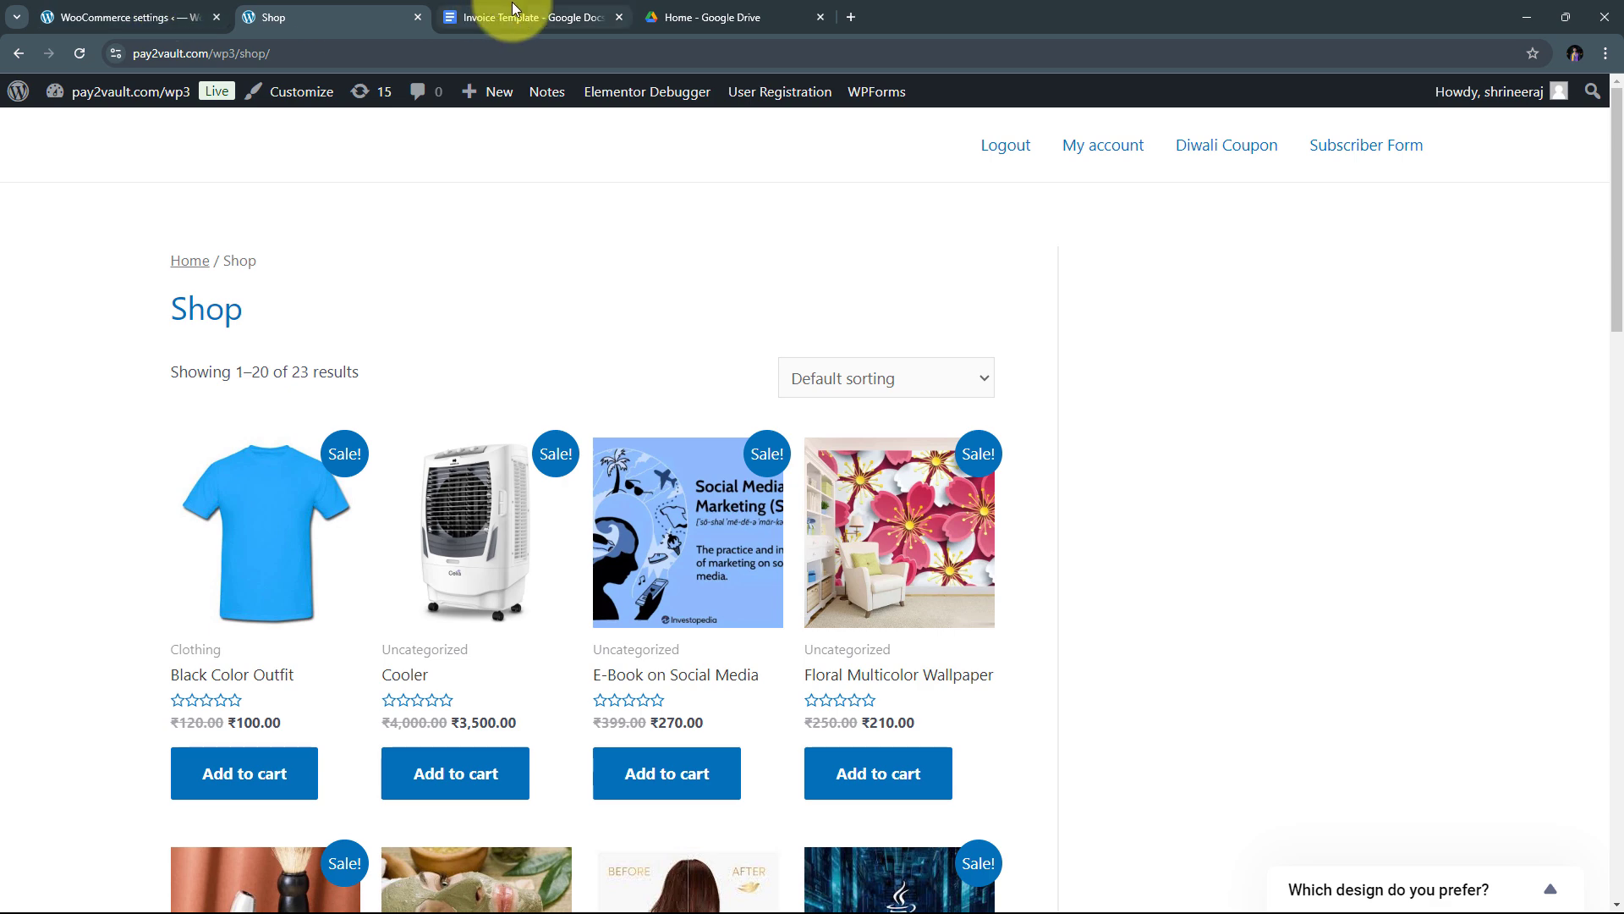
- Examine the Invoice Template's order, customer and product placeholders in Google Docs alongside the store's Shop page
click(520, 17)
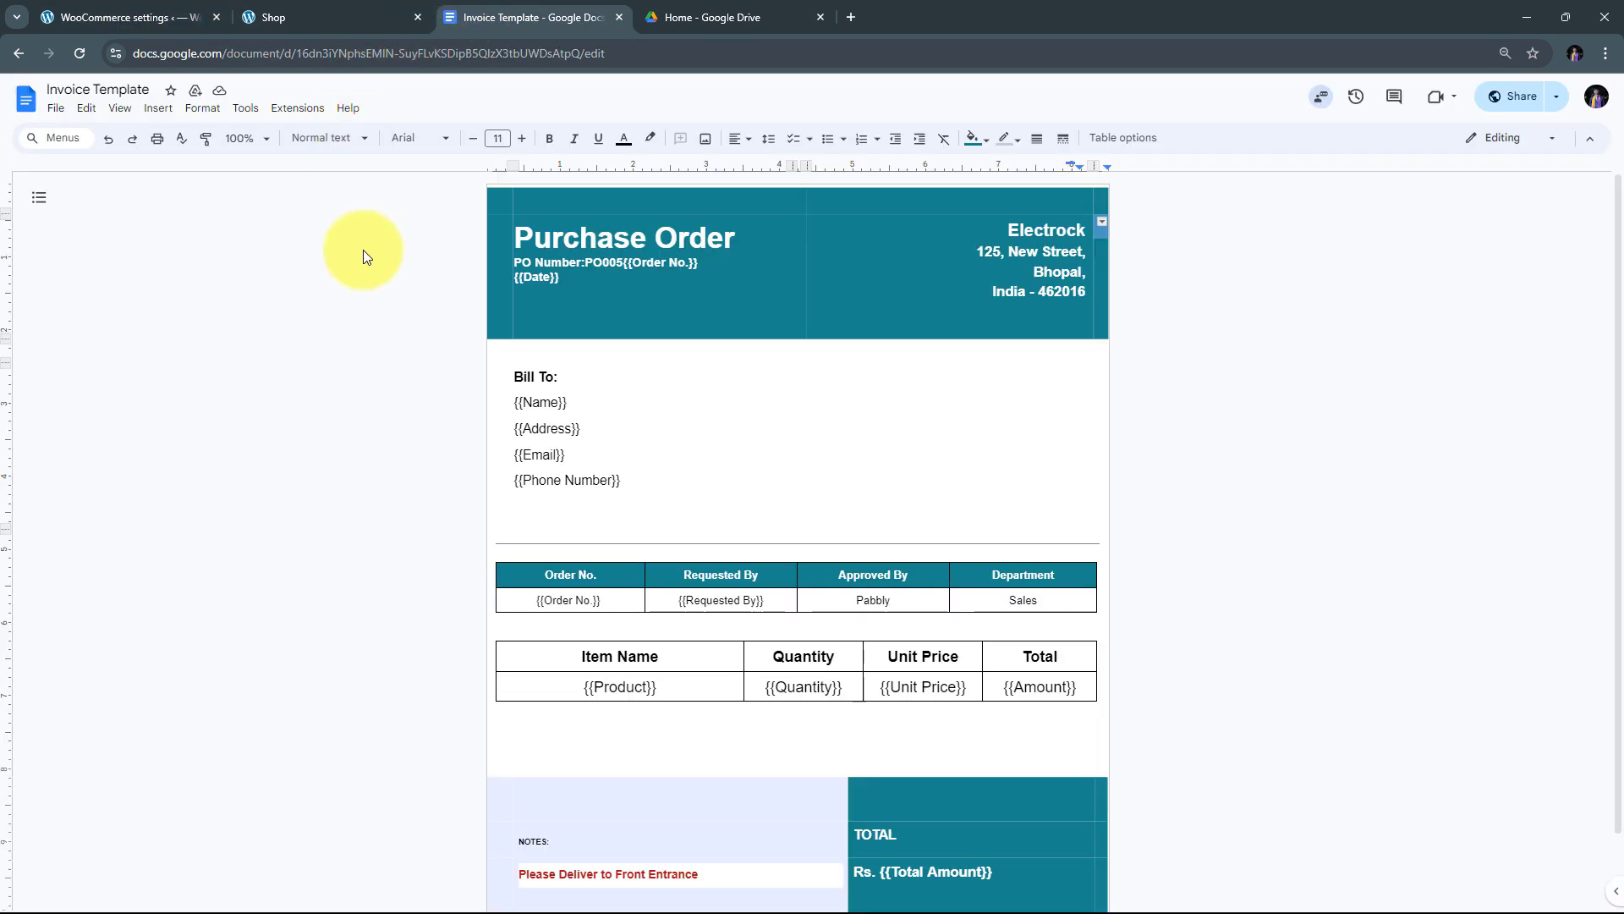
click(296, 14)
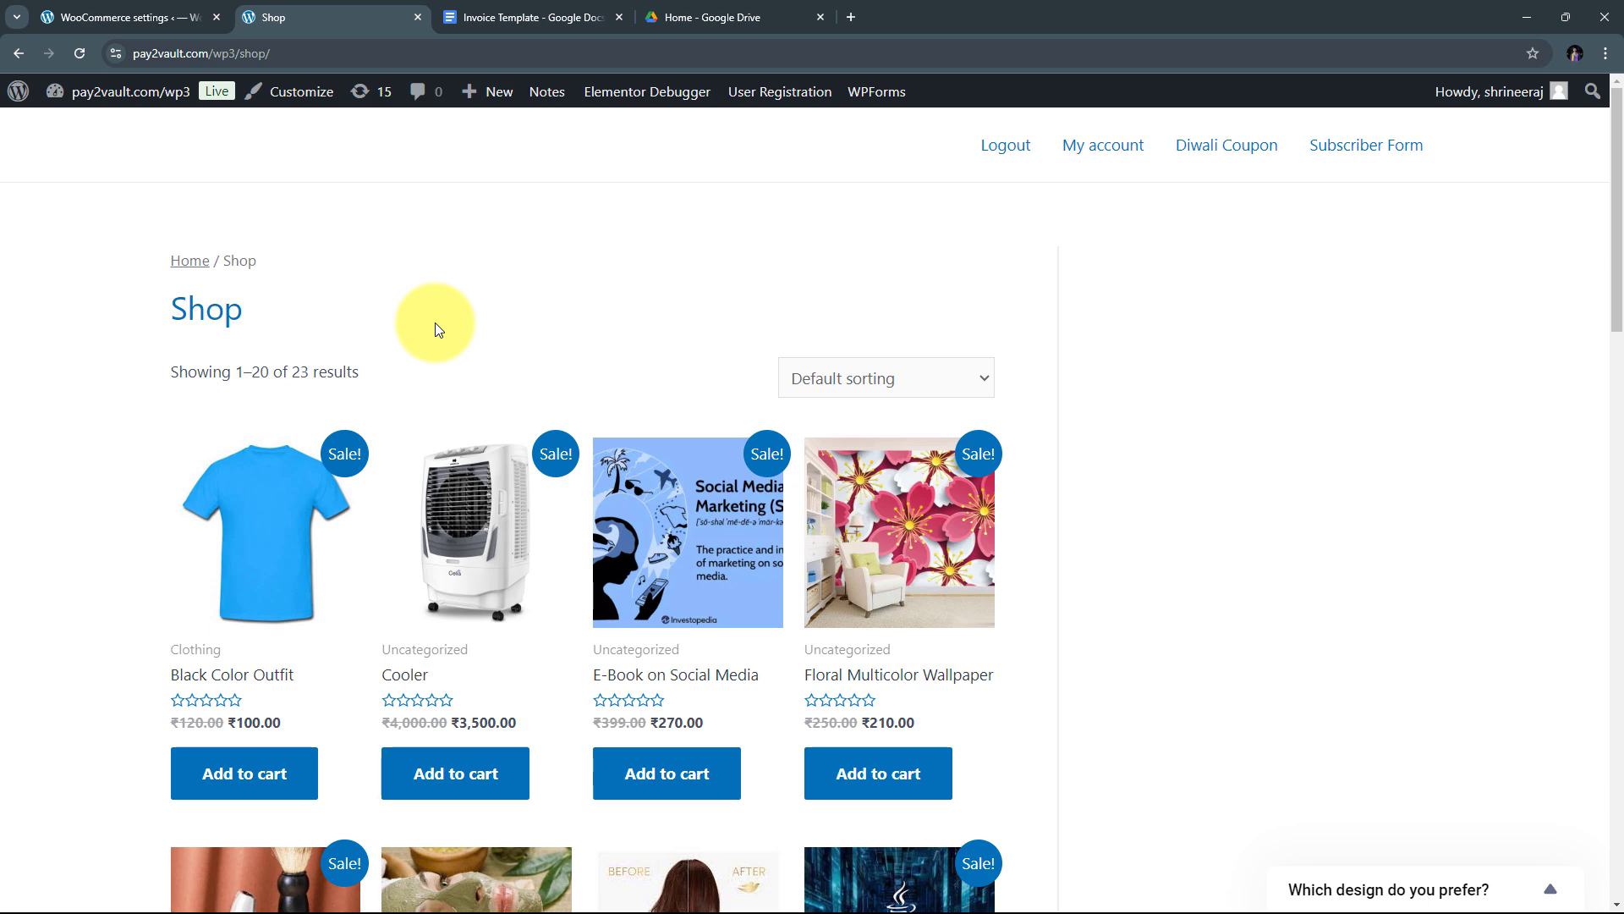
click(501, 18)
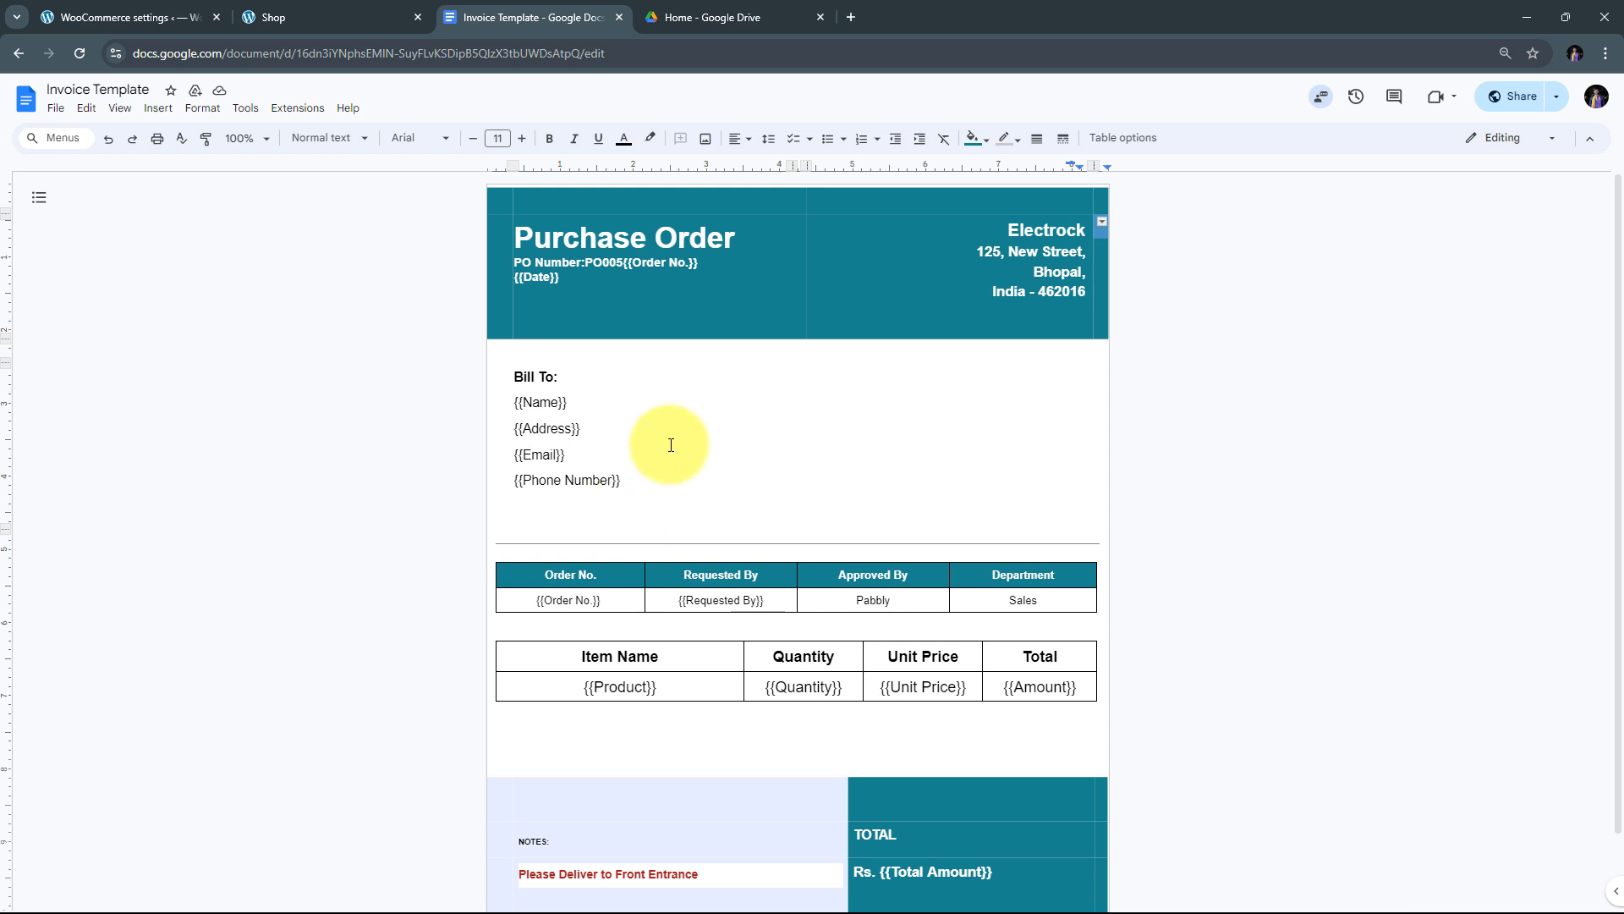
scroll(706, 423, down, 1)
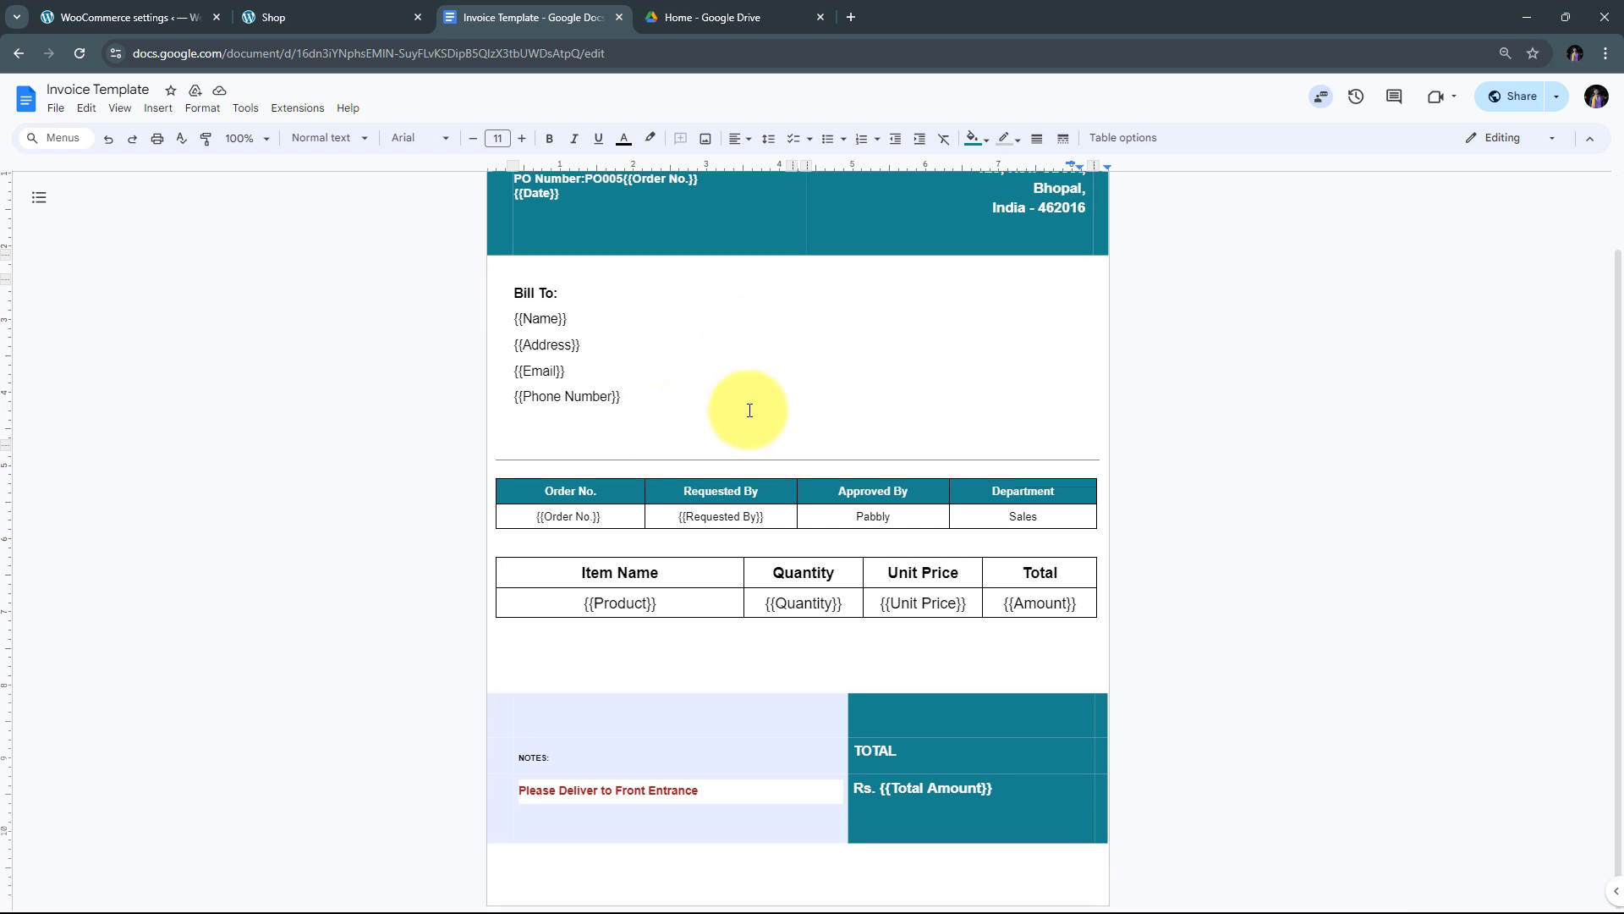
scroll(743, 409, up, 1)
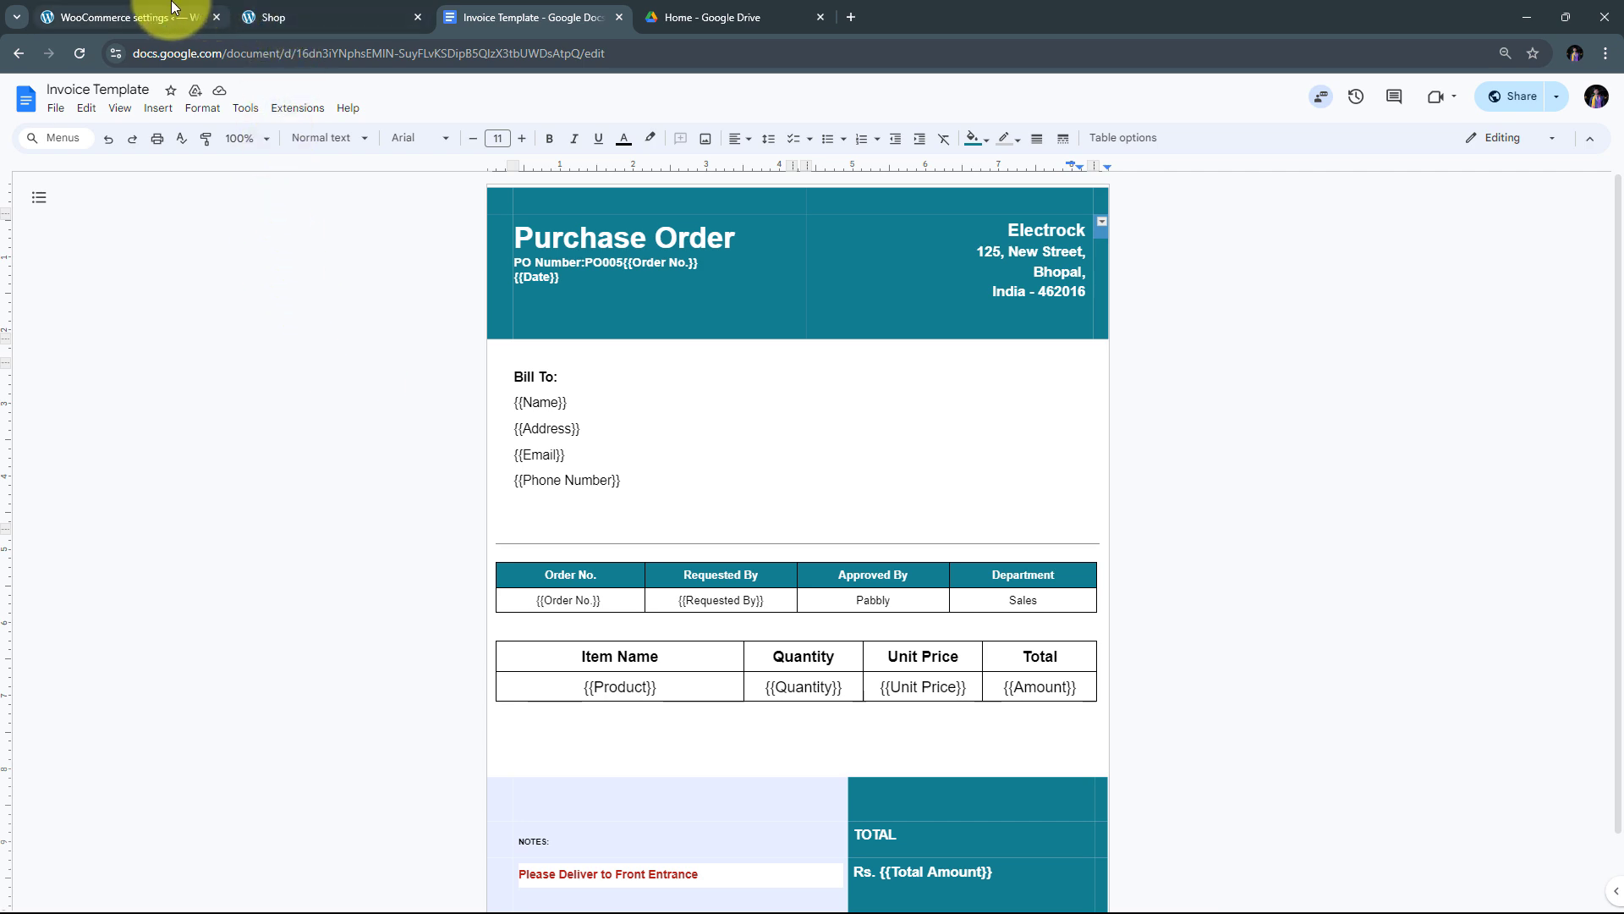
click(172, 5)
click(531, 7)
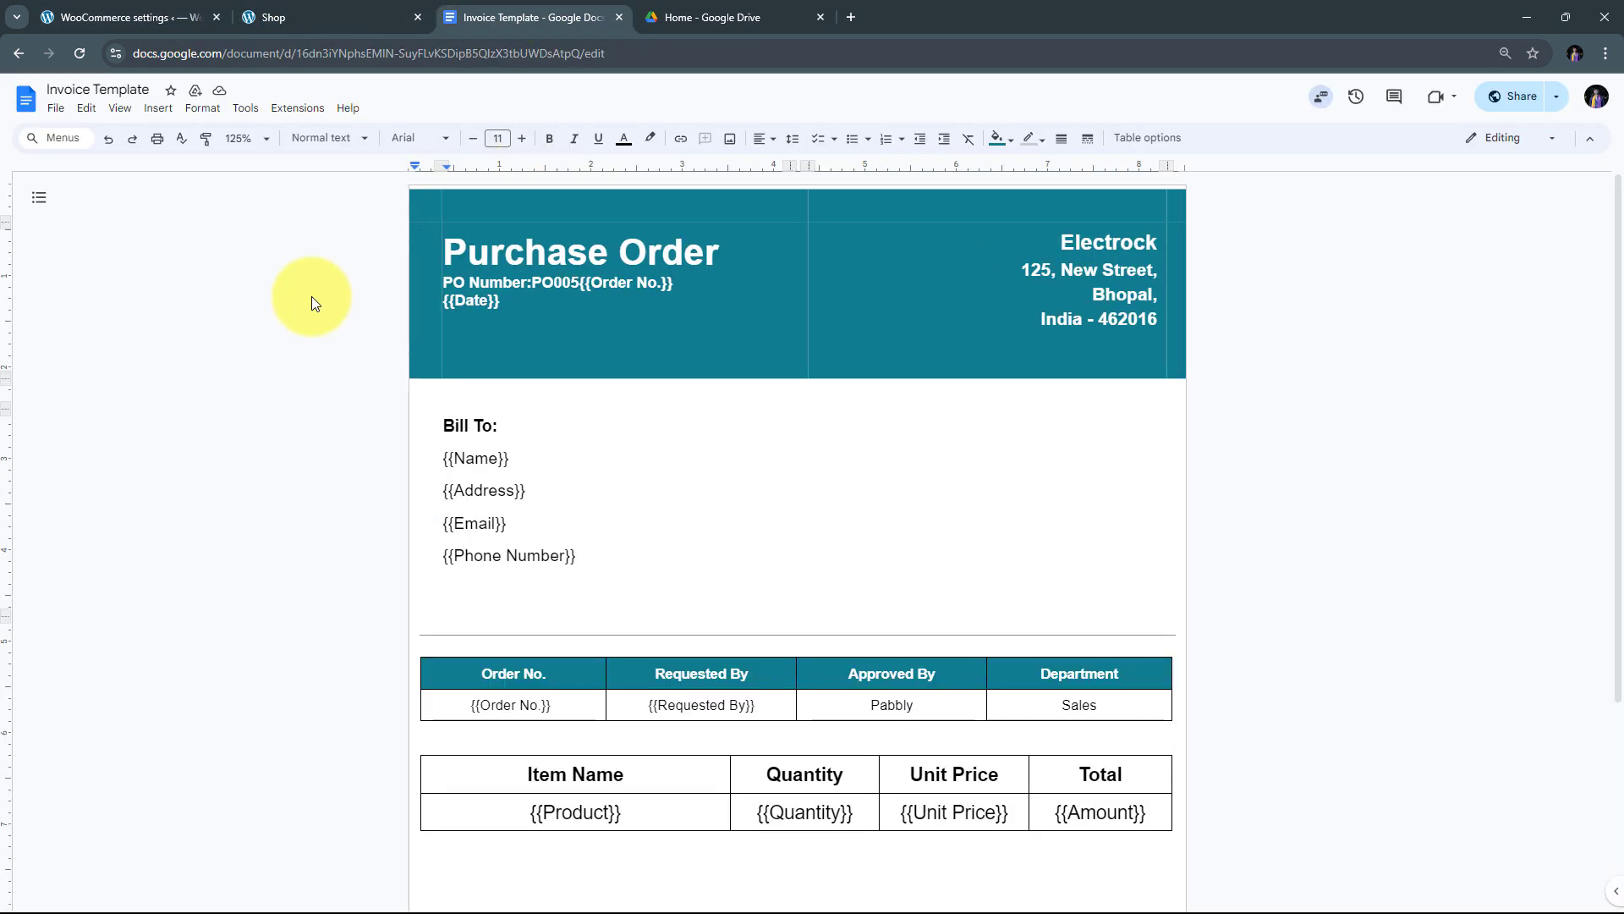
scroll(561, 342, down, 1)
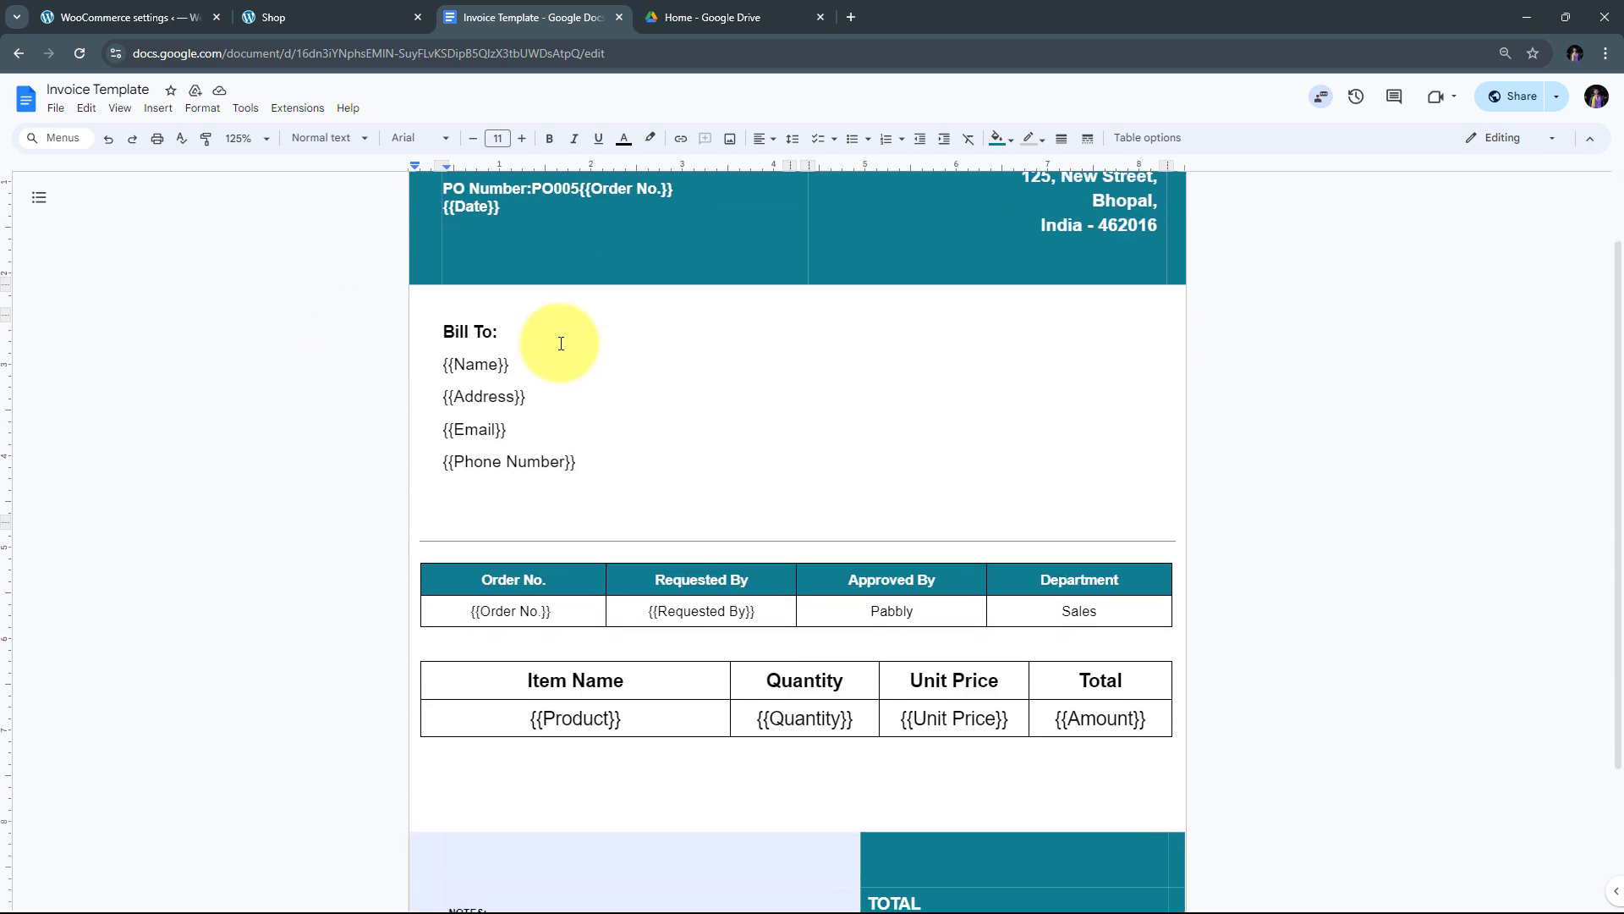
scroll(584, 345, up, 1)
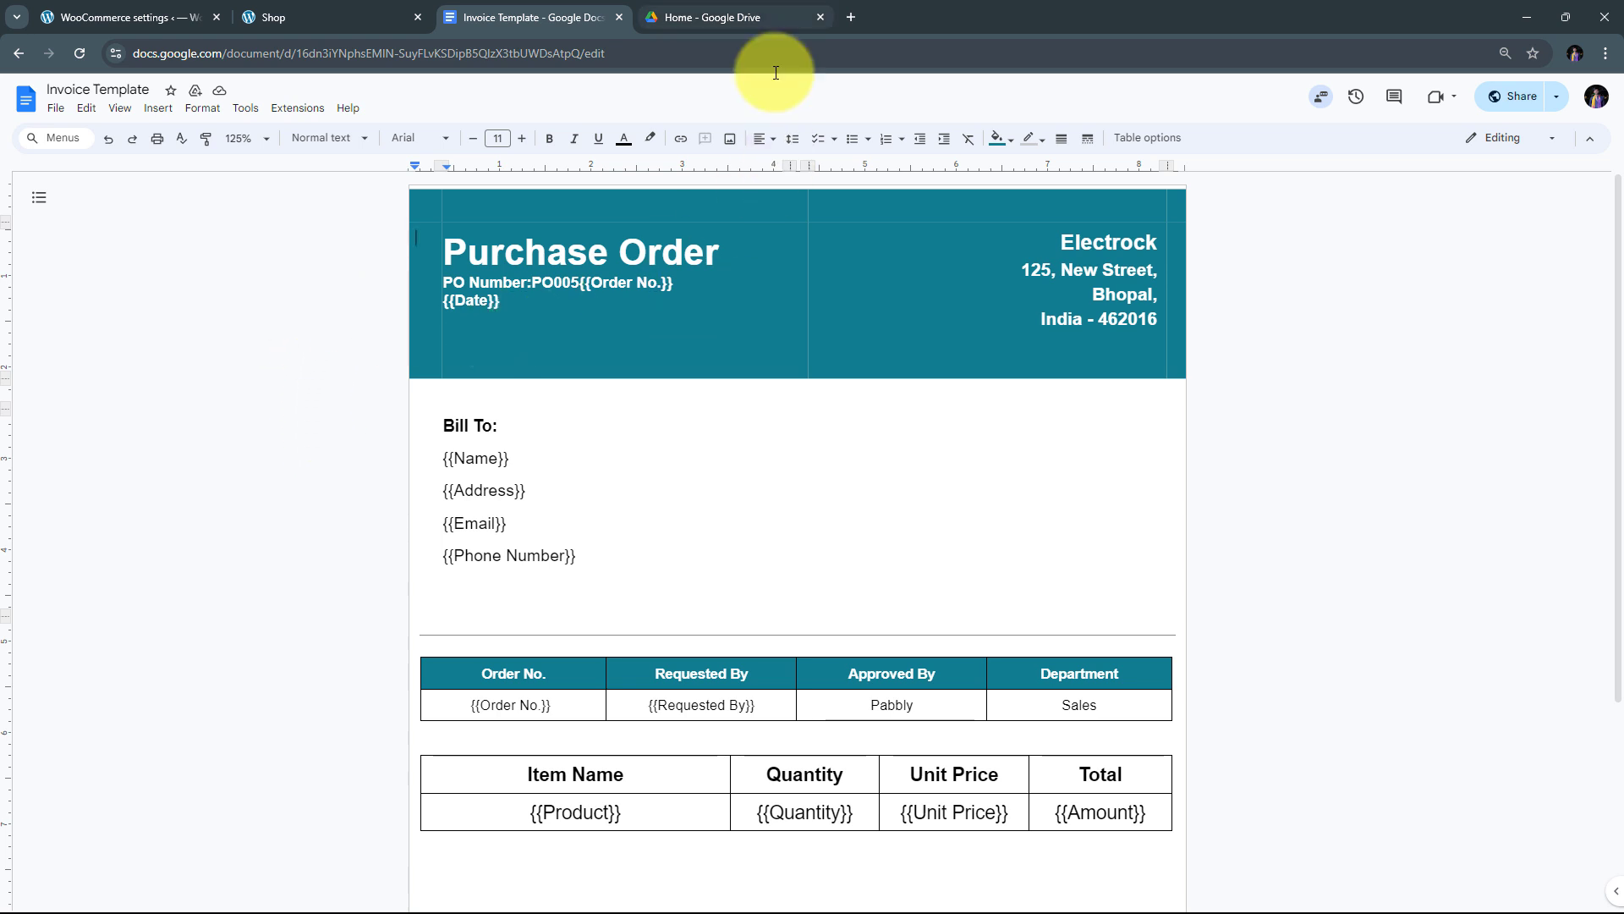
- Open the site pabbly.com/connect in a new browser tab
click(851, 17)
text(pa)
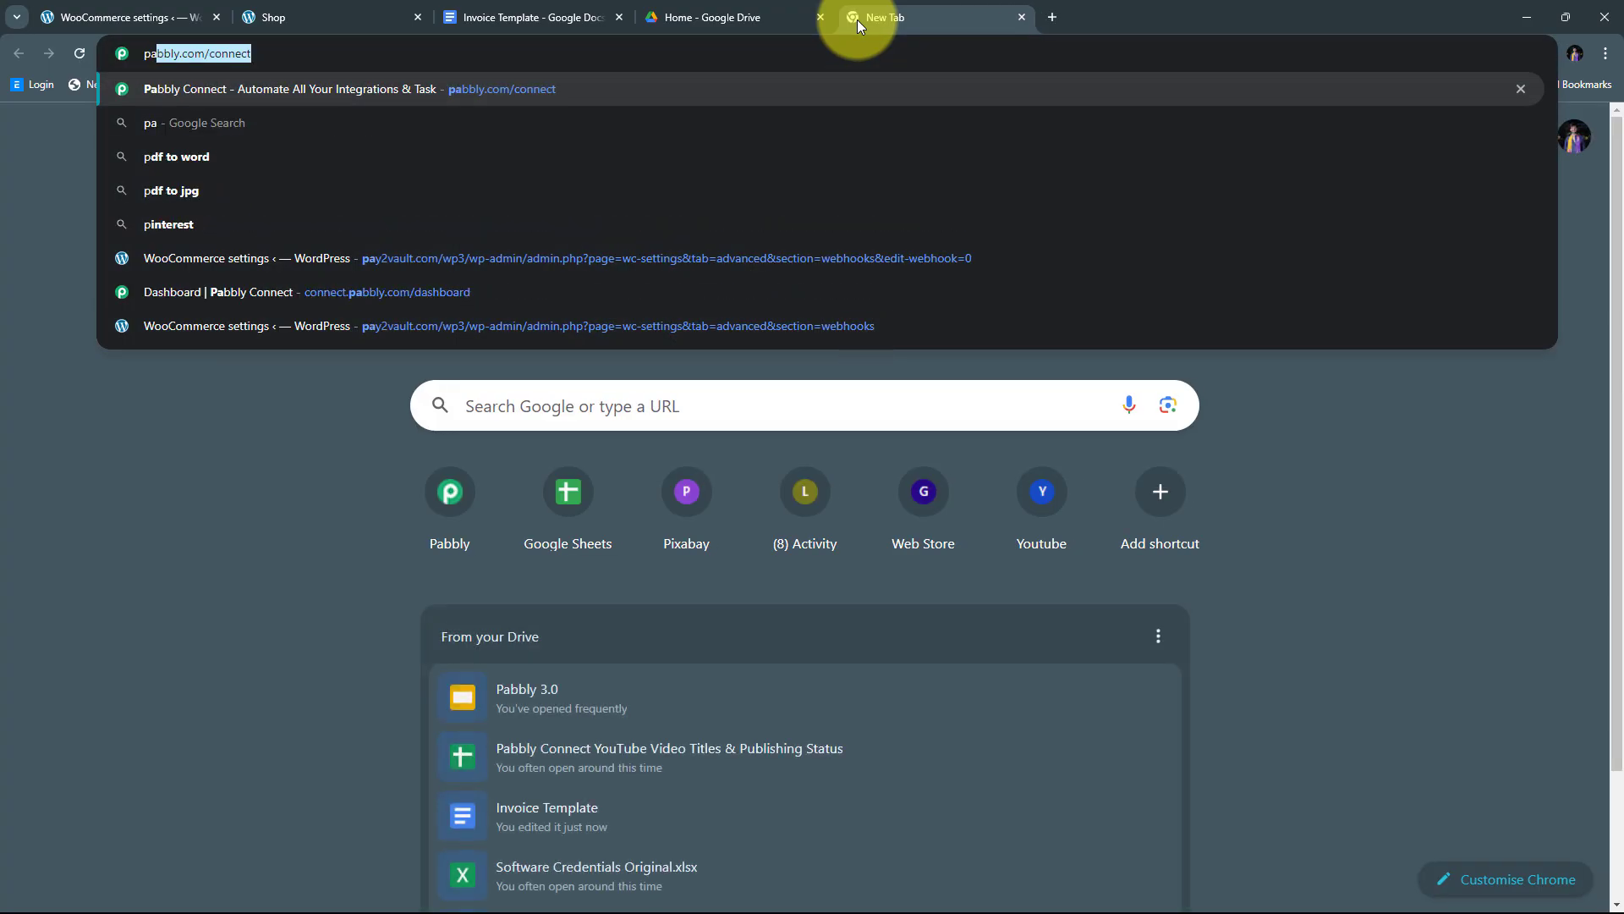
text(bb)
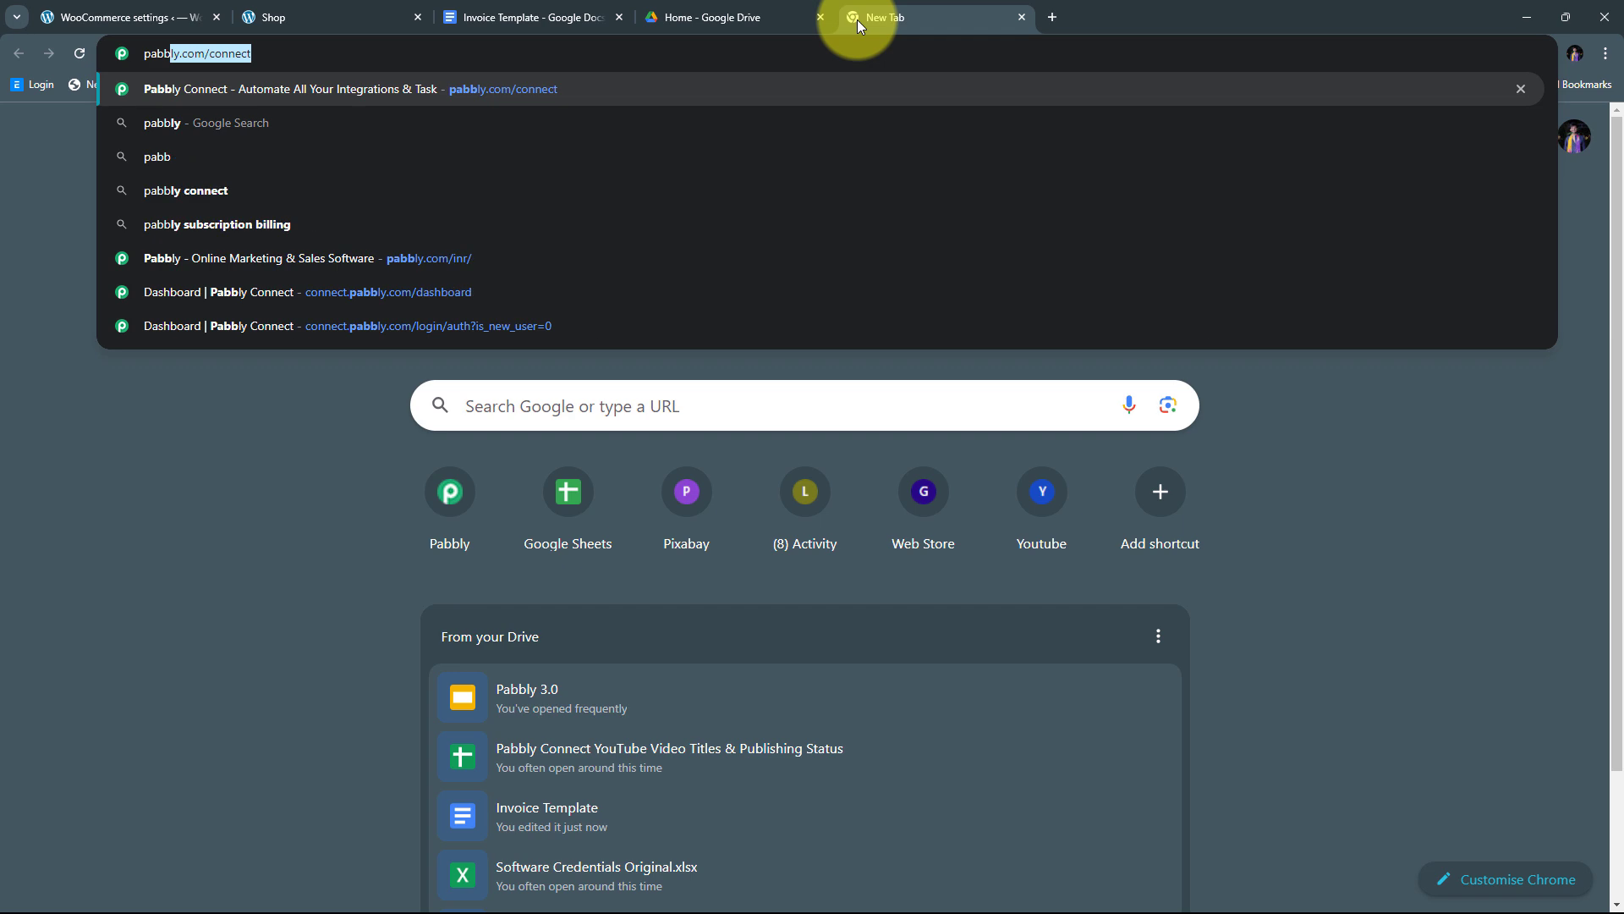
text(ly.com/c)
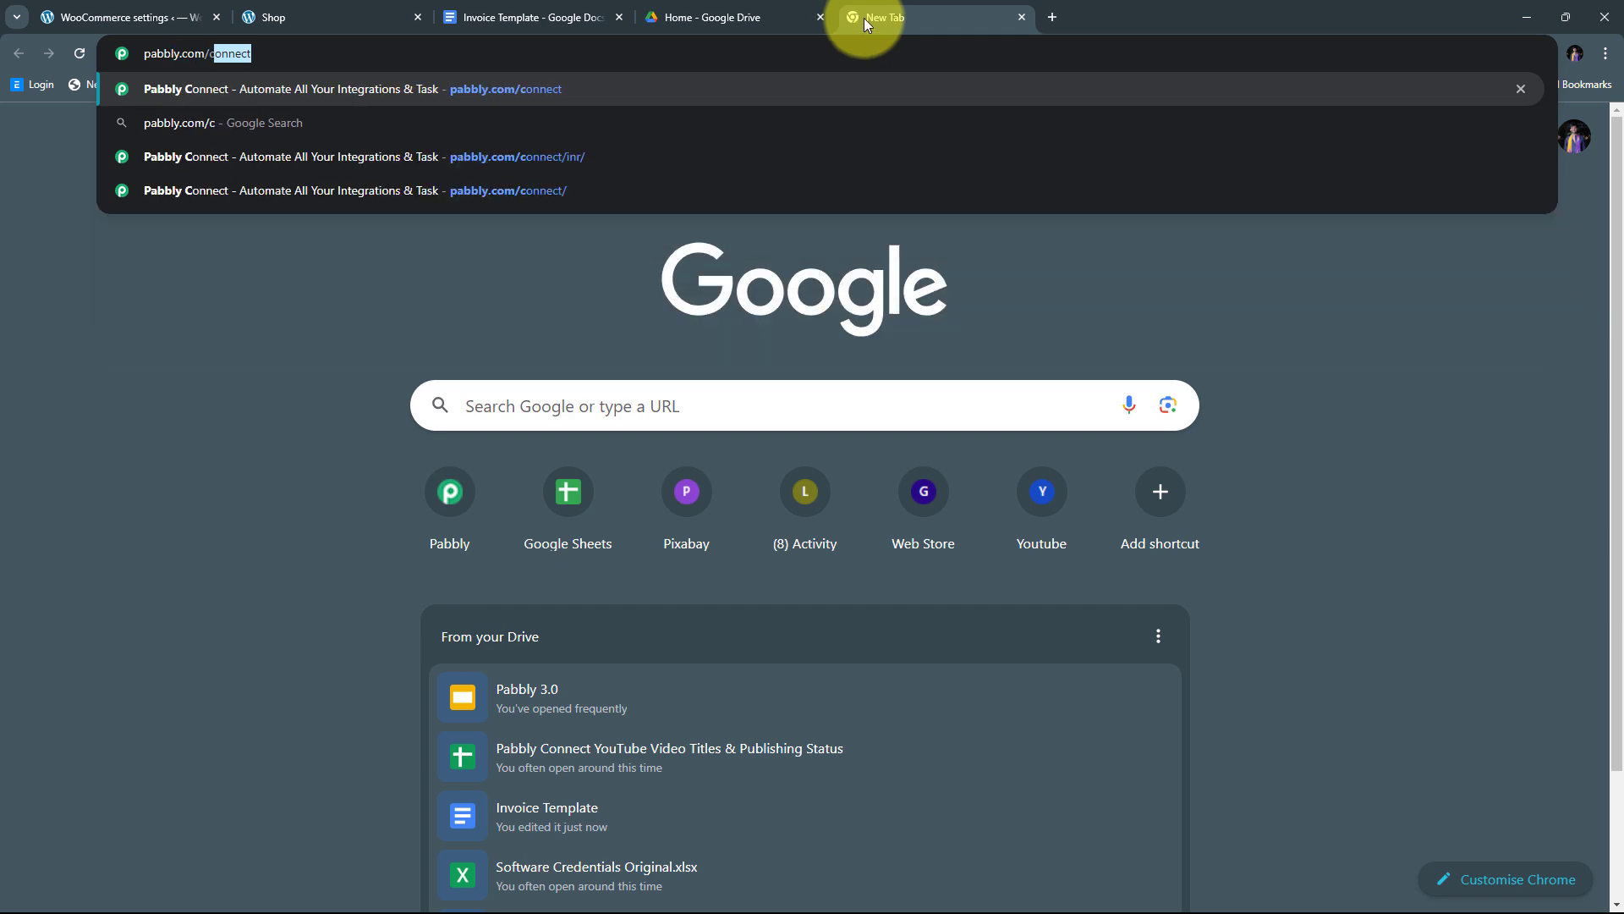
key(Return)
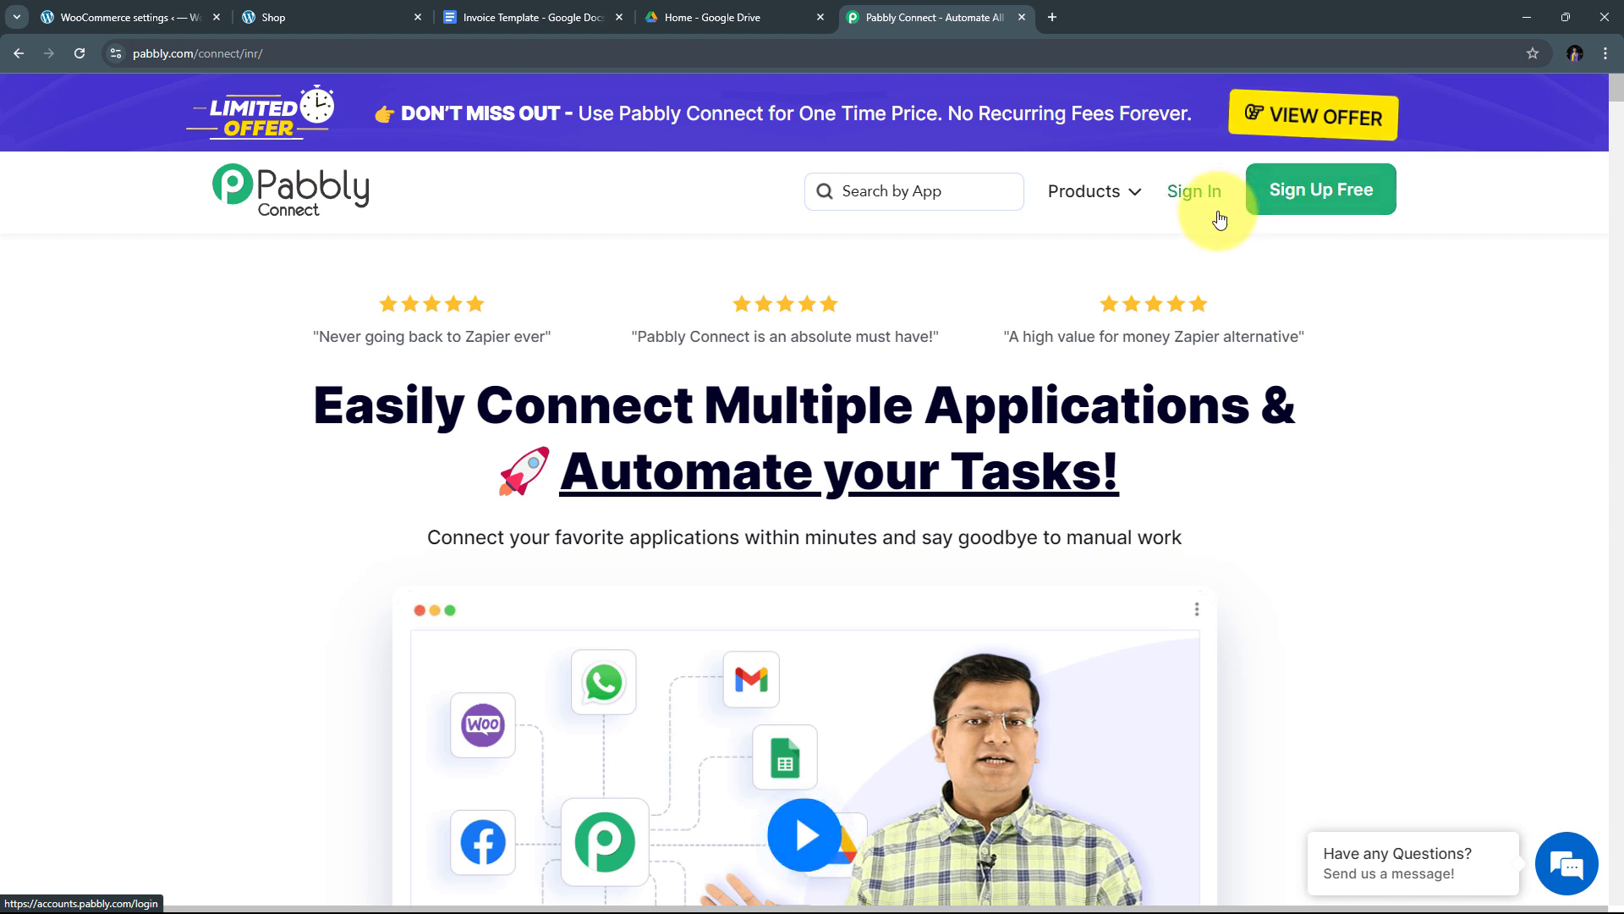
- Sign in to the Pabbly account and access the Pabbly Connect dashboard
click(1197, 193)
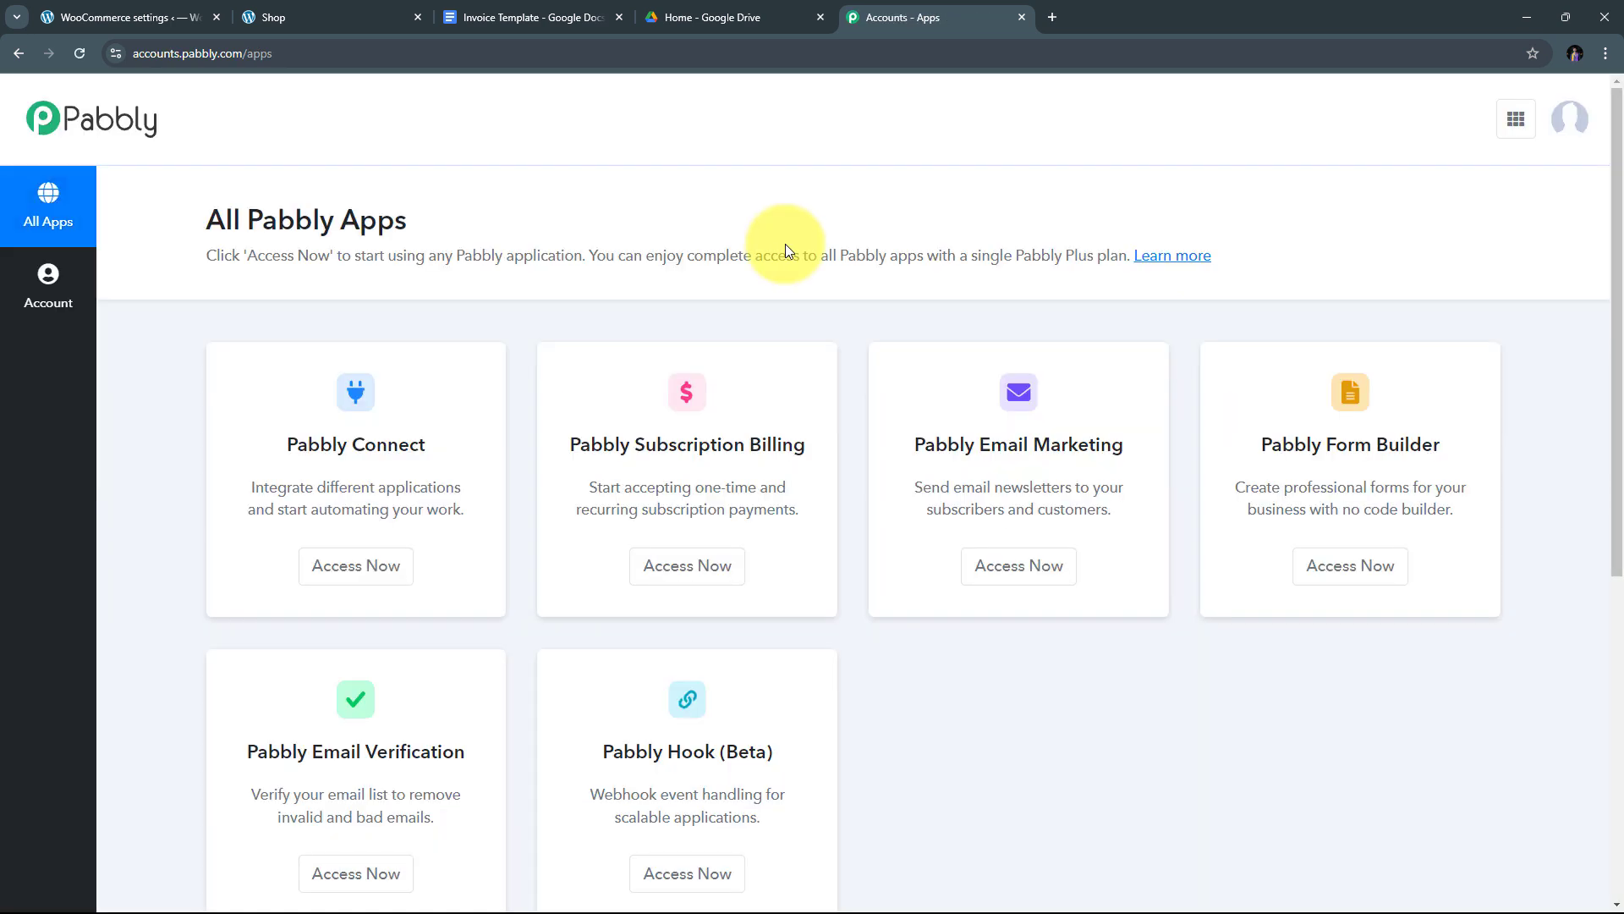
scroll(786, 244, down, 1)
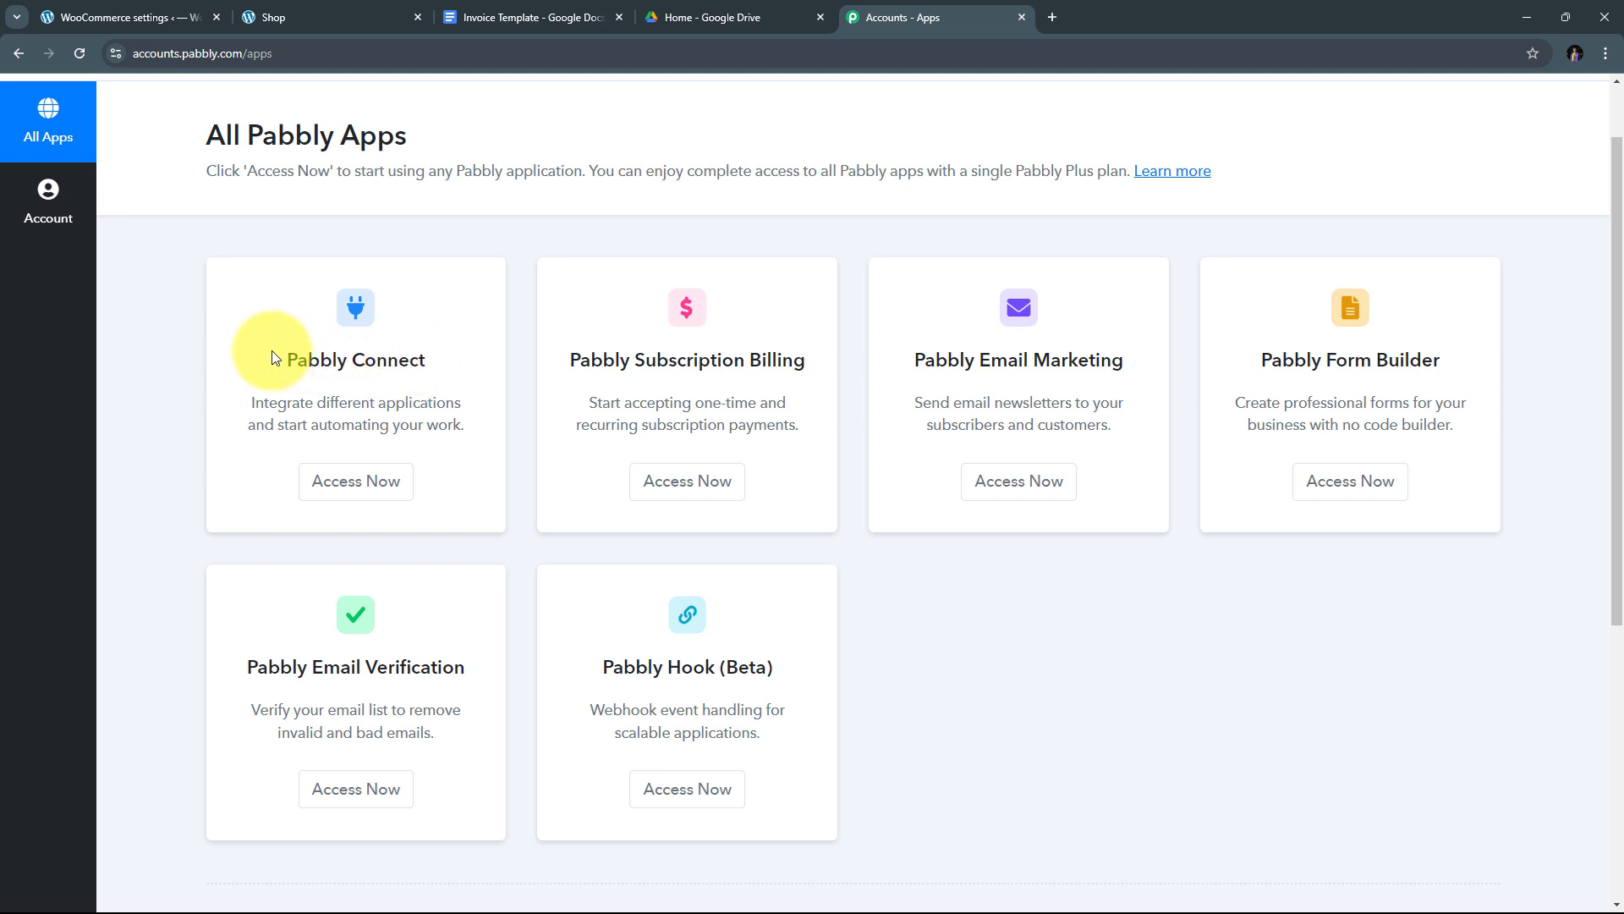
drag(287, 365, 424, 355)
scroll(429, 356, up, 1)
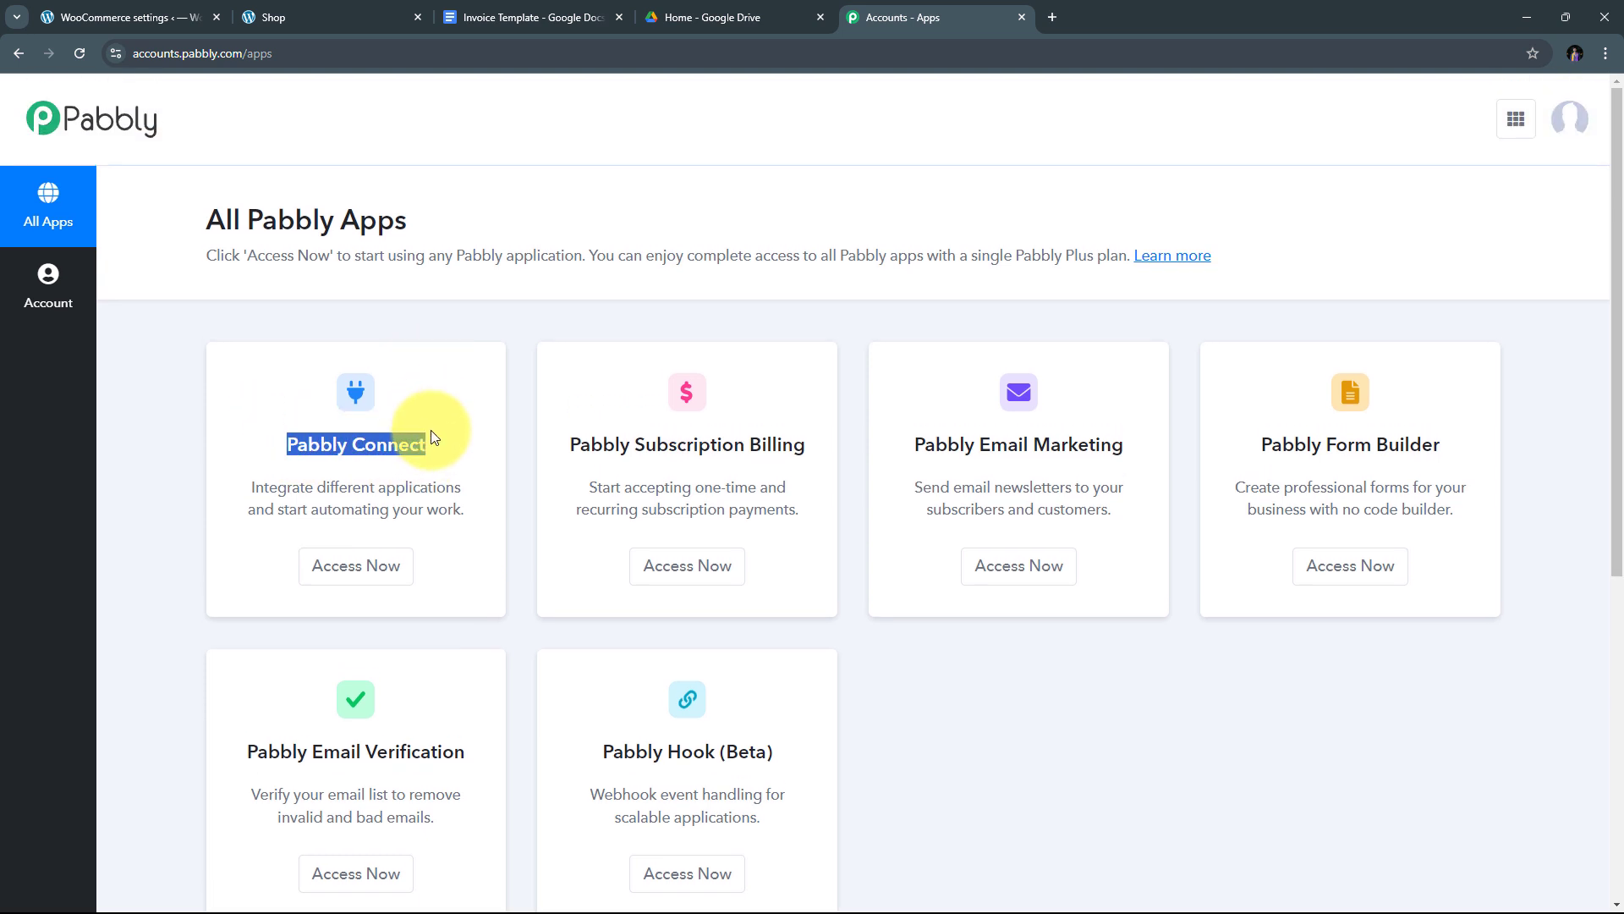
click(370, 575)
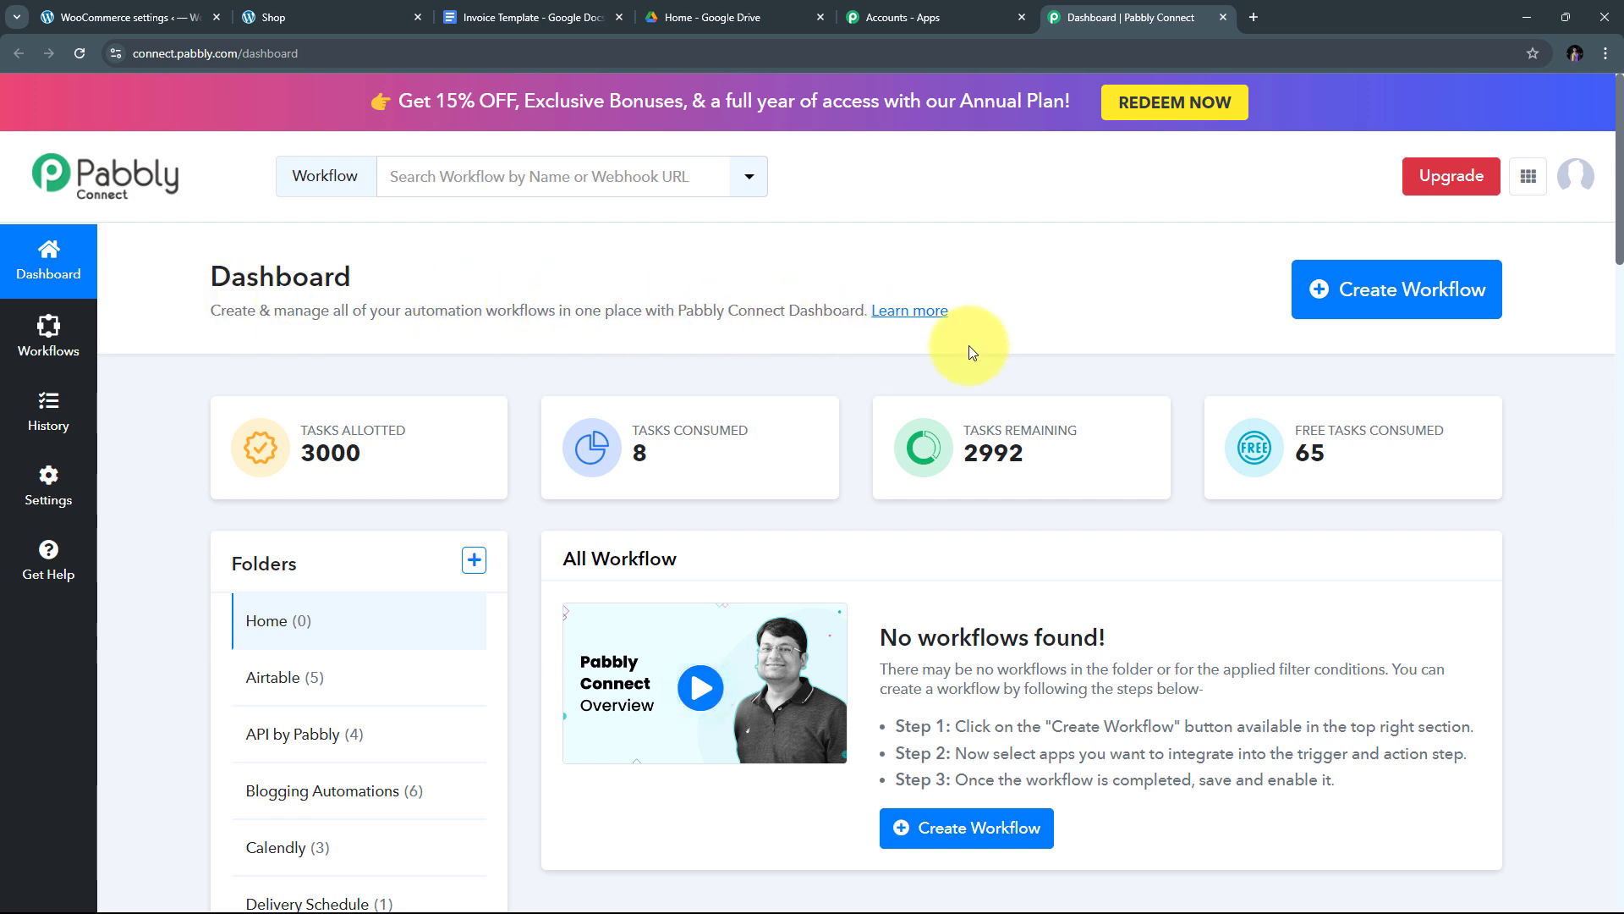
- Create a workflow named "Generate Invoices for WooCommerce Sale using Google Docs" in the WooCommerce folder
click(1336, 307)
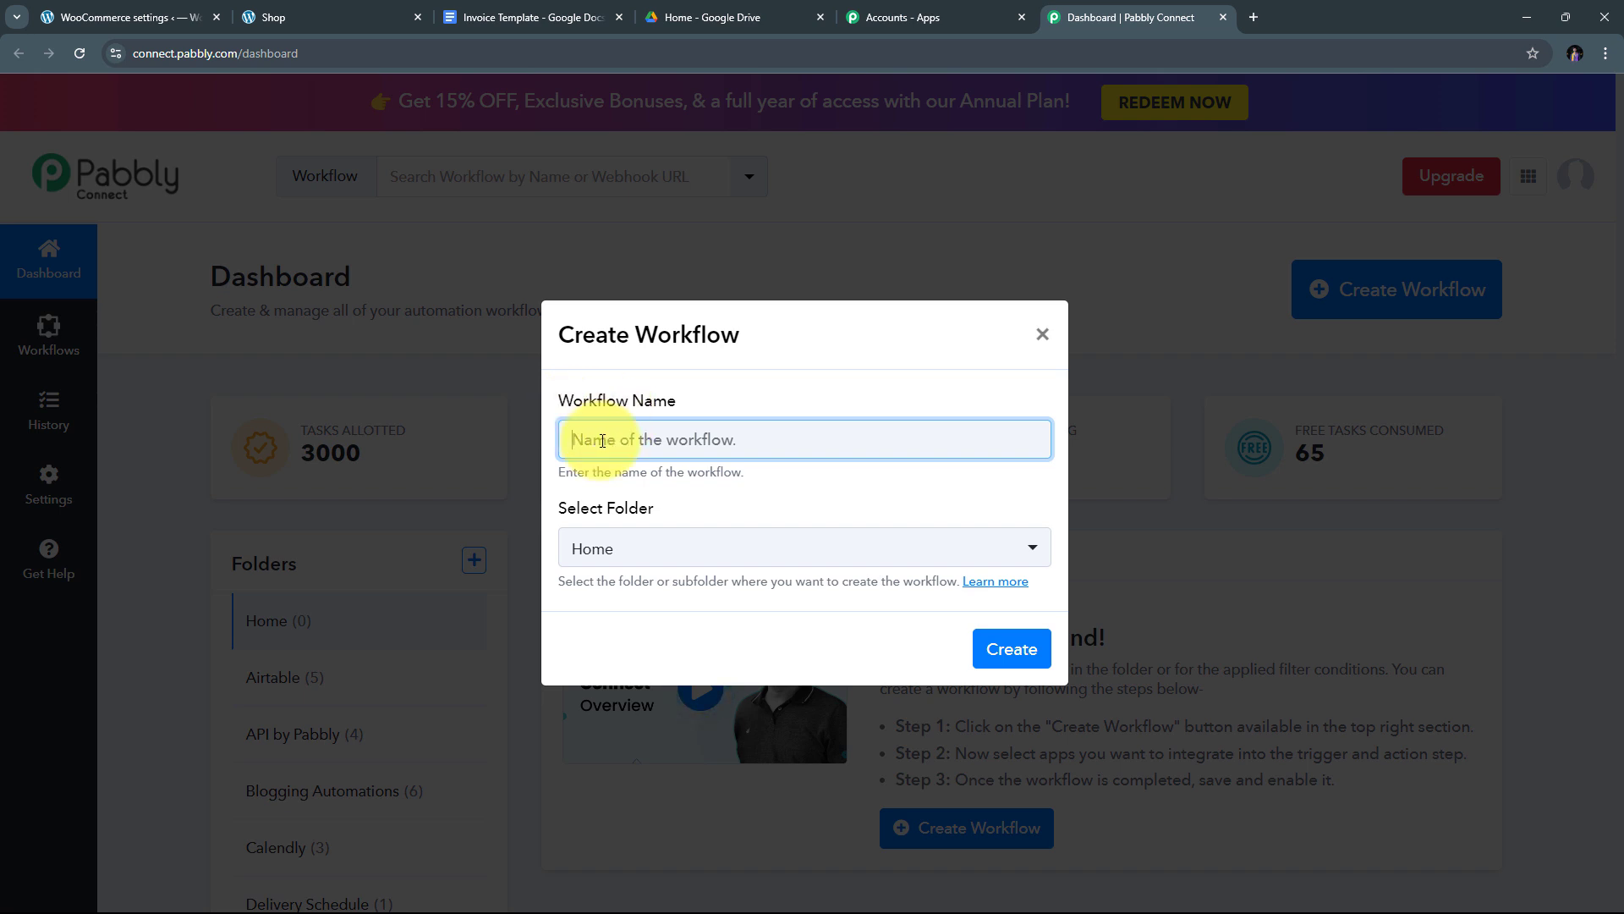
key(ctrl+v)
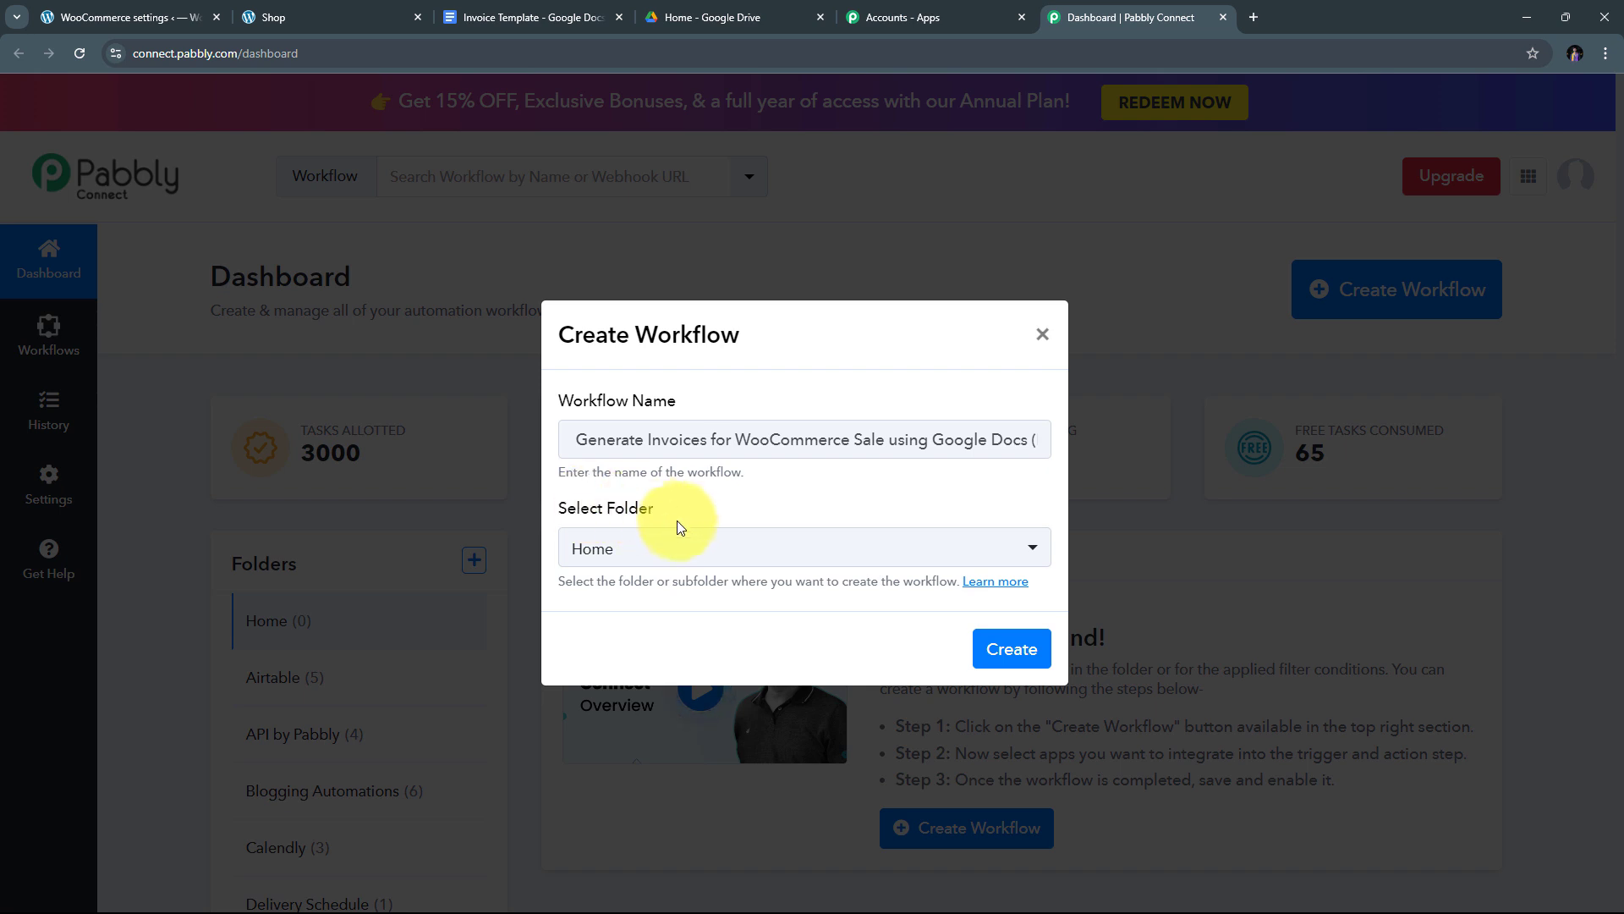
click(845, 547)
scroll(742, 265, down, 3)
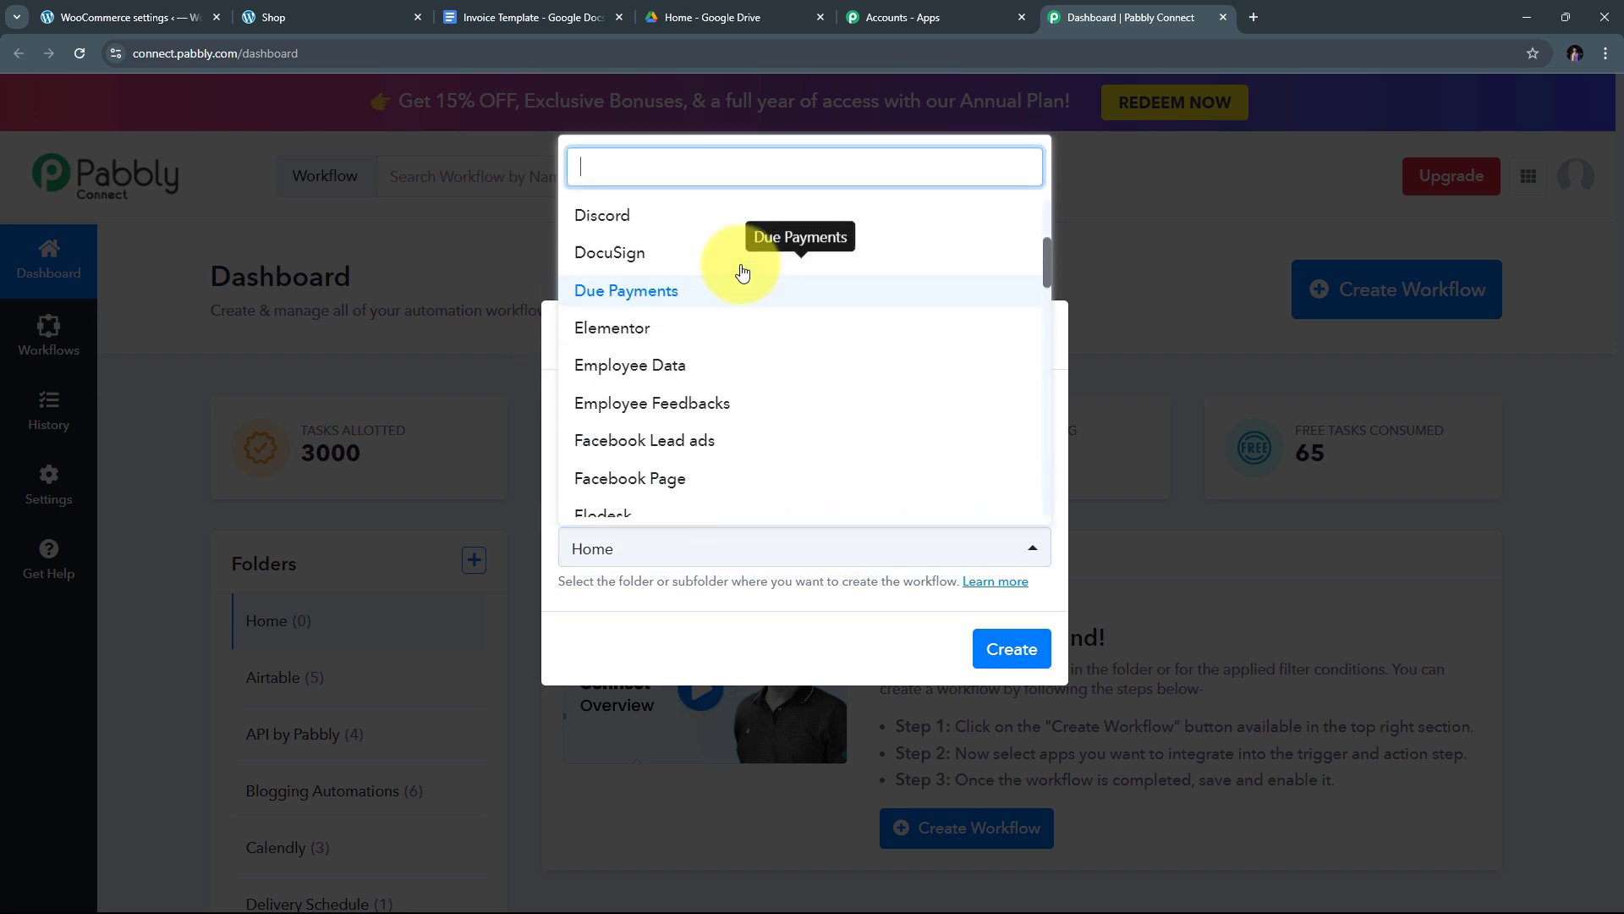
scroll(742, 273, up, 3)
scroll(742, 272, down, 15)
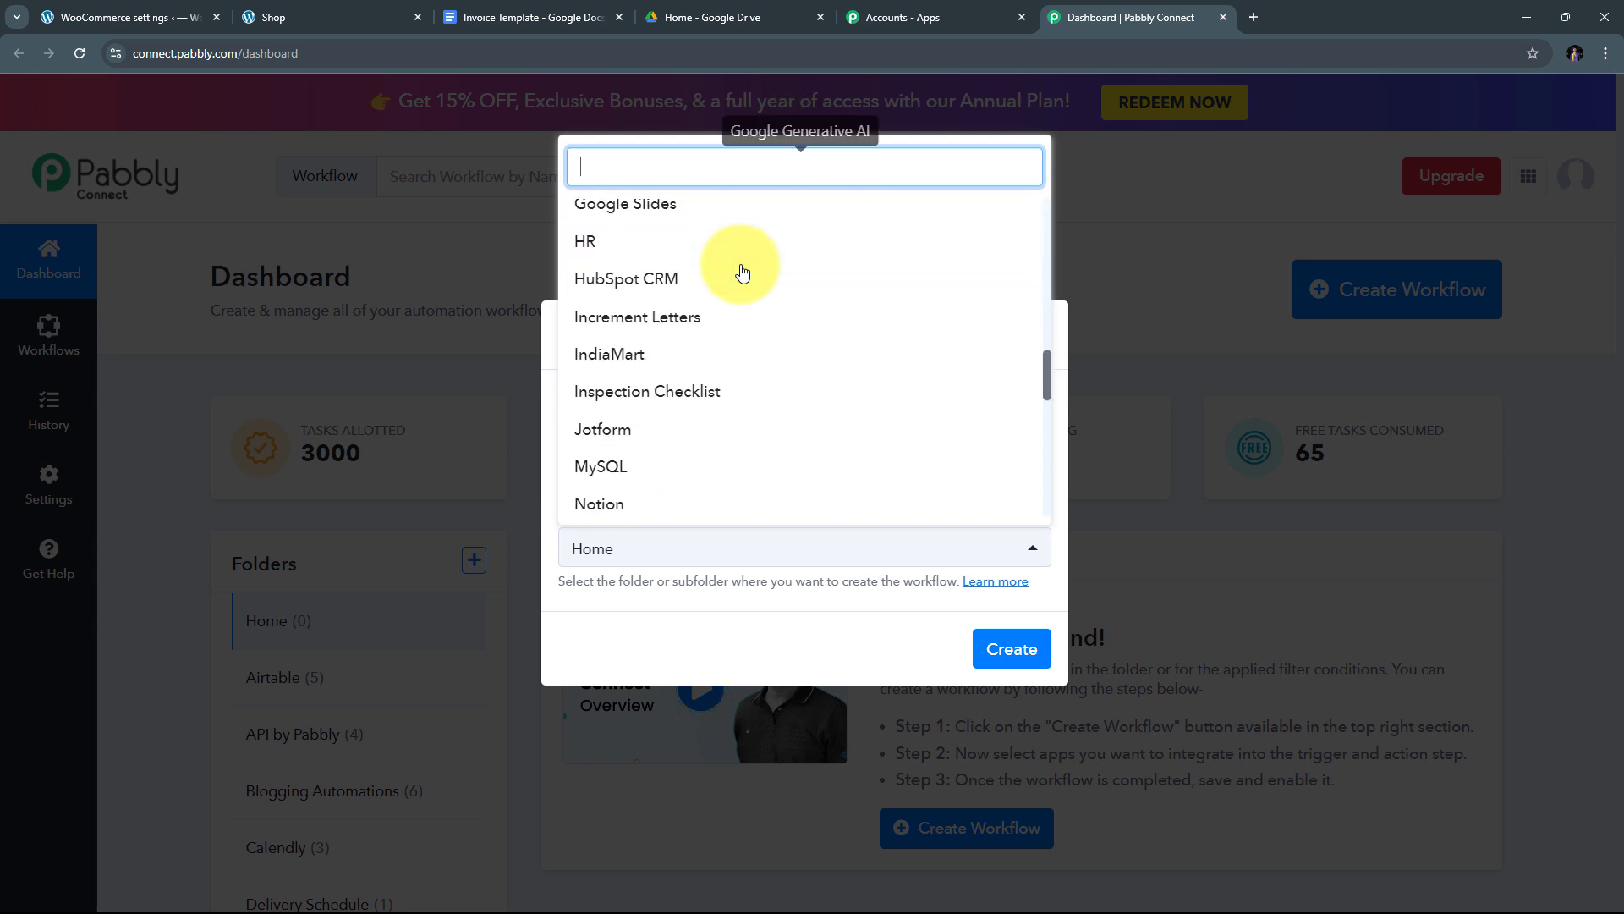
scroll(743, 273, down, 3)
scroll(743, 272, down, 3)
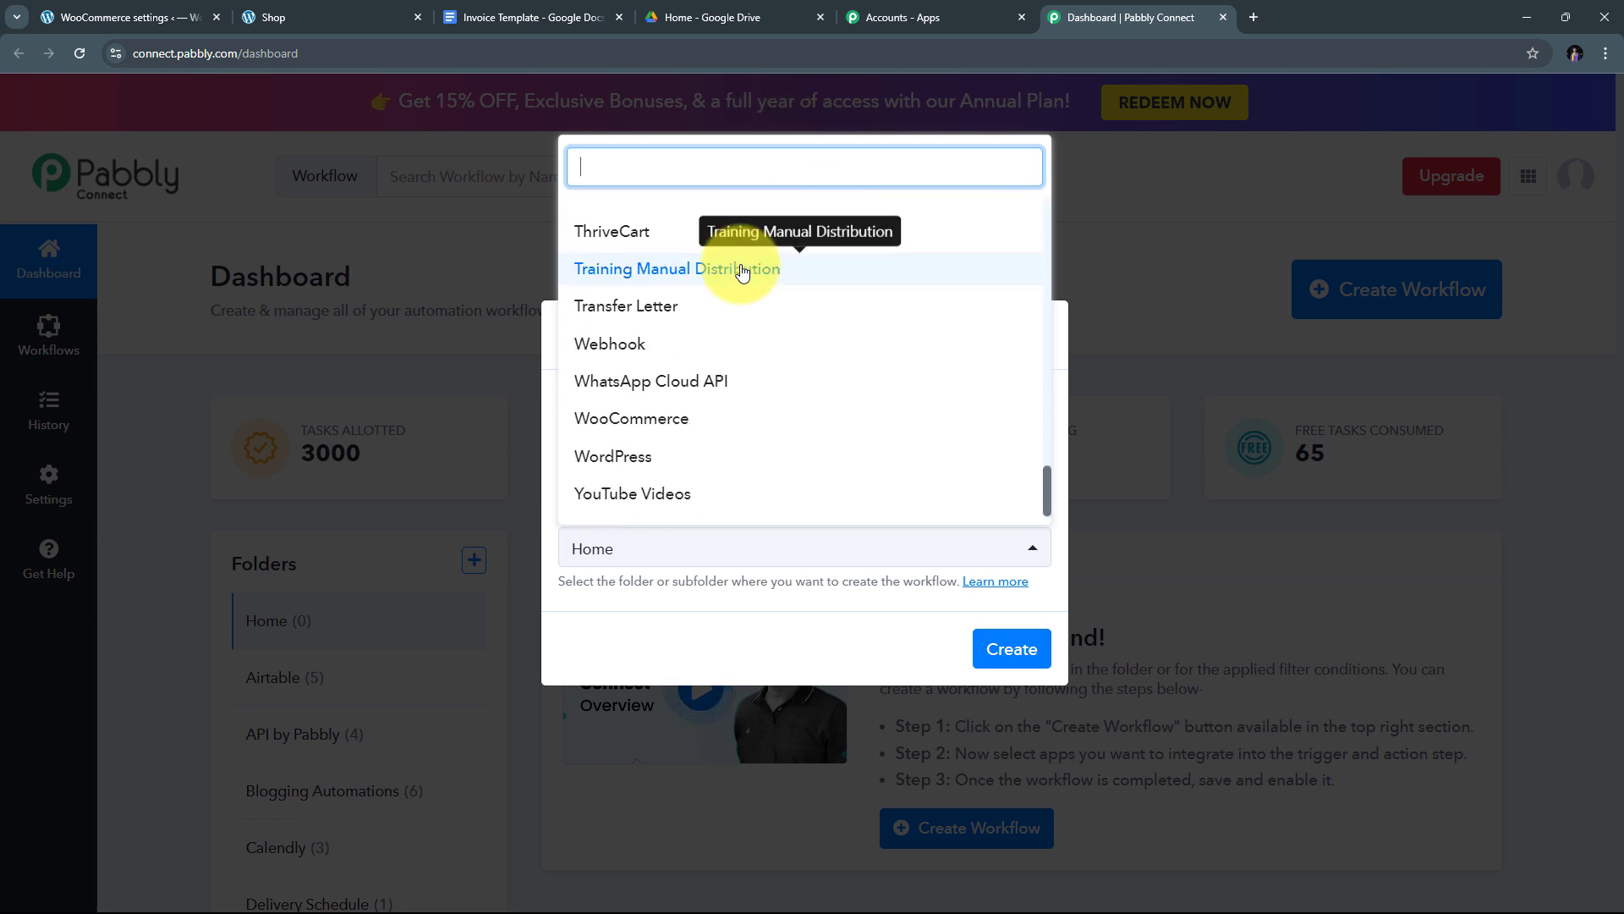
click(647, 423)
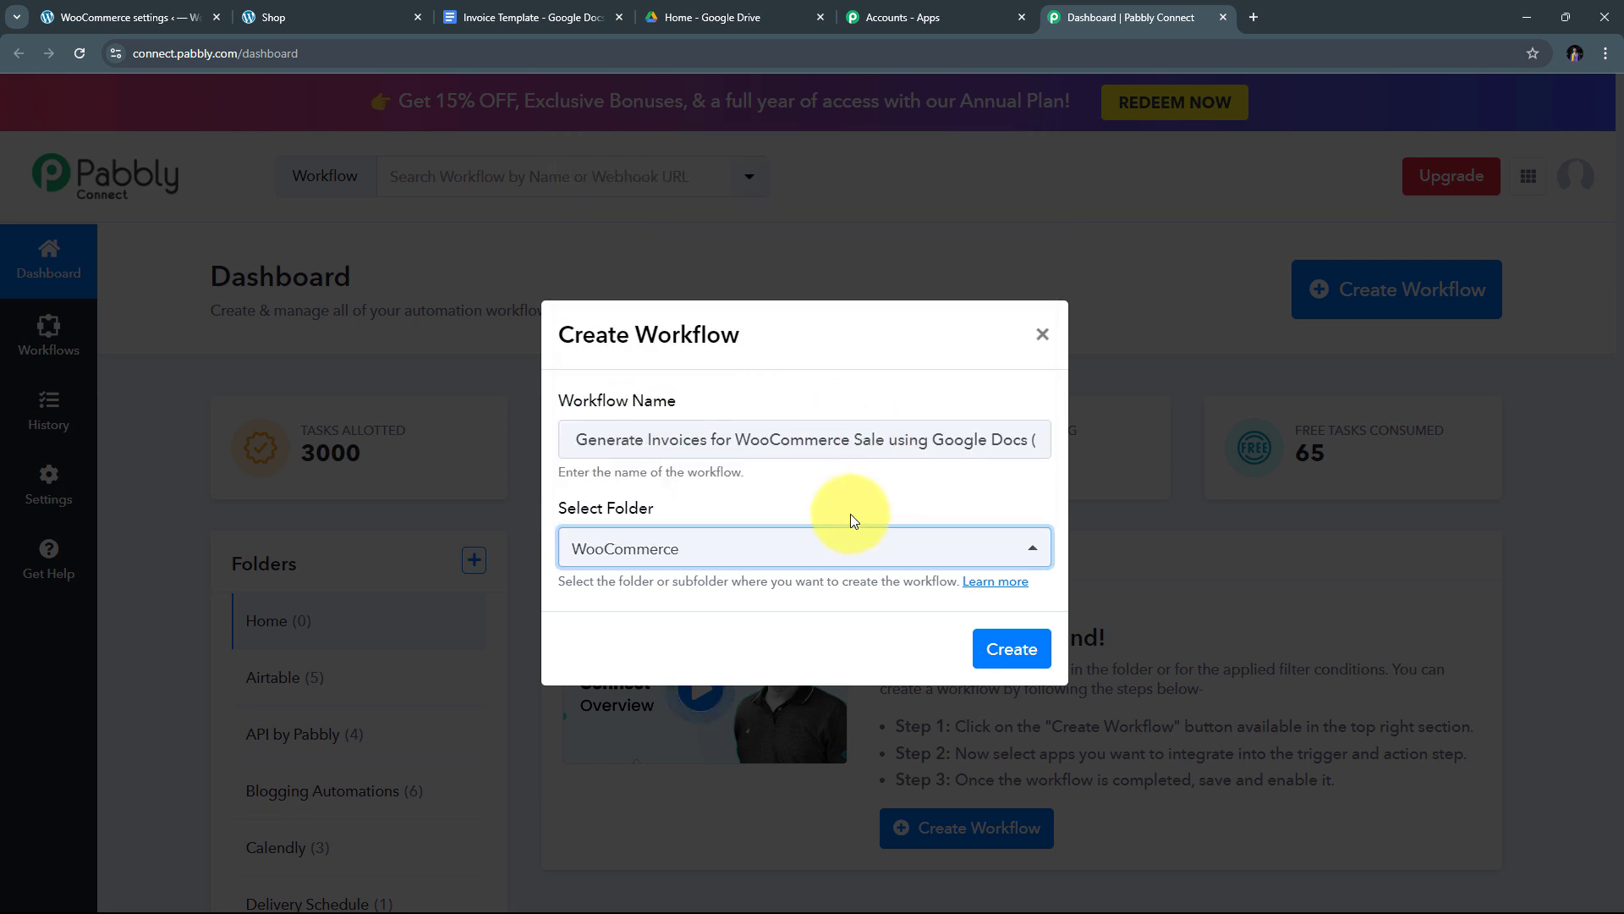
click(983, 652)
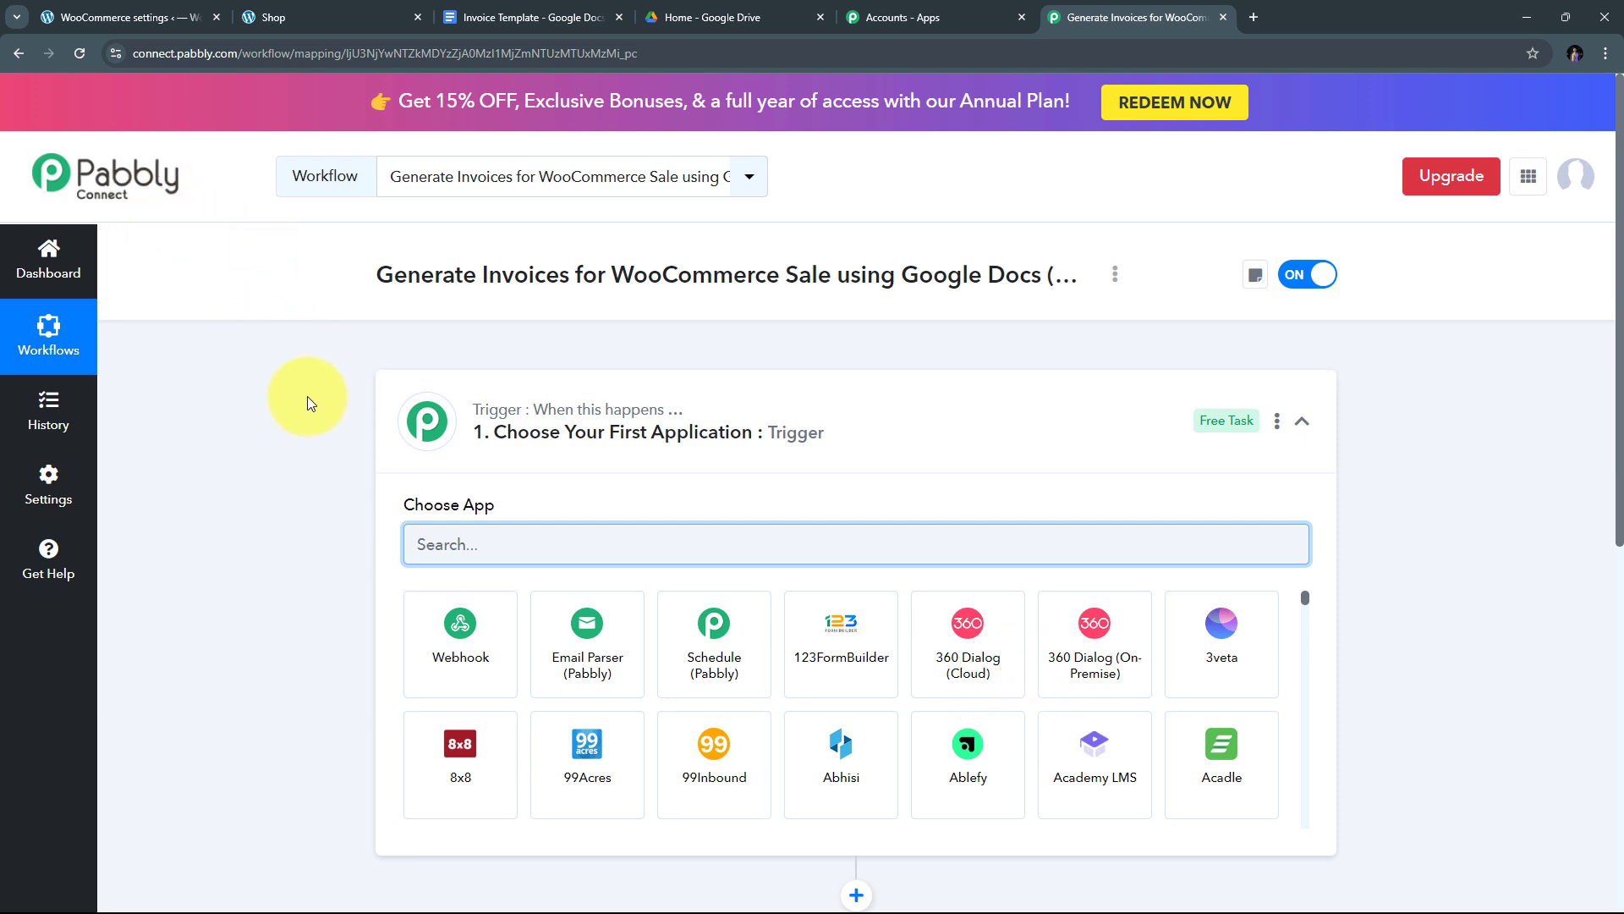
- Set the workflow's trigger application to WooCommerce with New Order Created as the trigger event
scroll(307, 396, down, 3)
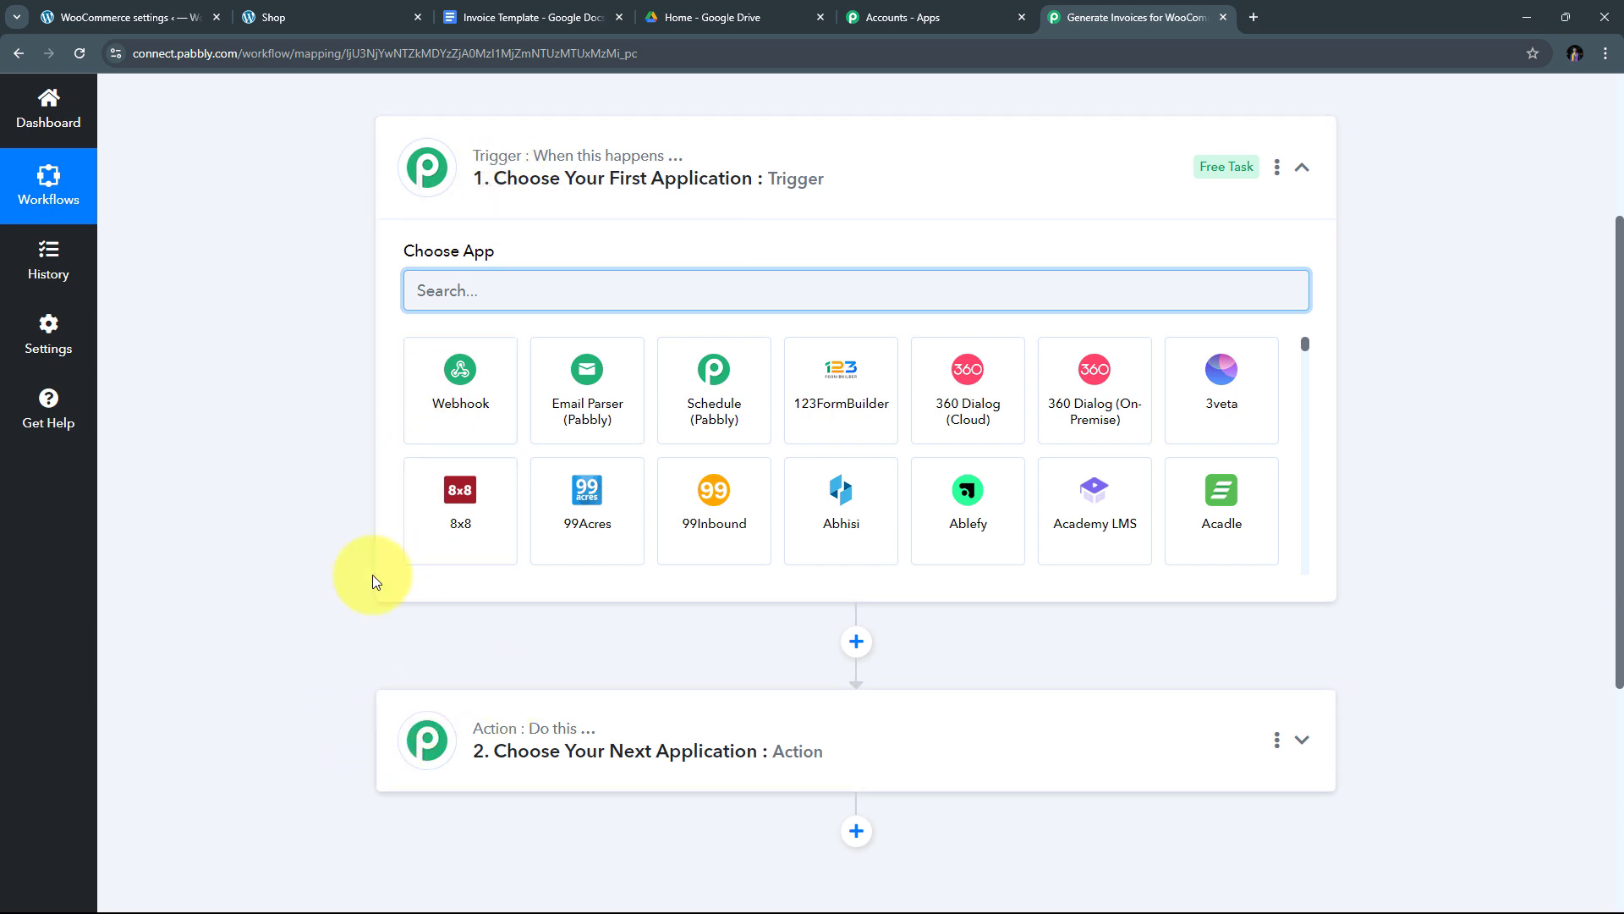
scroll(262, 368, up, 1)
scroll(261, 368, down, 1)
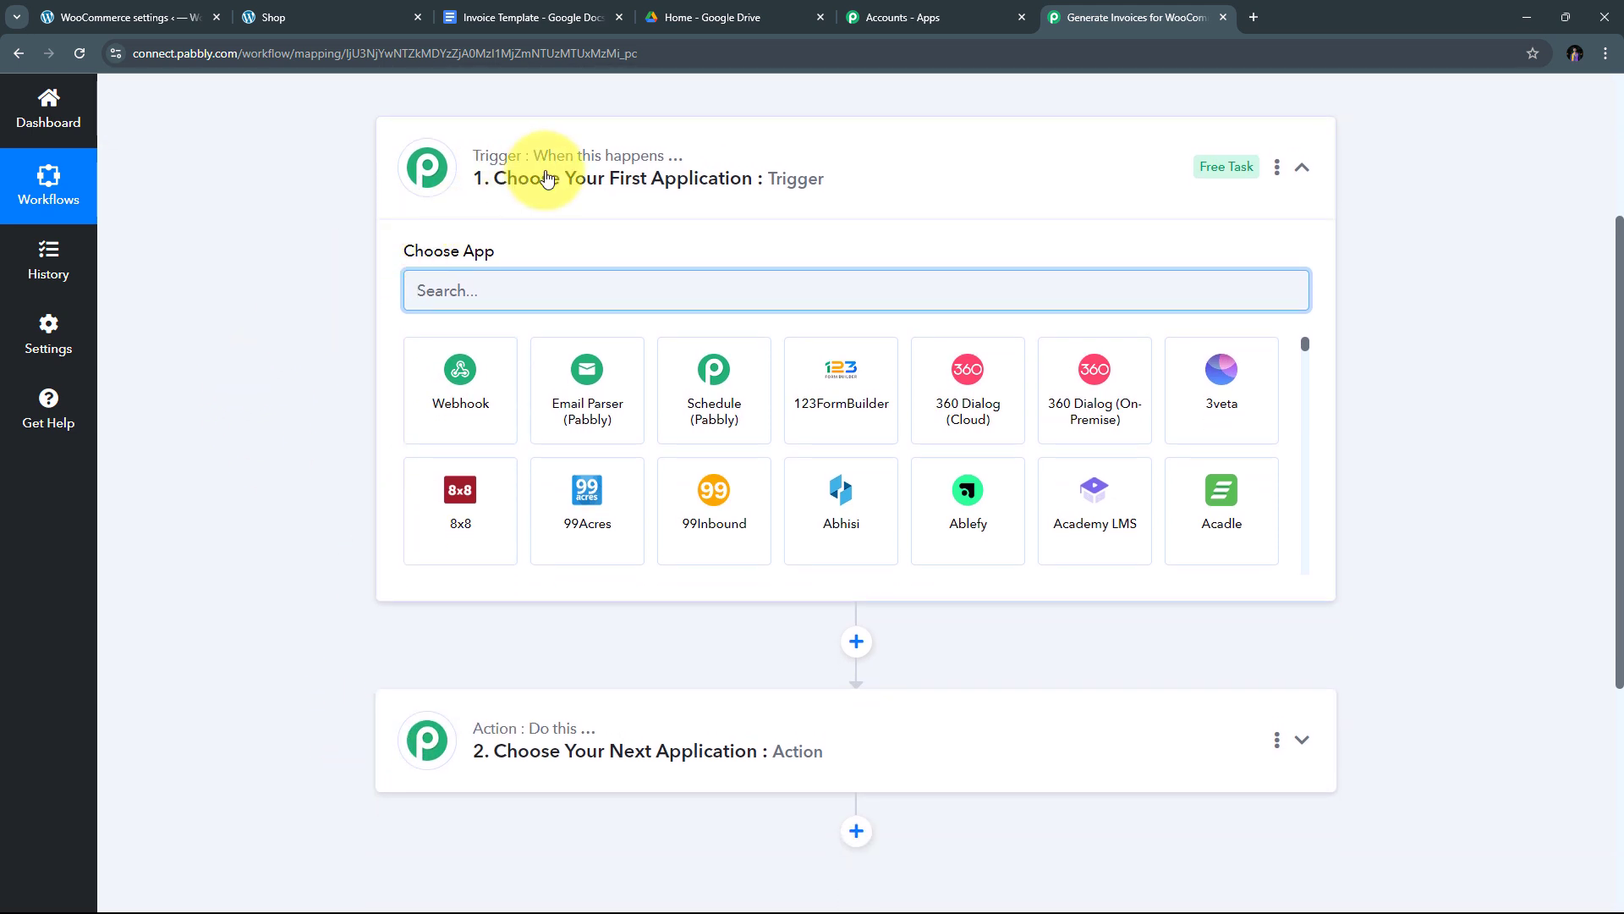
scroll(474, 228, up, 1)
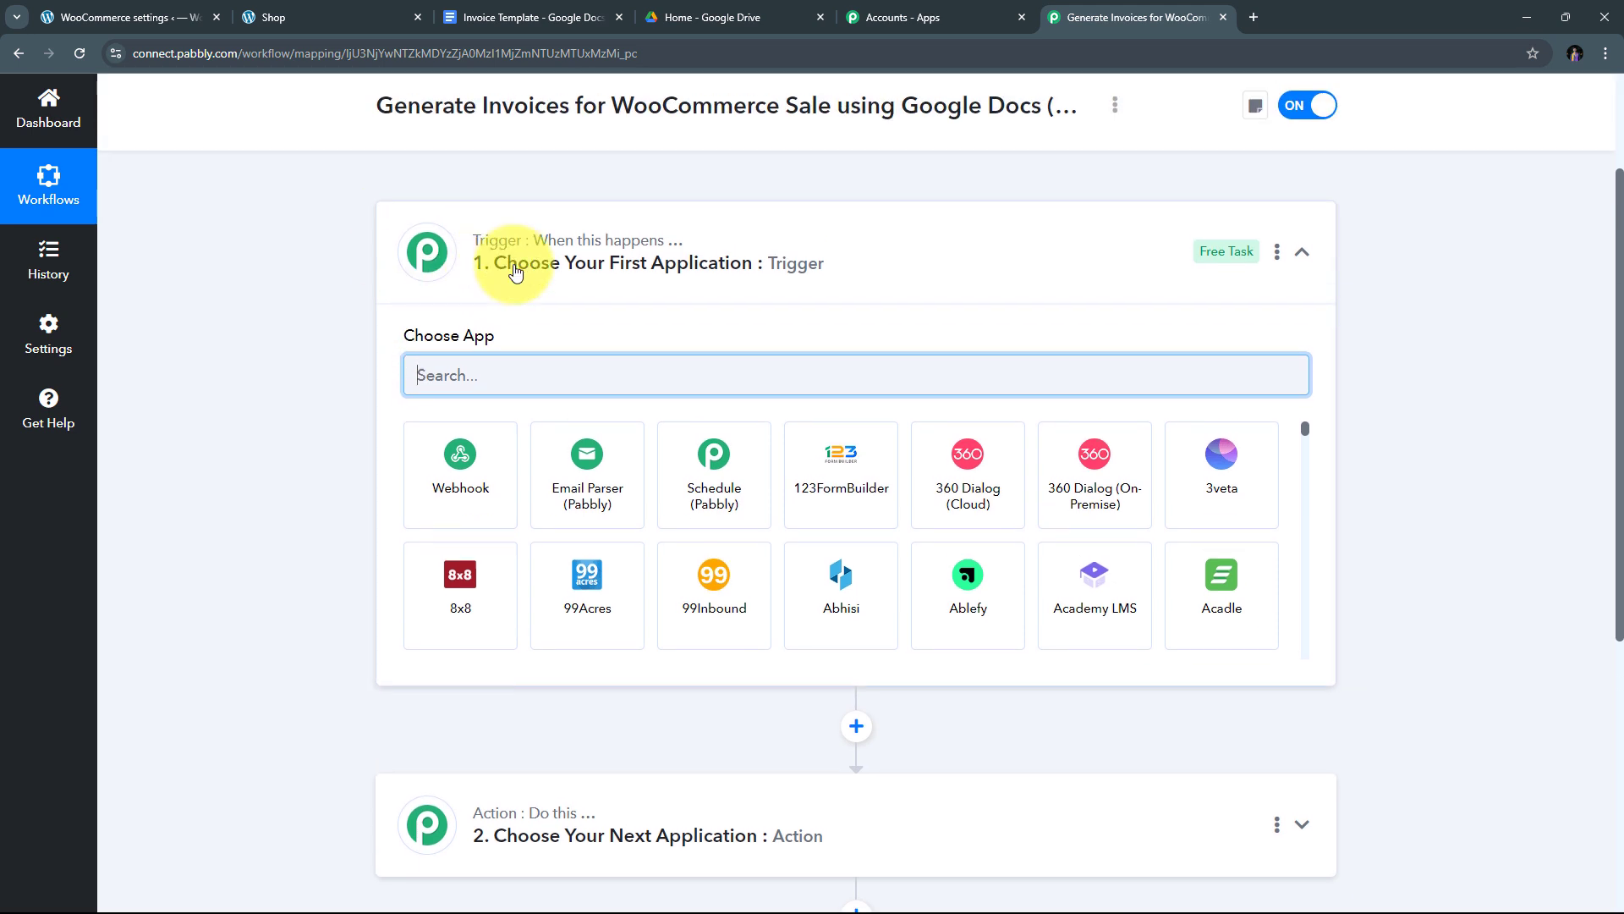
scroll(541, 279, down, 2)
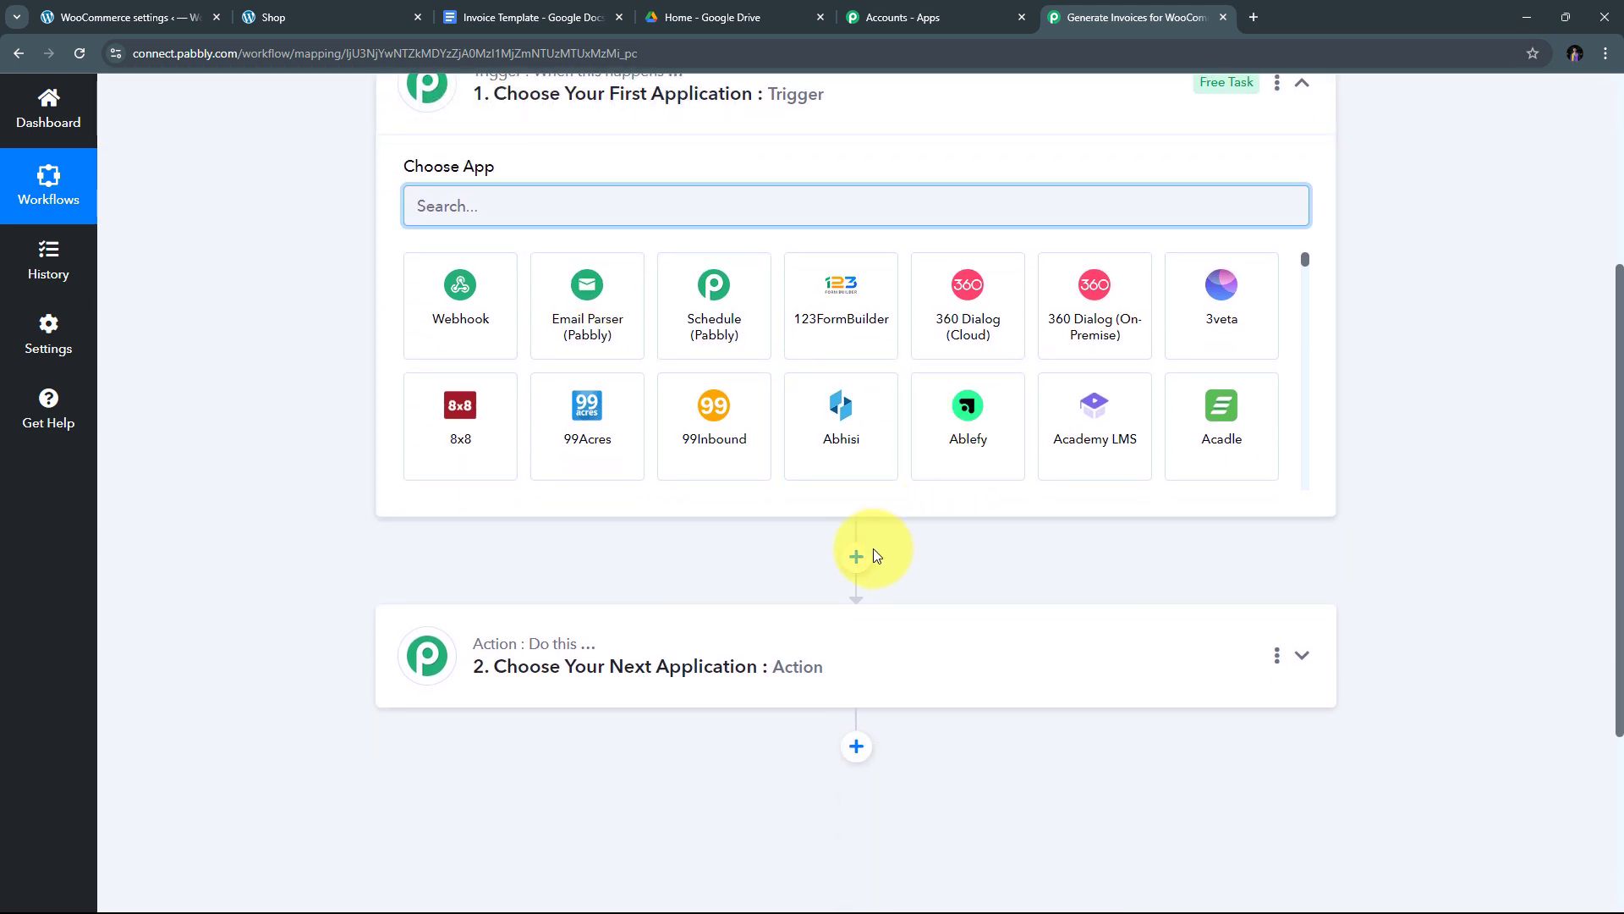
scroll(298, 279, up, 2)
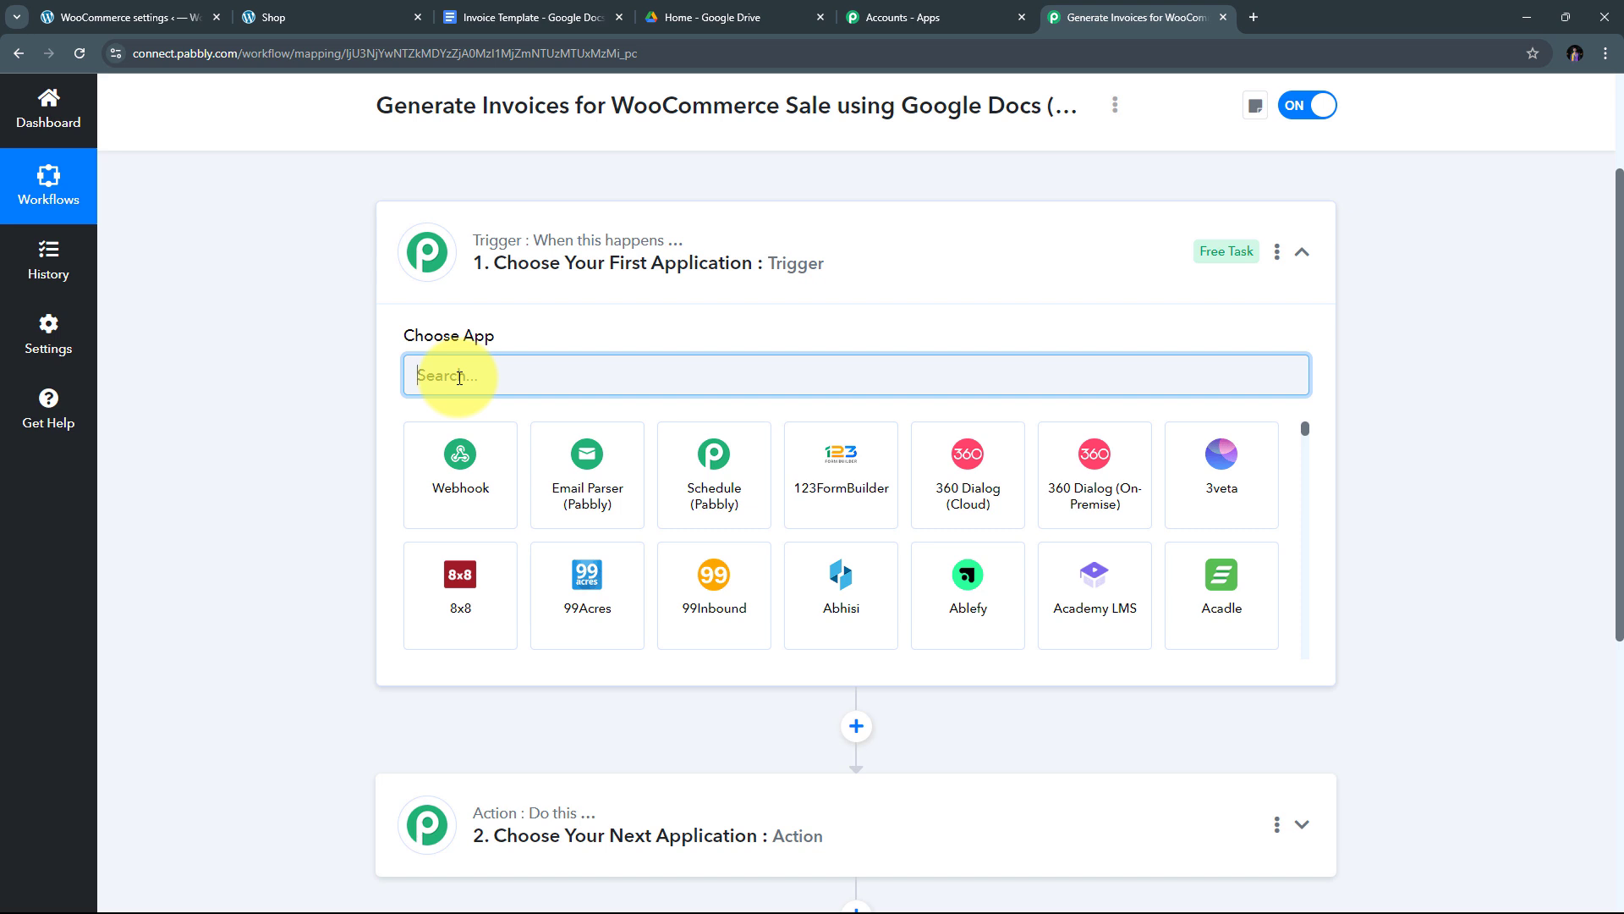
text(WooCommerce)
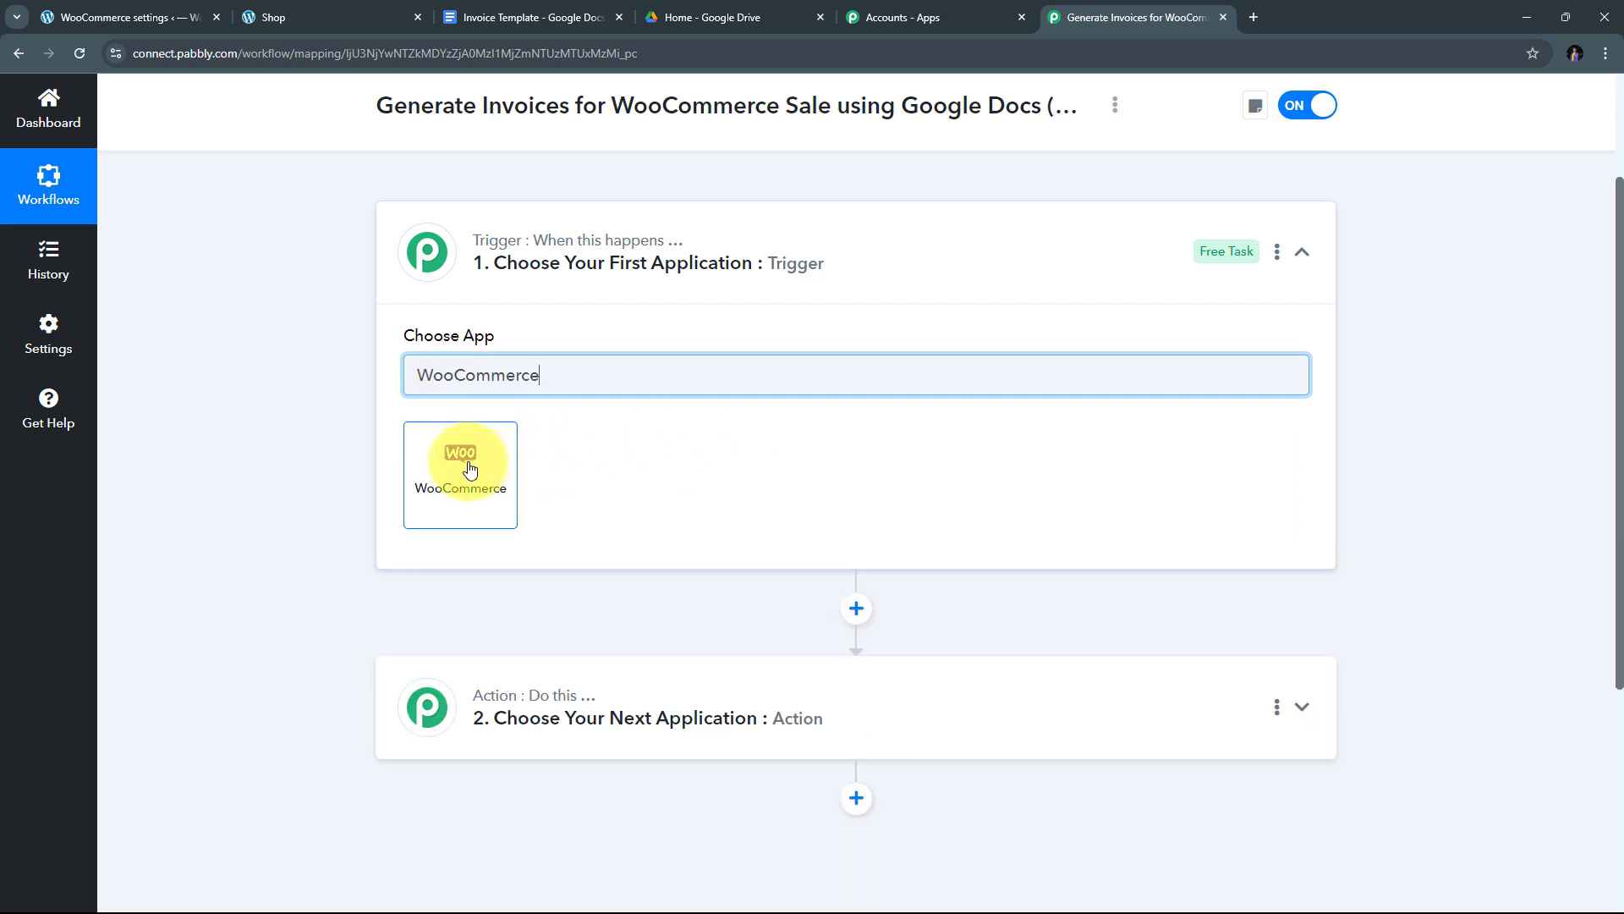
click(491, 452)
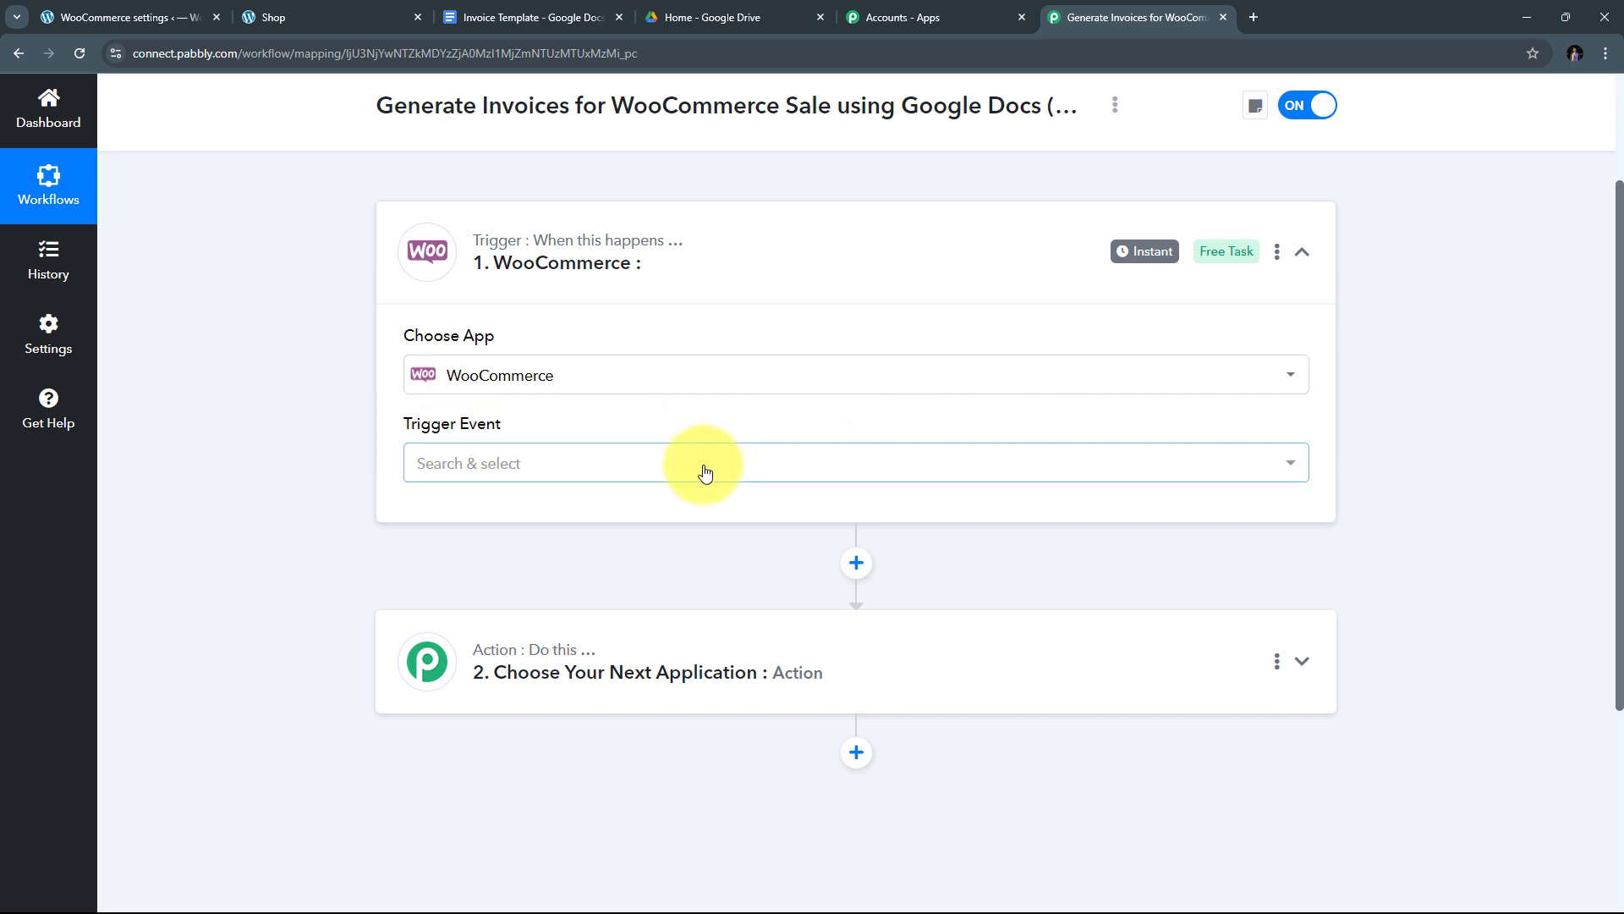
click(761, 464)
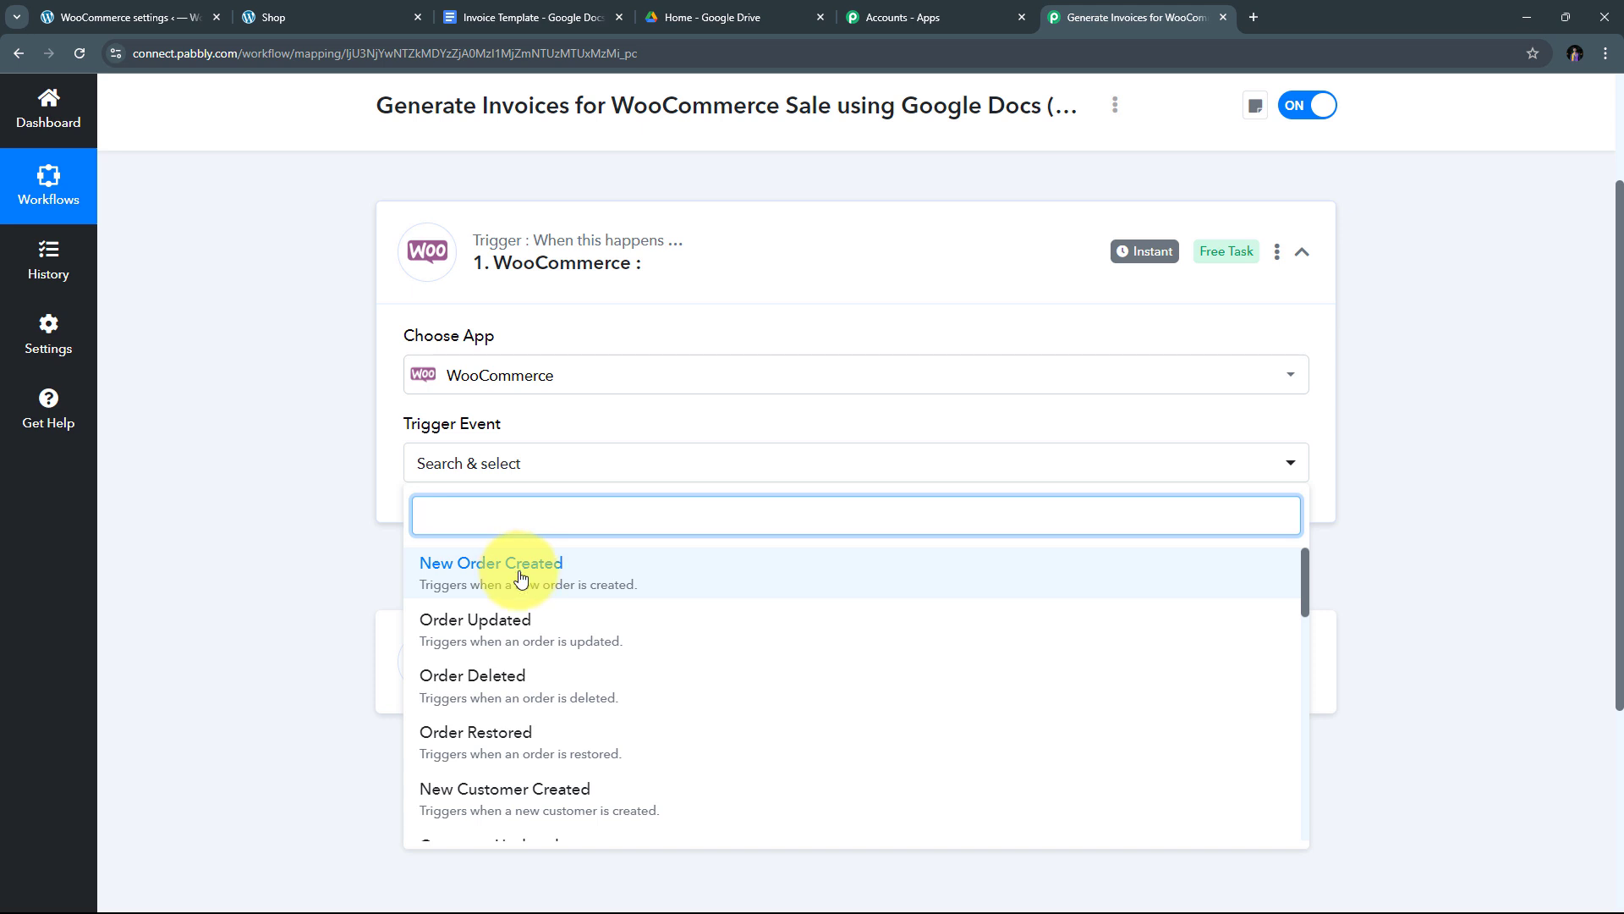
click(601, 571)
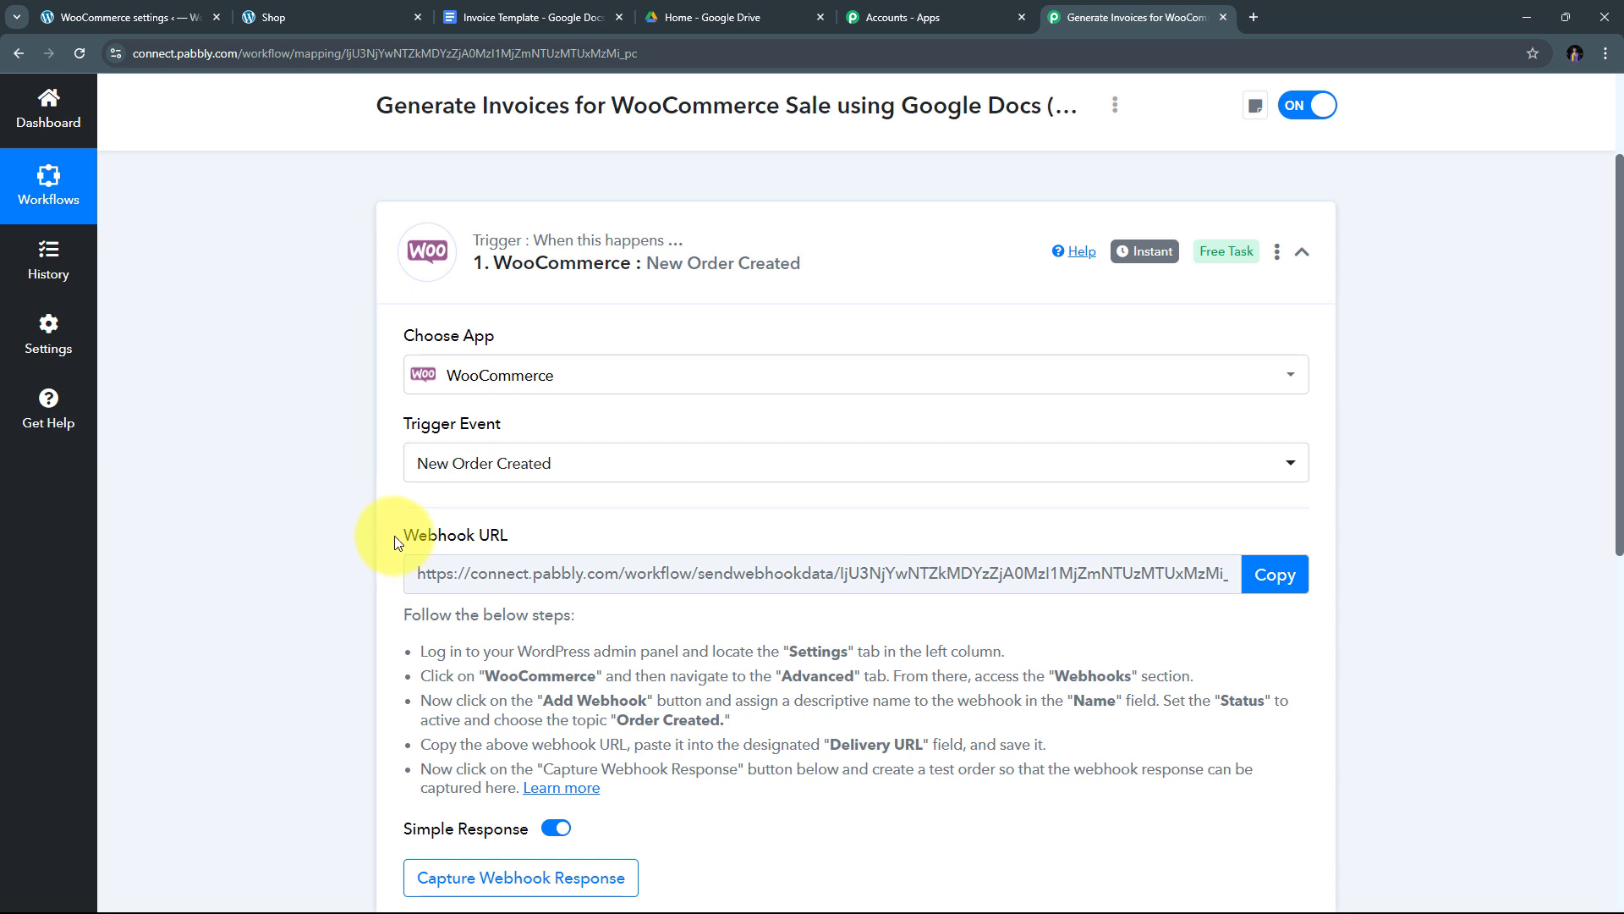
- Examine the WooCommerce trigger's webhook URL and the instructions for adding it in the WordPress admin
drag(394, 536, 576, 530)
mouse_move(431, 537)
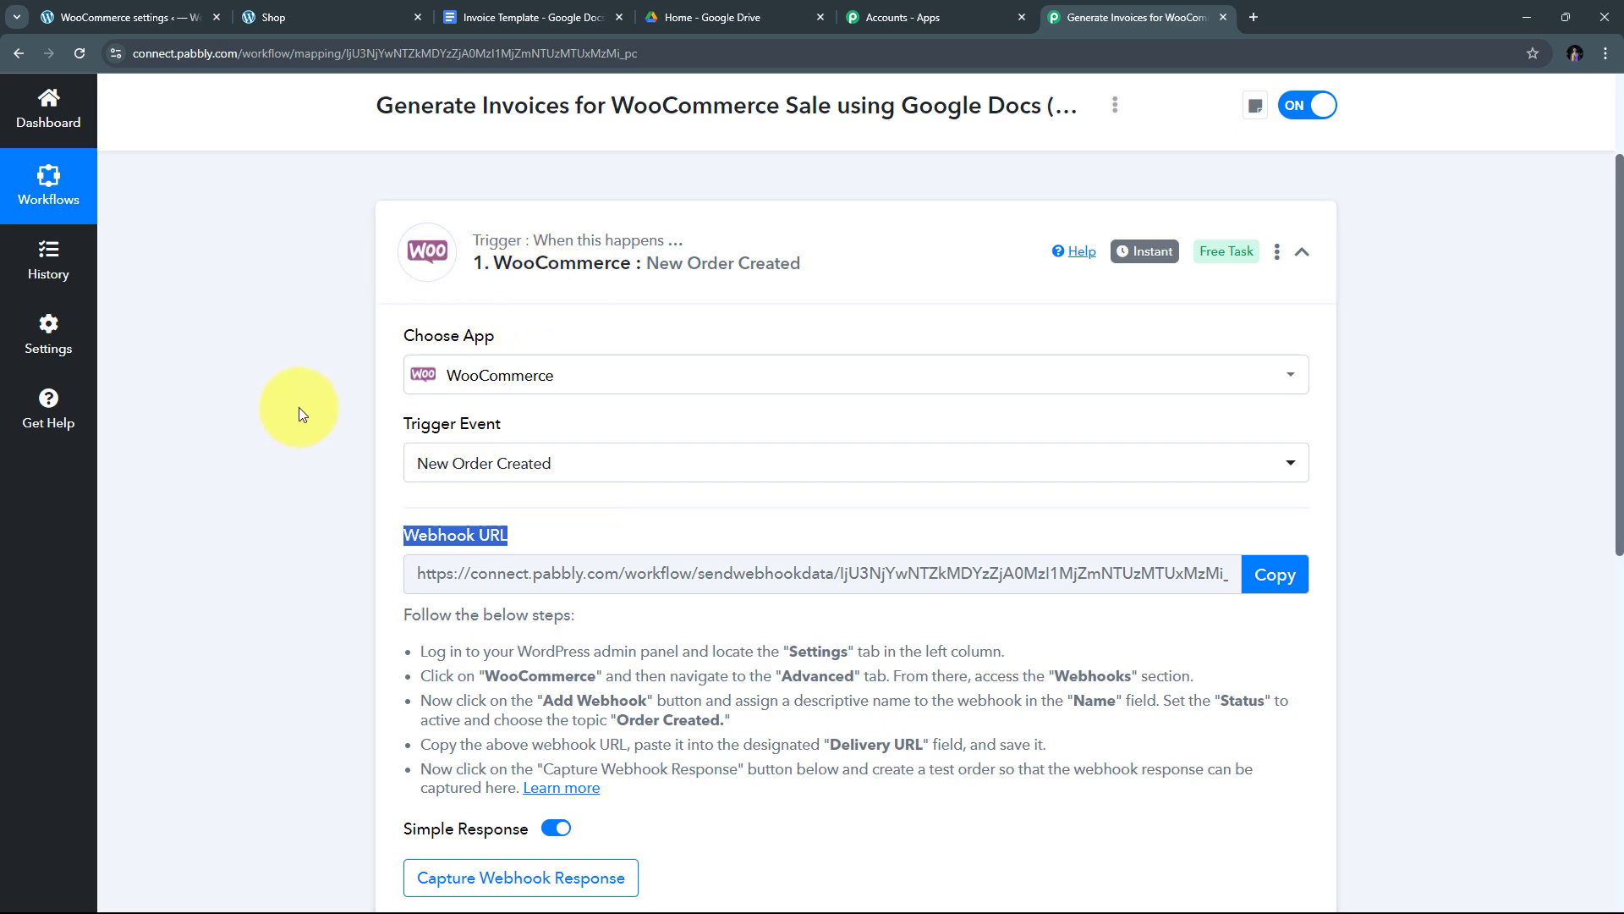
scroll(348, 538, down, 1)
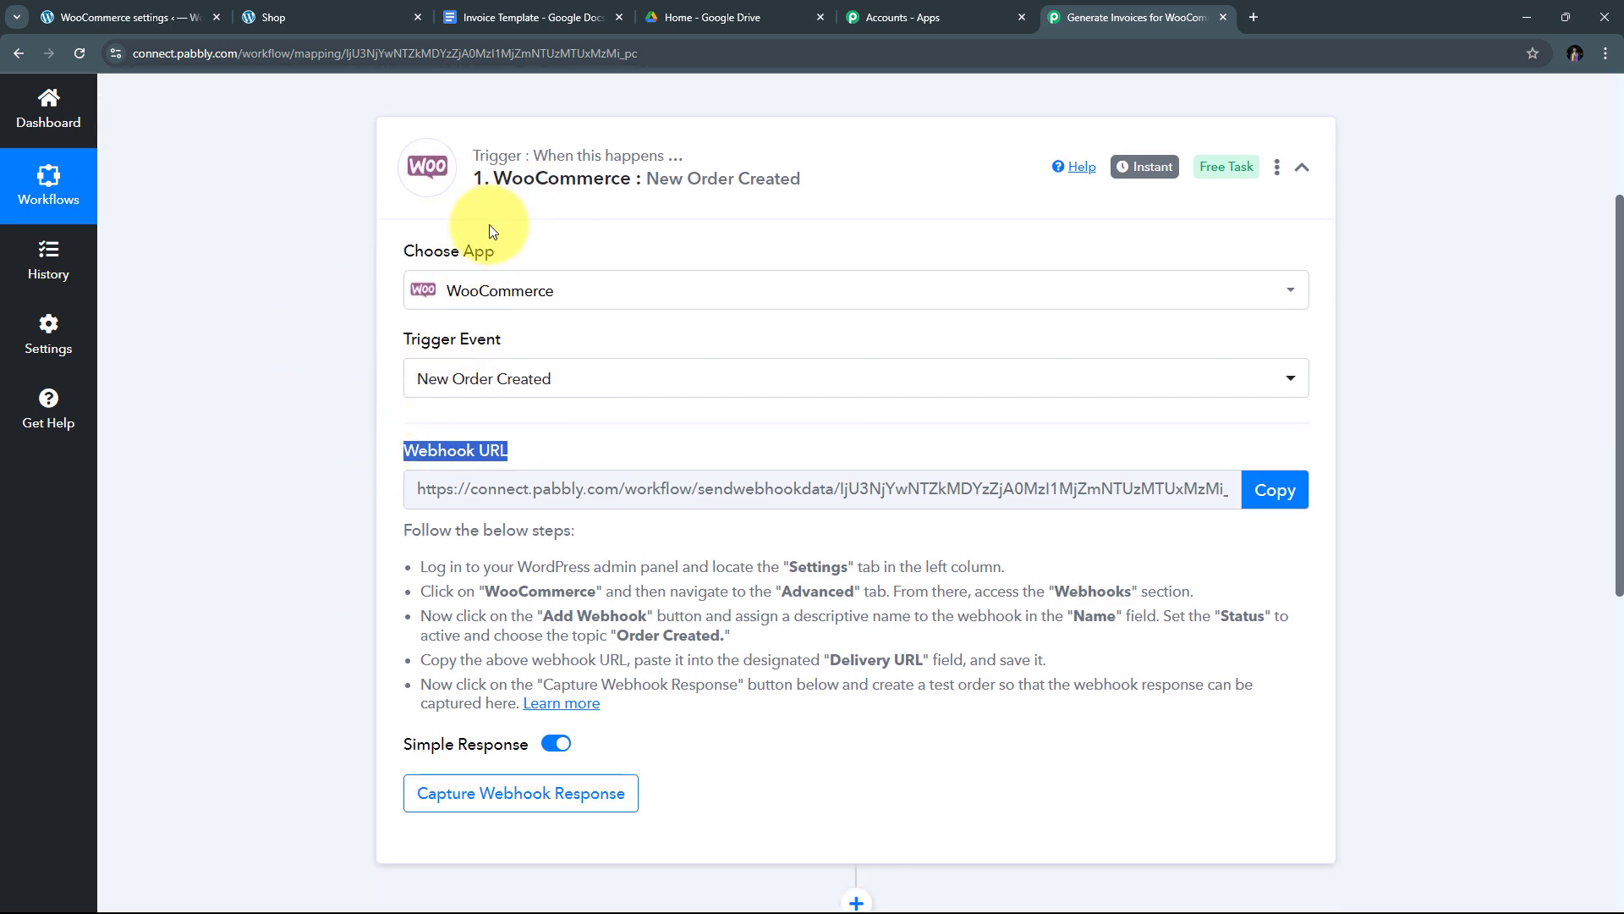
scroll(358, 484, down, 2)
drag(418, 391, 773, 573)
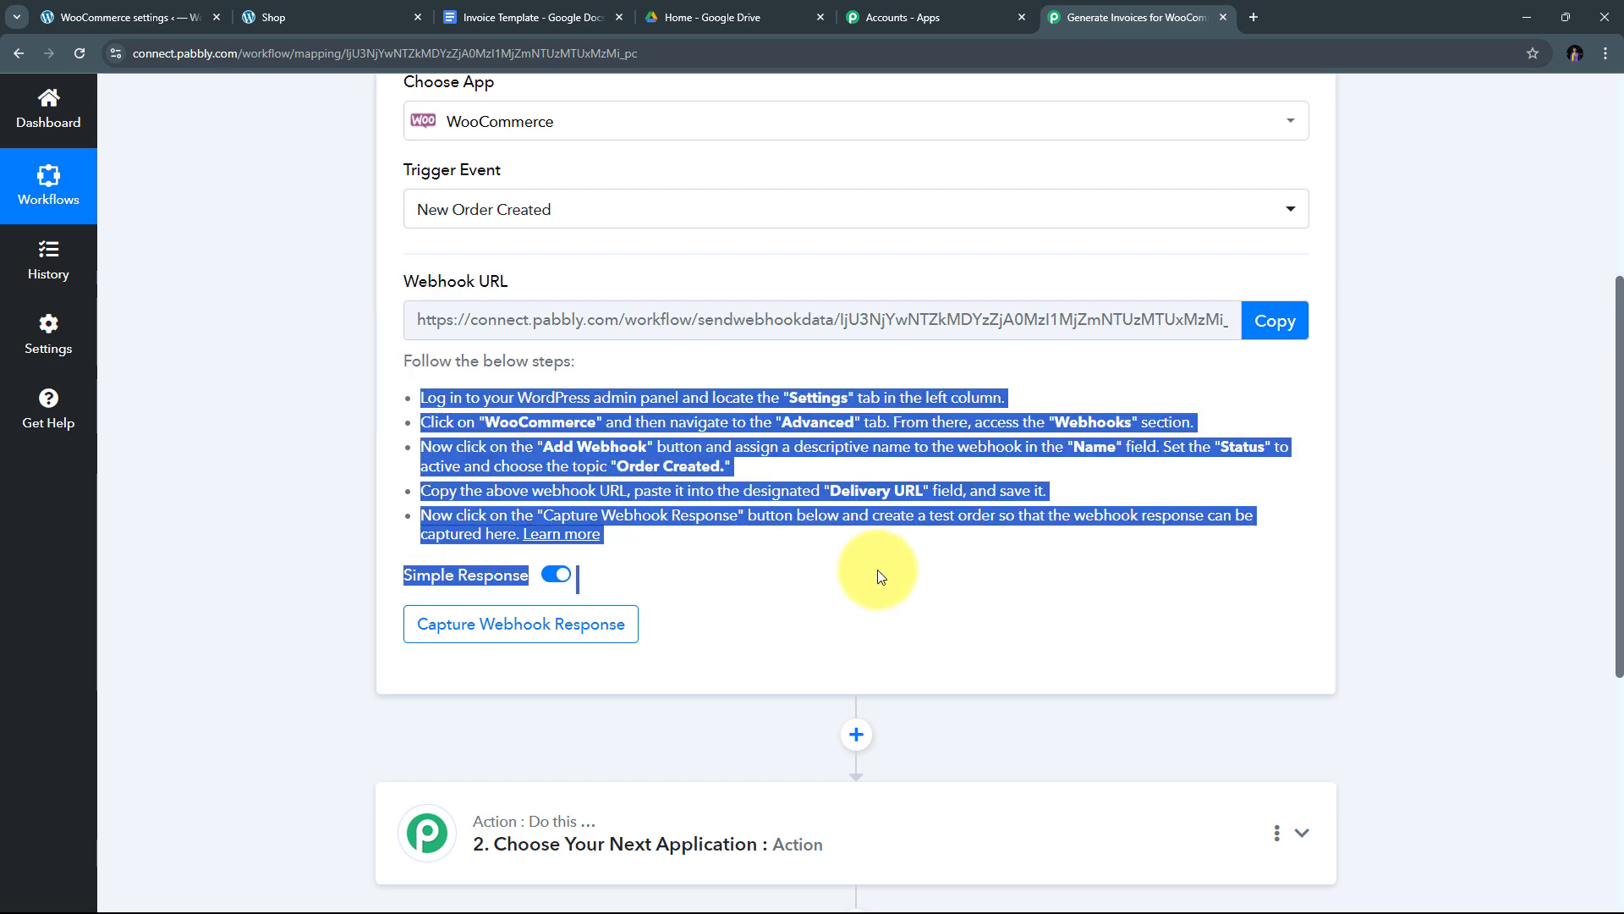
- Copy the trigger's webhook URL and switch to the WordPress admin site
click(1270, 323)
key(ctrl+c)
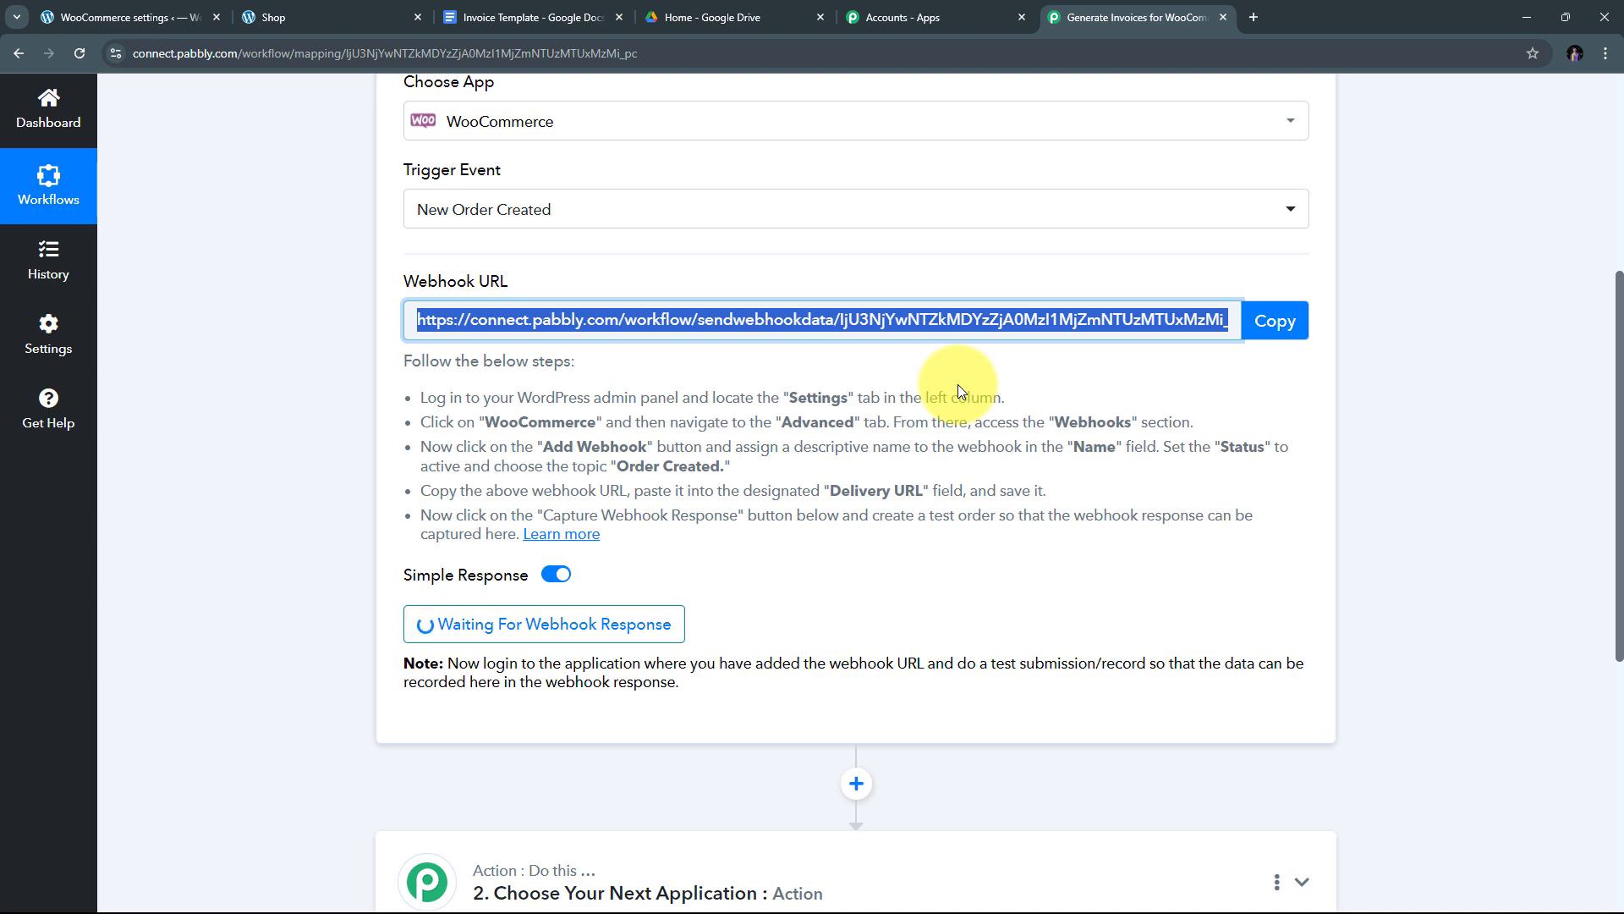
click(118, 17)
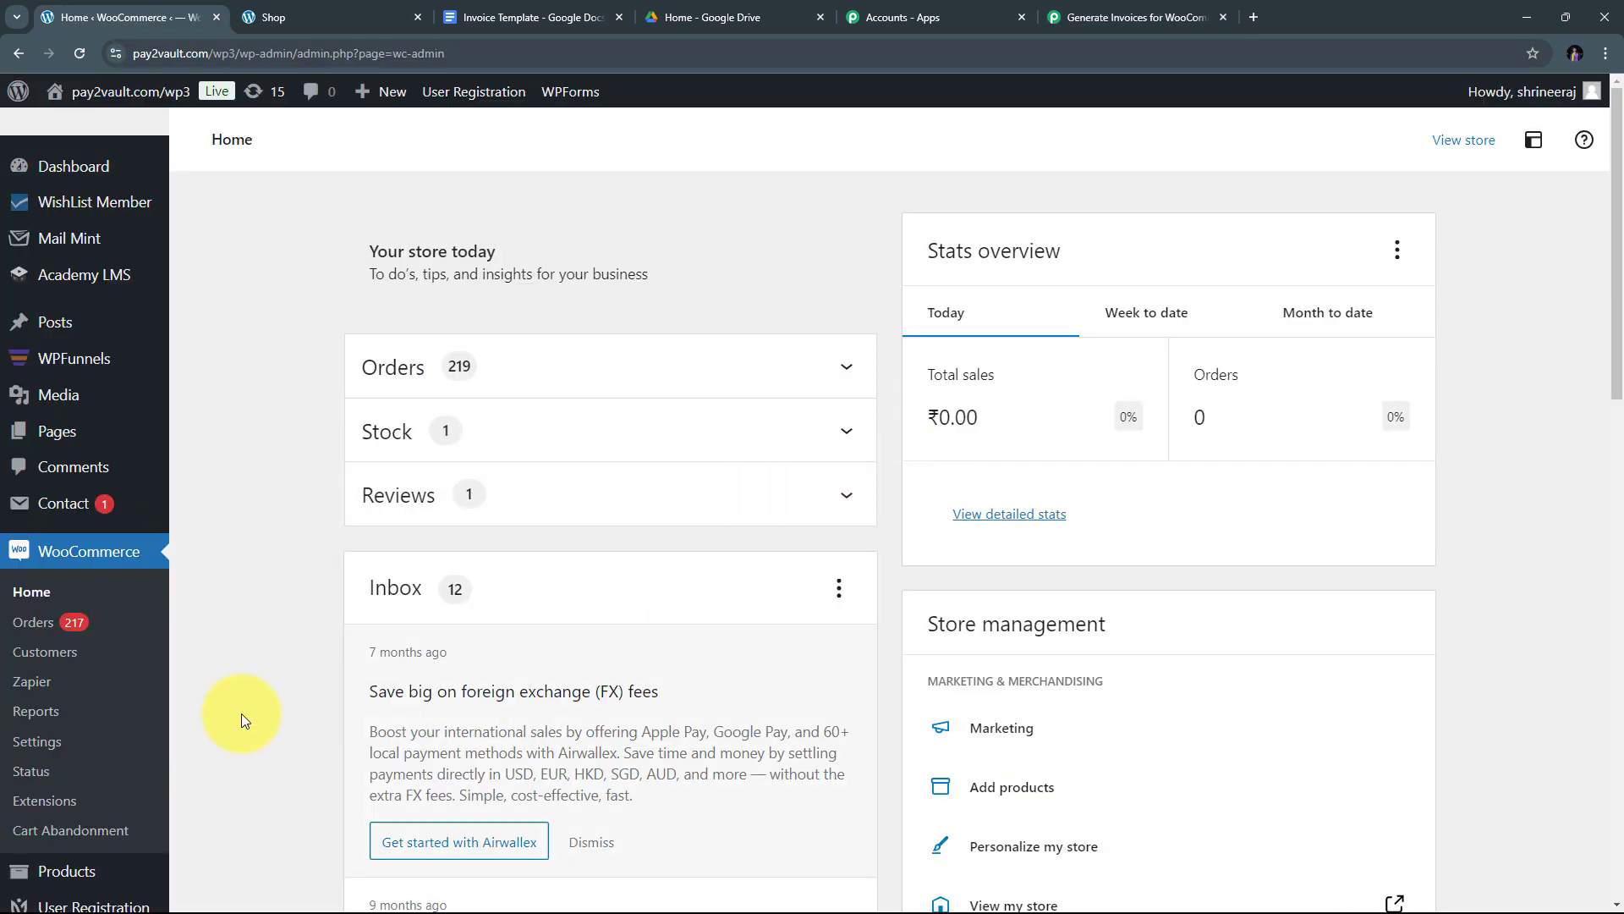
- Start a new webhook in the Webhooks section of WooCommerce's advanced settings
click(42, 742)
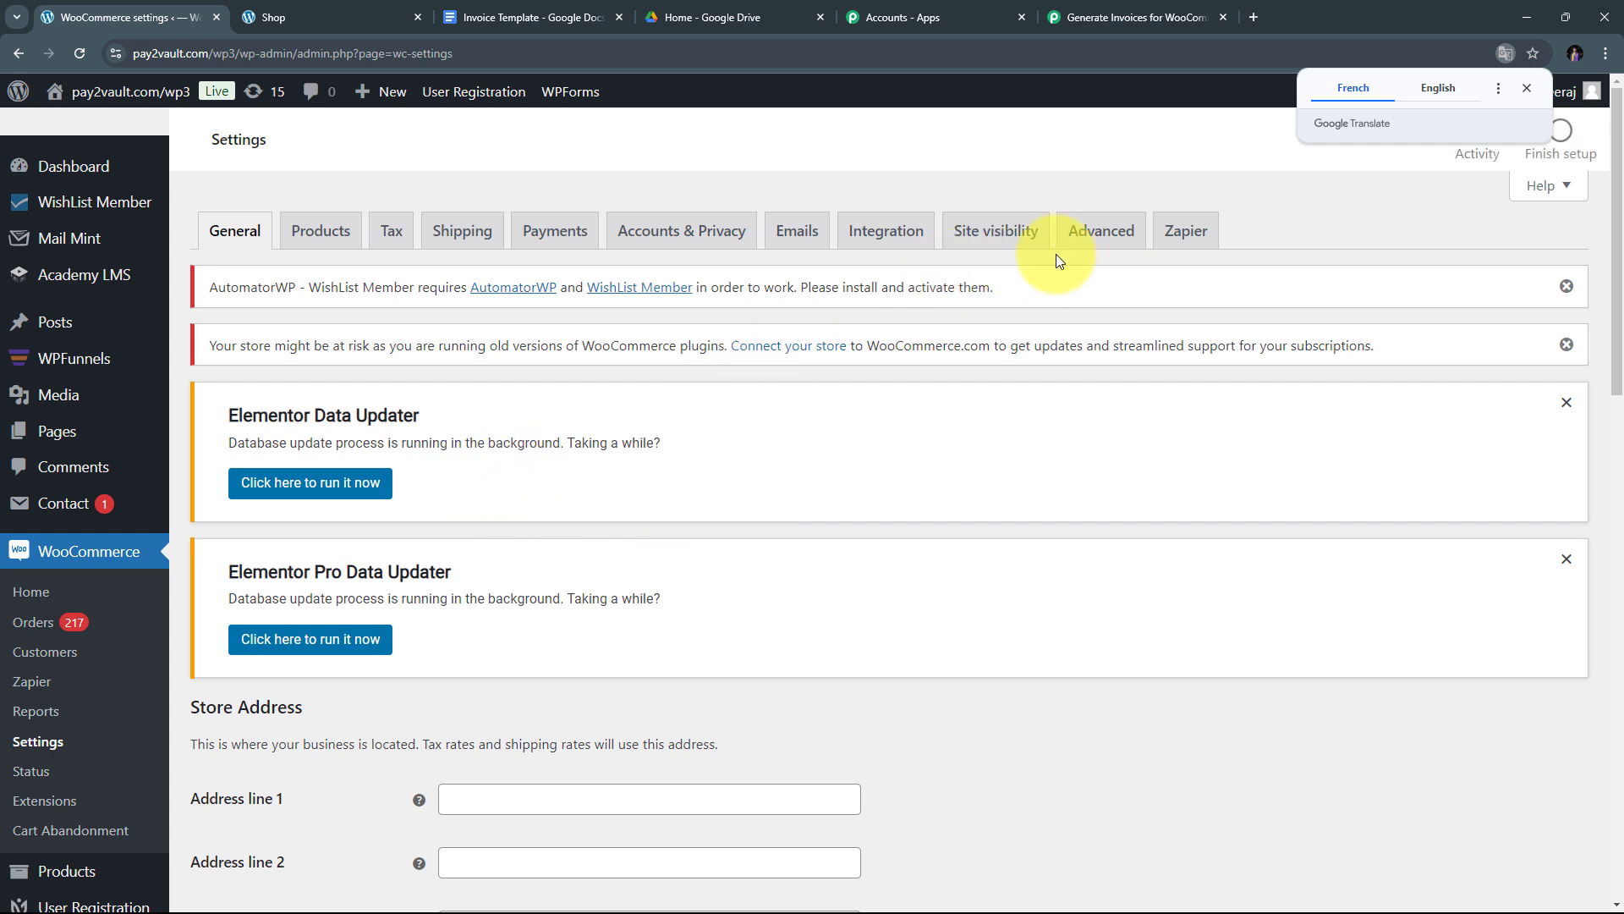
click(1091, 245)
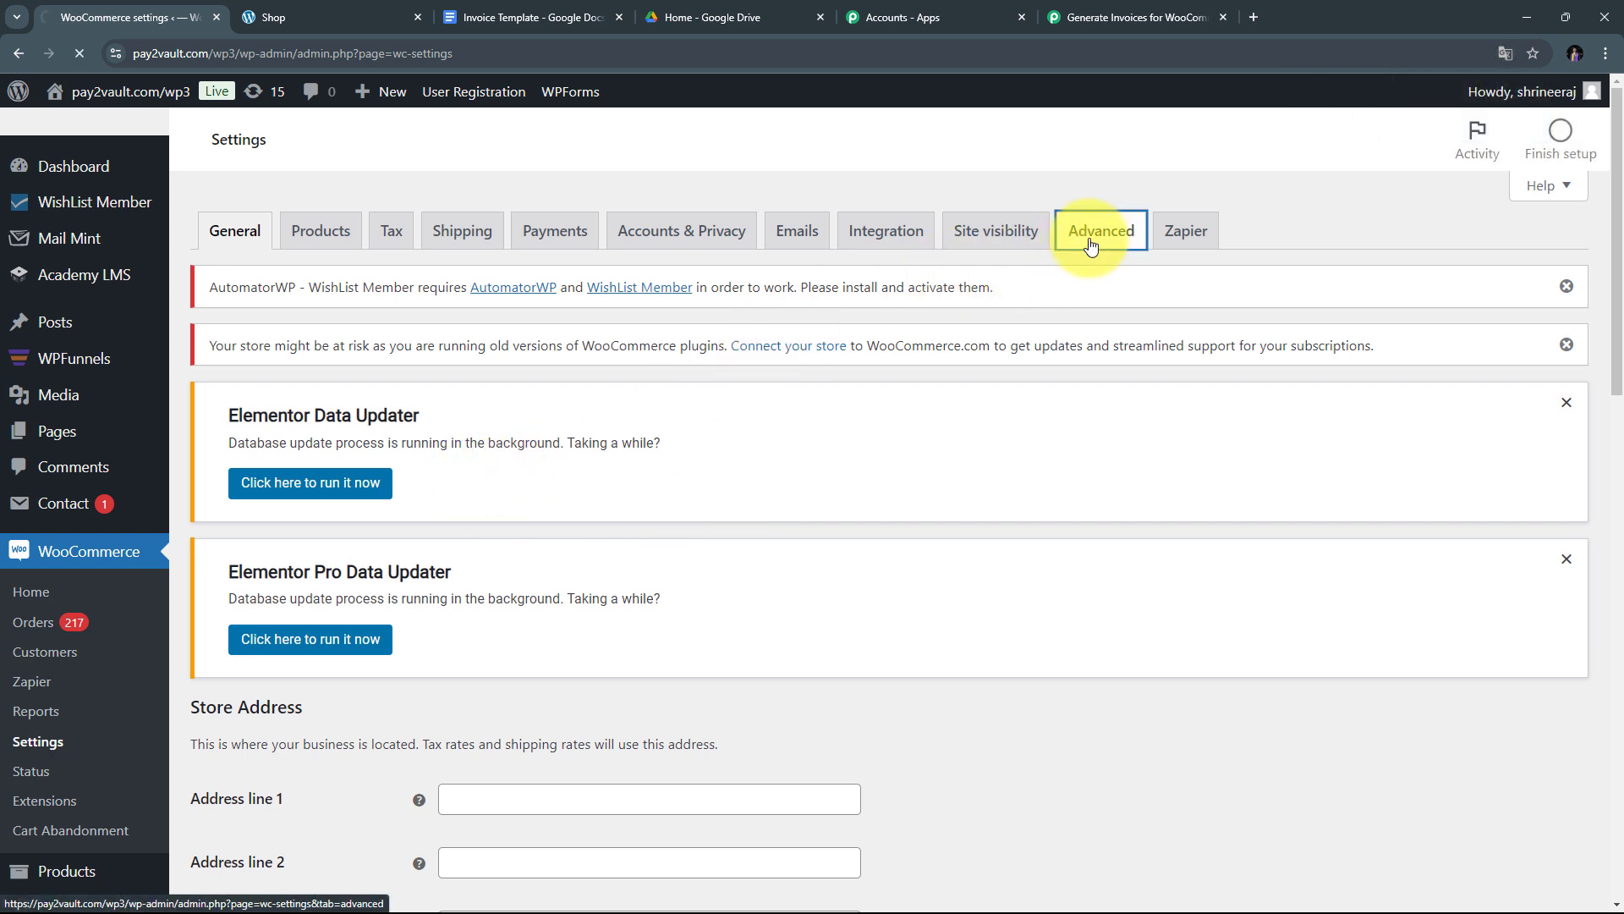
scroll(998, 398, down, 2)
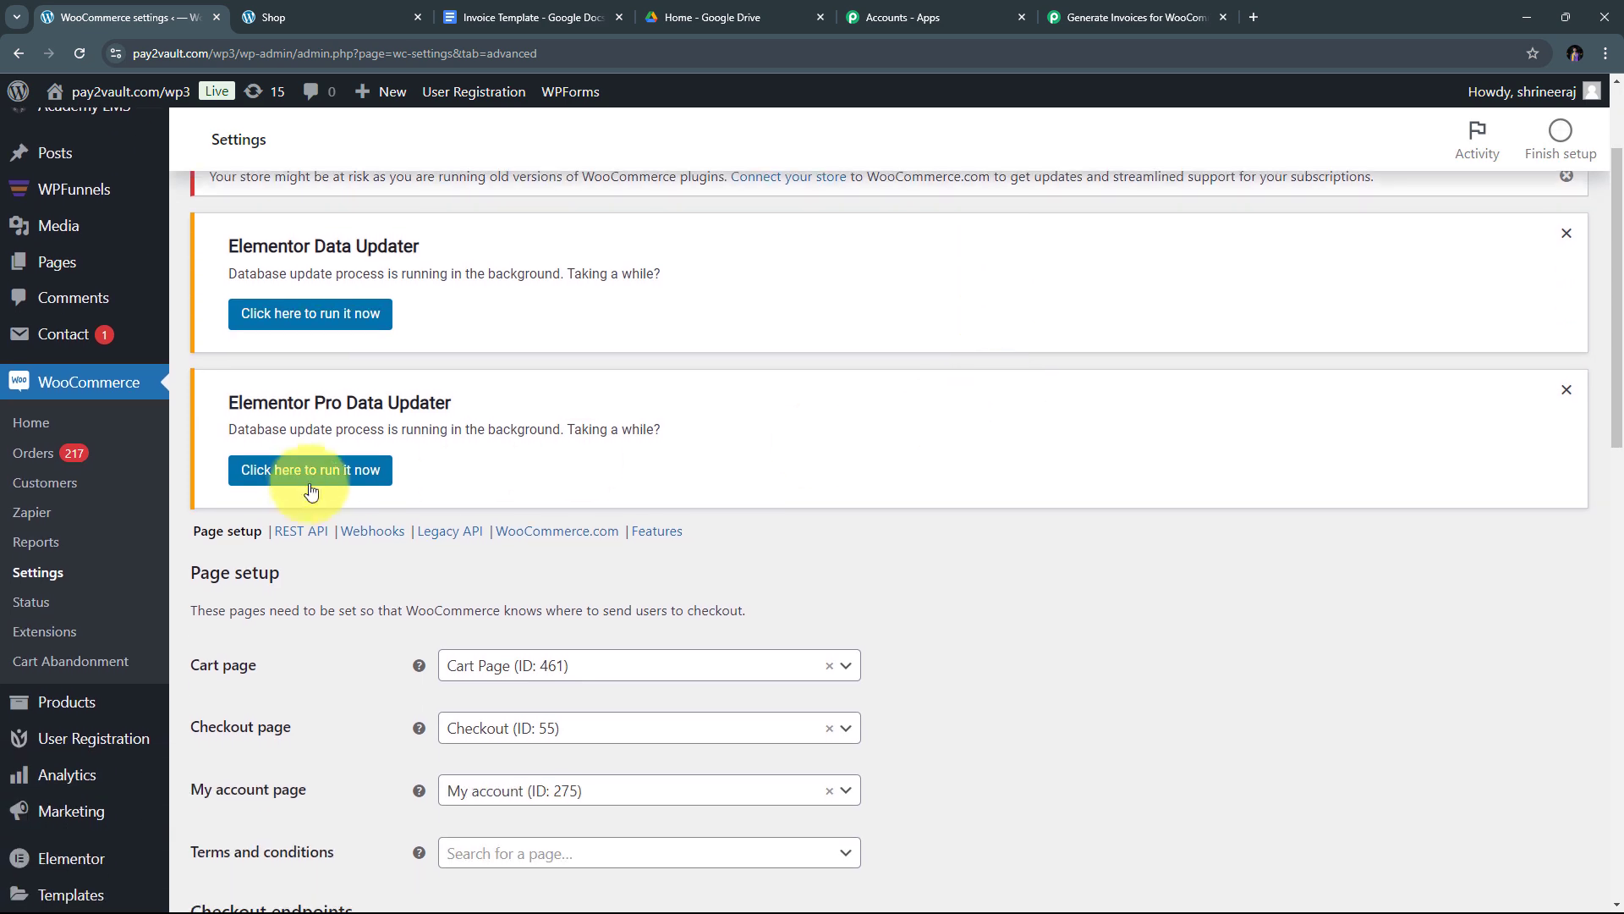
click(372, 538)
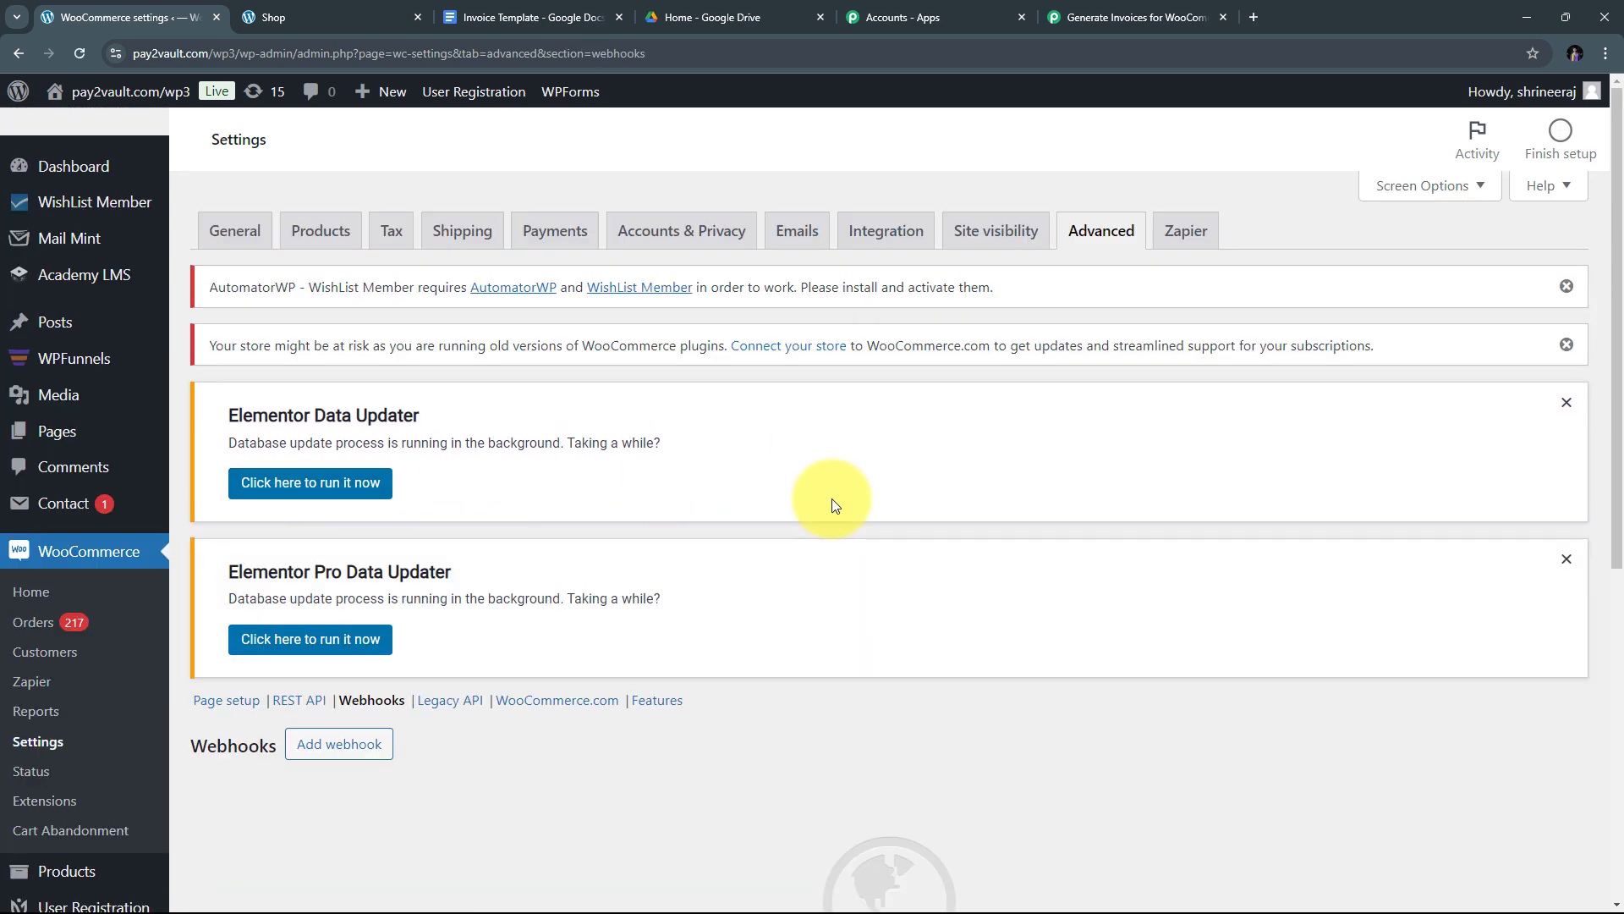
scroll(831, 499, down, 3)
scroll(833, 505, down, 1)
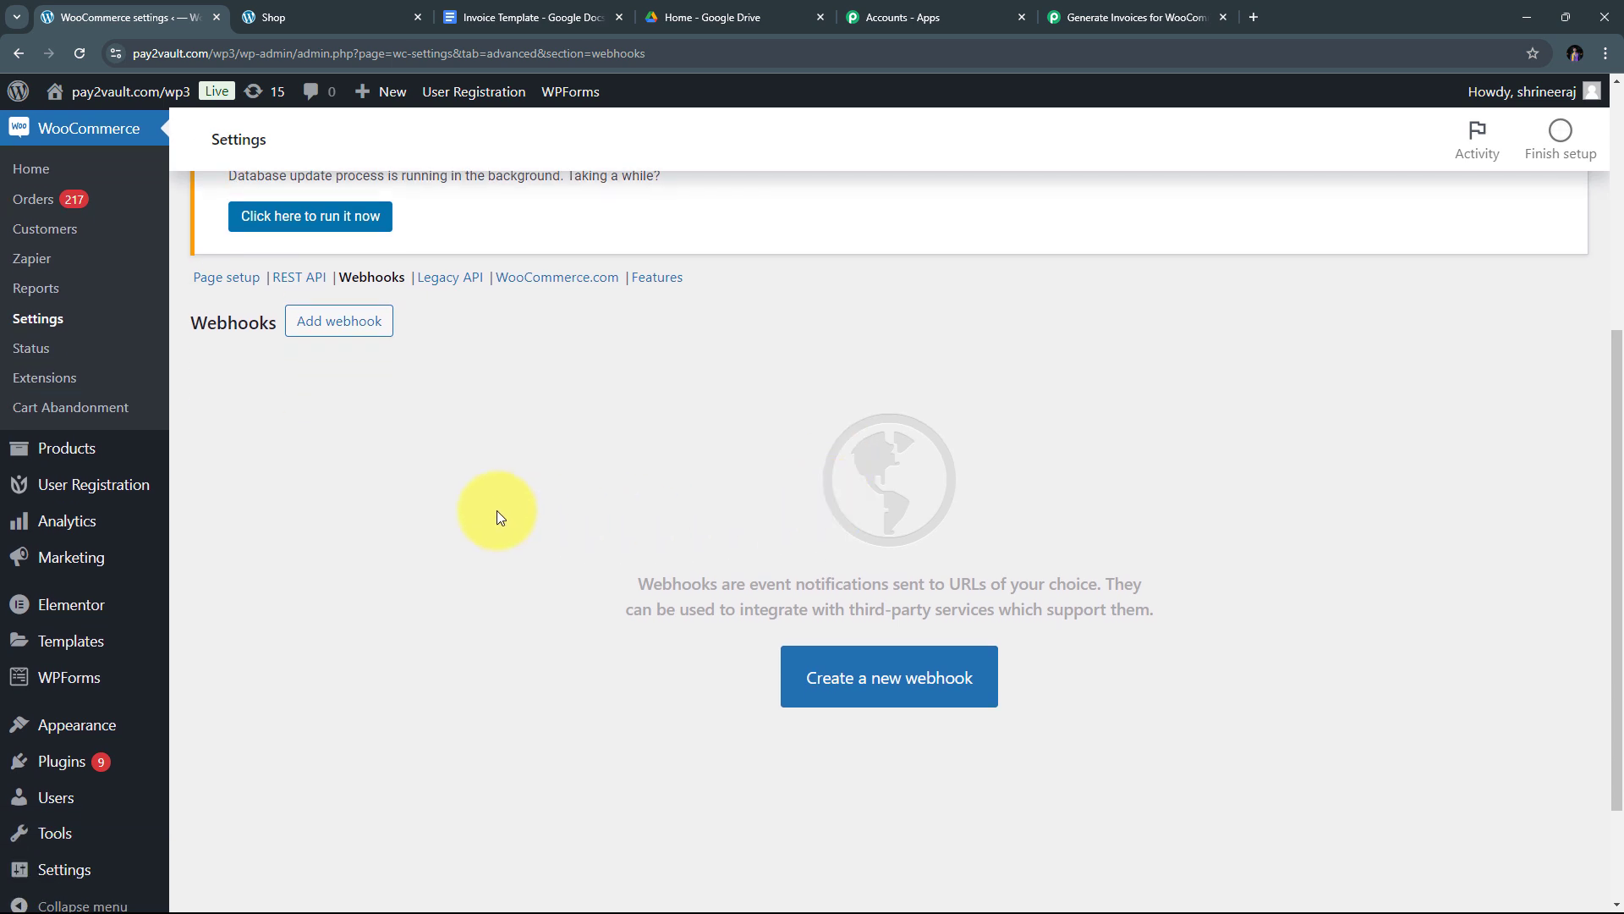
click(924, 689)
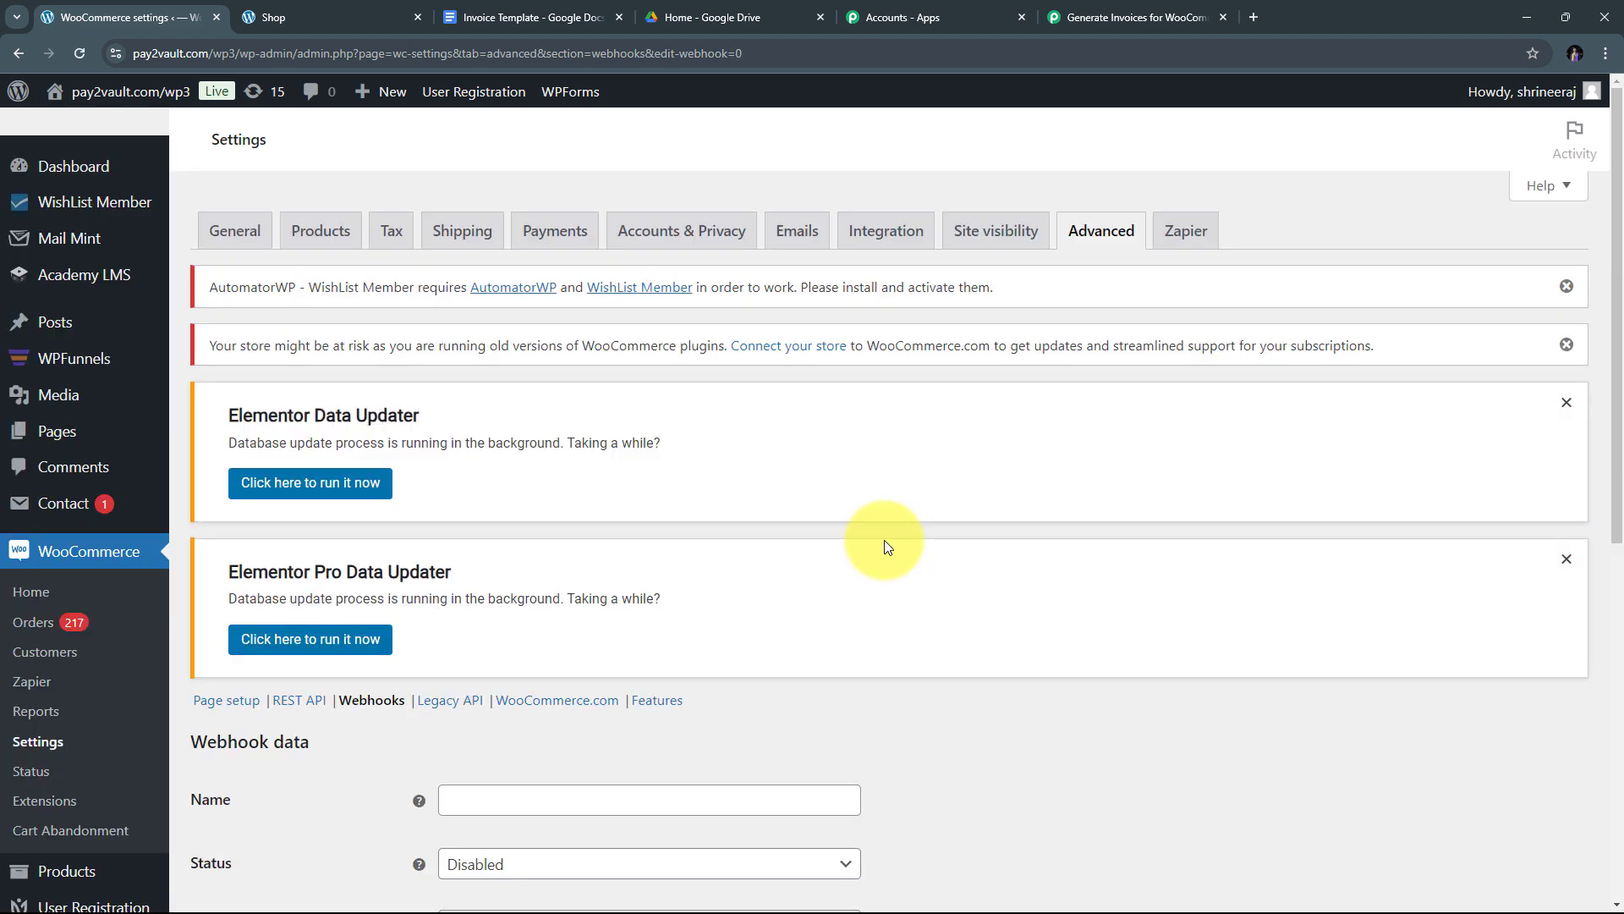
- Name the webhook "New Sales" and set its status to Active
scroll(887, 544, down, 5)
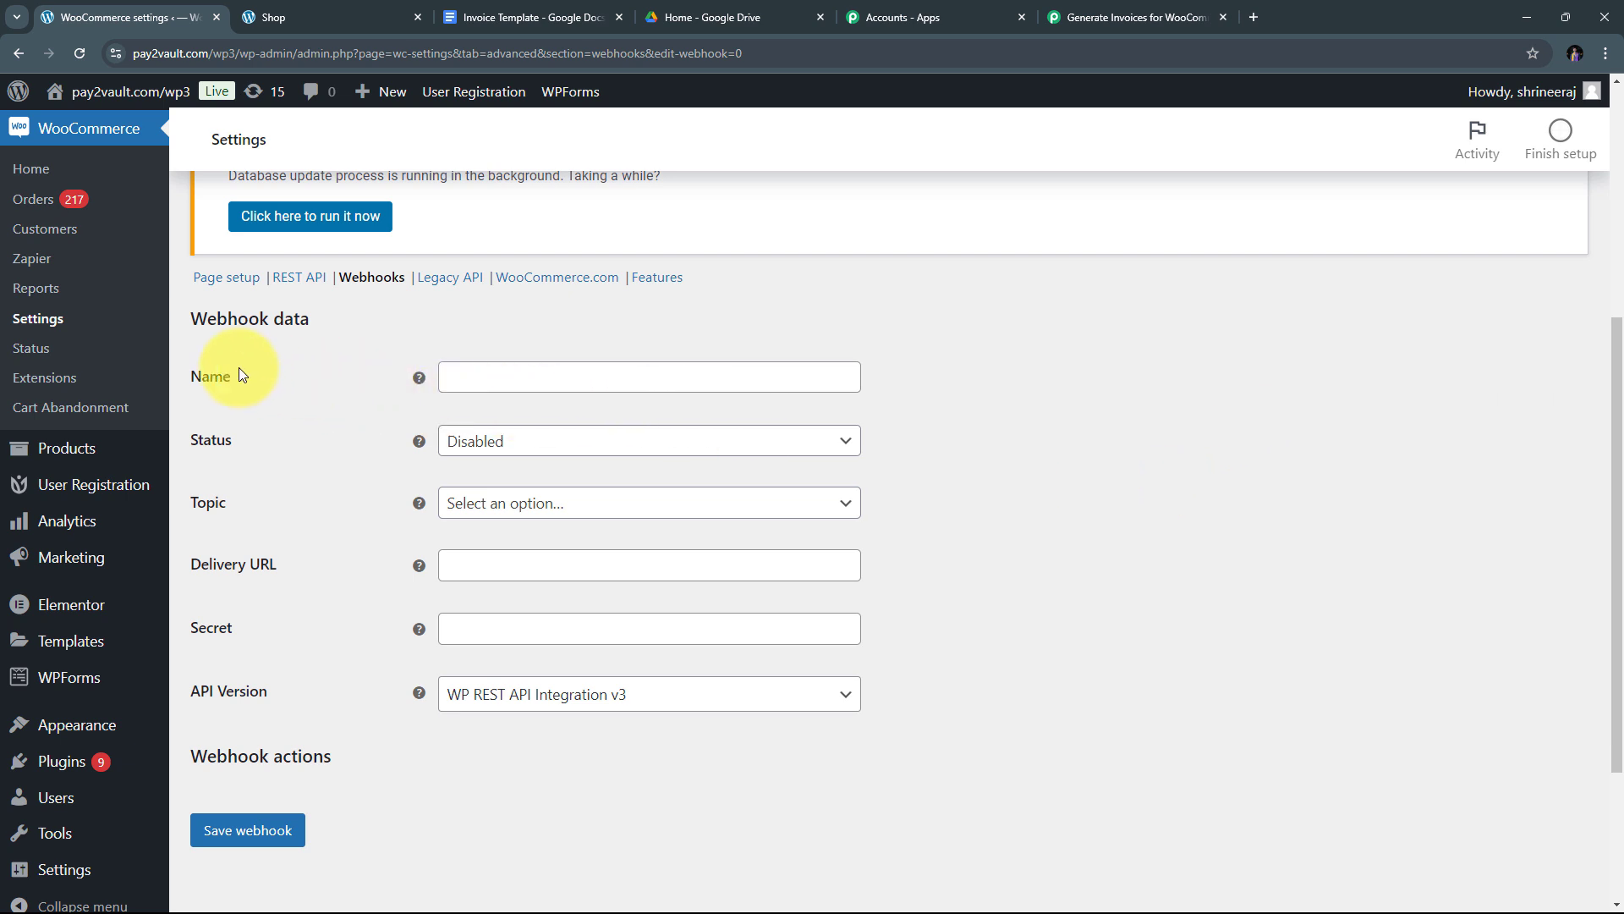
click(520, 375)
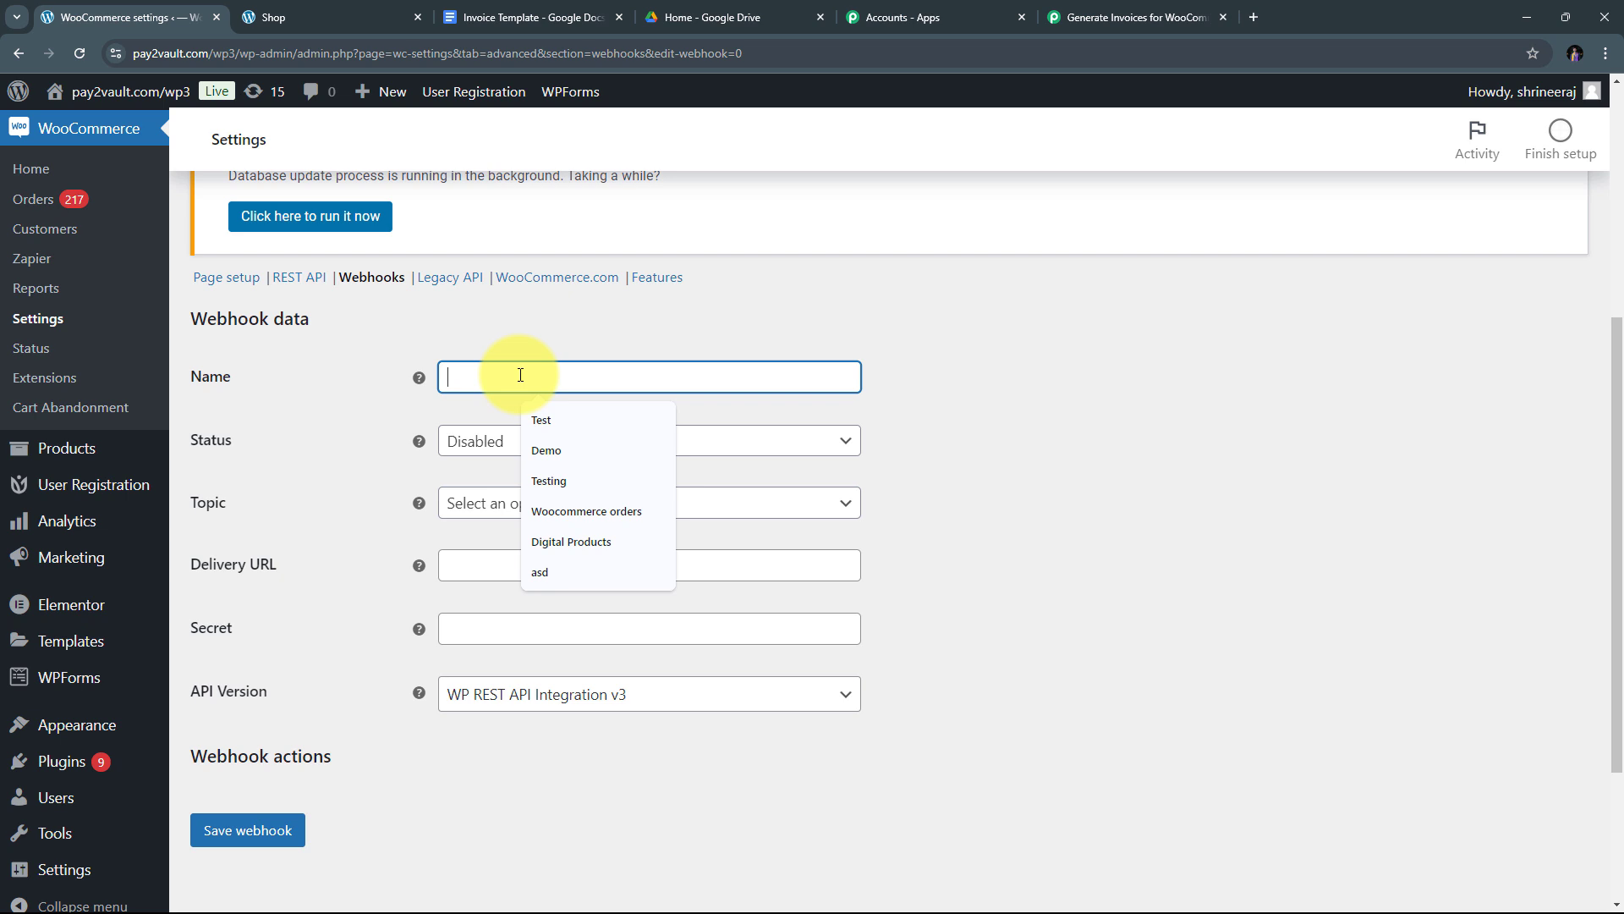
text(New Sales)
click(606, 444)
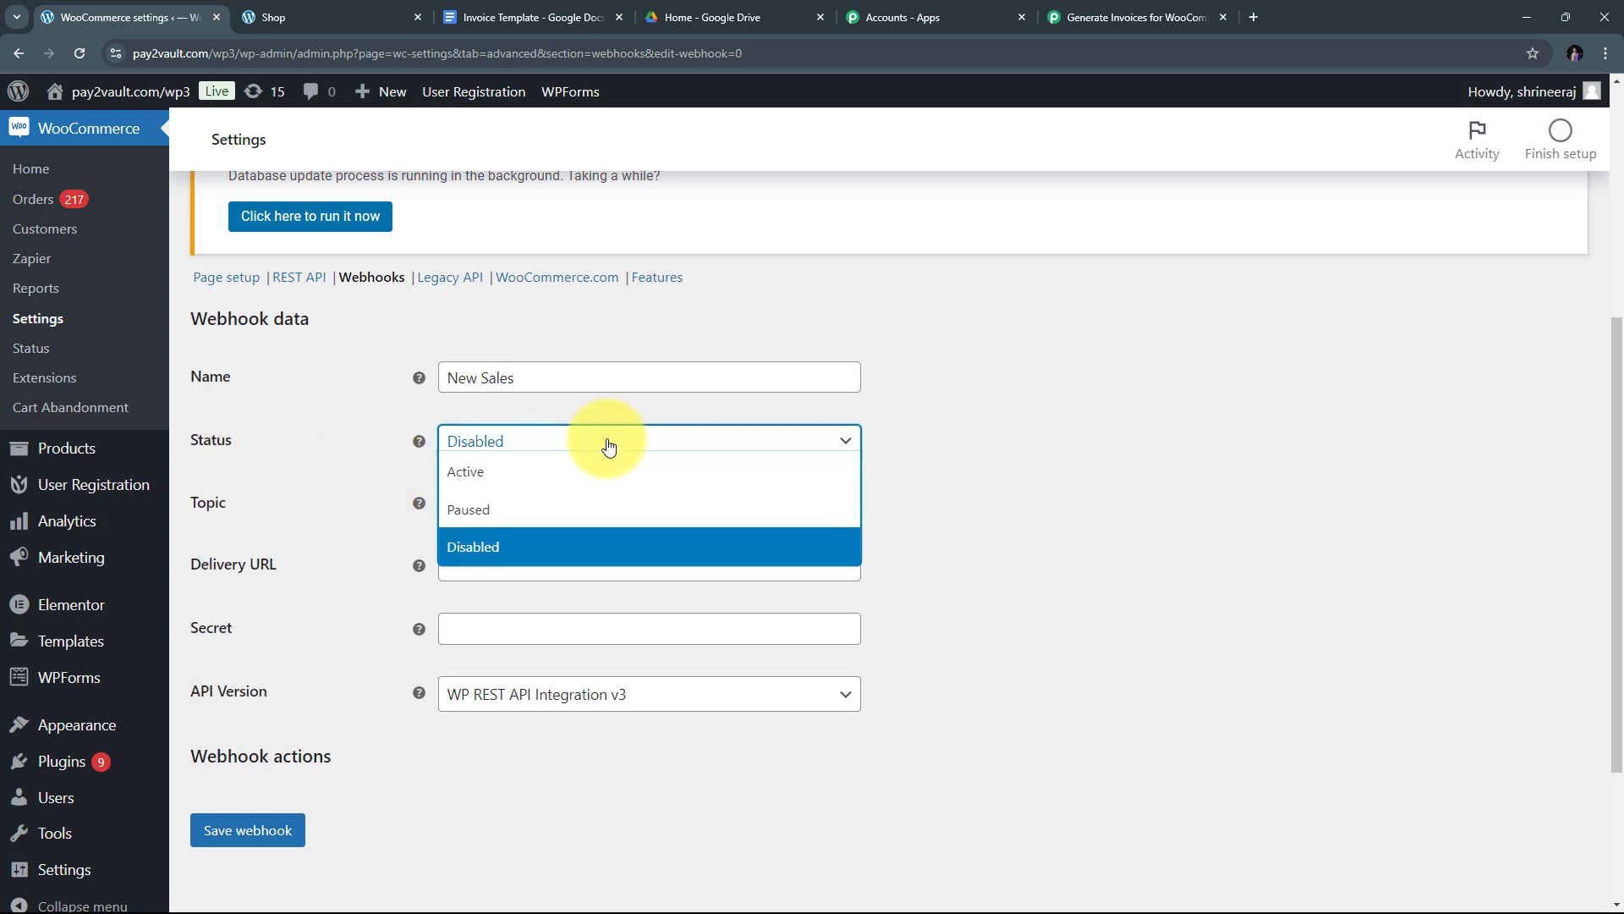
click(473, 473)
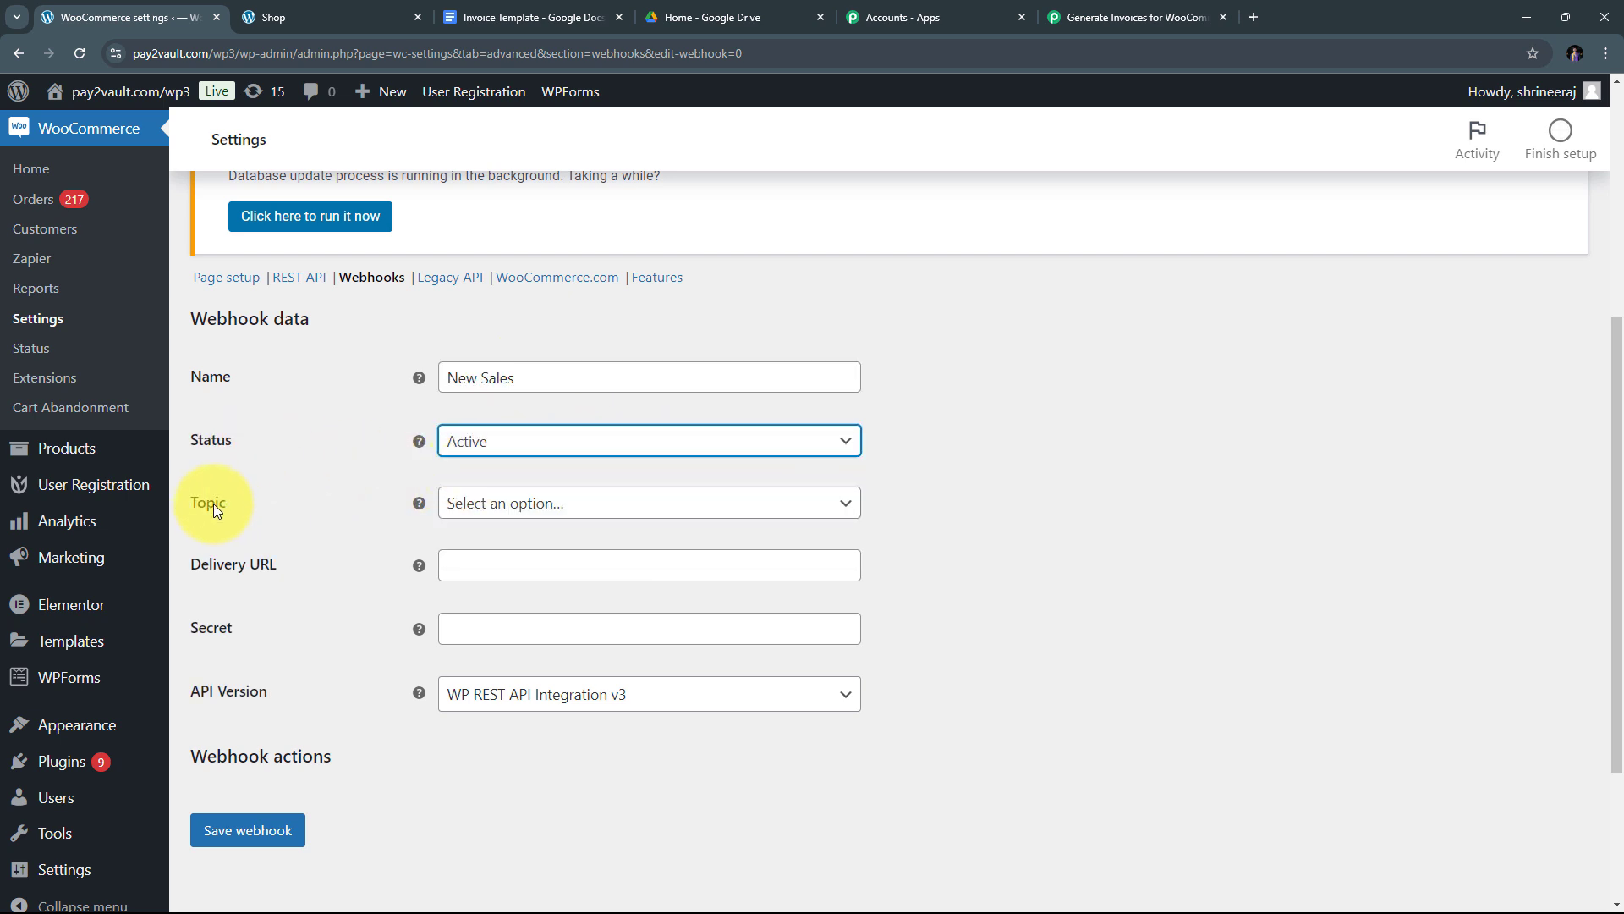
- Set the webhook's topic to Order created
click(609, 512)
click(546, 532)
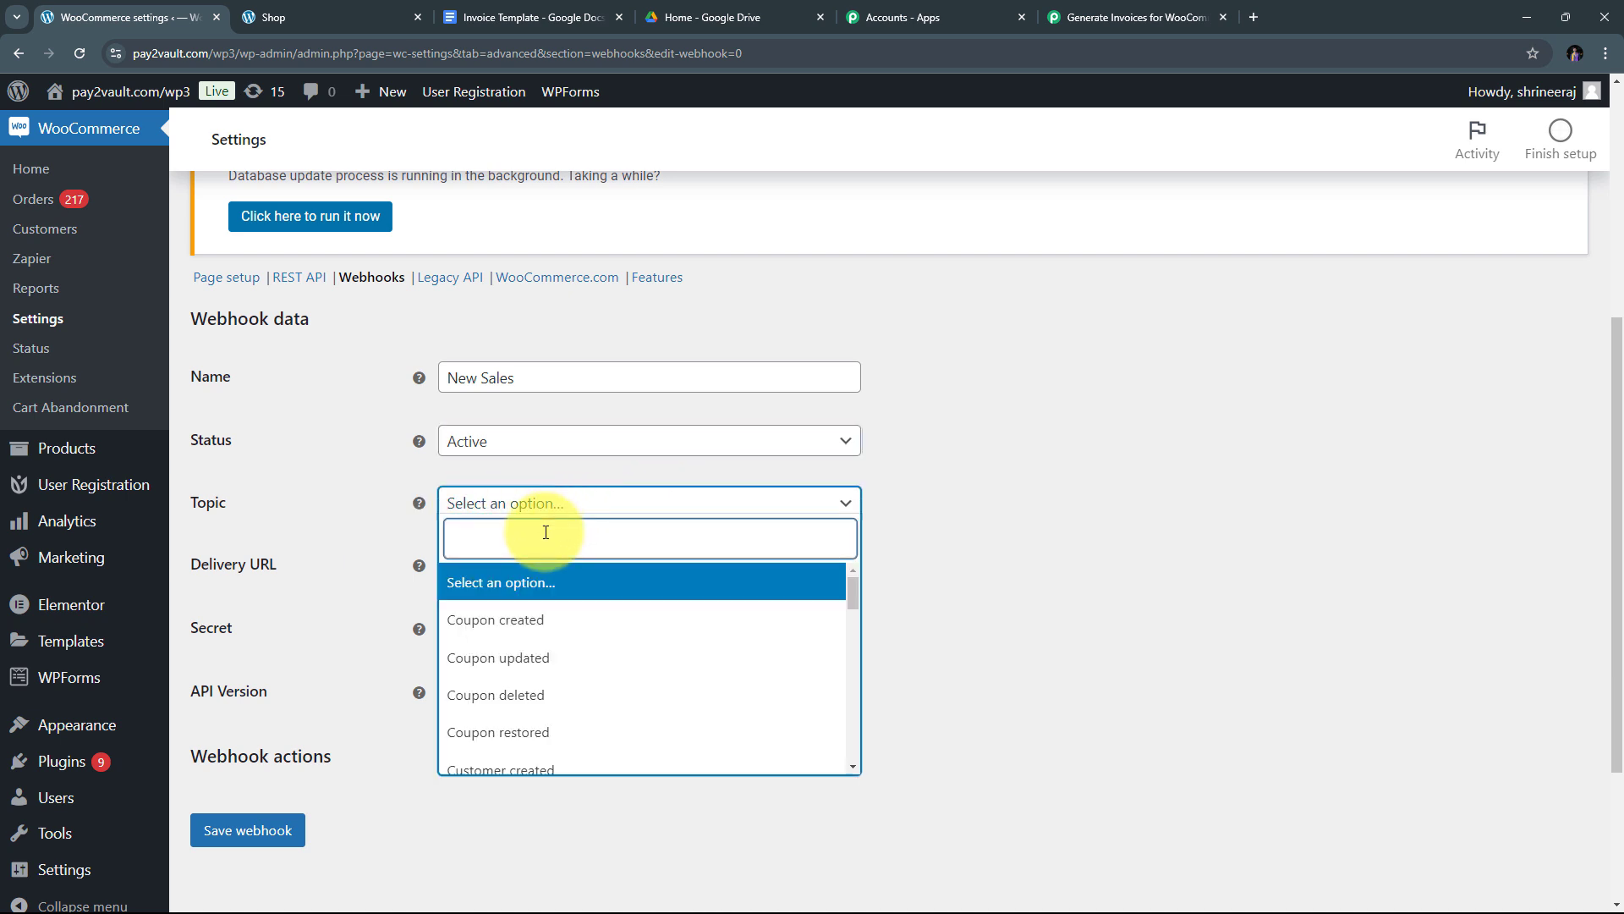
text(order)
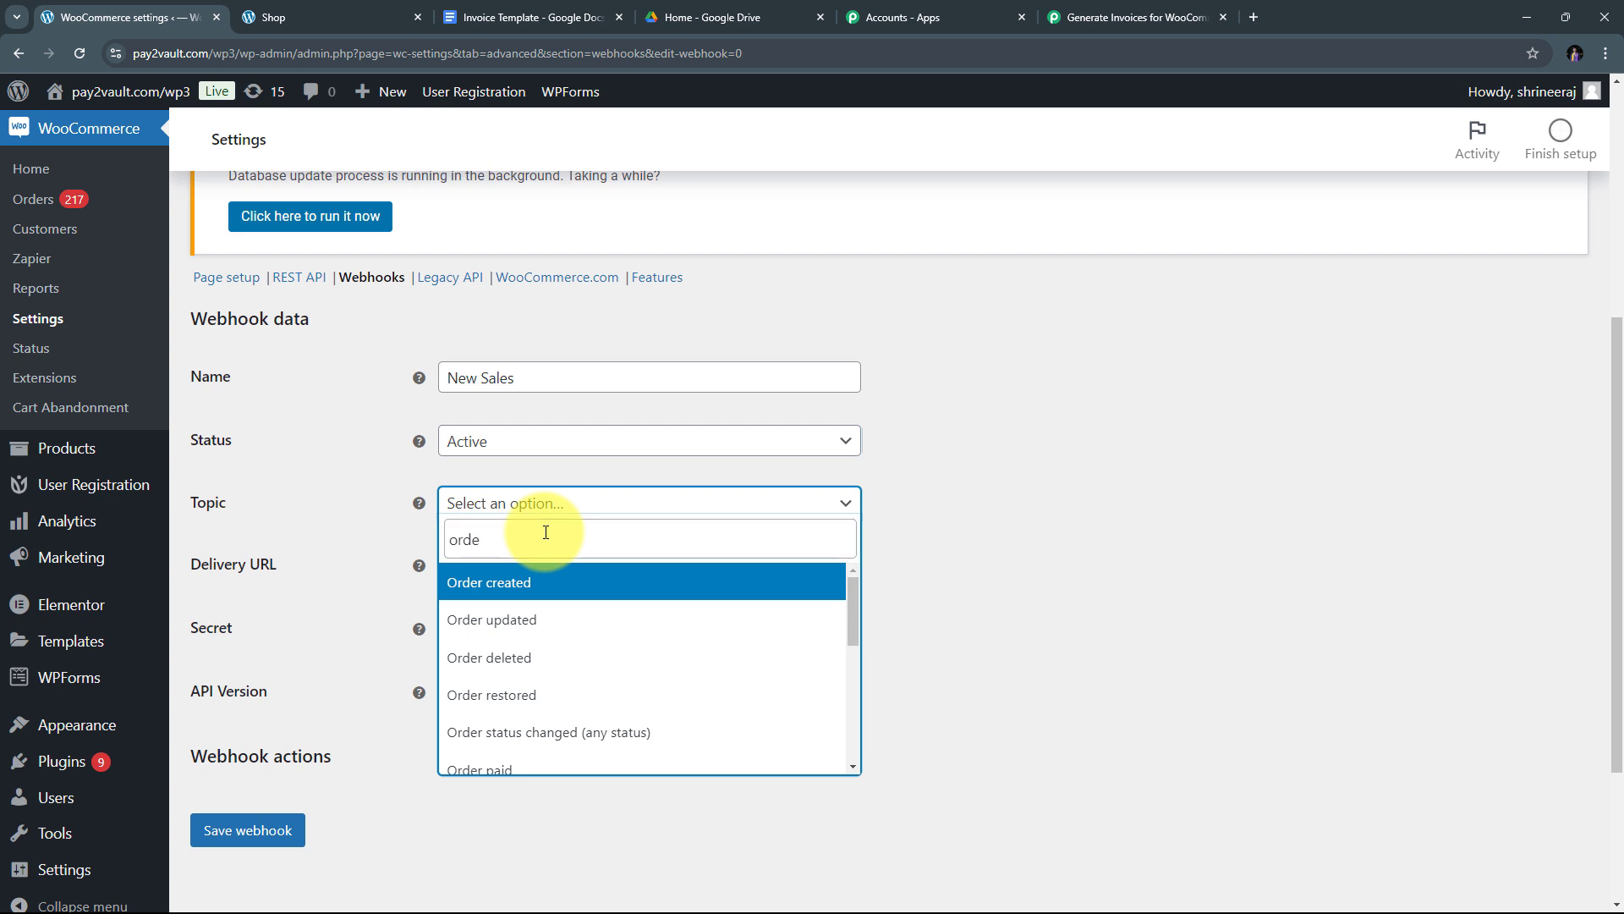
click(497, 586)
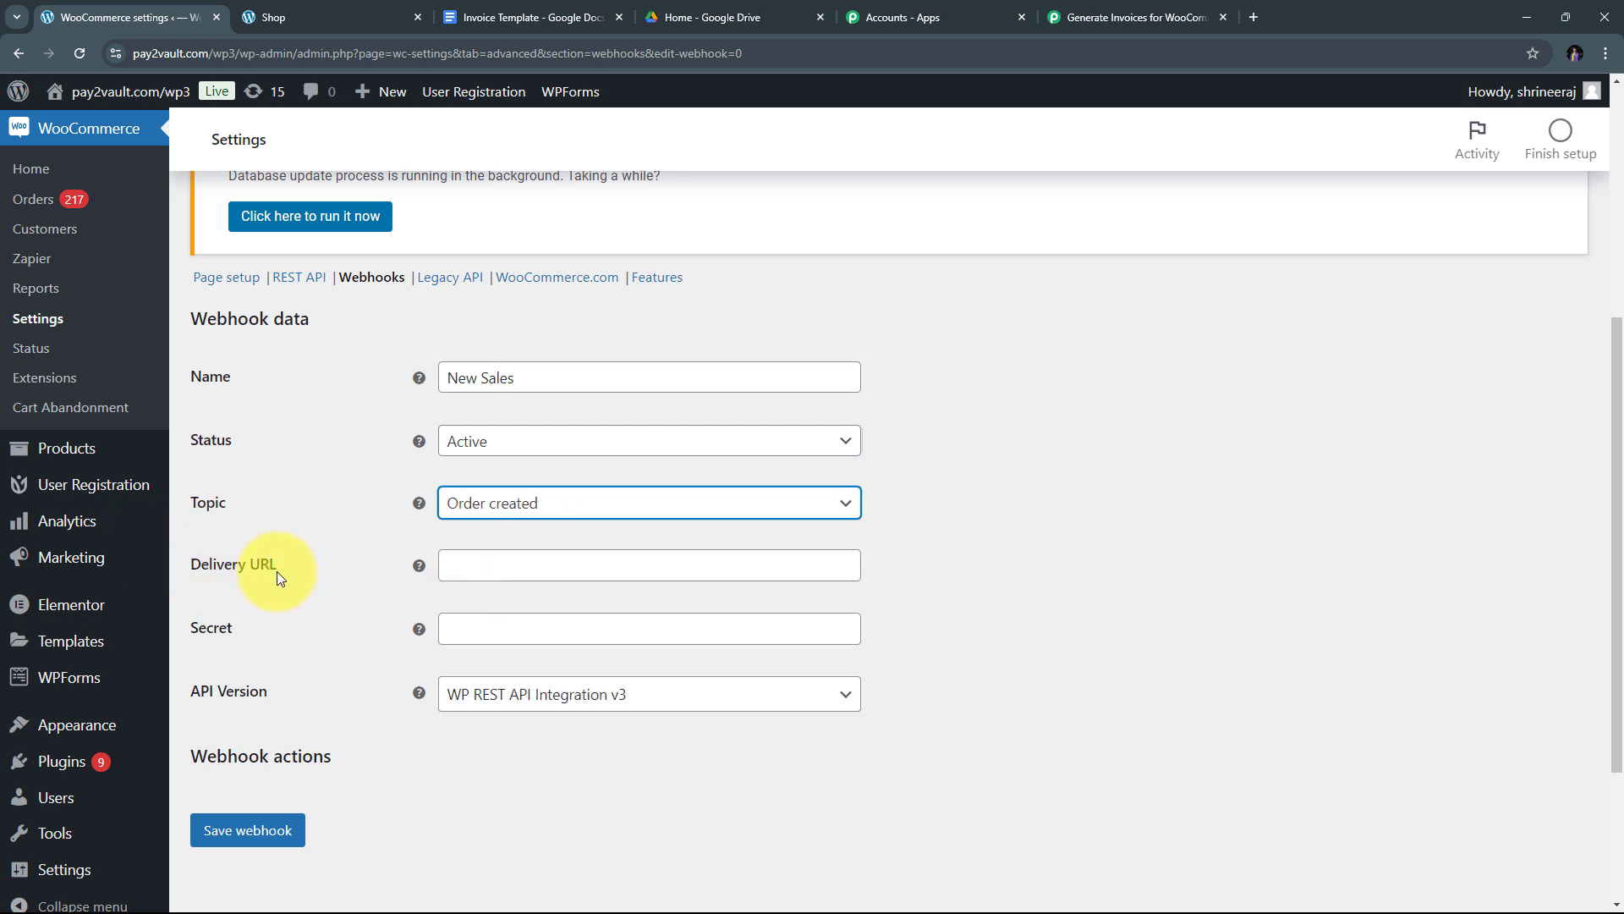
- Paste the copied Pabbly webhook URL as the delivery URL and save the webhook
right_click(480, 567)
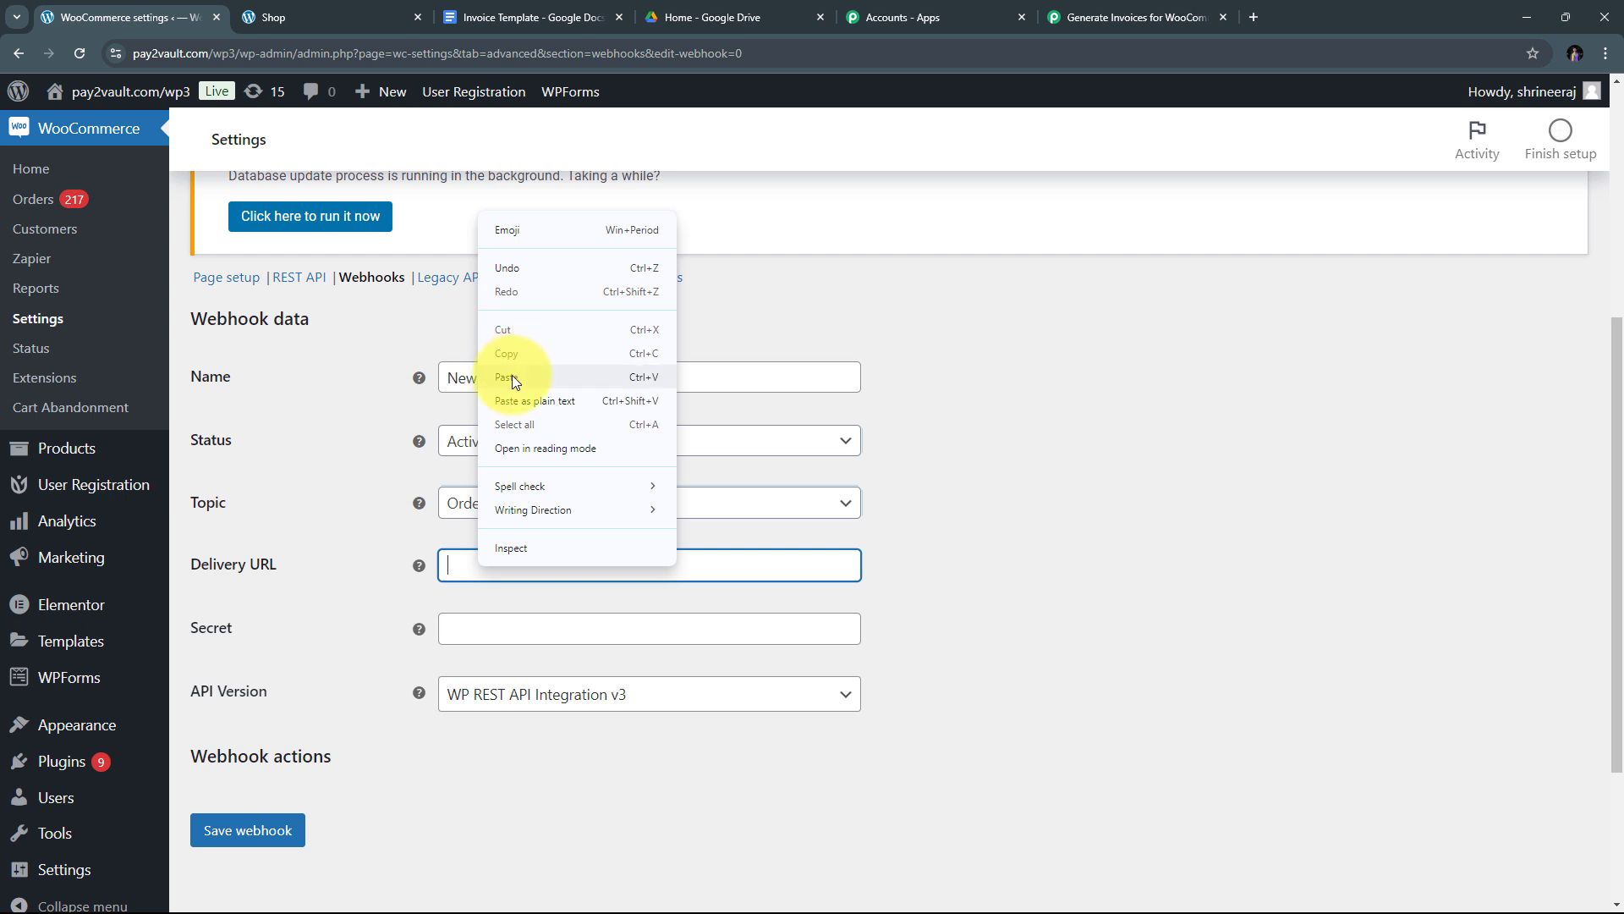
click(510, 375)
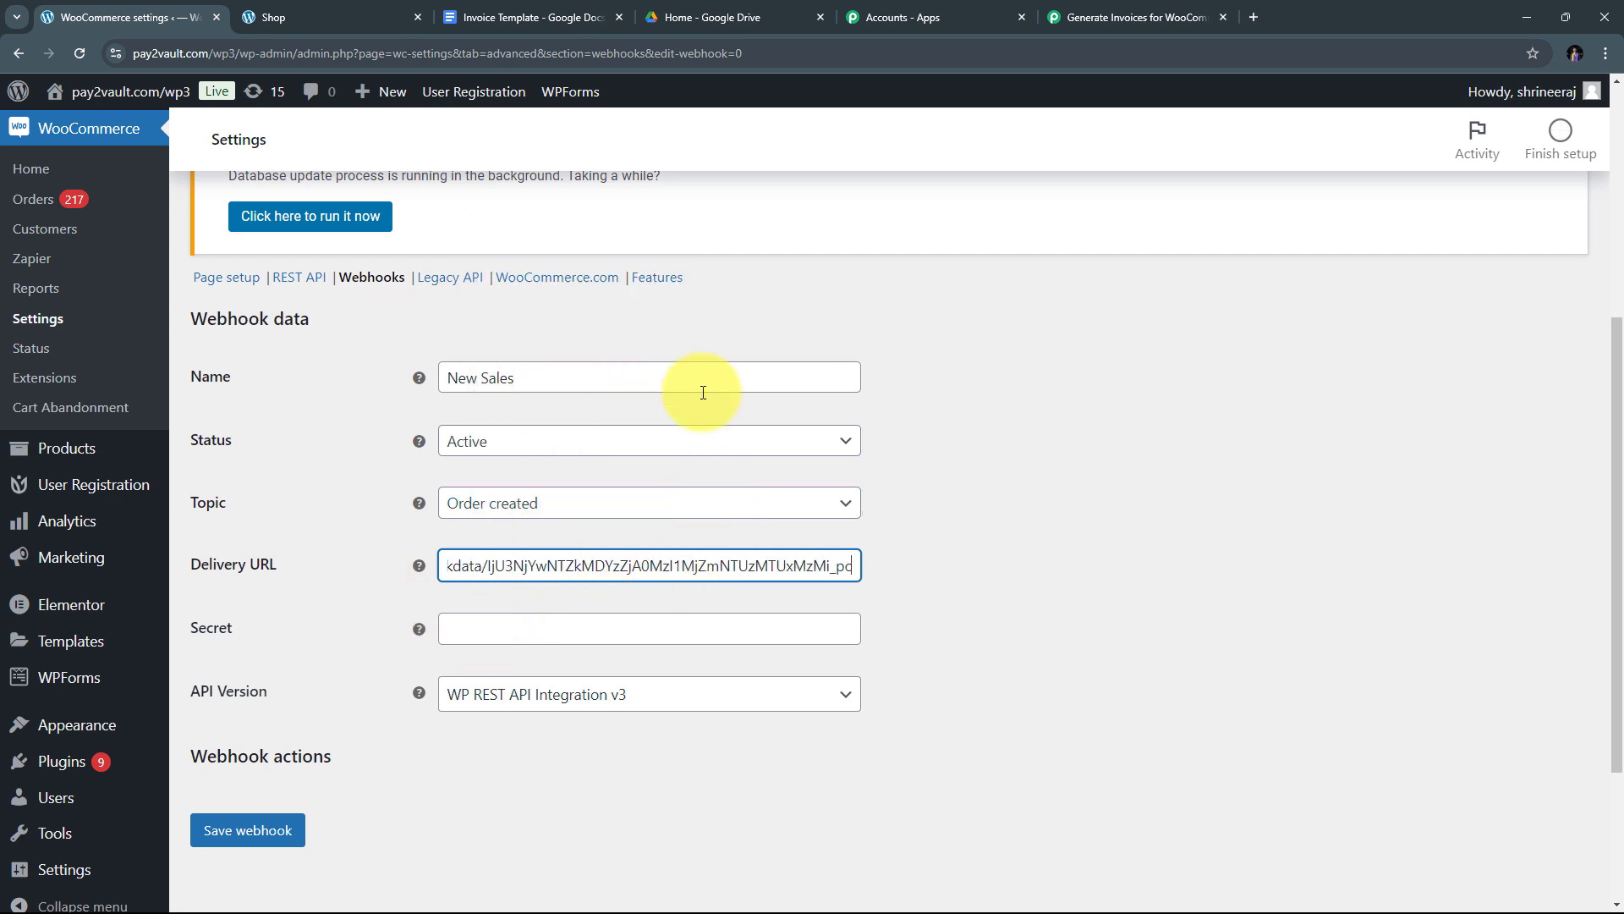
scroll(353, 577, down, 2)
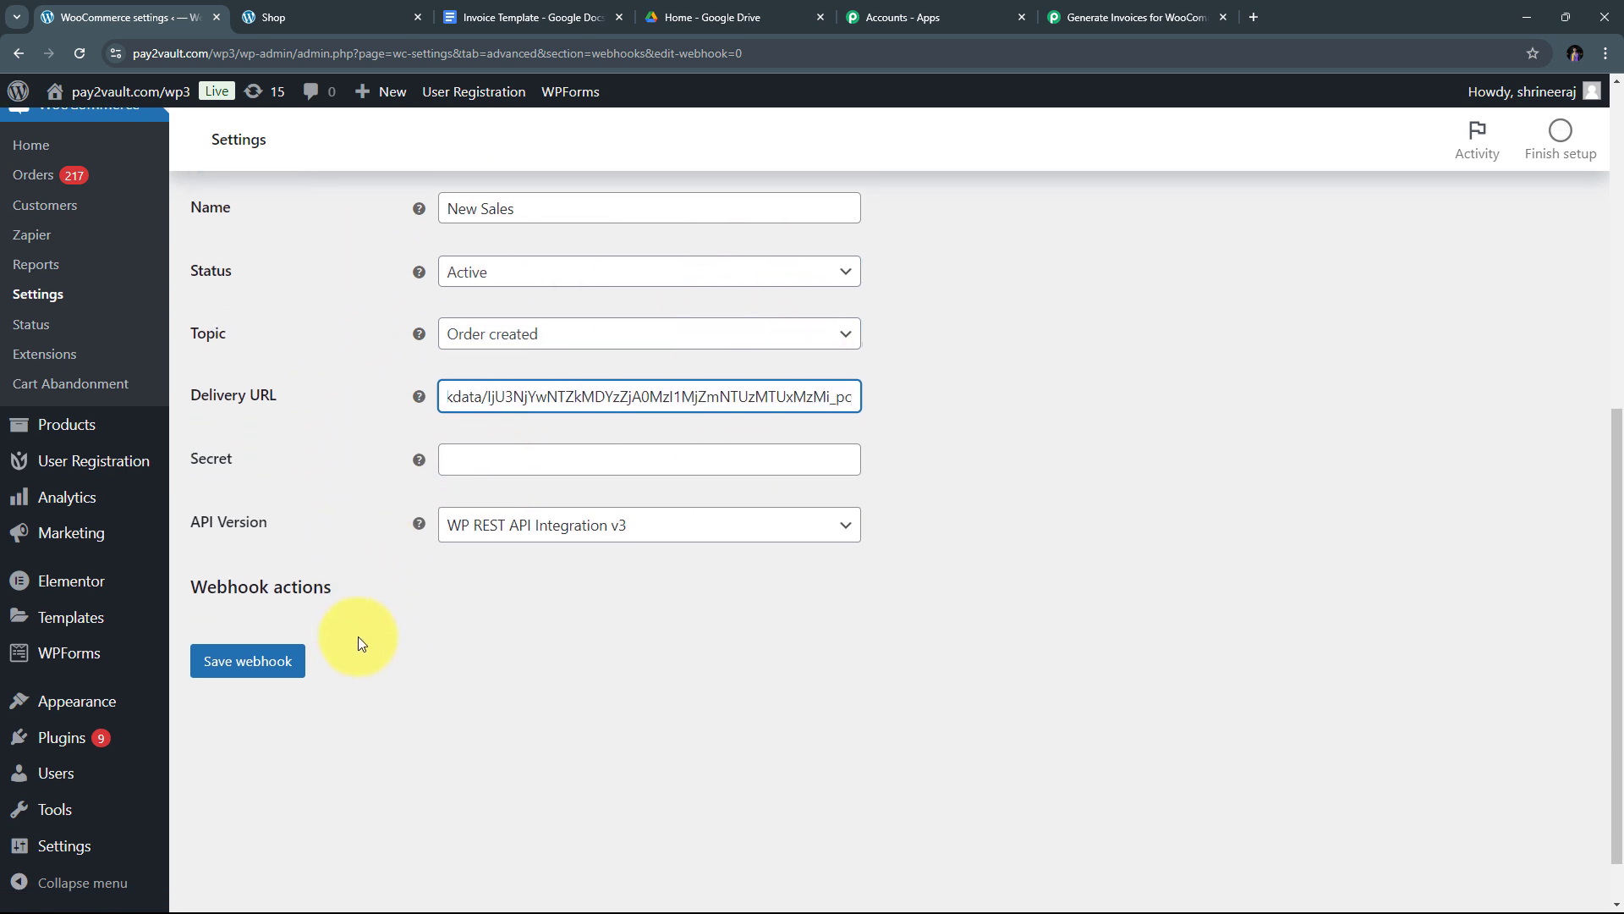
click(267, 664)
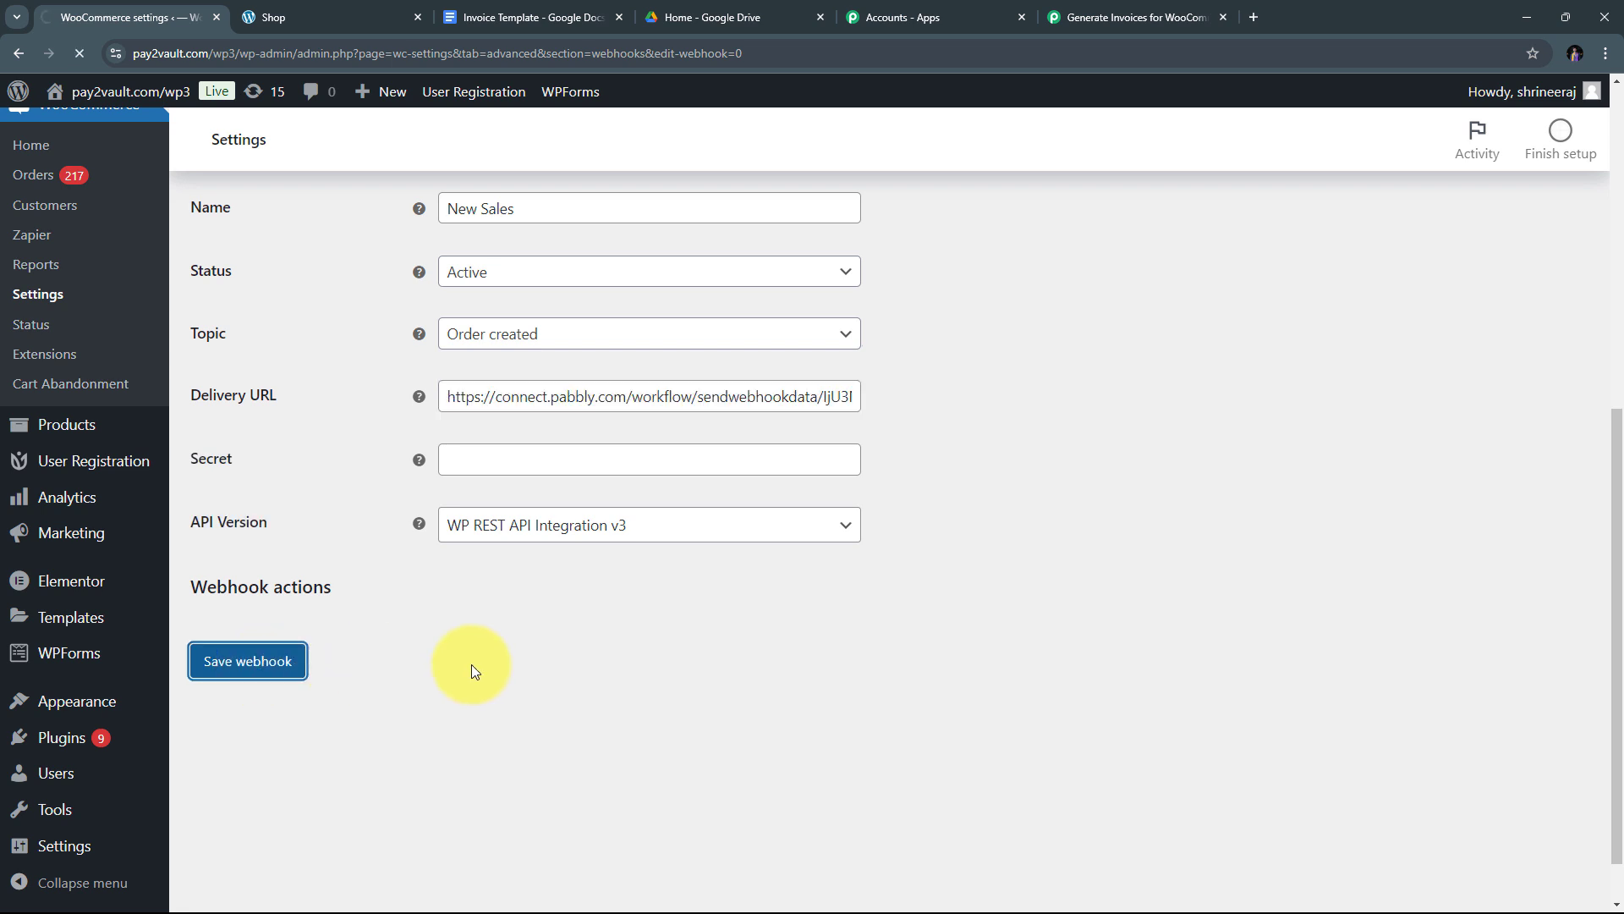
scroll(416, 626, down, 3)
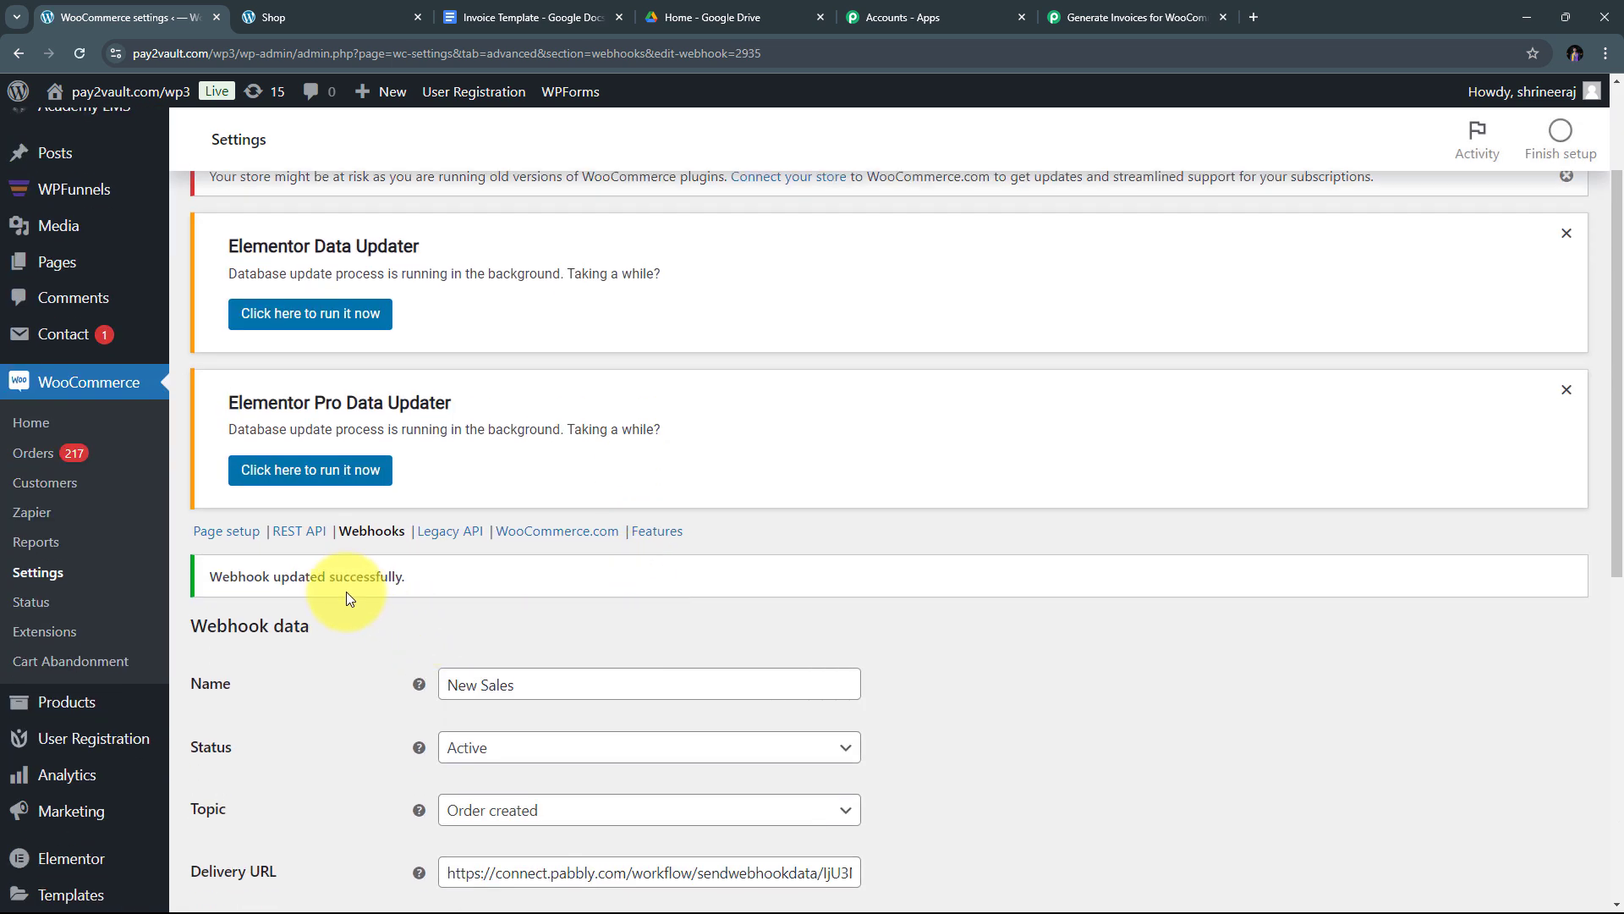
scroll(346, 592, down, 1)
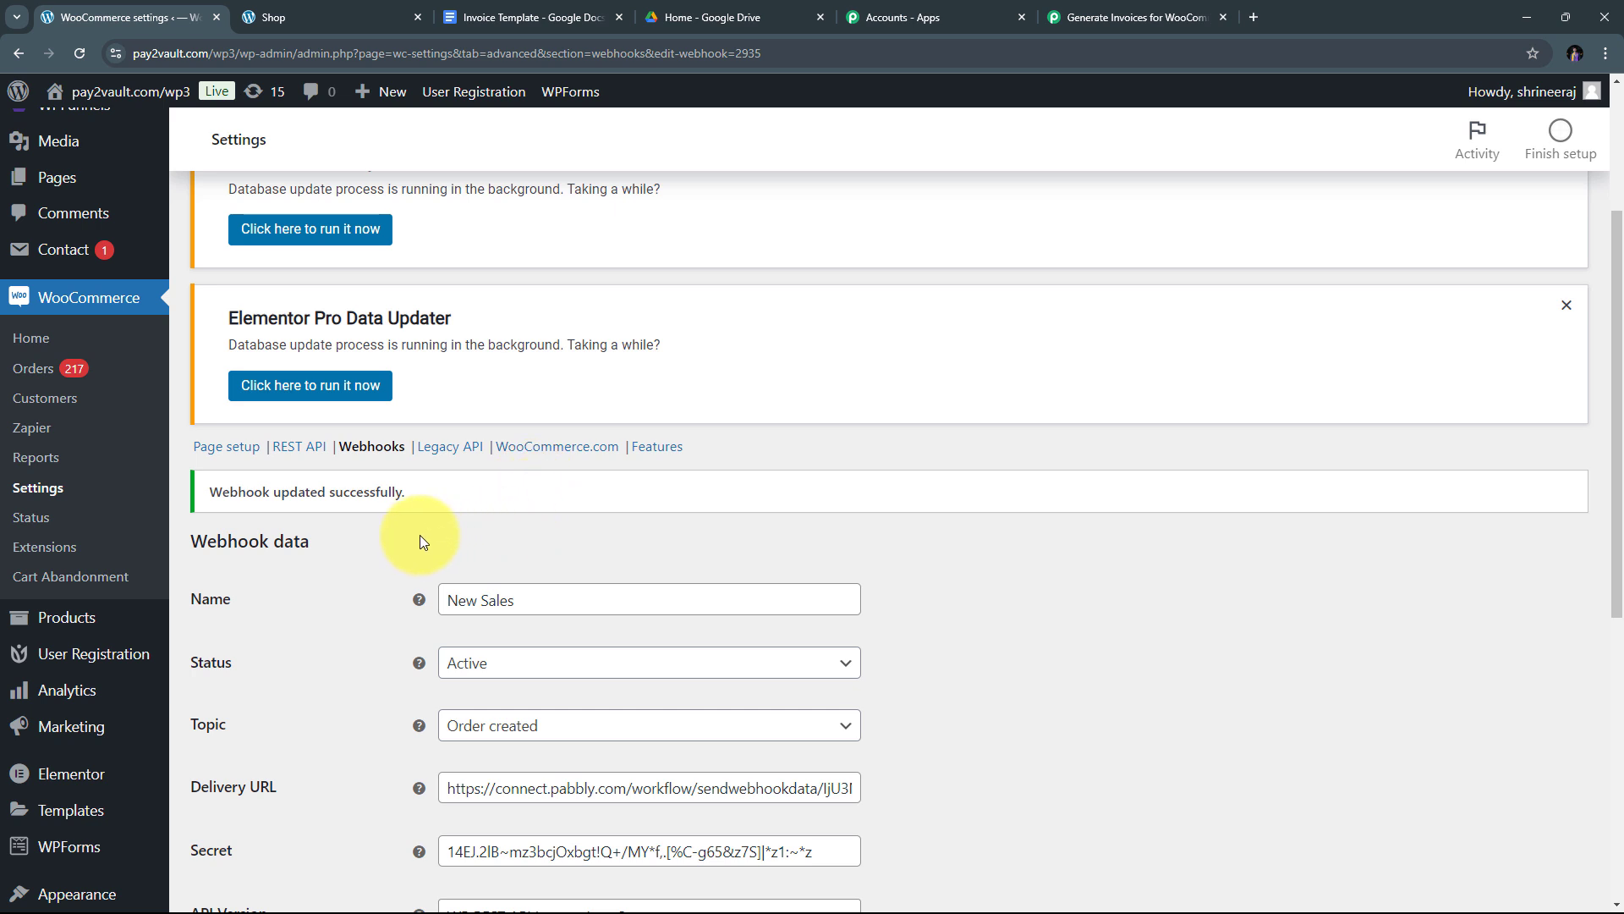
scroll(421, 535, down, 2)
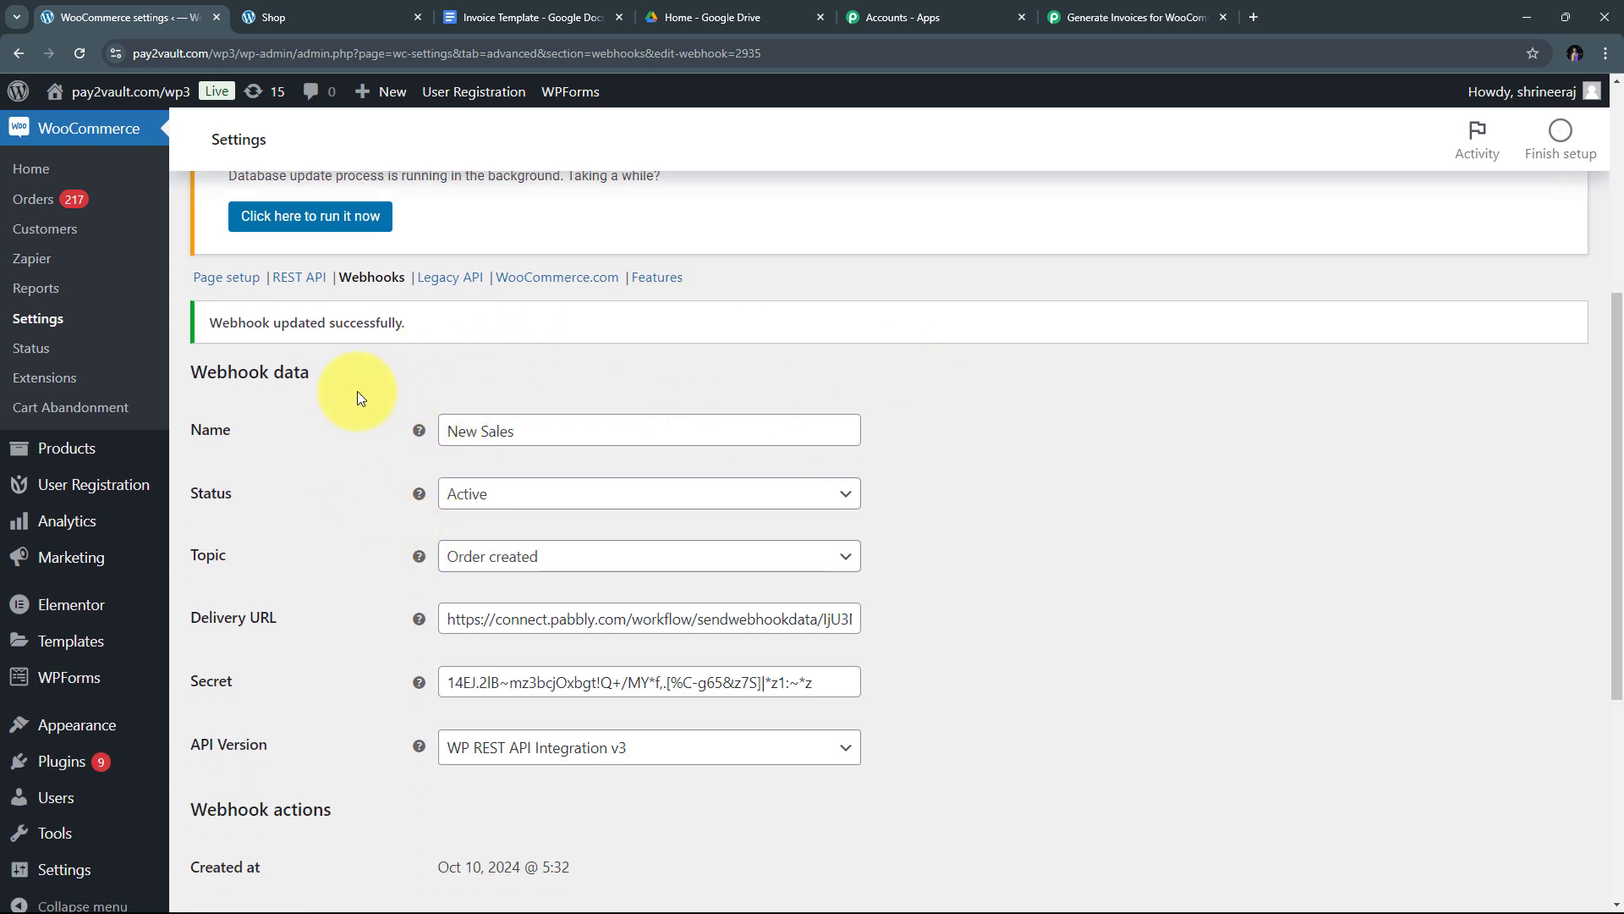
- Switch to the Pabbly Connect workflow and examine the webhook response captured by the WooCommerce trigger
click(1117, 17)
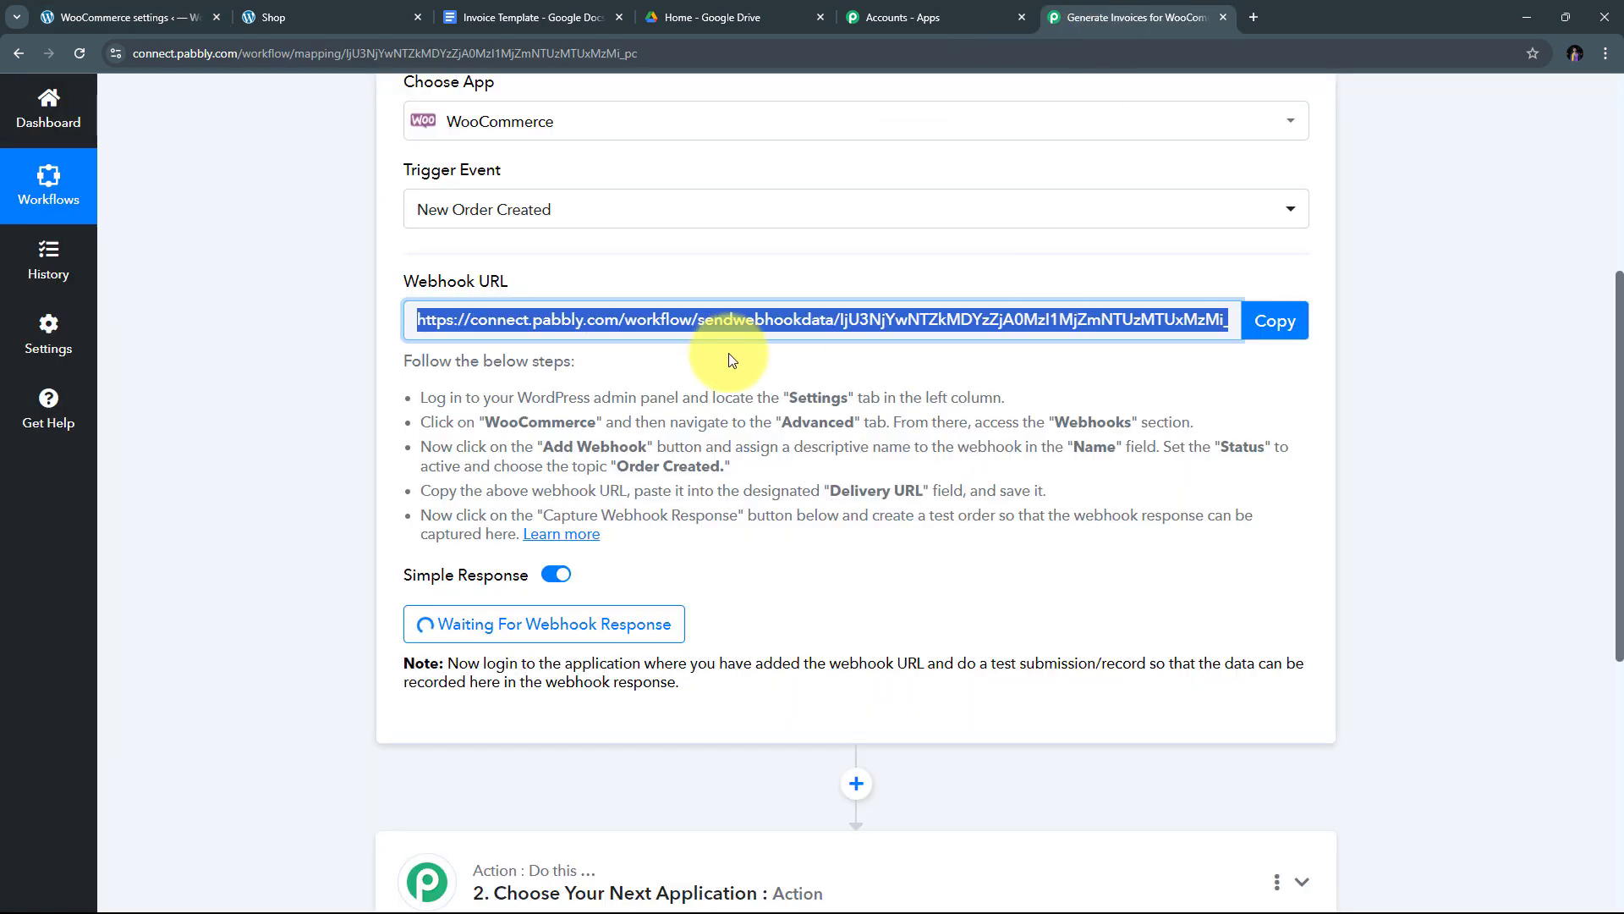
scroll(794, 413, down, 4)
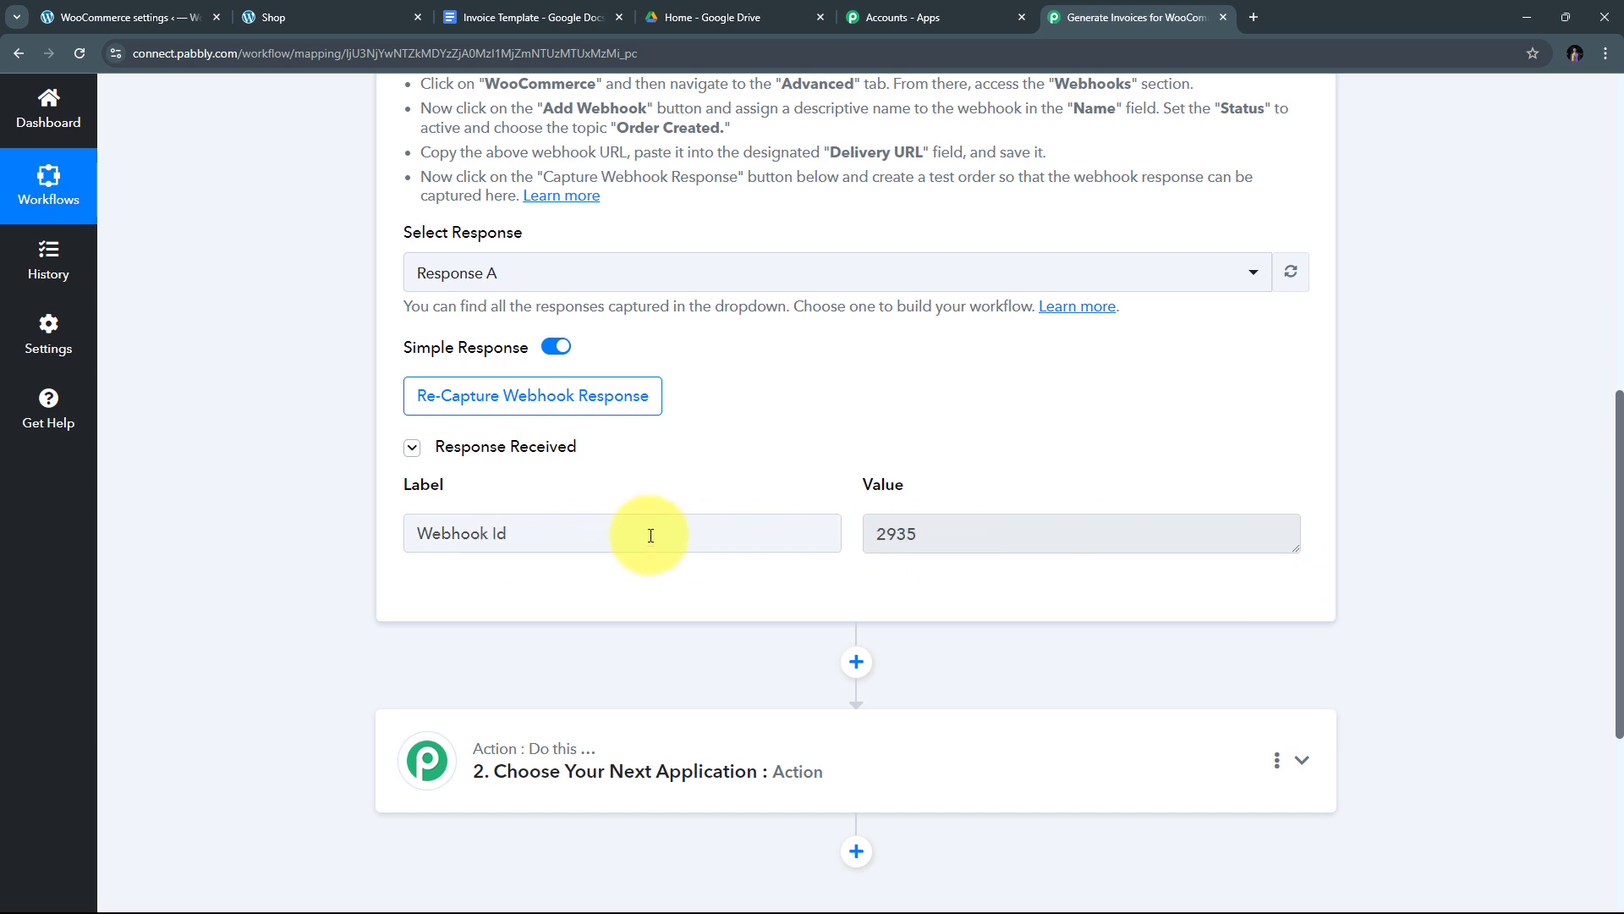
click(971, 537)
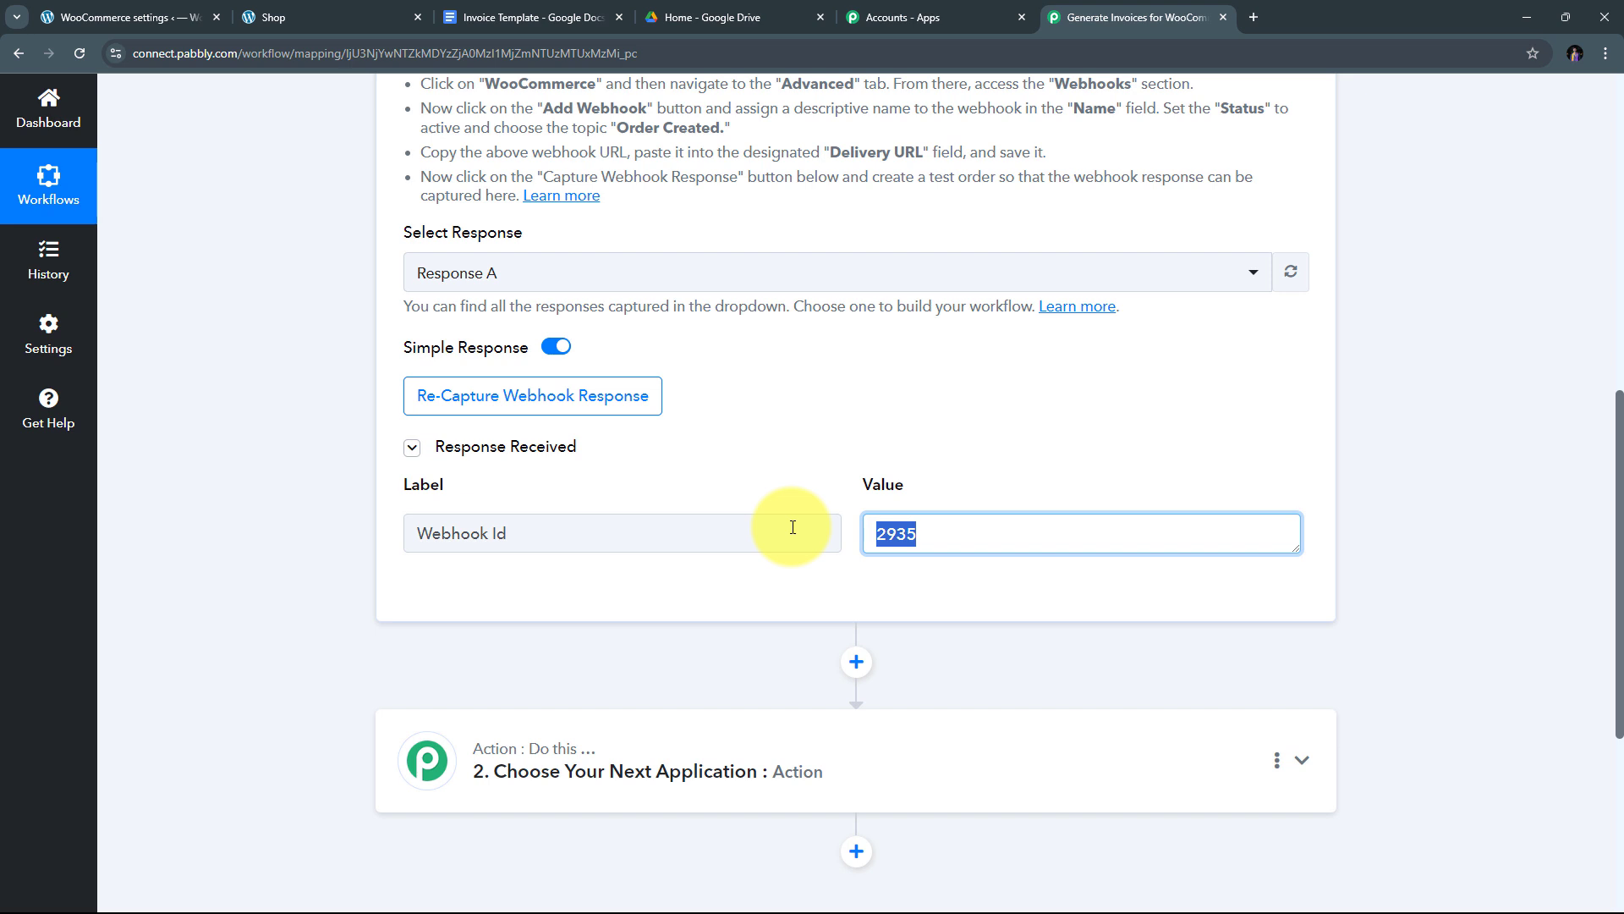
scroll(778, 459, up, 1)
scroll(781, 463, down, 1)
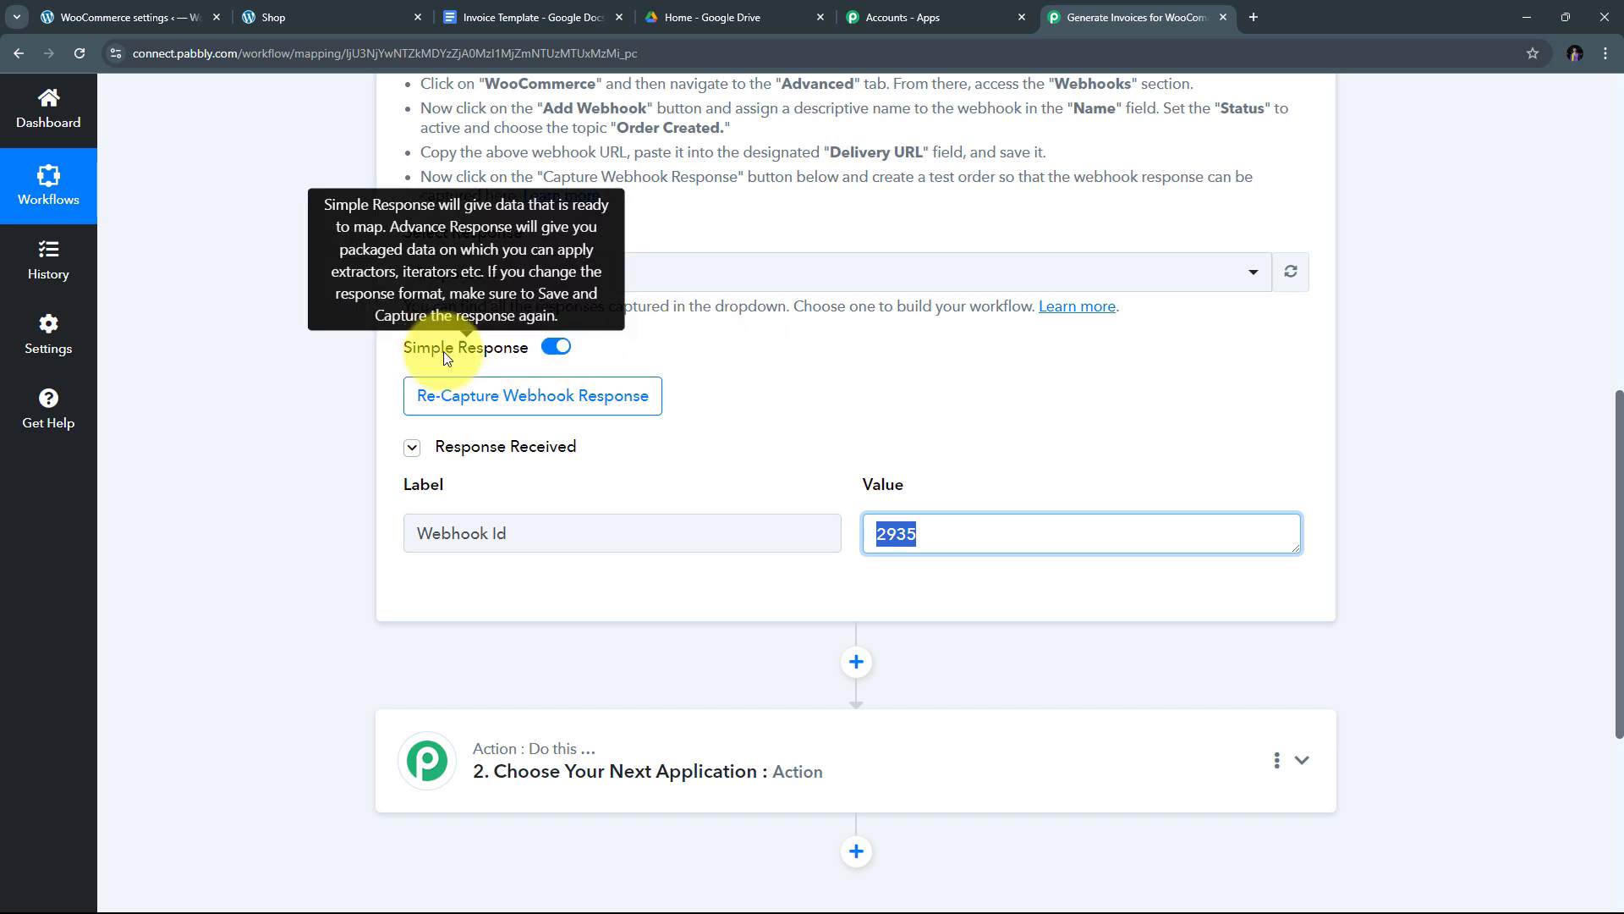
- Turn off Simple Response for the WooCommerce trigger and start recapturing the webhook response
click(554, 348)
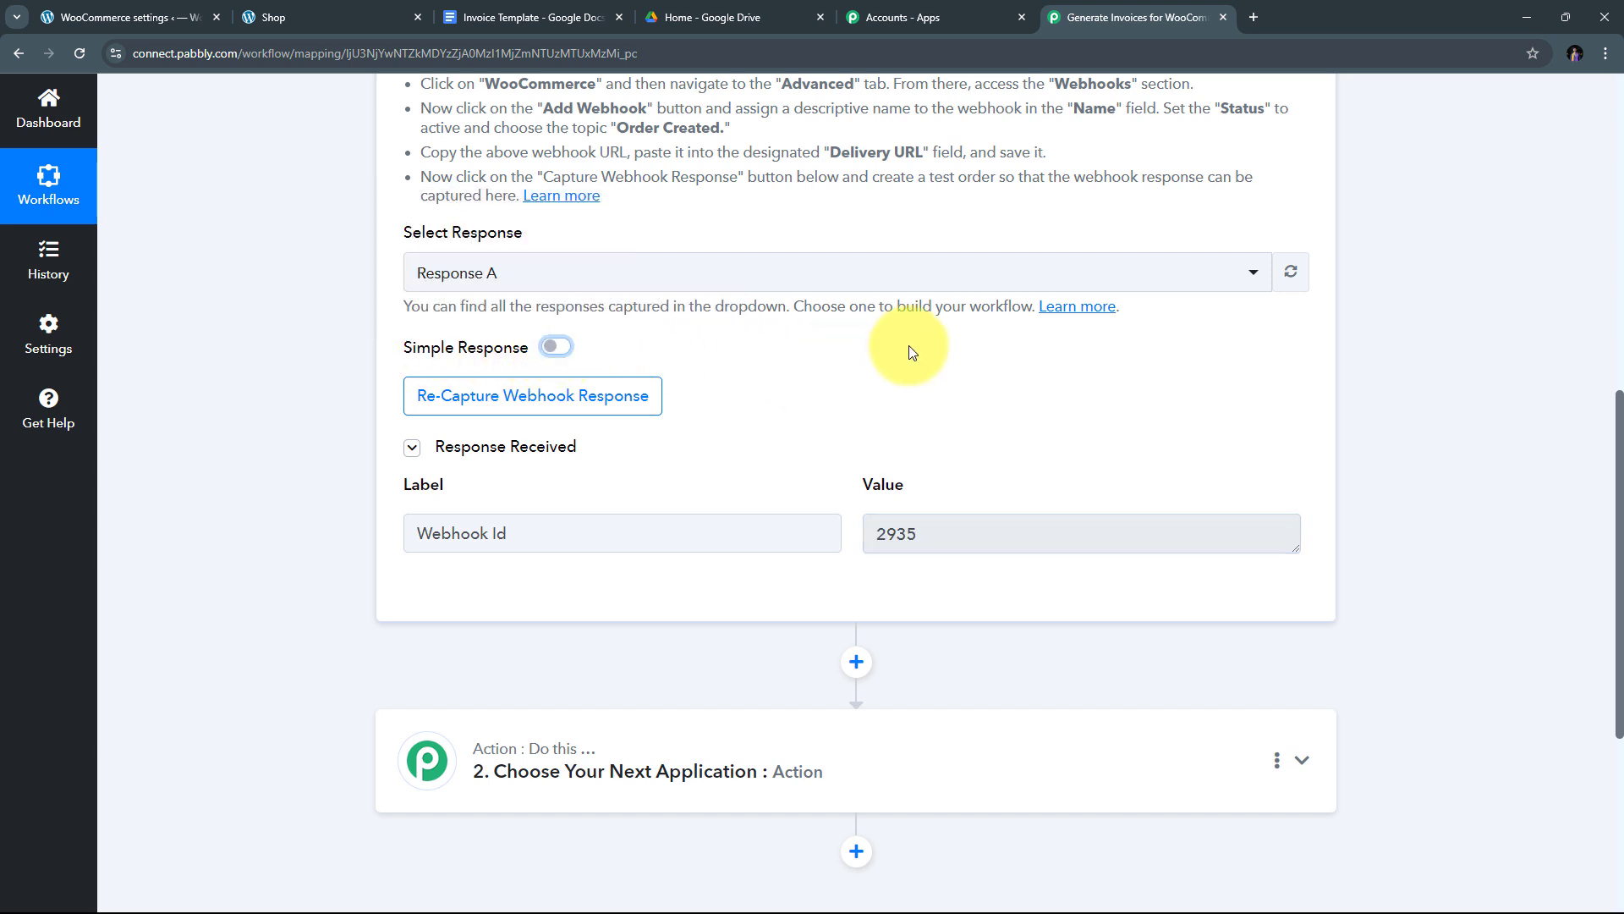
click(534, 394)
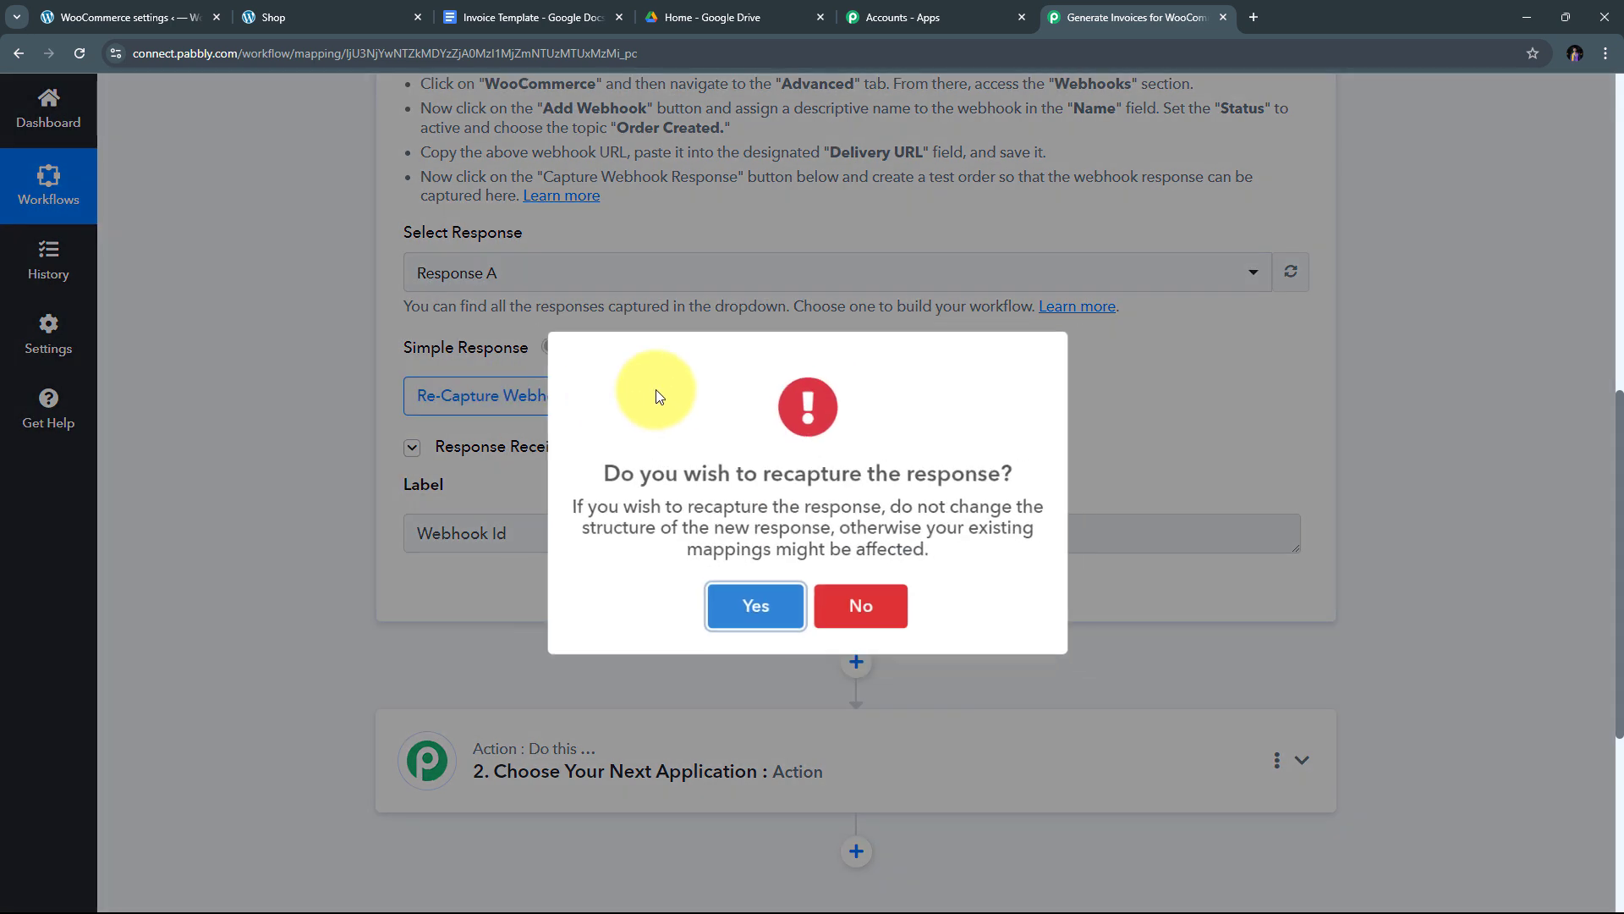
click(755, 611)
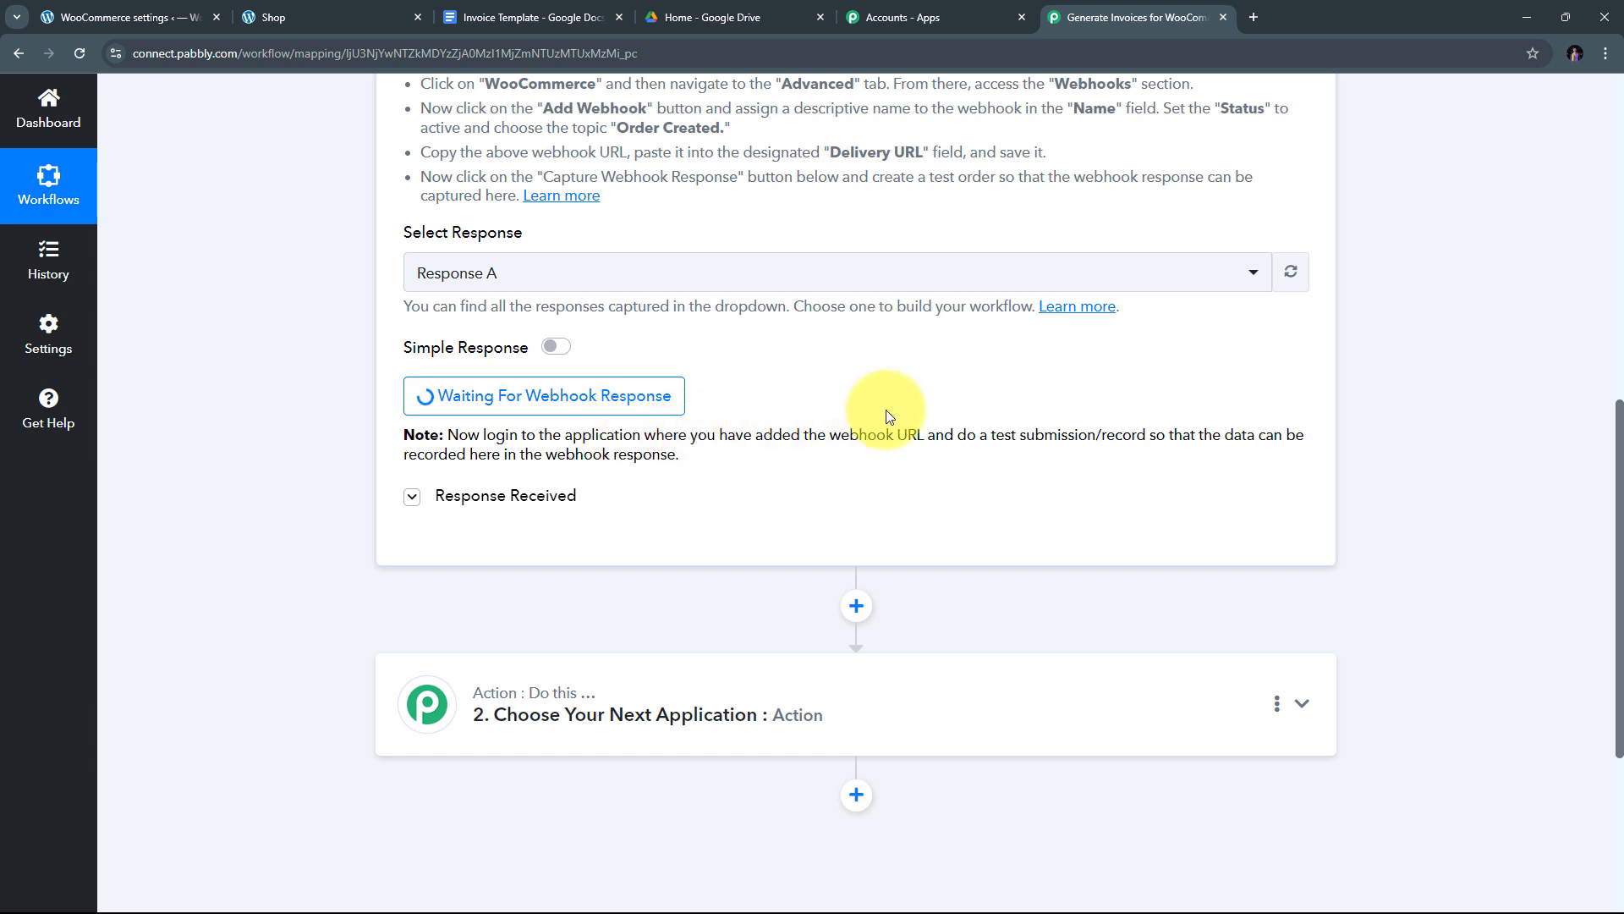
- In the WordPress shop, add the Cooler, Java Course for Beginners and Herbal Hair Mask to the cart
click(323, 9)
scroll(1064, 344, down, 3)
scroll(1064, 343, down, 1)
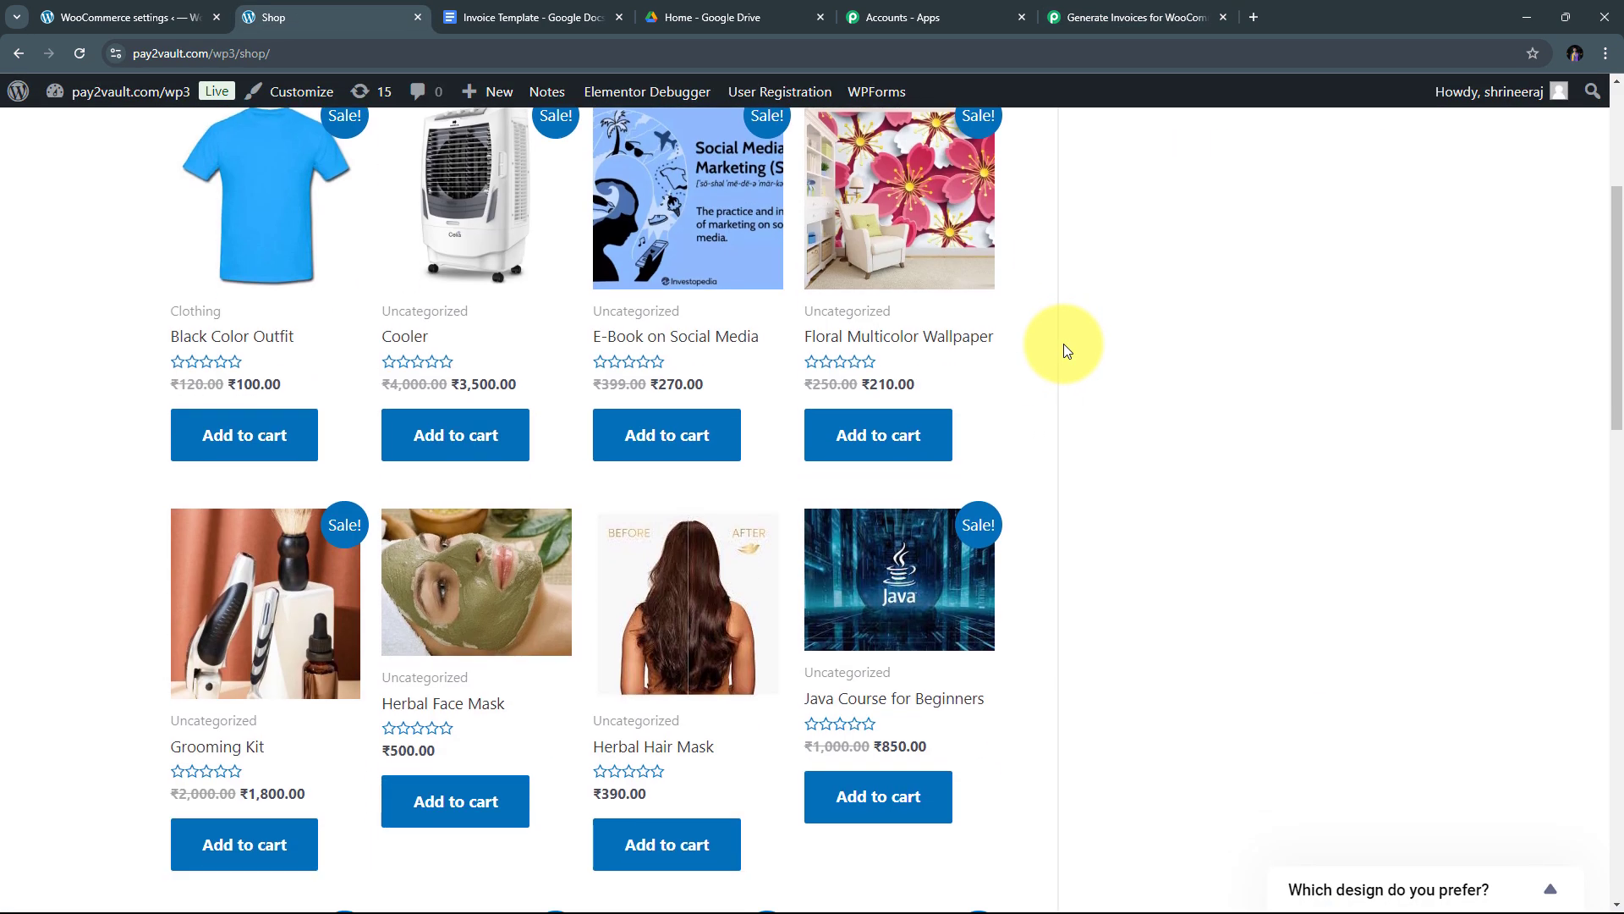
click(467, 434)
scroll(1076, 475, down, 3)
click(878, 542)
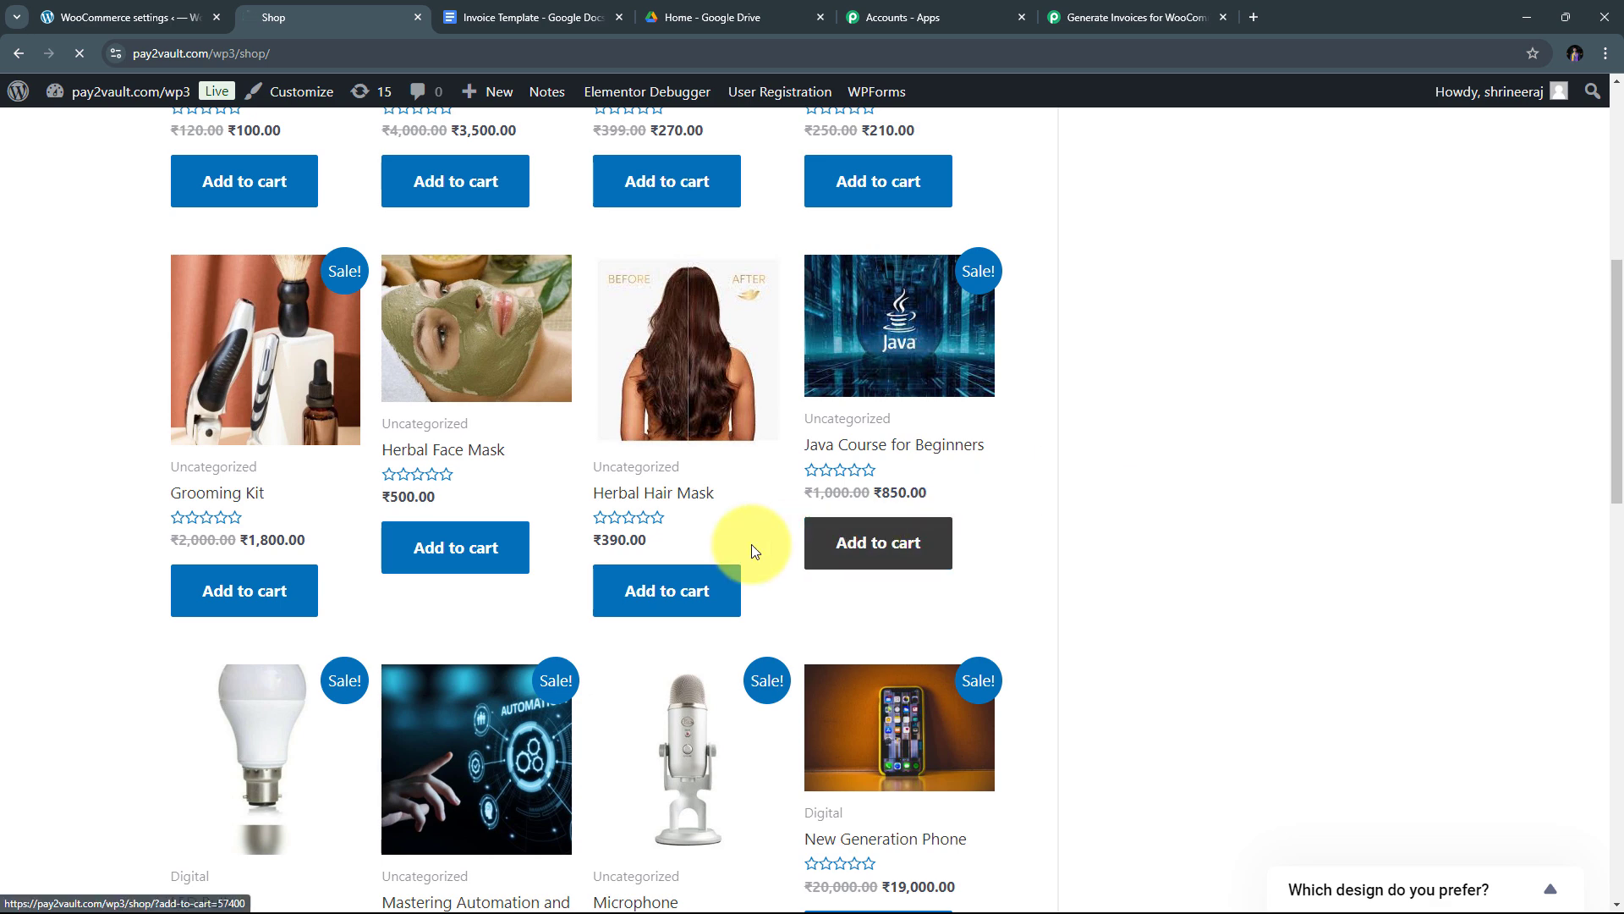
click(693, 583)
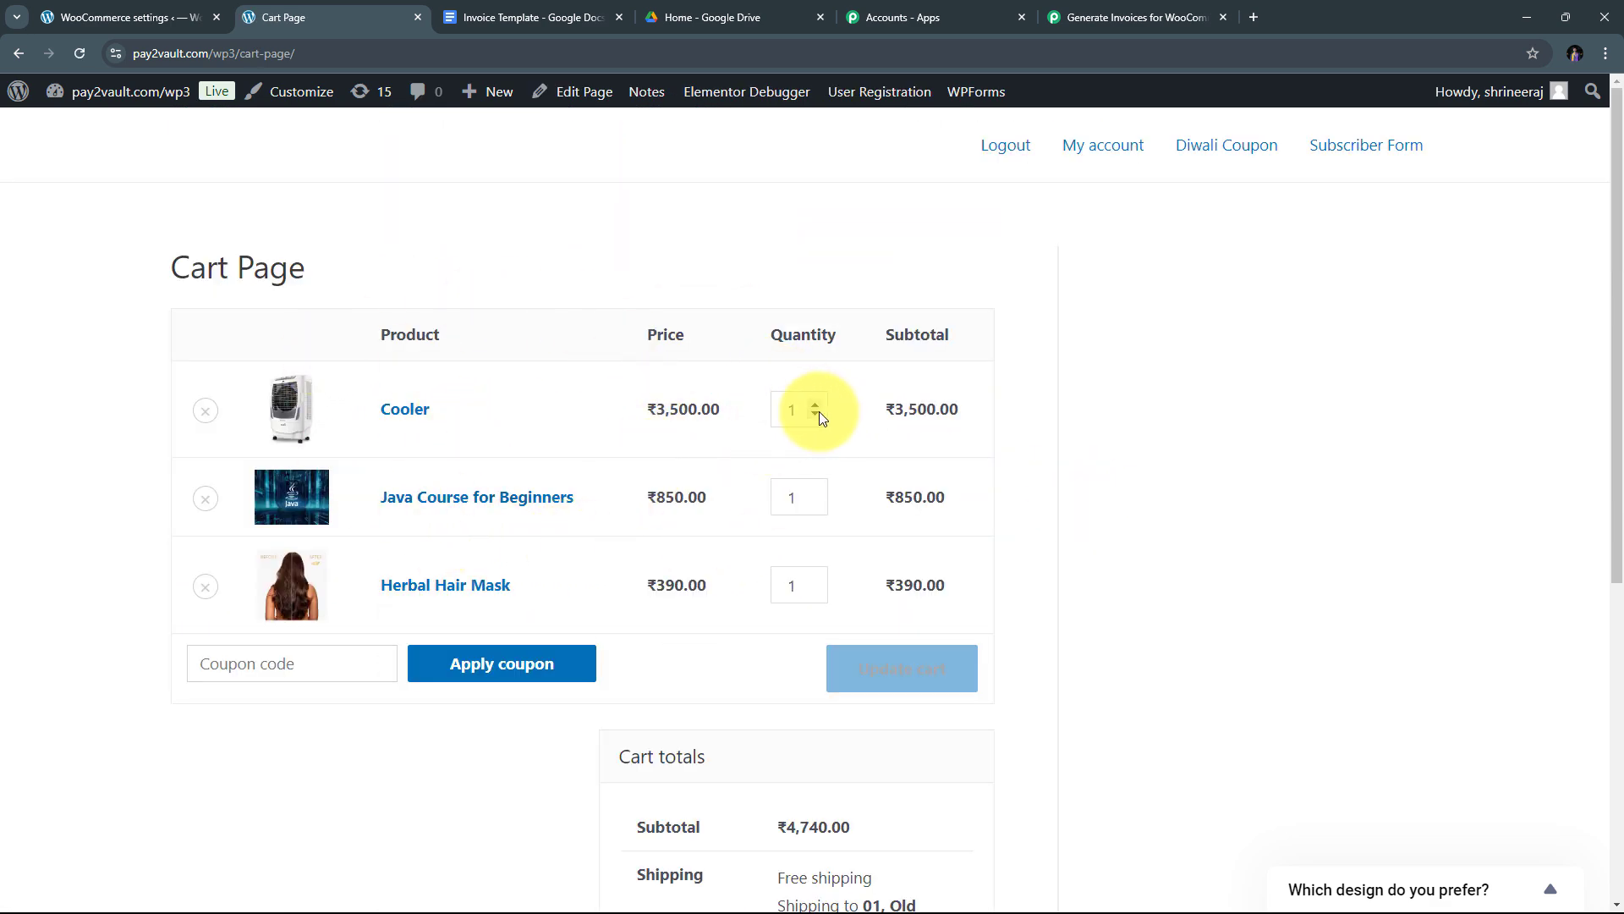
- Set the cart quantities to 2 for Java Course for Beginners and 3 for Cooler, and update the cart
click(814, 490)
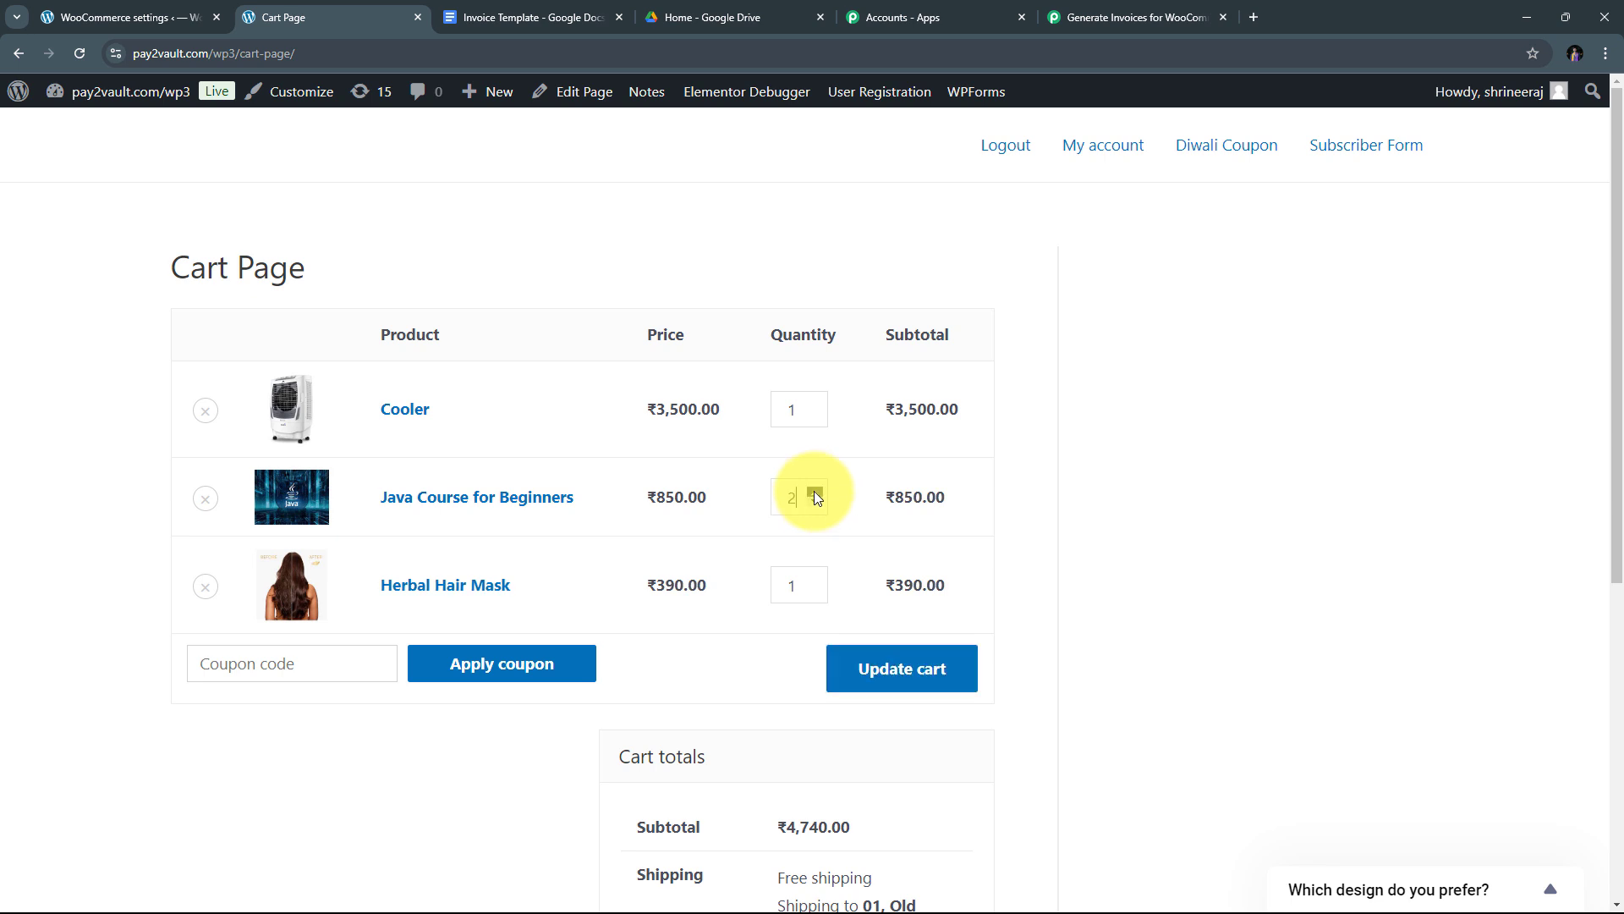
double_click(815, 404)
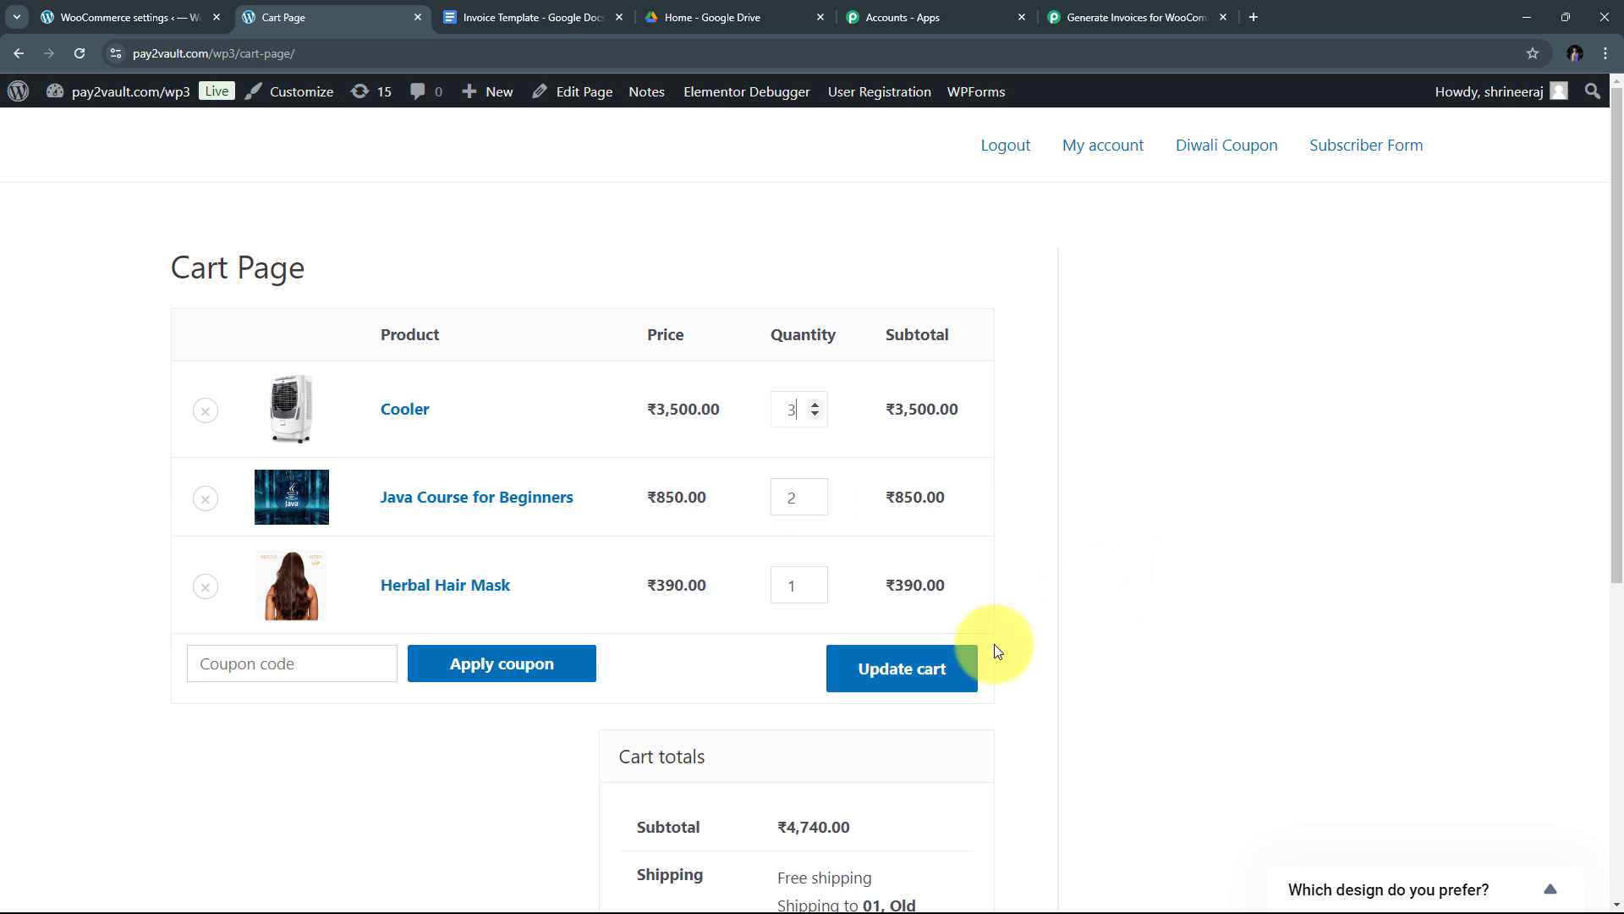
click(889, 686)
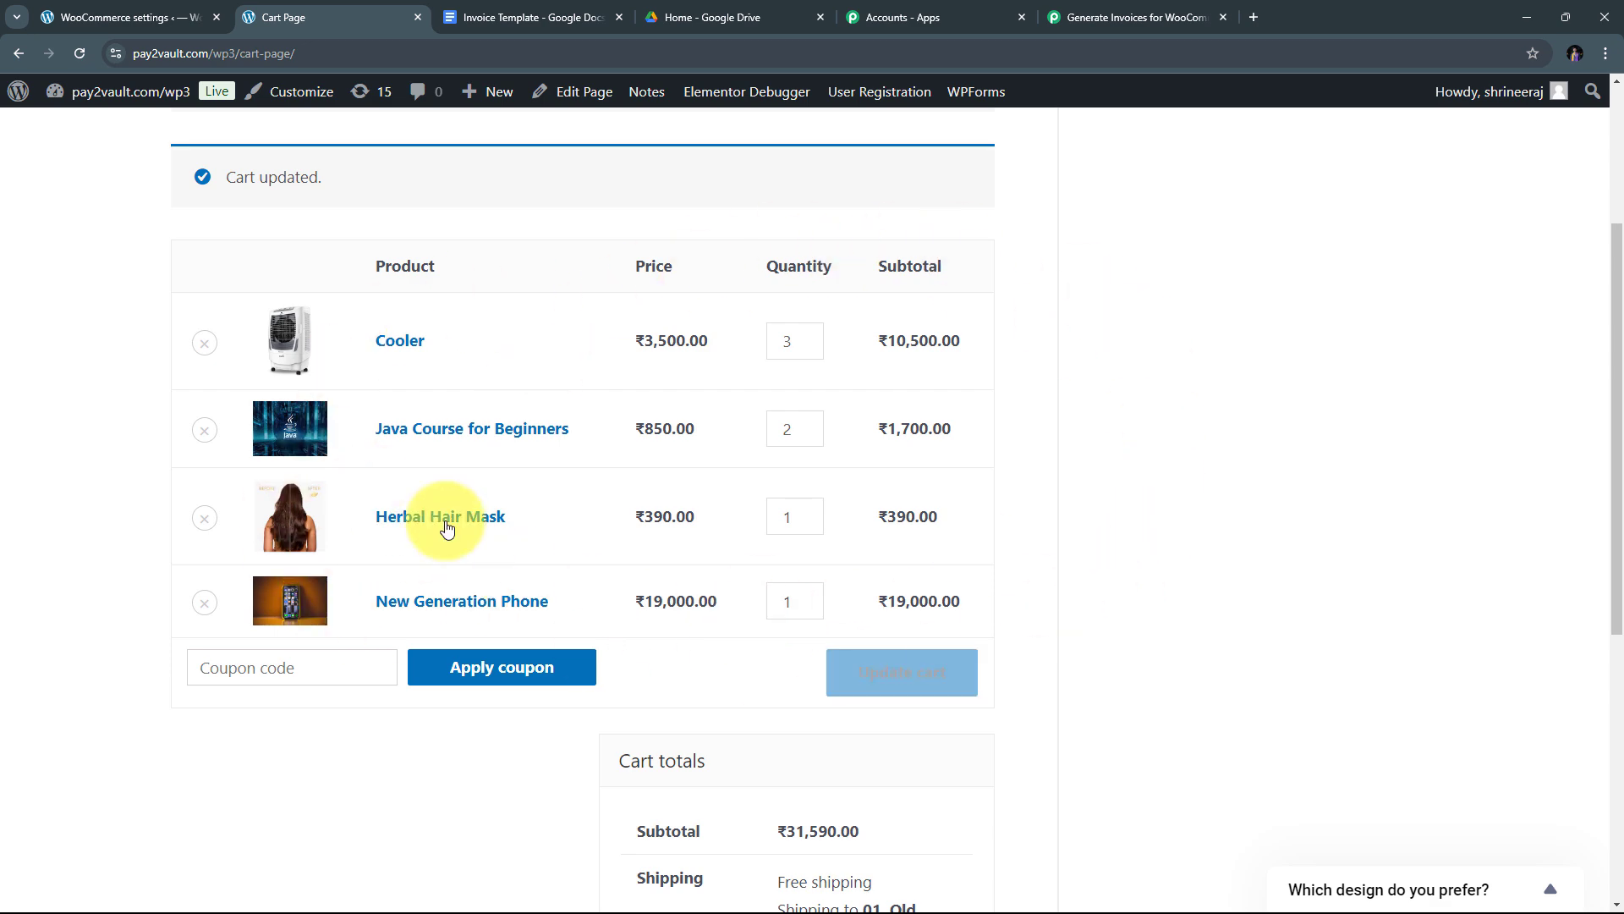
- Review the cart totals and proceed to checkout
scroll(1117, 338, down, 5)
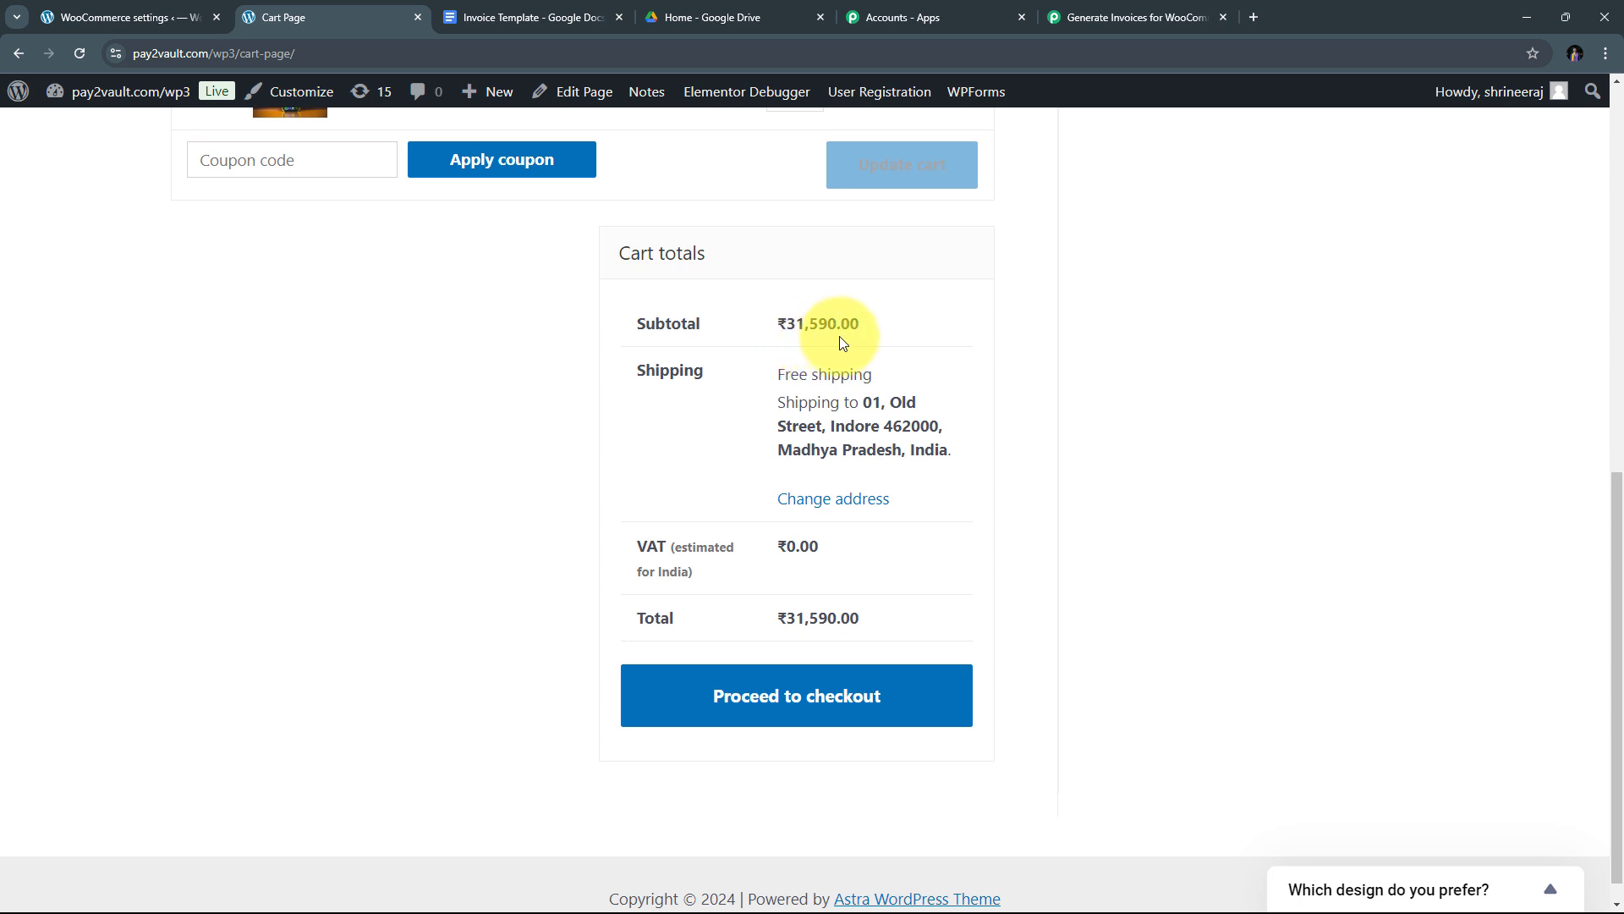
scroll(1063, 383, up, 1)
scroll(1062, 383, down, 2)
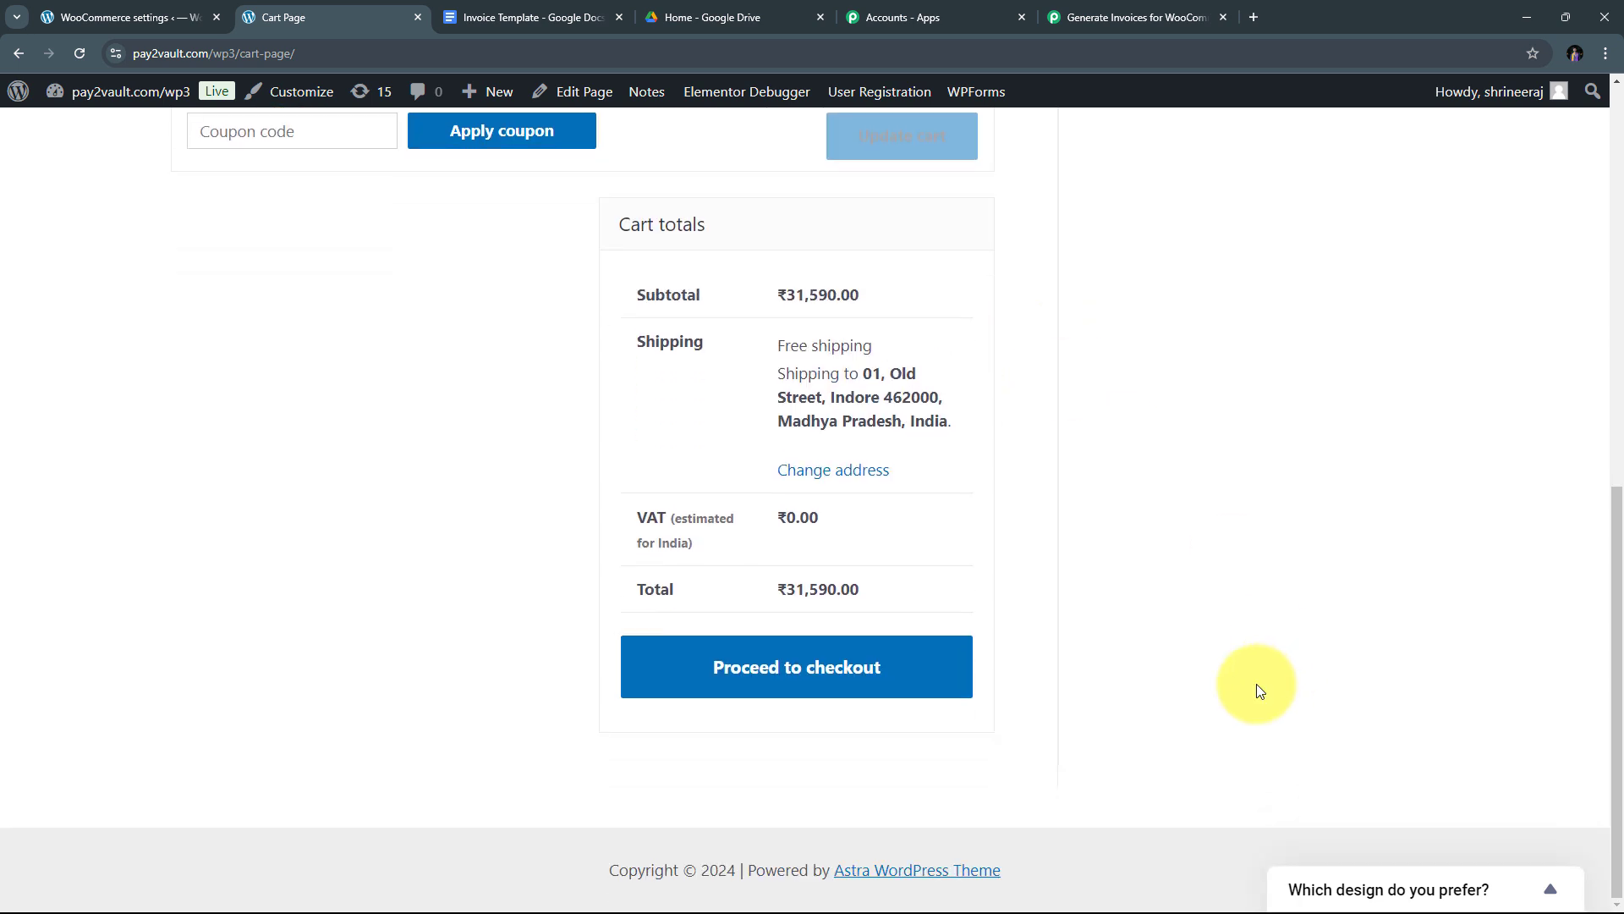
click(855, 673)
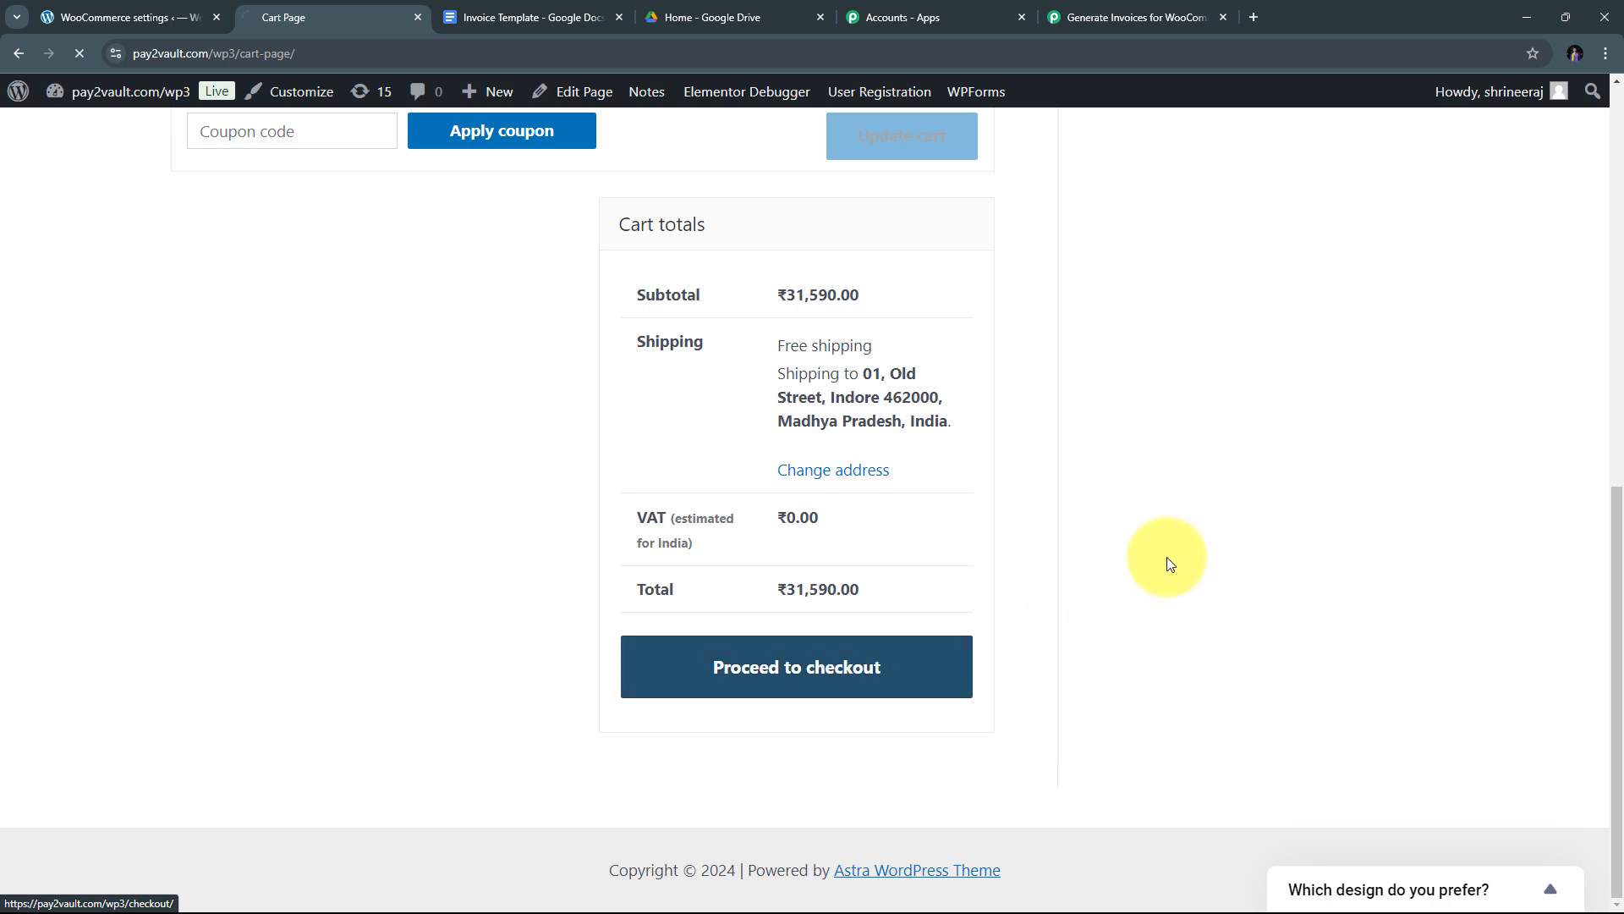
- Examine the prefilled billing details and the order summary on the checkout page
scroll(1076, 377, down, 5)
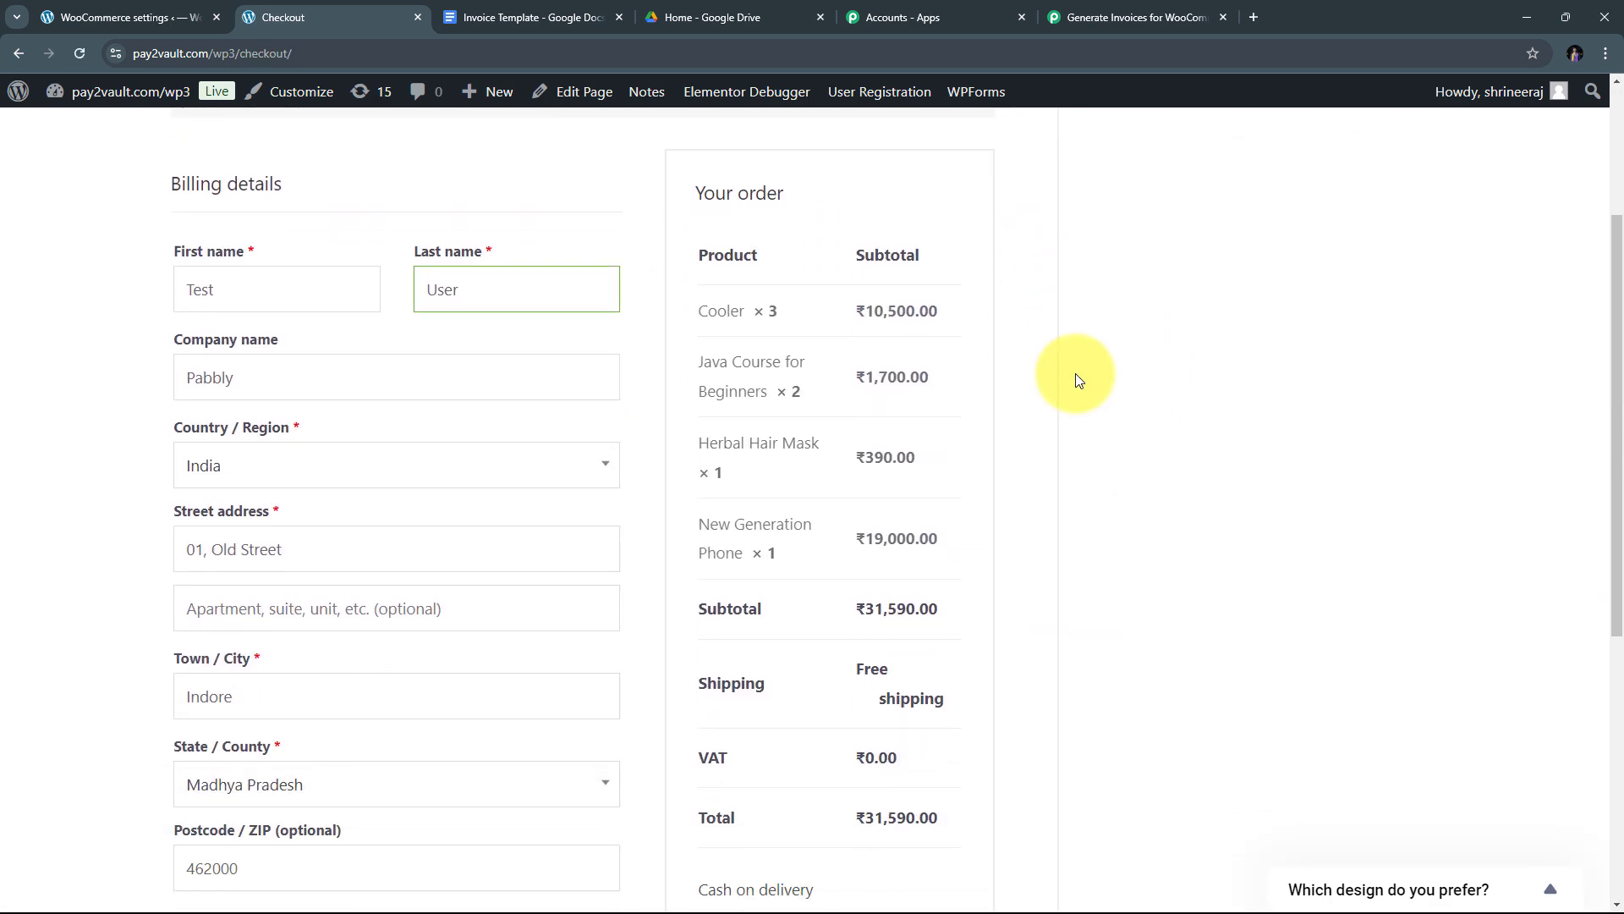
scroll(1074, 377, down, 2)
scroll(1074, 376, up, 10)
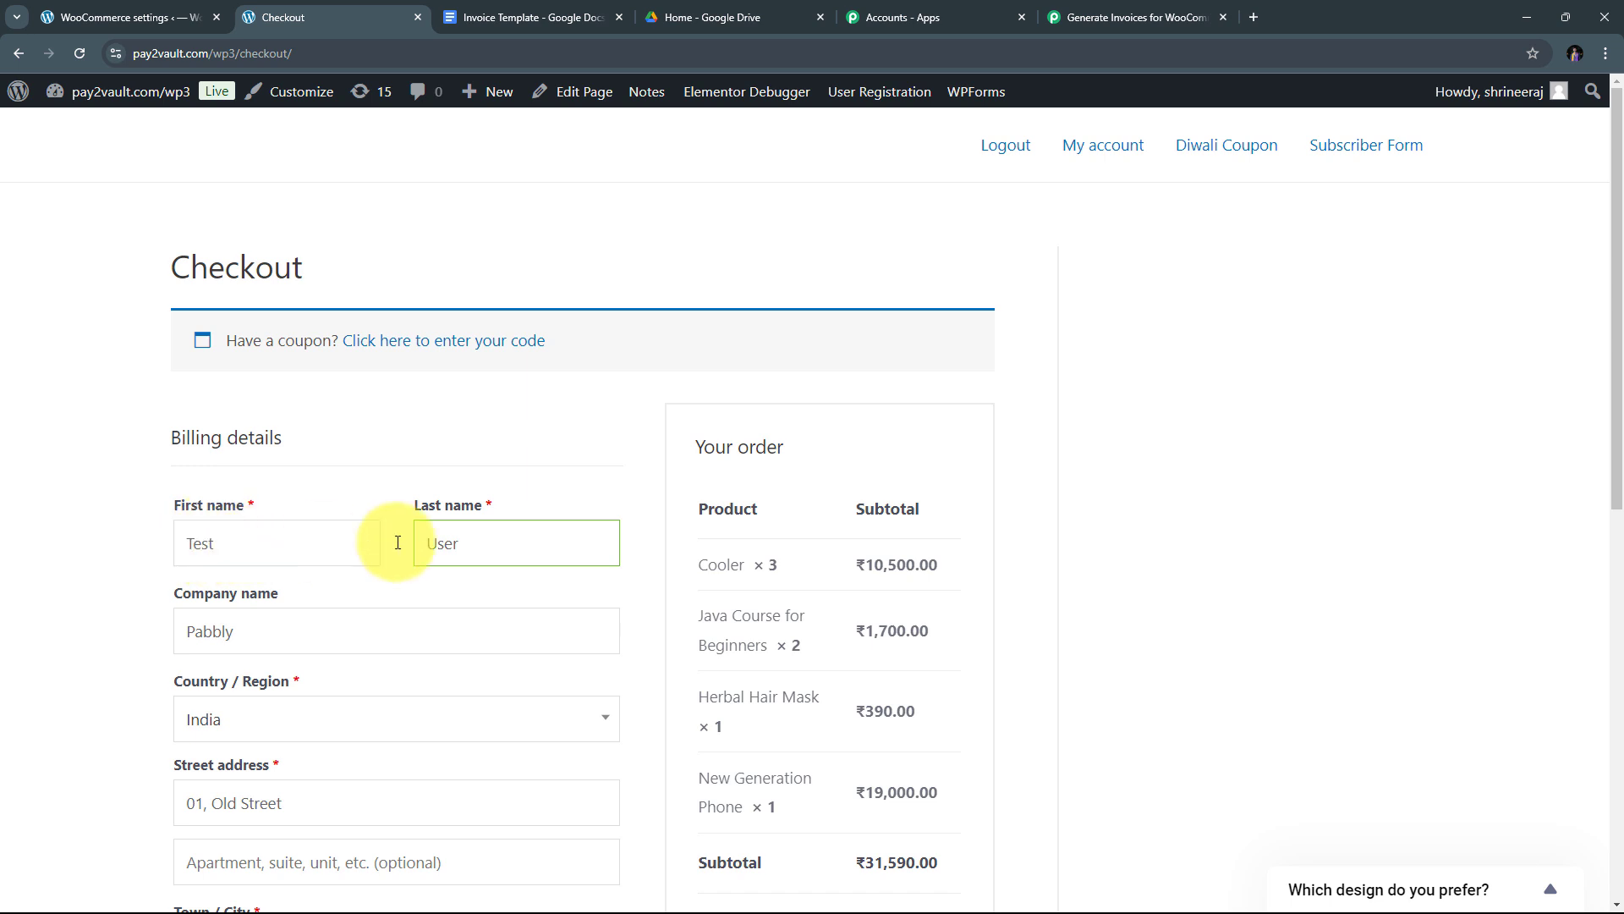
scroll(472, 524, down, 3)
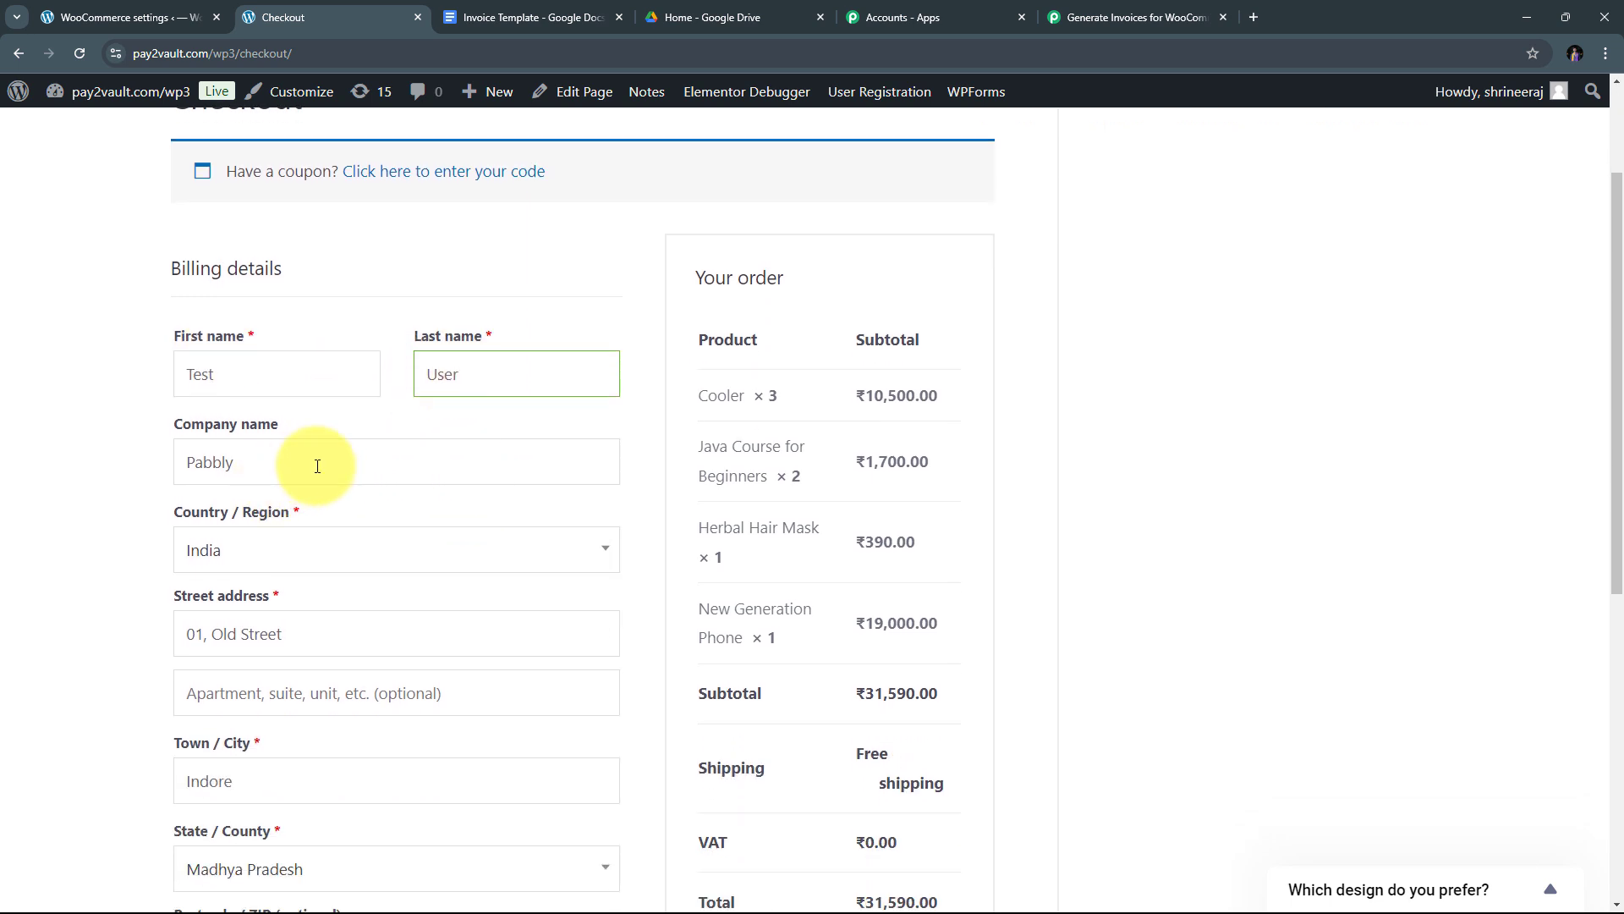
scroll(352, 424, down, 1)
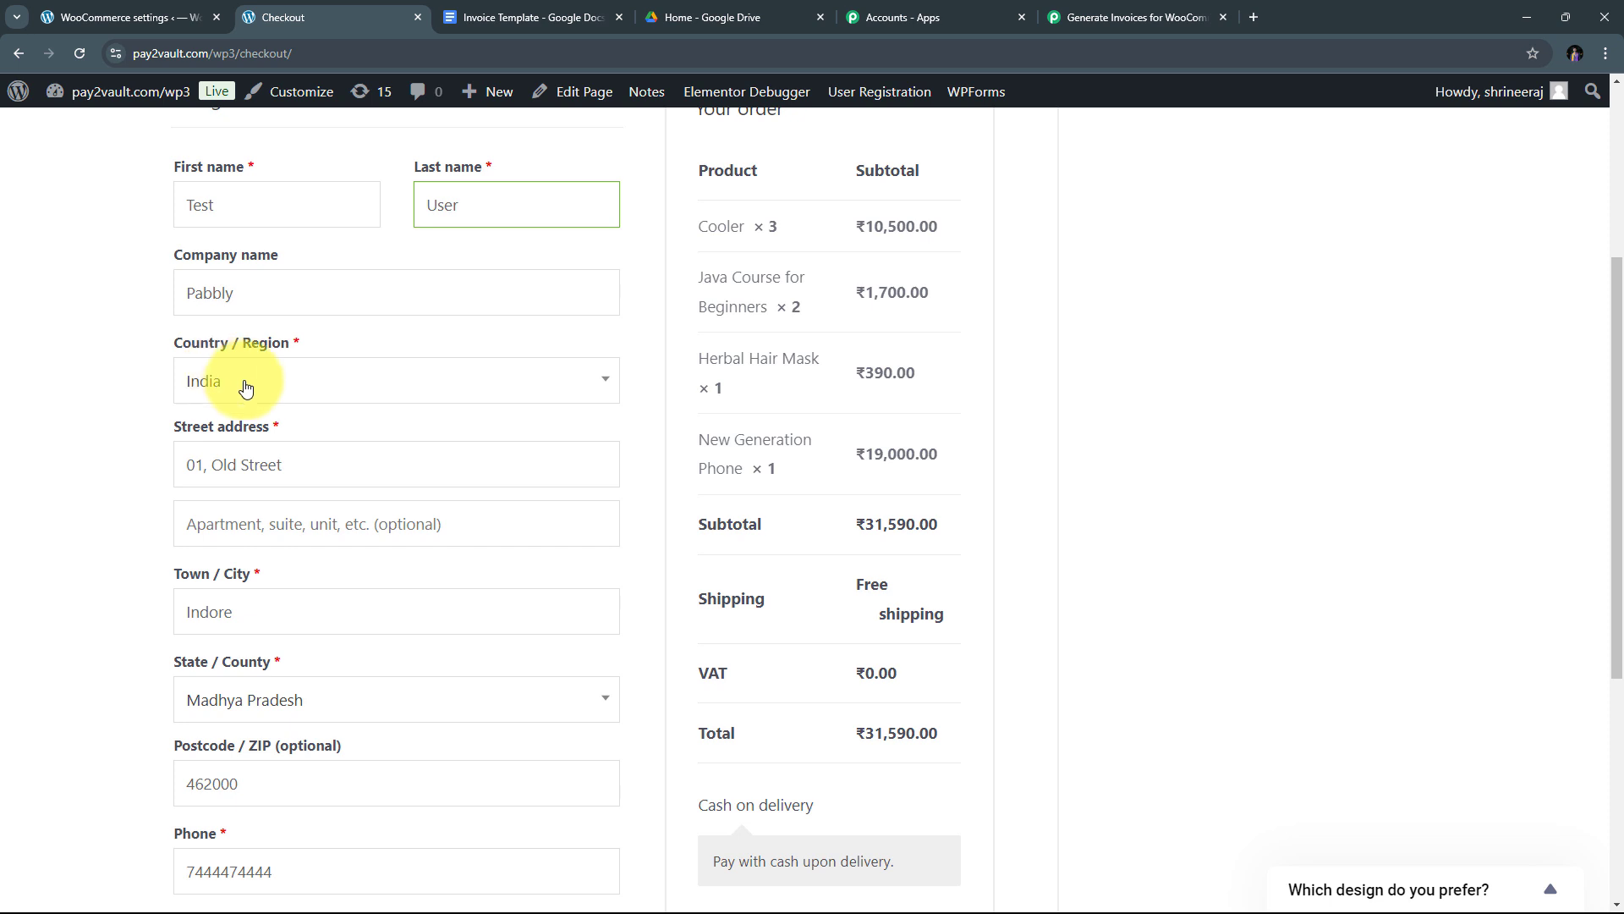
scroll(279, 381, down, 1)
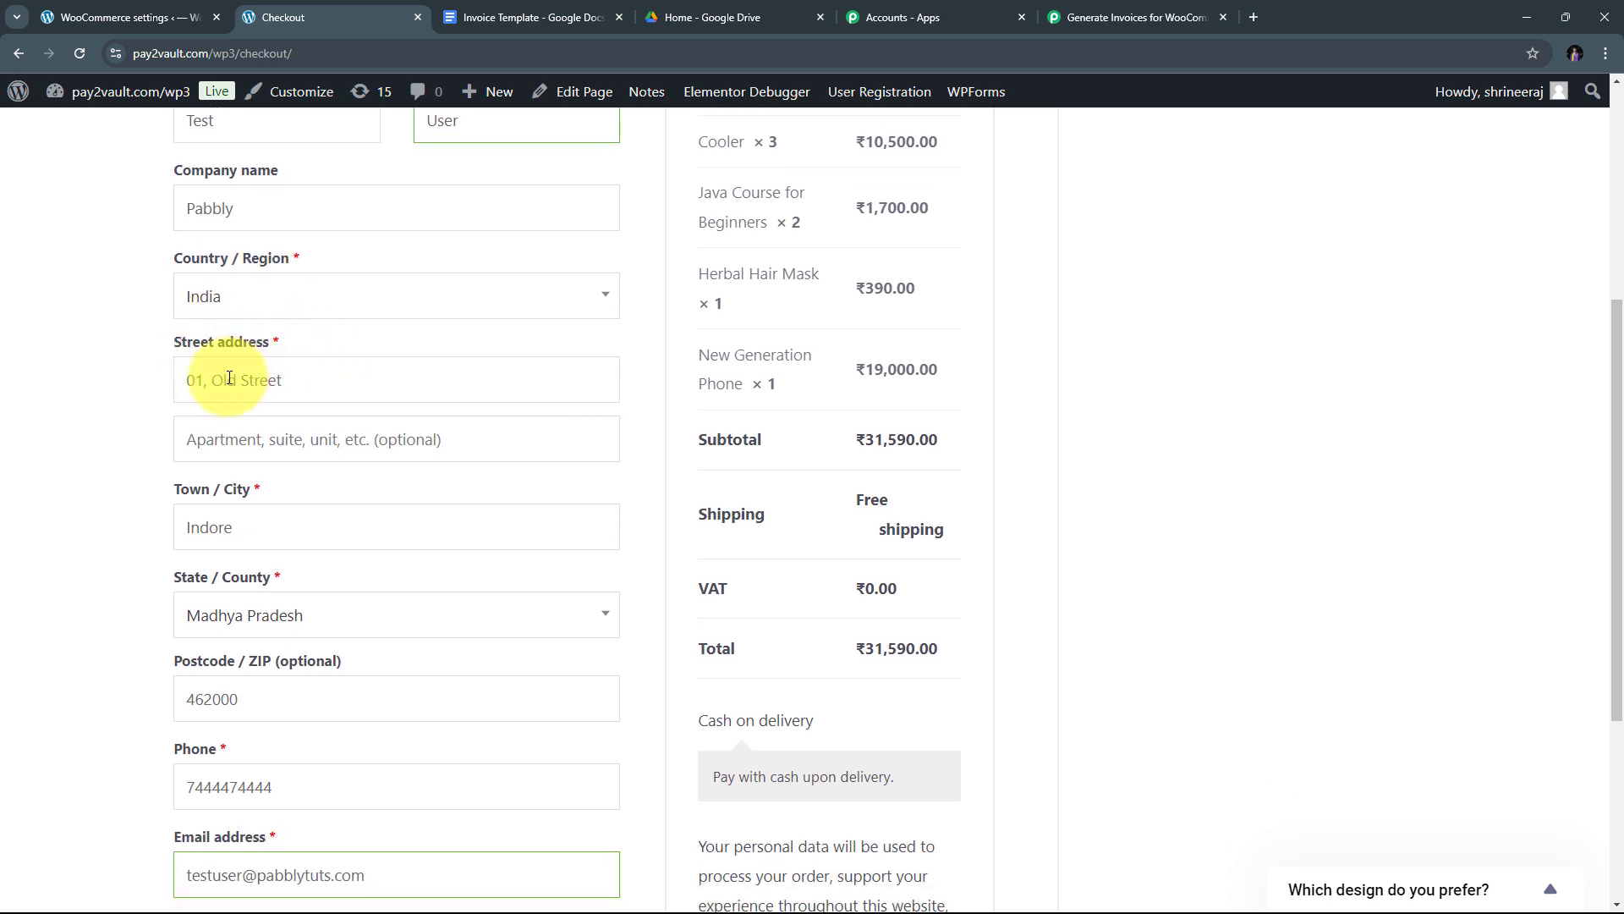
scroll(380, 432, down, 1)
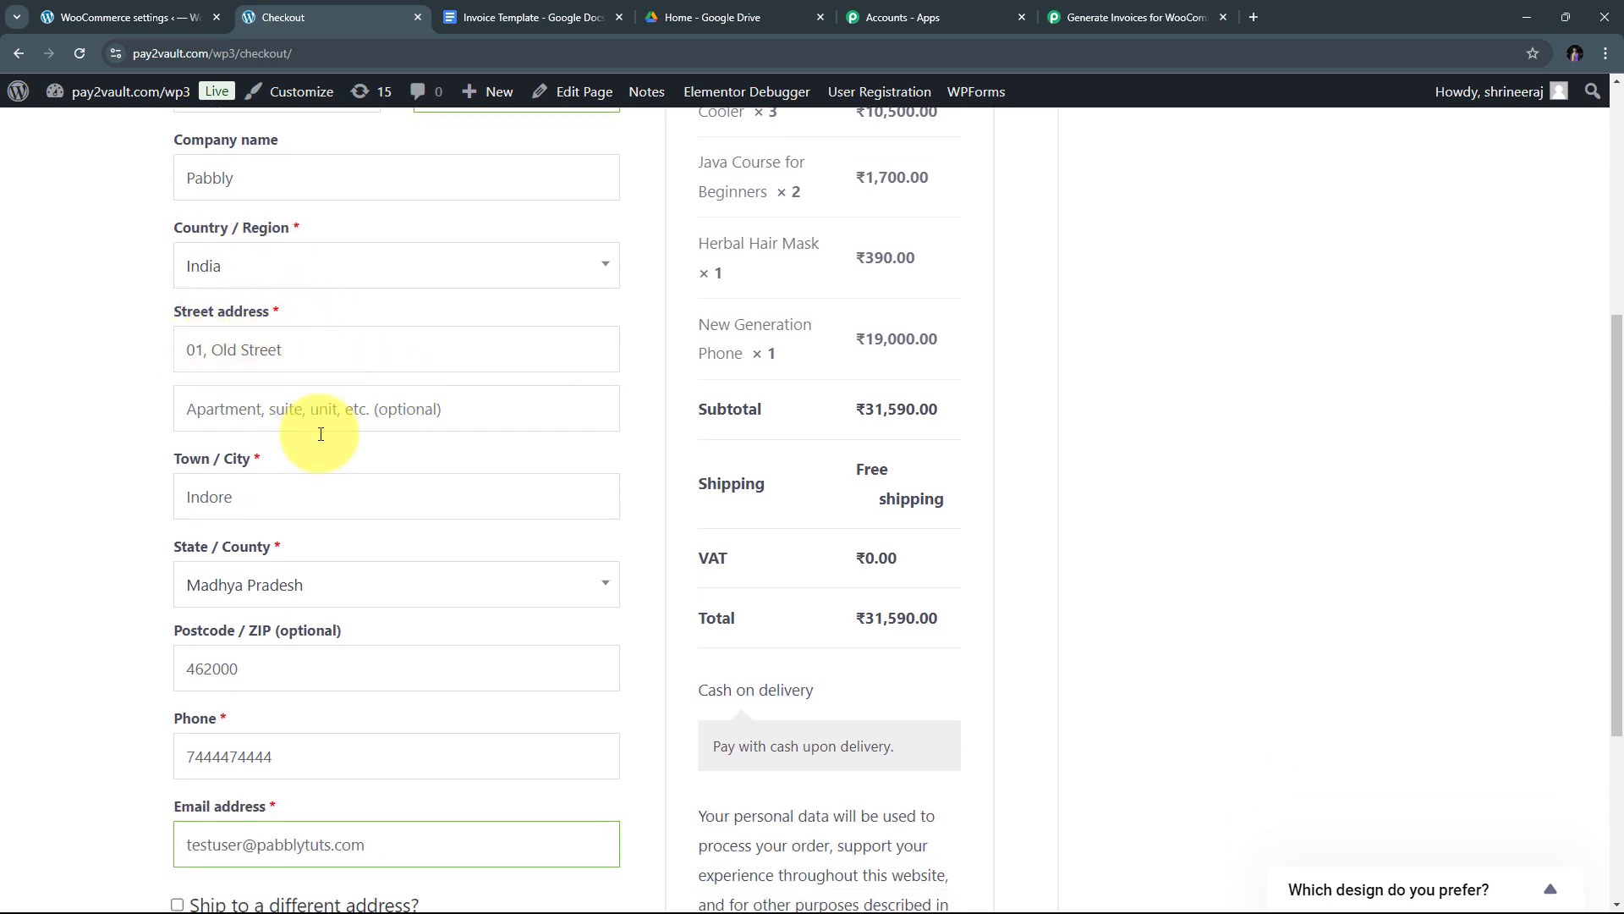
scroll(269, 431, down, 2)
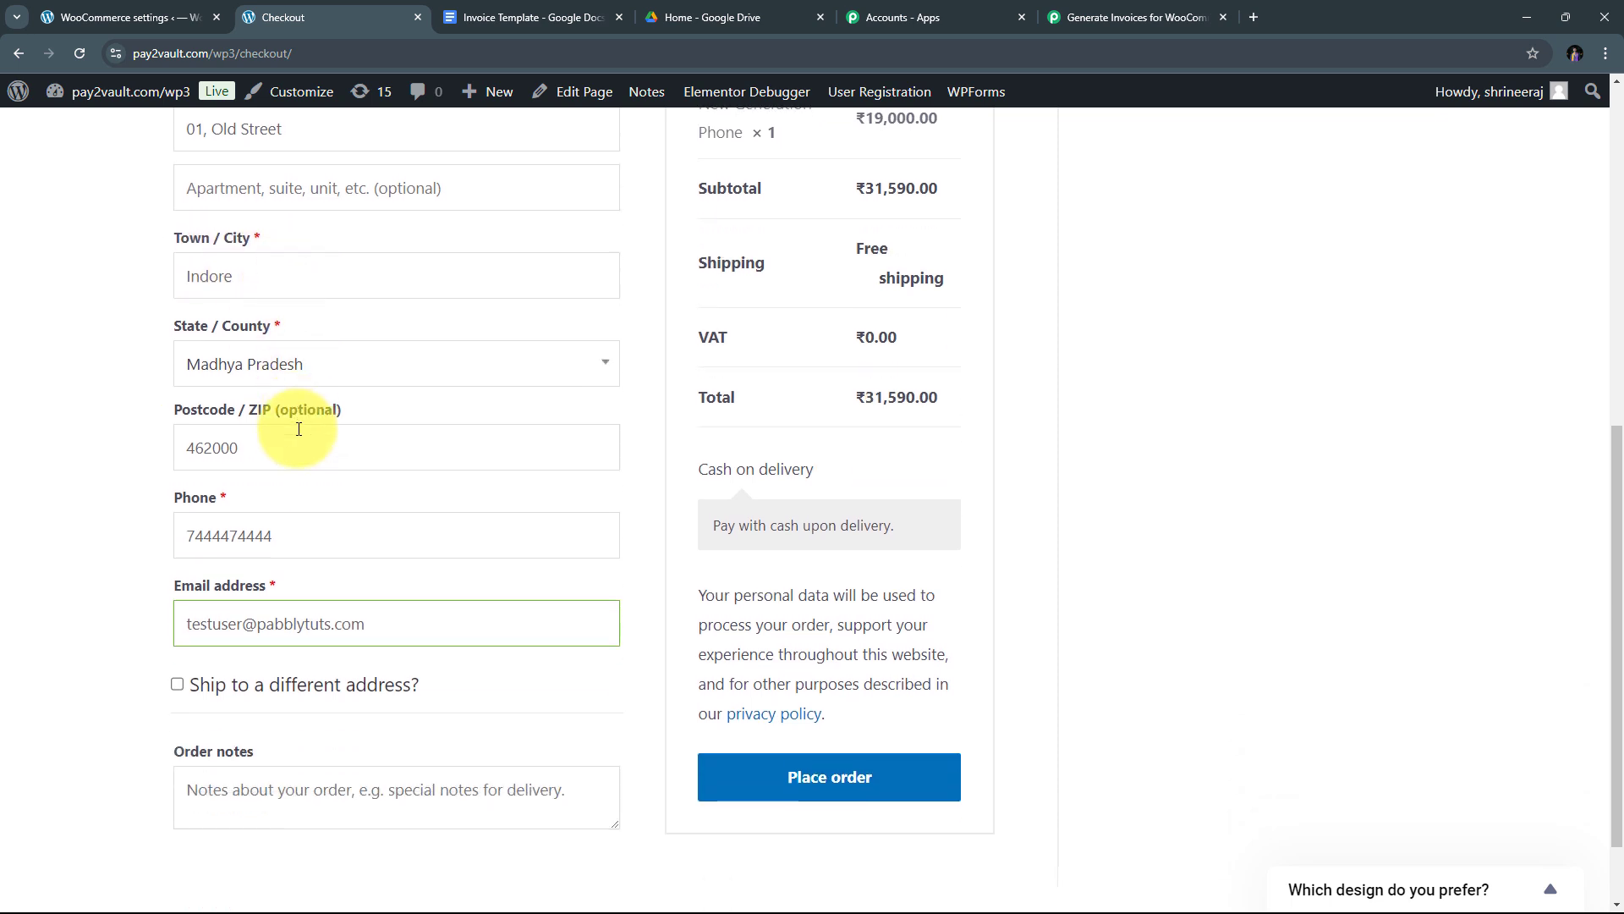
scroll(296, 364, down, 1)
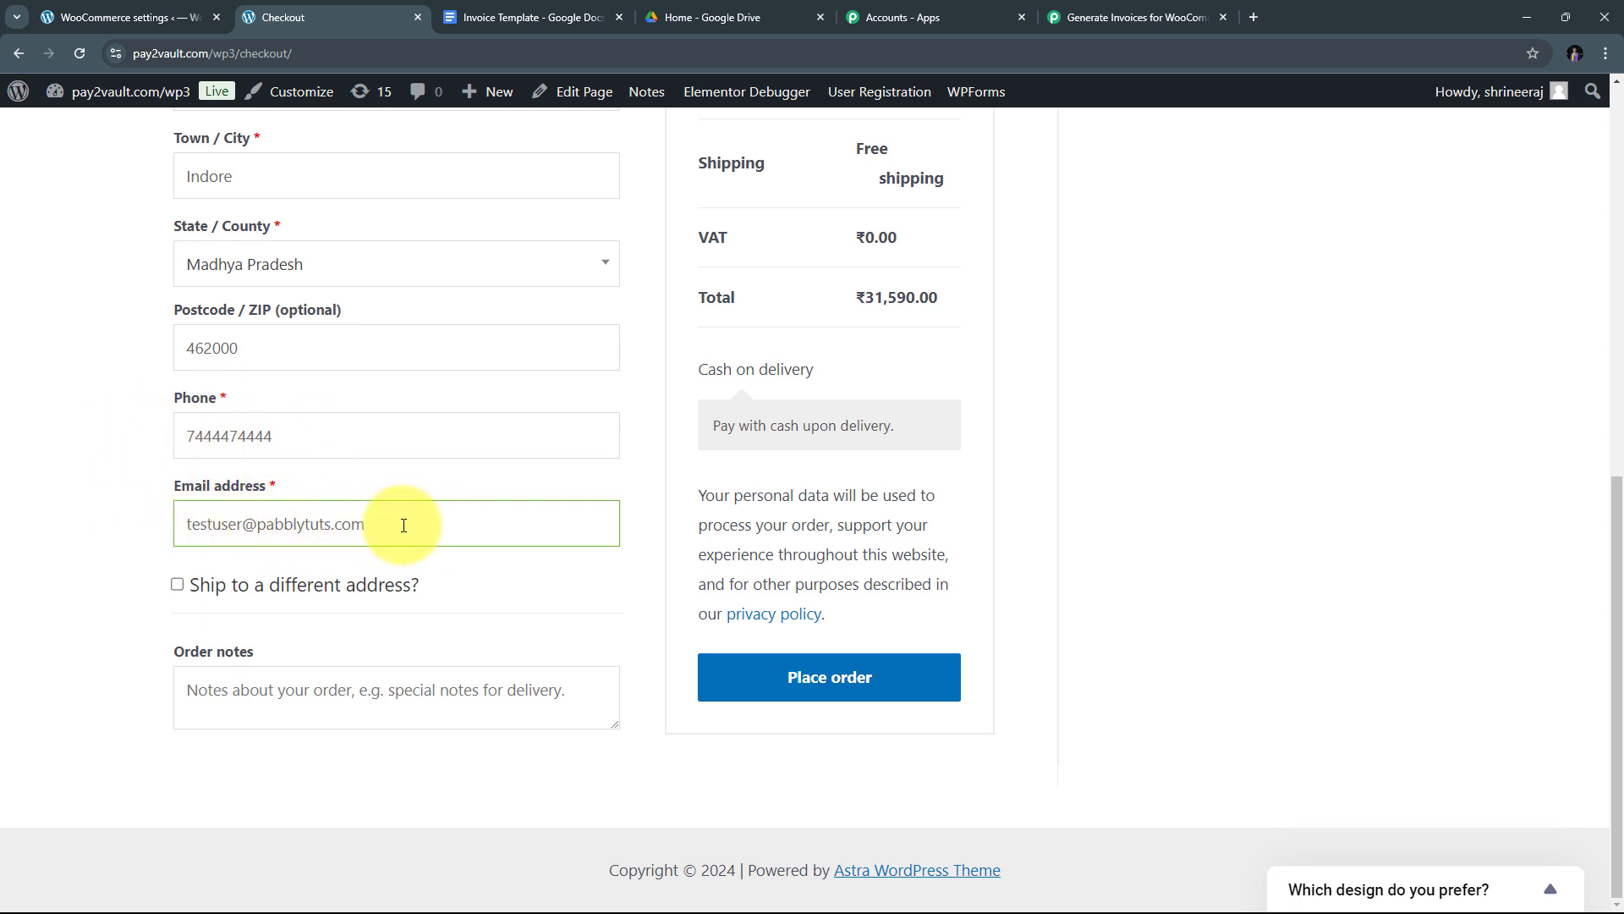
scroll(574, 550, up, 5)
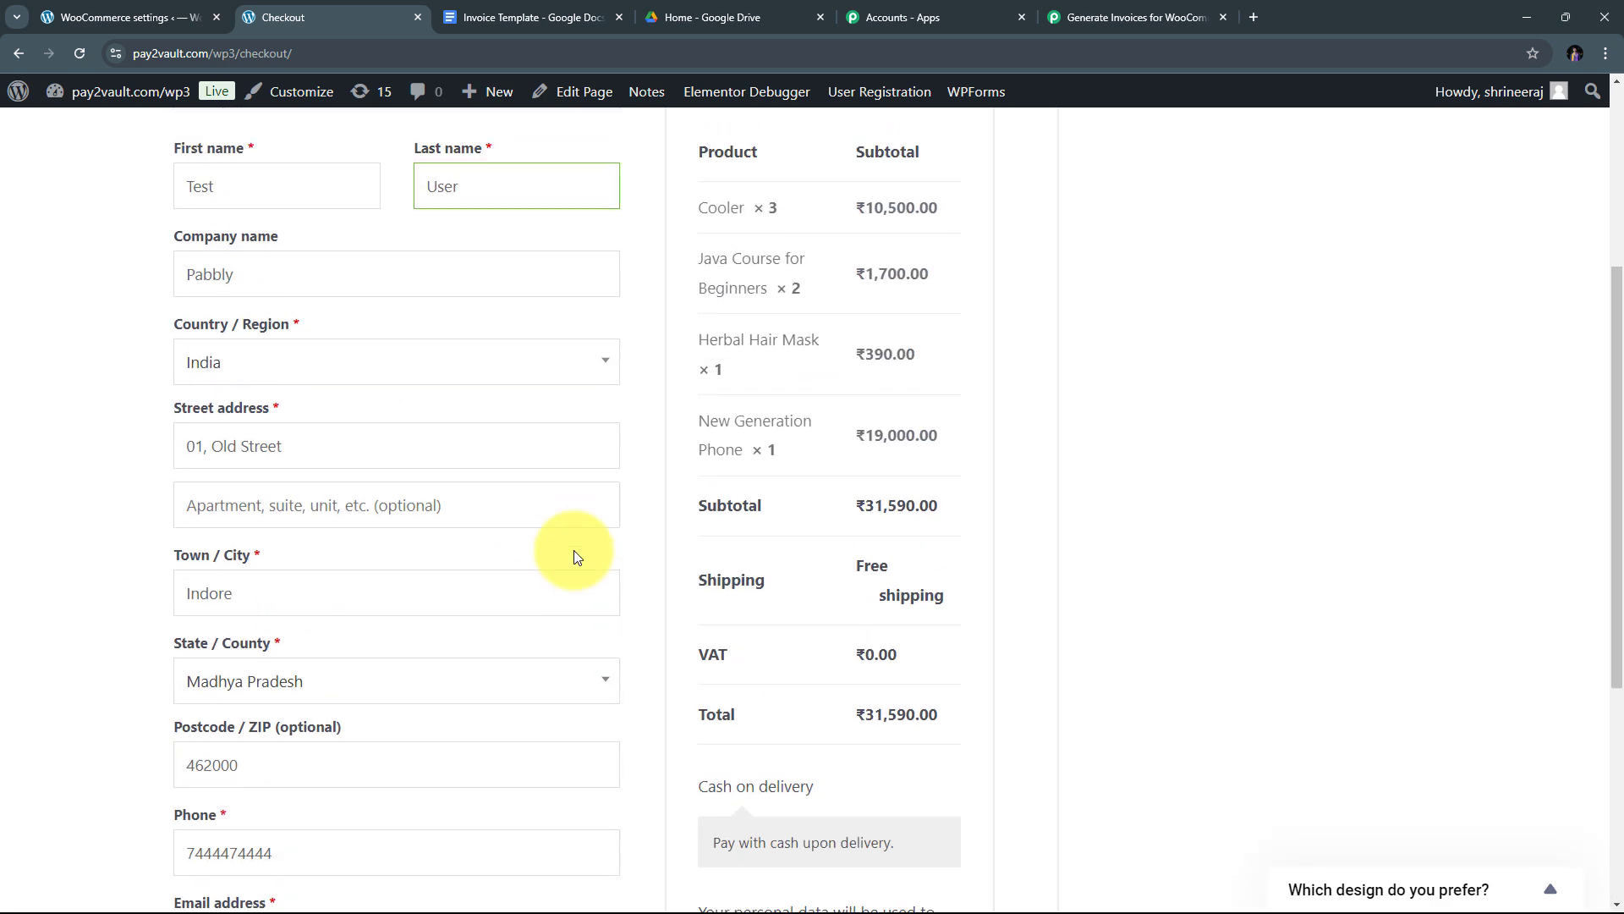
scroll(526, 435, down, 2)
scroll(526, 435, up, 3)
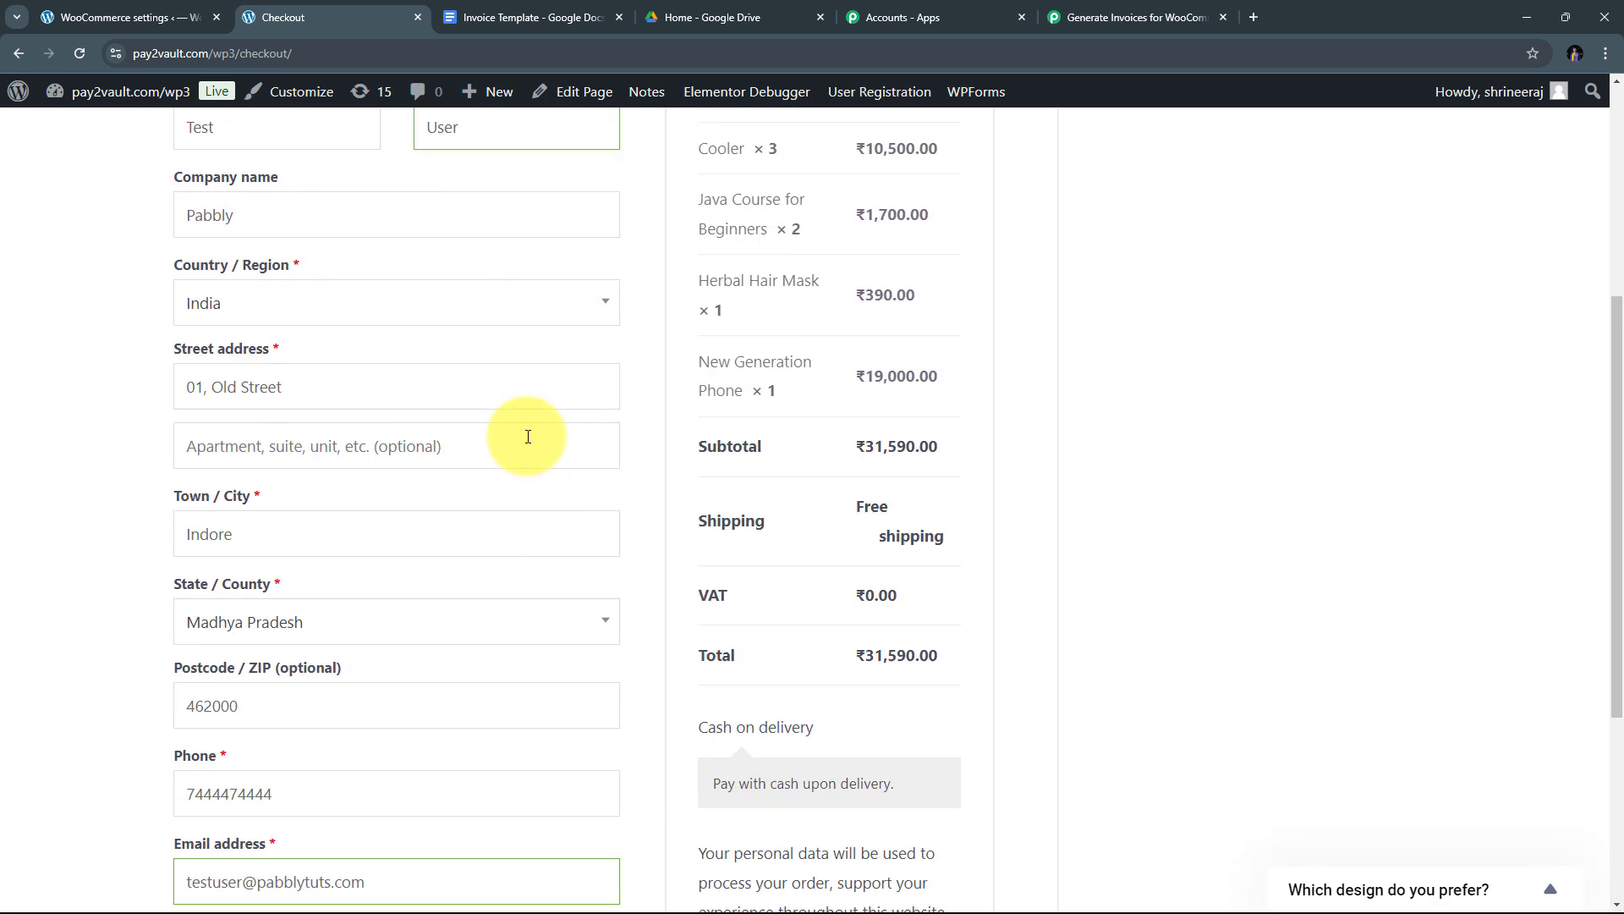
scroll(800, 317, down, 3)
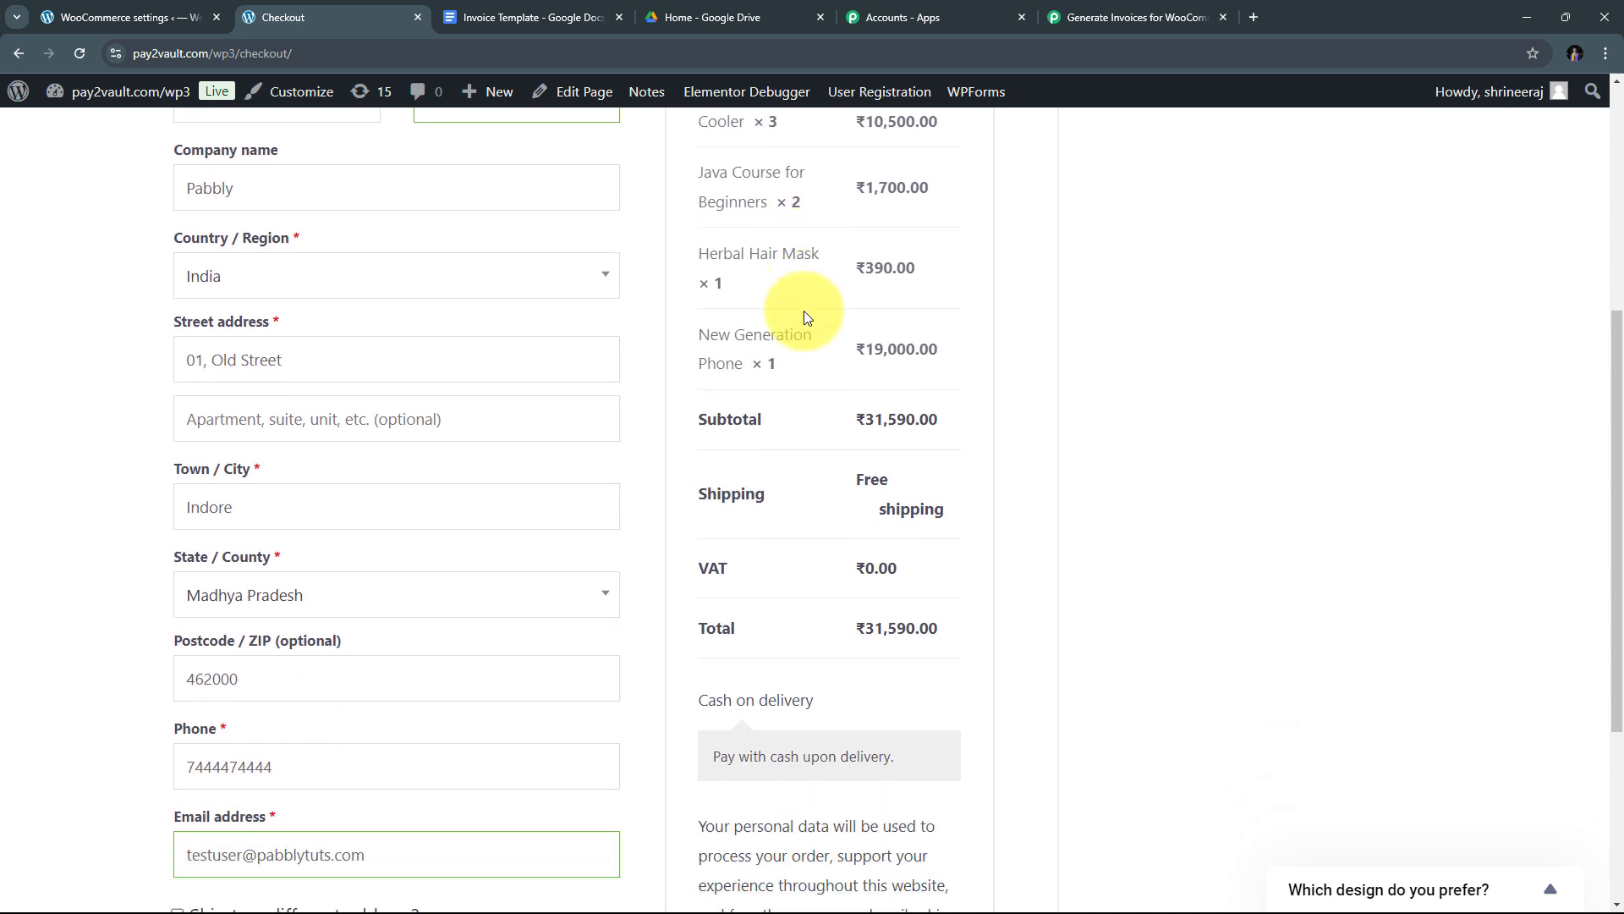
scroll(785, 507, up, 3)
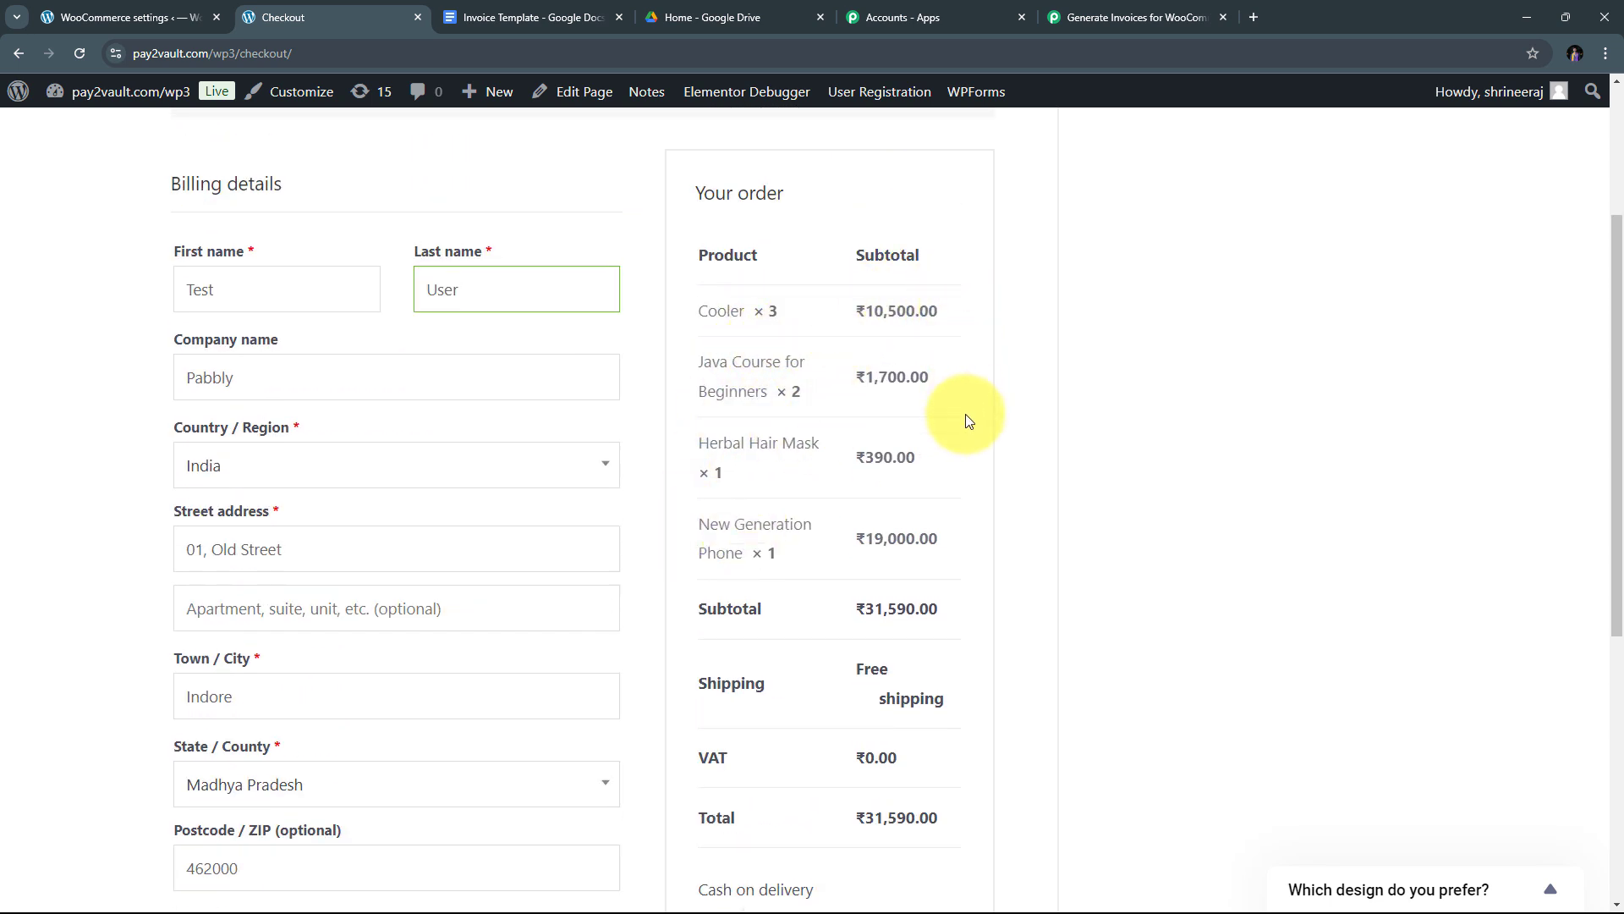
- Place the test order with cash on delivery and view the order confirmation
scroll(926, 566, down, 6)
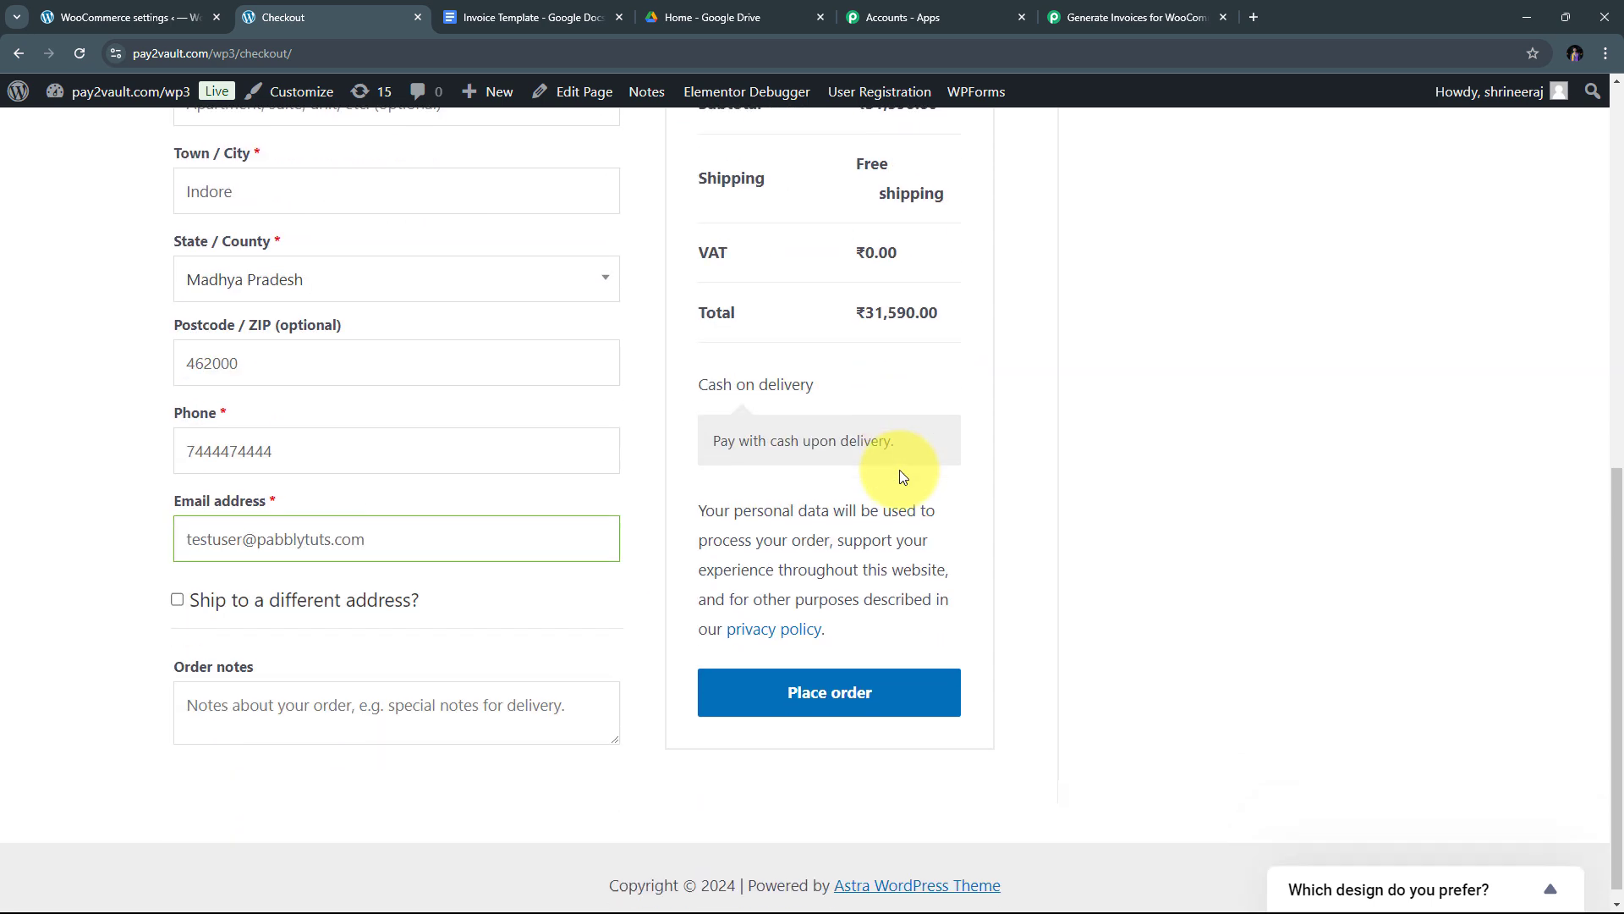
click(834, 683)
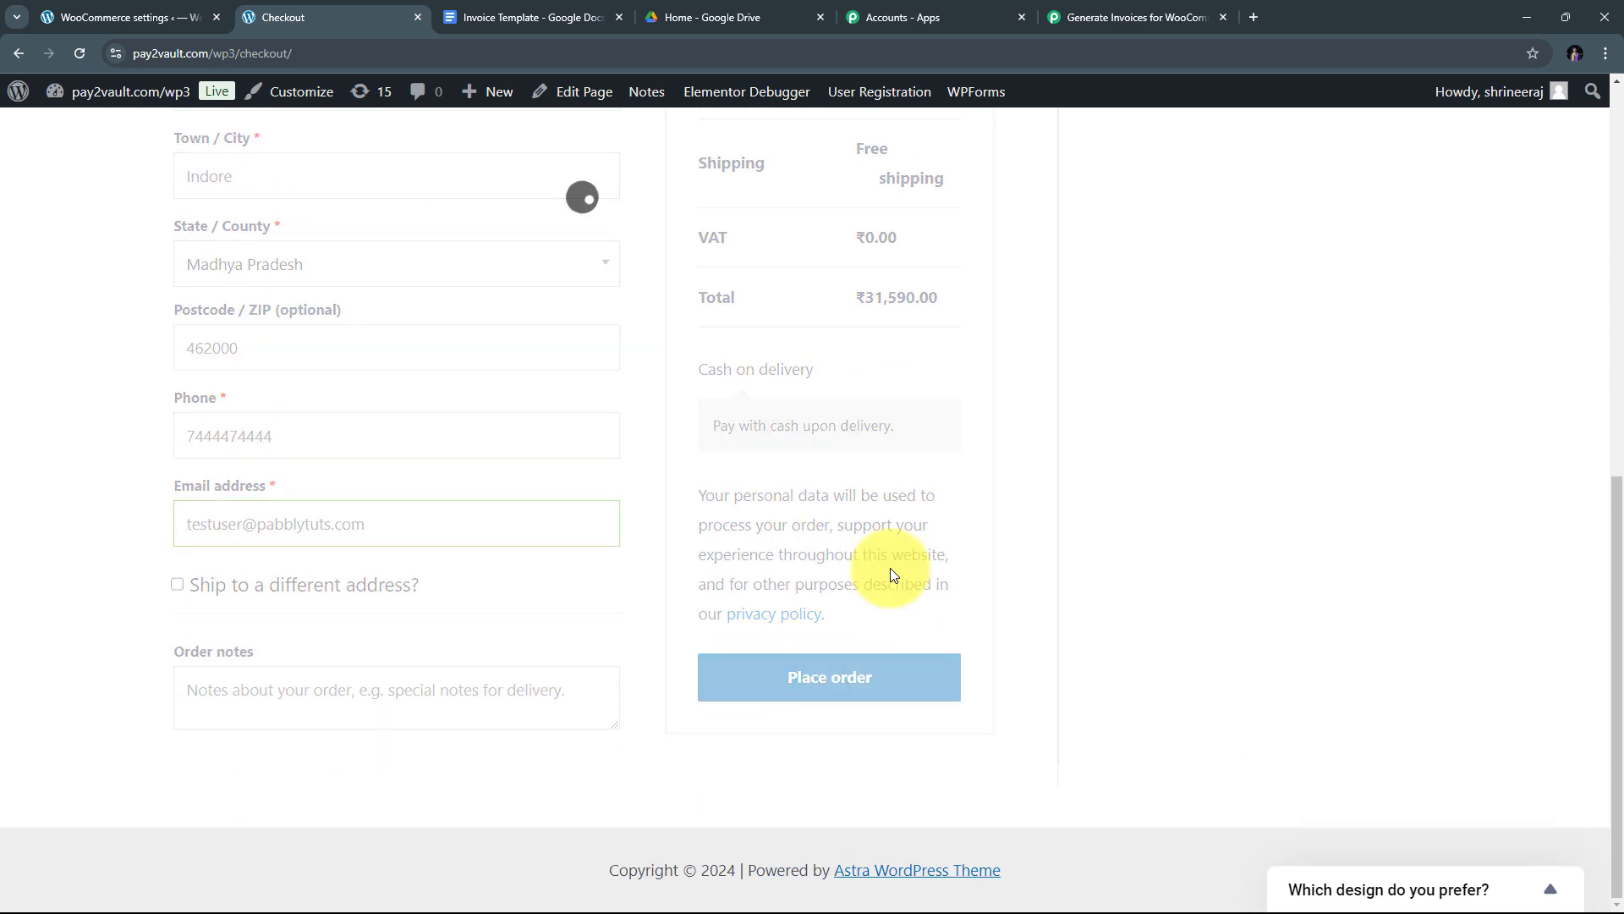
scroll(879, 450, down, 1)
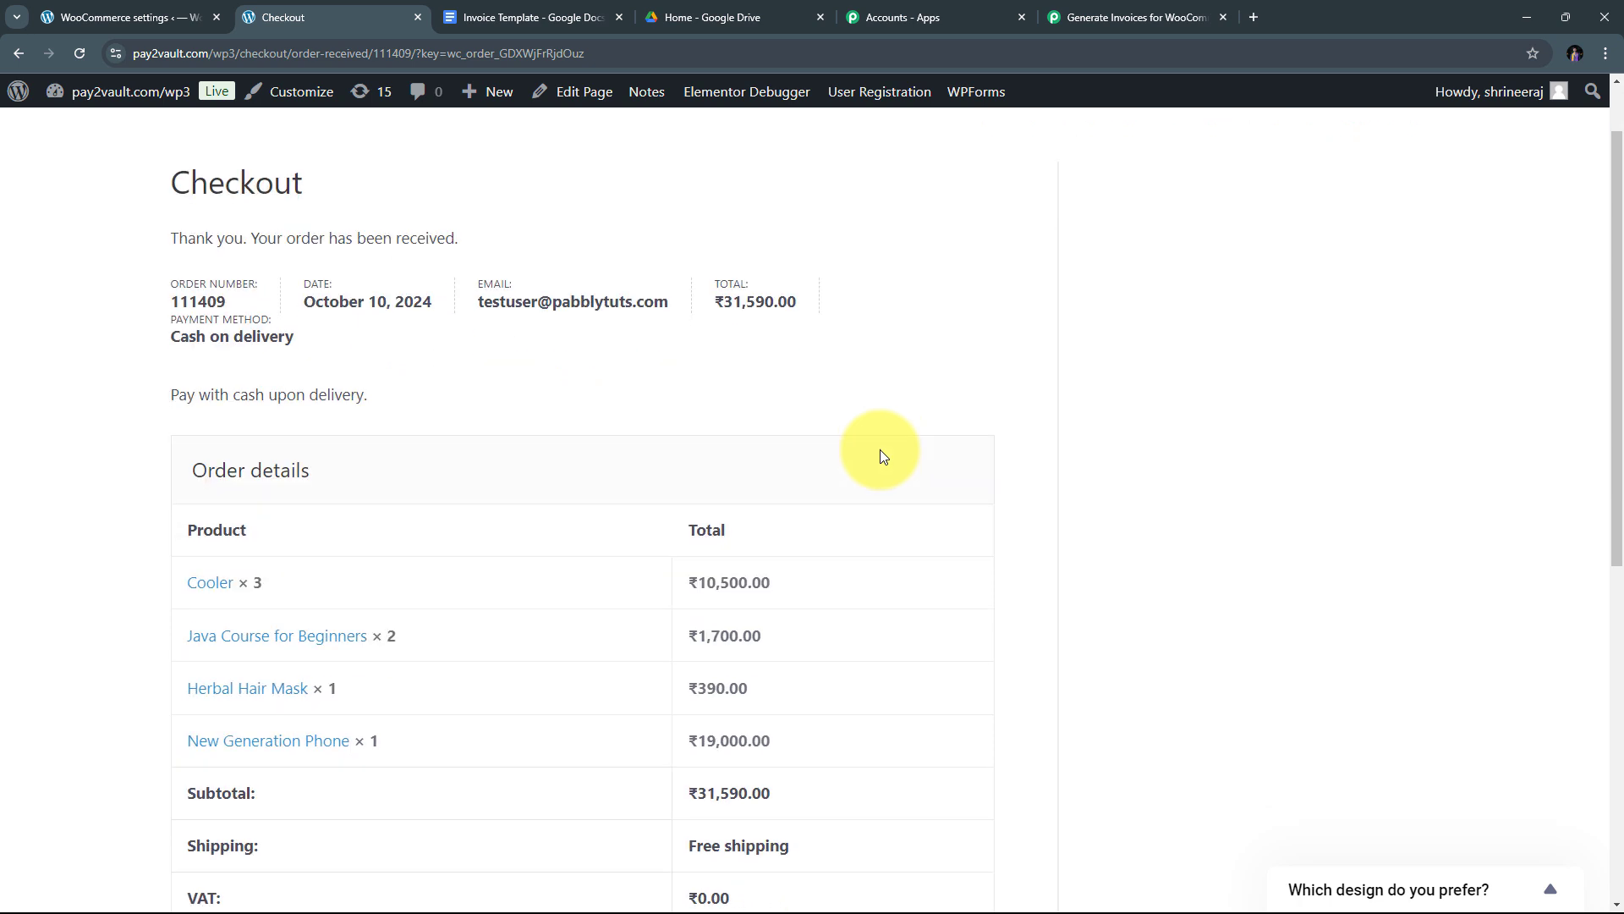
scroll(877, 450, up, 1)
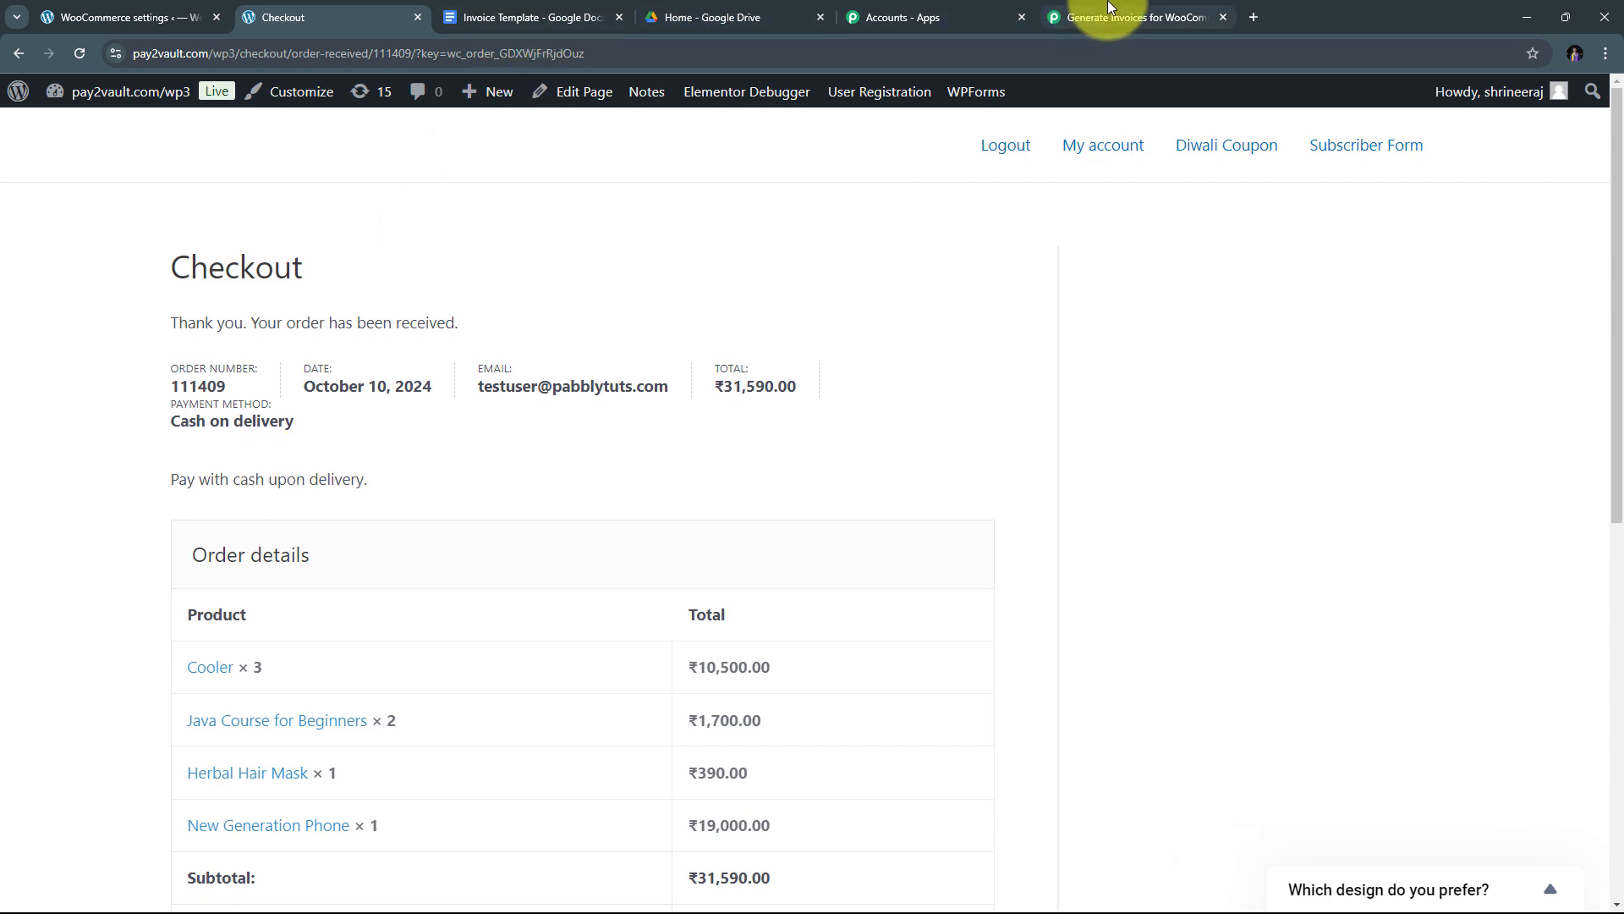
- Switch to the Pabbly Connect workflow and look through the recaptured WooCommerce response for the order totals, billing, payment and shipping fields
click(1132, 17)
scroll(1413, 321, down, 3)
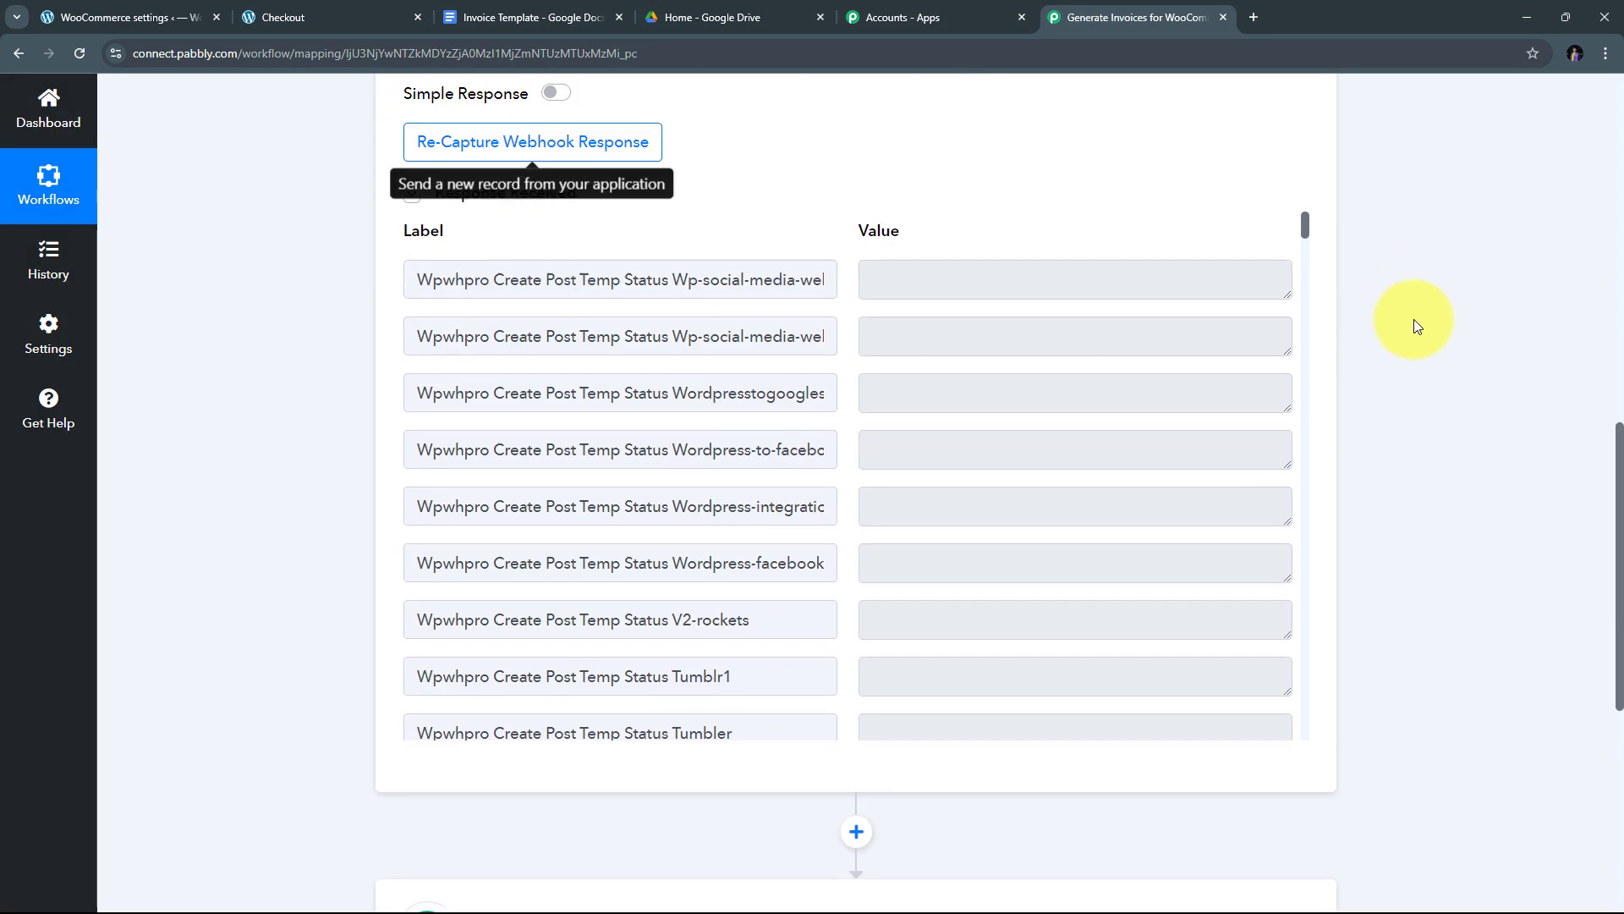
scroll(979, 355, down, 5)
scroll(981, 354, down, 20)
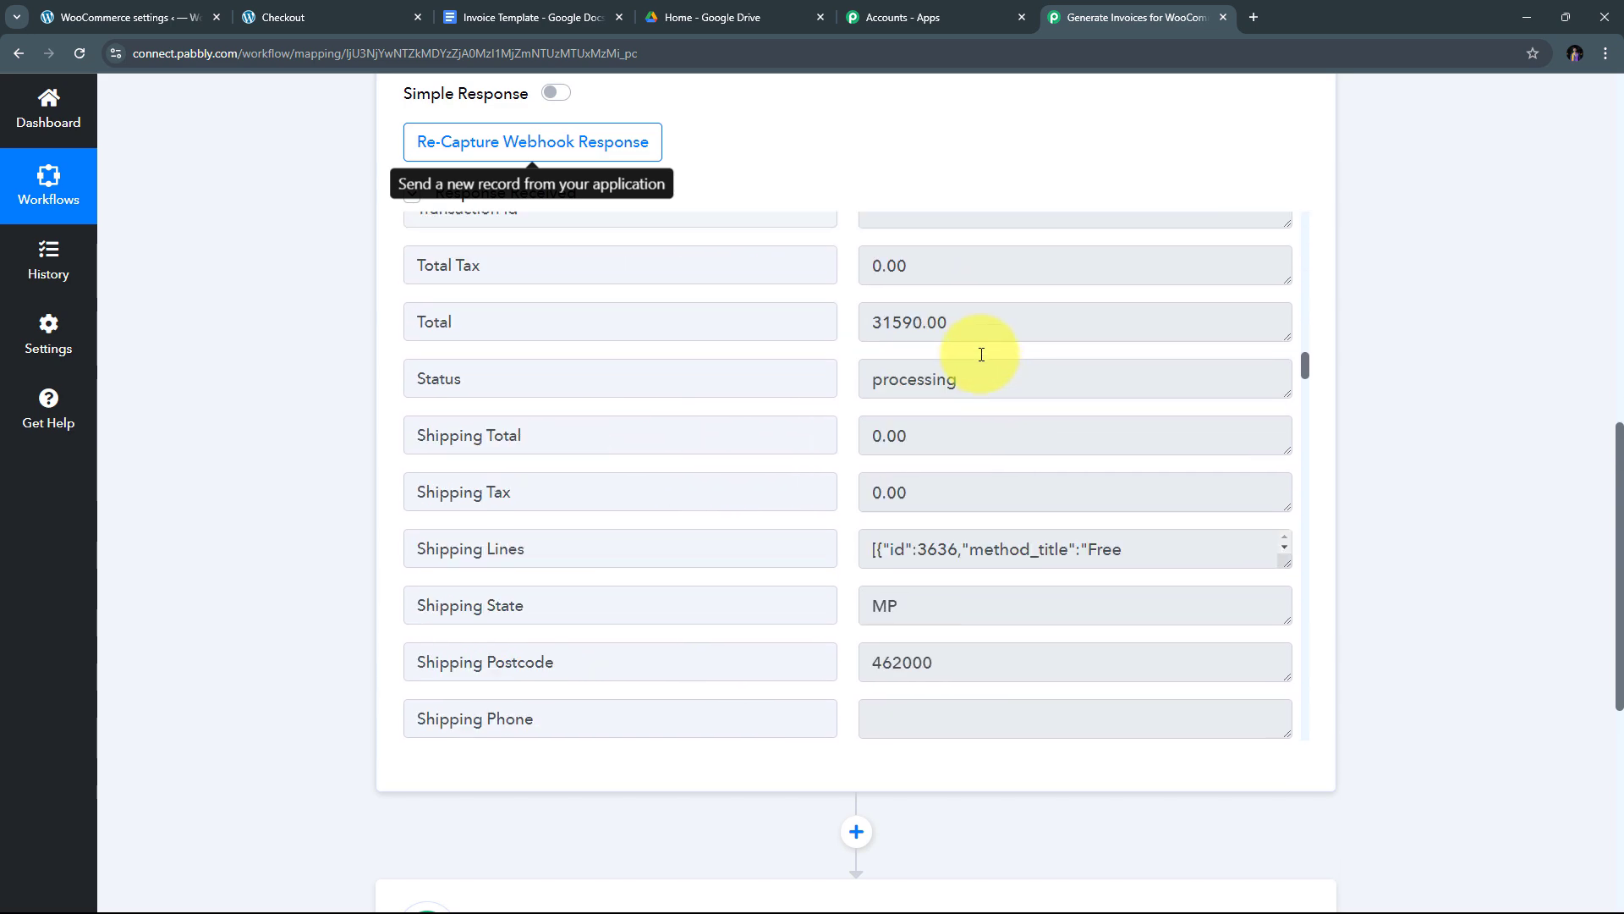
scroll(981, 355, down, 20)
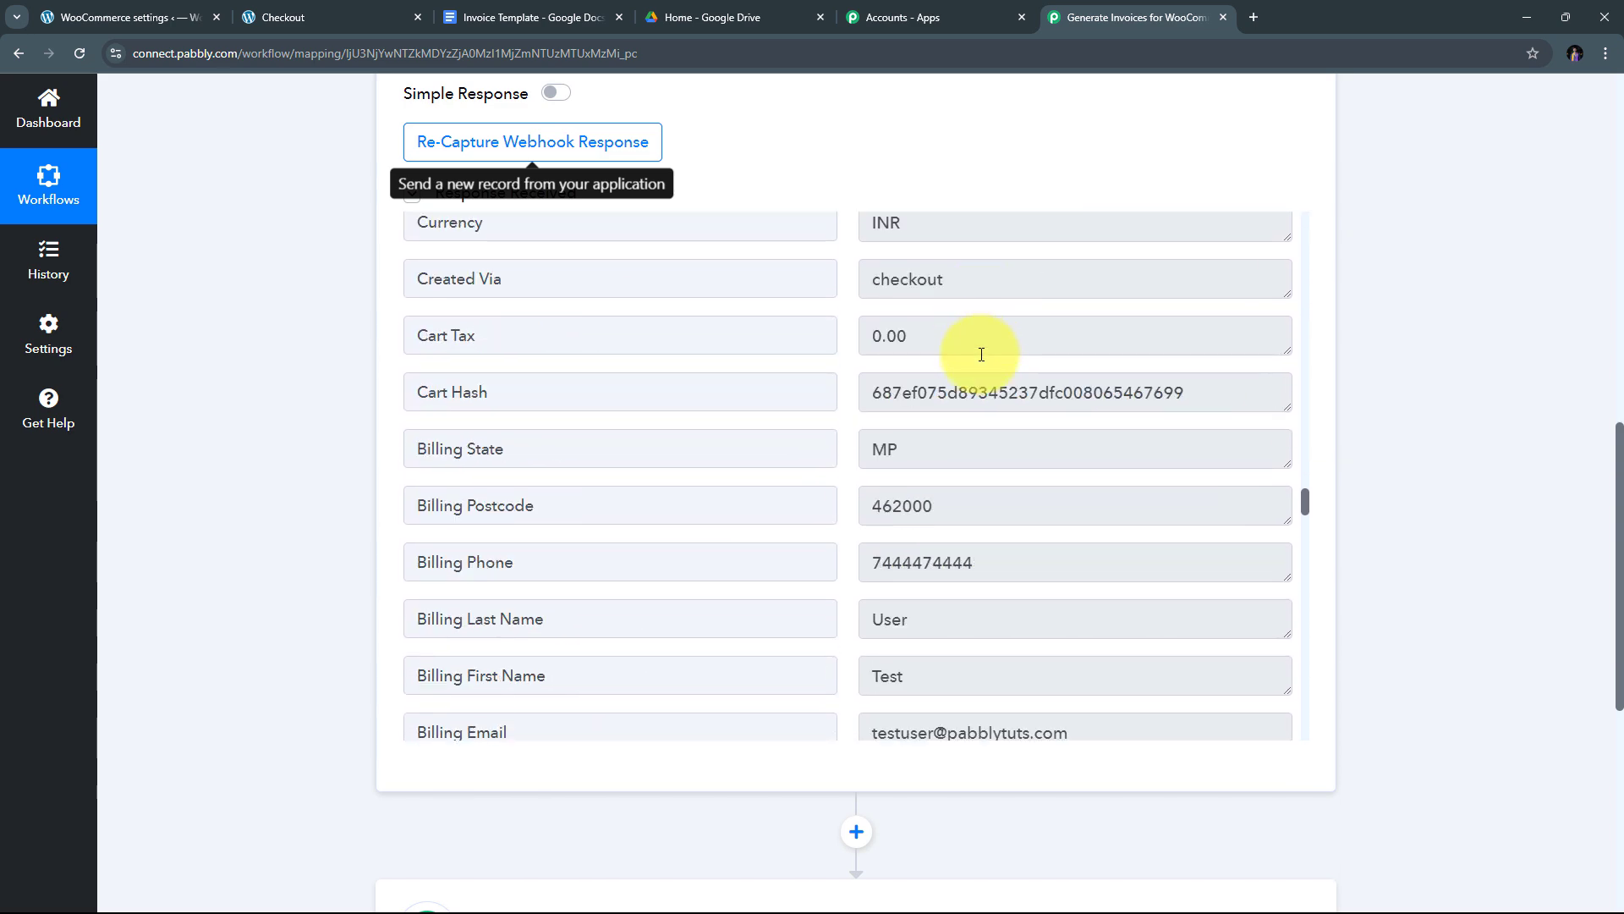
scroll(982, 354, up, 10)
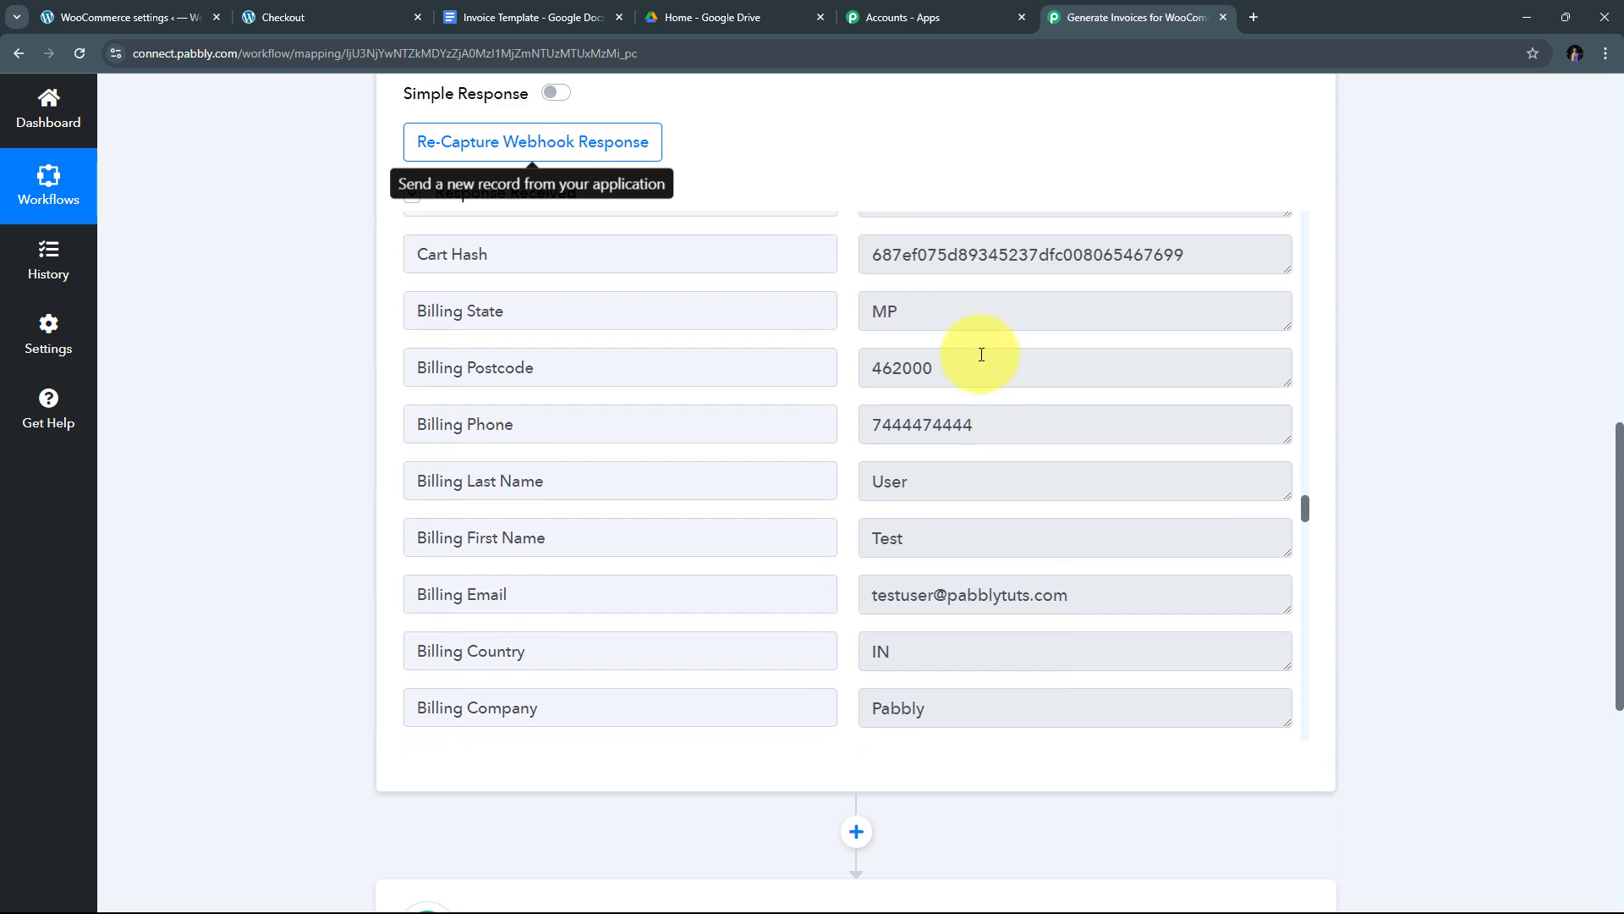
scroll(982, 355, up, 20)
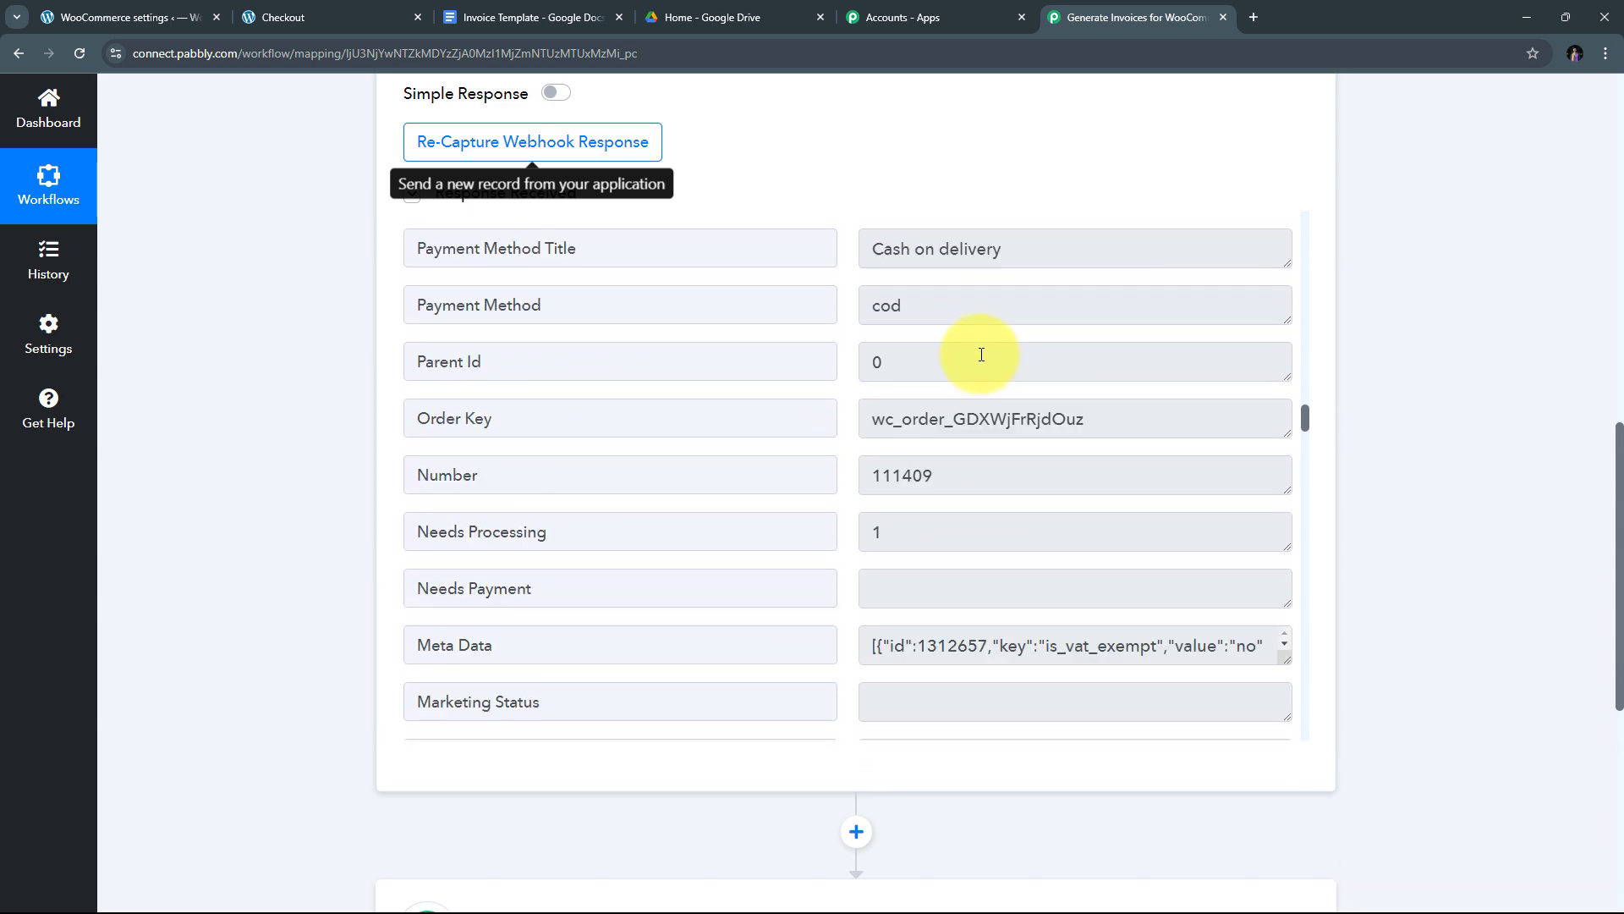
scroll(981, 355, down, 4)
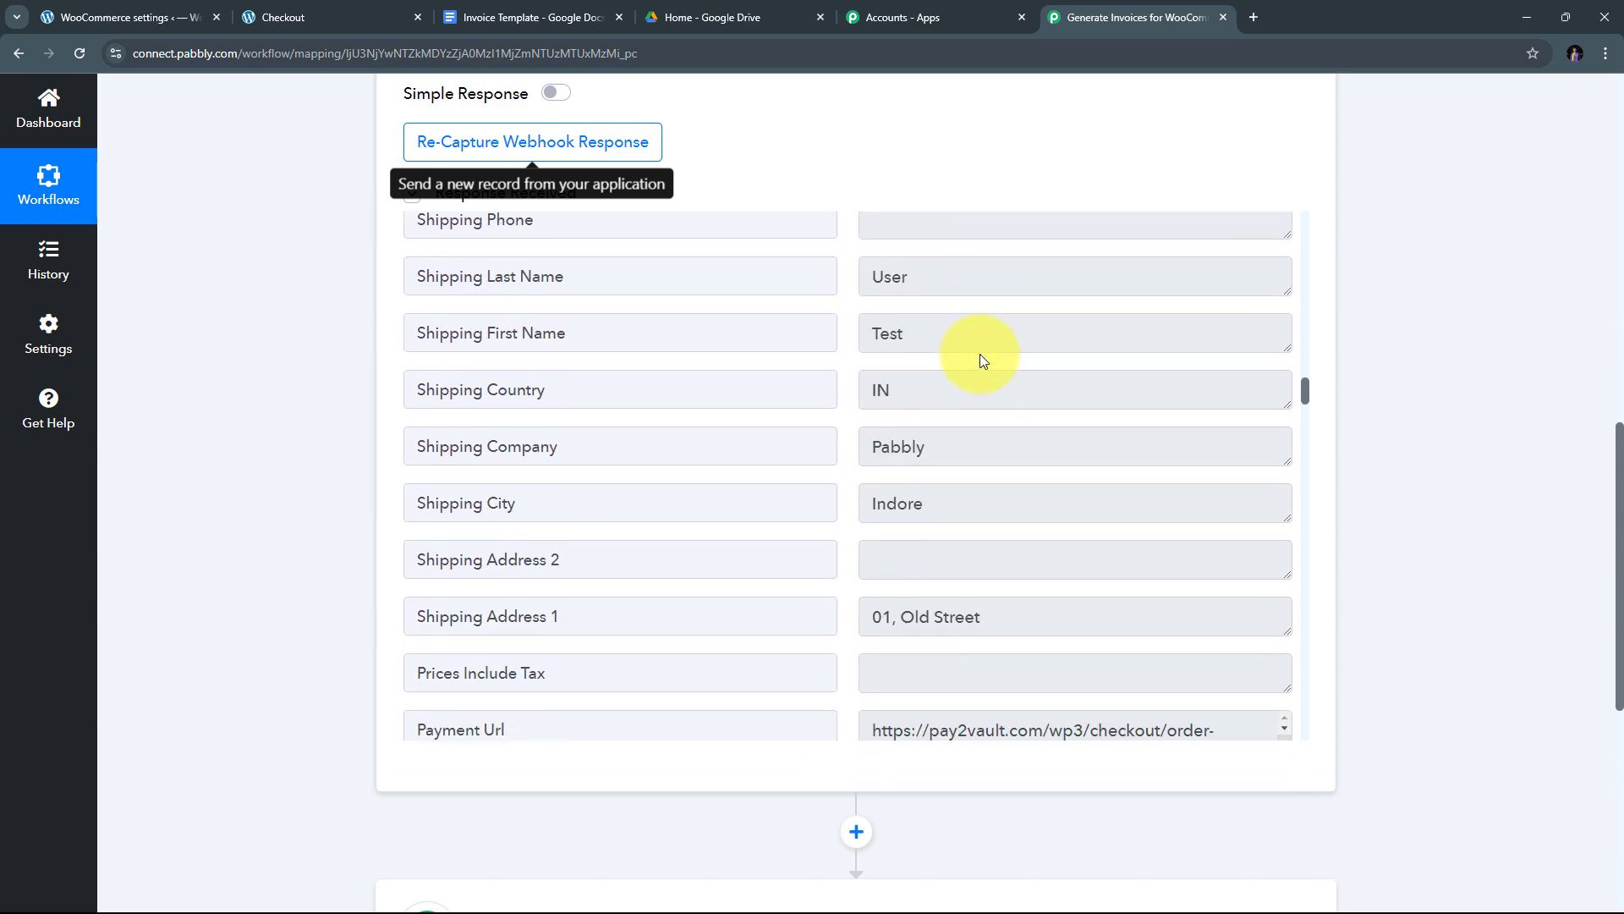
- Check the shipping name, company, city and address values in the captured response
scroll(981, 355, up, 2)
drag(921, 494, 828, 493)
drag(931, 444, 849, 442)
scroll(988, 444, down, 1)
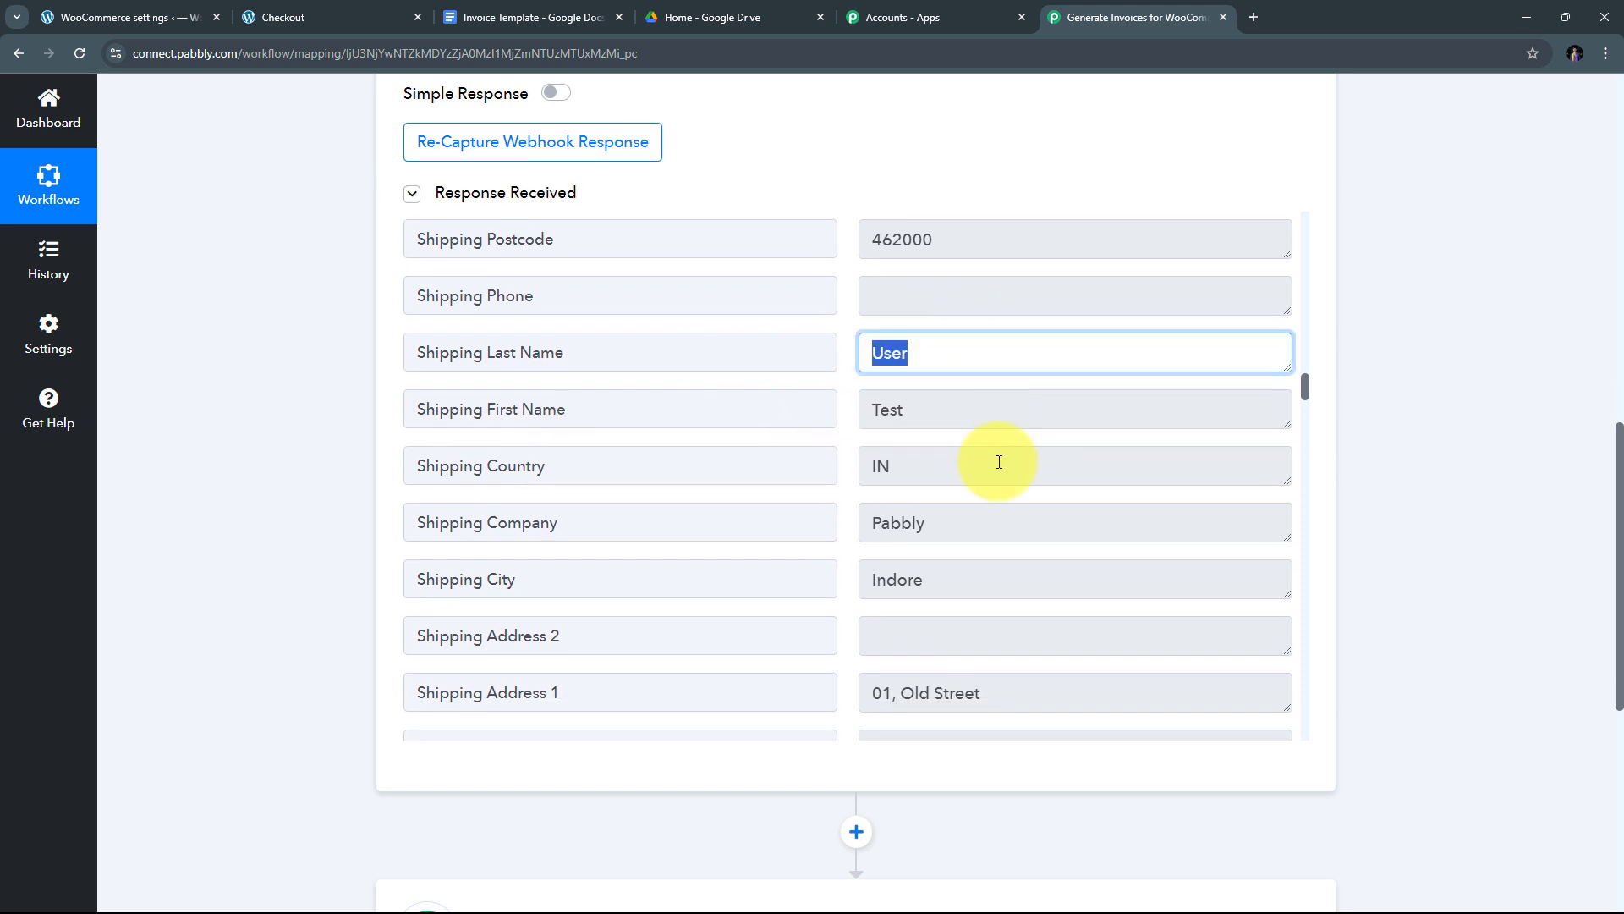
drag(978, 518, 890, 482)
scroll(890, 482, down, 3)
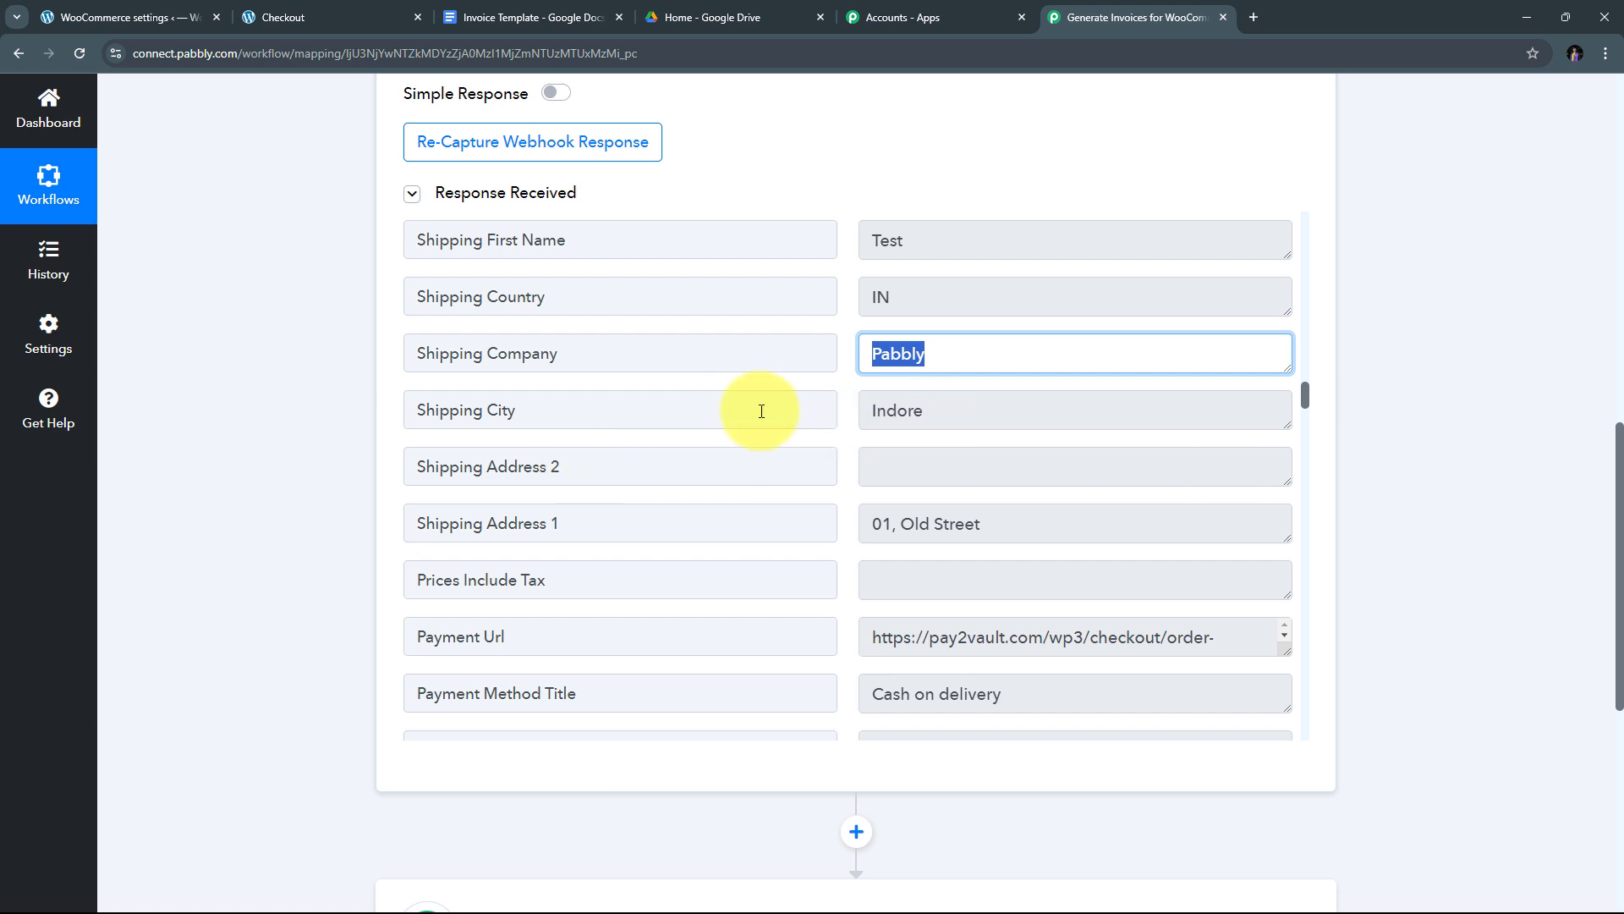
drag(1011, 411, 948, 413)
scroll(460, 464, down, 1)
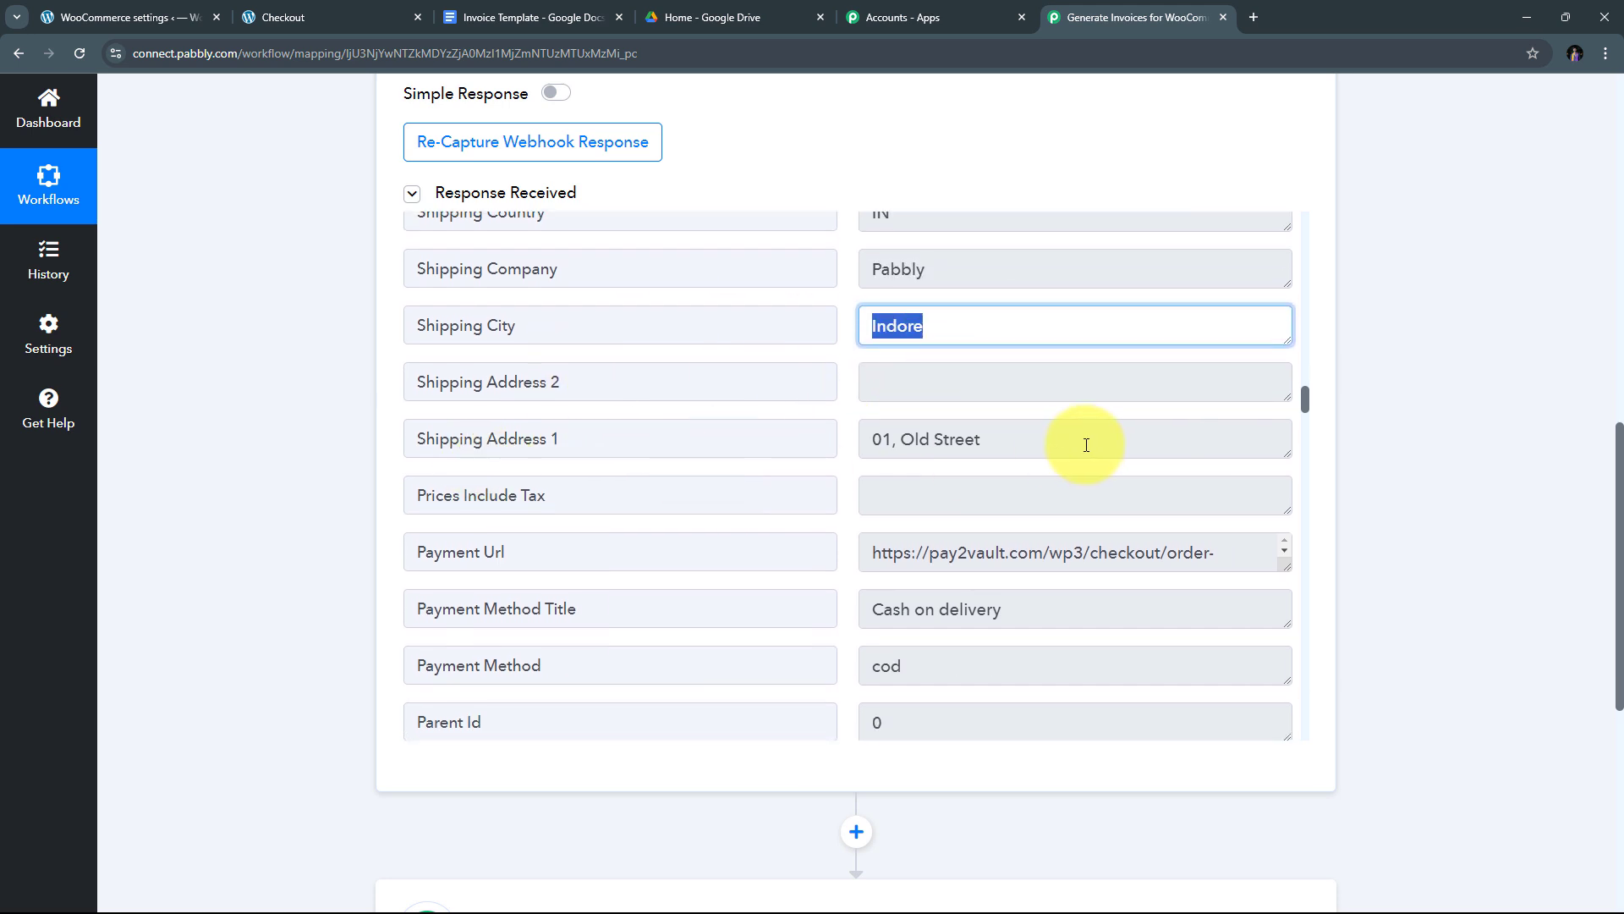
drag(1088, 442, 787, 442)
scroll(1020, 426, down, 3)
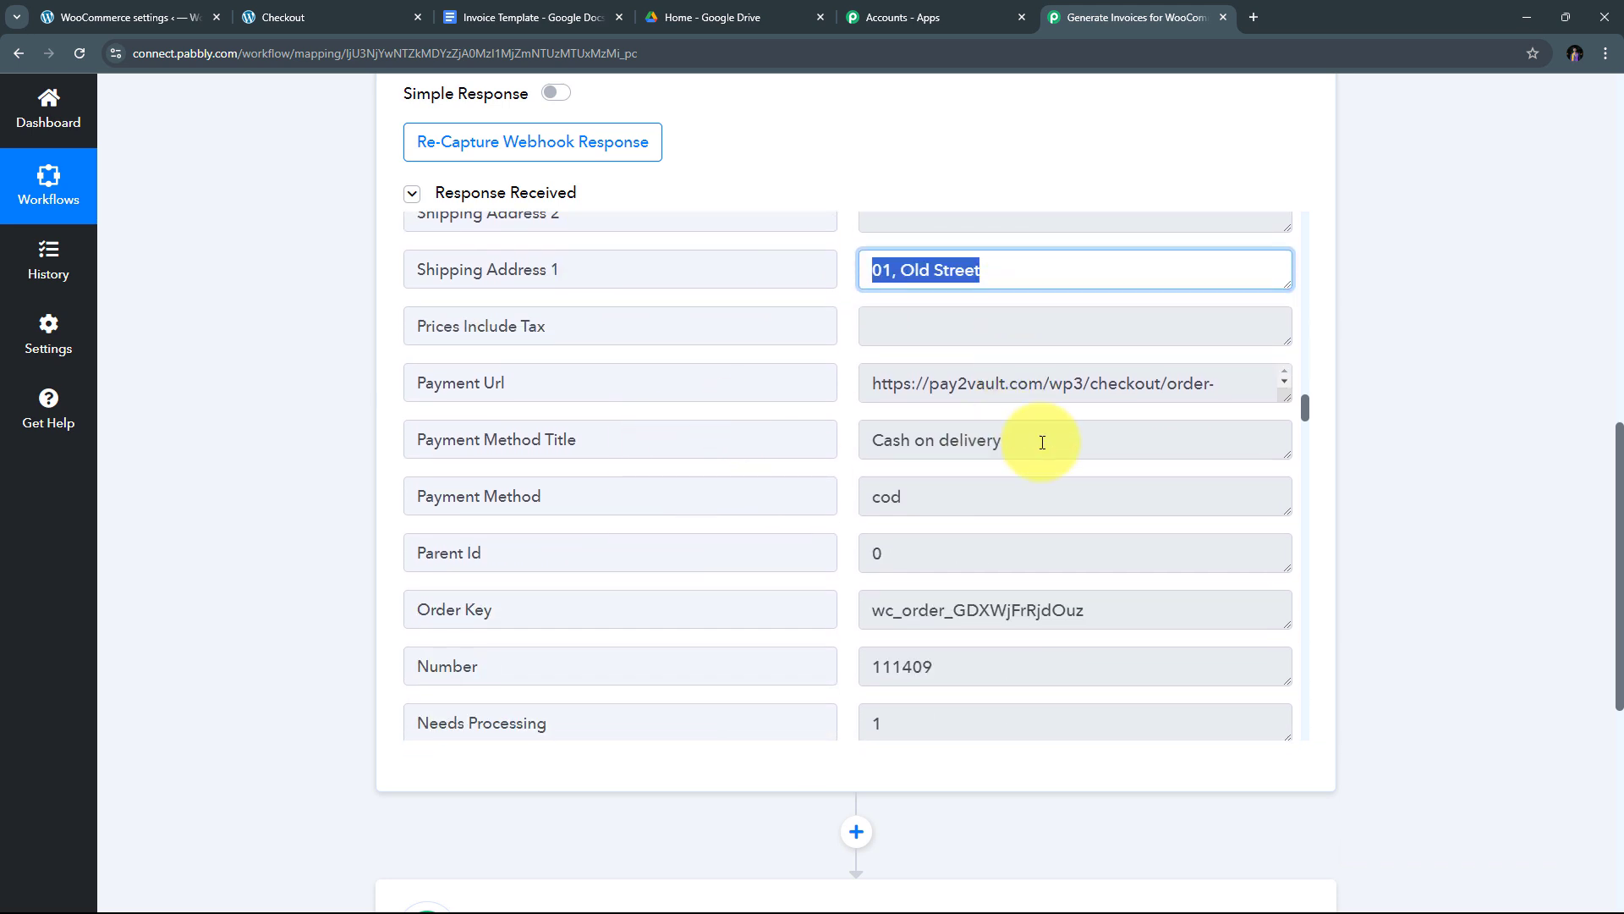
- Enlarge the Line Items value in the captured response and read through the ordered products' data
scroll(1041, 442, down, 6)
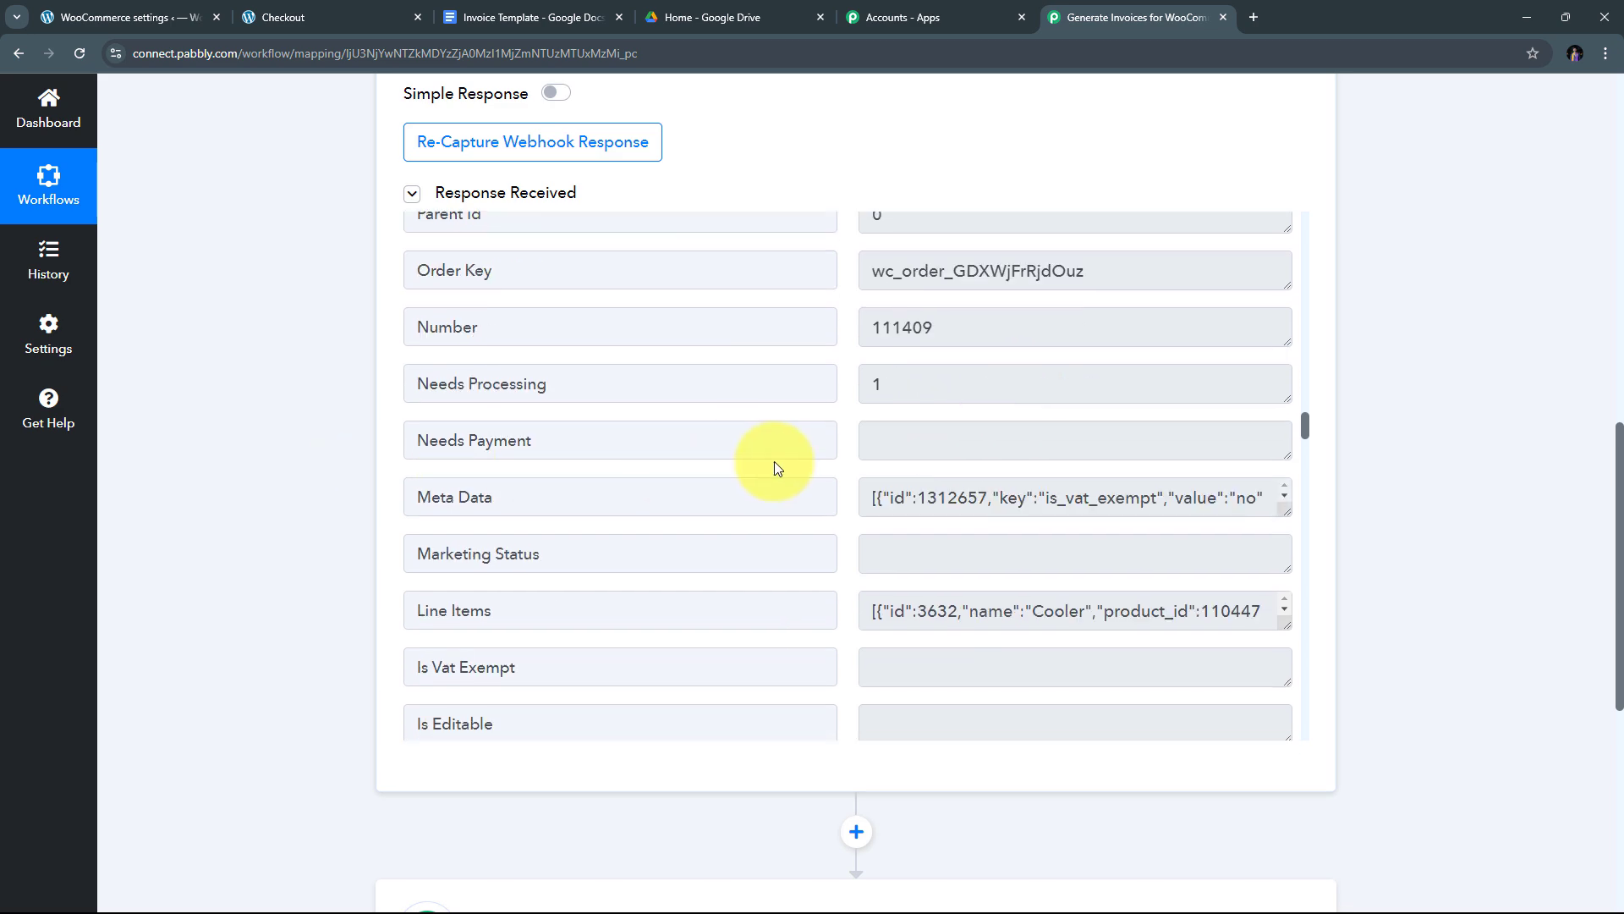
scroll(774, 460, down, 3)
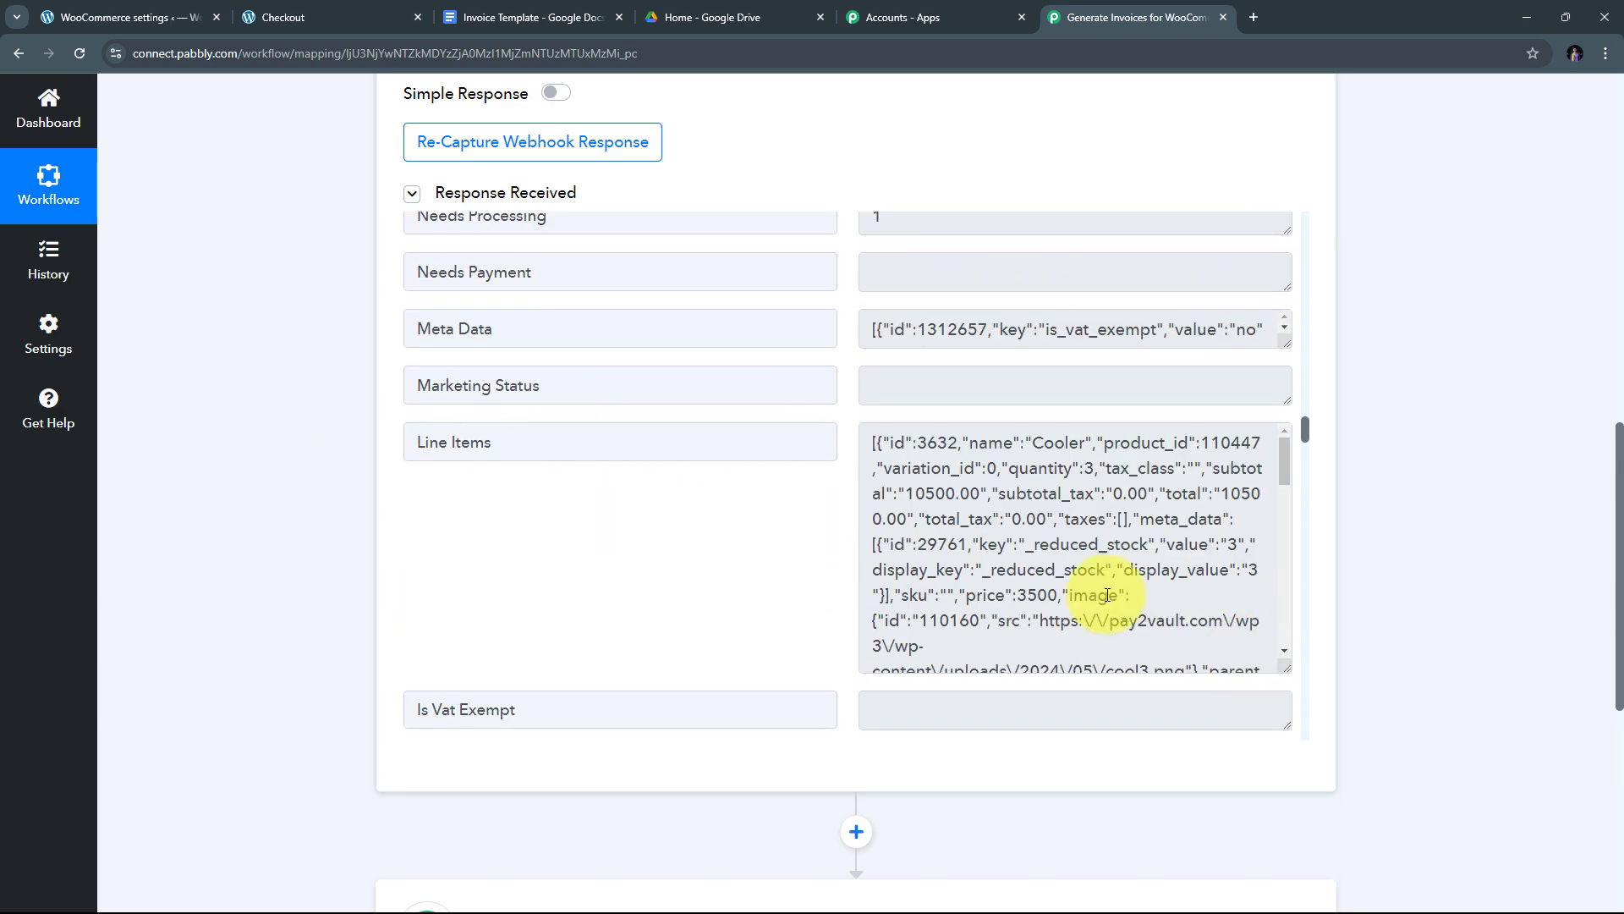
scroll(935, 516, down, 6)
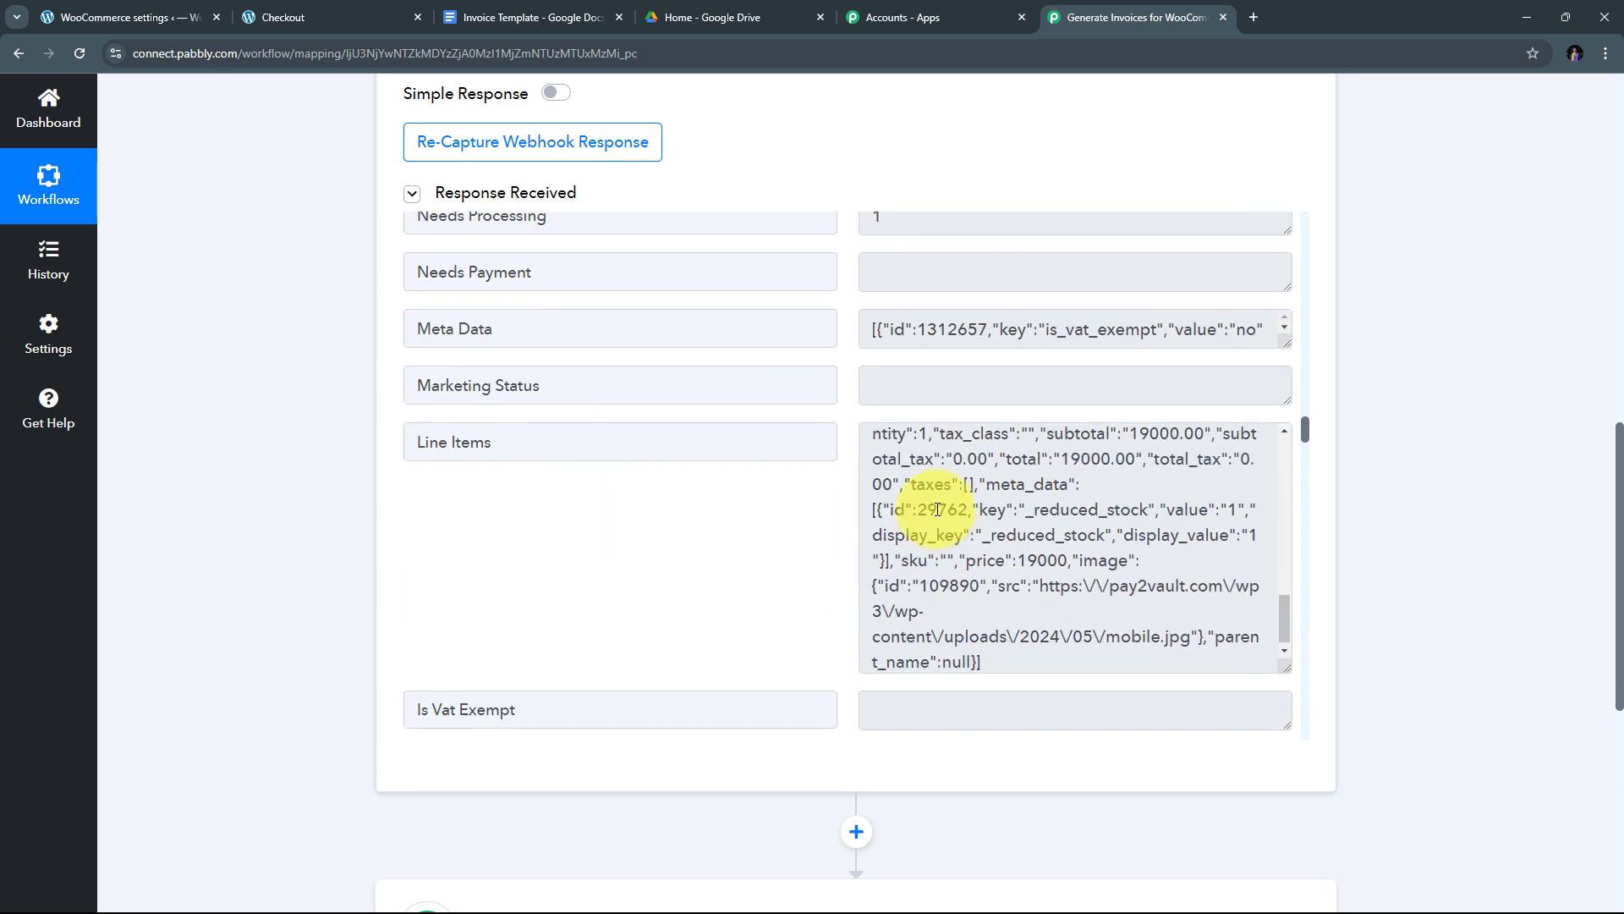
scroll(938, 509, up, 3)
scroll(937, 509, up, 3)
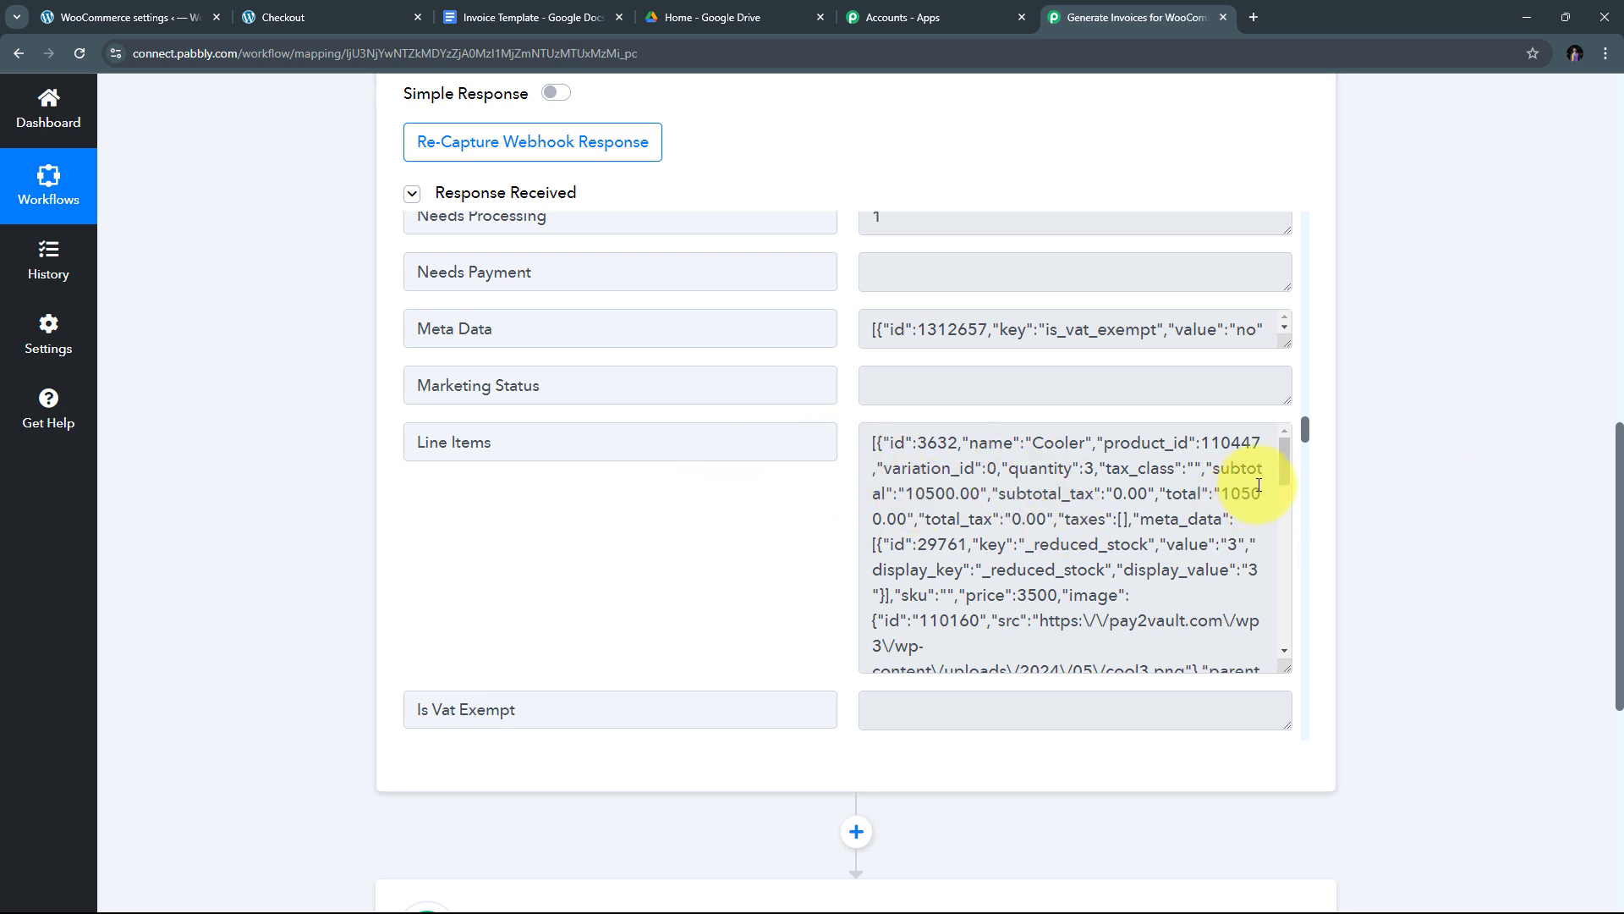
- Set the workflow's second step to Data Transformer (Pabbly) with the Line Itemizer action event and connect it
scroll(1428, 472, down, 5)
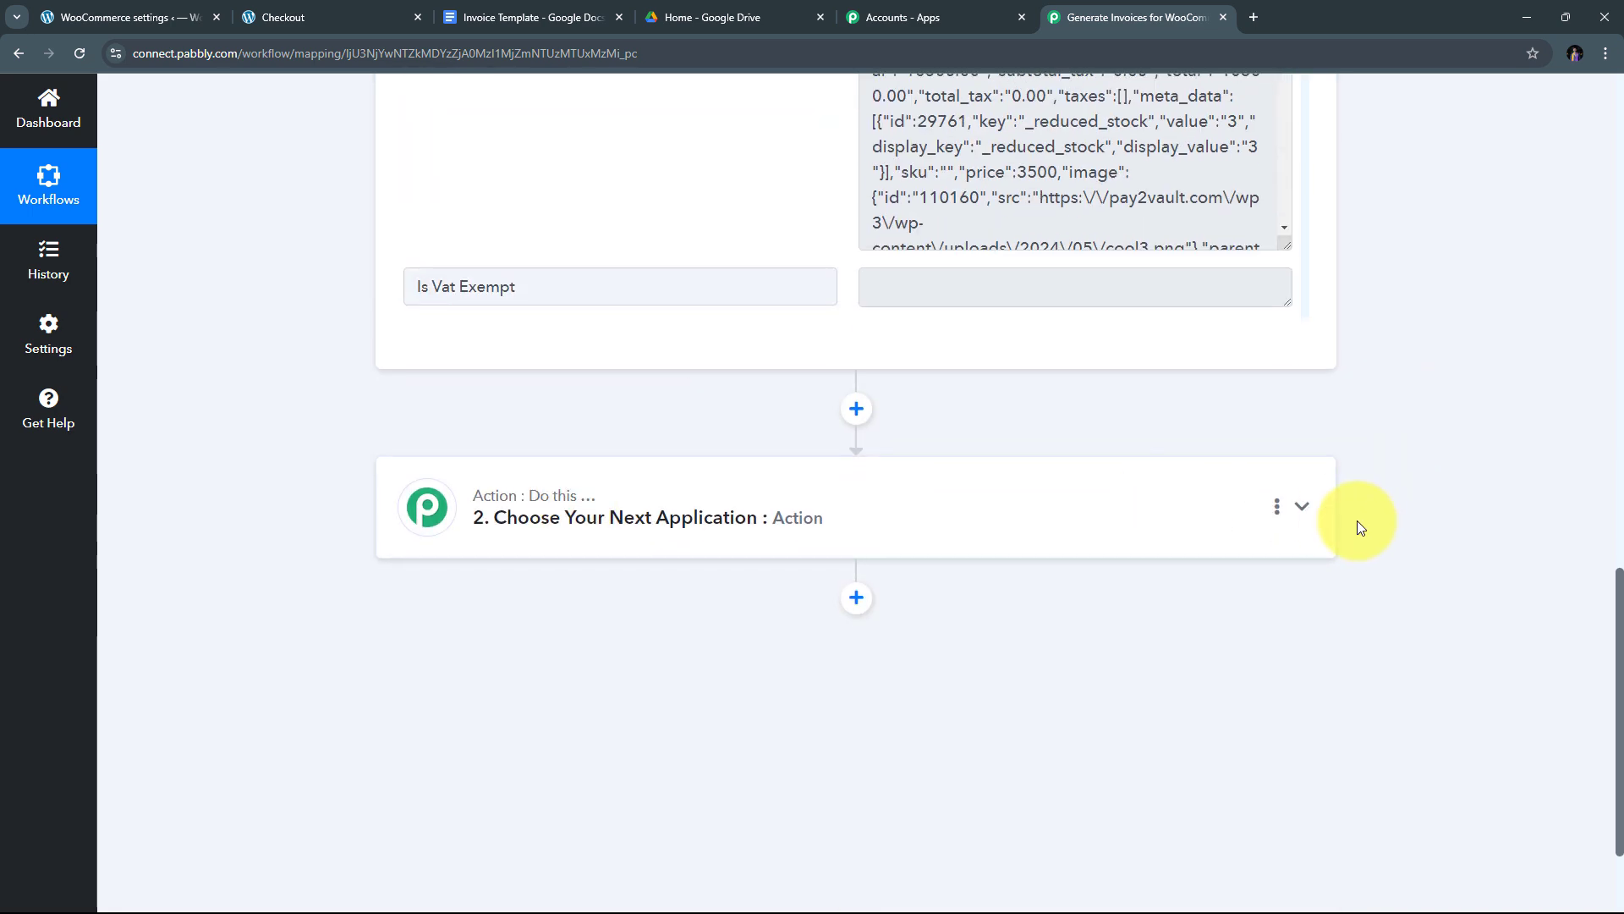
click(1324, 518)
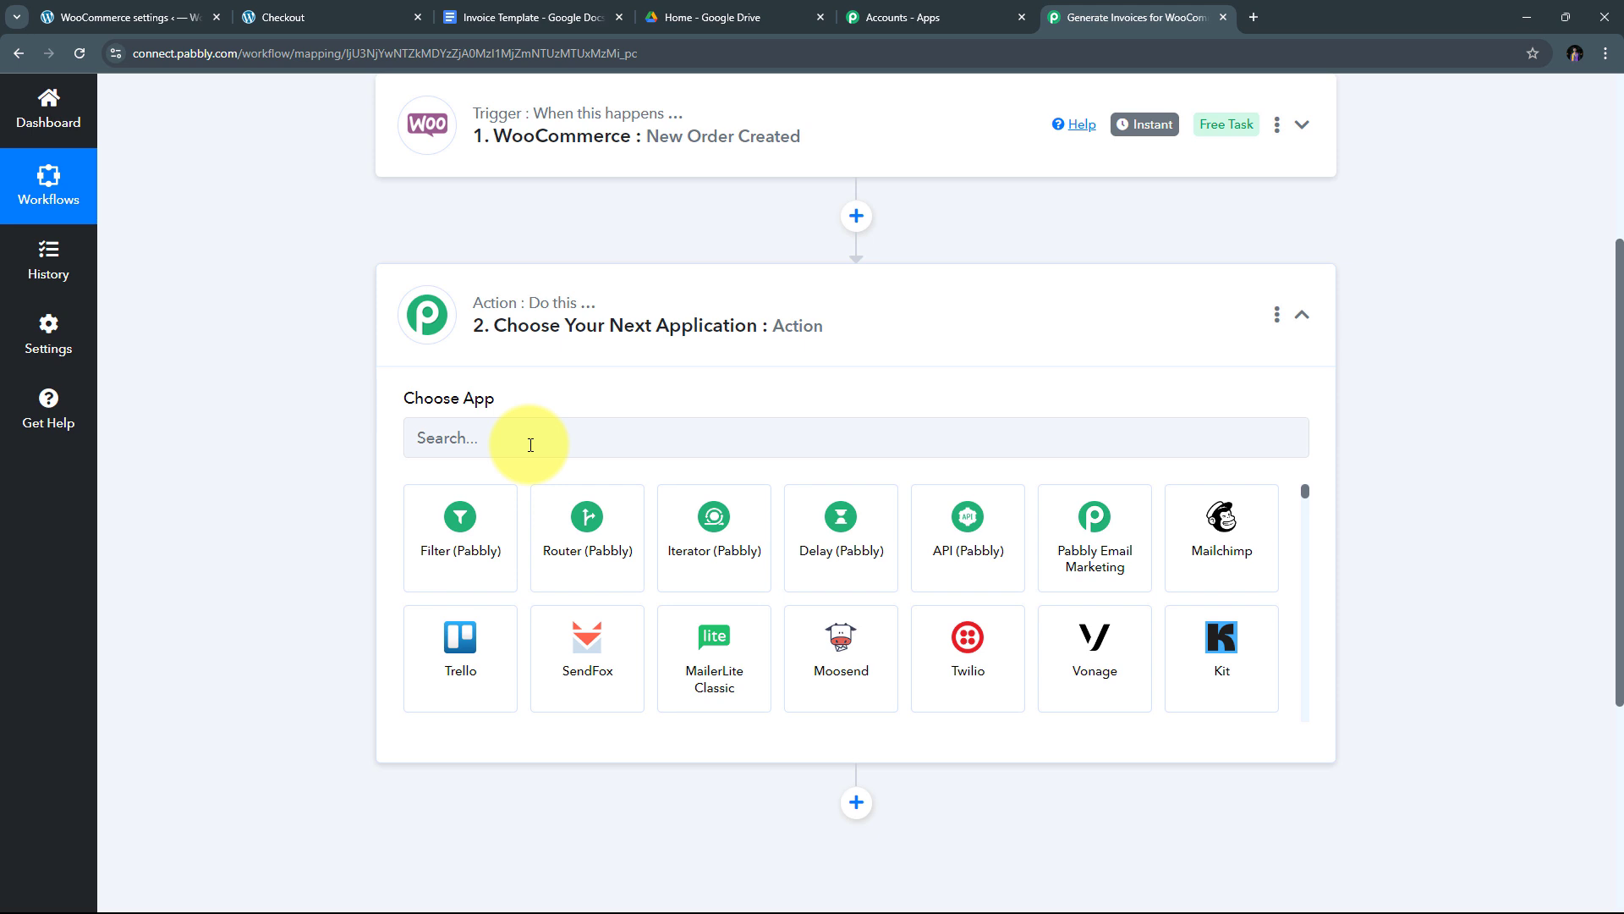
click(530, 445)
text(D)
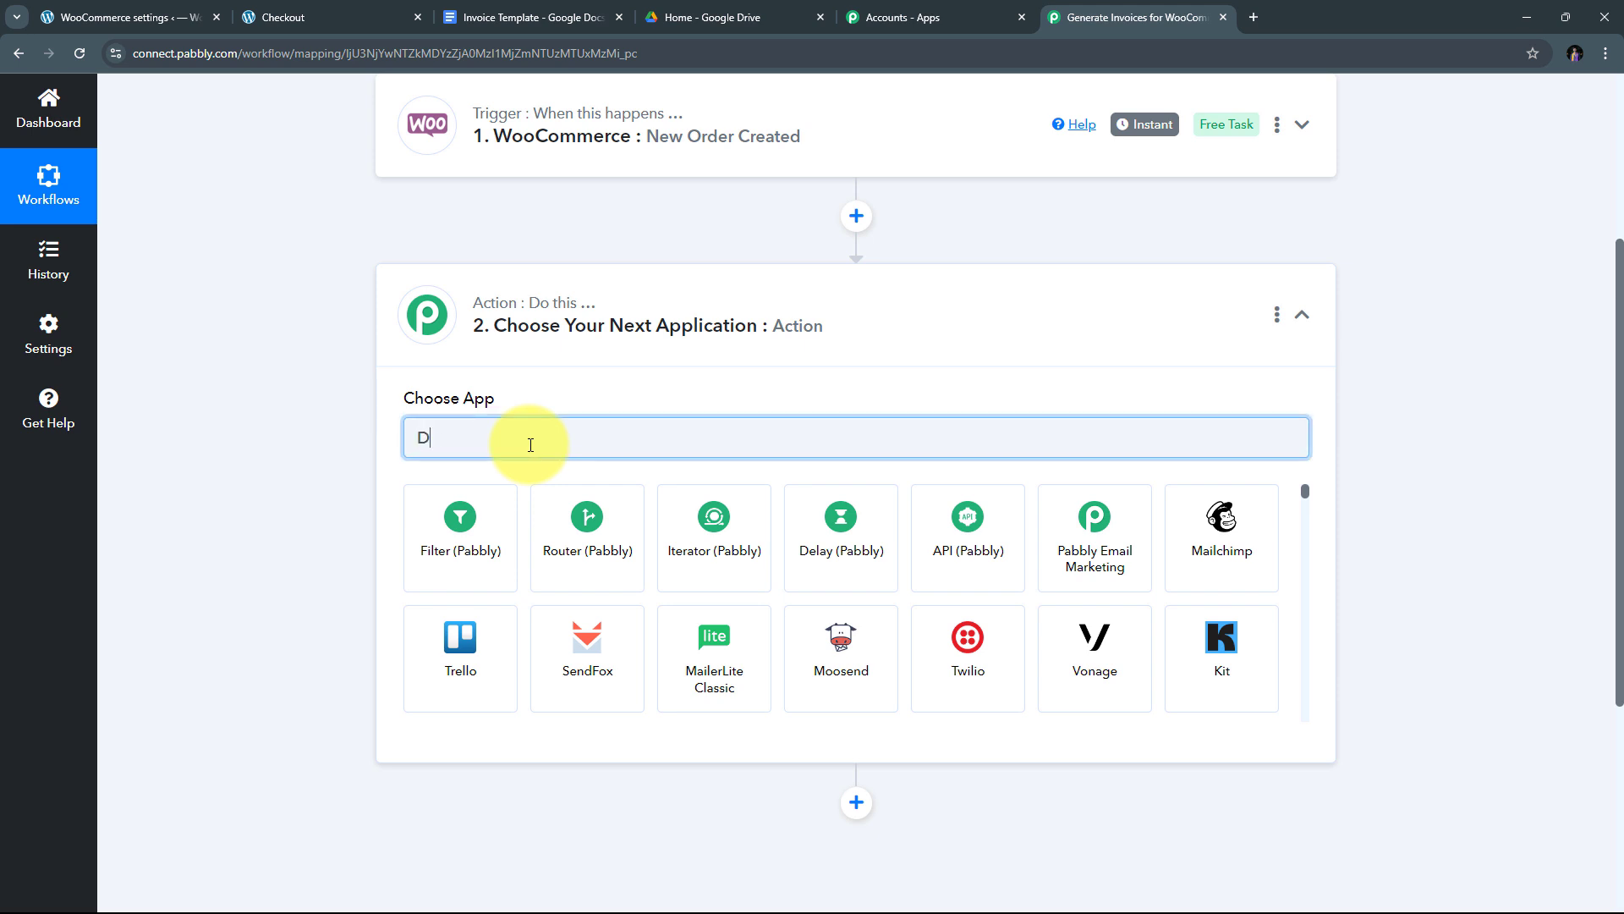
text(ata)
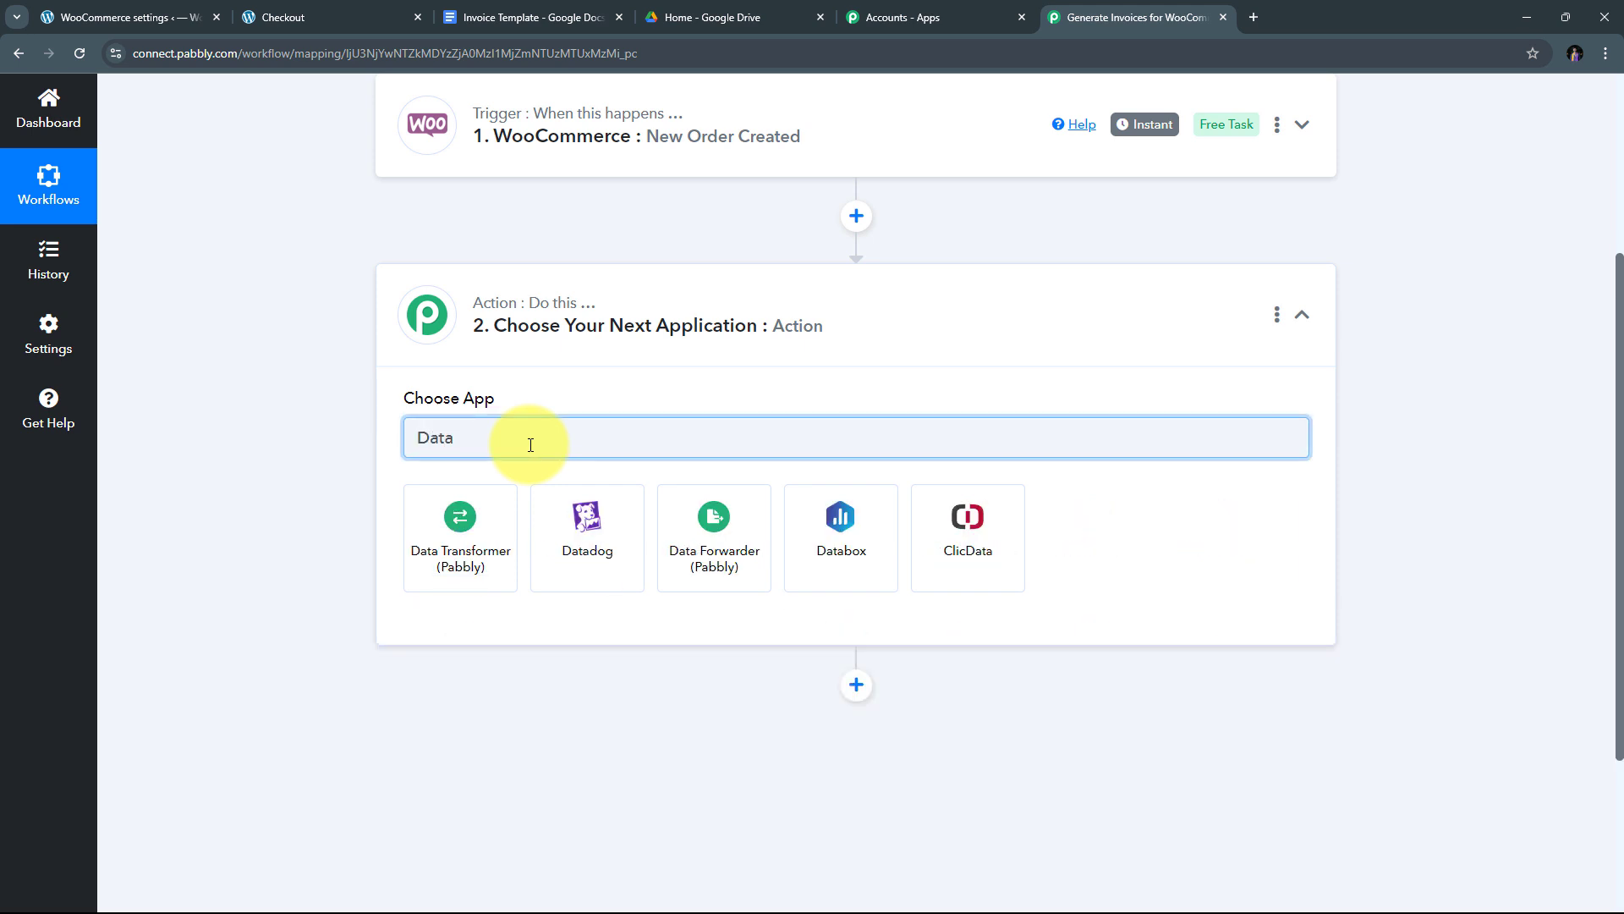
click(468, 548)
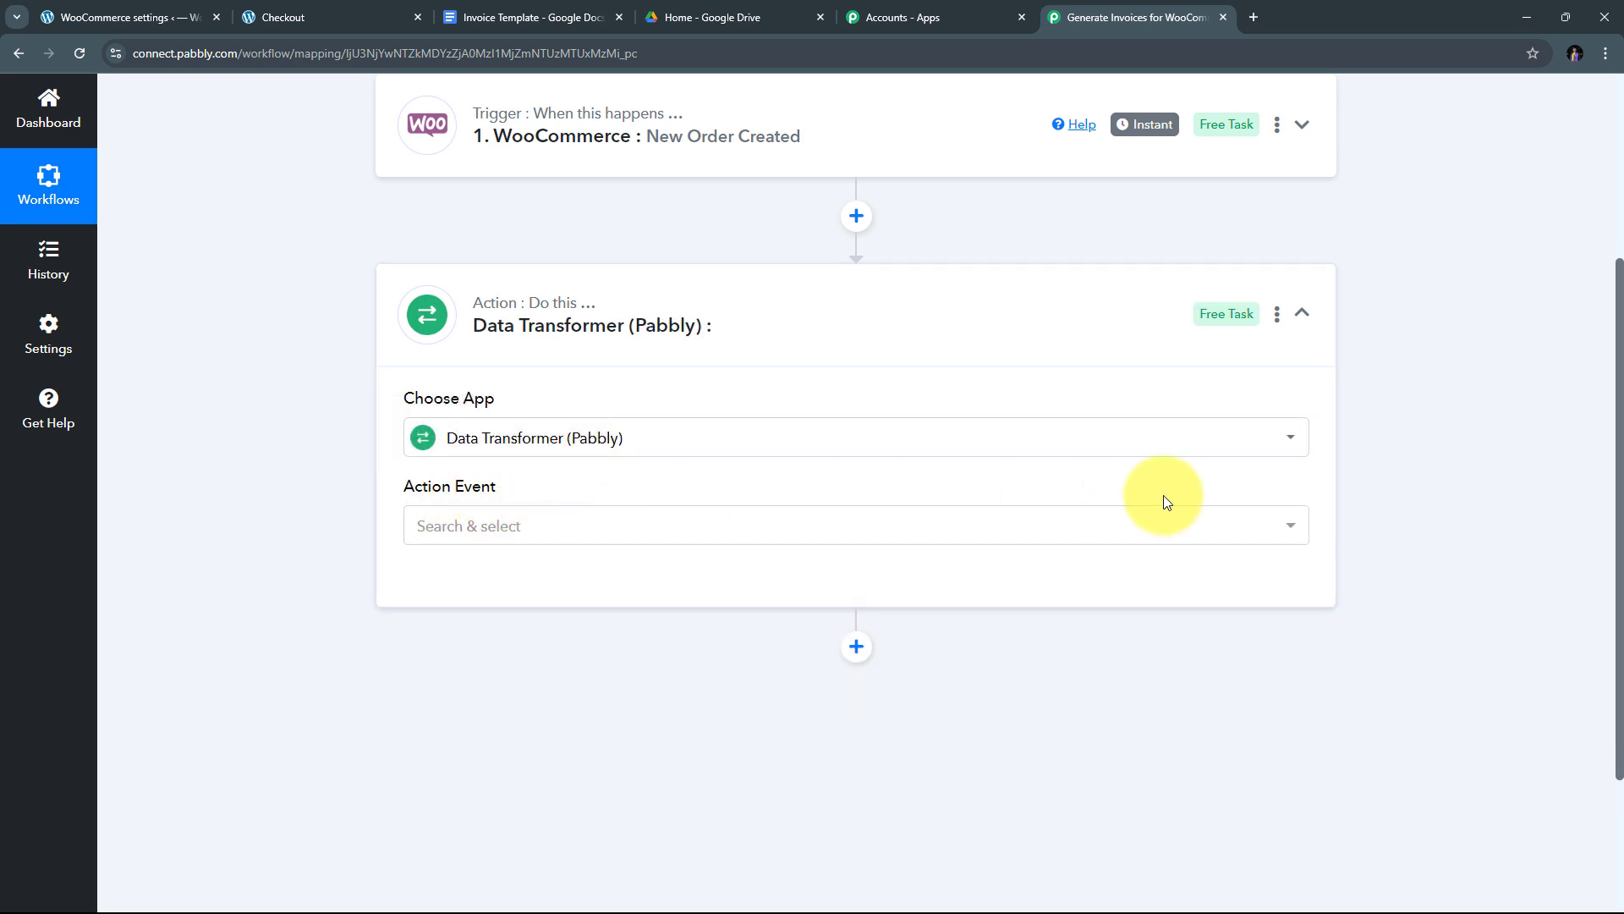
click(1037, 530)
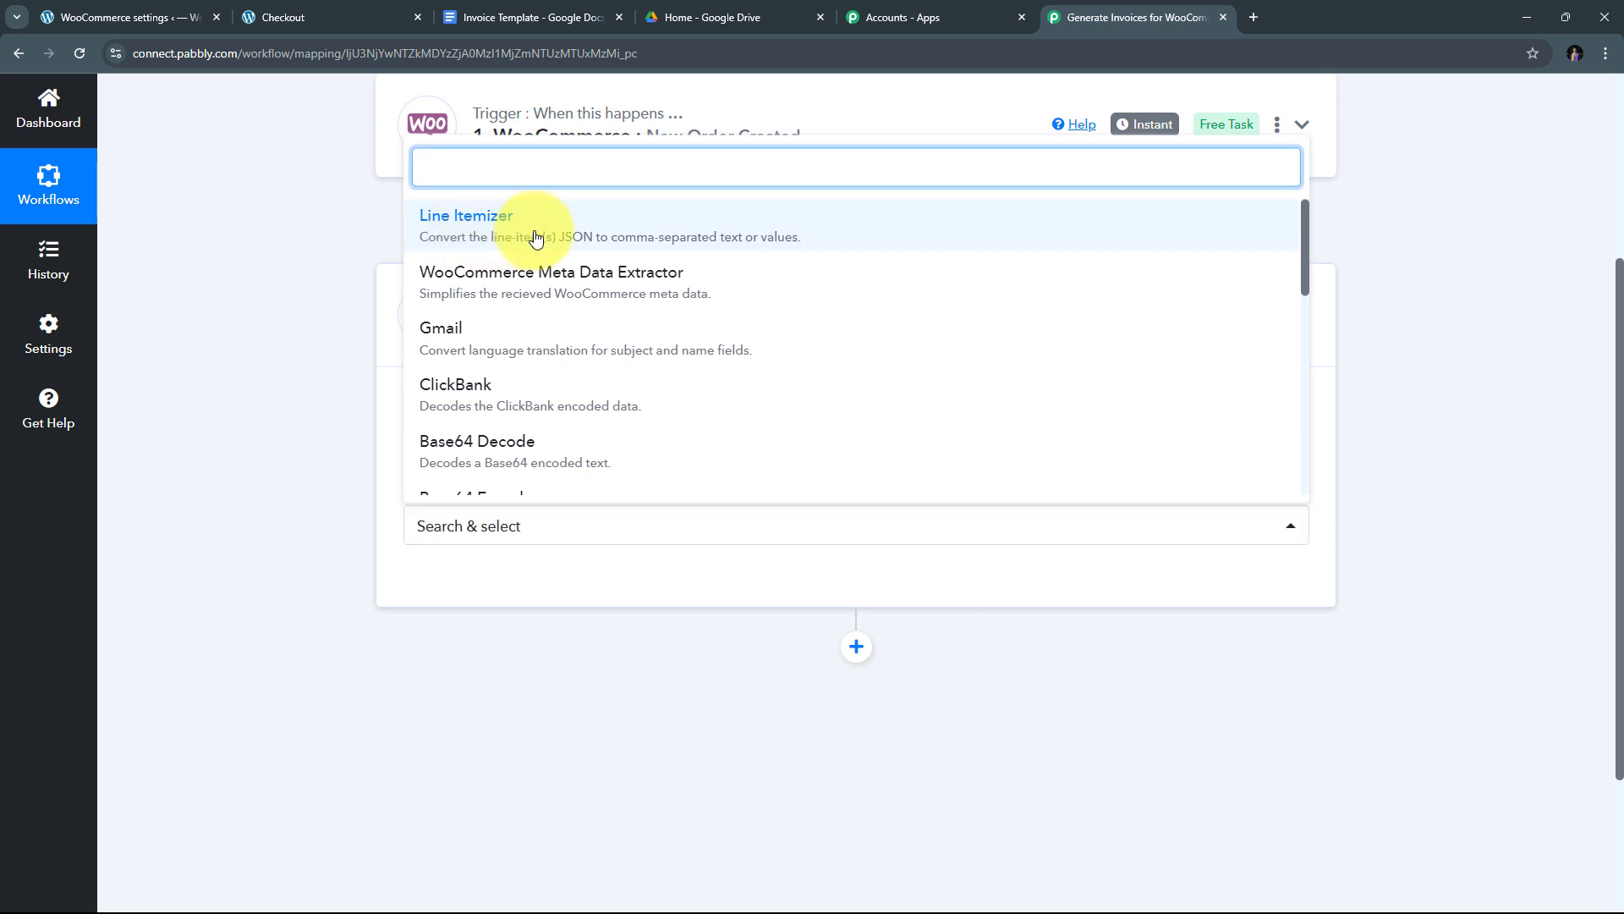
click(617, 243)
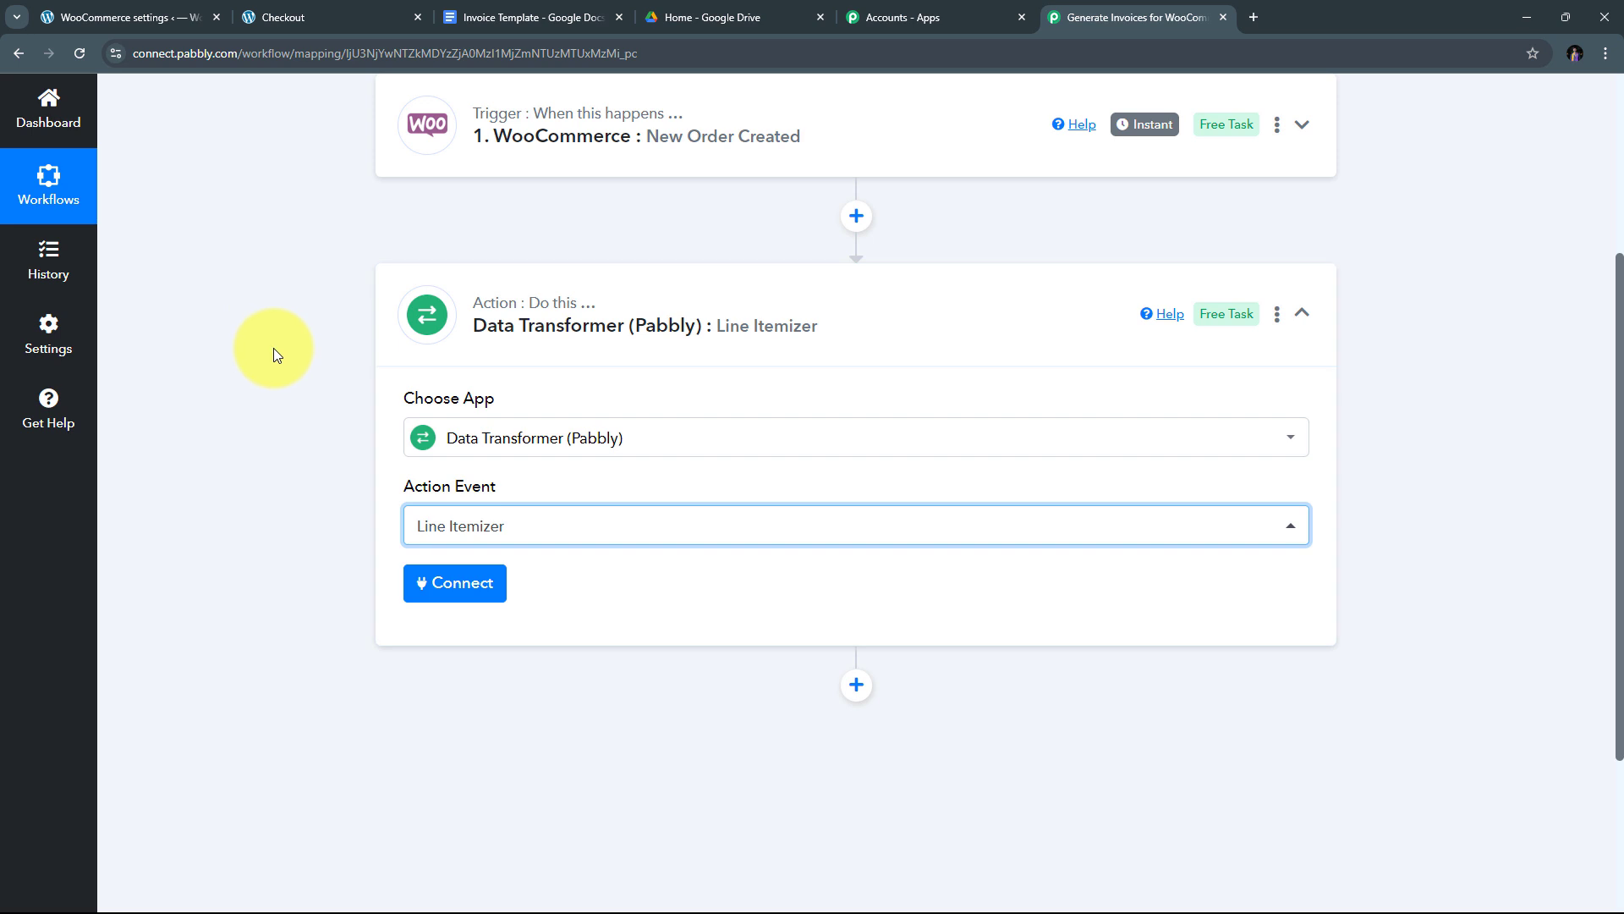
click(463, 584)
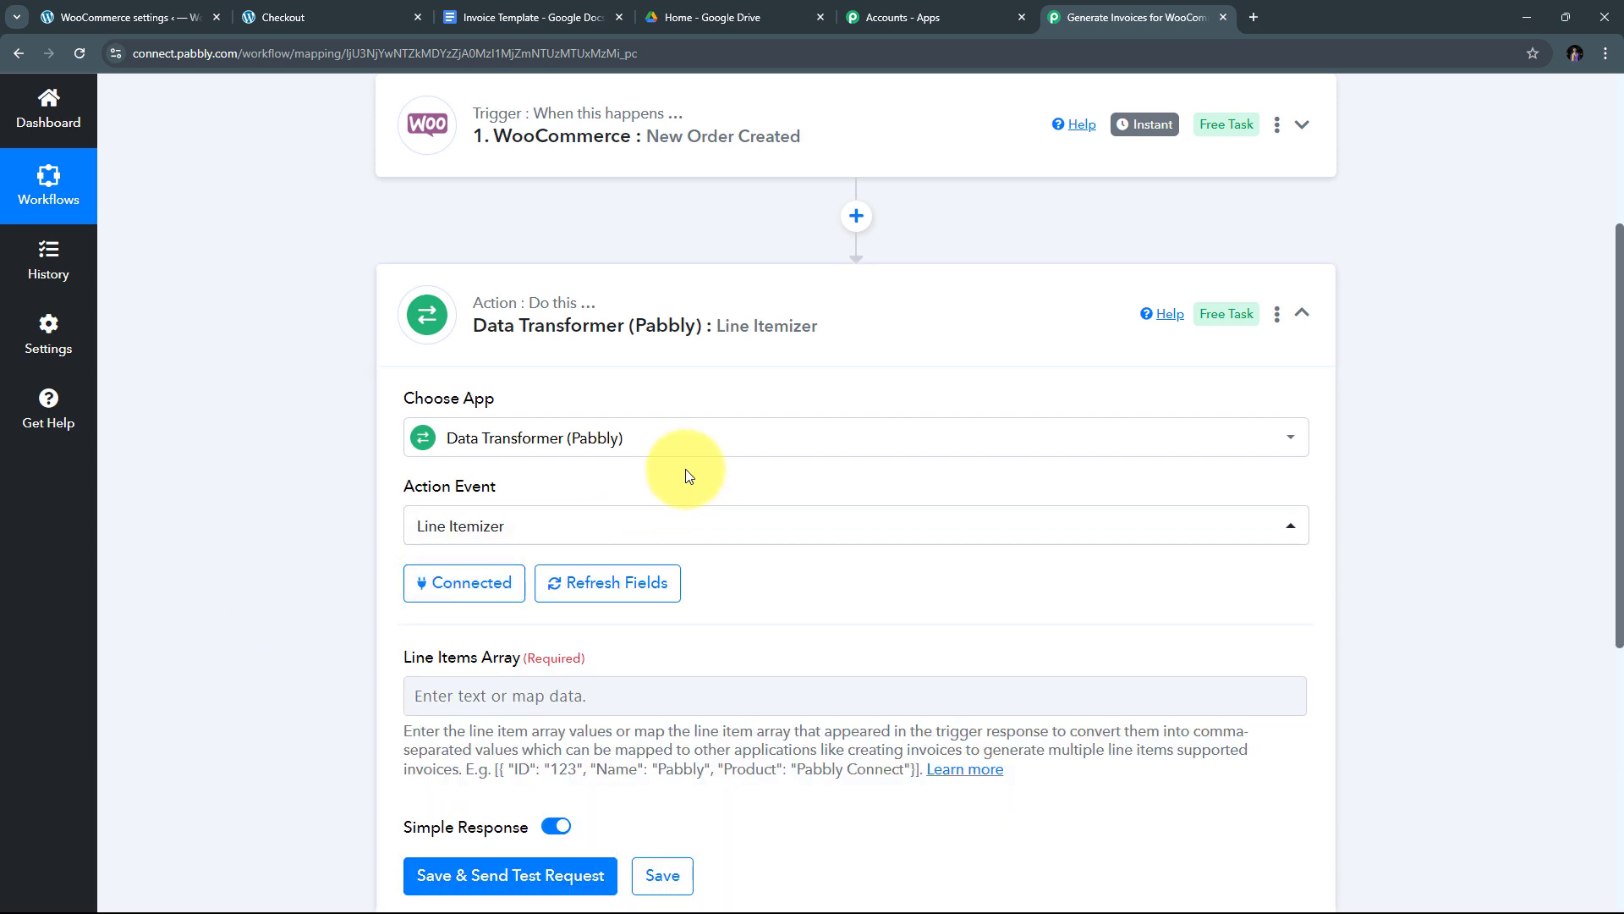
- Map the Line Items value from the WooCommerce New Order Created response into the Line Items Array field
scroll(597, 439, down, 1)
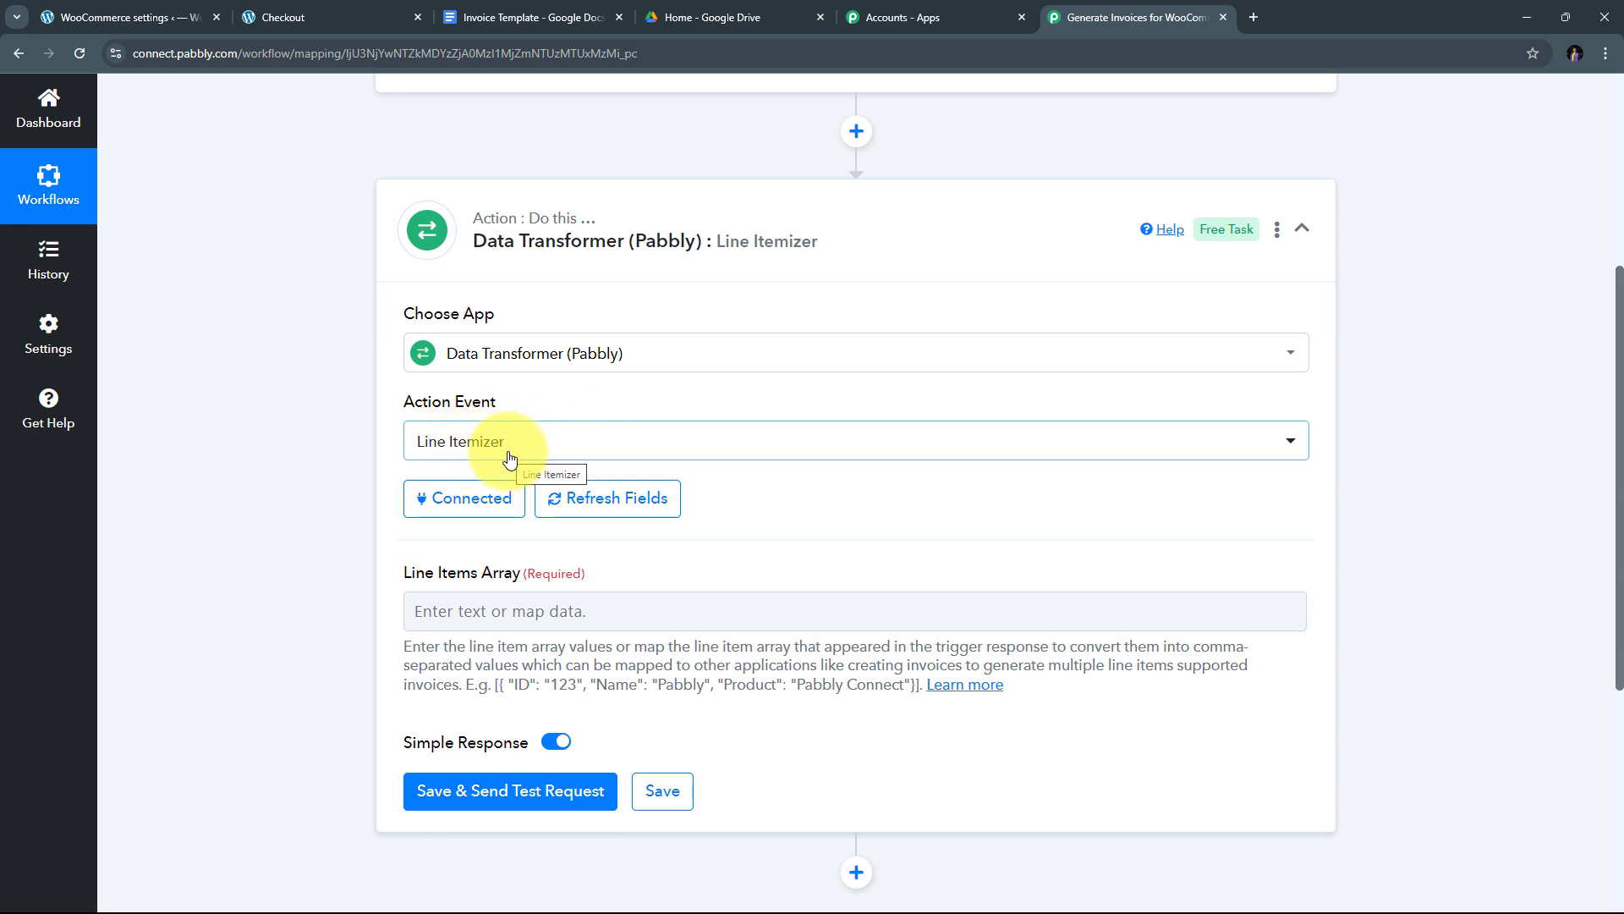
scroll(777, 471, down, 2)
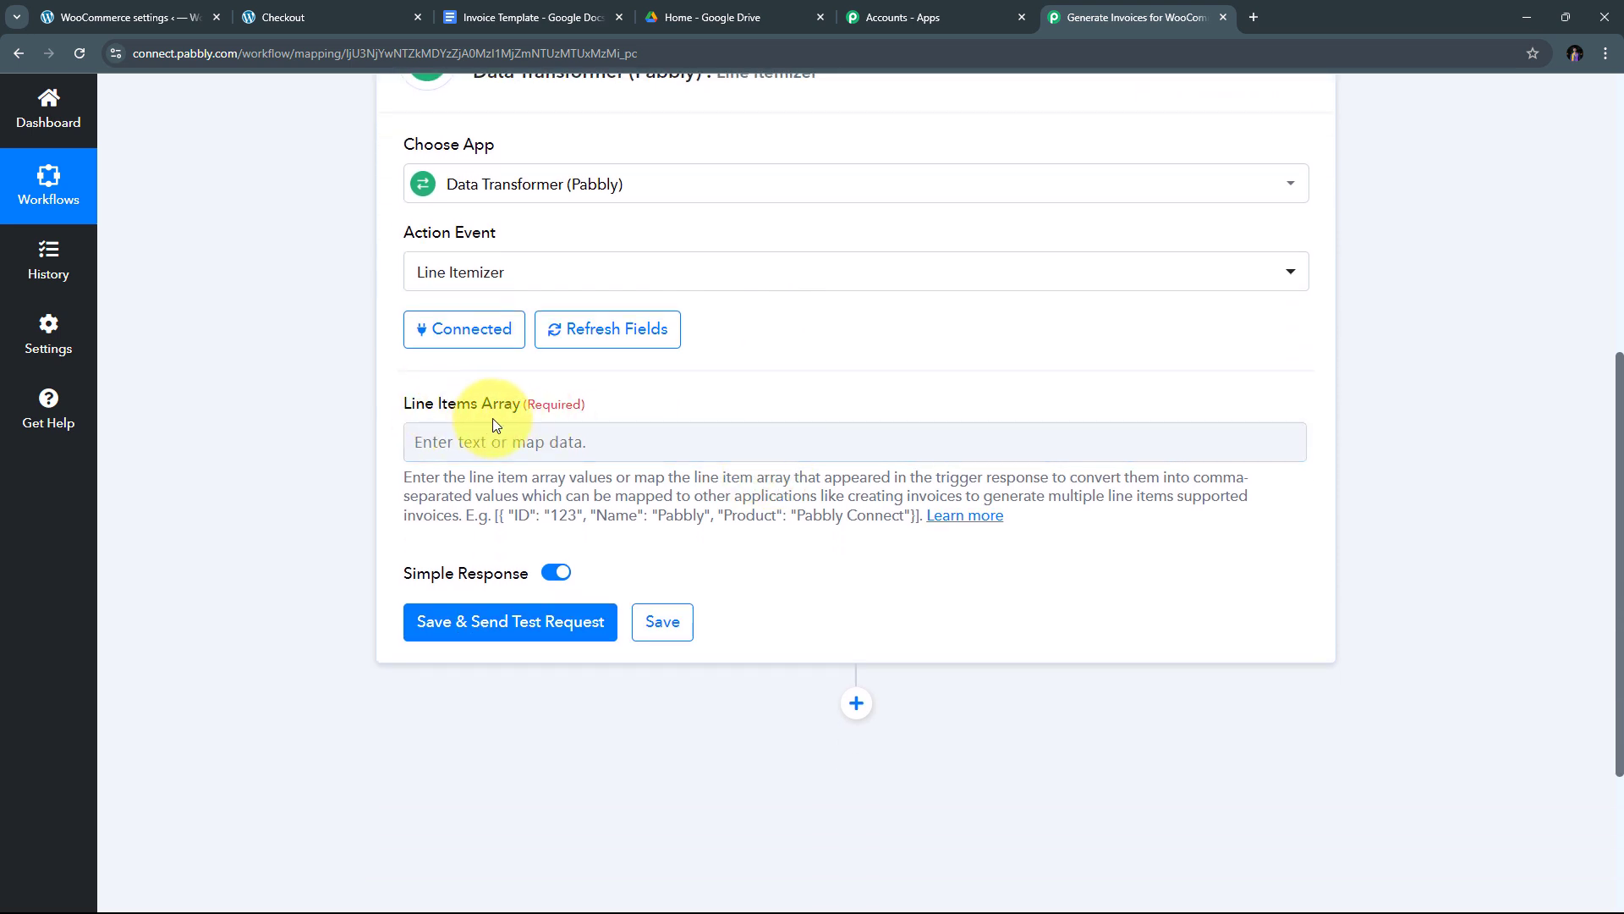
click(453, 438)
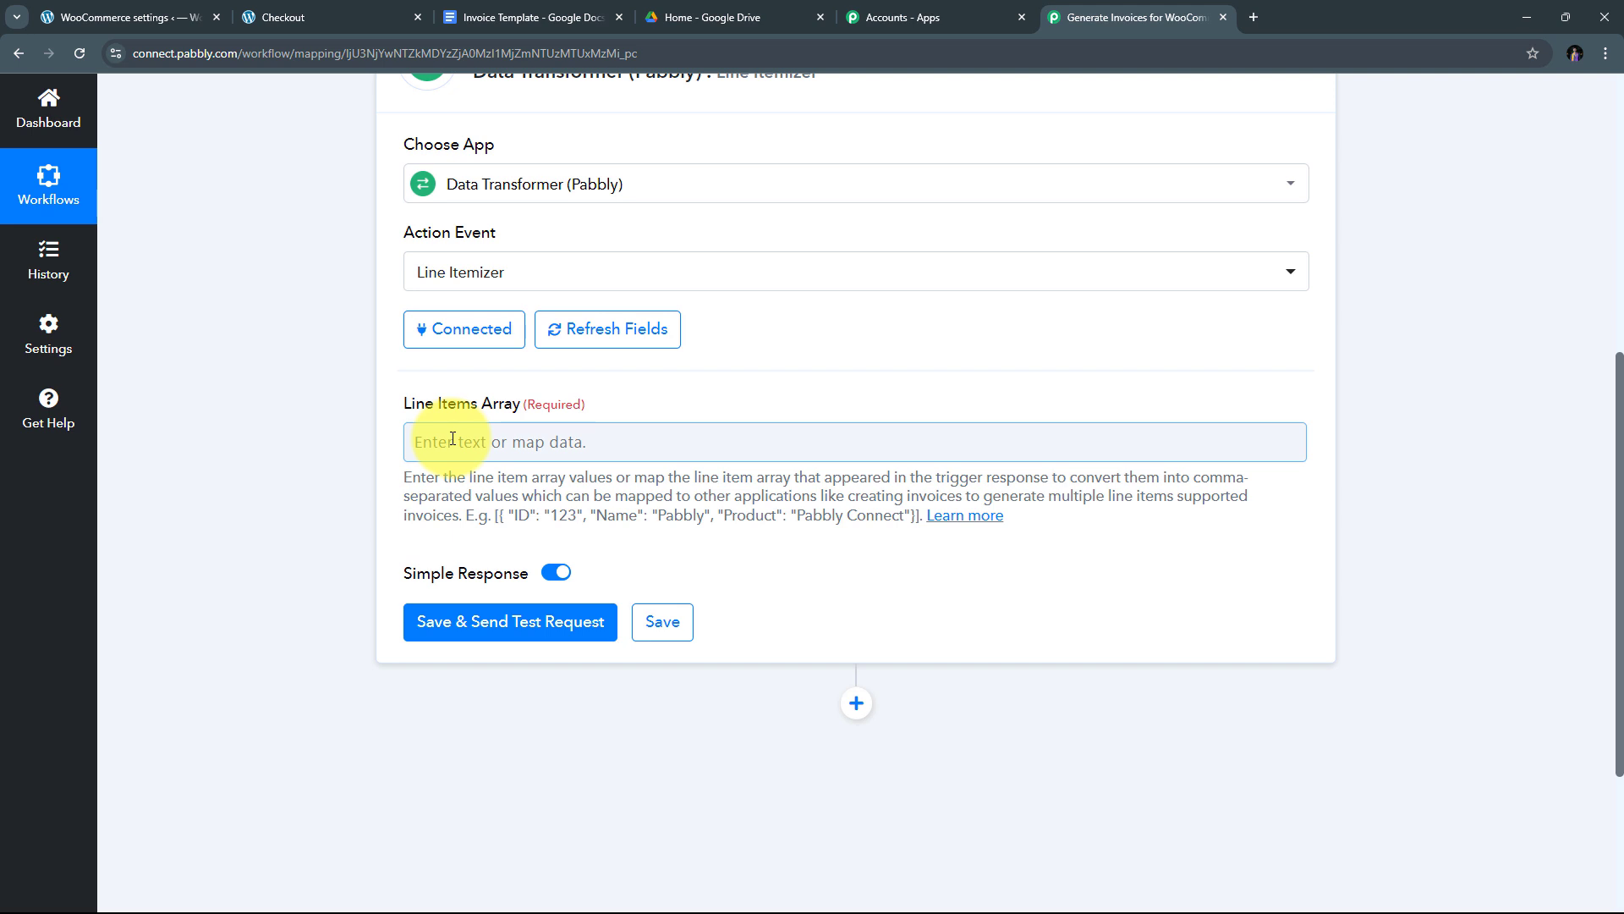
click(452, 440)
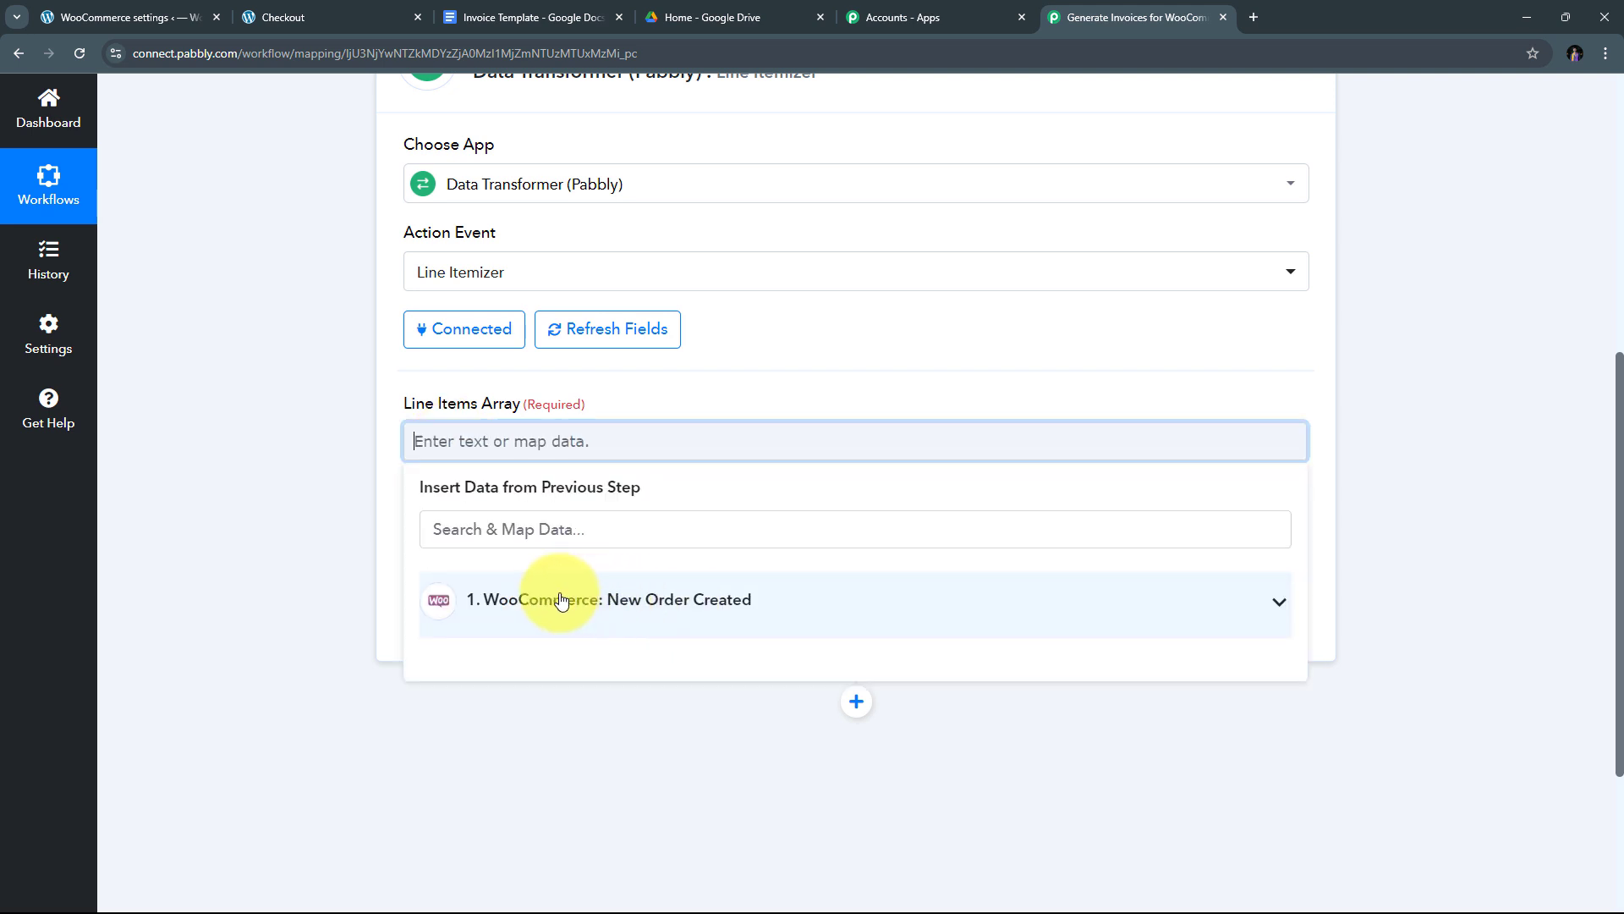
click(713, 609)
scroll(779, 634, down, 15)
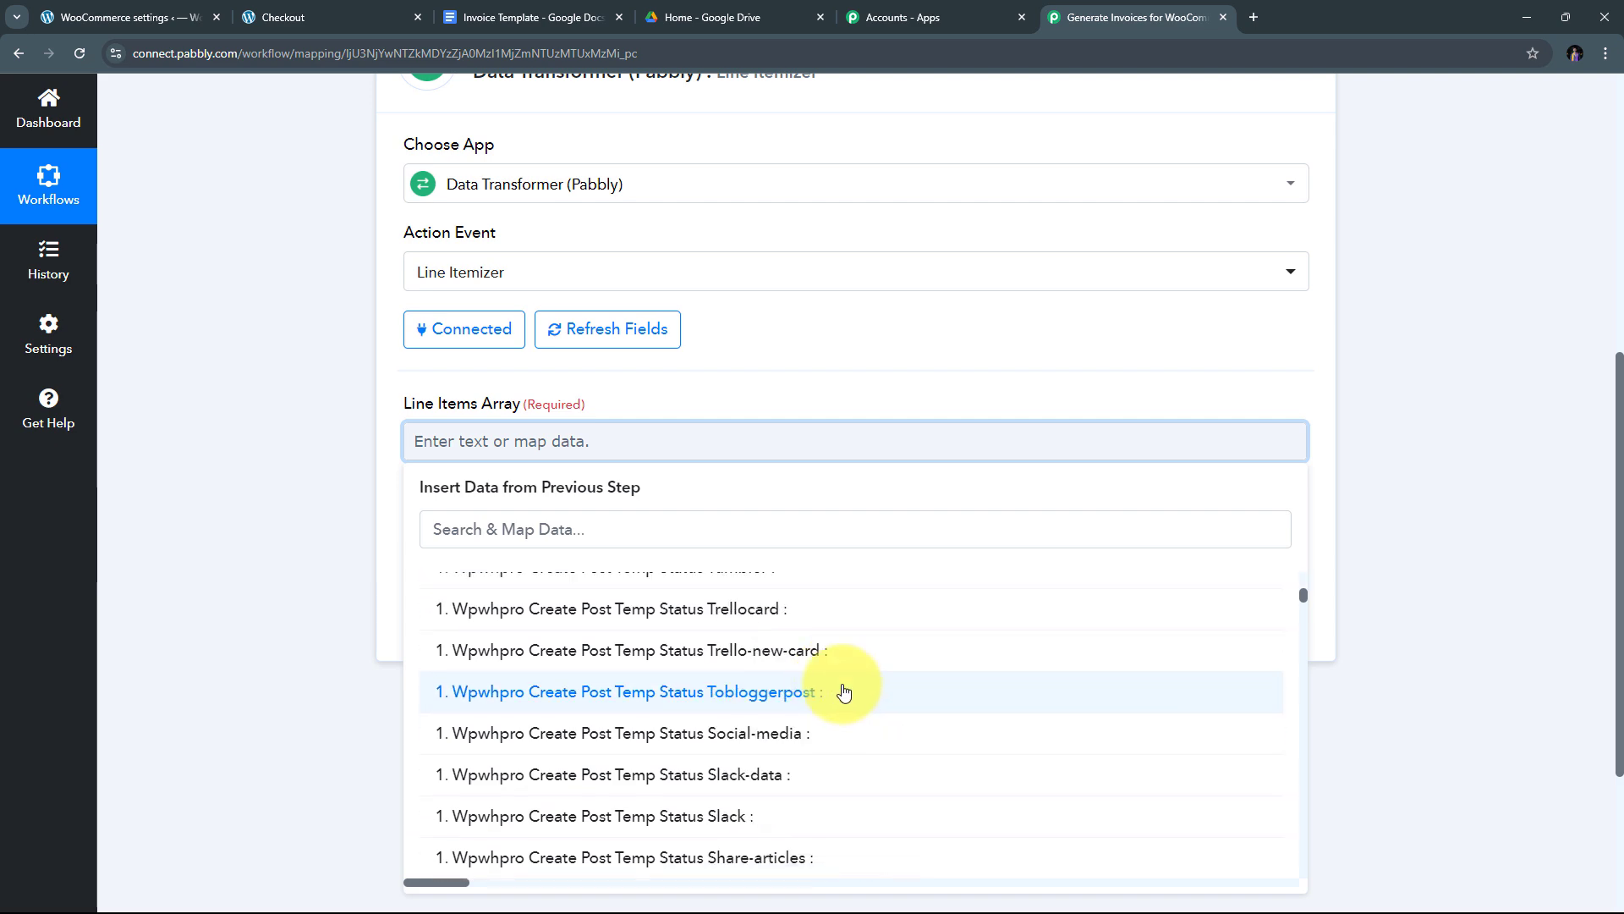
scroll(733, 739, down, 1)
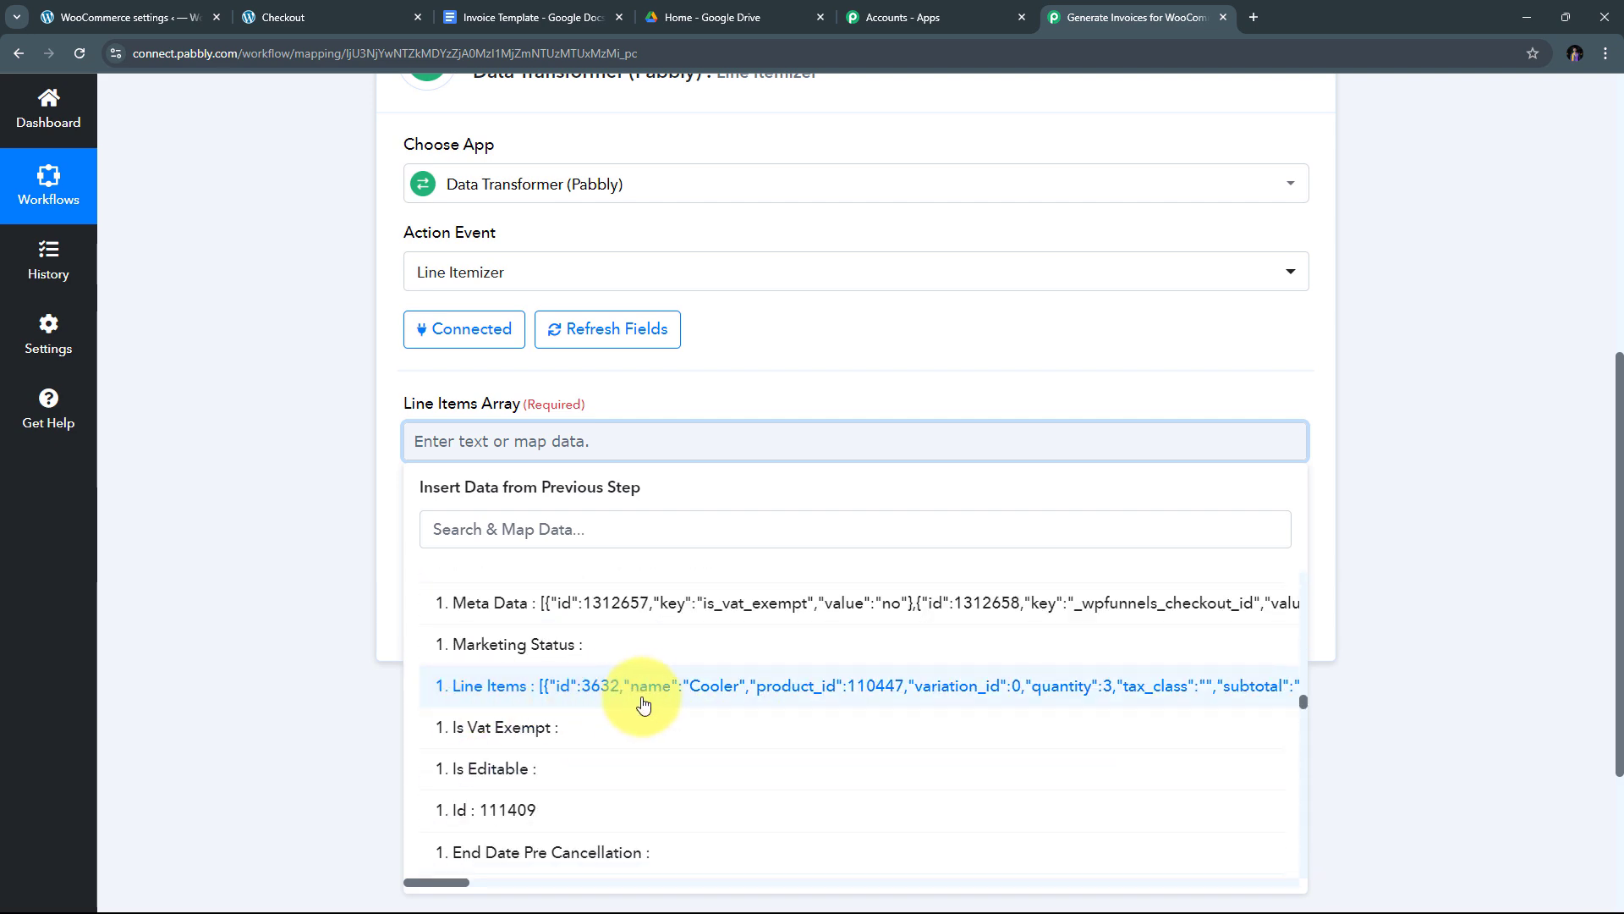
click(668, 687)
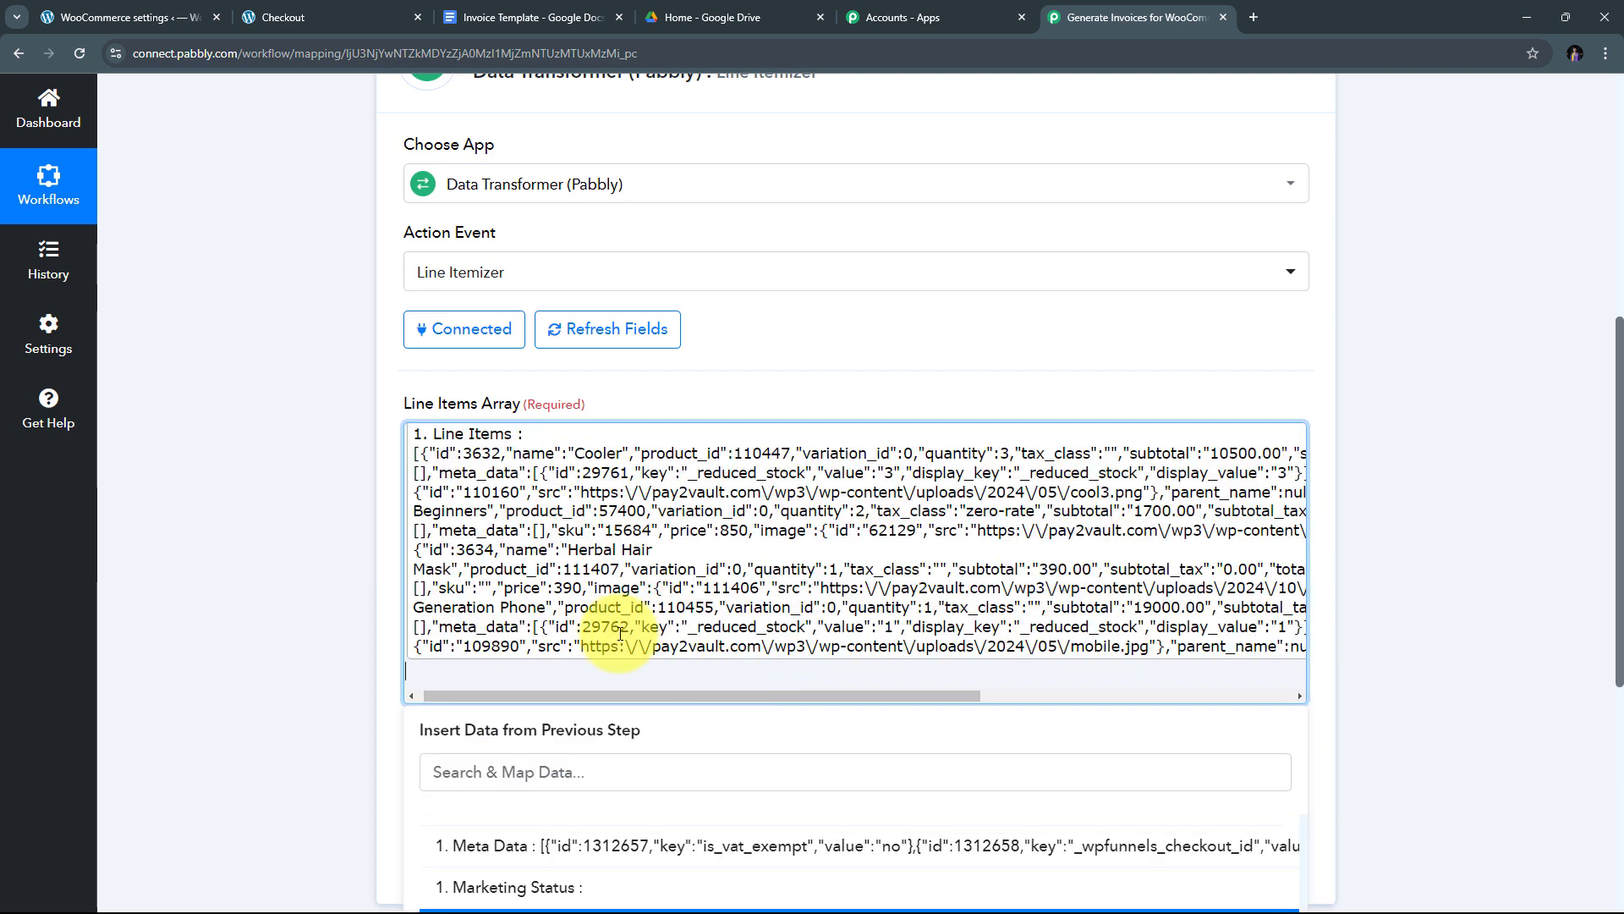
click(243, 475)
- Save the Line Itemizer step and send its test request
scroll(939, 457, down, 1)
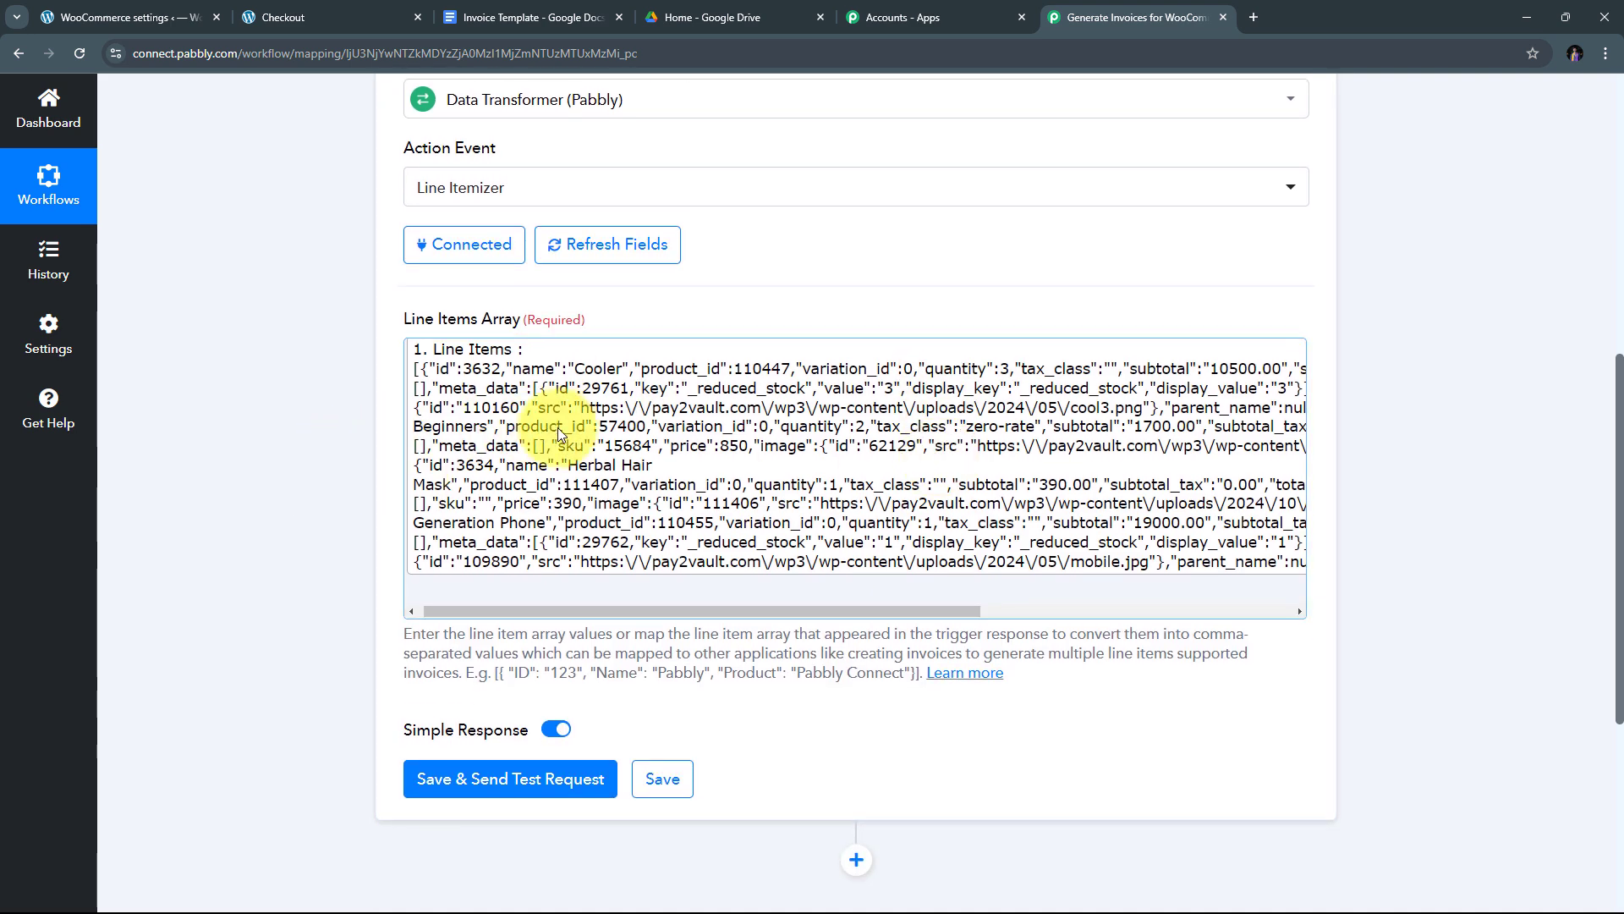
scroll(566, 428, down, 2)
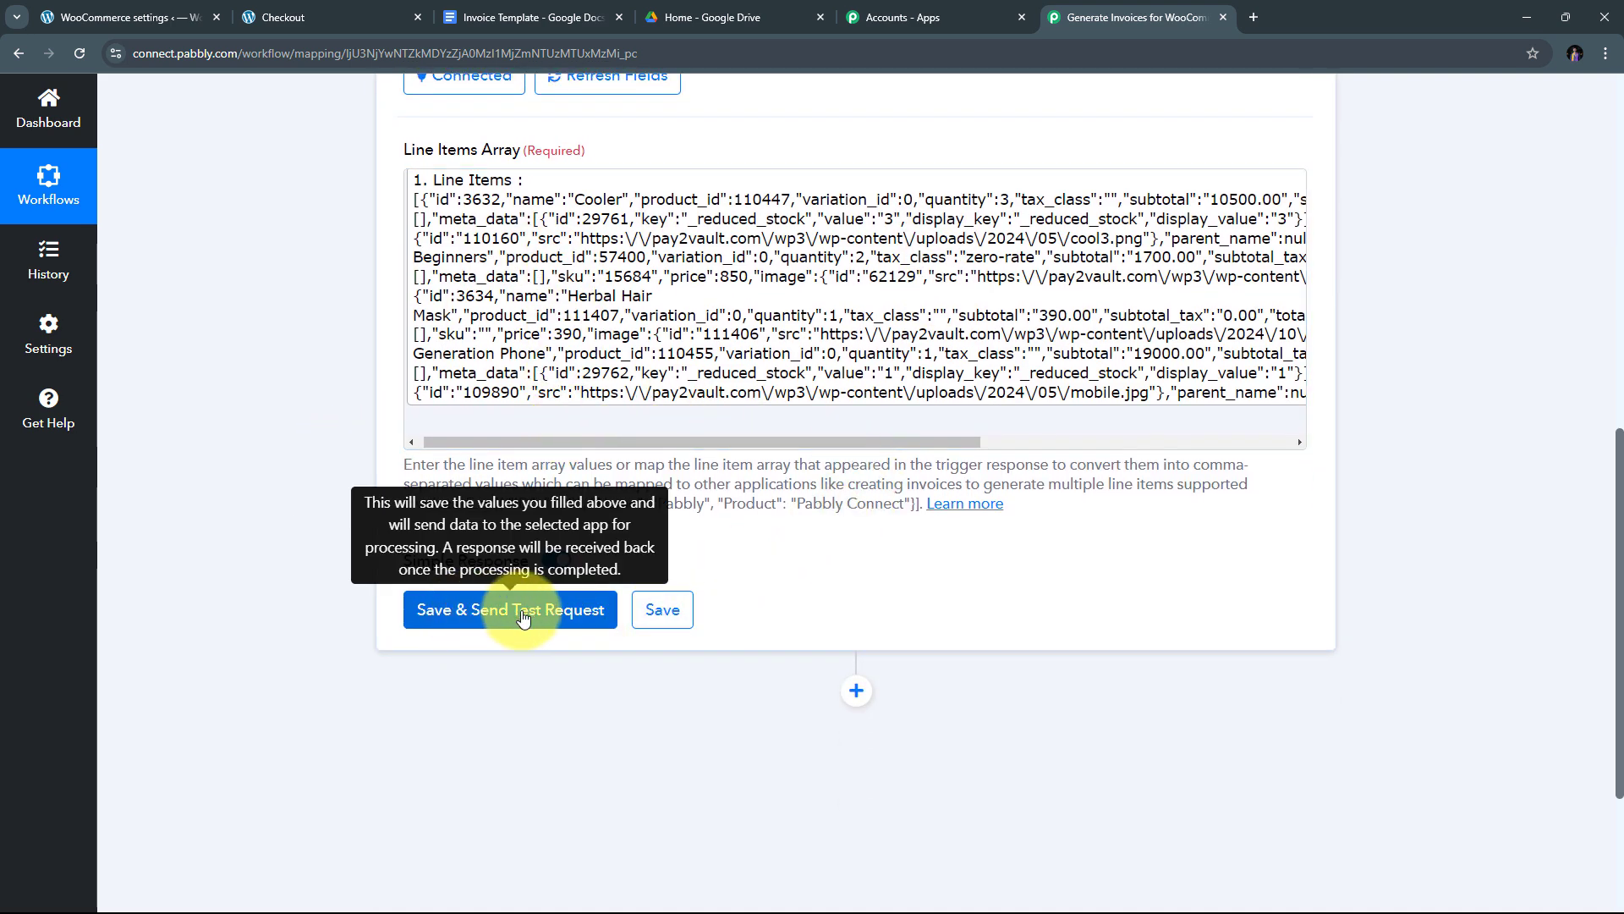
click(522, 610)
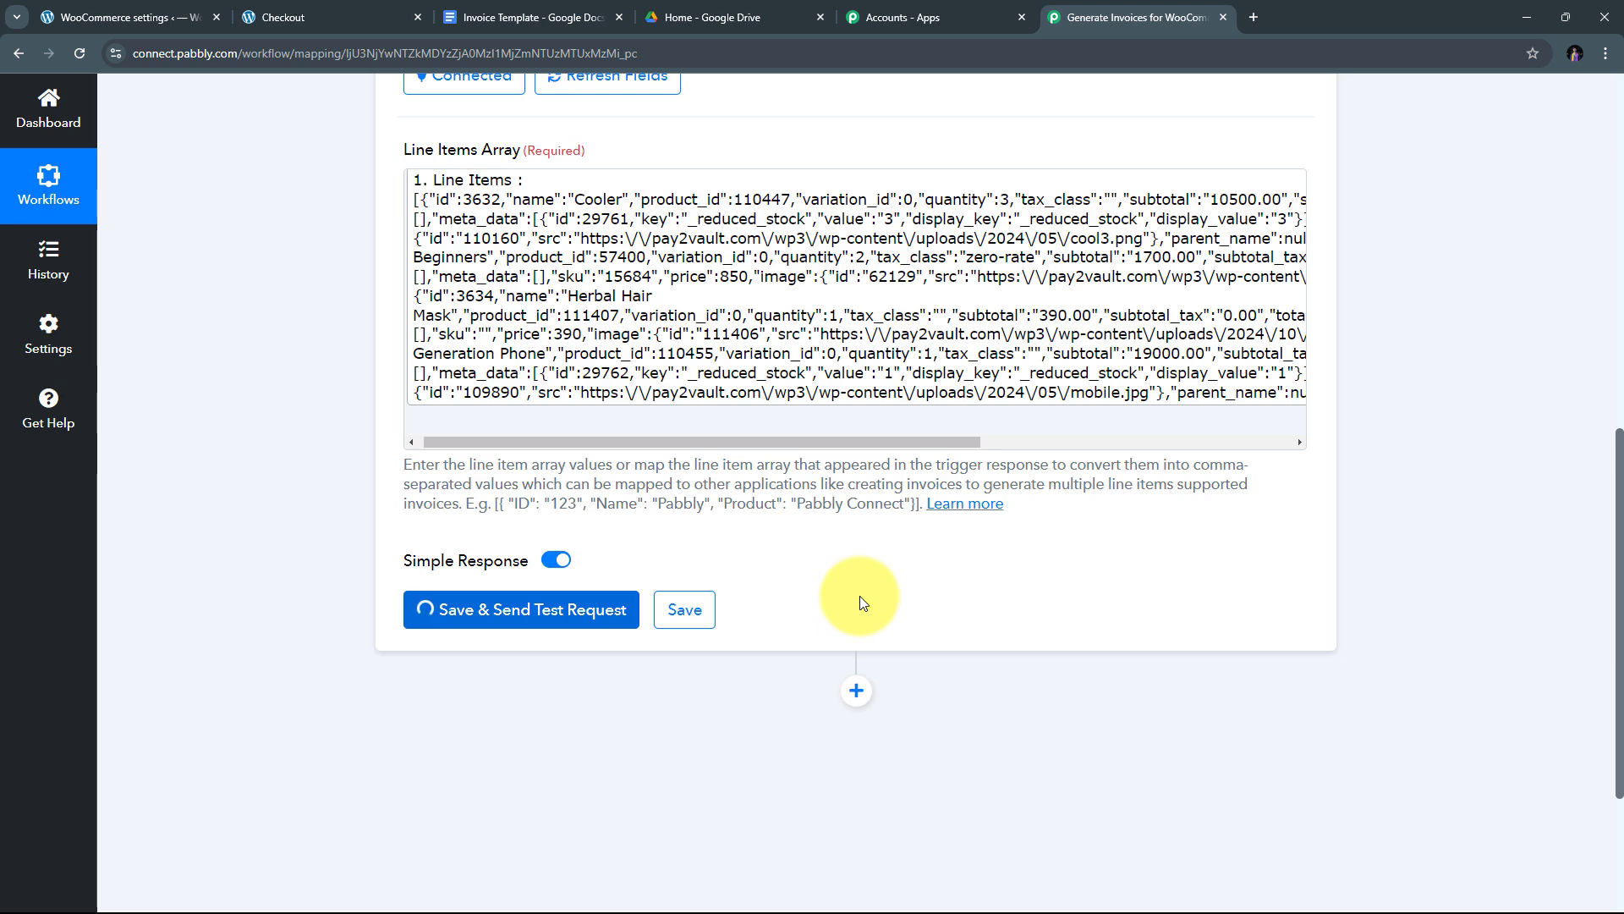
- Look through the Line Itemizer response from the Id row to the image fields and select the Id value
scroll(1454, 536, down, 4)
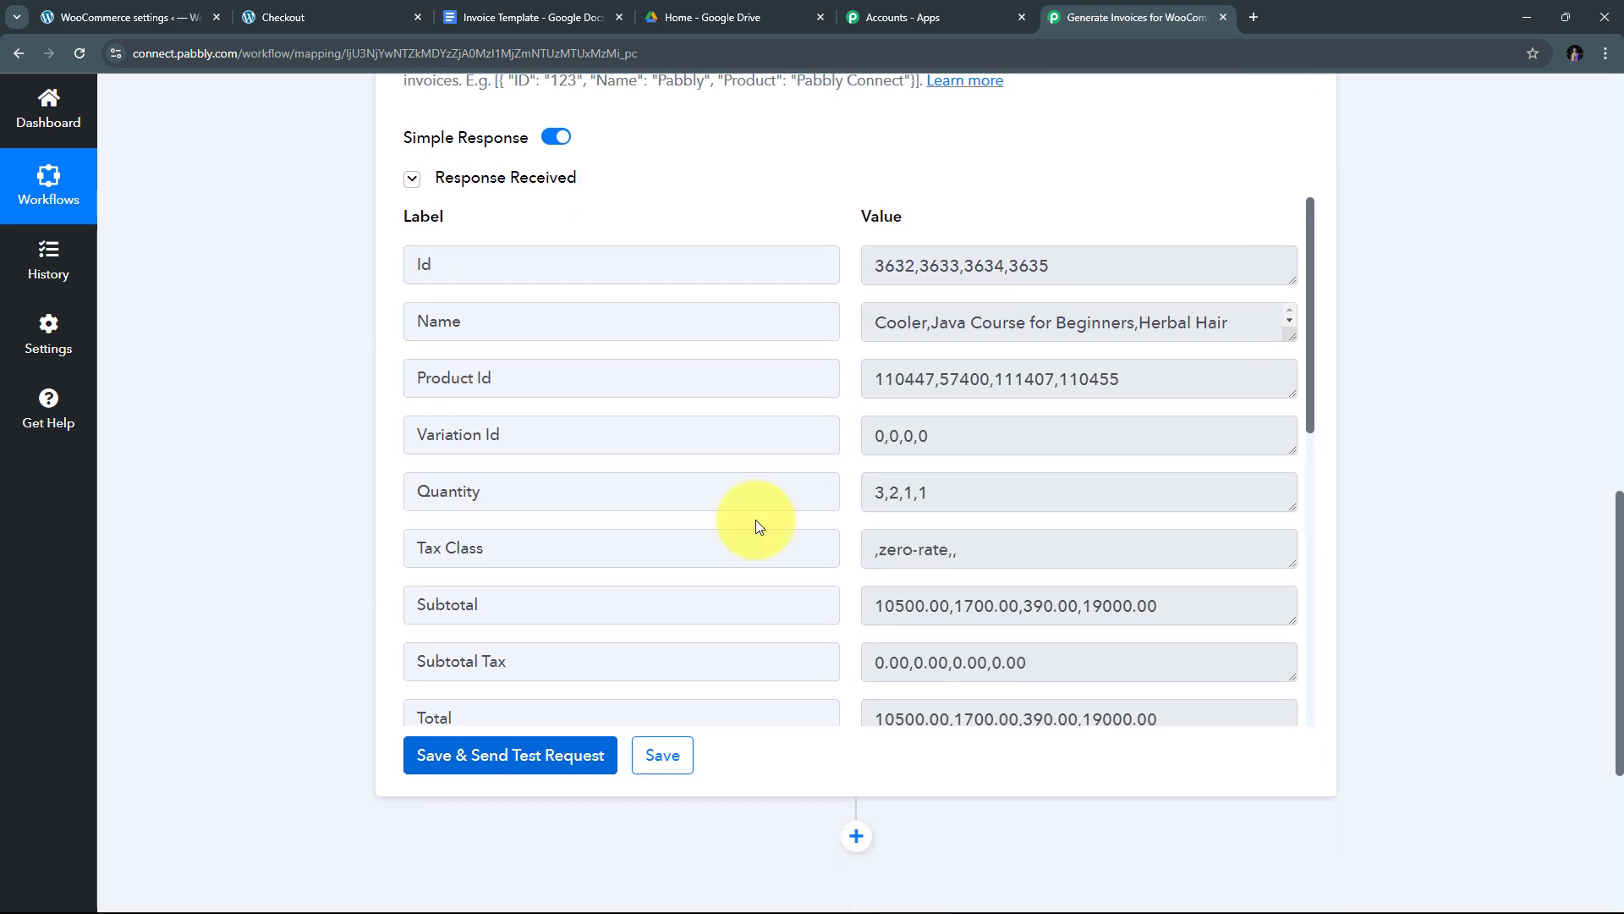
scroll(863, 452, up, 1)
scroll(876, 440, down, 7)
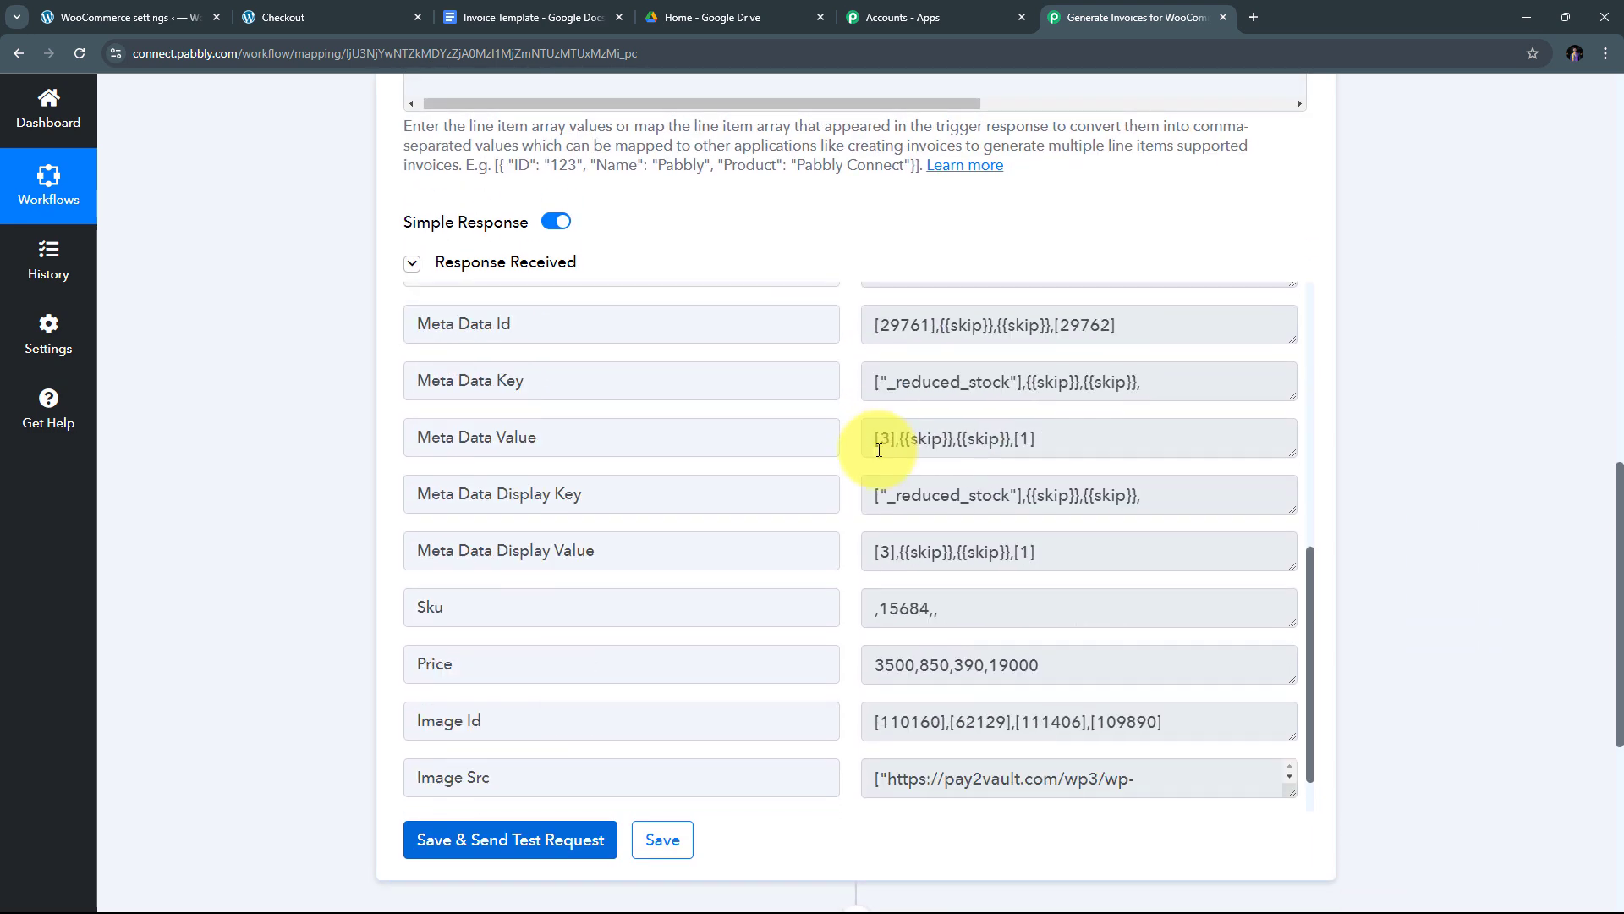
scroll(871, 436, up, 8)
click(1154, 352)
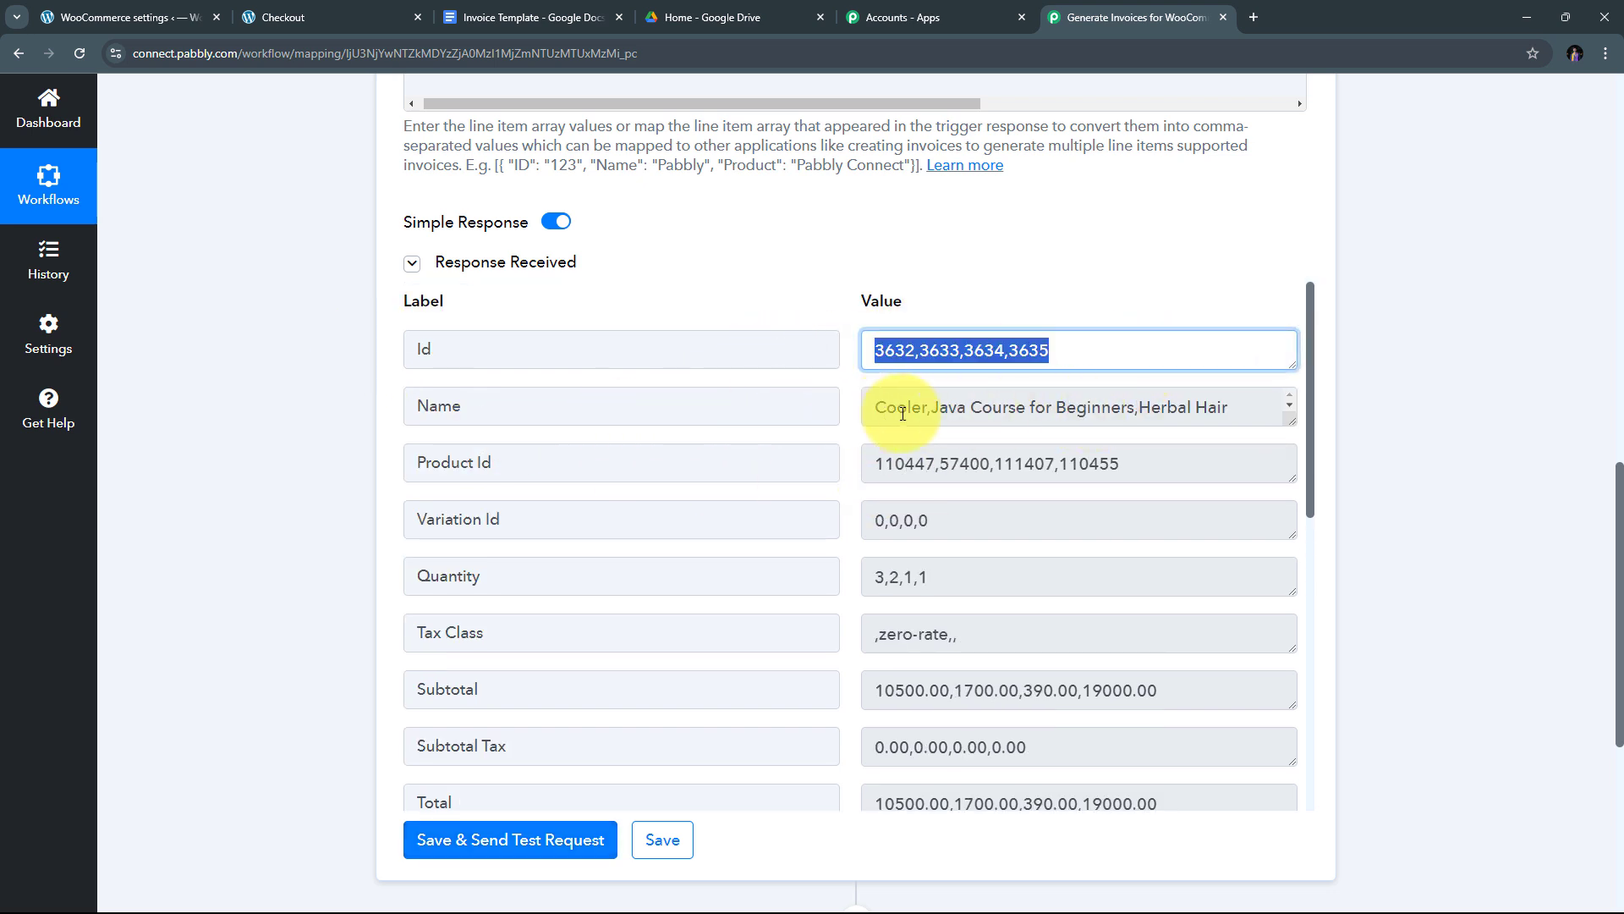
- Enlarge the Name value and review the comma-separated product names, quantities, subtotals, totals and prices in the Line Itemizer response
mouse_move(1064, 436)
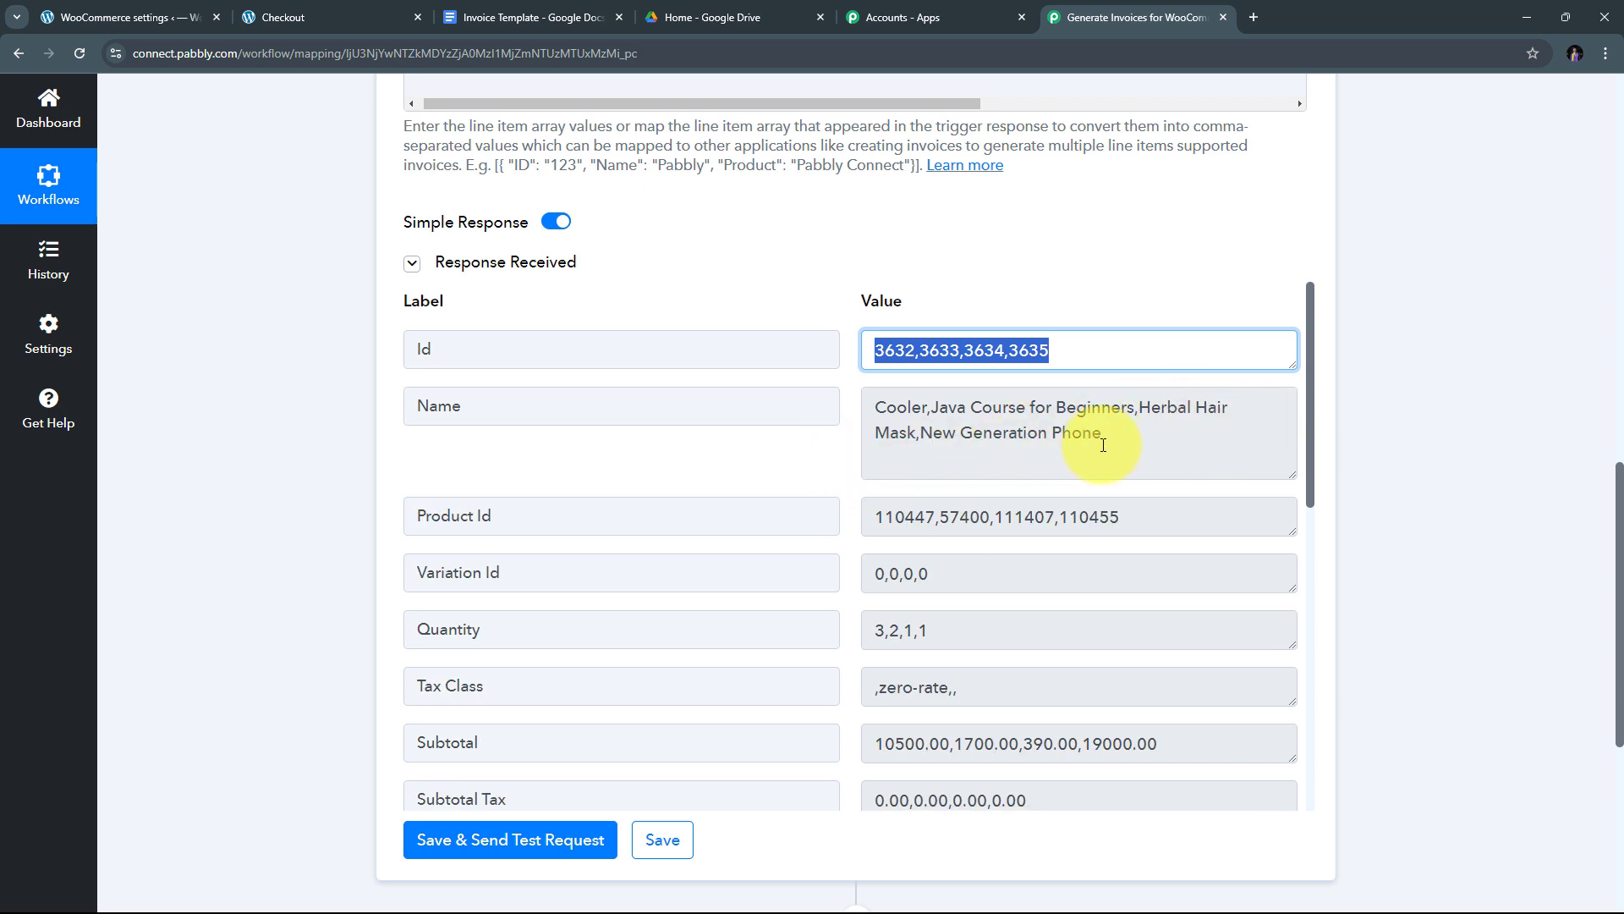
scroll(1024, 447, down, 1)
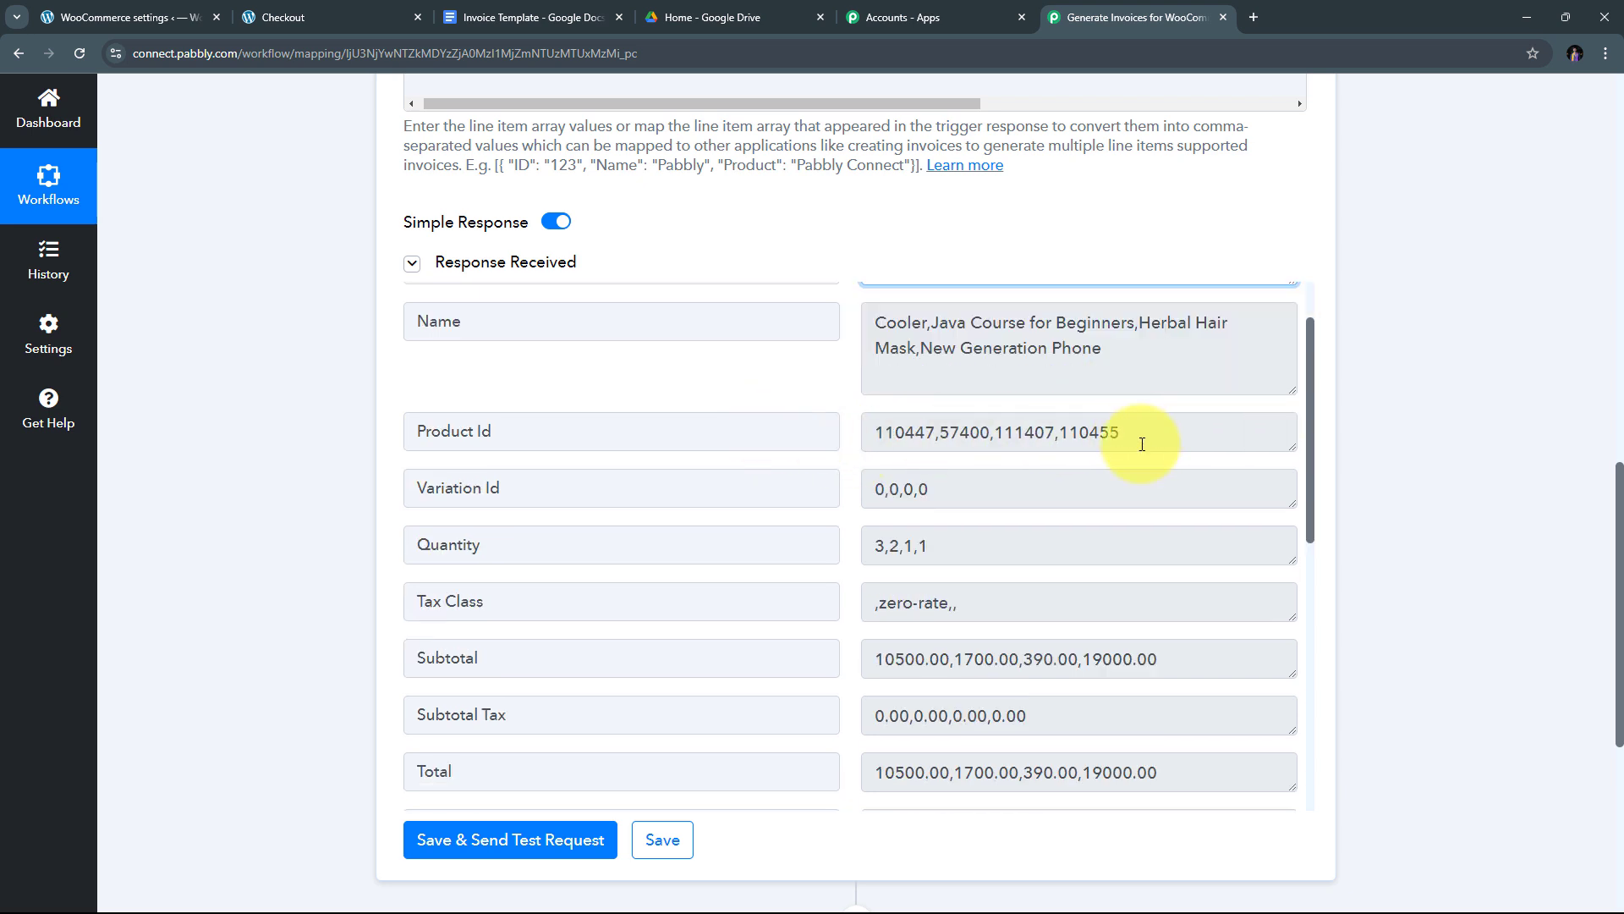
scroll(507, 490, down, 1)
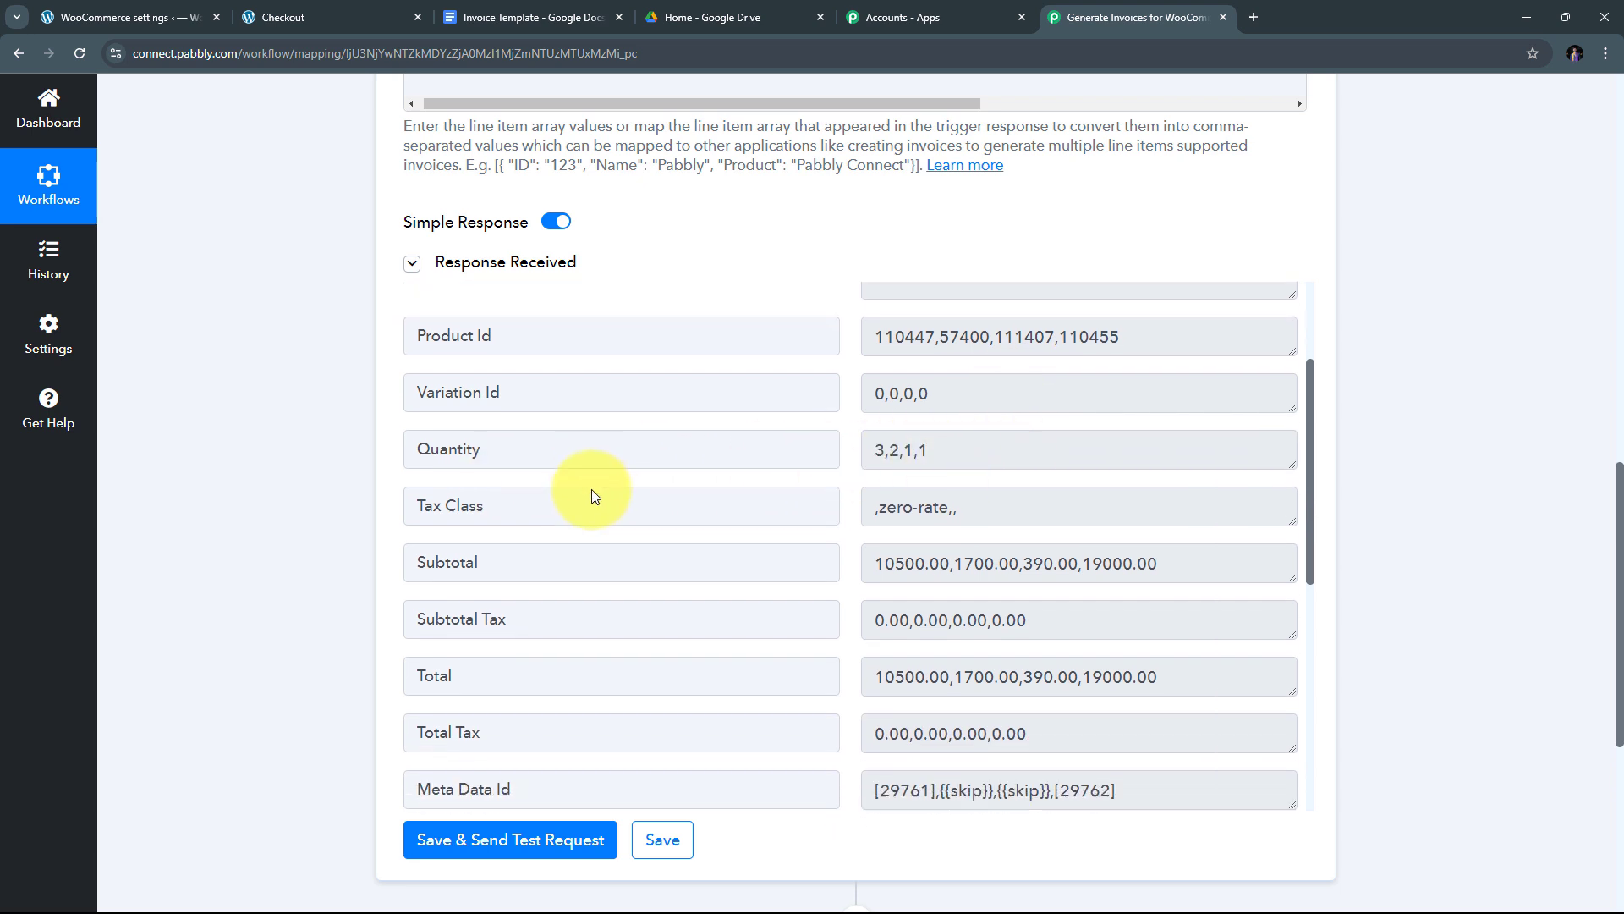
scroll(592, 497, down, 2)
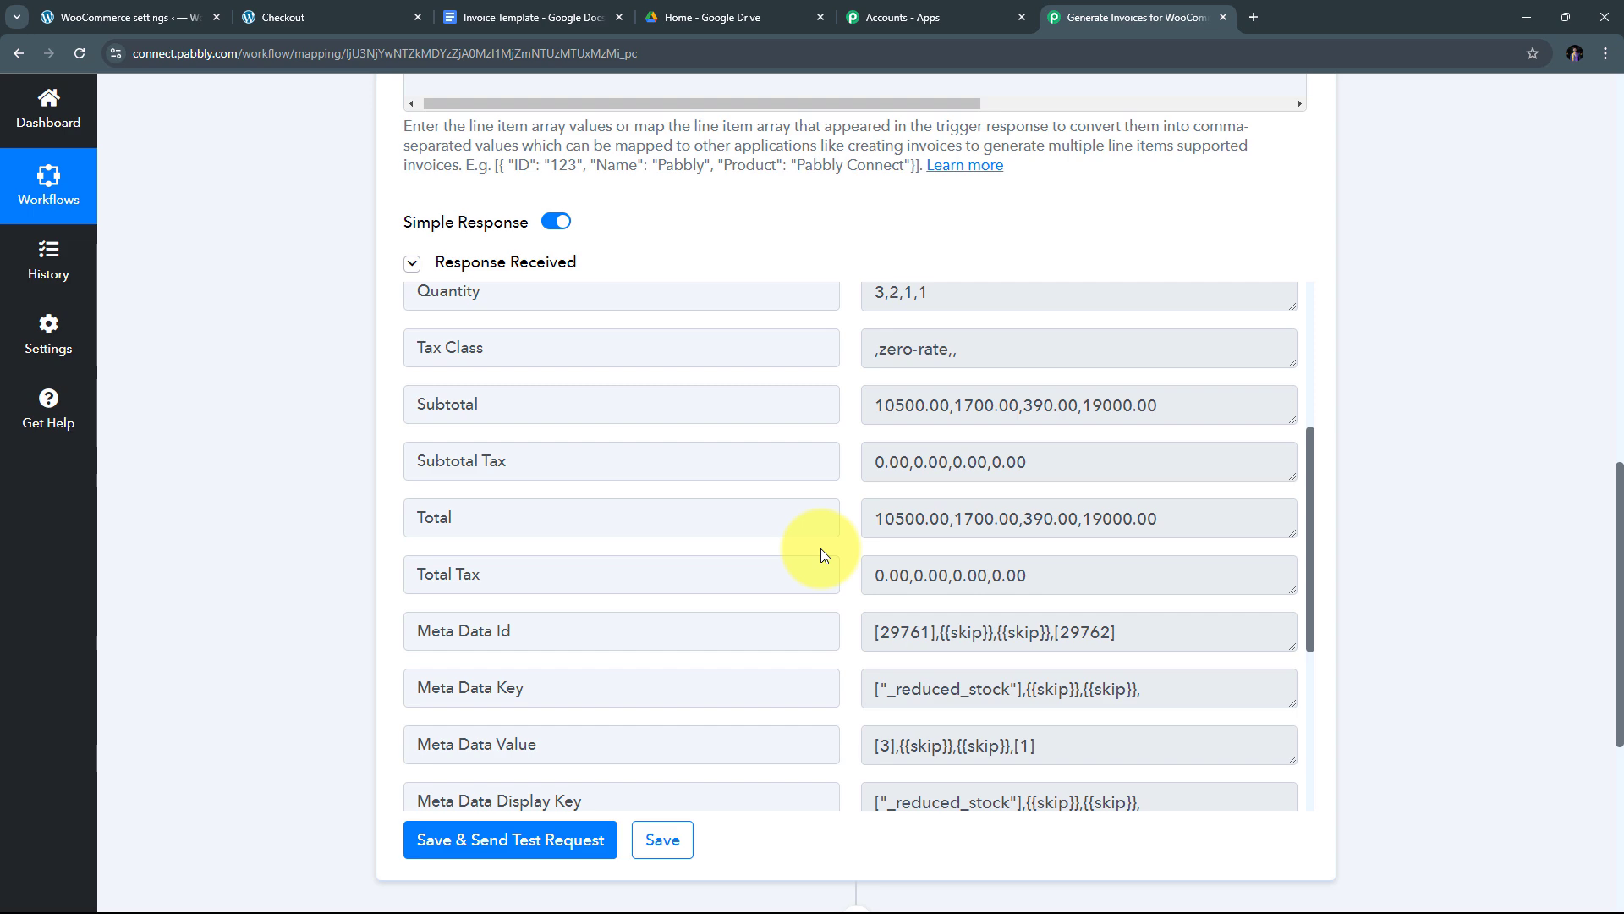
scroll(820, 548, down, 4)
scroll(821, 549, up, 8)
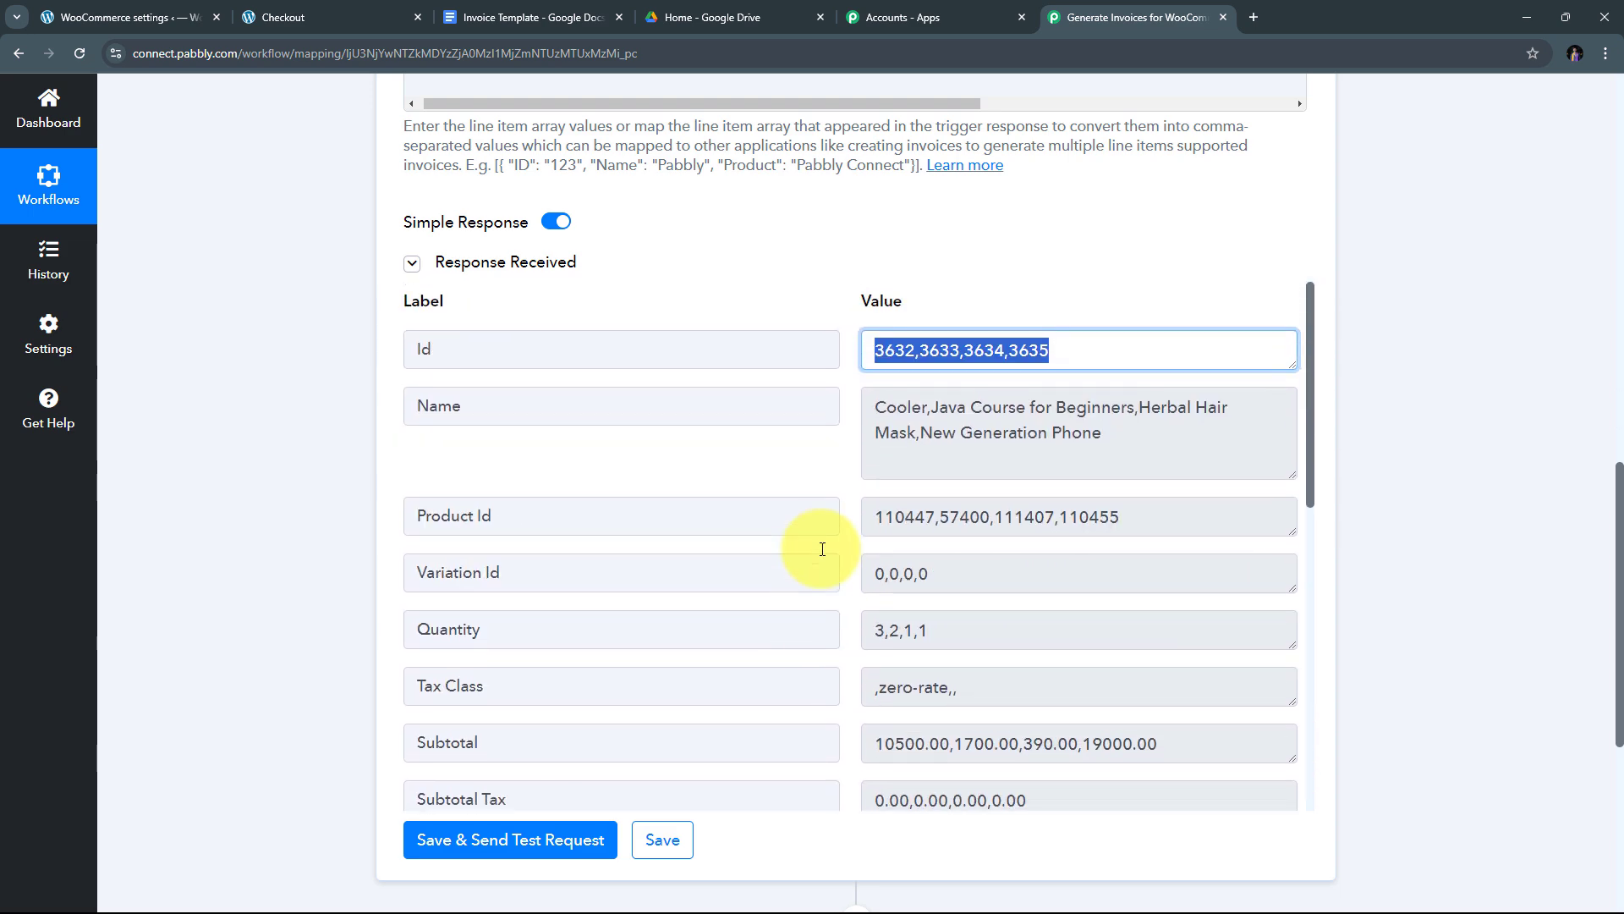
click(814, 486)
scroll(805, 557, up, 1)
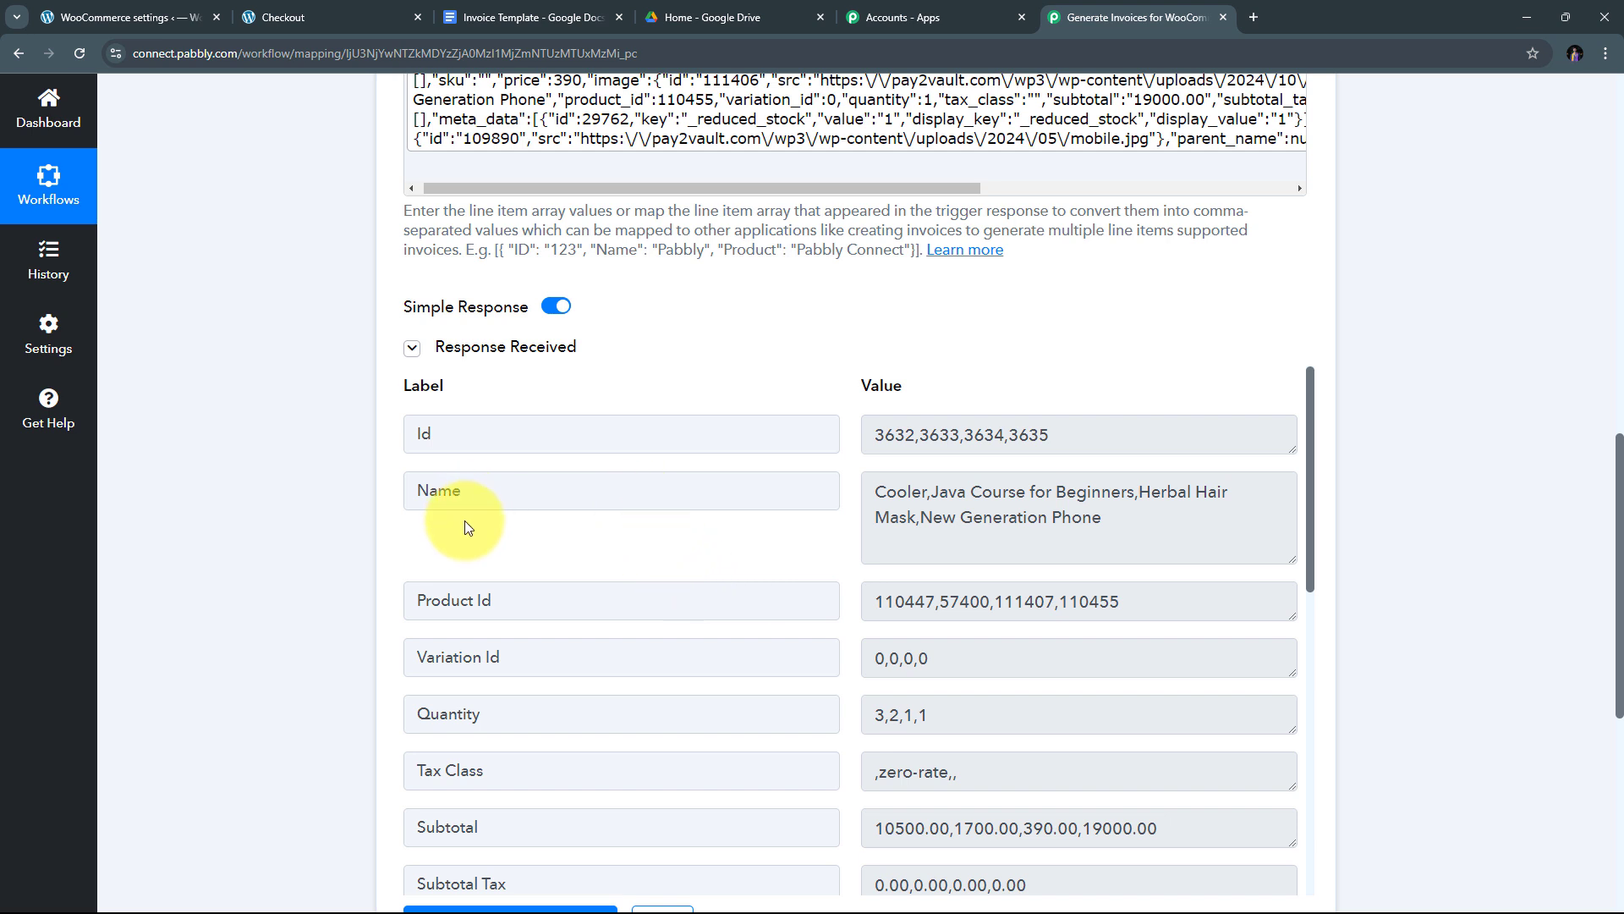
scroll(682, 514, down, 3)
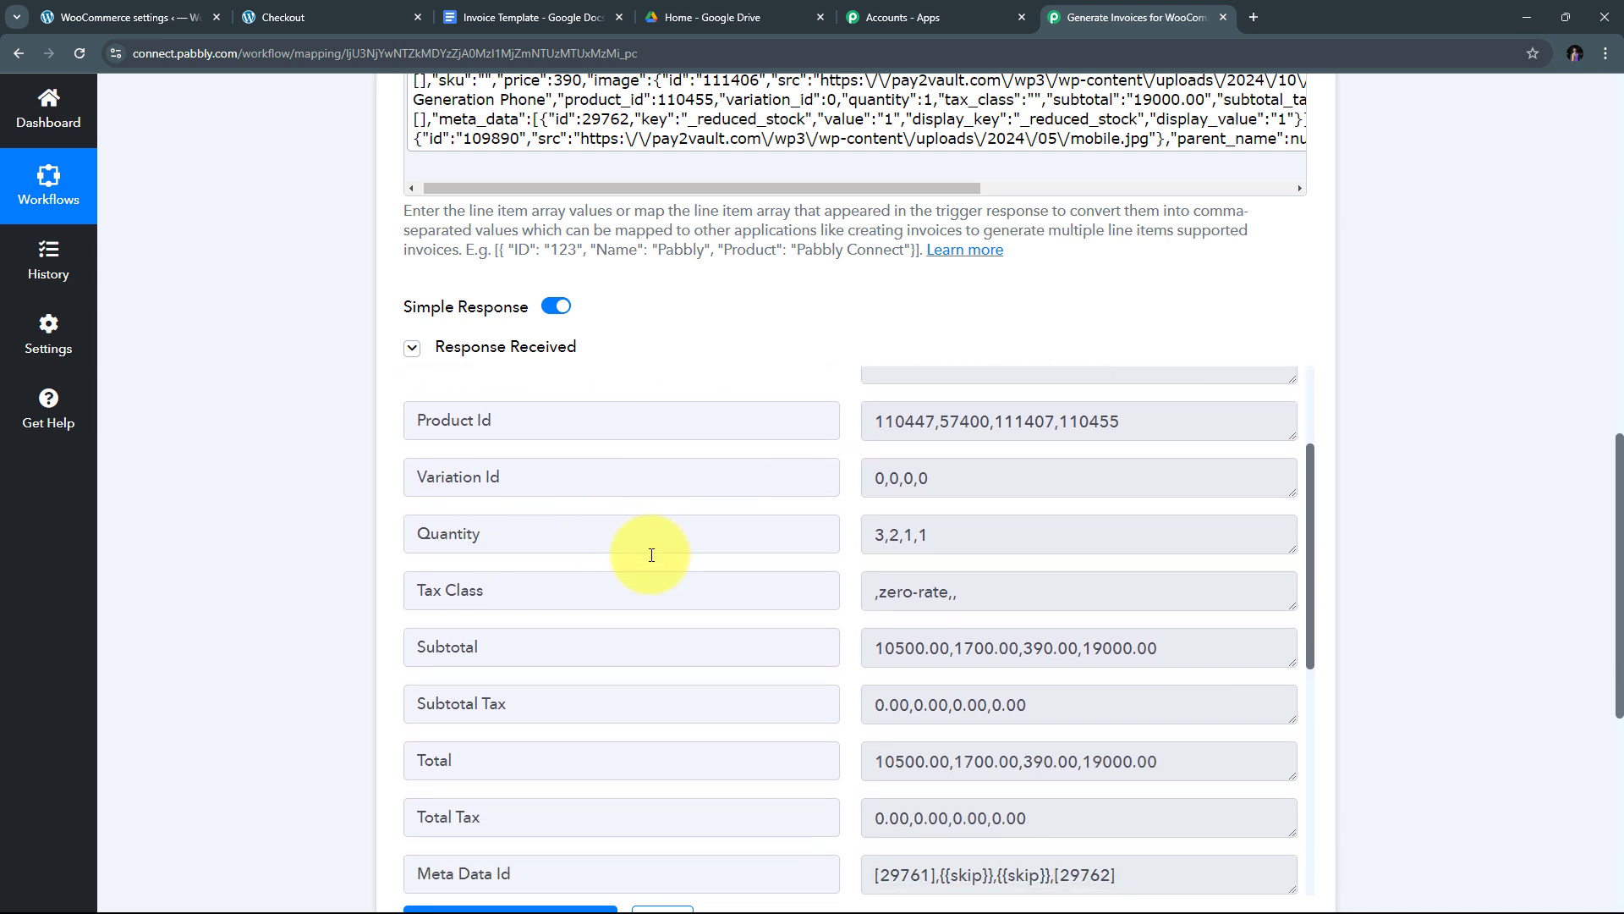
scroll(518, 707, down, 1)
scroll(544, 664, up, 3)
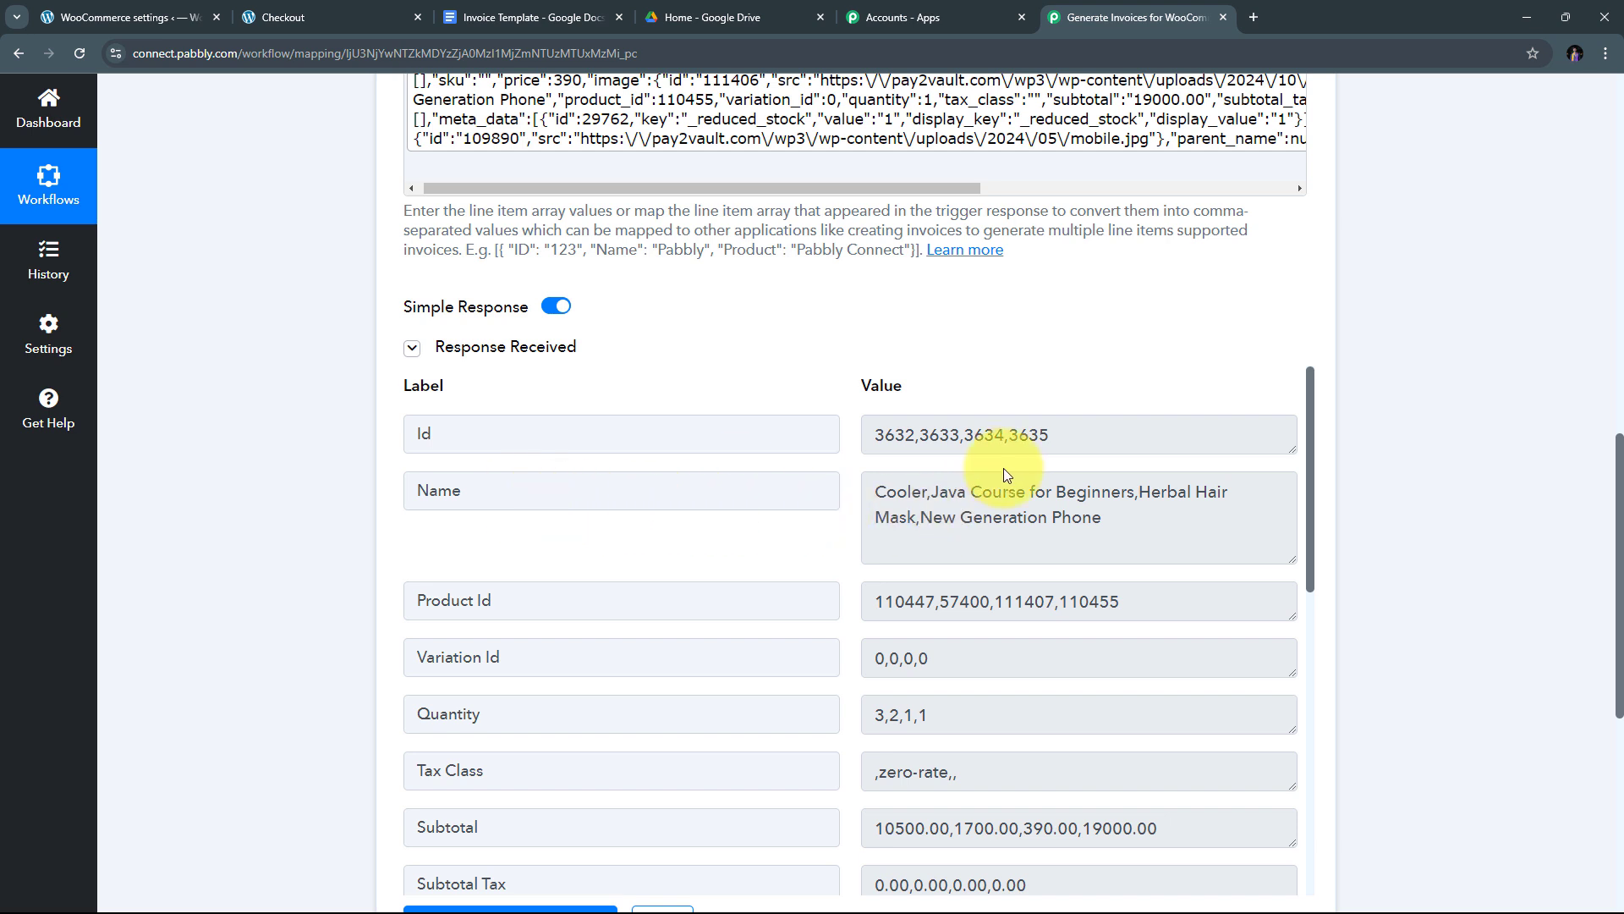
- Set the action after the Line Itemizer to Text Formatter (Pabbly) with the Replace Text action event
scroll(1351, 385, down, 5)
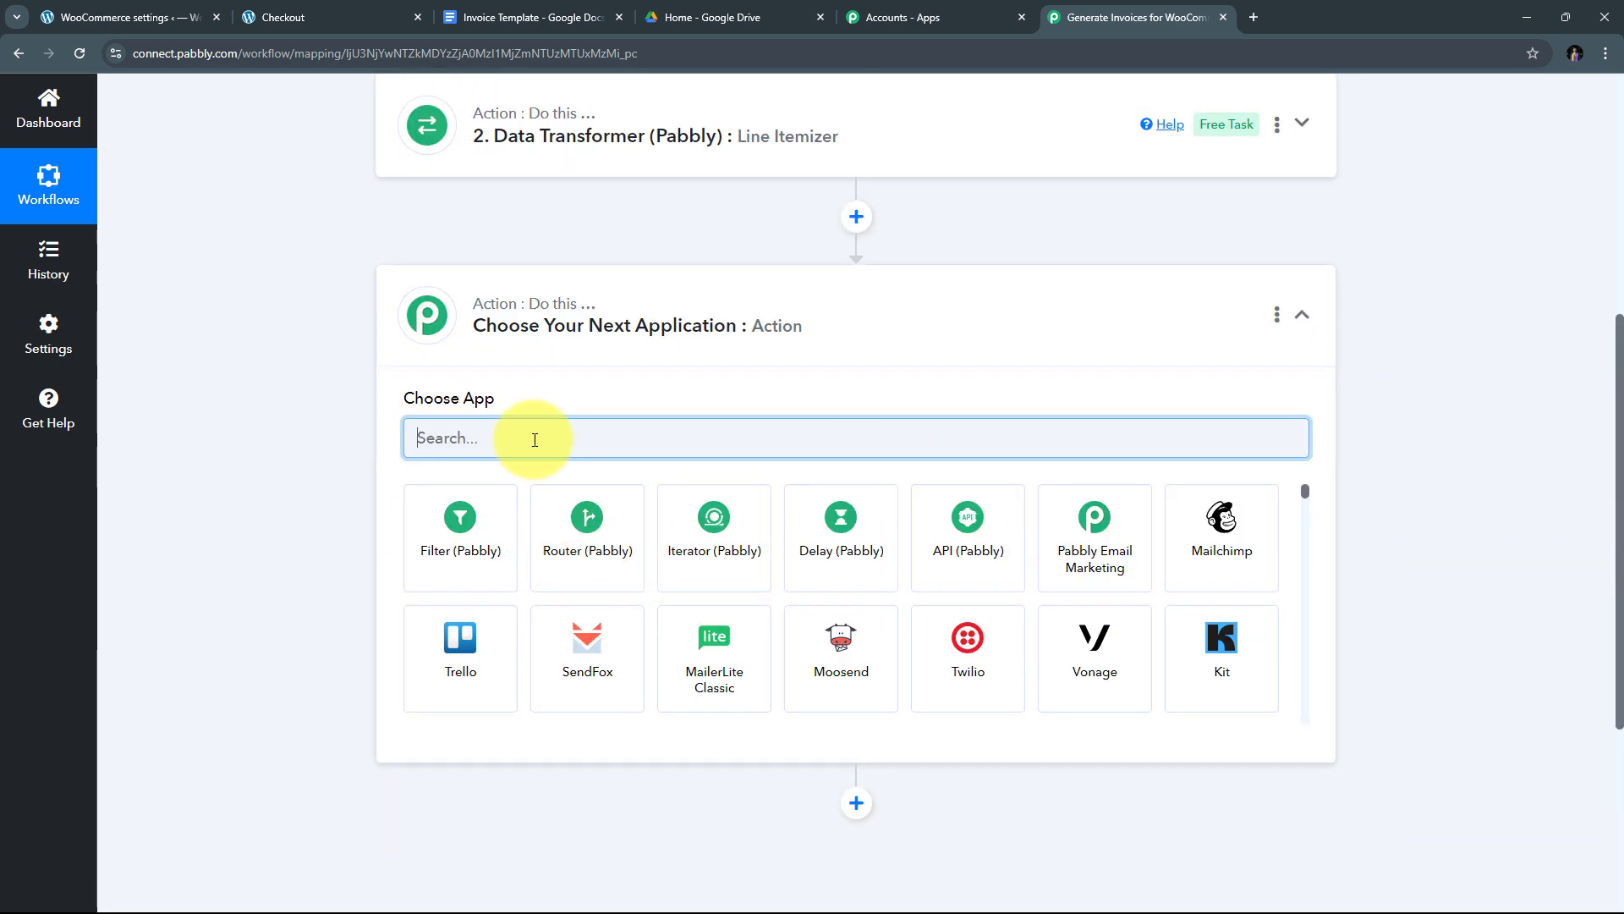
text(Text)
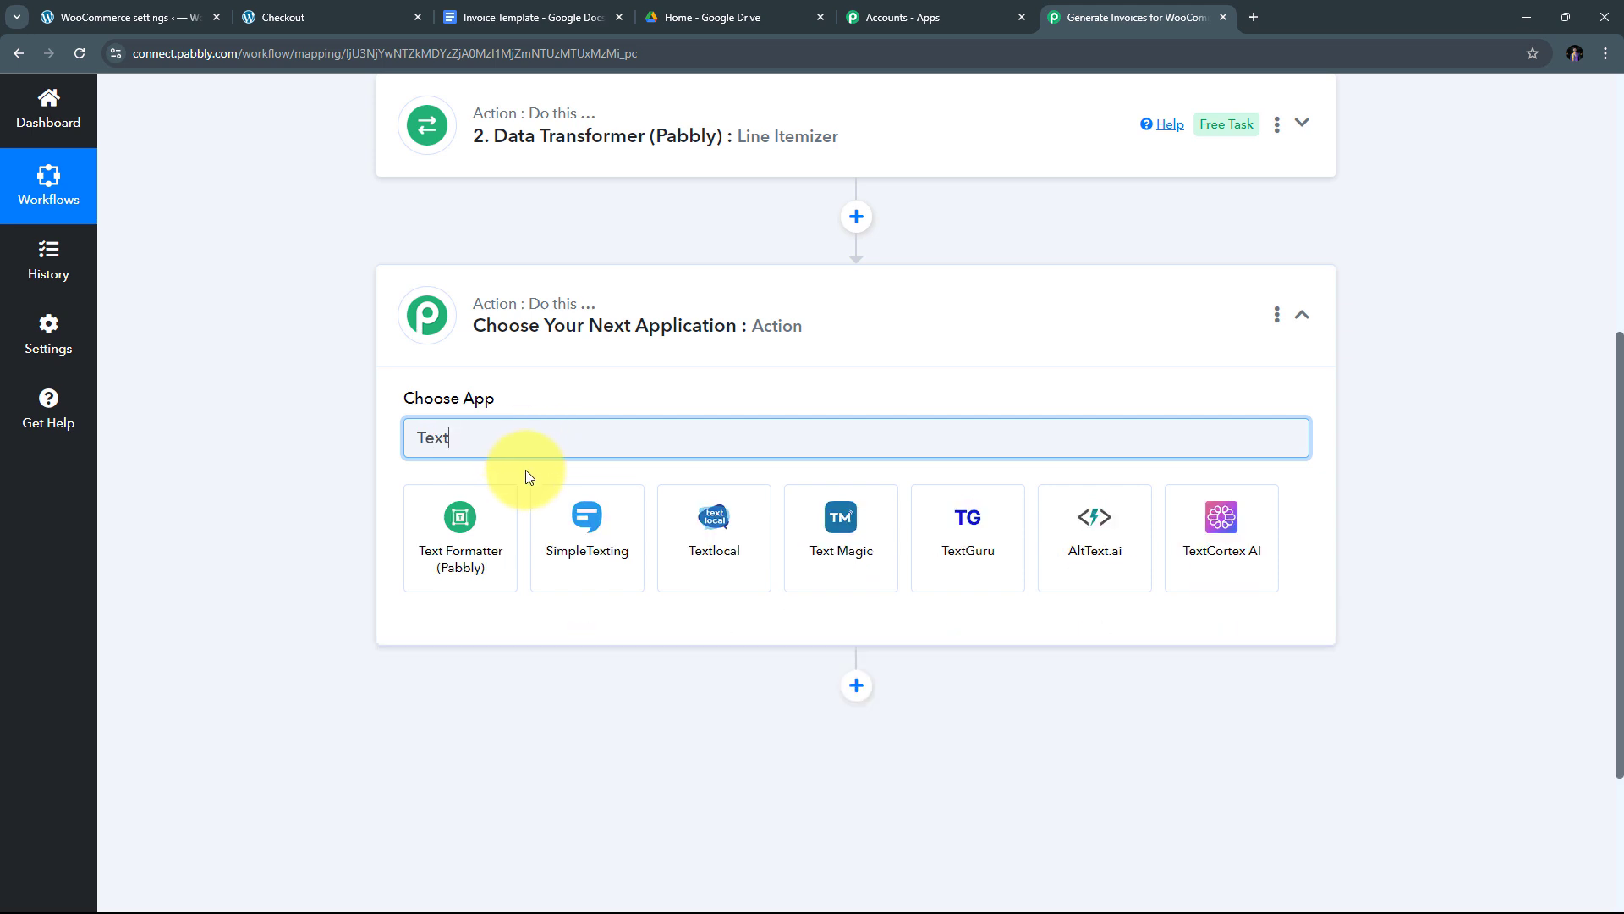
click(461, 526)
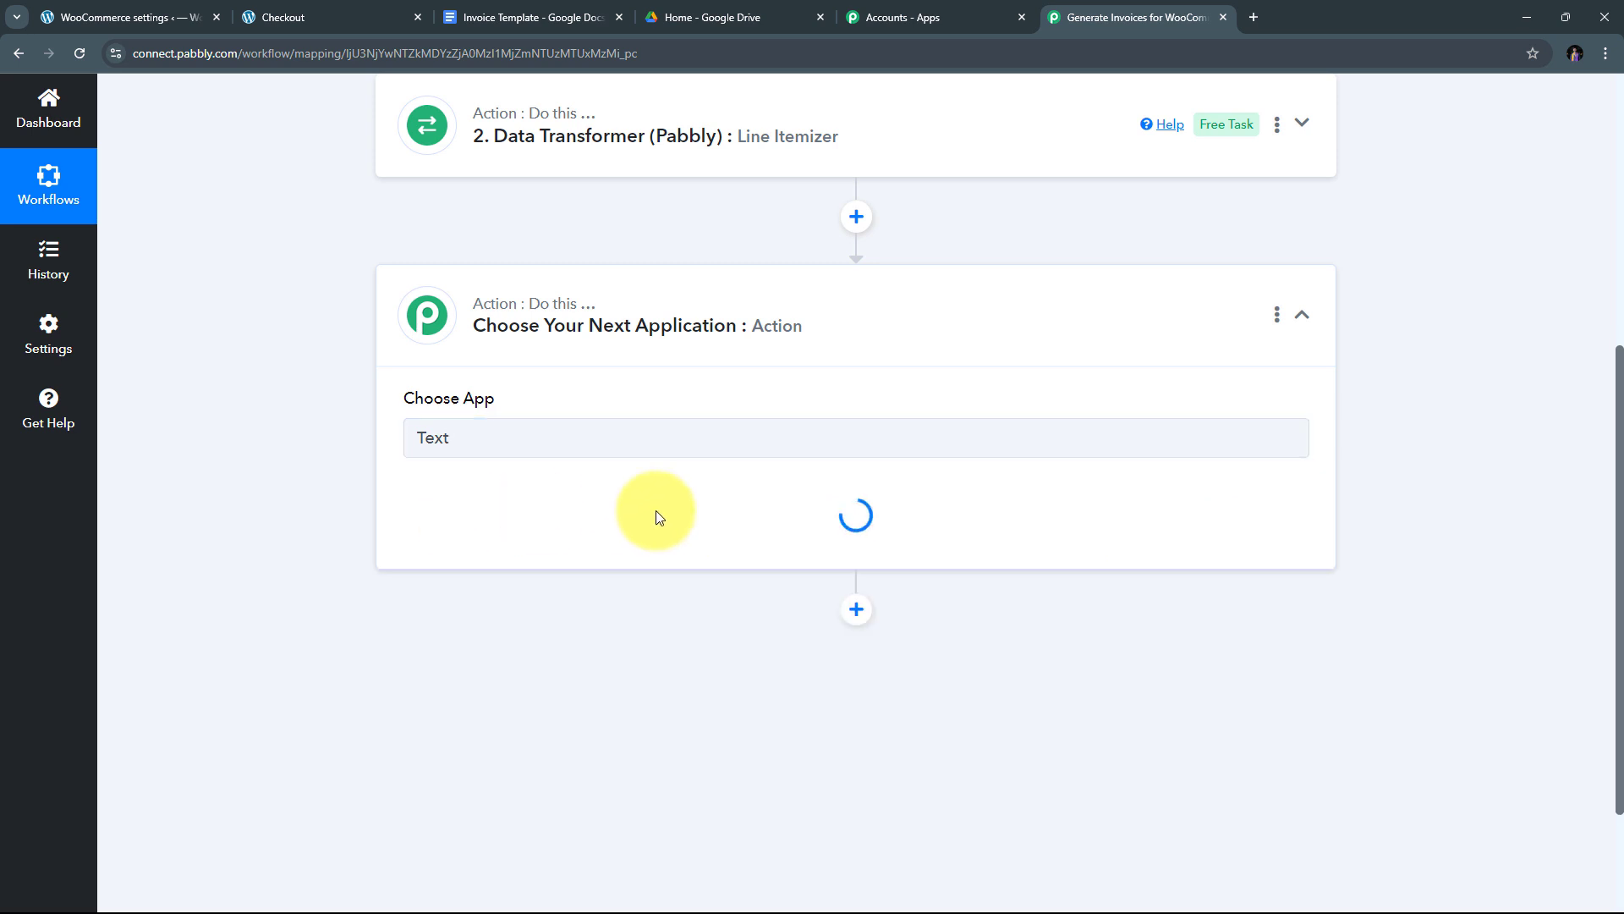
scroll(626, 448, down, 2)
scroll(575, 373, up, 1)
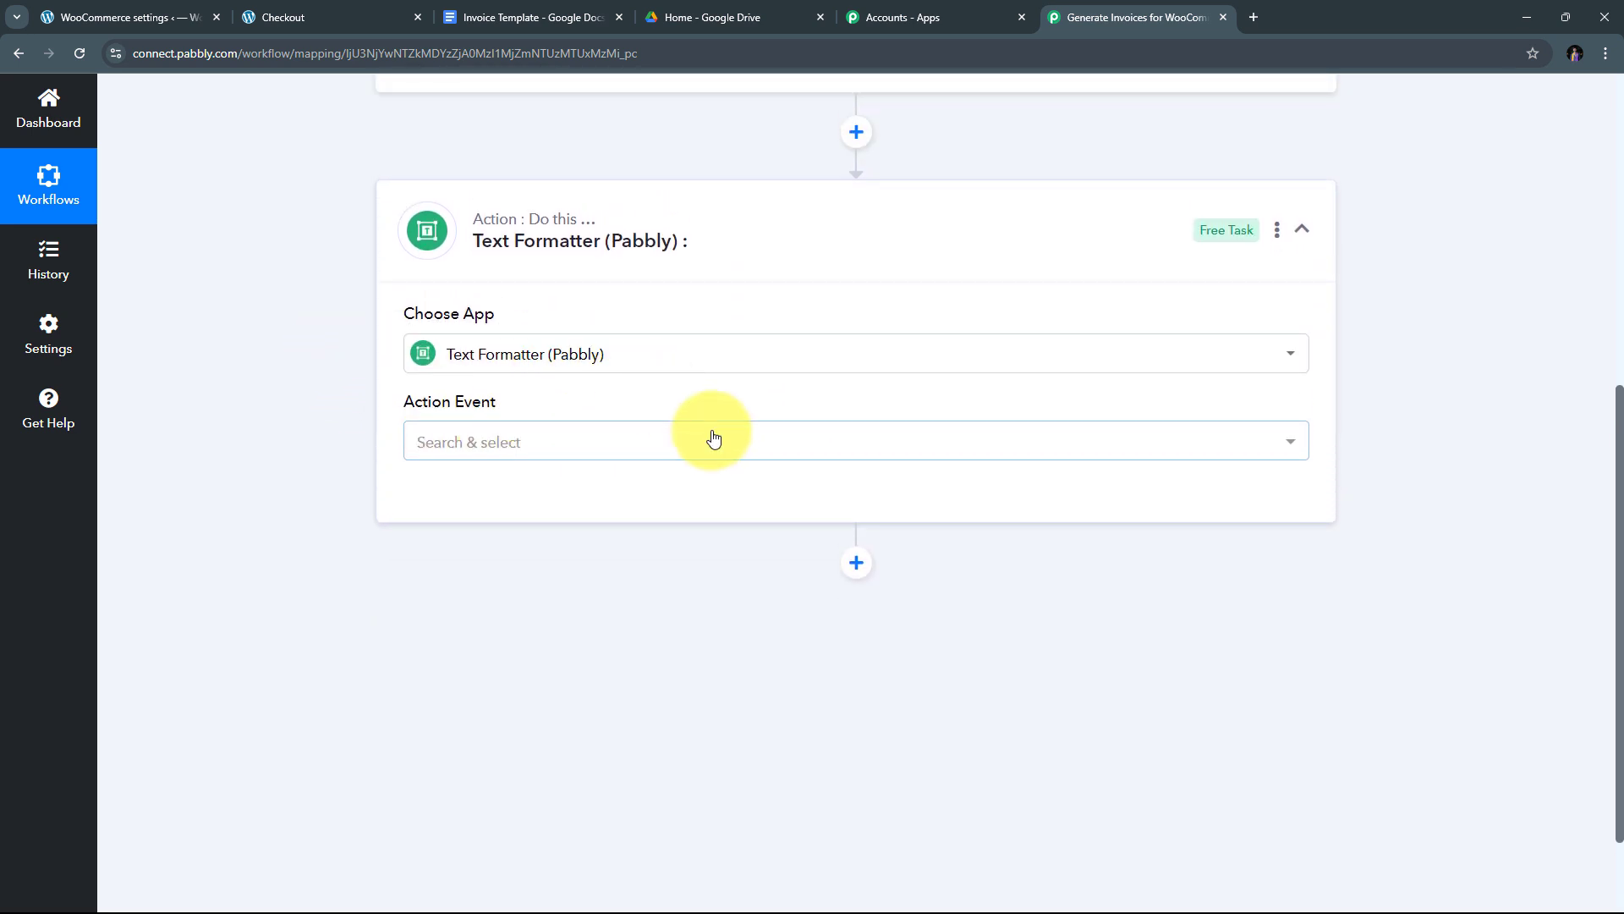
click(592, 449)
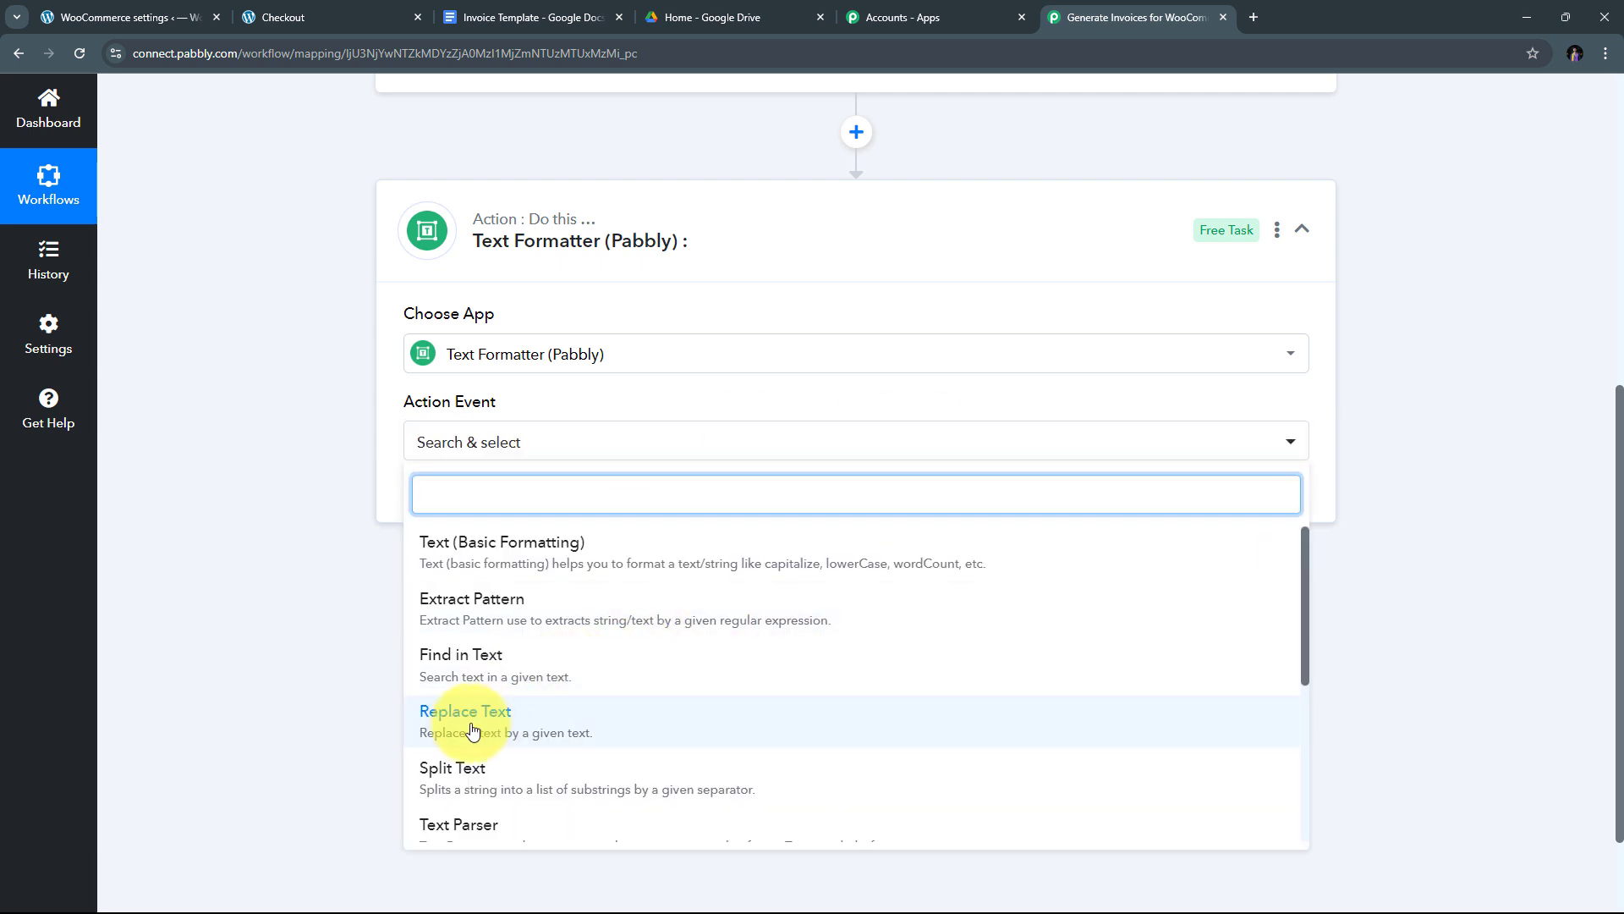
click(543, 729)
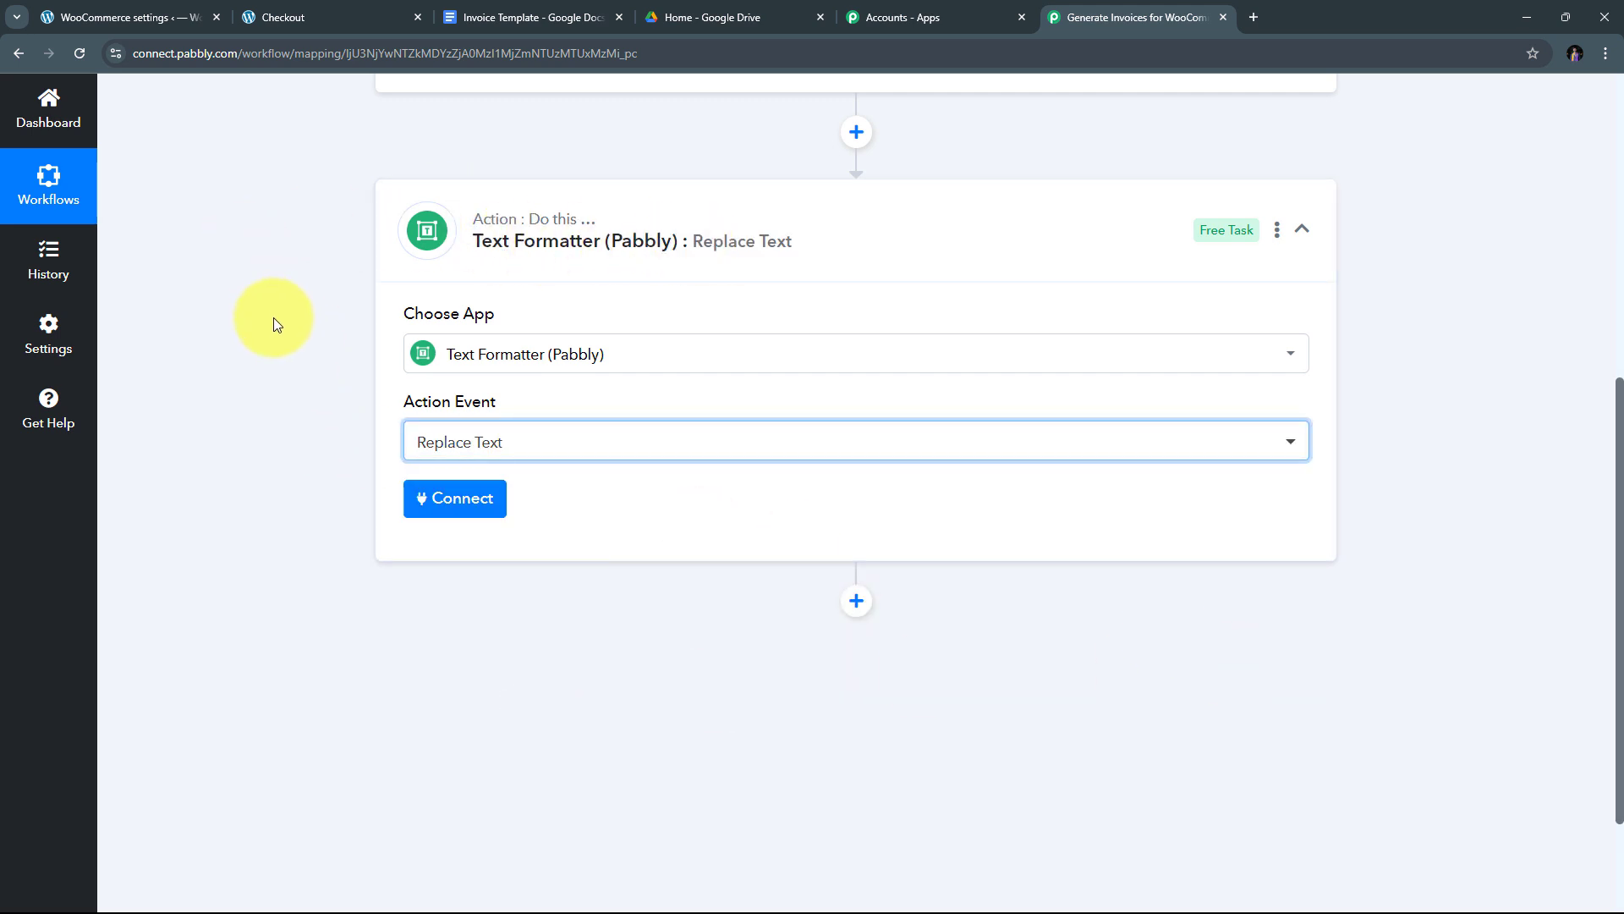
- Connect the Text Formatter action and map the Line Itemizer's Name value as the text to search within
click(457, 503)
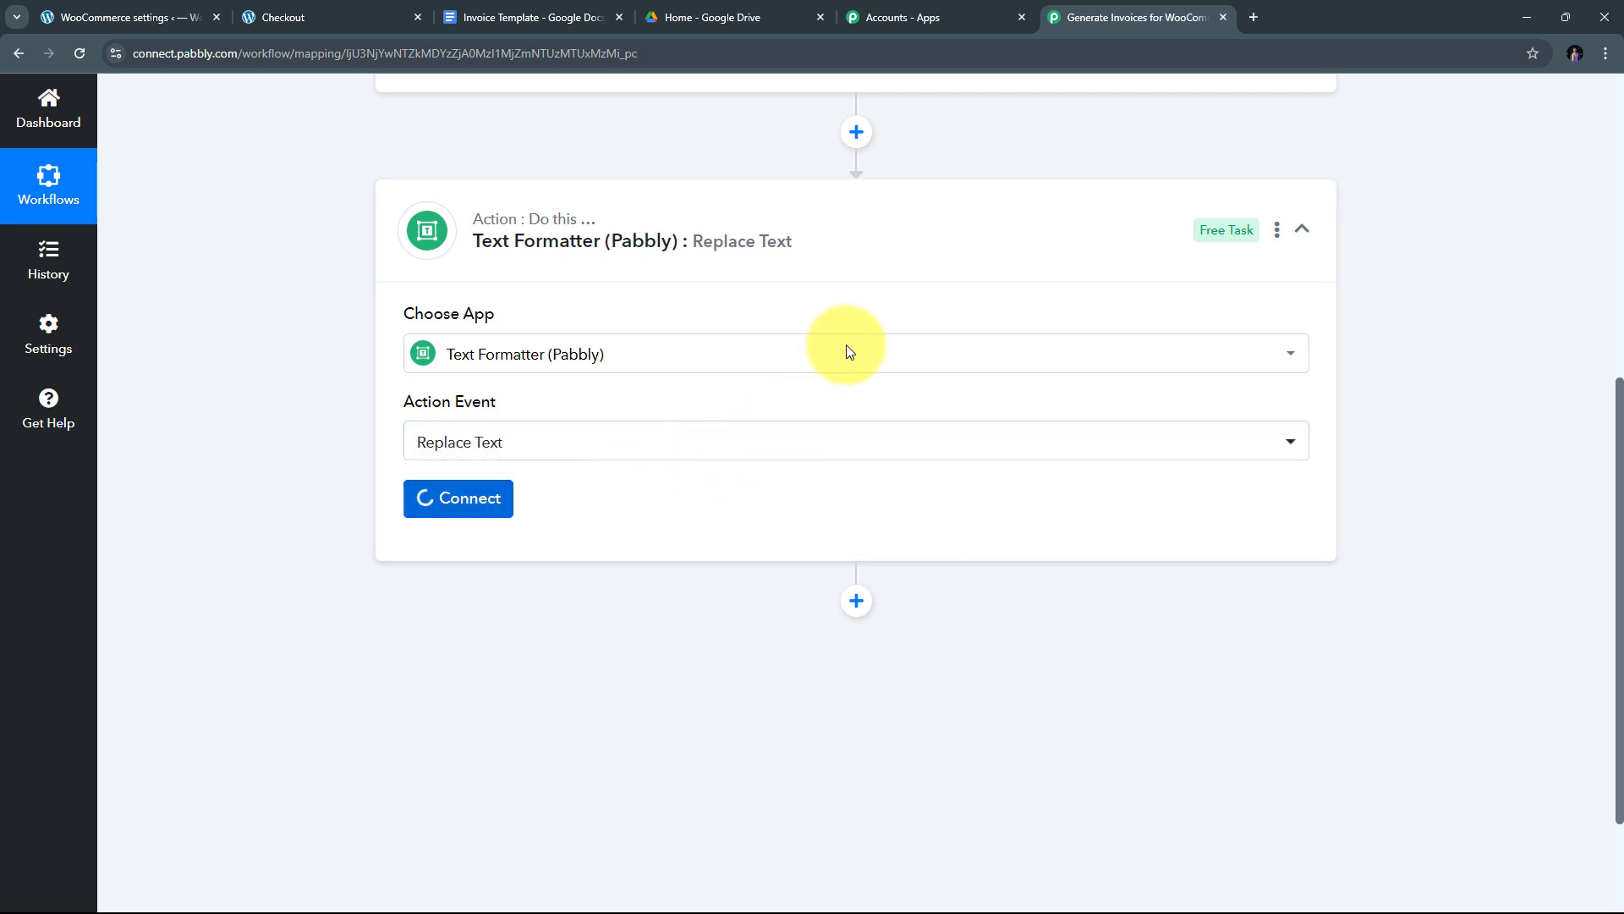
scroll(846, 343, down, 4)
scroll(846, 343, up, 1)
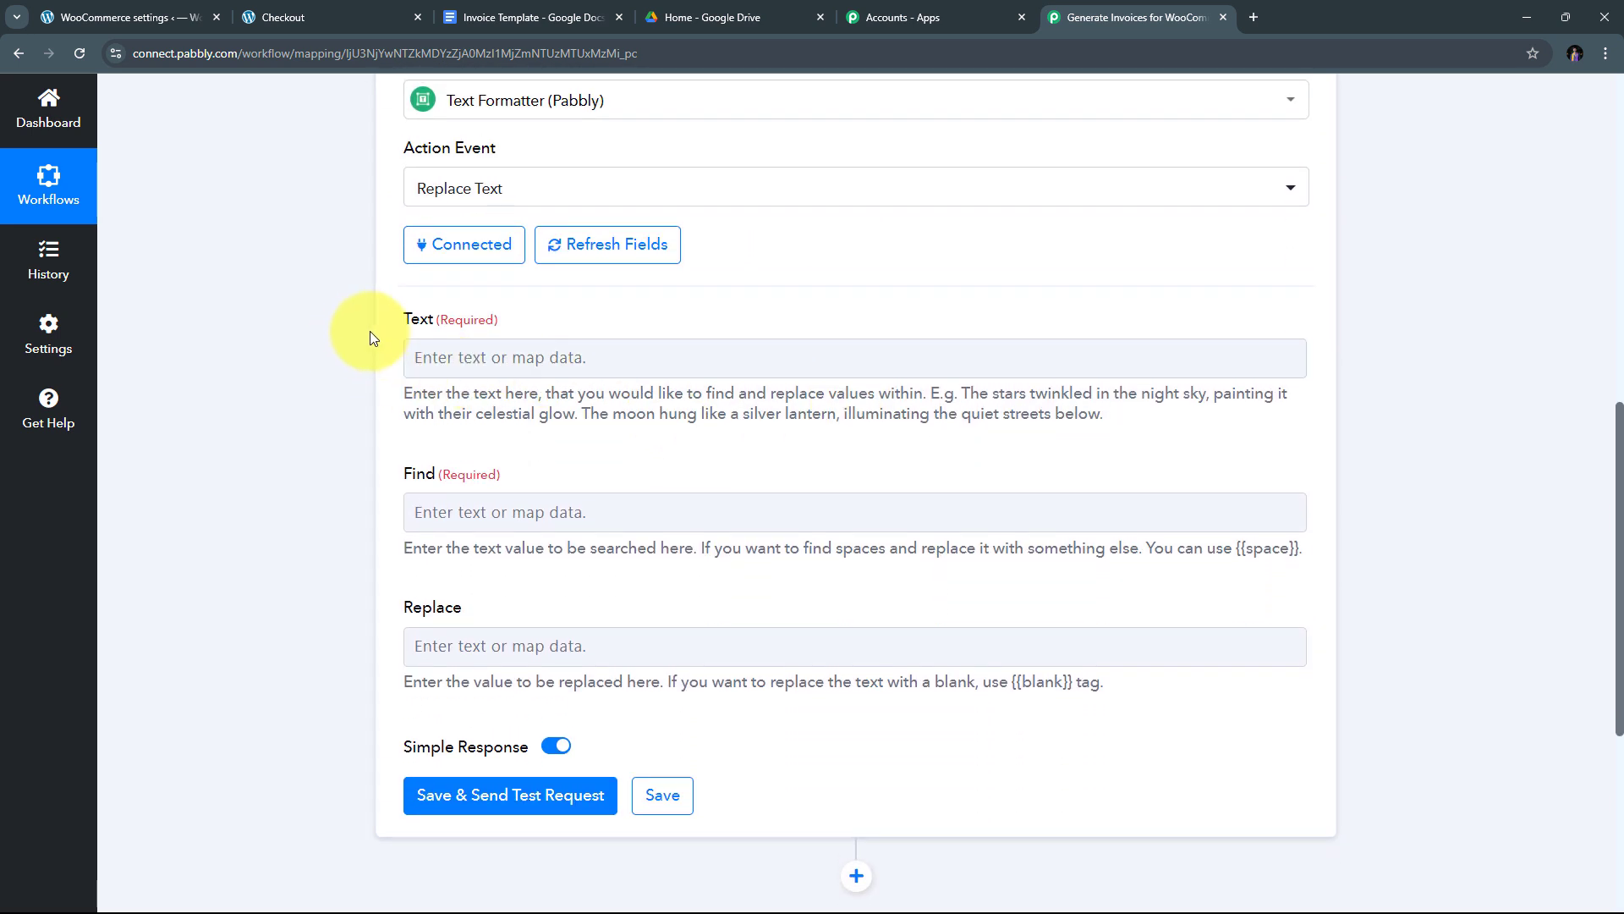
click(664, 355)
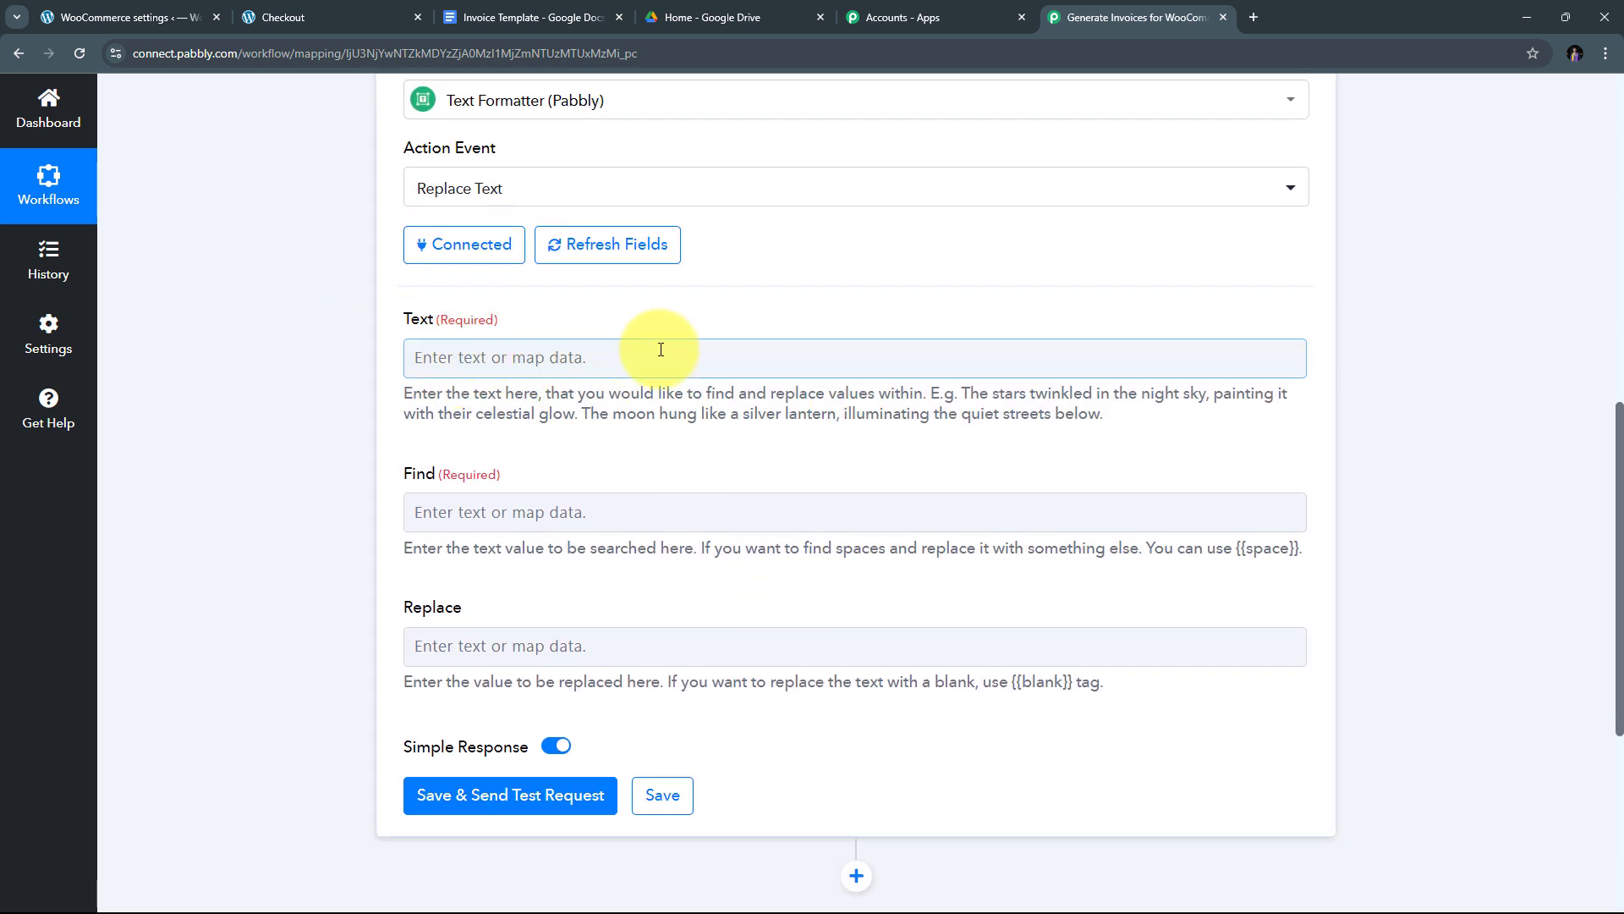
click(471, 356)
scroll(768, 319, down, 2)
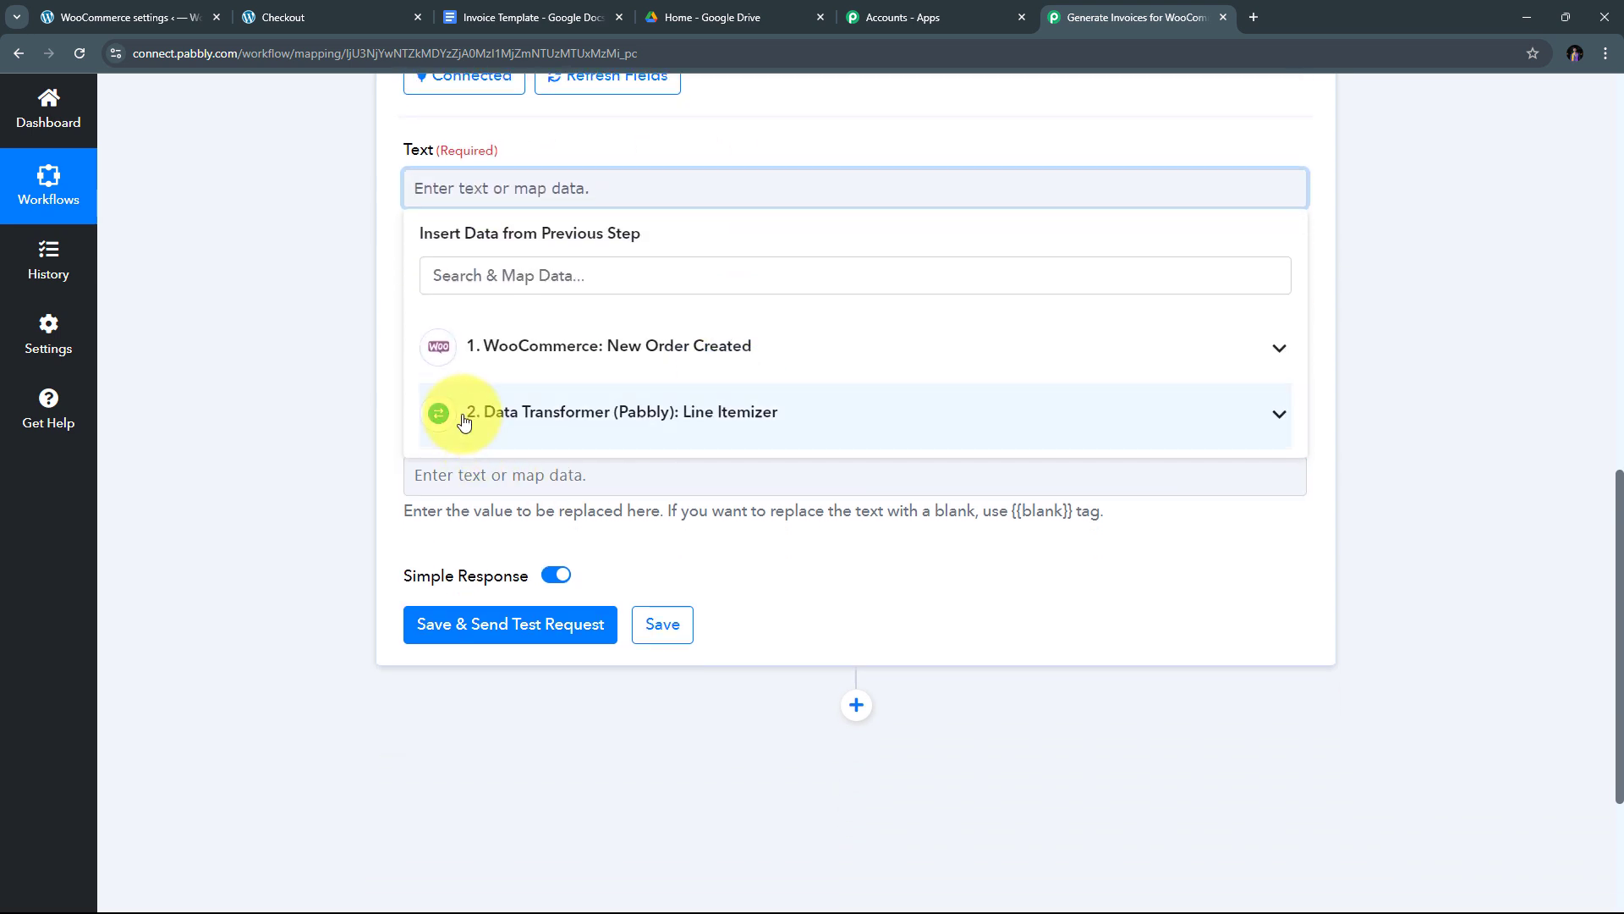
click(723, 415)
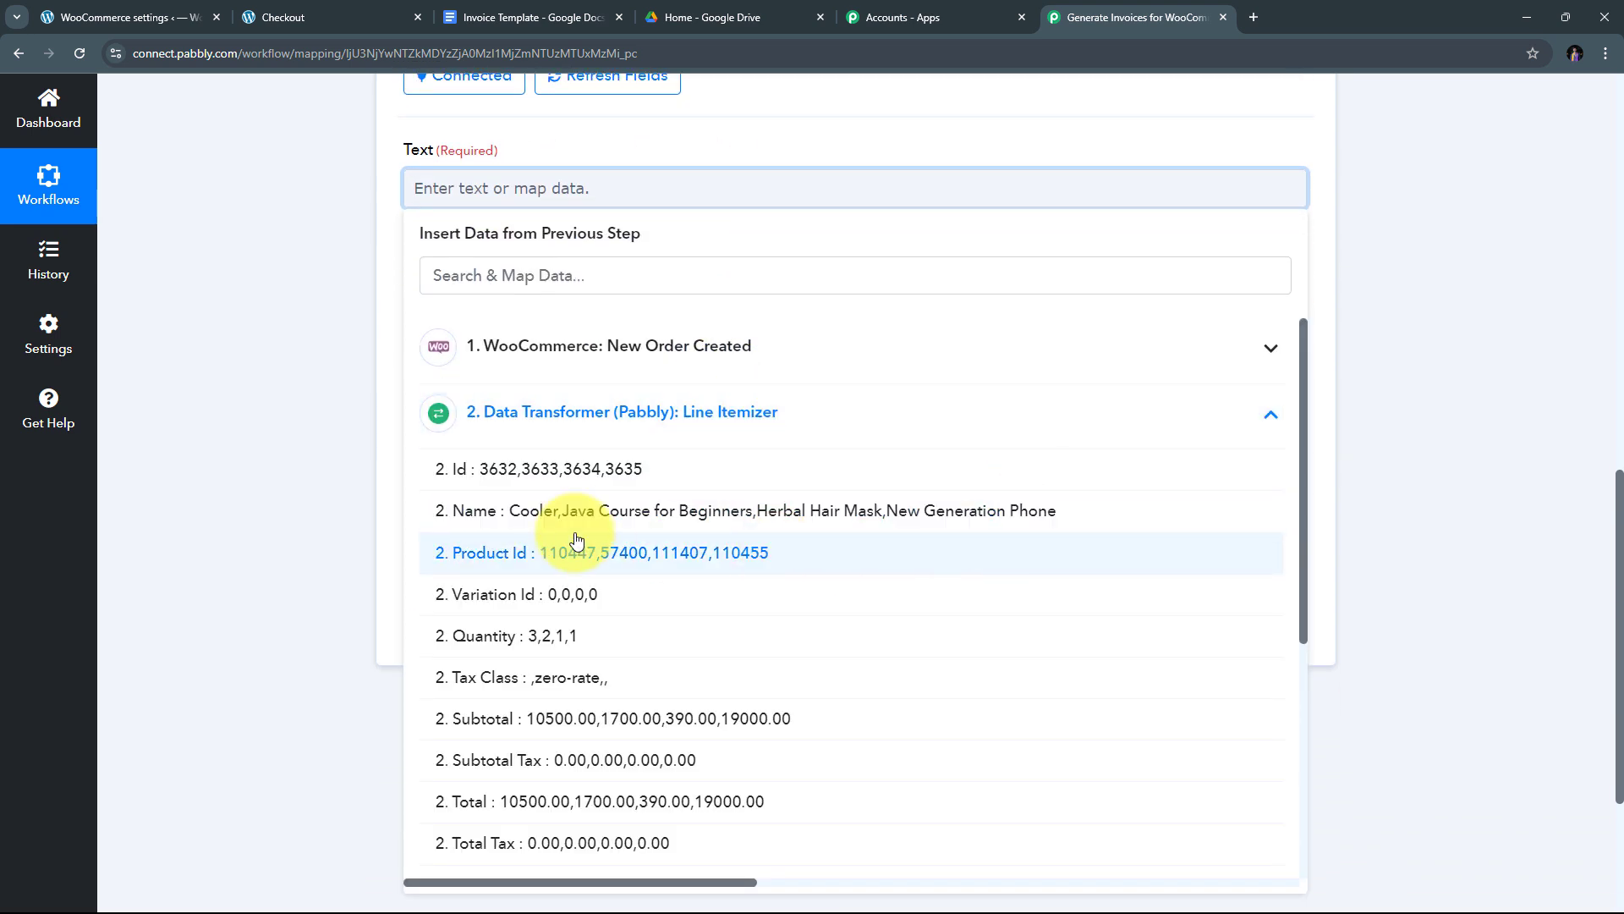
click(742, 517)
click(355, 328)
scroll(358, 328, up, 1)
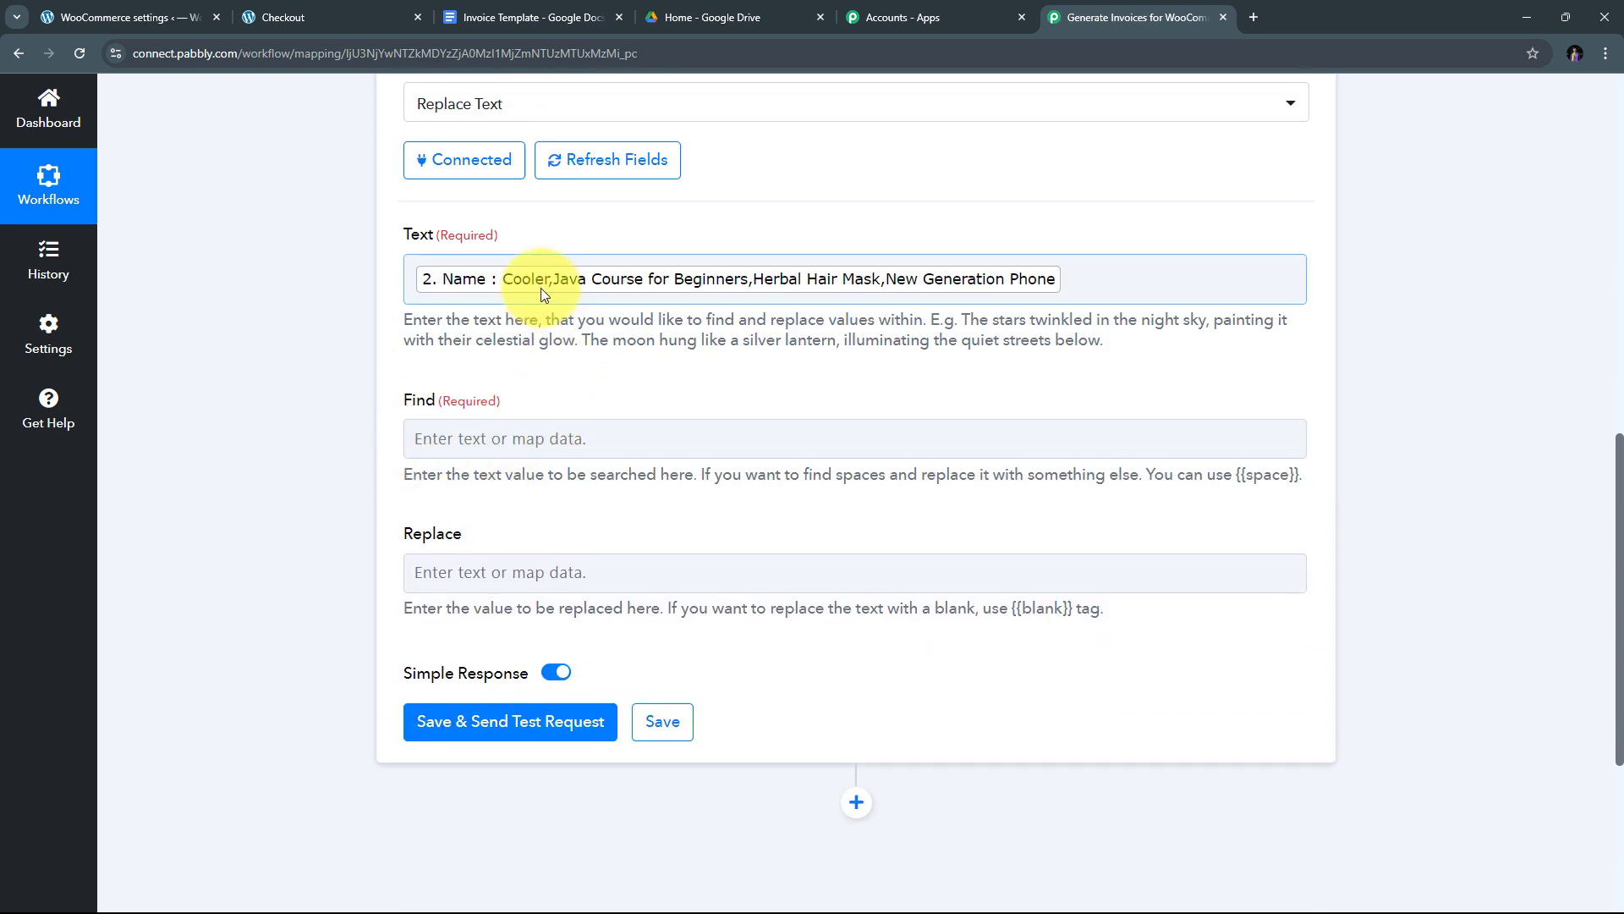
- Set the Replace Text action to find a comma (,) and replace it with \n
click(484, 444)
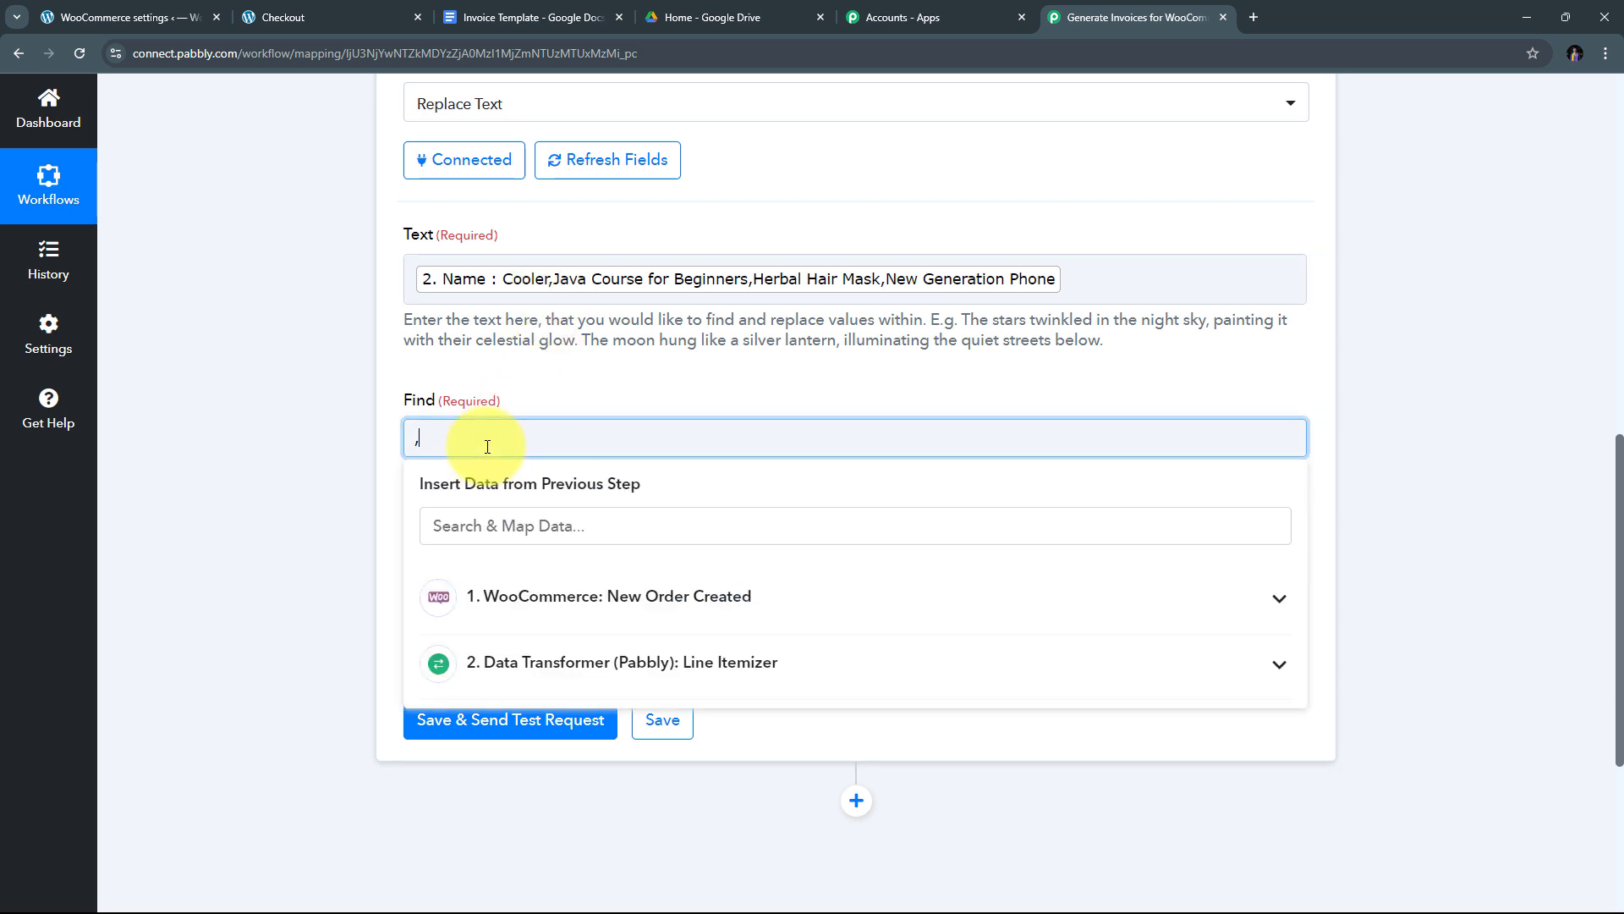
click(540, 396)
scroll(541, 395, down, 1)
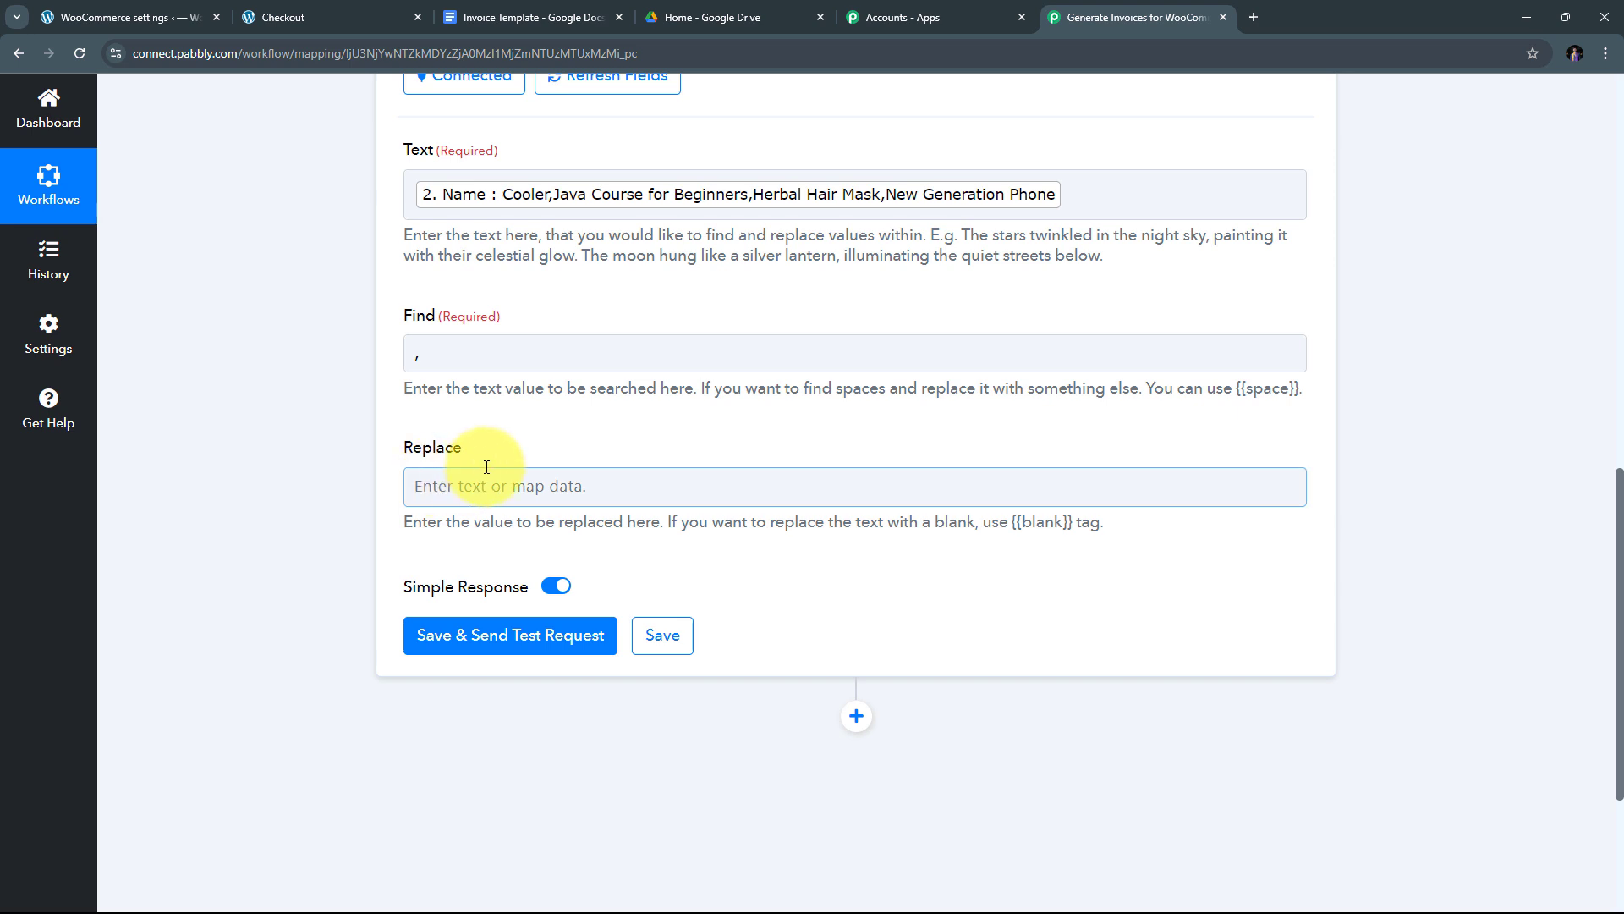
scroll(486, 467, up, 1)
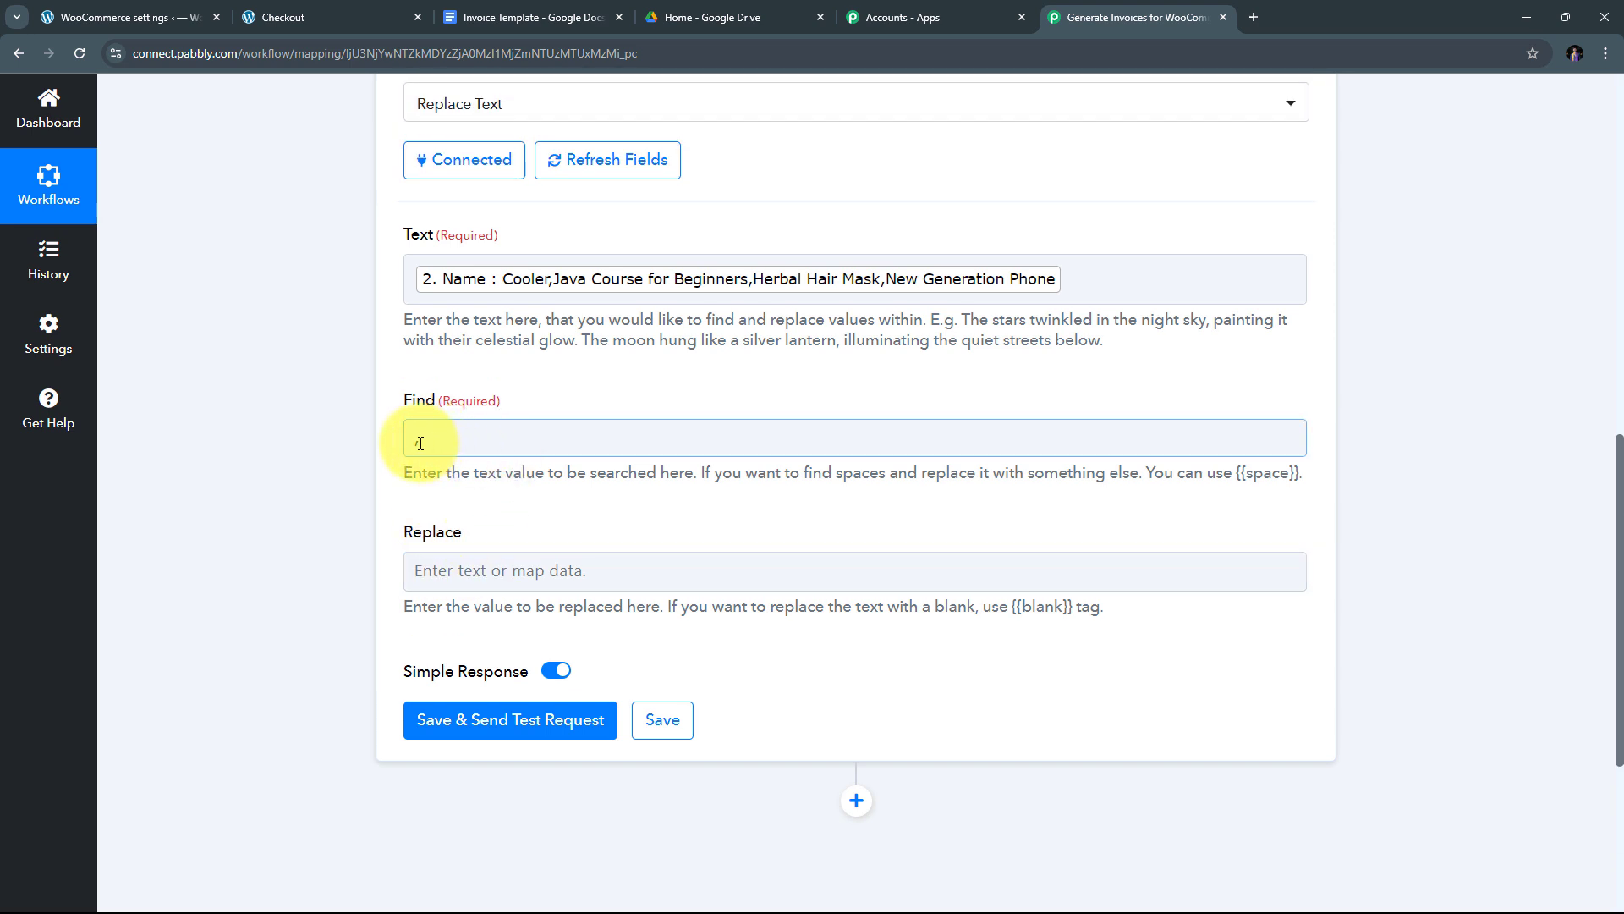
scroll(514, 535, down, 1)
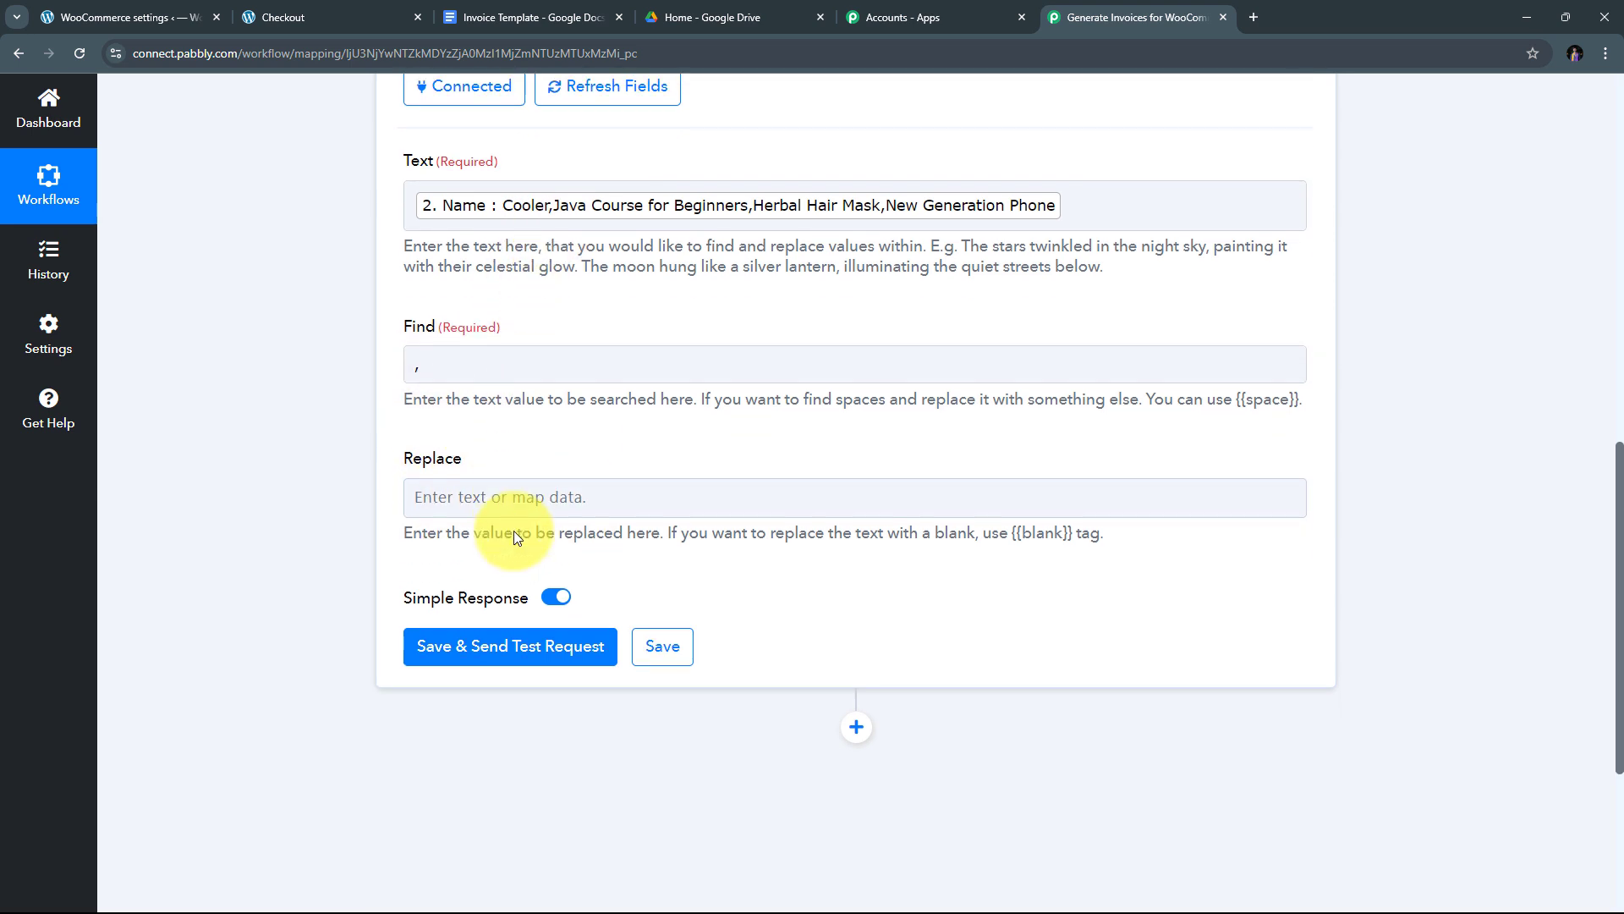
click(428, 484)
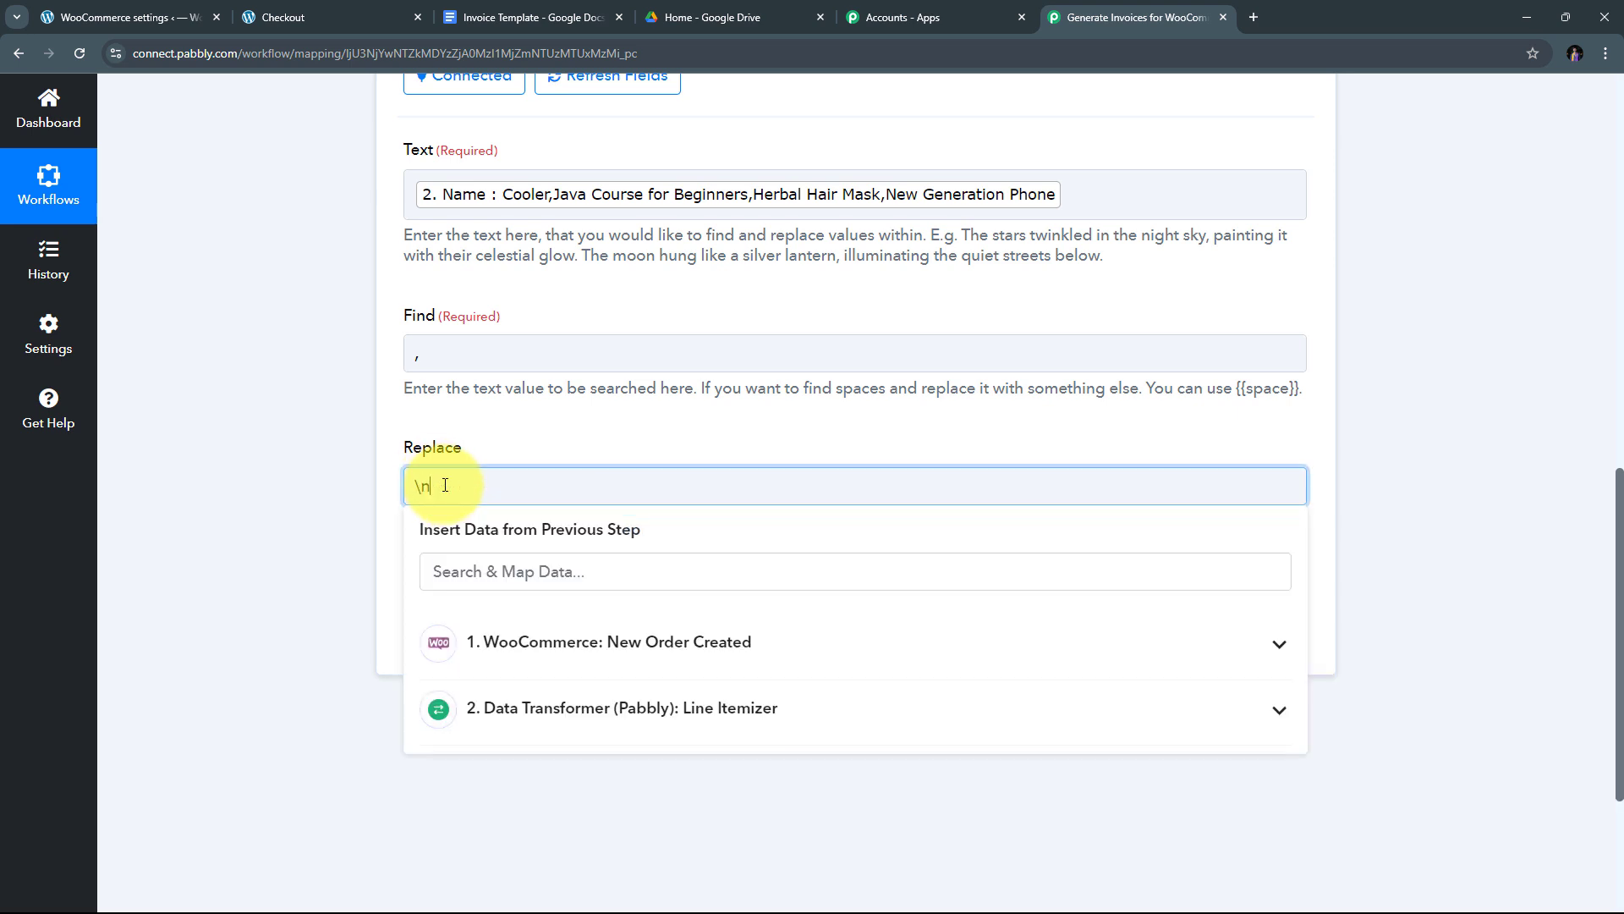
text(\n)
click(496, 460)
scroll(496, 459, up, 1)
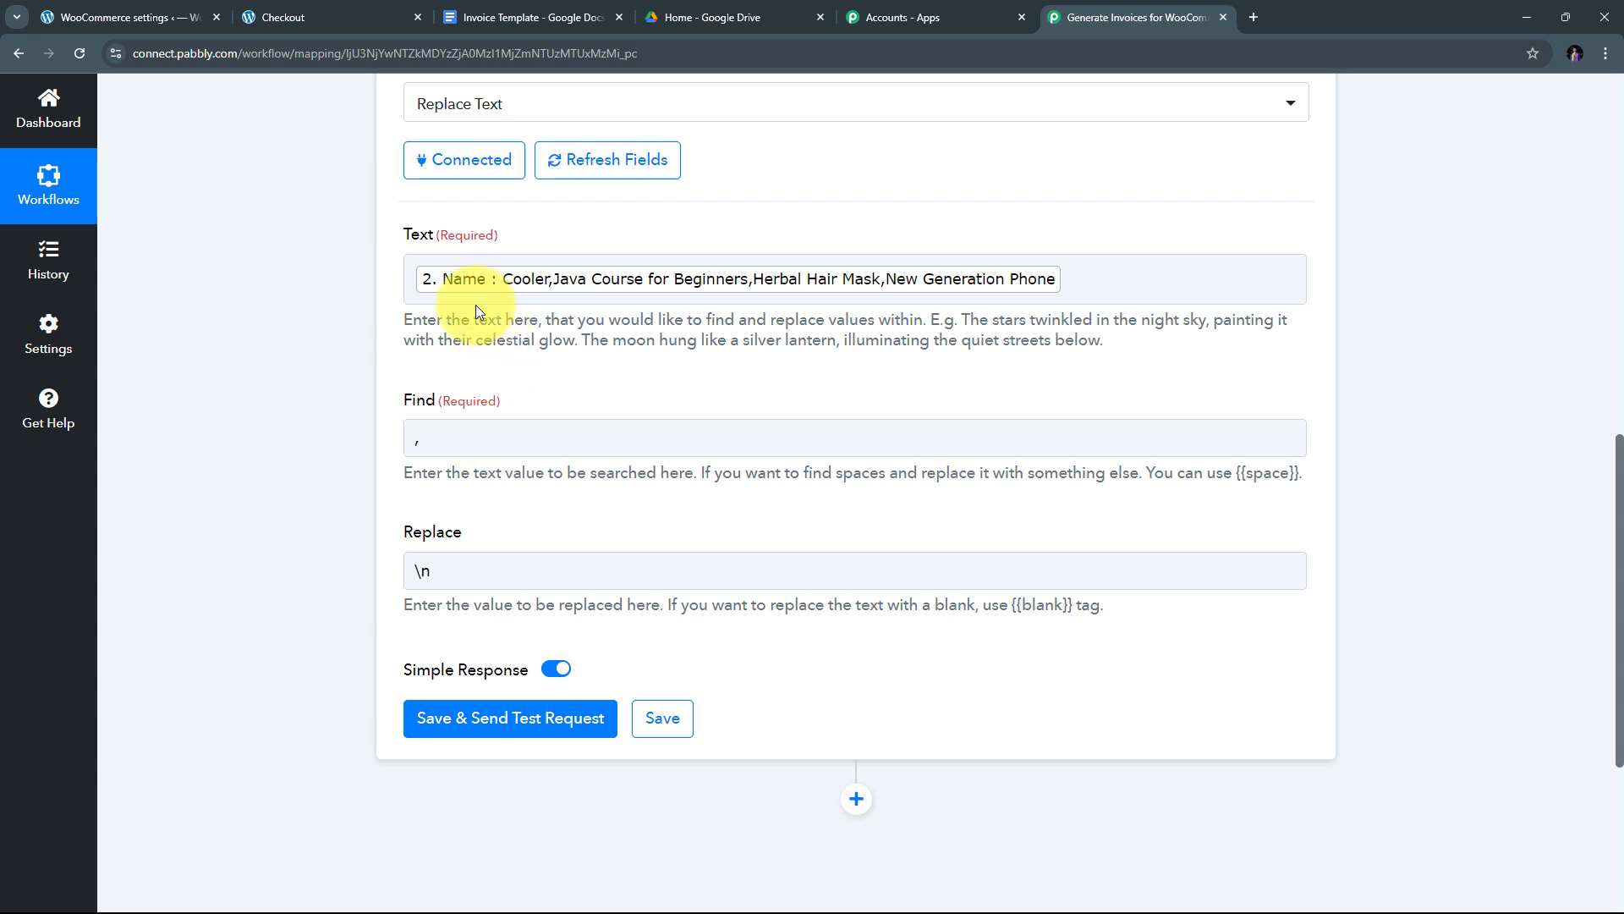
click(438, 289)
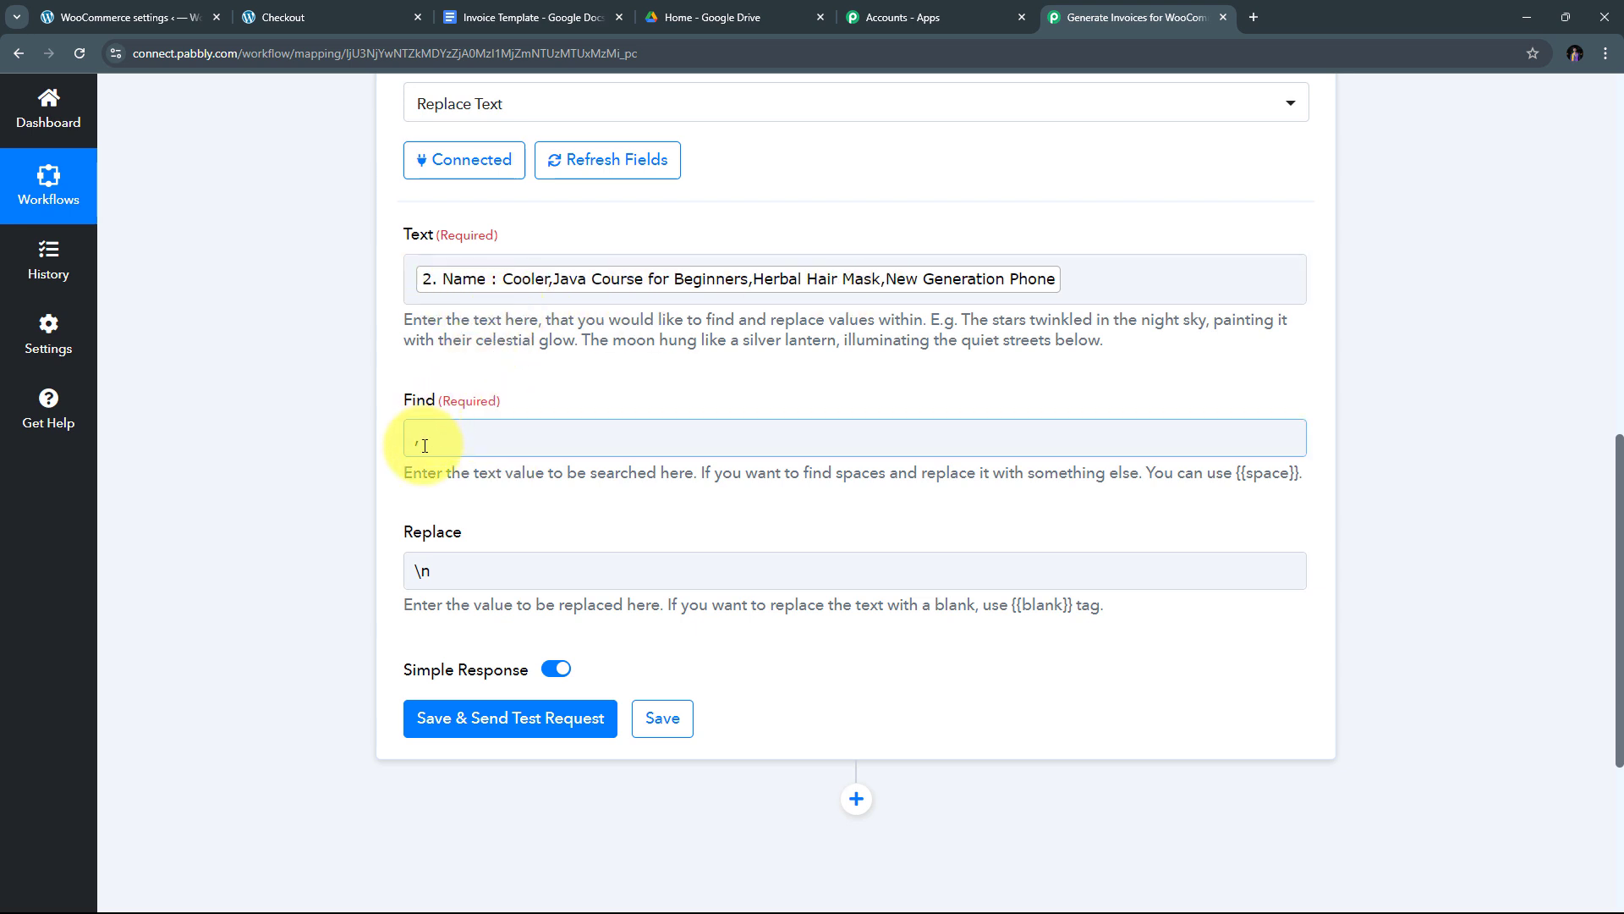
- Save the product-name Replace Text step with a test request and enlarge the Result value to review it
scroll(574, 478, down, 3)
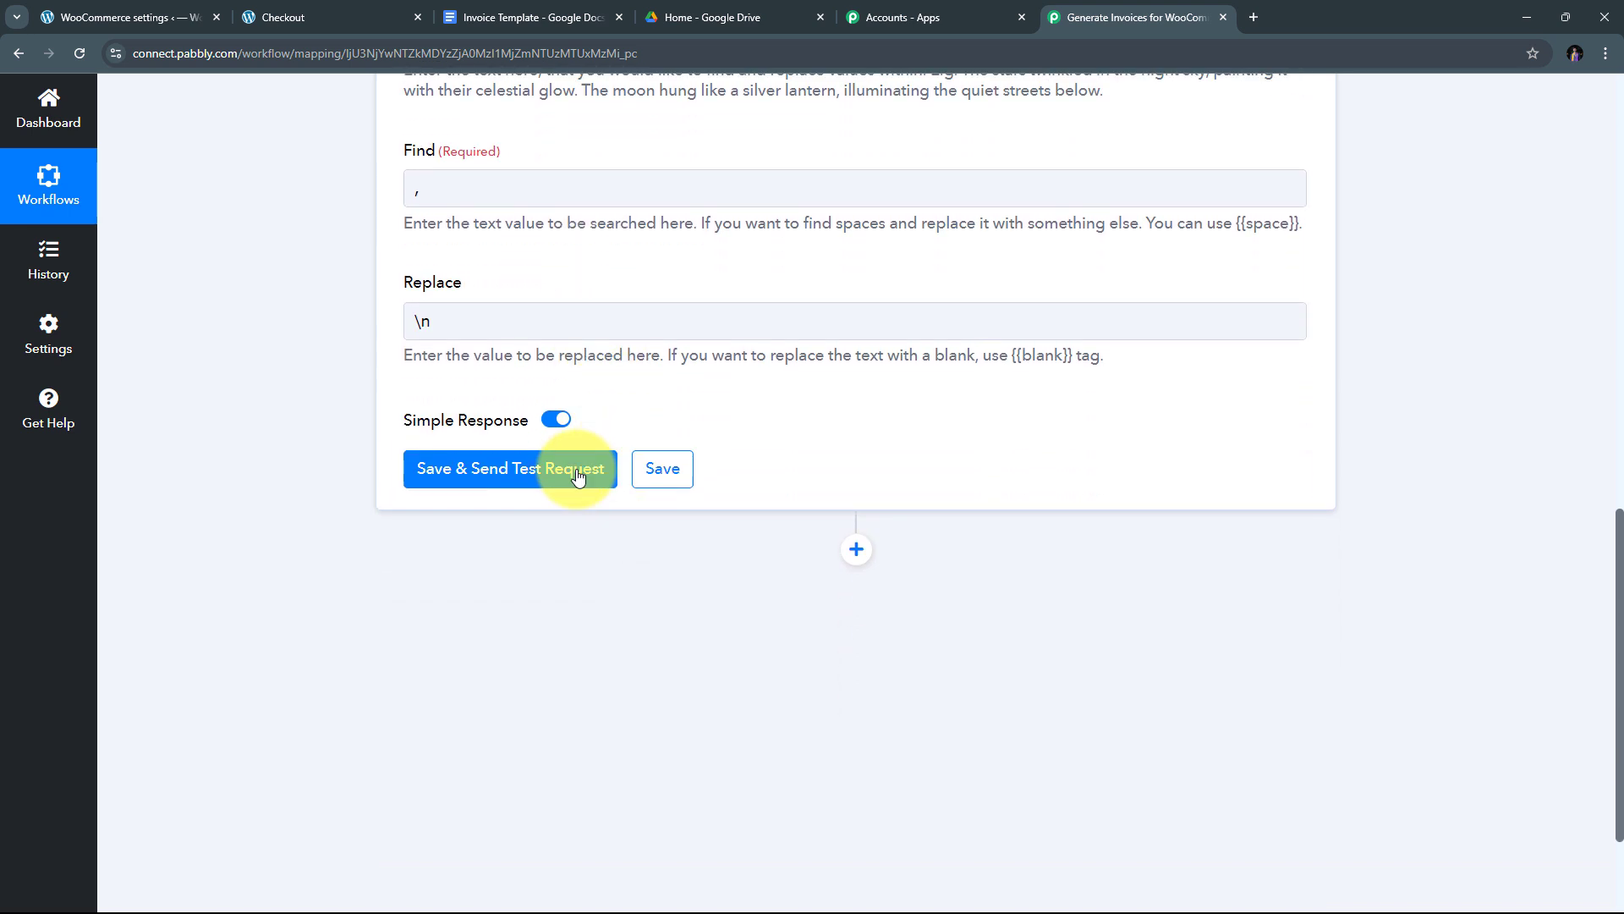
click(487, 476)
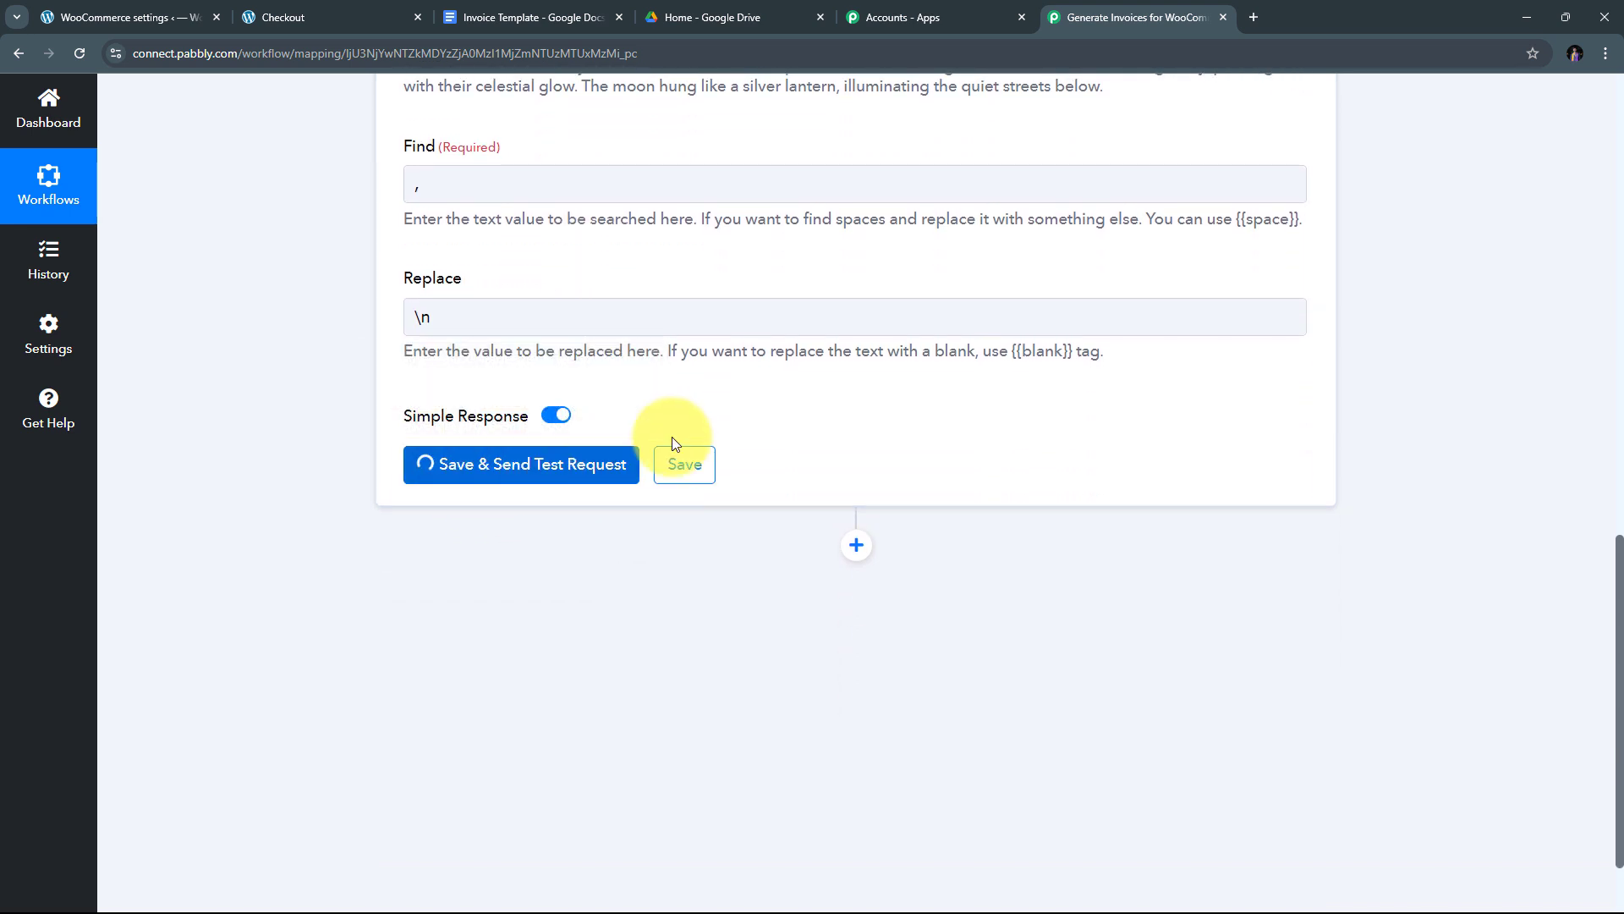
scroll(1034, 412, down, 1)
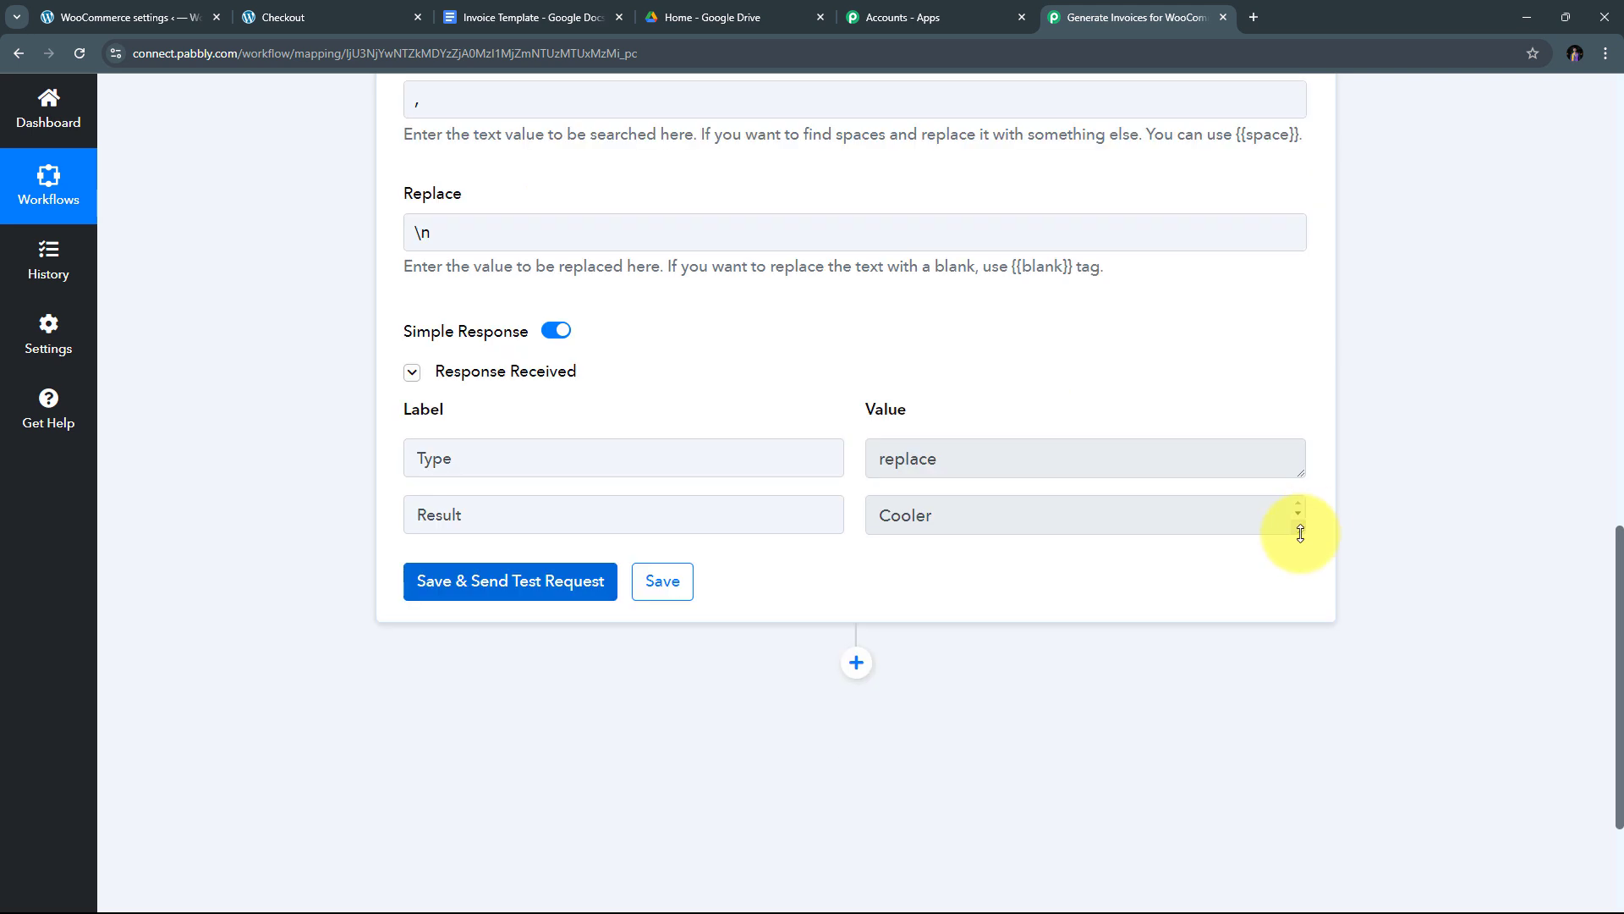
drag(1299, 529, 1300, 733)
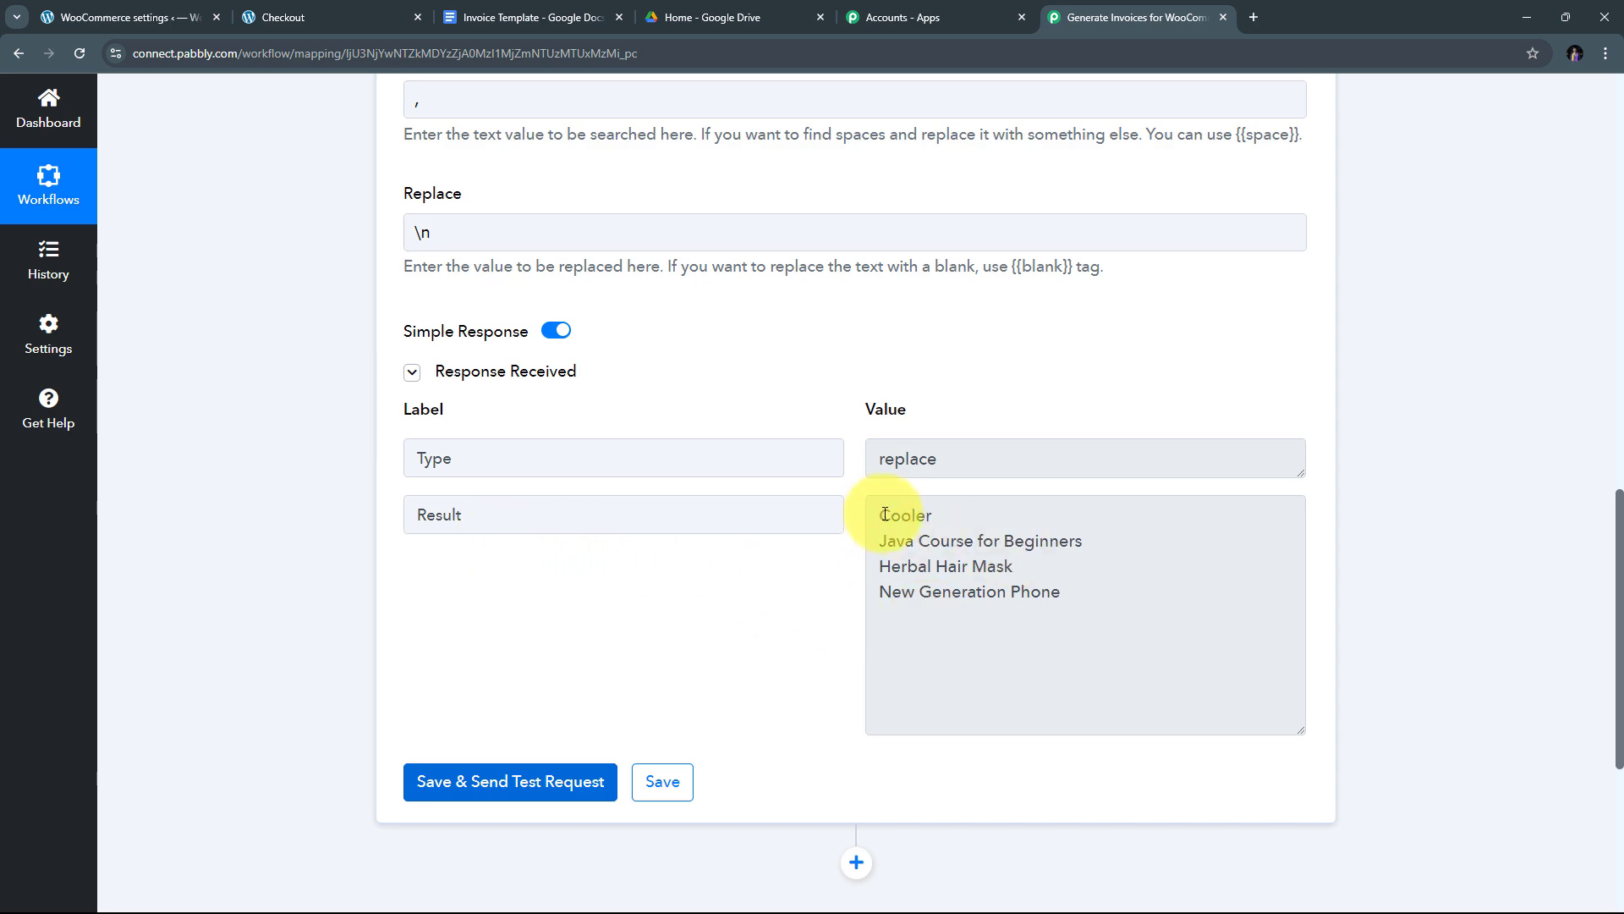
drag(884, 514, 1179, 620)
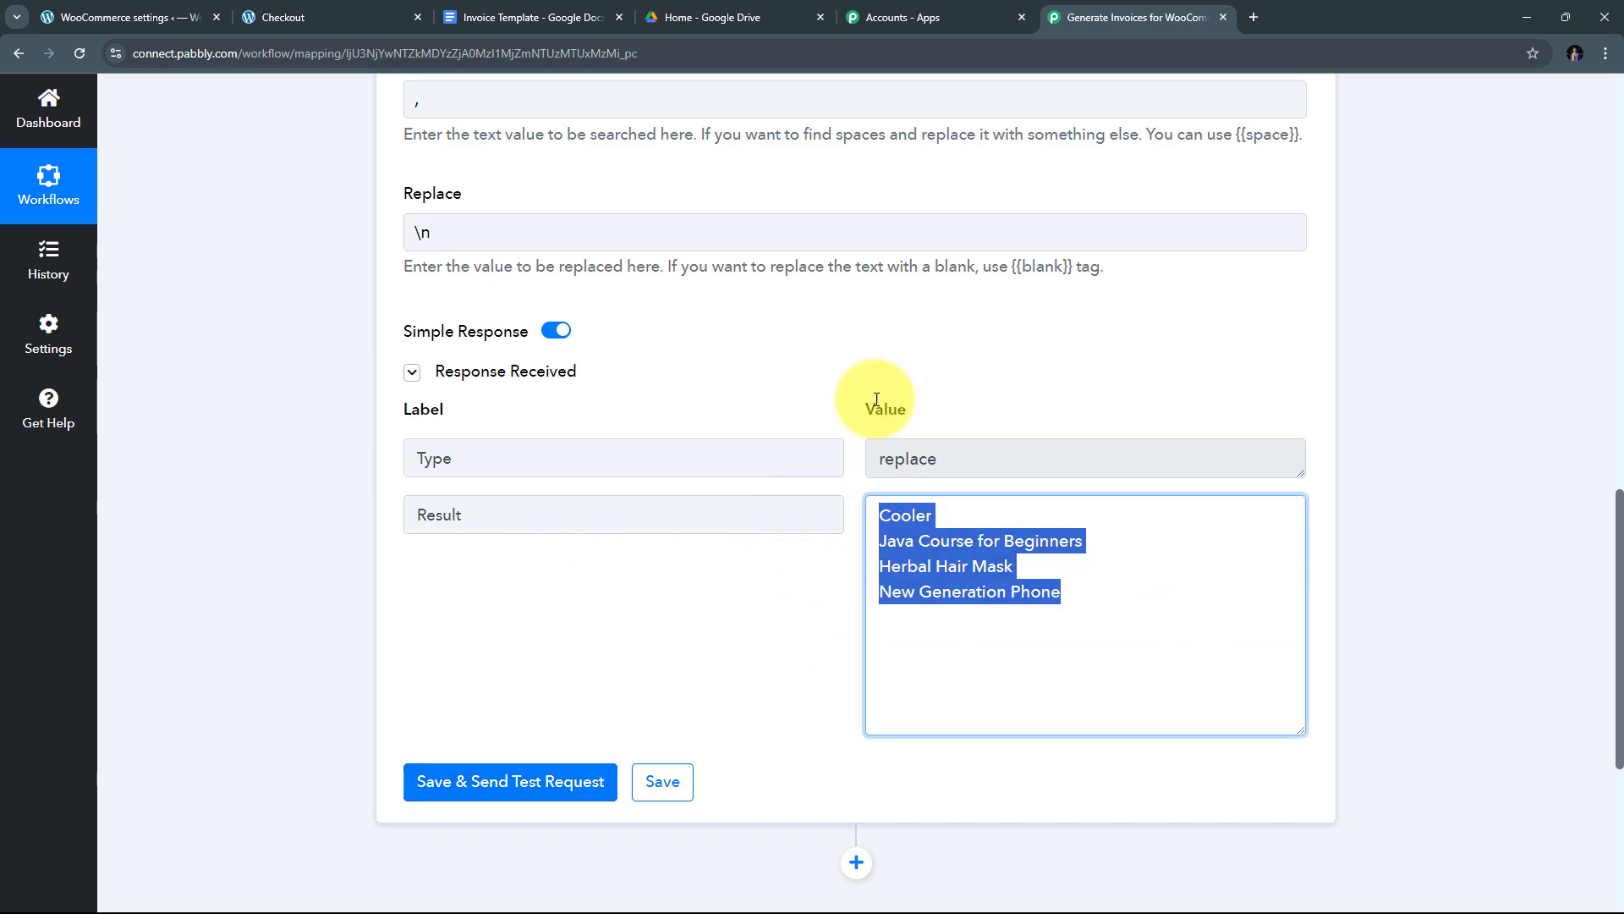
click(815, 374)
- Copy the product-name Replace Text step and paste the copy directly after it in the workflow
scroll(815, 377, up, 5)
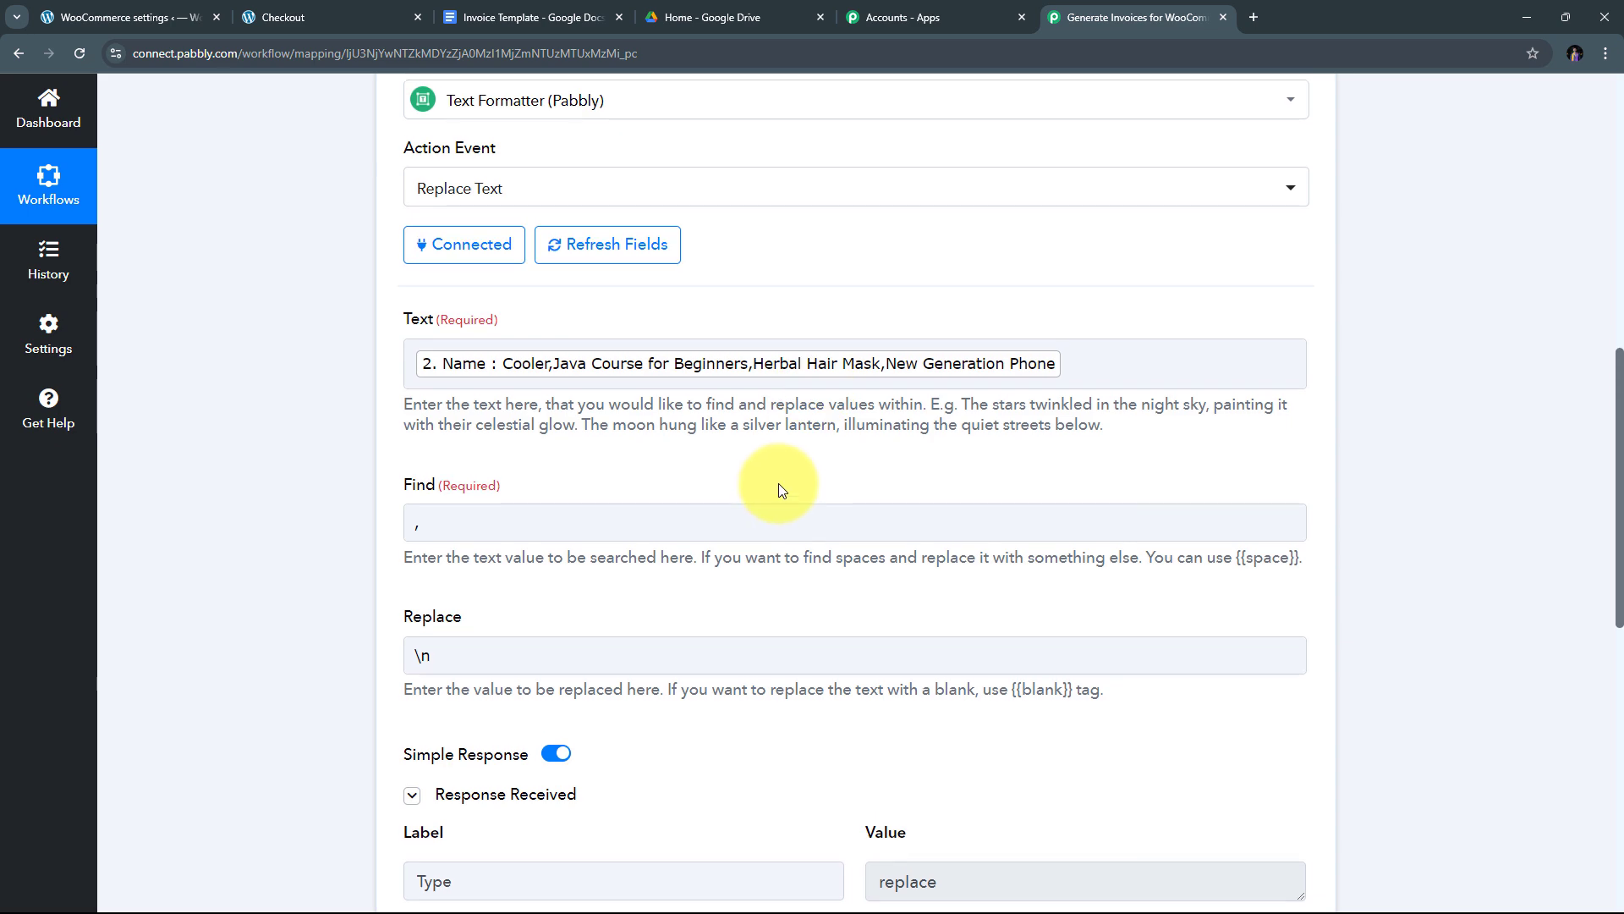
scroll(778, 484, down, 6)
scroll(821, 468, up, 8)
scroll(821, 469, up, 2)
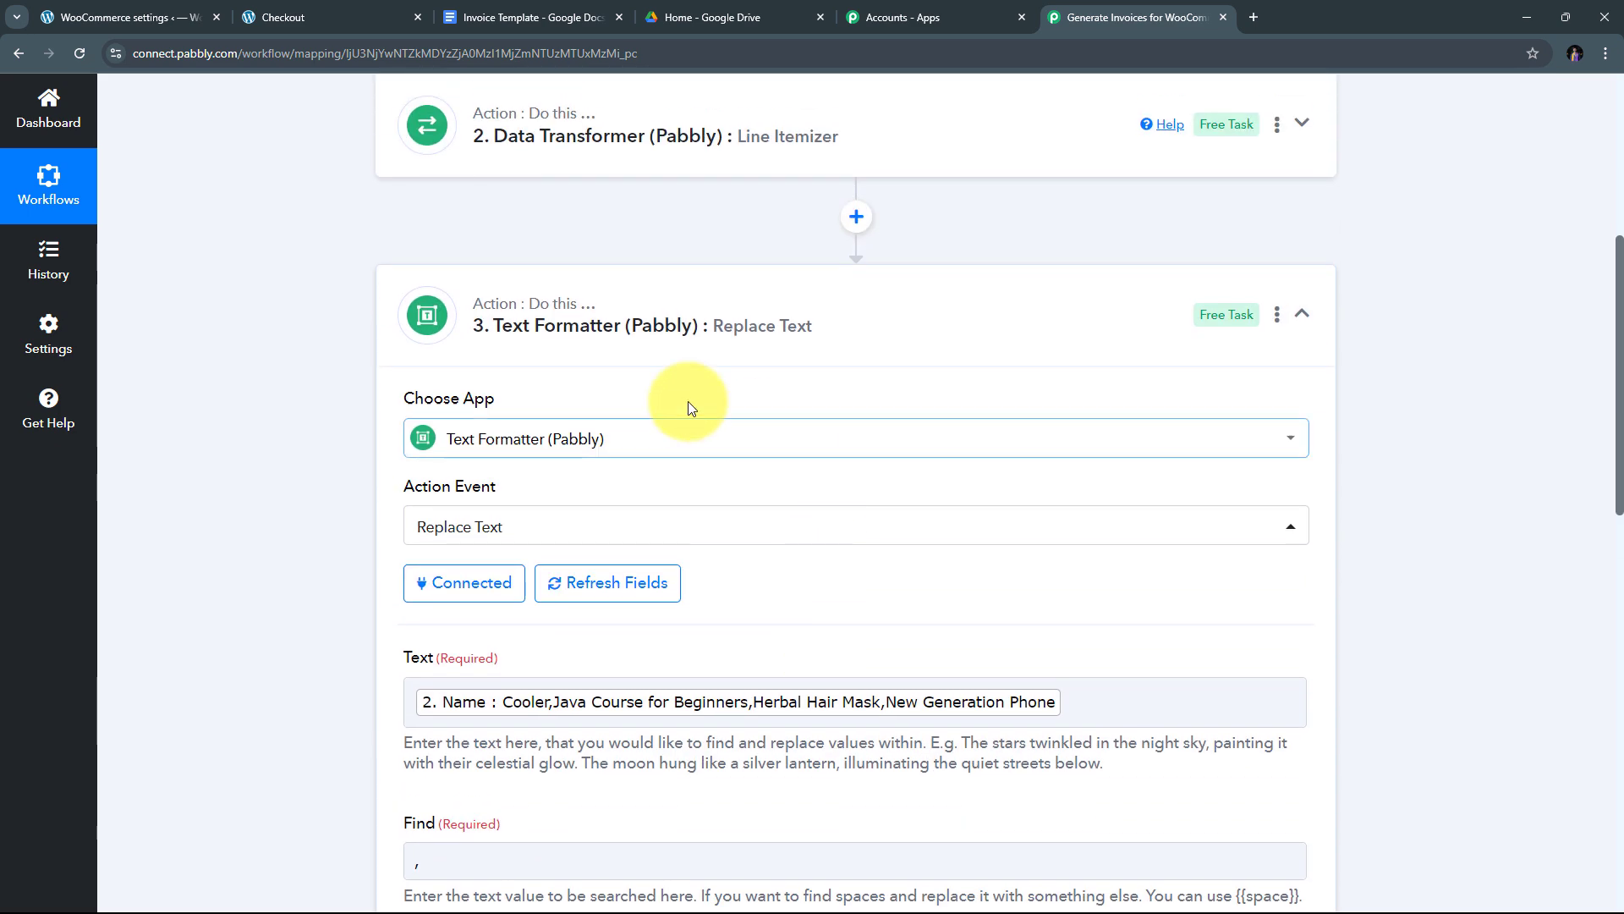
click(1278, 315)
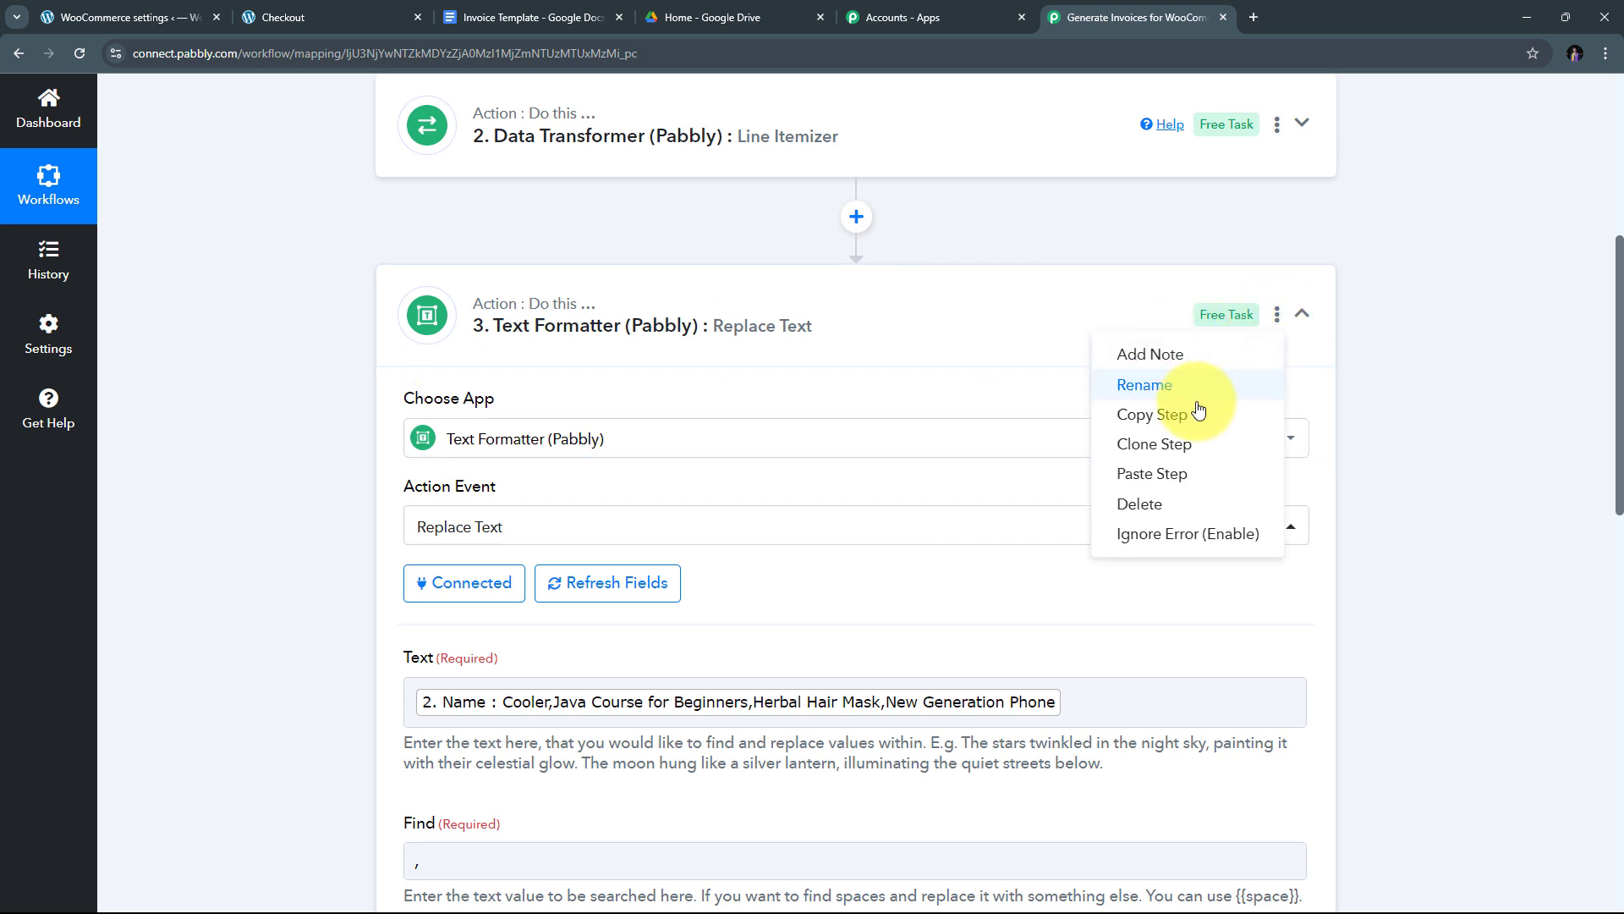
click(1158, 424)
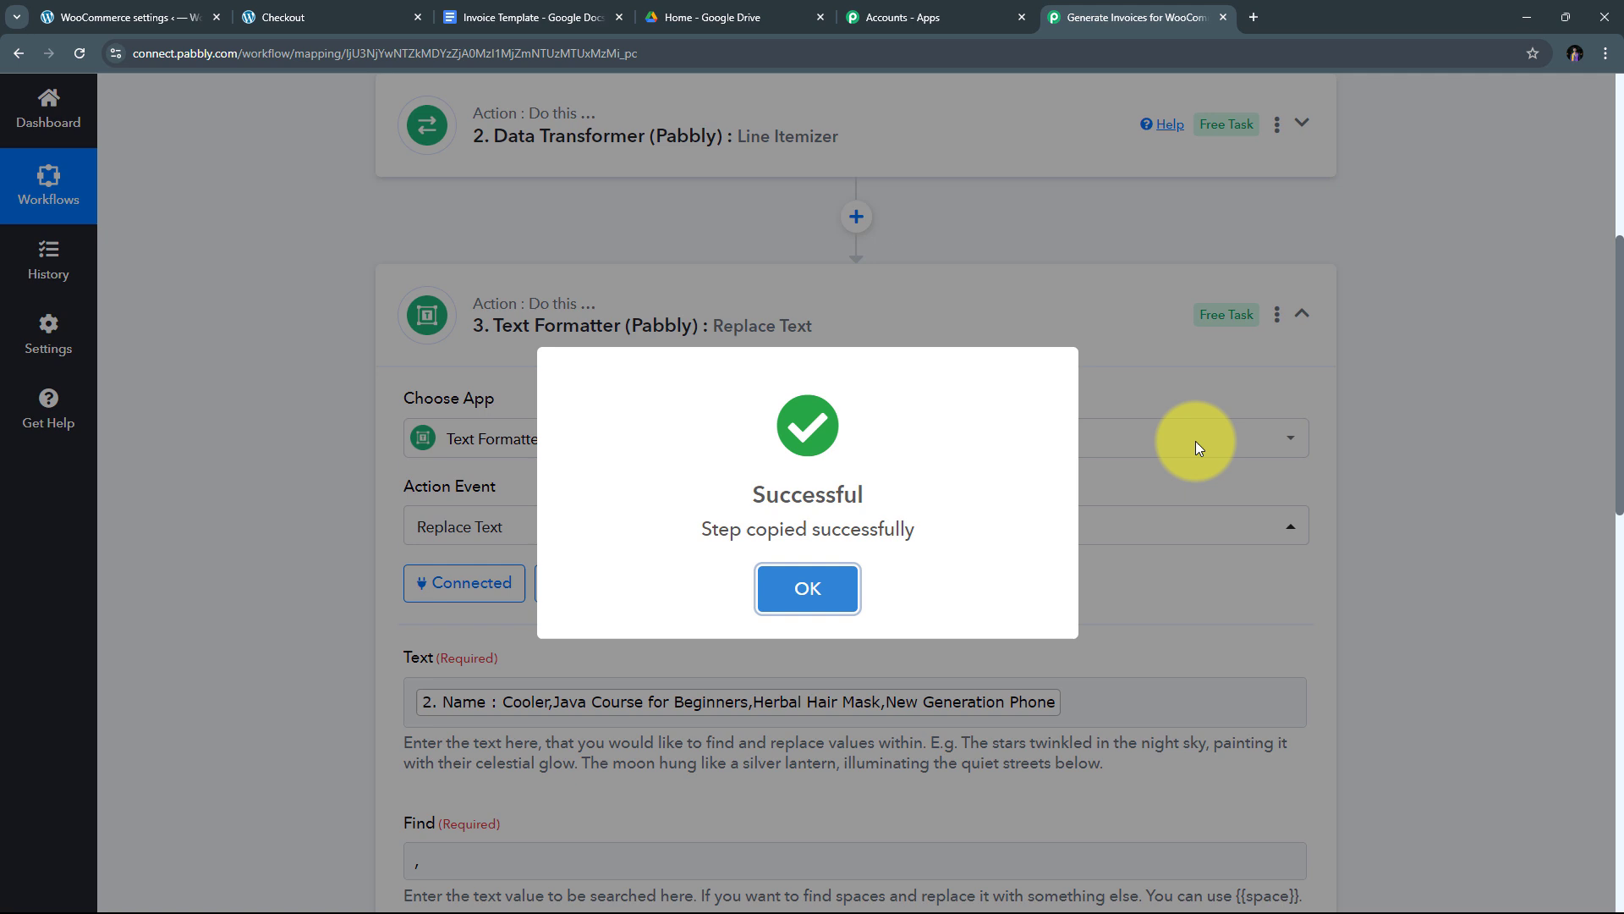
click(805, 586)
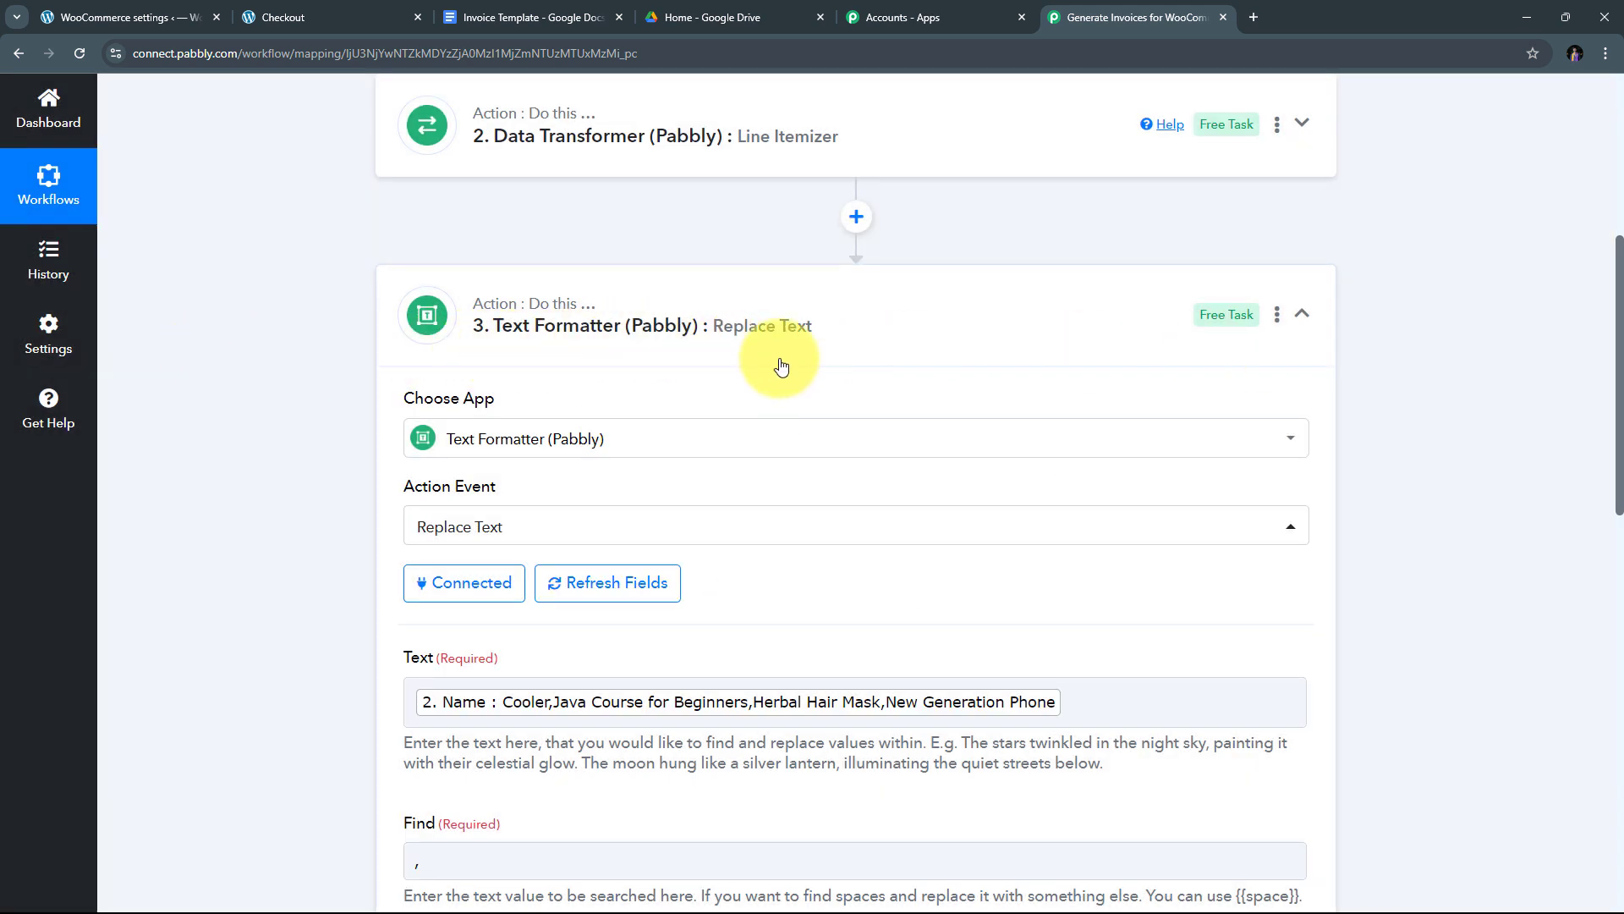
click(1278, 315)
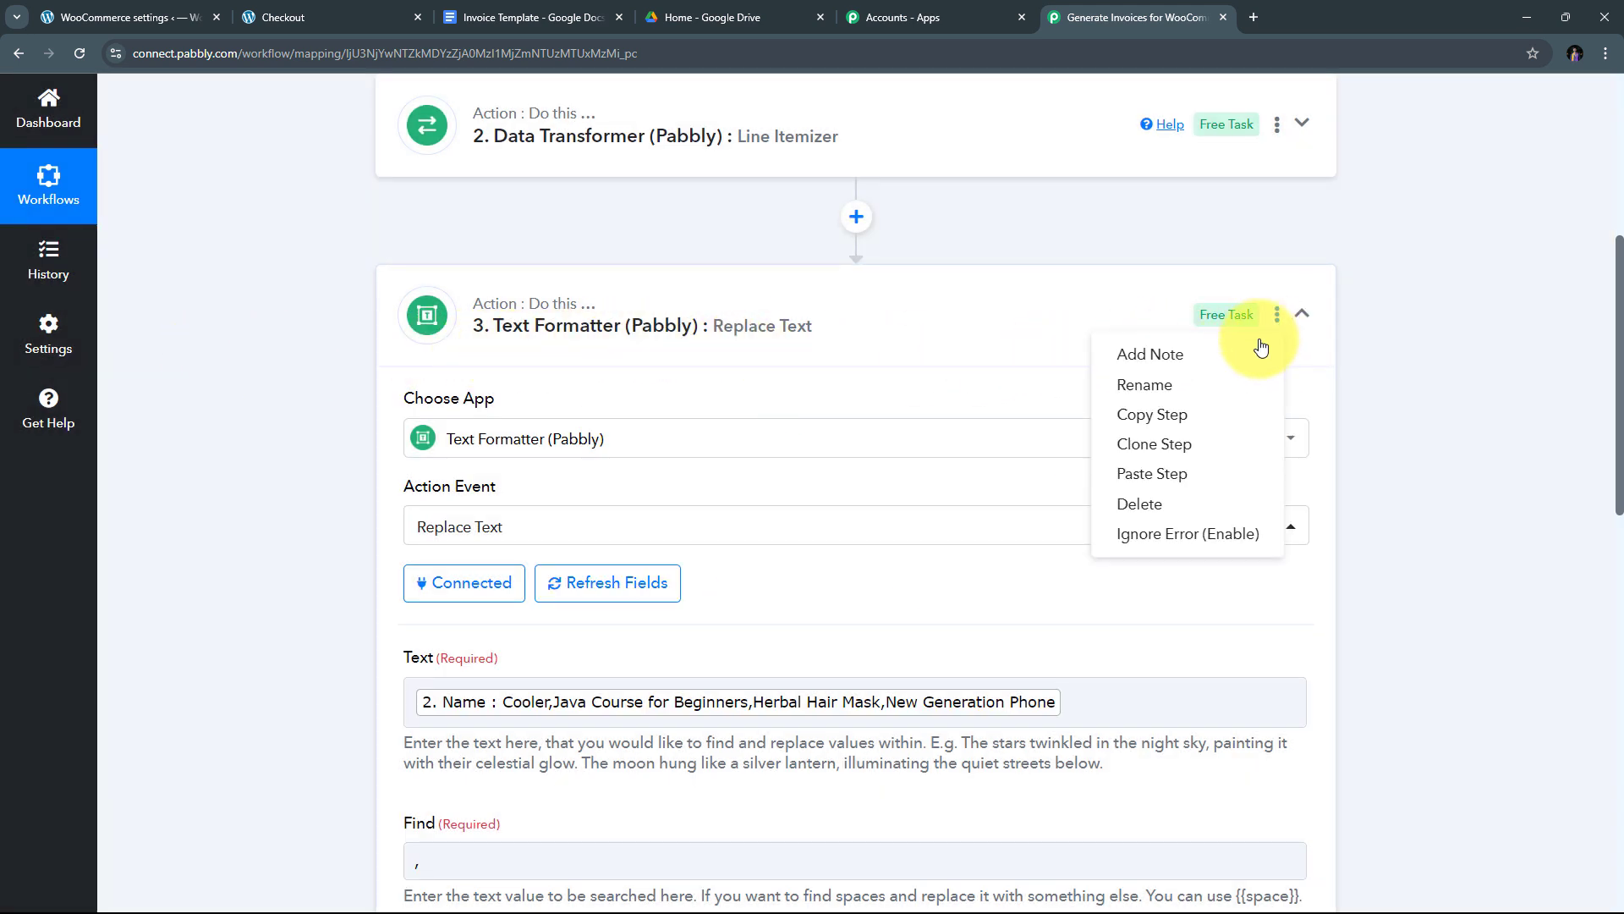
click(1165, 472)
click(991, 465)
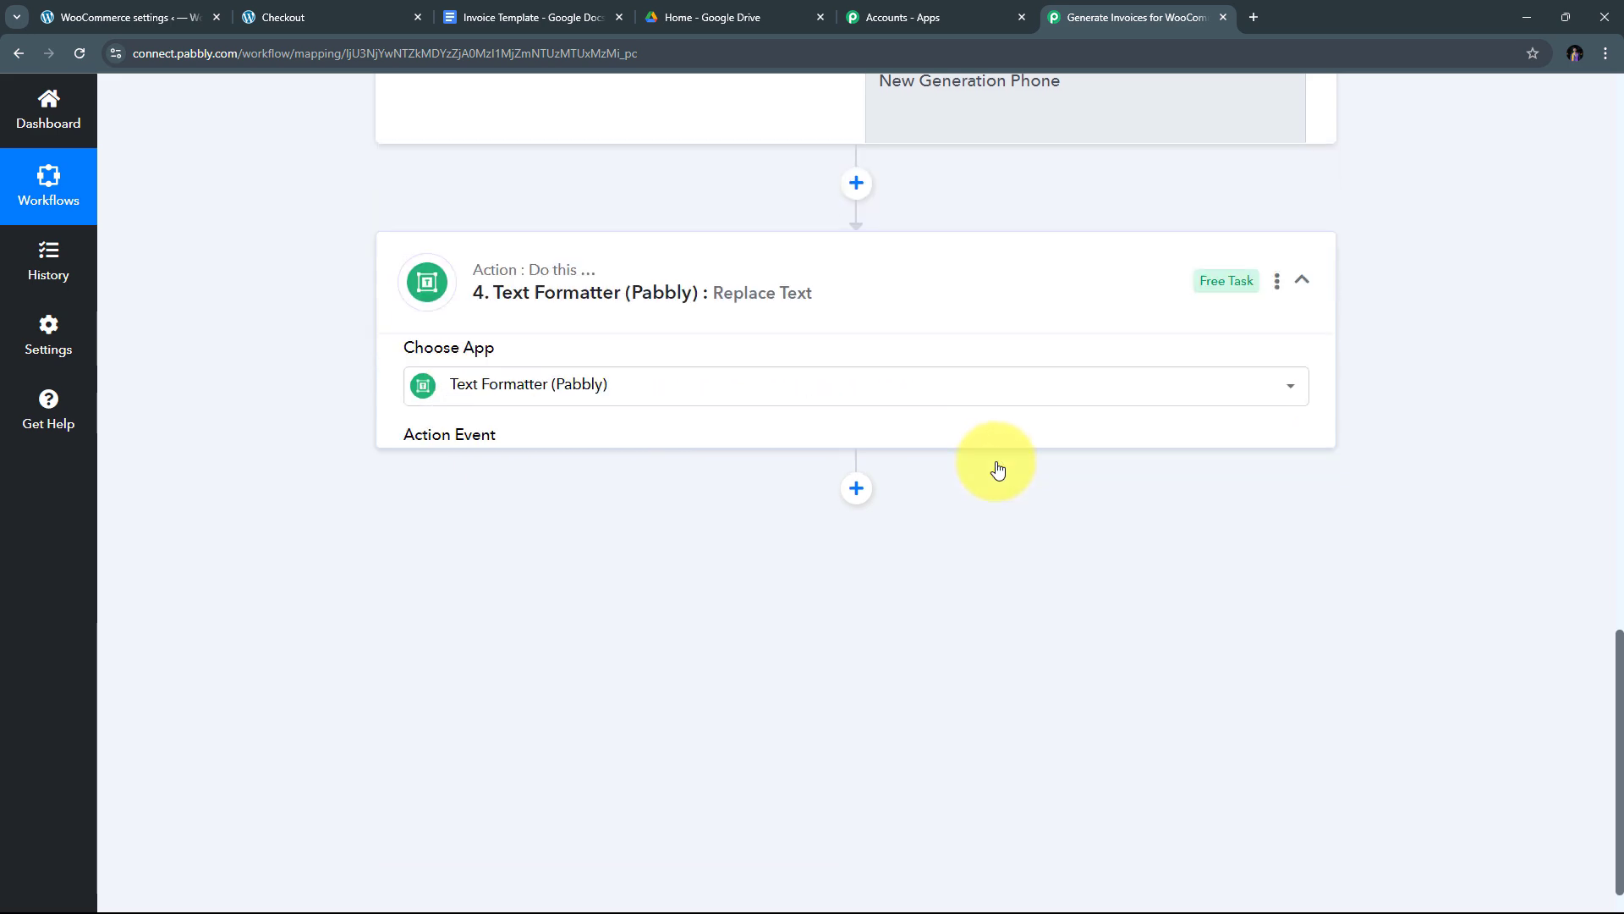
- Replace the Name mapping in the pasted step's Text field with the Line Itemizer's Quantity value
scroll(923, 474, down, 10)
scroll(762, 507, up, 9)
scroll(678, 530, down, 3)
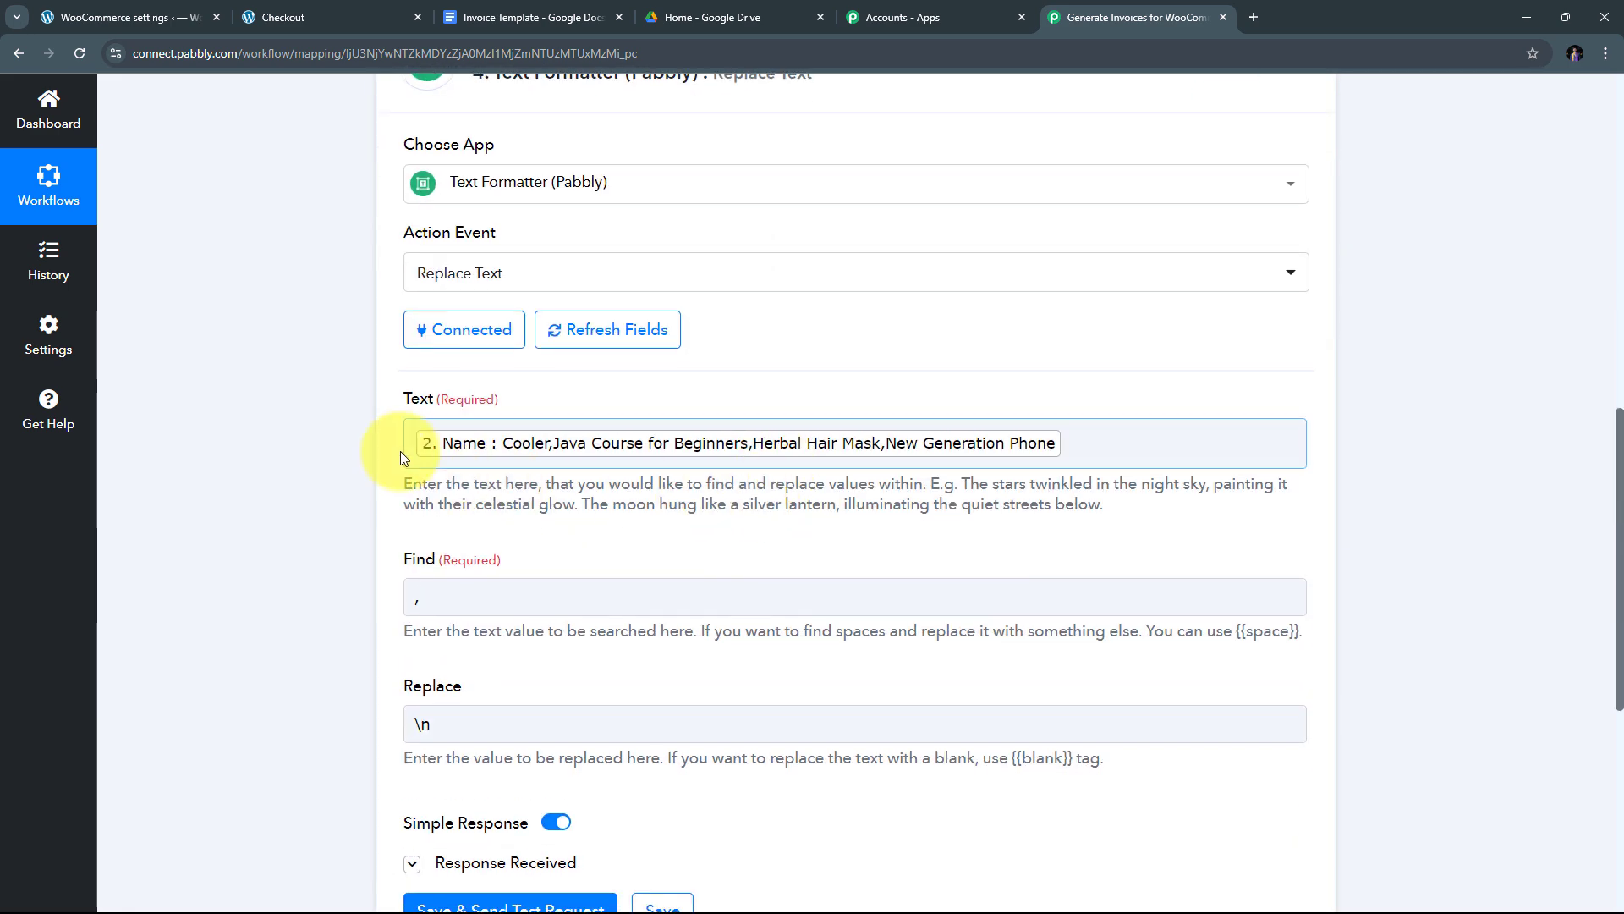
click(1110, 442)
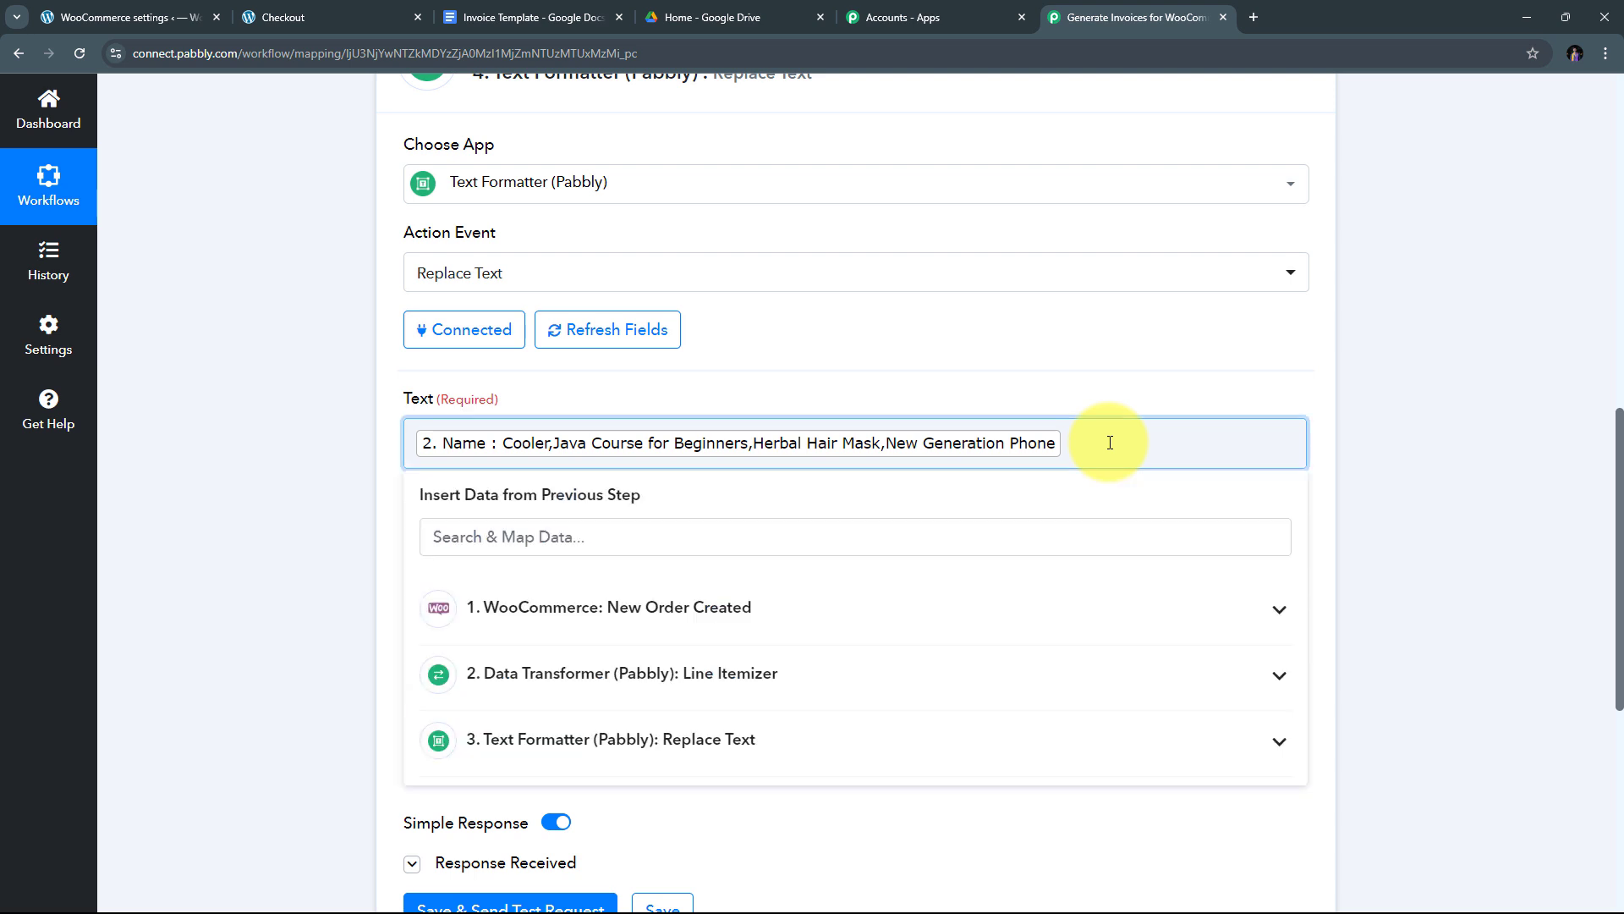
key(BackSpace)
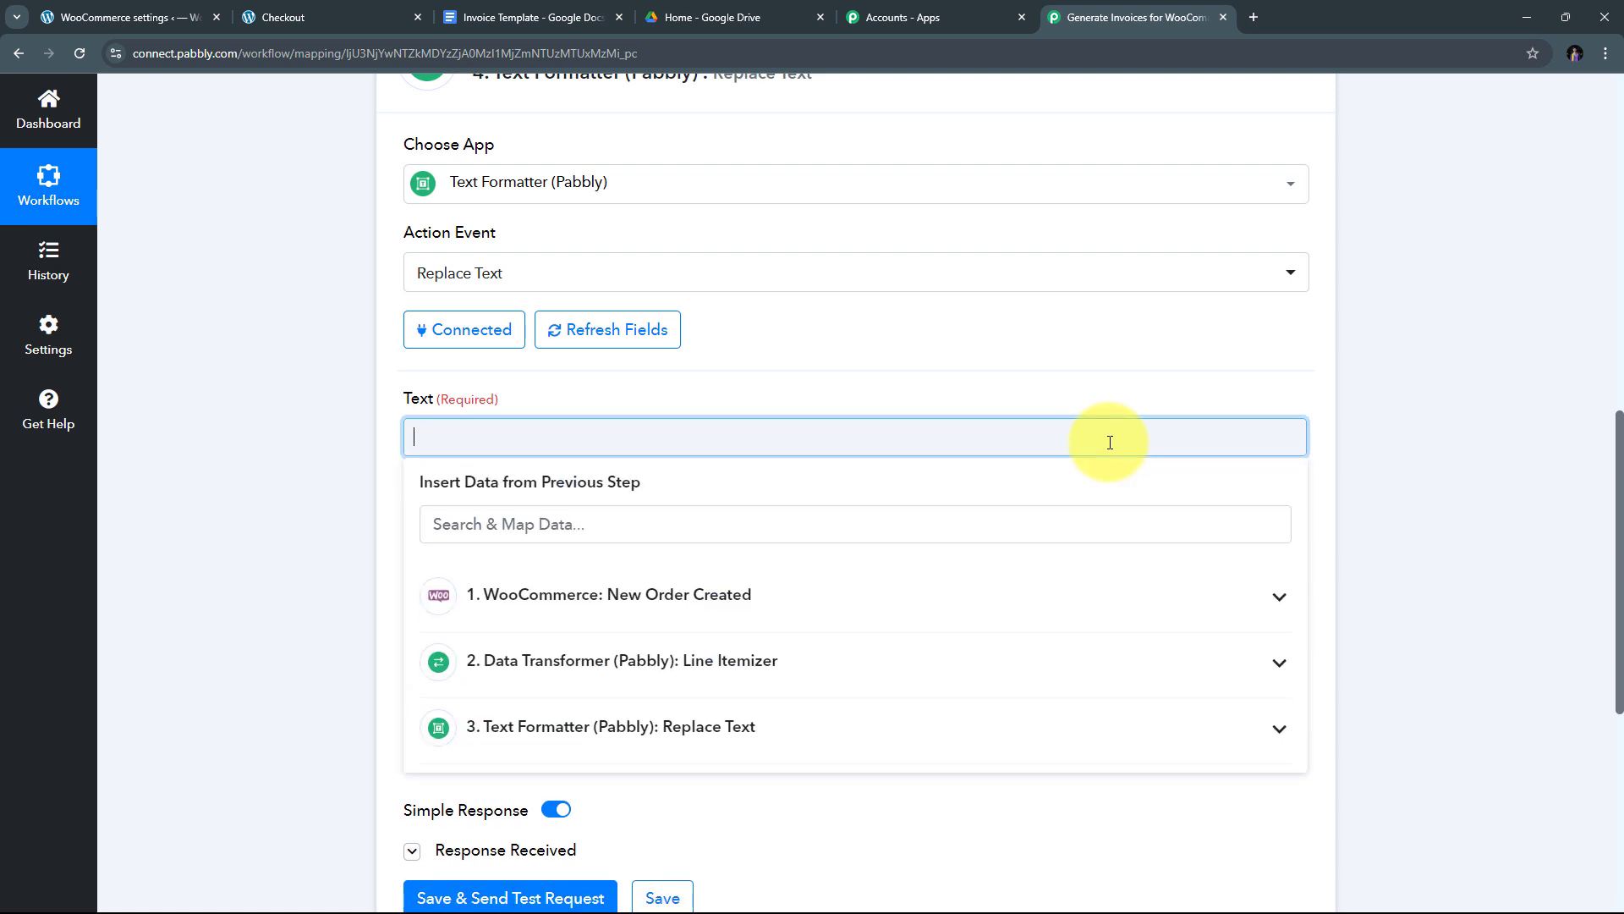
scroll(931, 424, down, 2)
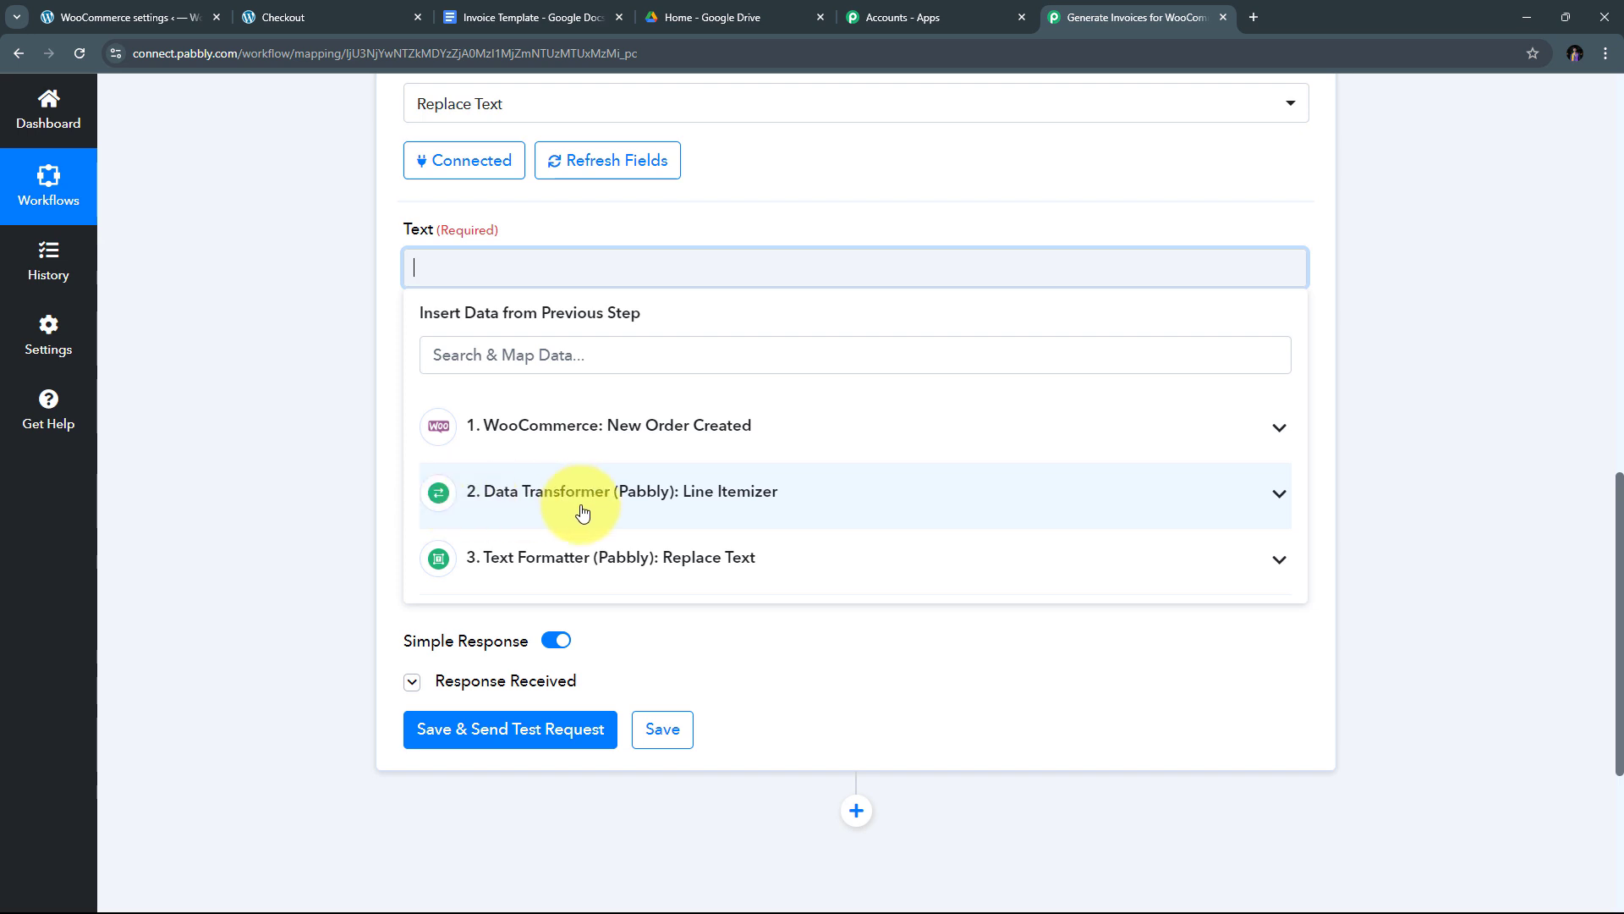
click(664, 510)
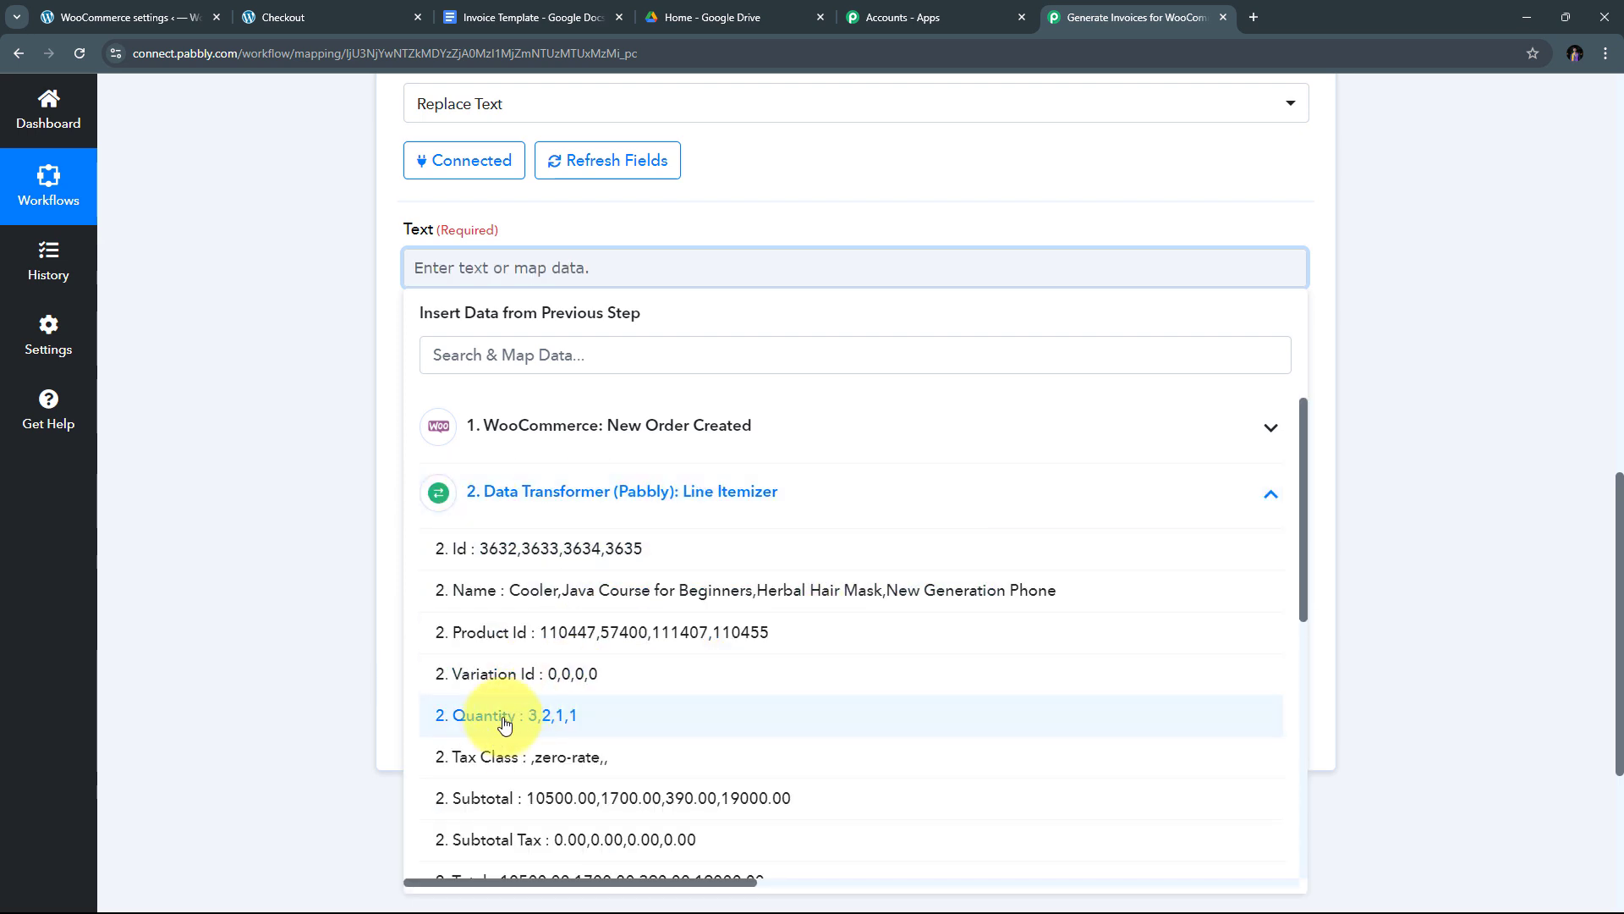
click(578, 719)
click(262, 338)
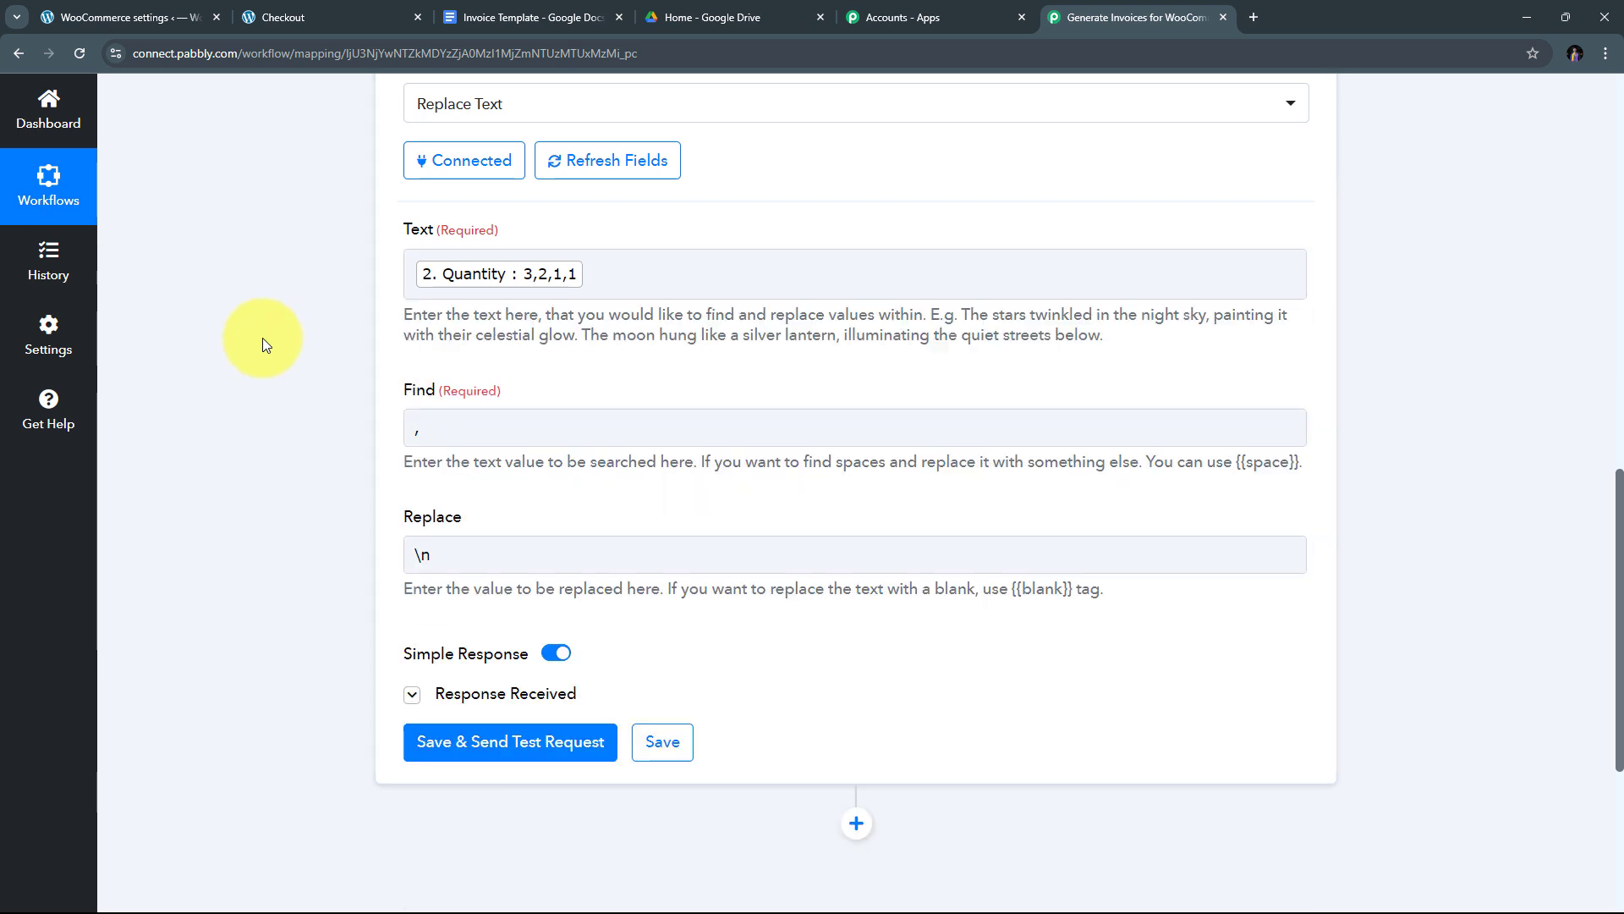
- Save the quantity Replace Text step with a test request and enlarge its Result value to check the list
scroll(738, 405, down, 2)
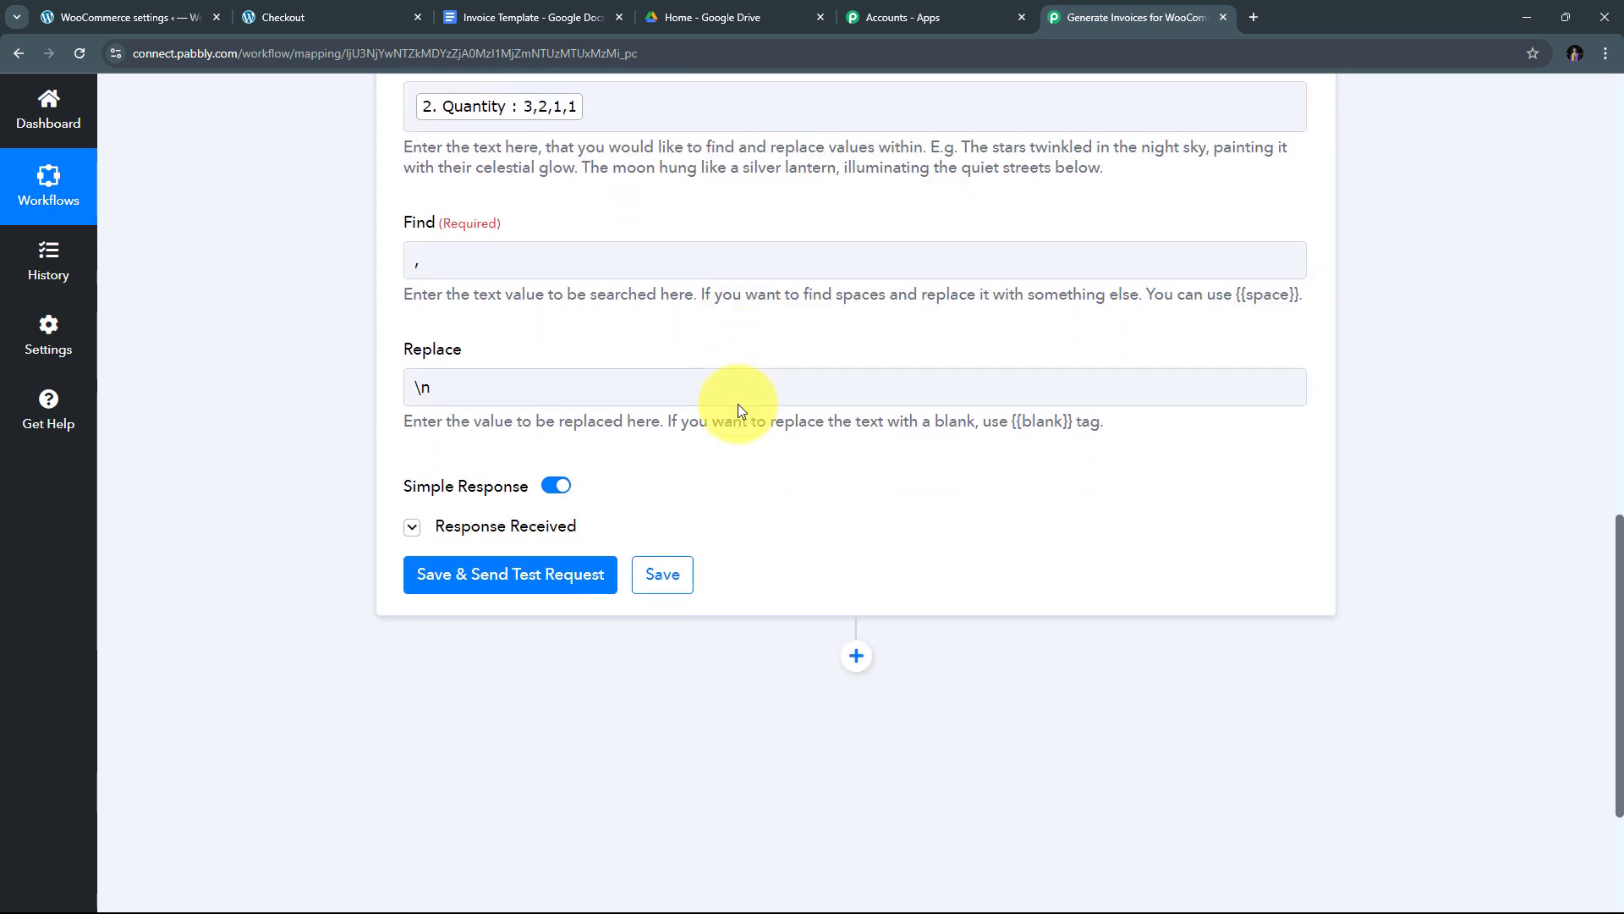
click(510, 584)
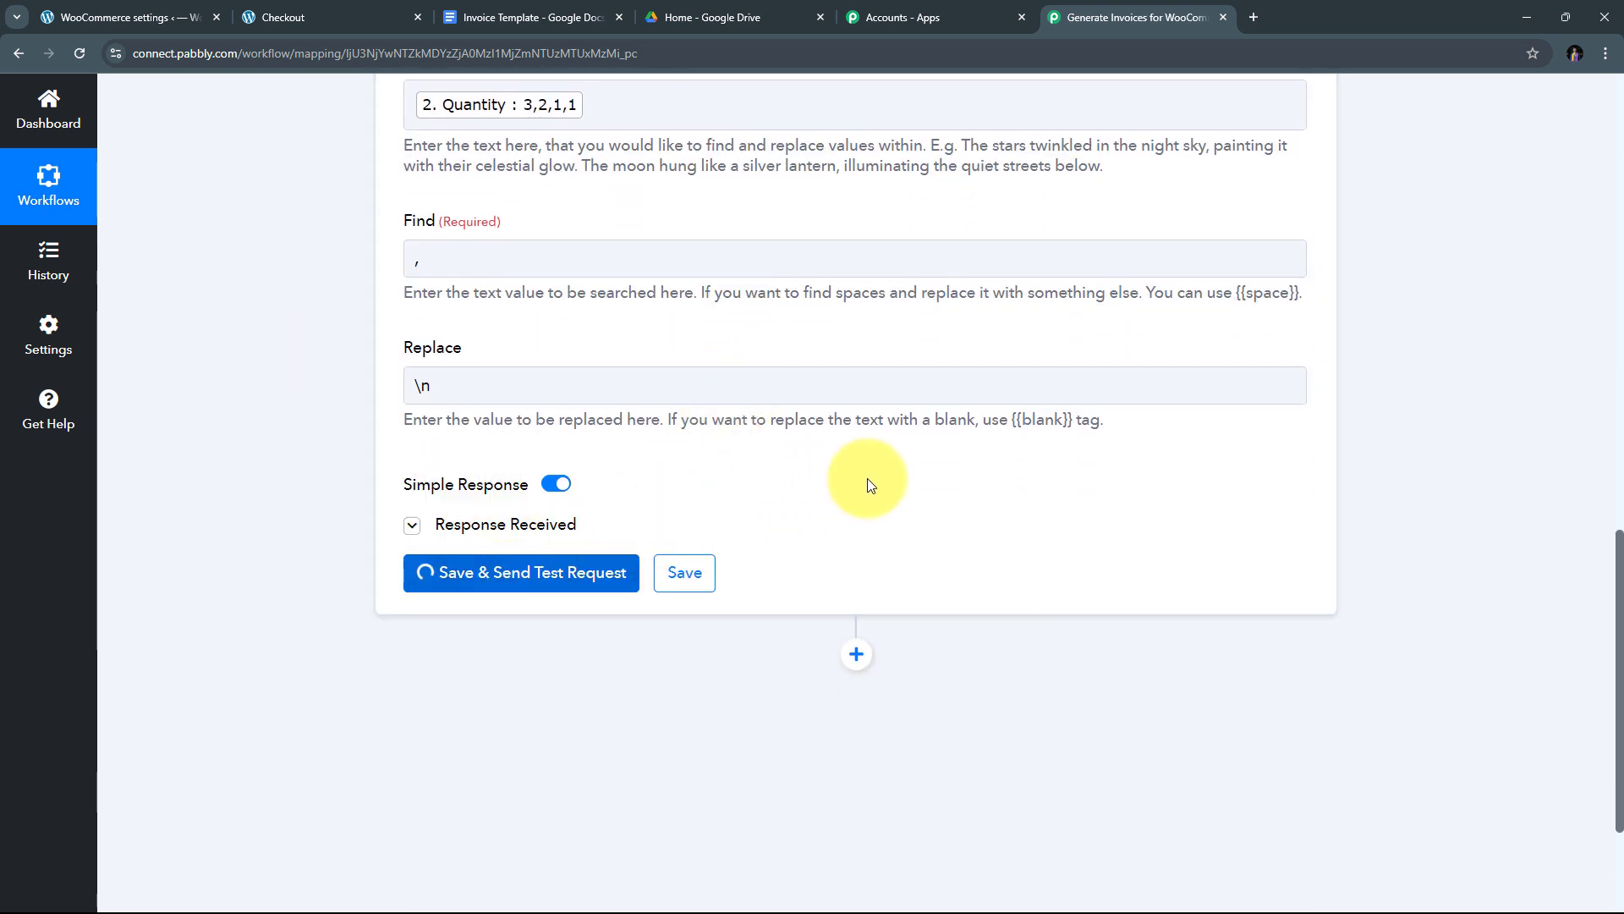
scroll(1328, 580, down, 1)
drag(1301, 595, 1299, 755)
drag(956, 682, 805, 571)
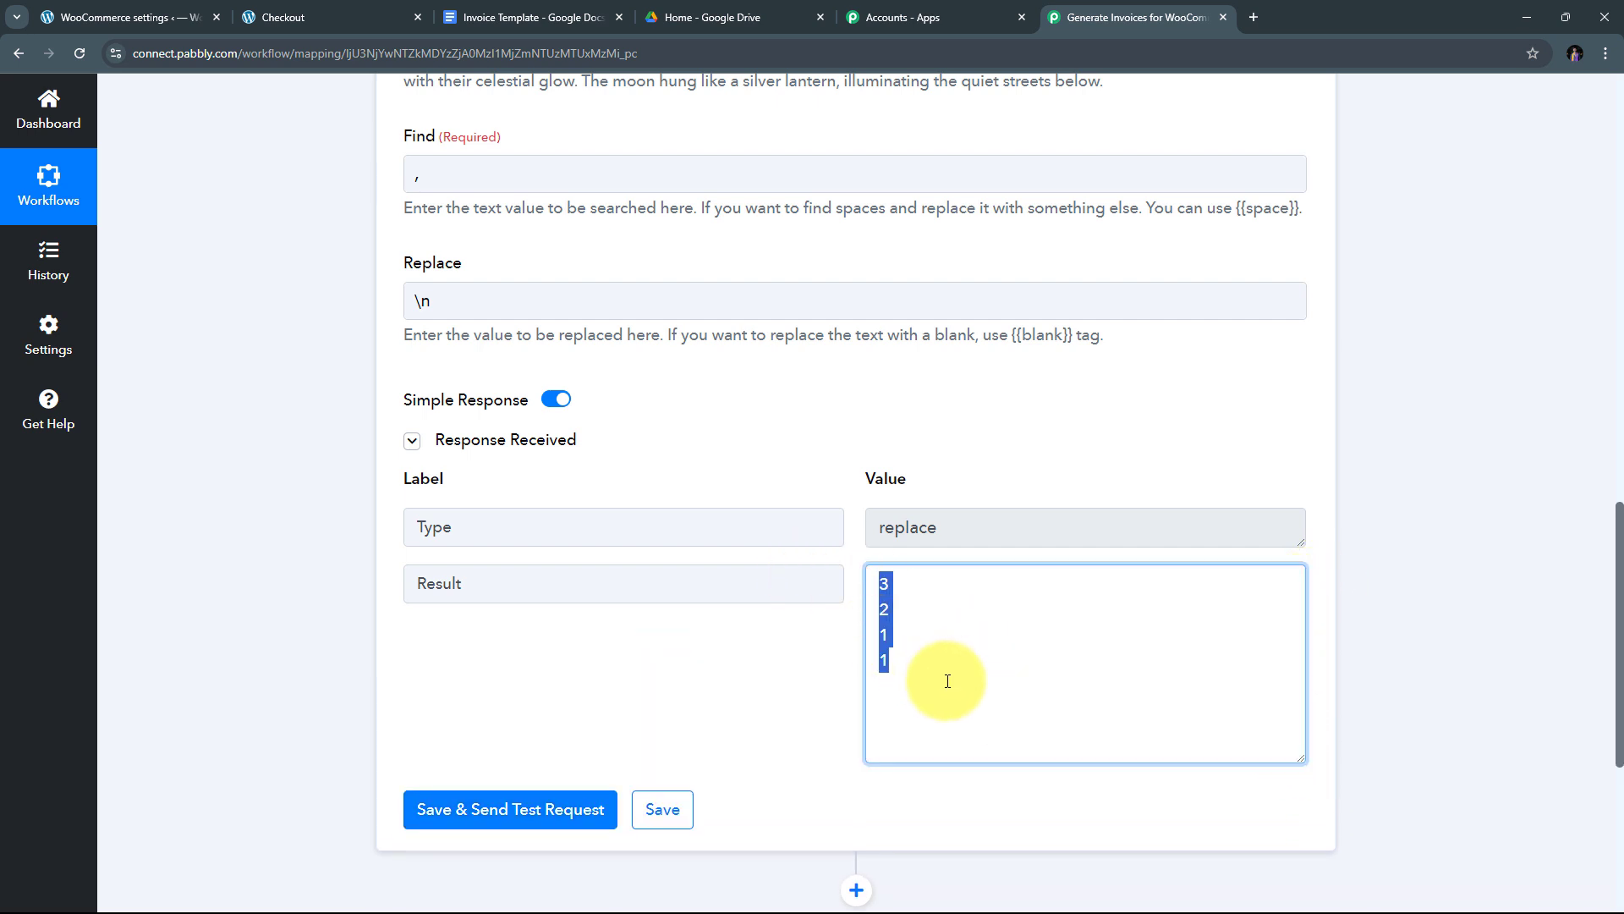
scroll(962, 440, up, 7)
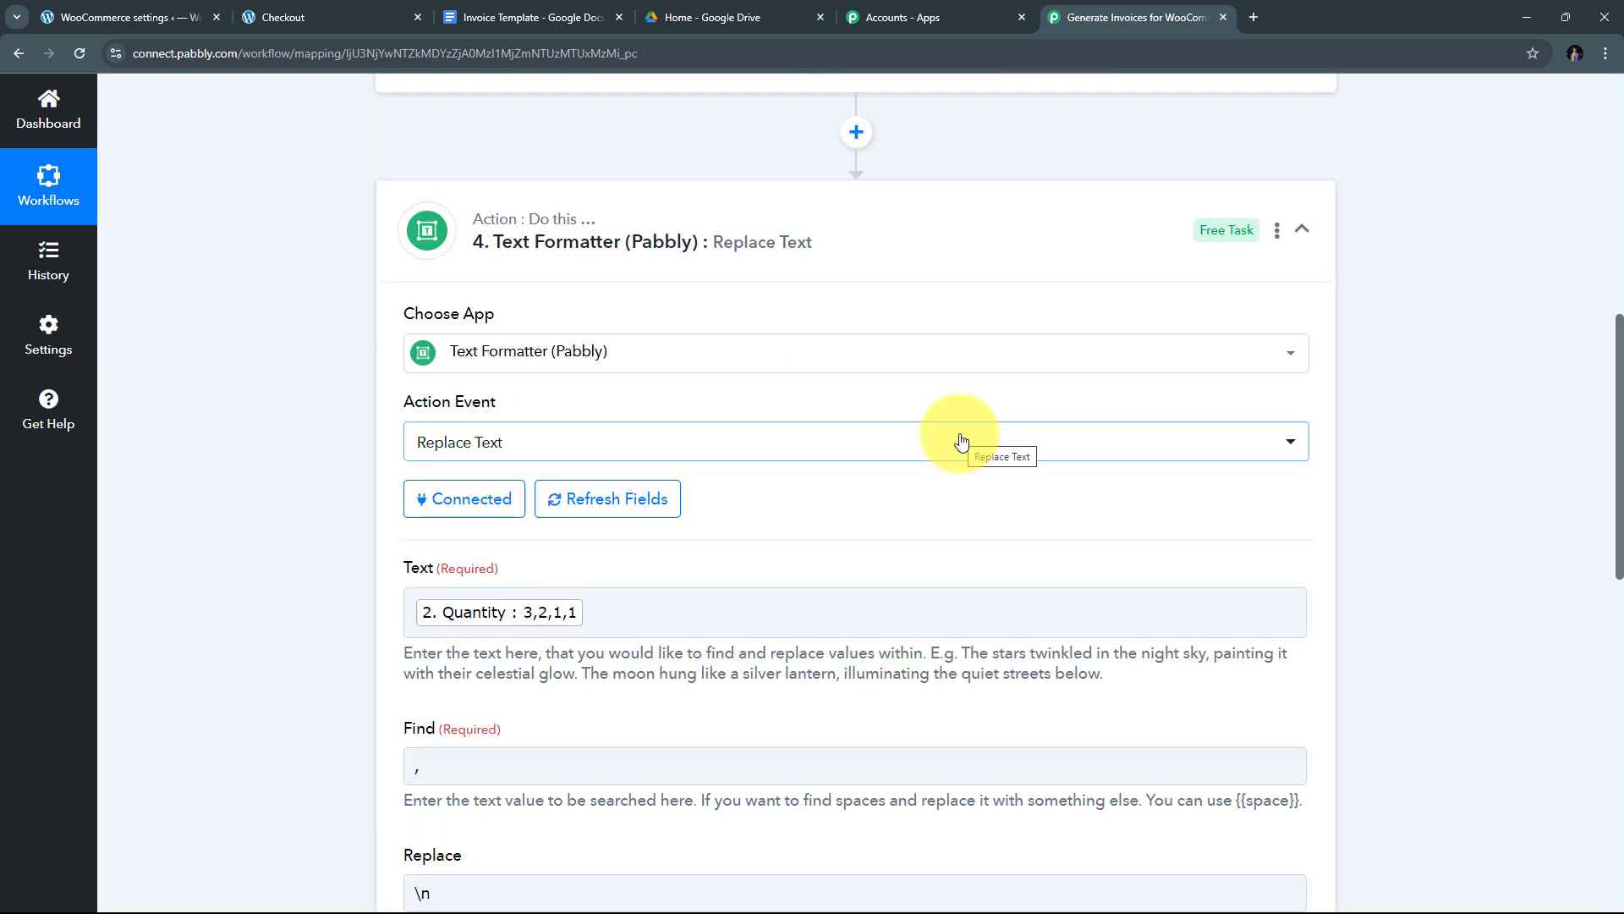
- Collapse the expanded Replace Text steps and look over the Text Formatter steps 3 to 6 in the workflow
click(1302, 228)
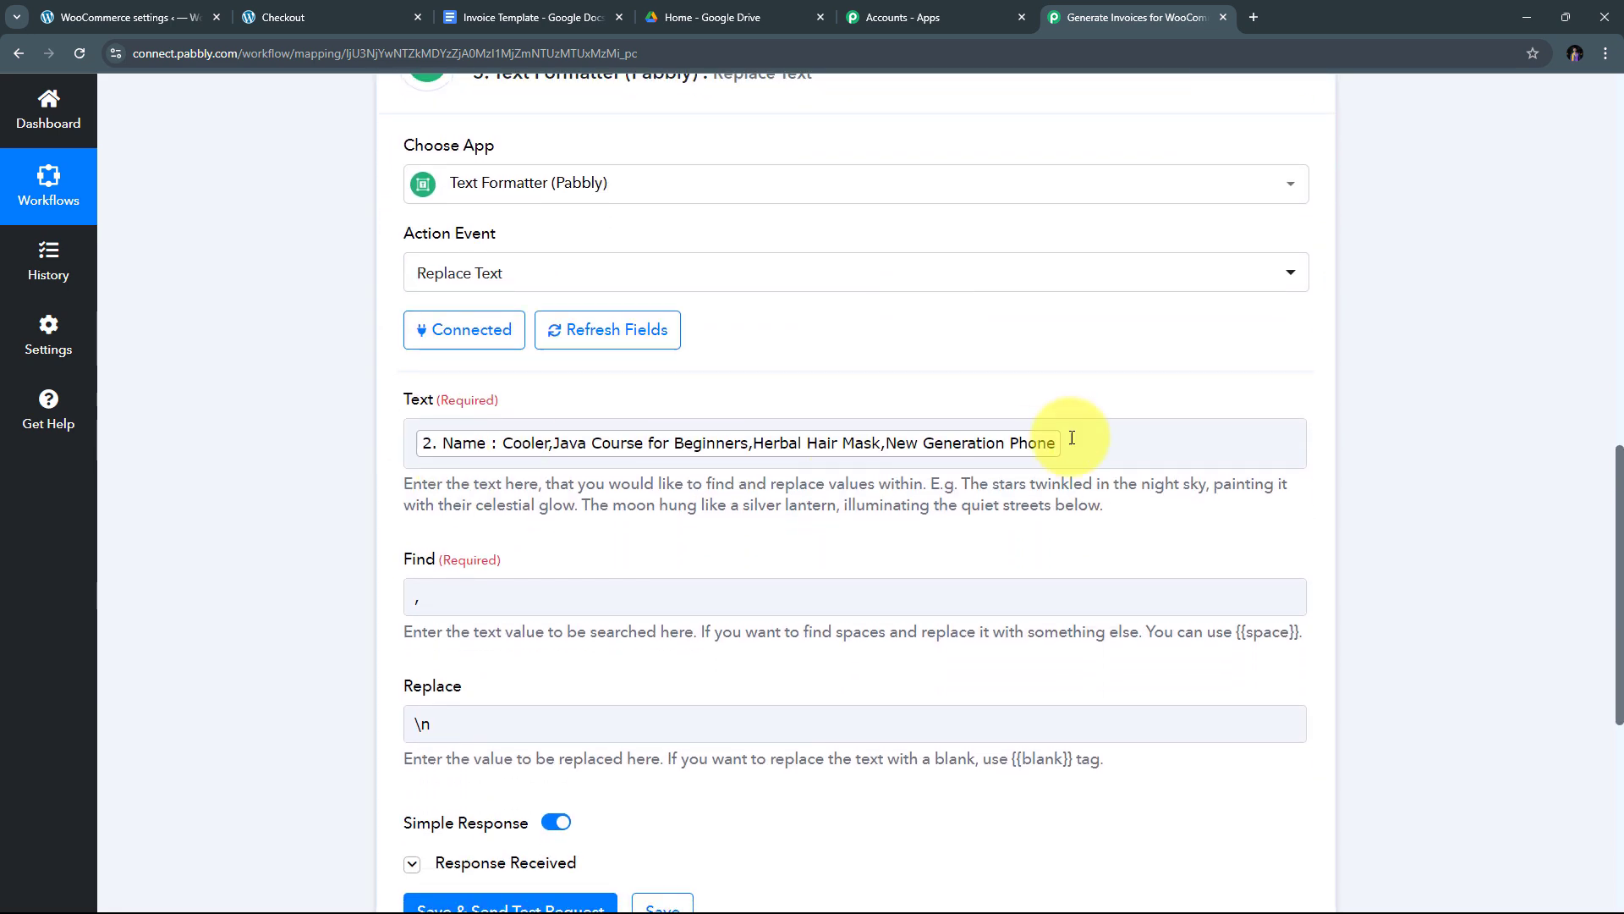
click(1126, 450)
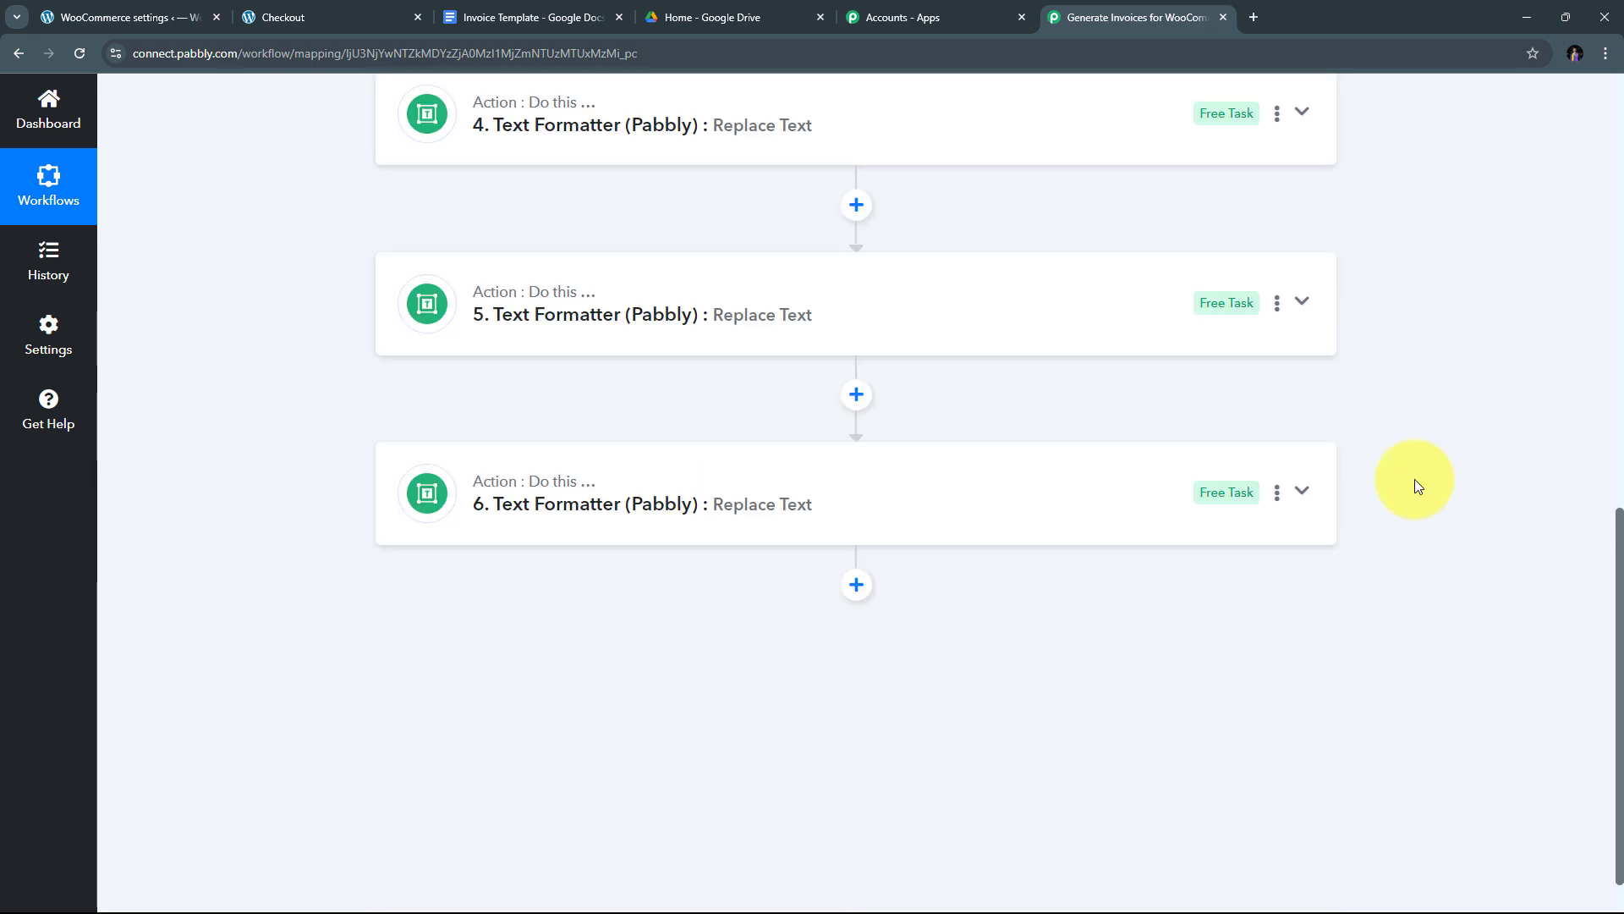
scroll(1417, 487, up, 6)
scroll(1417, 486, down, 3)
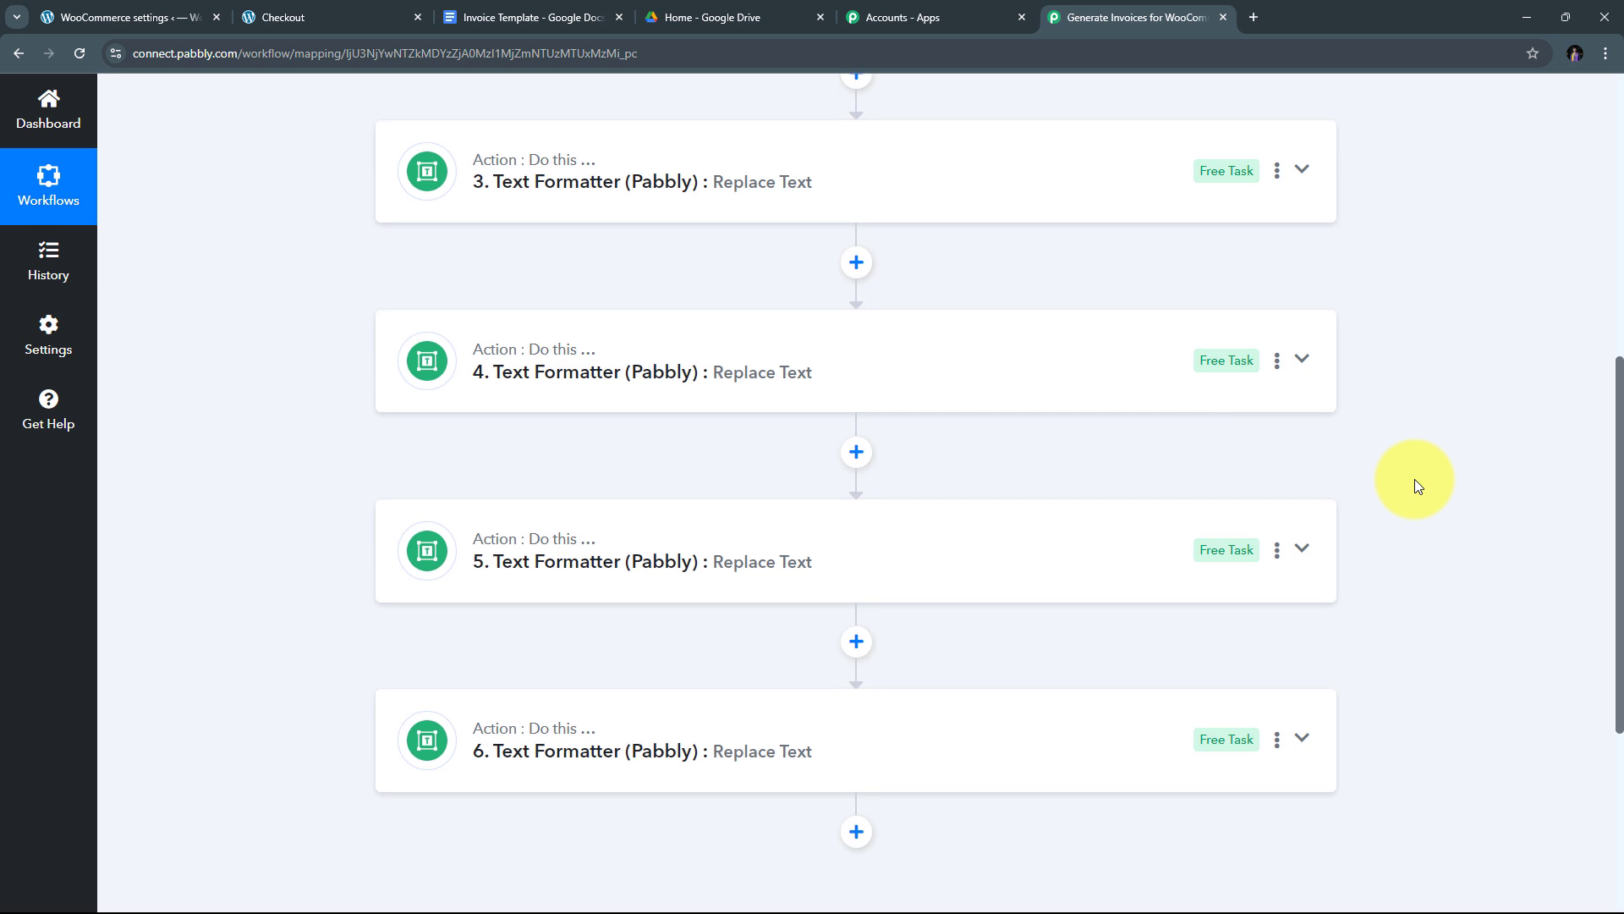
scroll(1417, 484, up, 2)
scroll(1416, 483, down, 3)
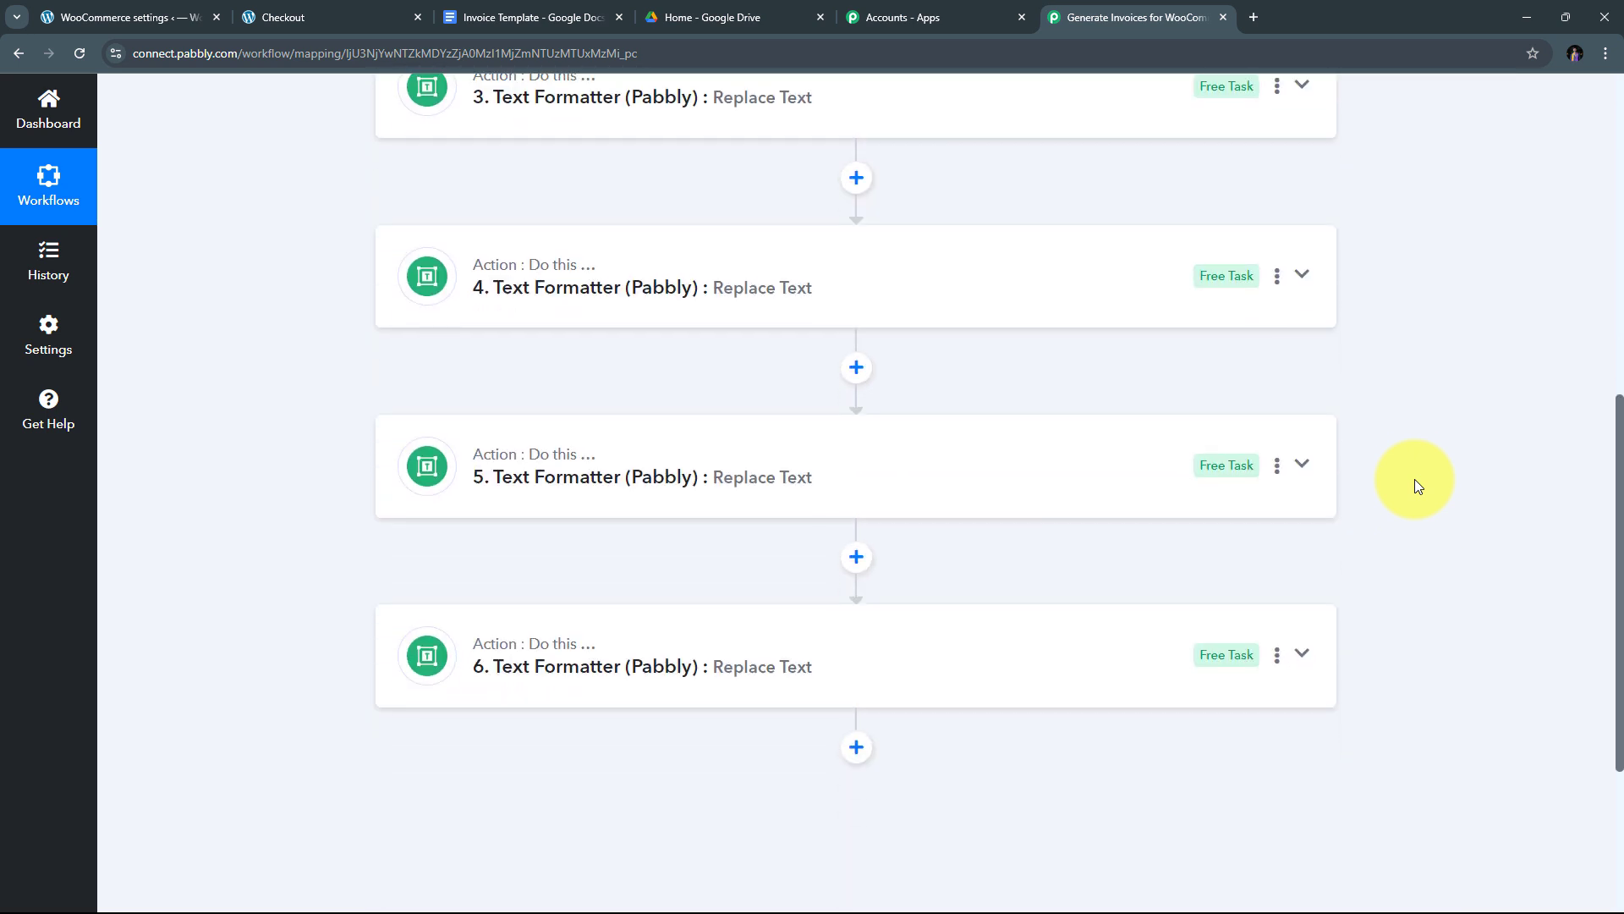
scroll(1414, 478, down, 2)
- Add a Google Docs action after the last Text Formatter step with the action event Create Document from Template
click(856, 578)
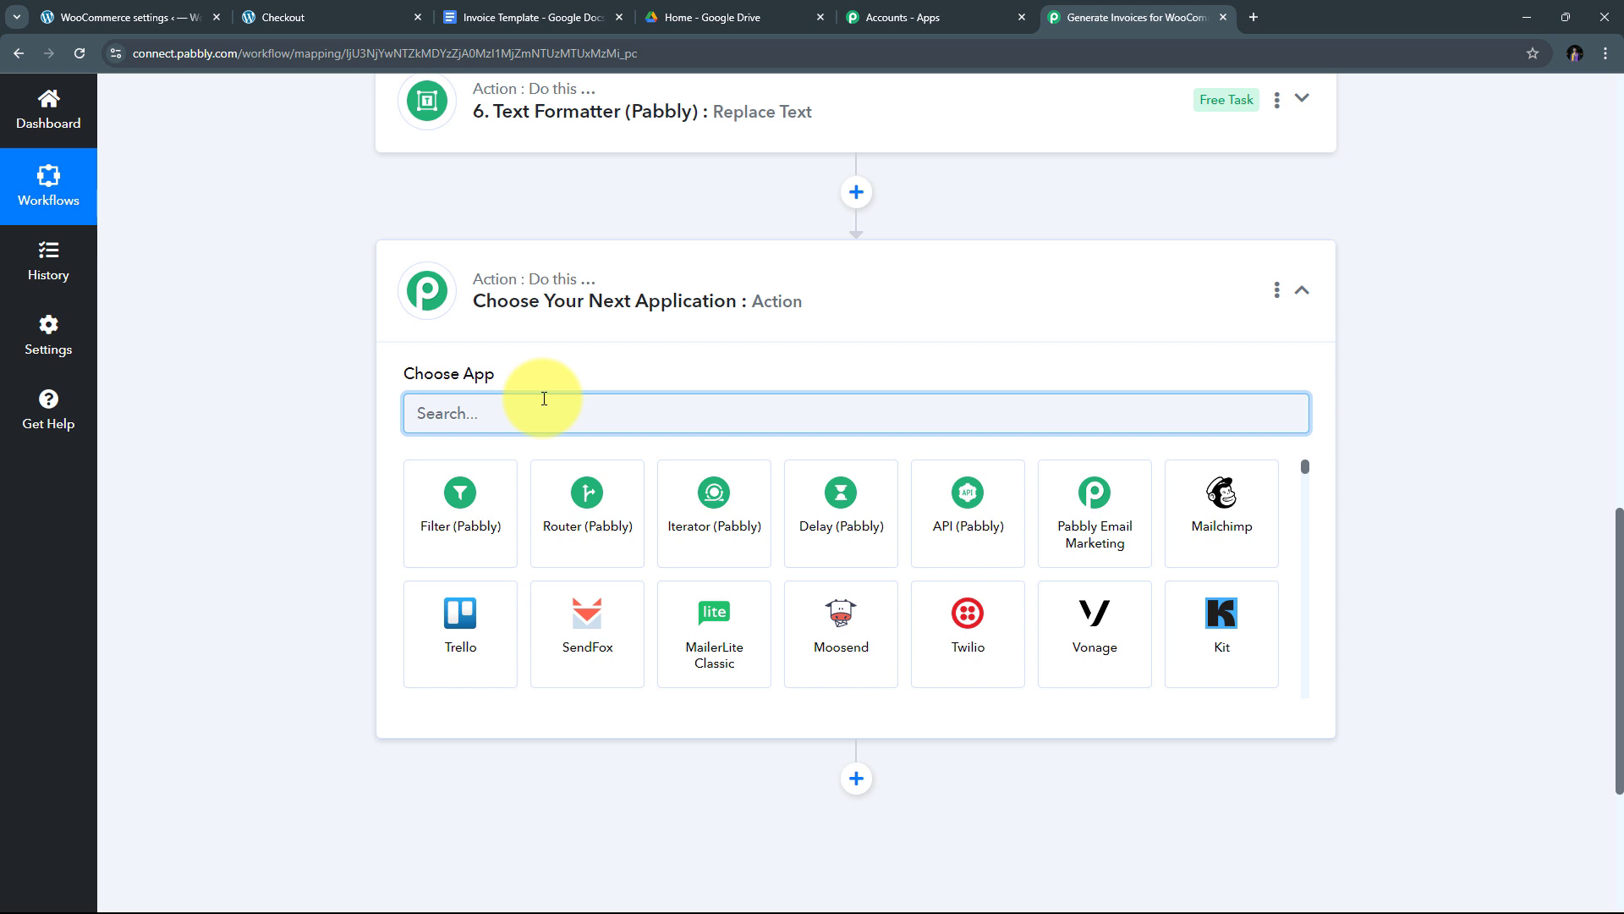
text(Goo)
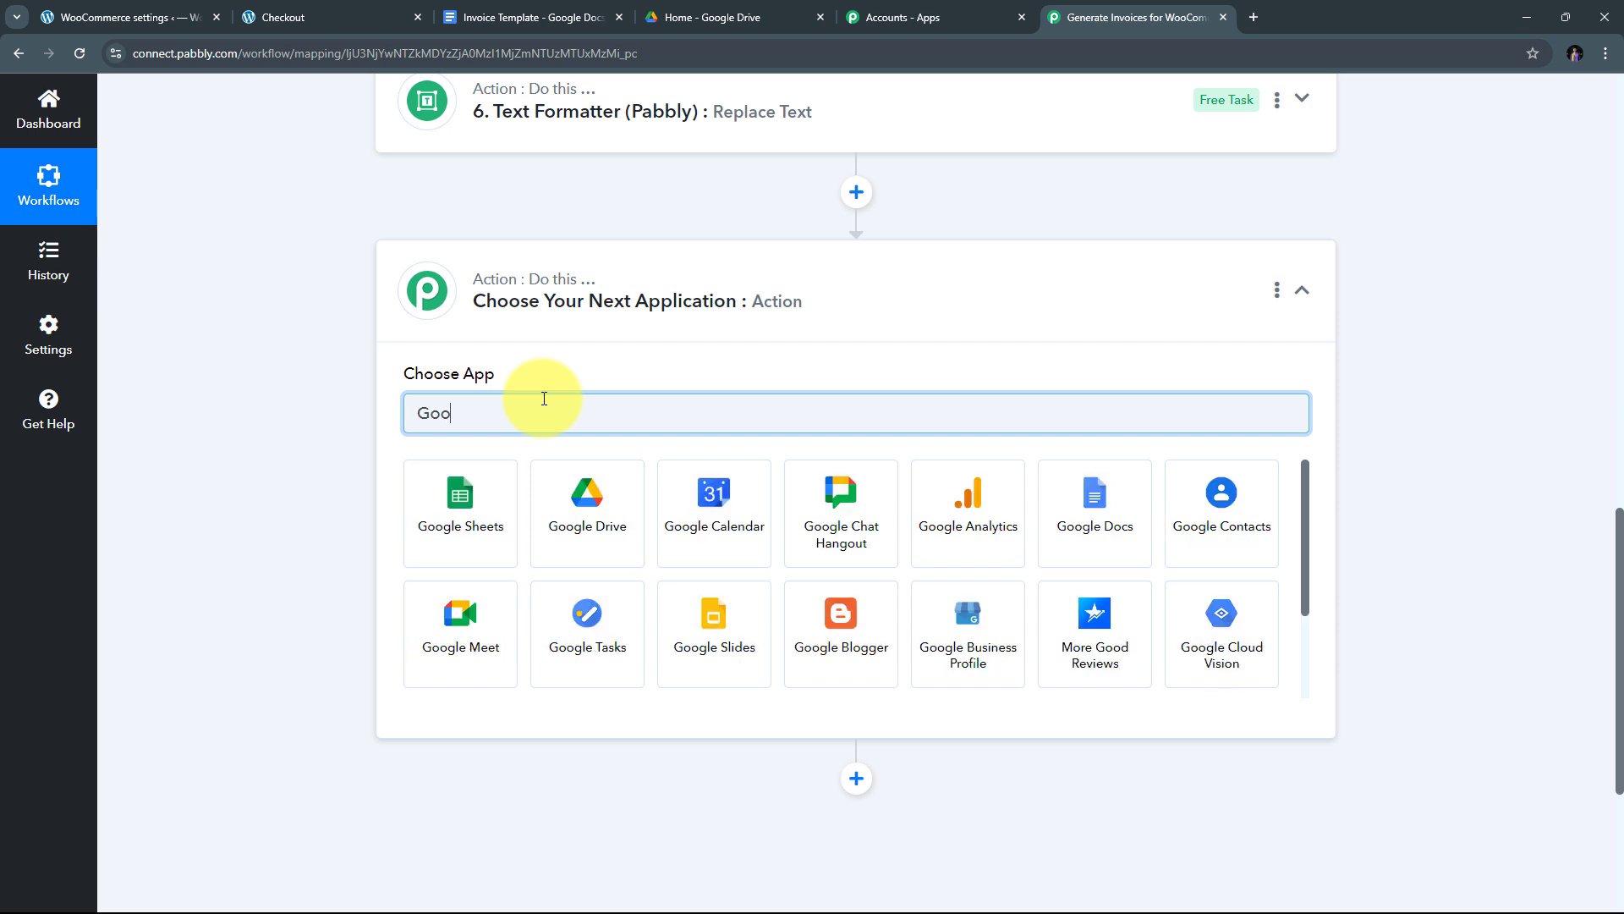
text(gle Docs)
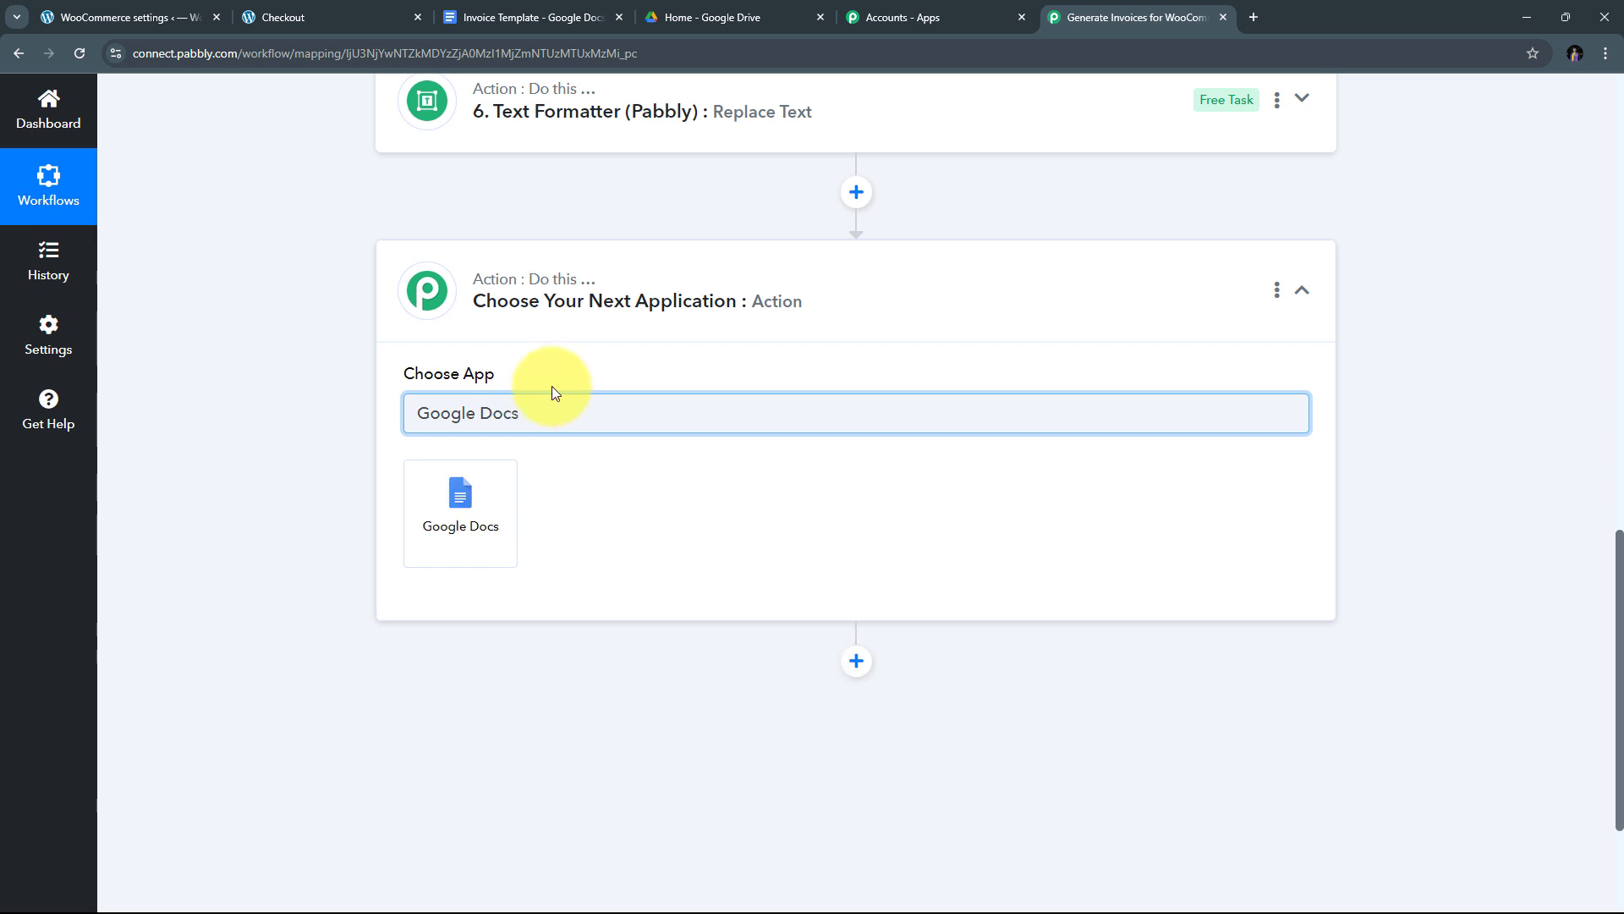
click(470, 514)
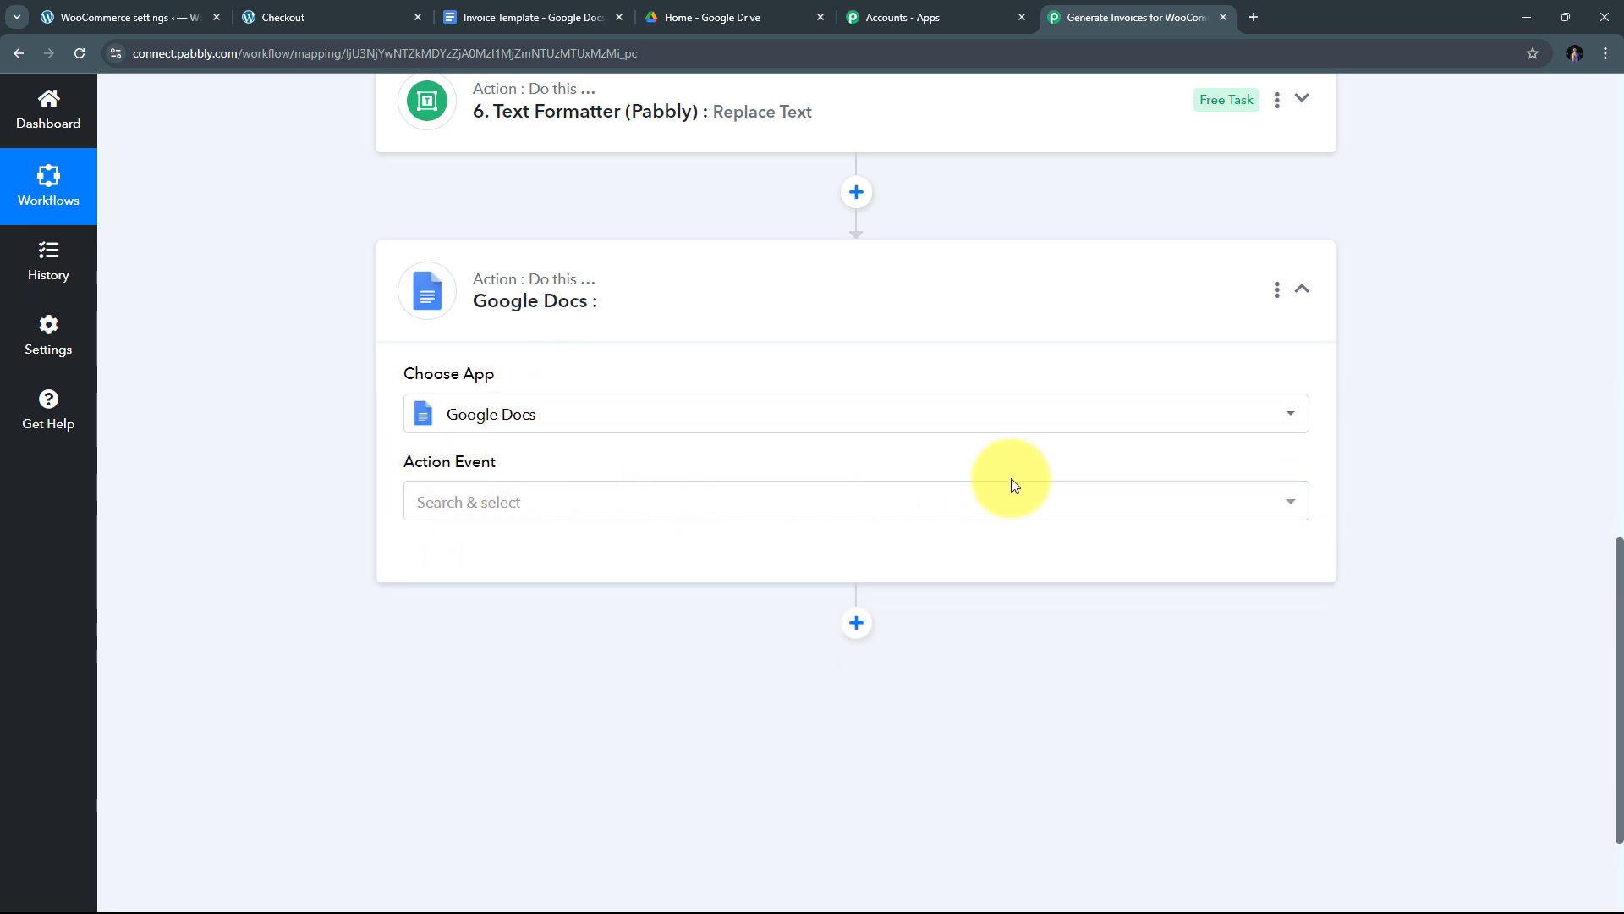
click(779, 513)
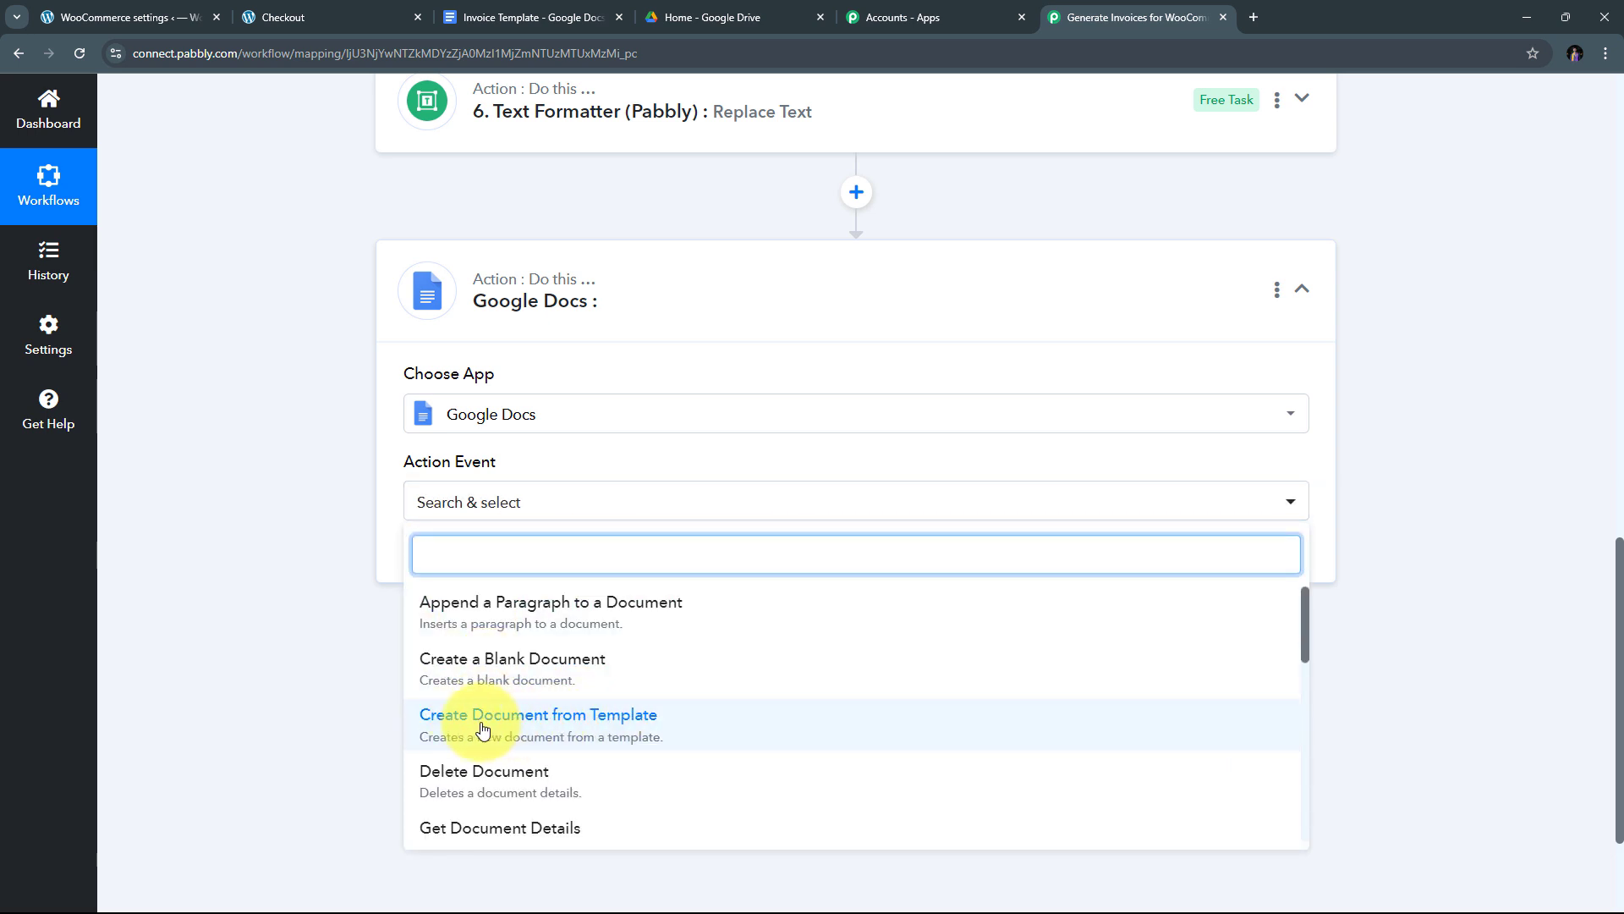
click(542, 725)
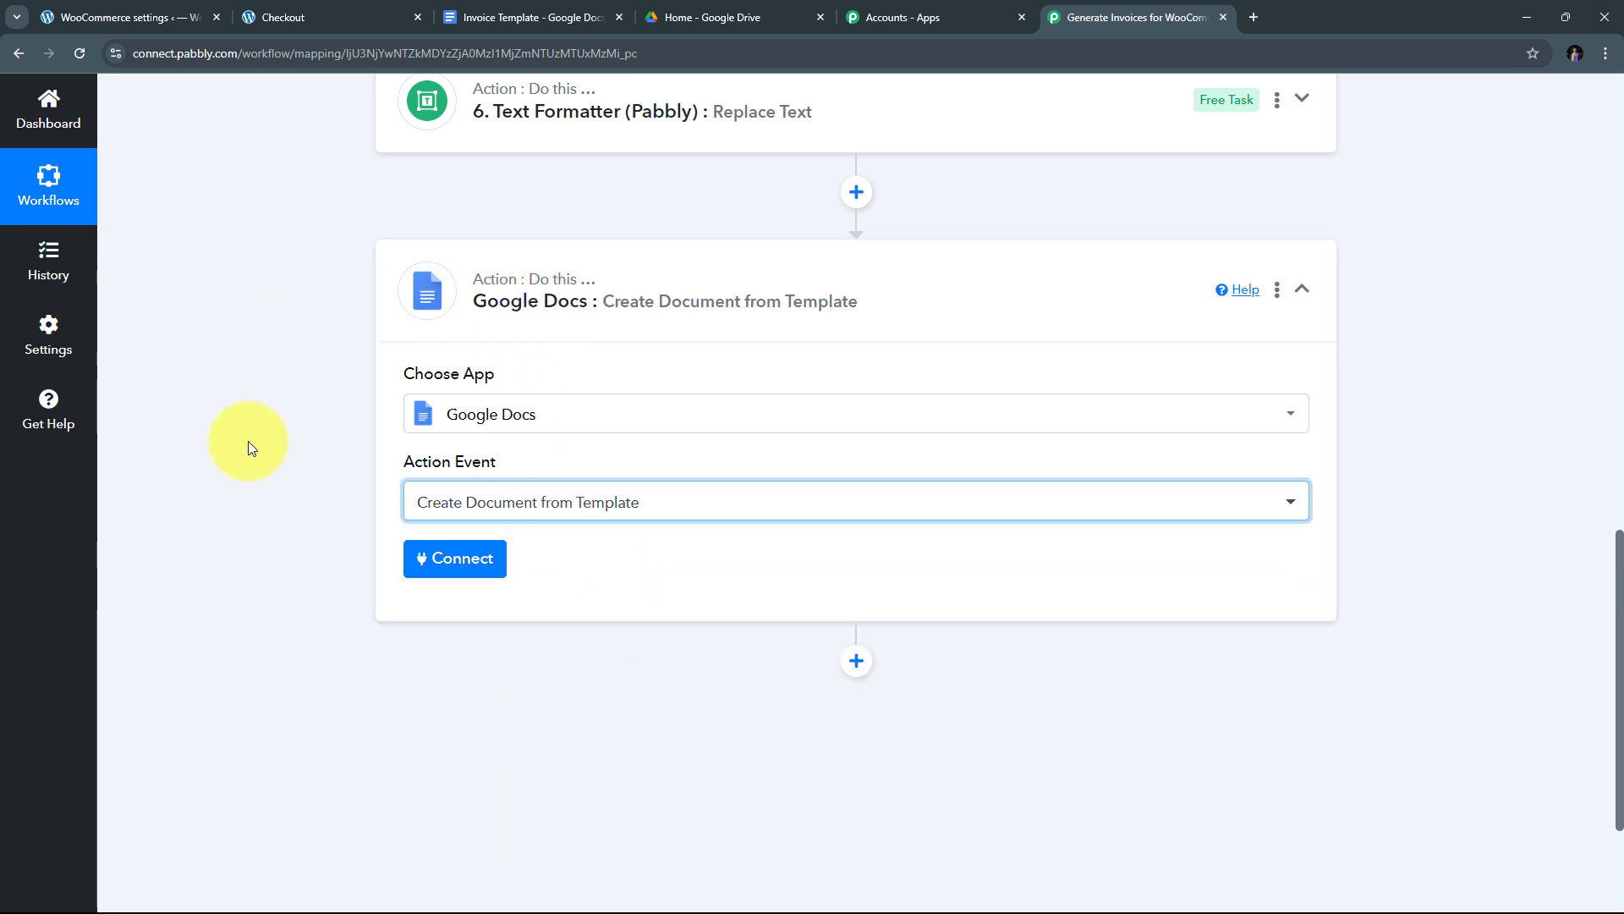
- Create a new Google Docs connection for the action by signing in with Google and allowing Pabbly Connect access
click(460, 574)
click(460, 574)
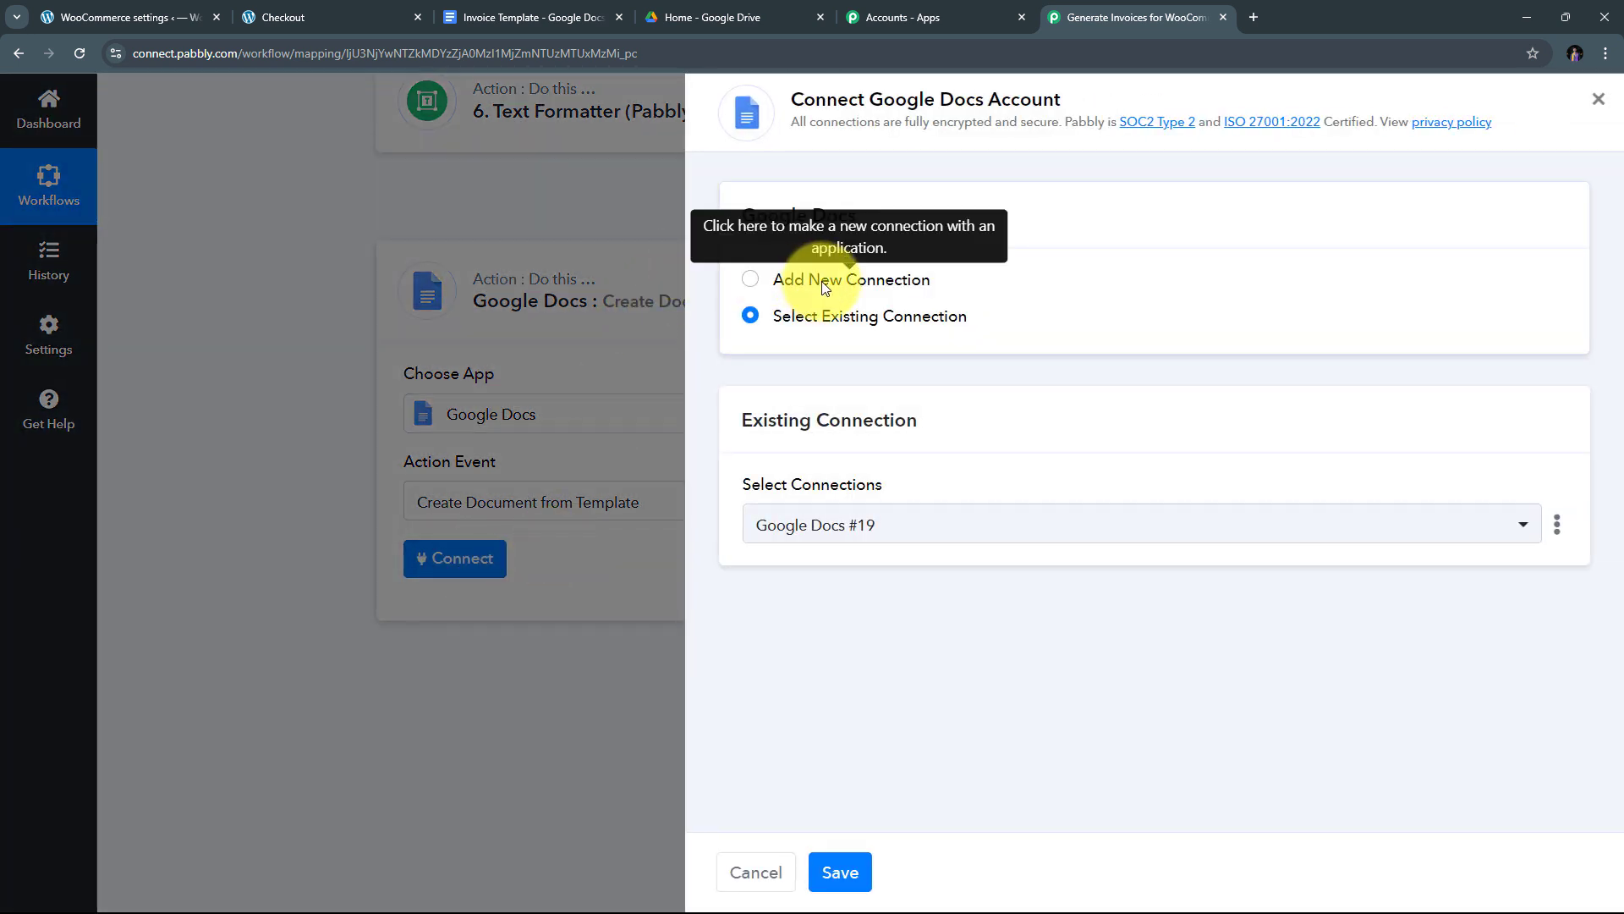
click(824, 285)
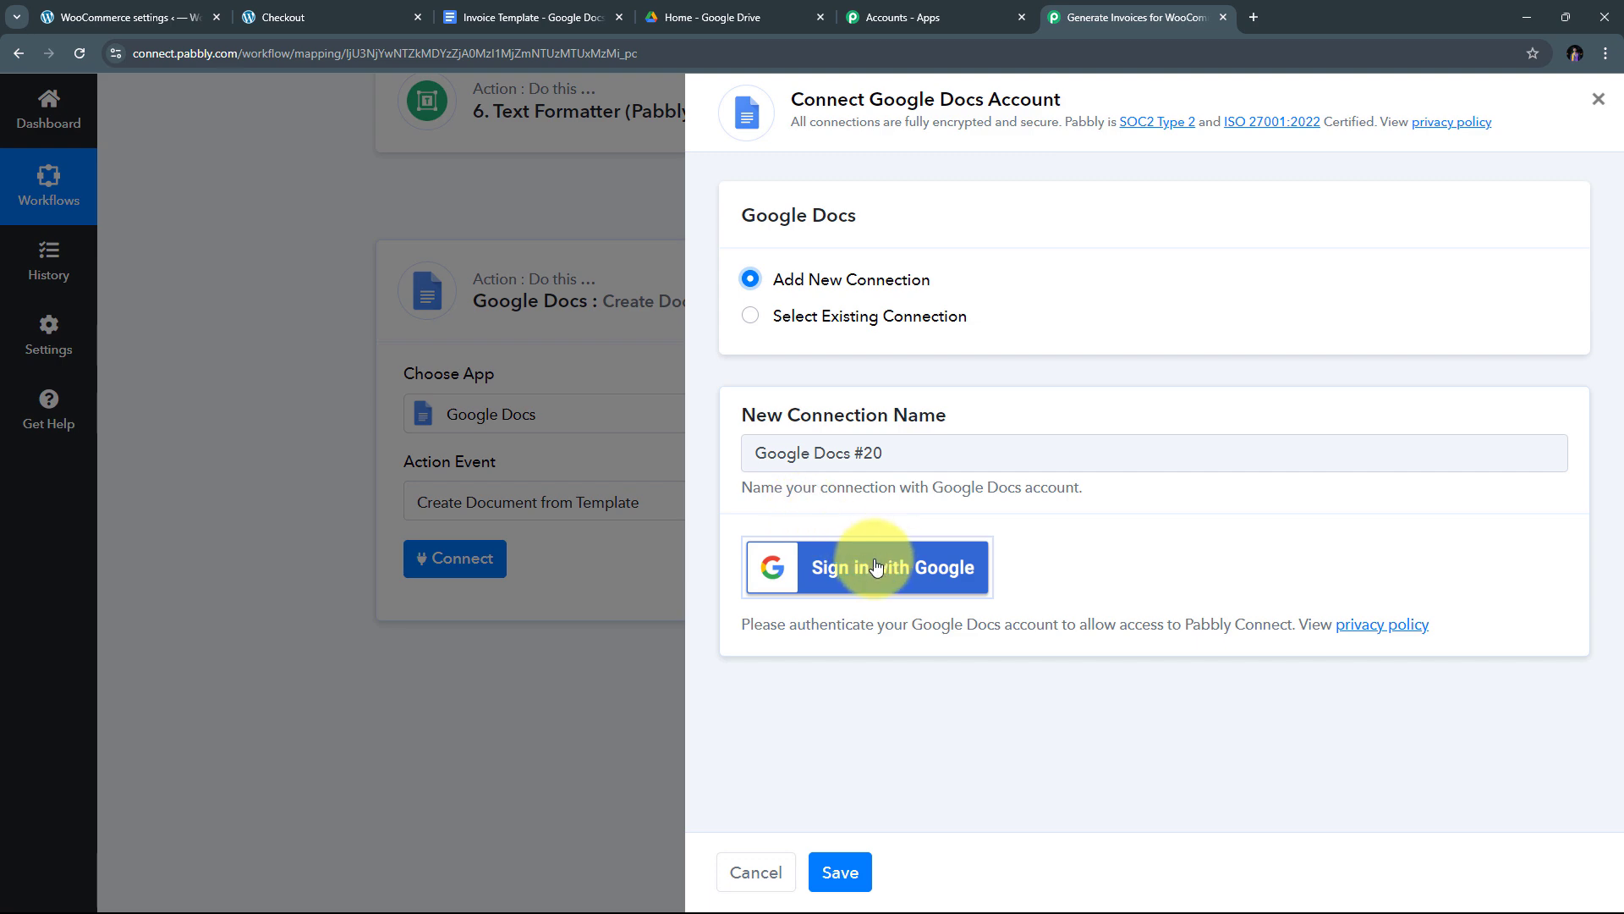
click(906, 575)
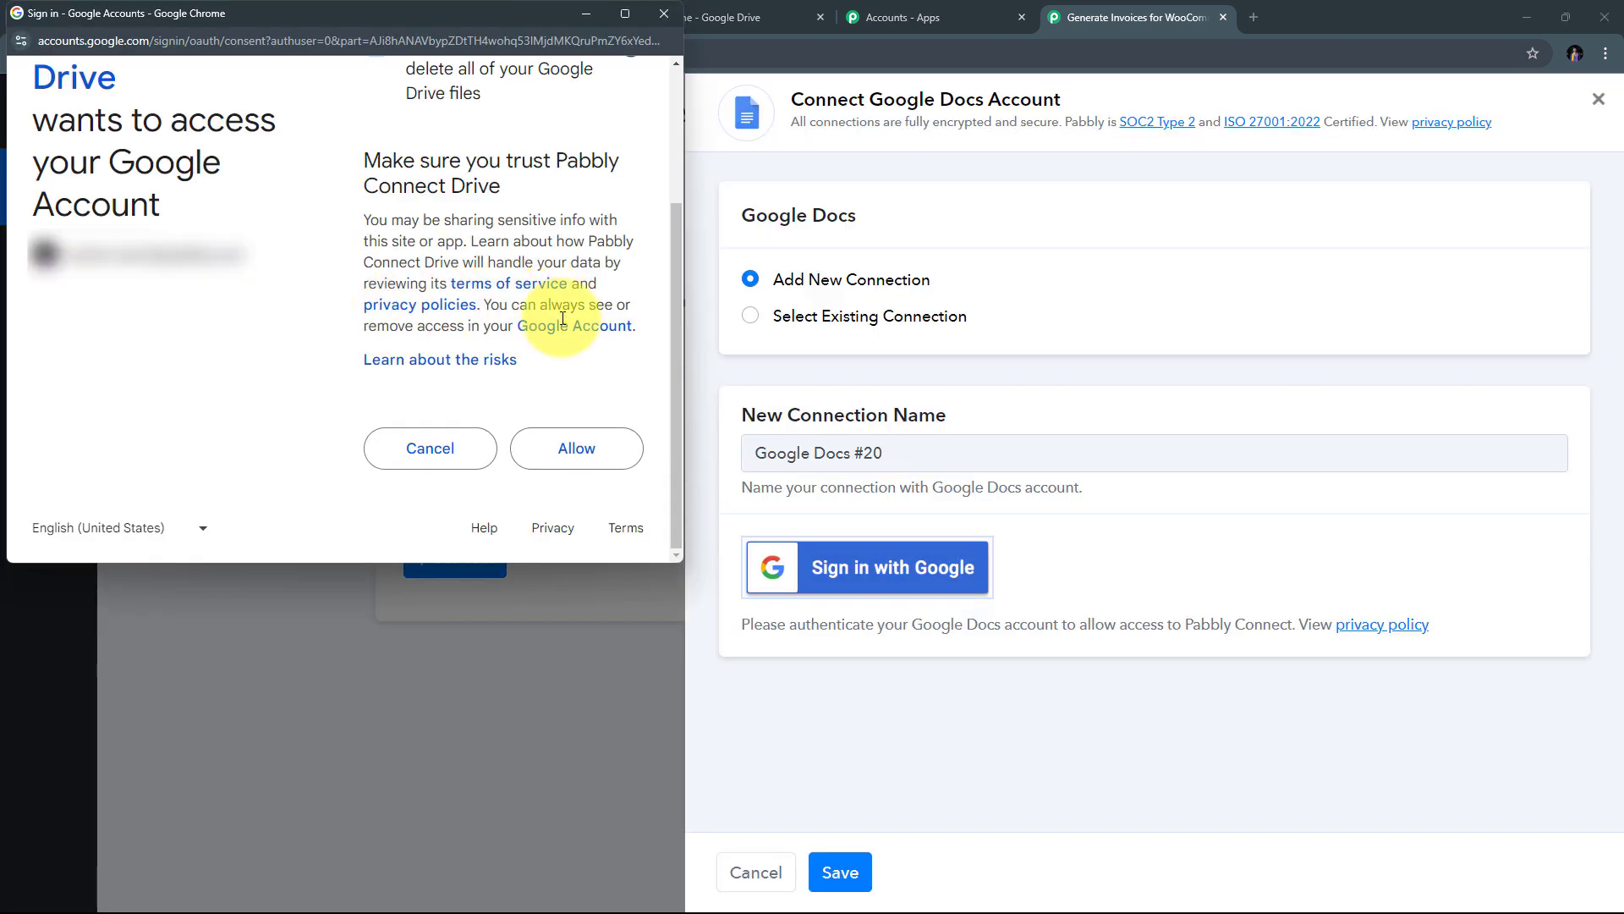
click(586, 451)
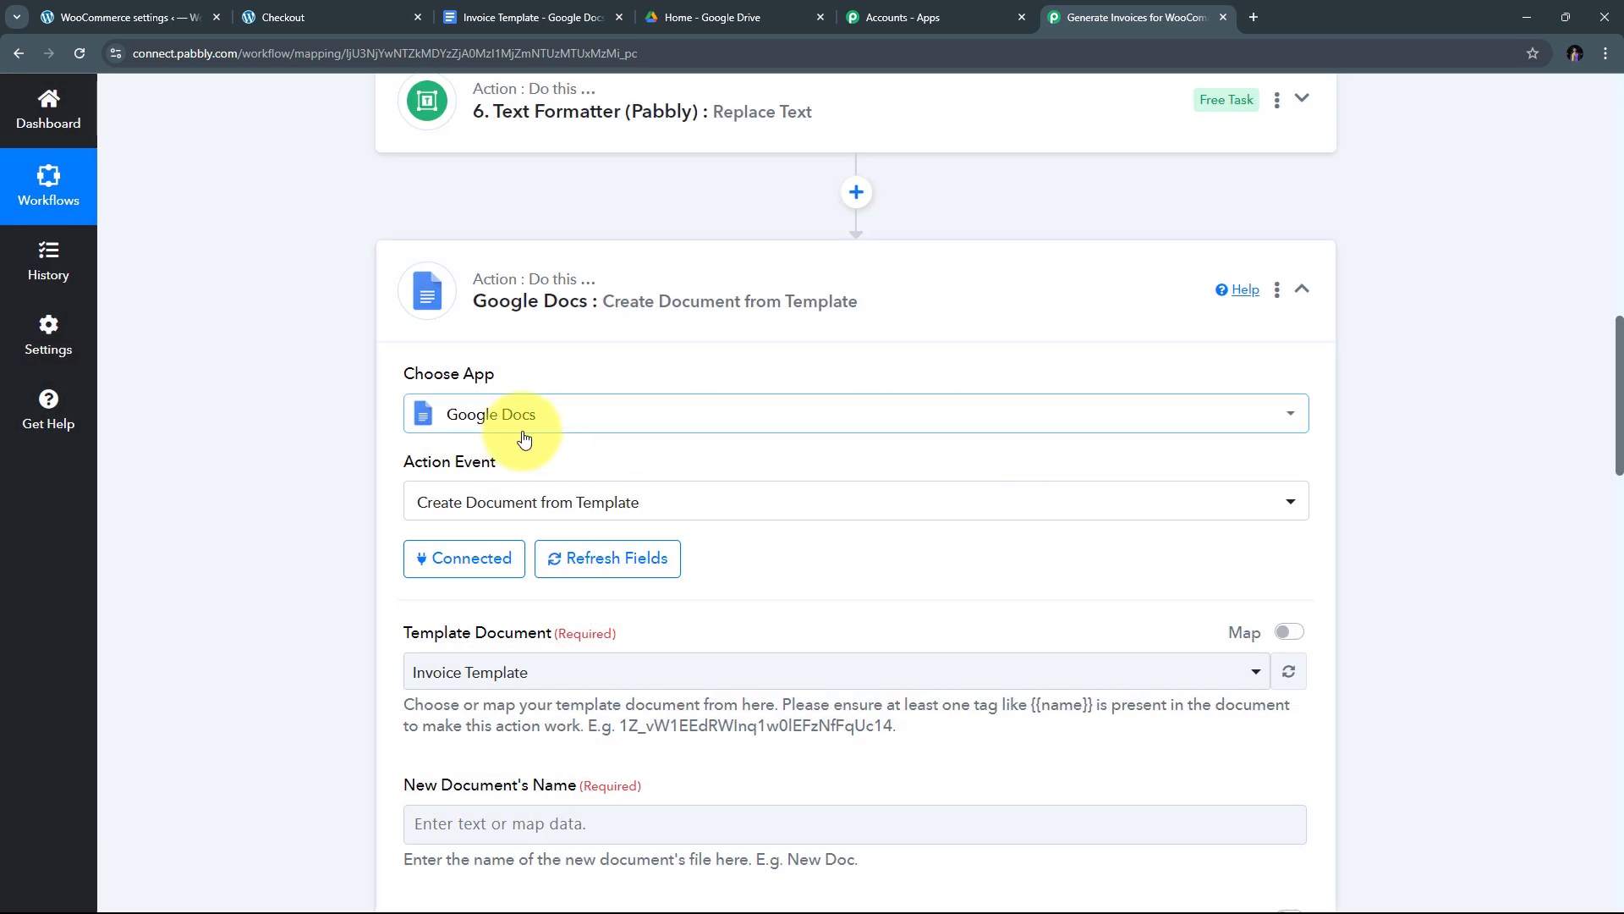
- Switch to the Invoice Template in Google Docs and examine its placeholder tags for the order, customer and item details
scroll(694, 396, down, 3)
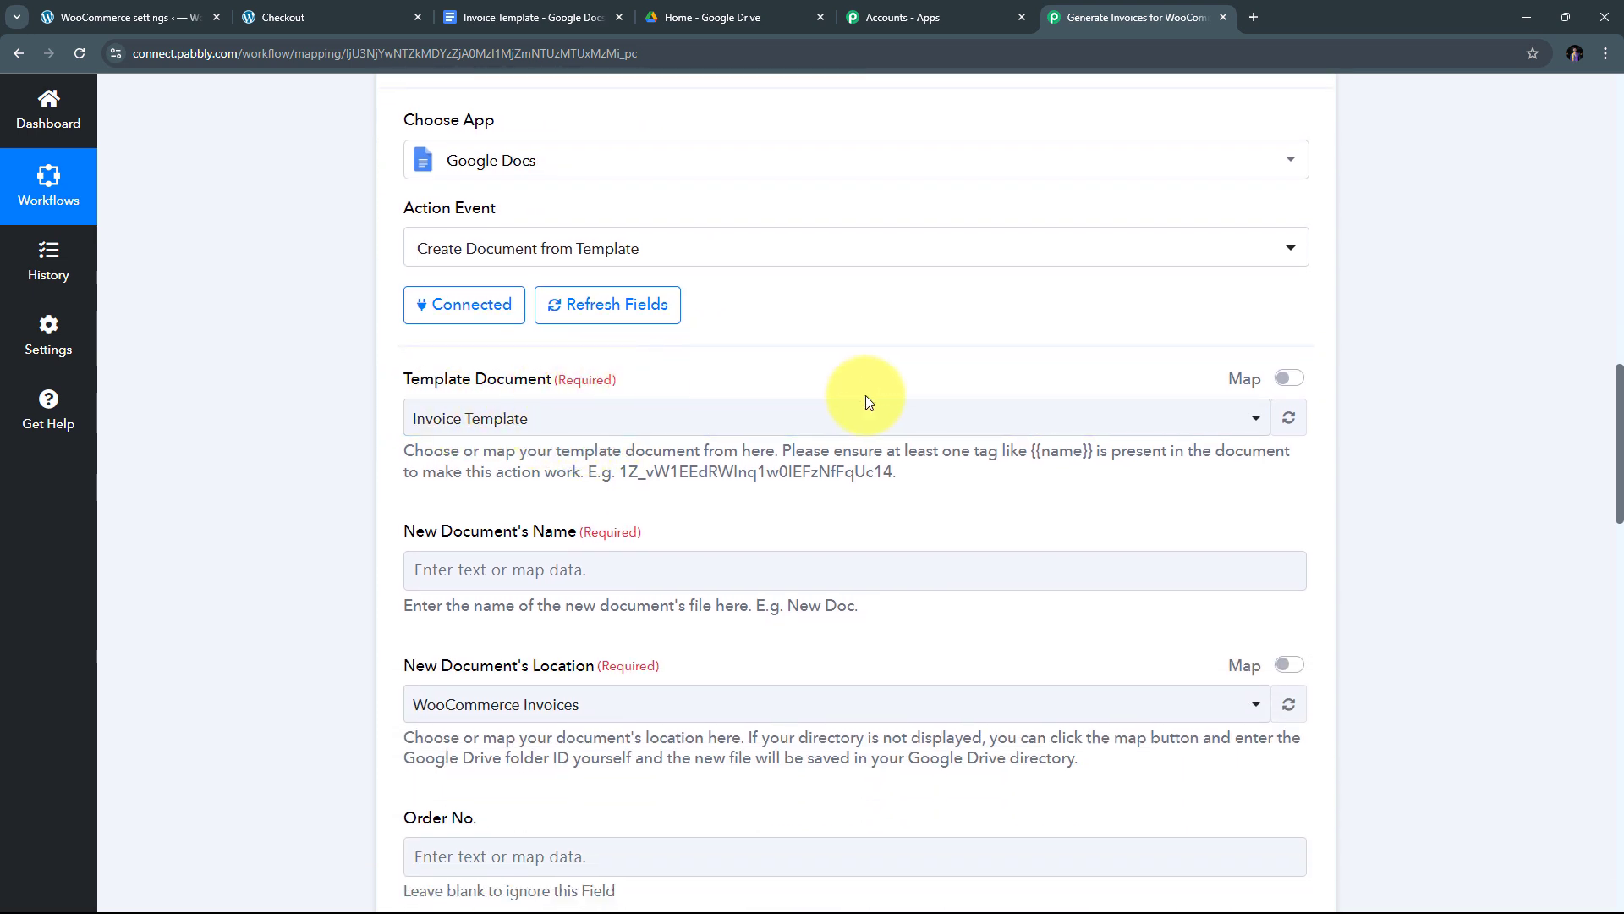
click(516, 17)
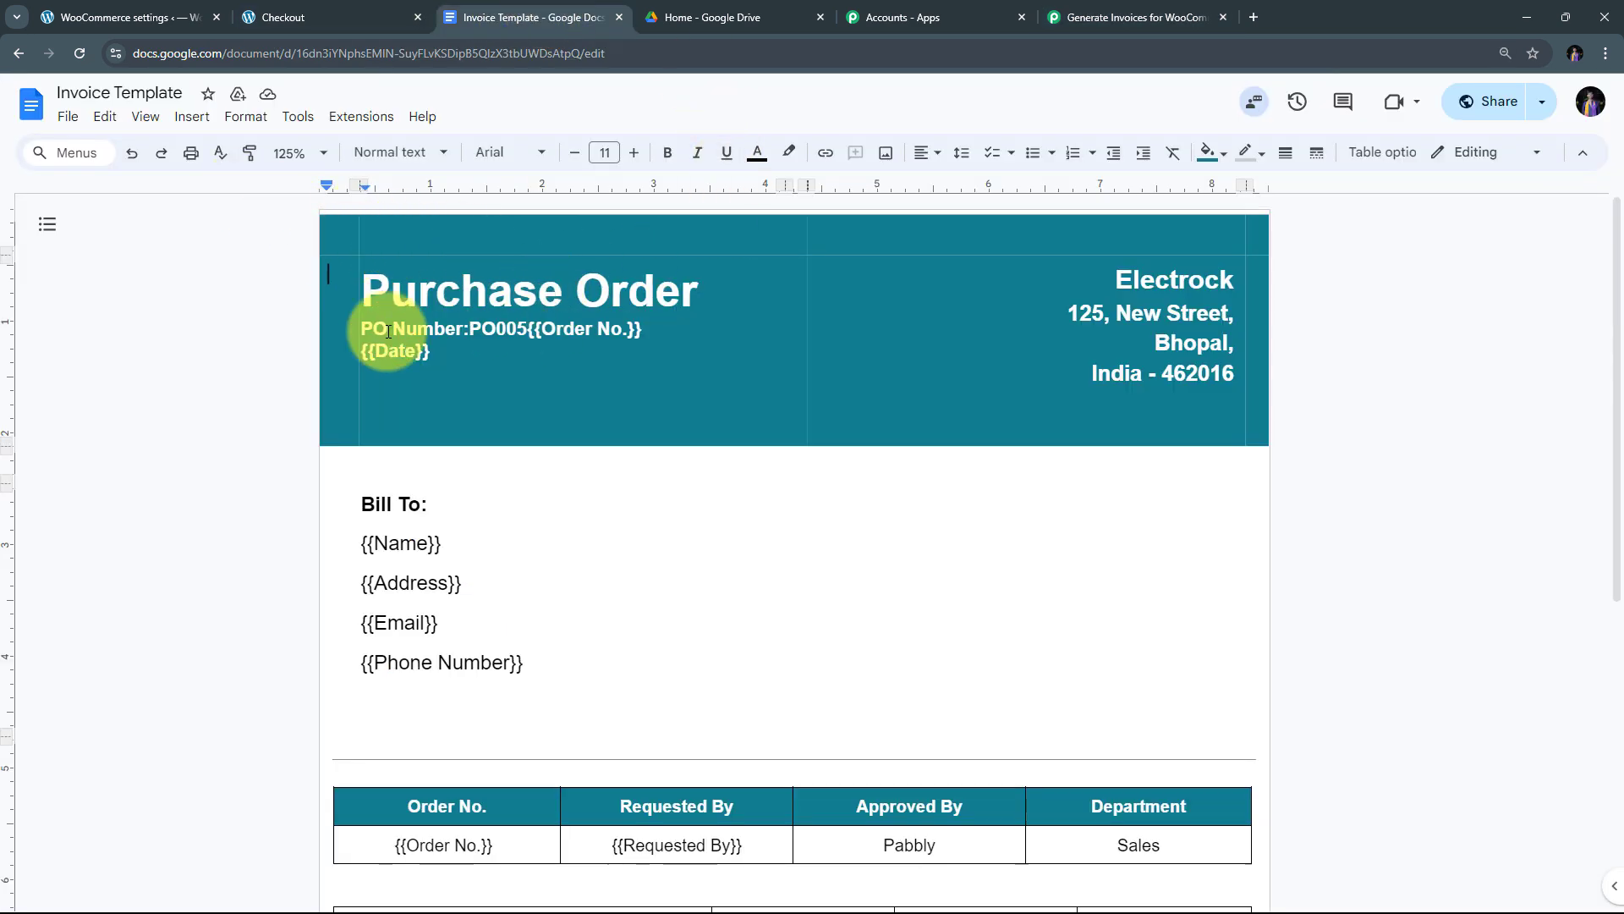
scroll(563, 353, down, 2)
scroll(563, 353, down, 4)
scroll(562, 352, up, 6)
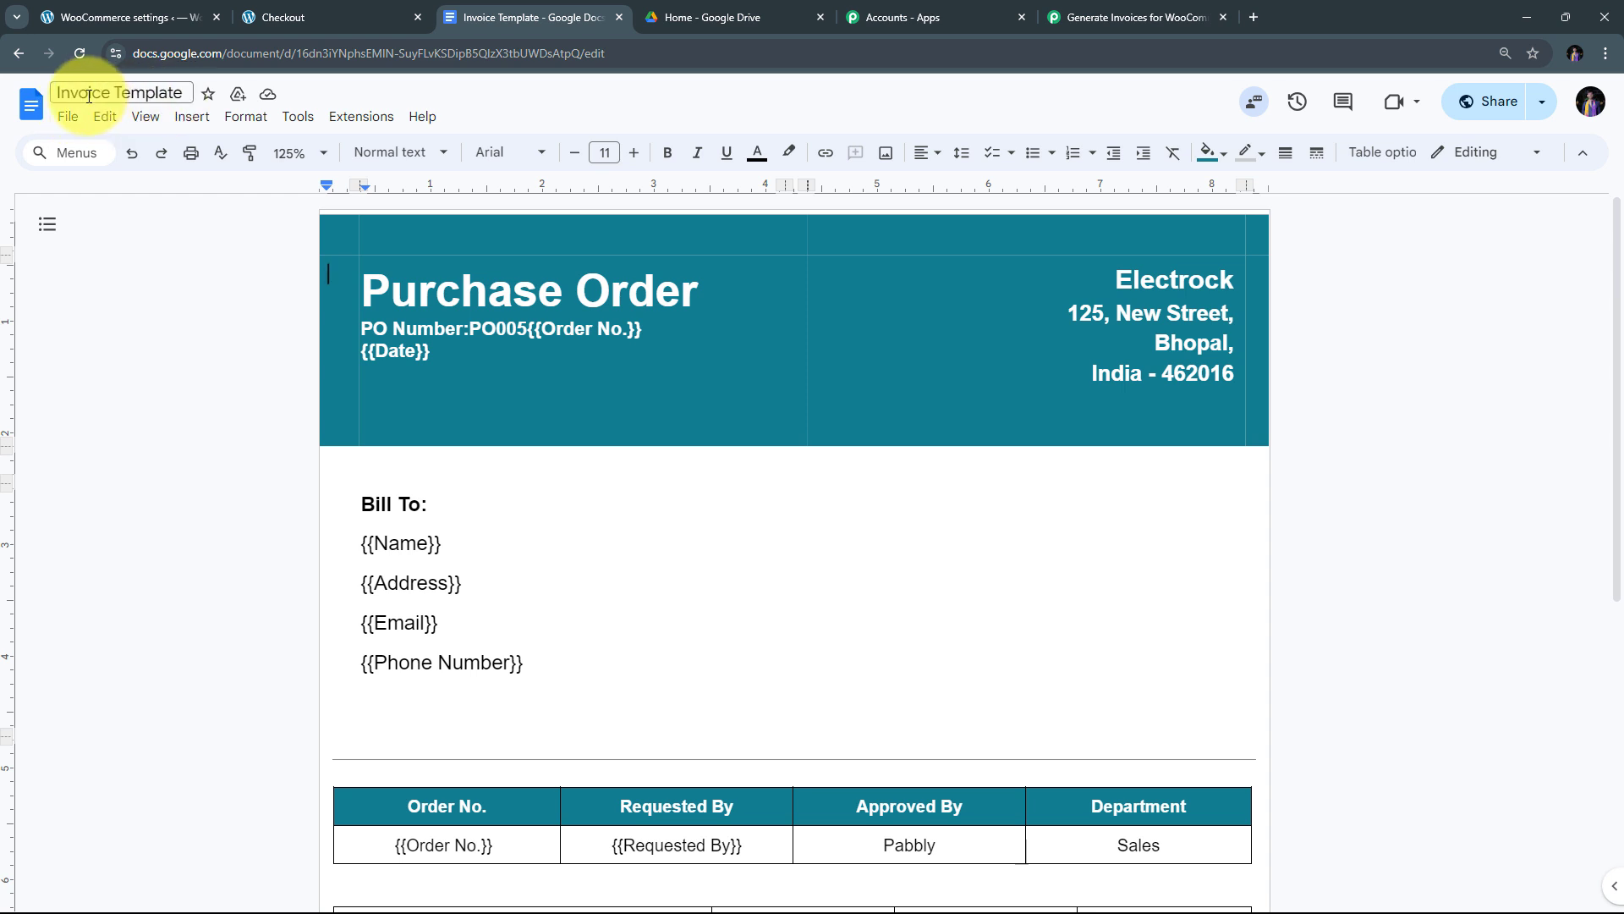
scroll(620, 321, down, 2)
scroll(656, 330, up, 1)
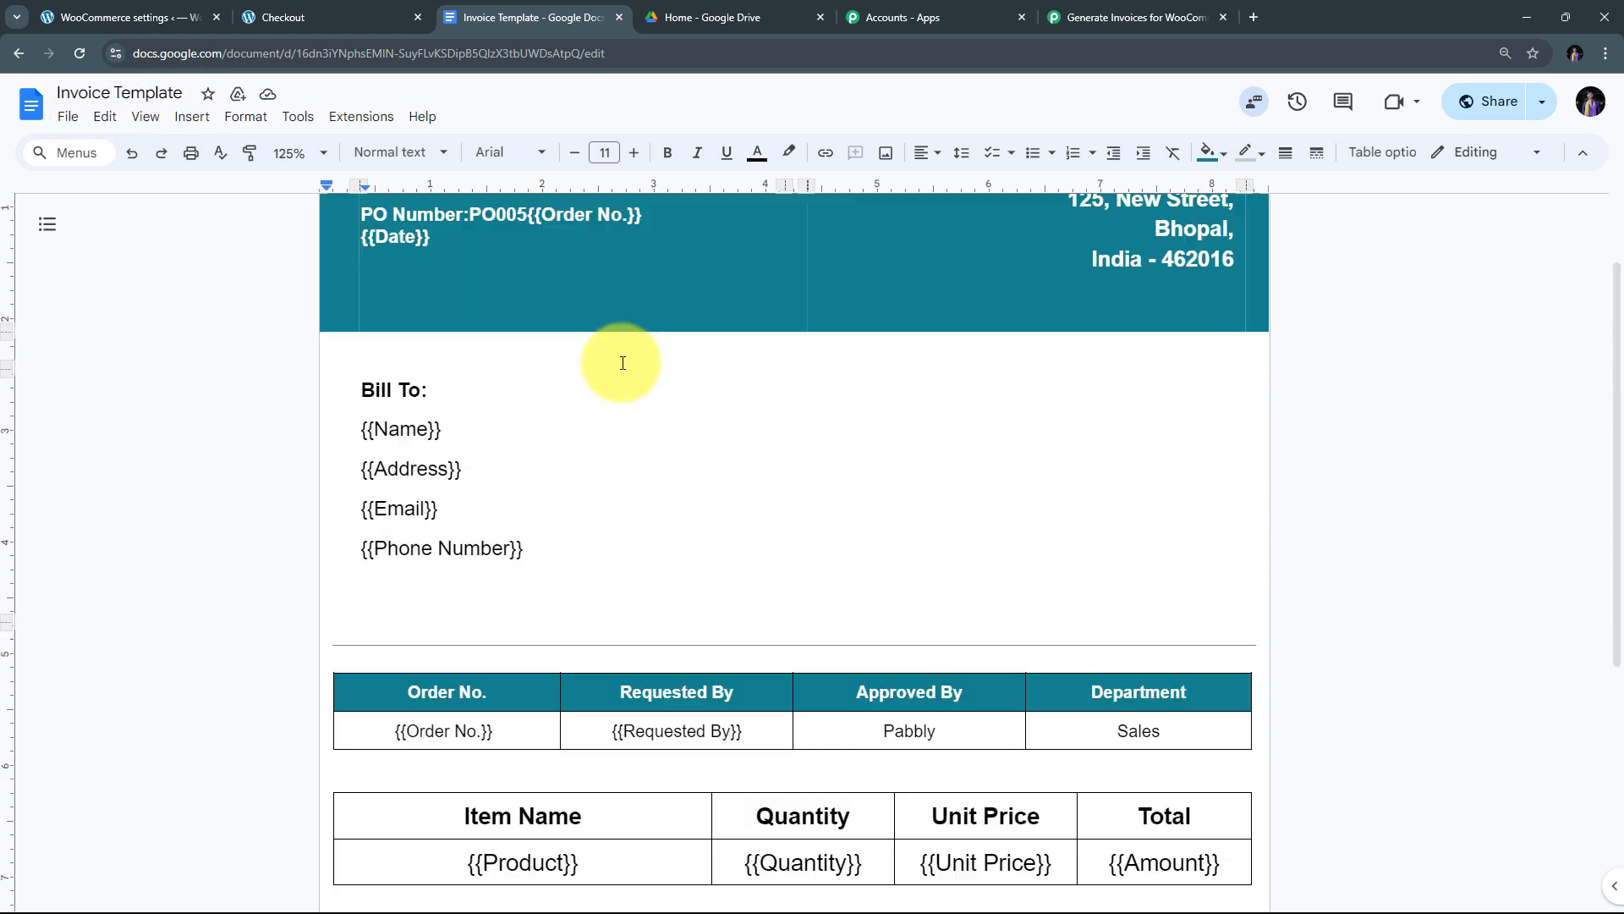
scroll(428, 388, up, 1)
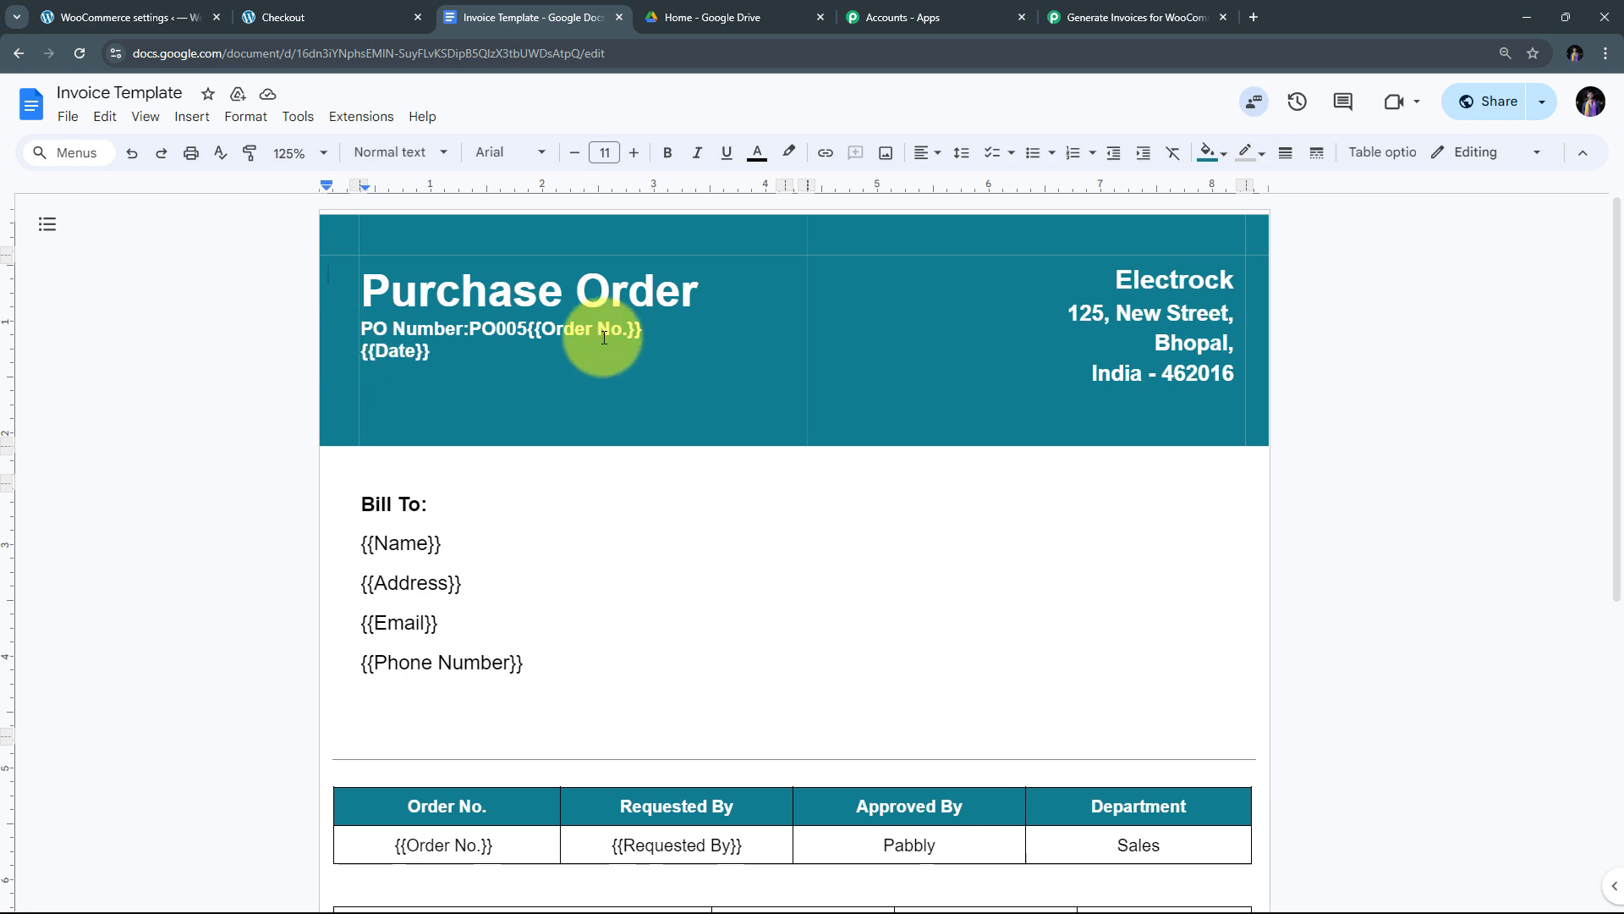
scroll(638, 423, down, 6)
scroll(641, 424, up, 5)
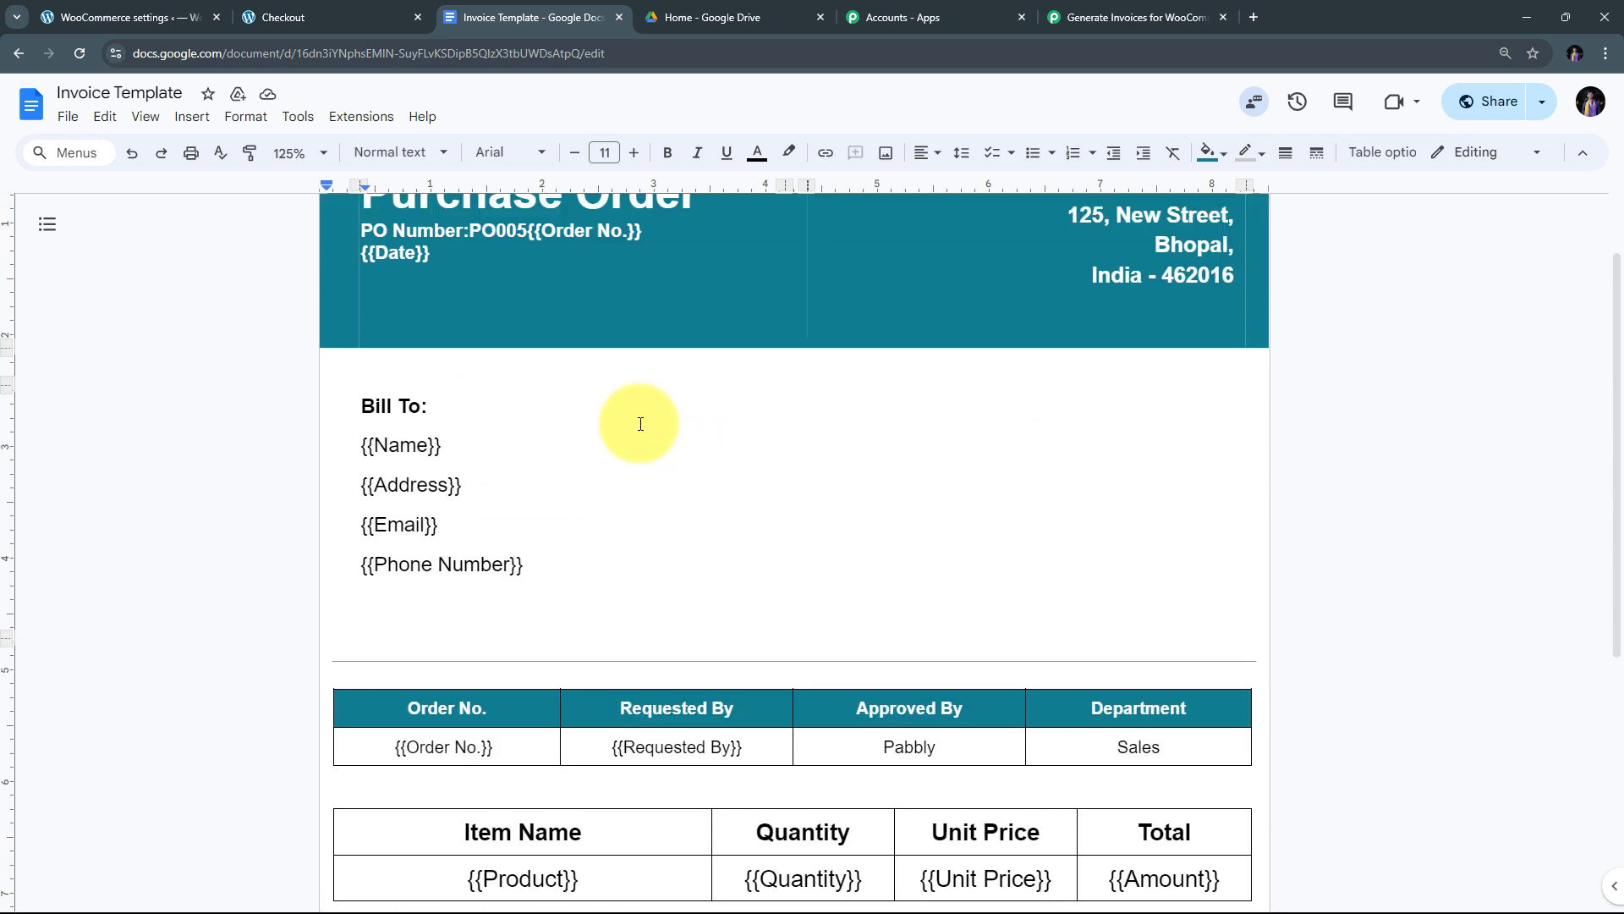
scroll(640, 424, down, 3)
scroll(640, 424, up, 3)
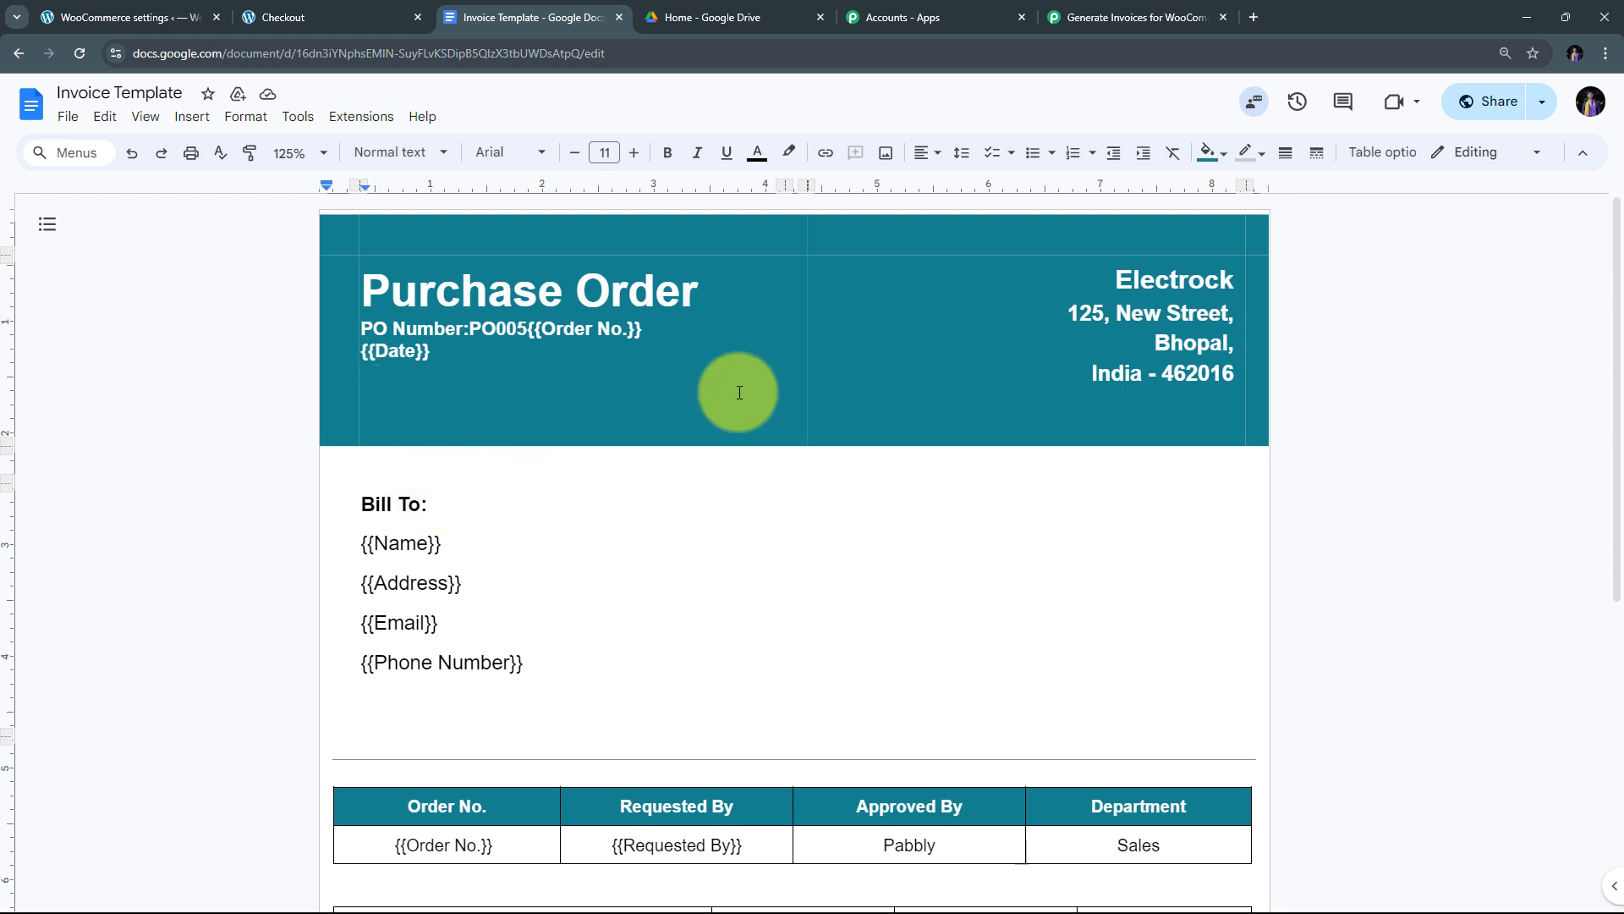
- Return to the Pabbly Connect workflow and select Invoice Template as the Google Docs action's Template Document
click(1090, 10)
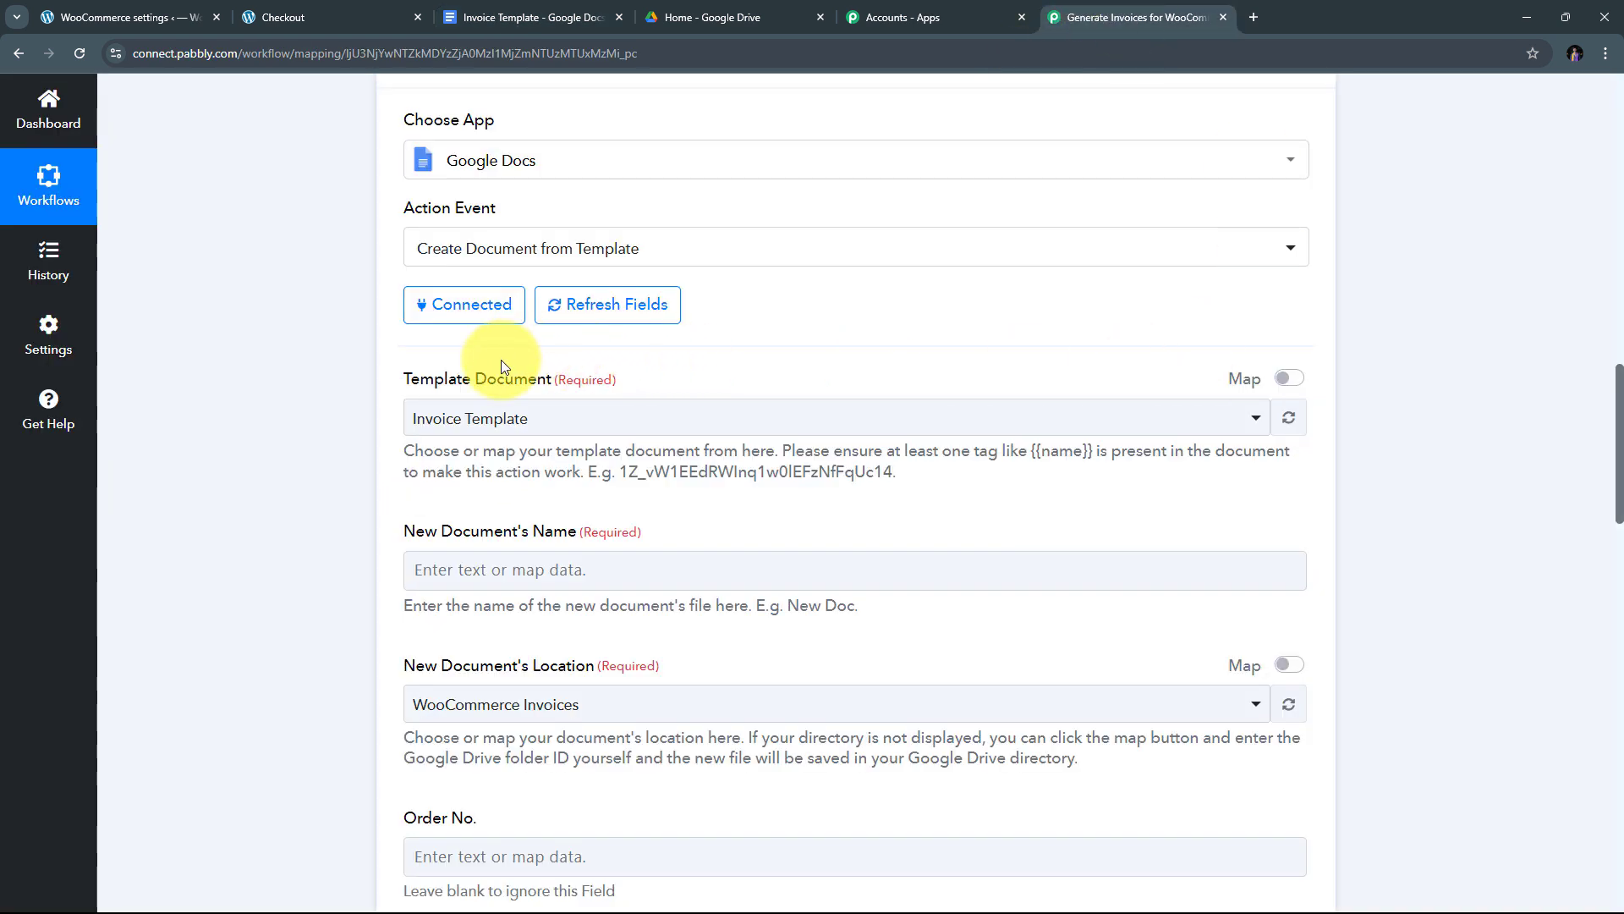
scroll(983, 339, down, 1)
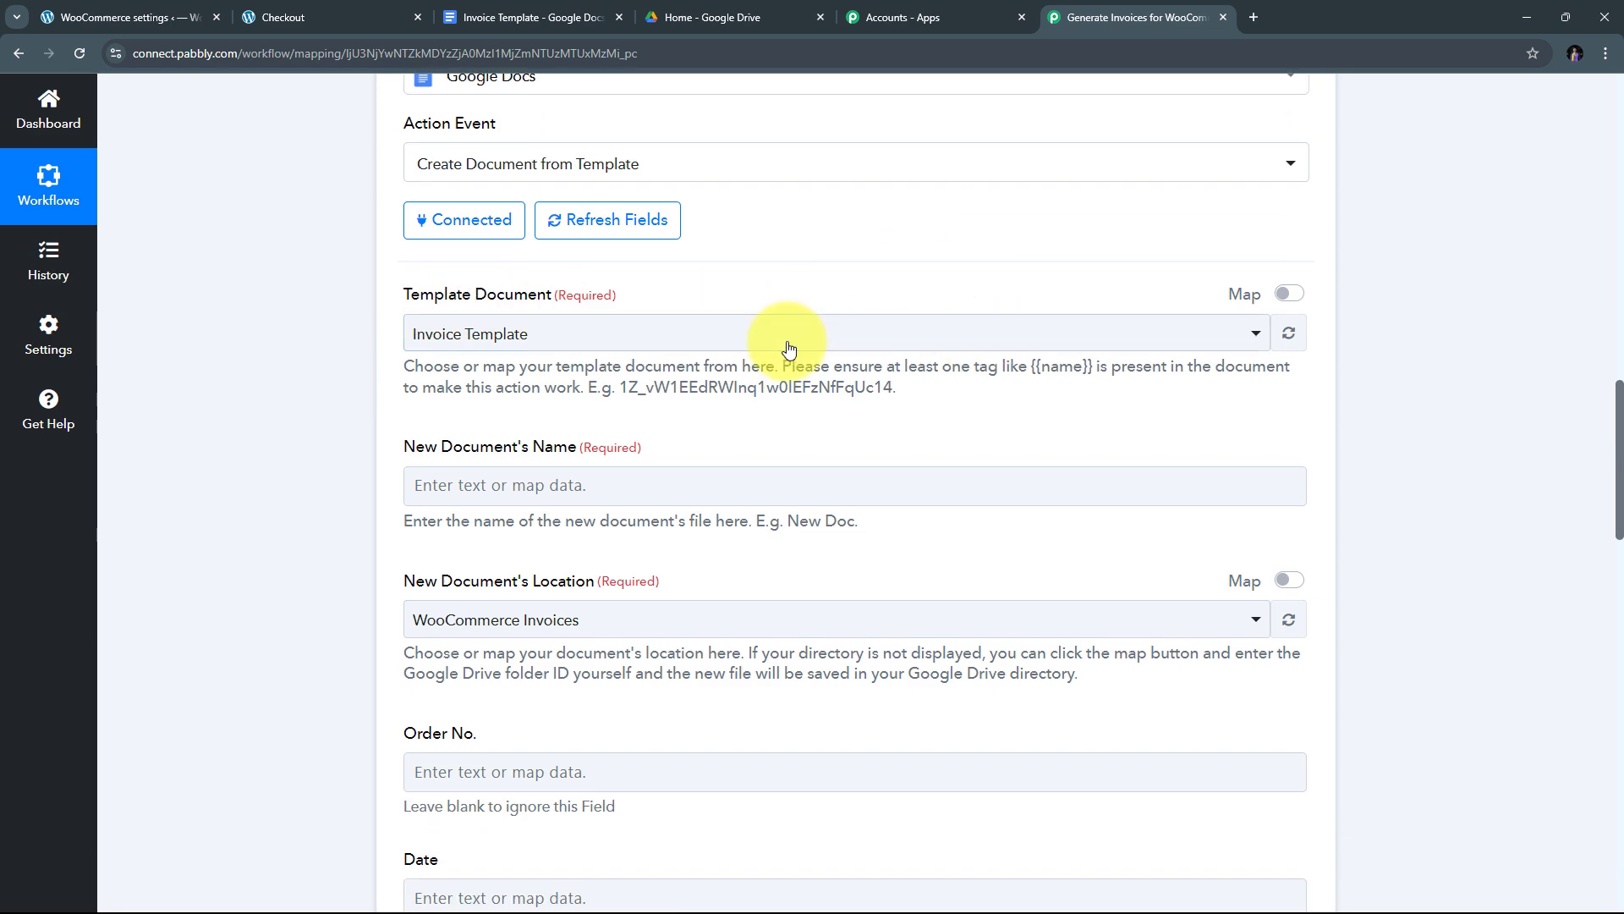
click(790, 343)
scroll(683, 579, down, 1)
scroll(683, 579, down, 7)
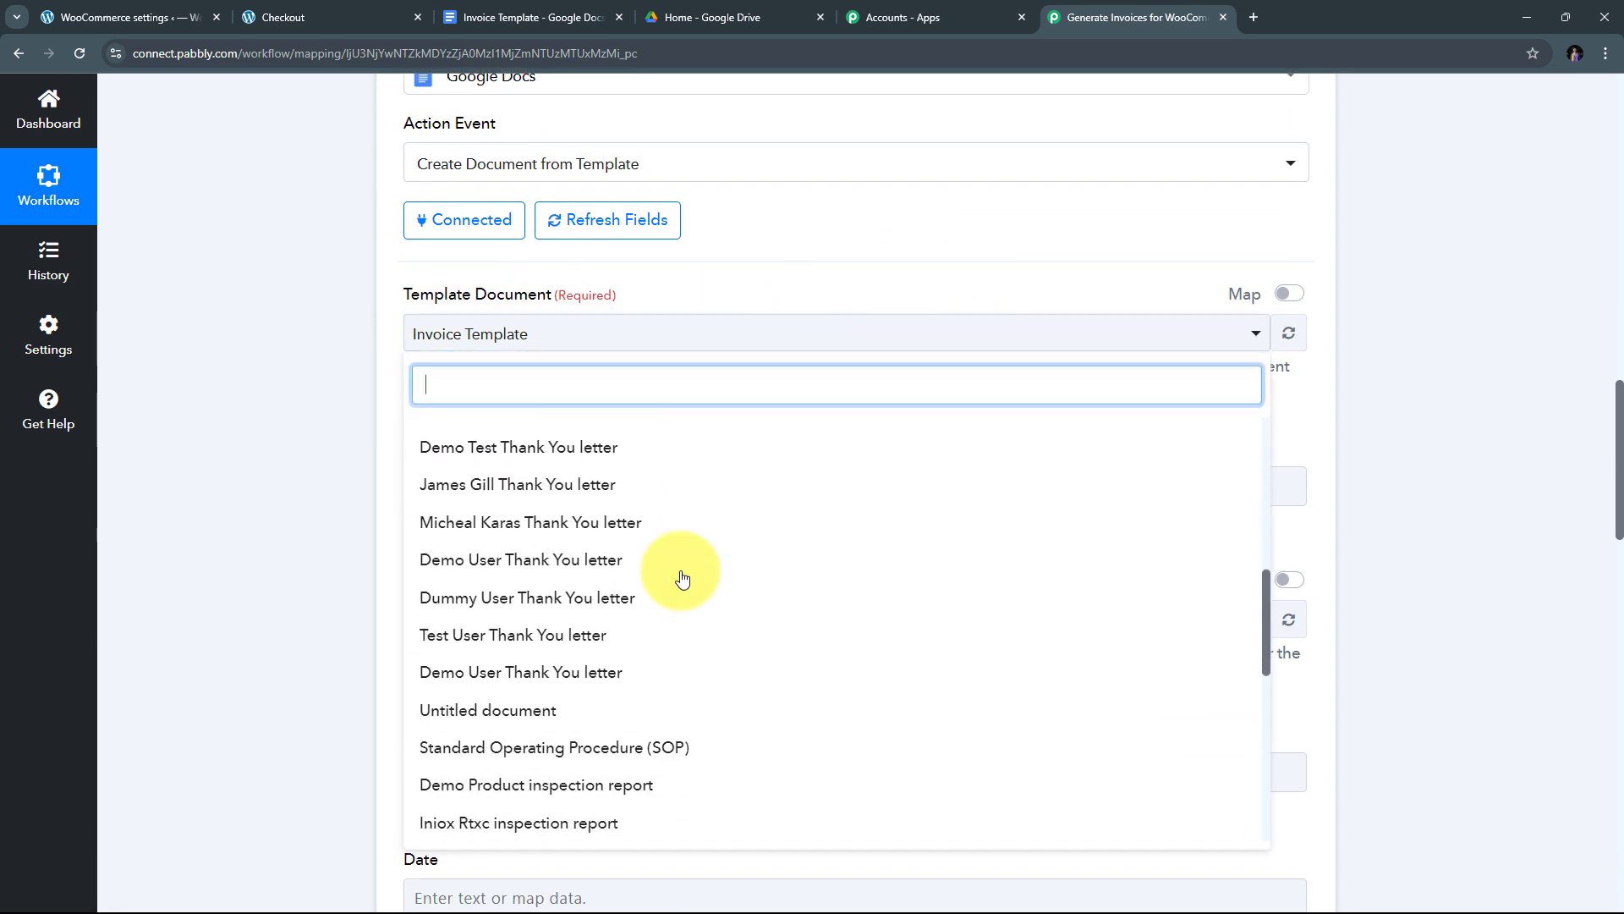
scroll(683, 579, up, 7)
scroll(683, 580, down, 8)
scroll(681, 575, up, 8)
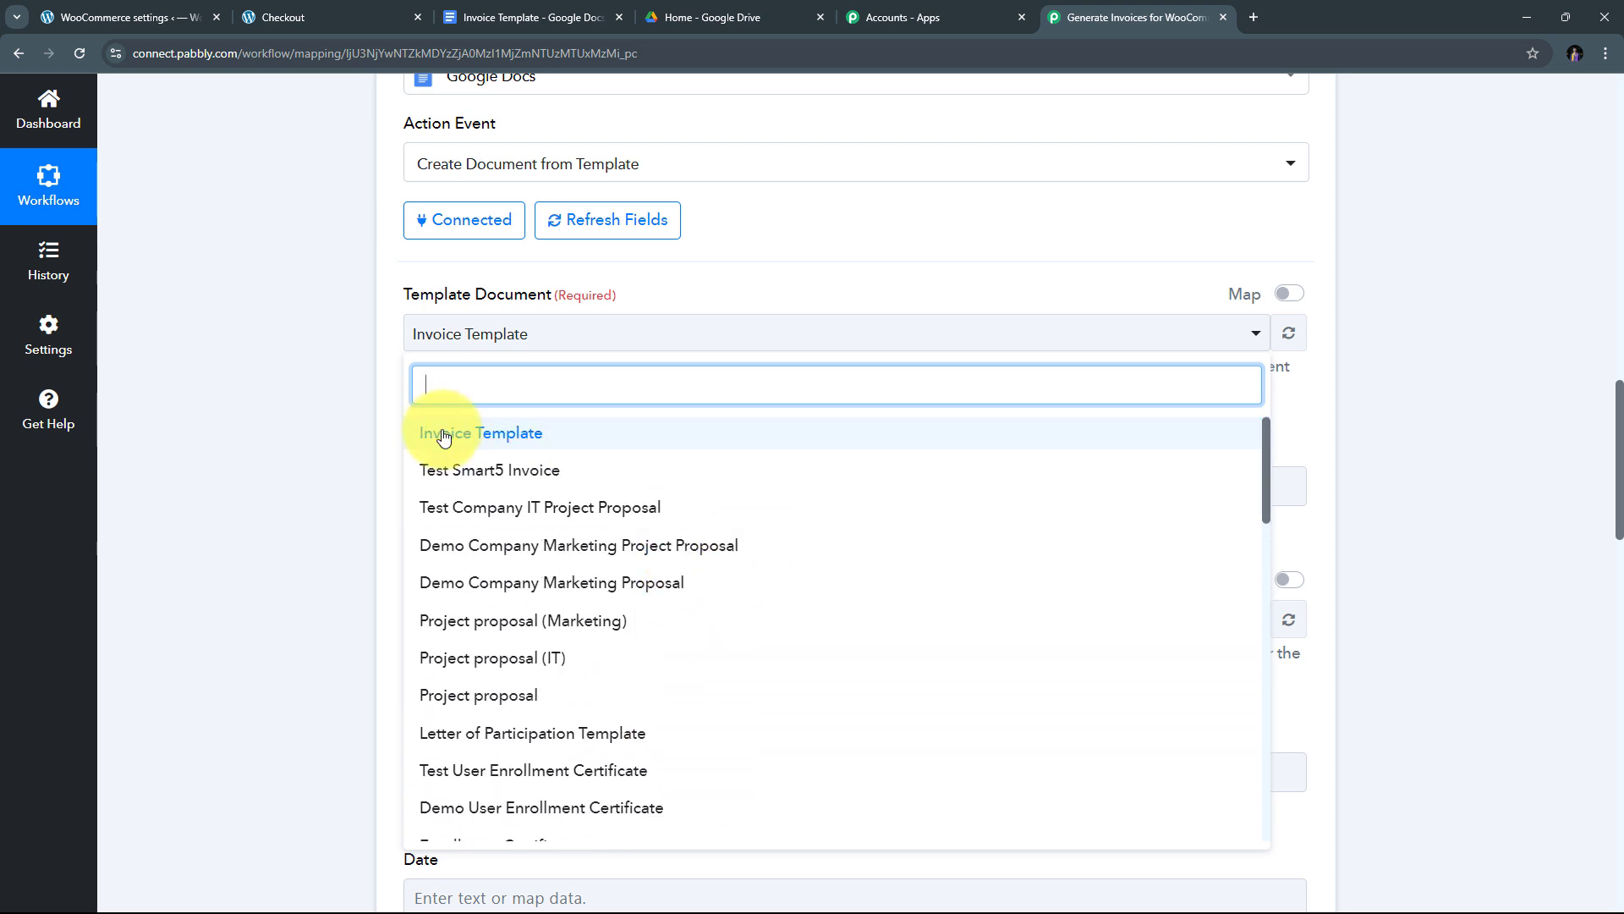
click(522, 437)
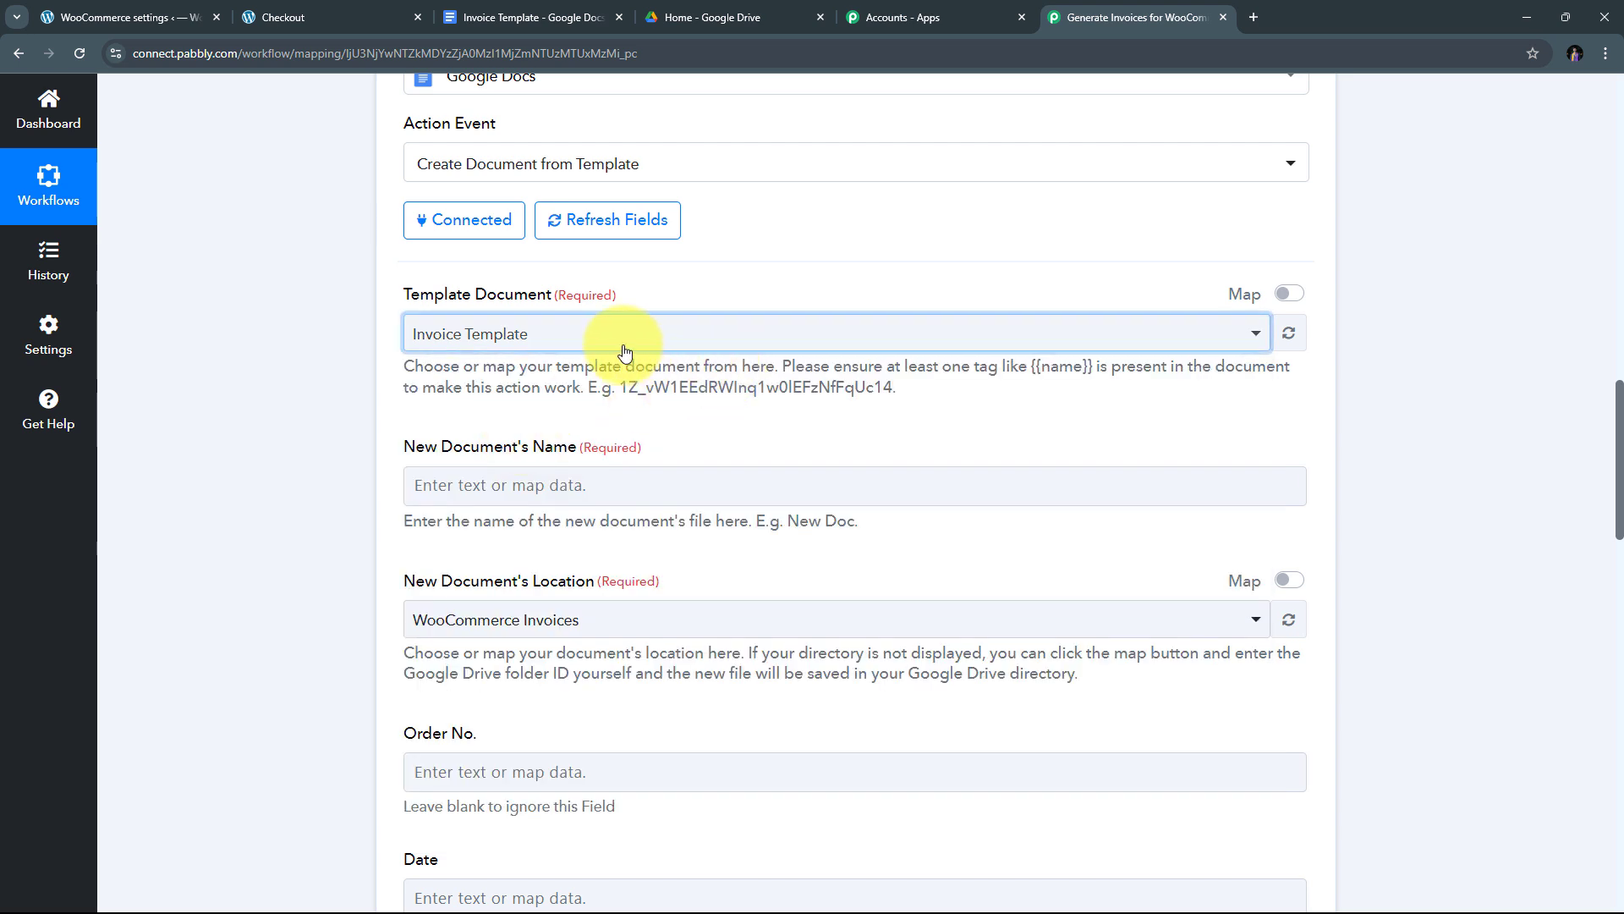
- Set the New Document's Name to the mapped WooCommerce Shipping First Name and Shipping Last Name followed by the word "Invoice"
scroll(732, 303, down, 1)
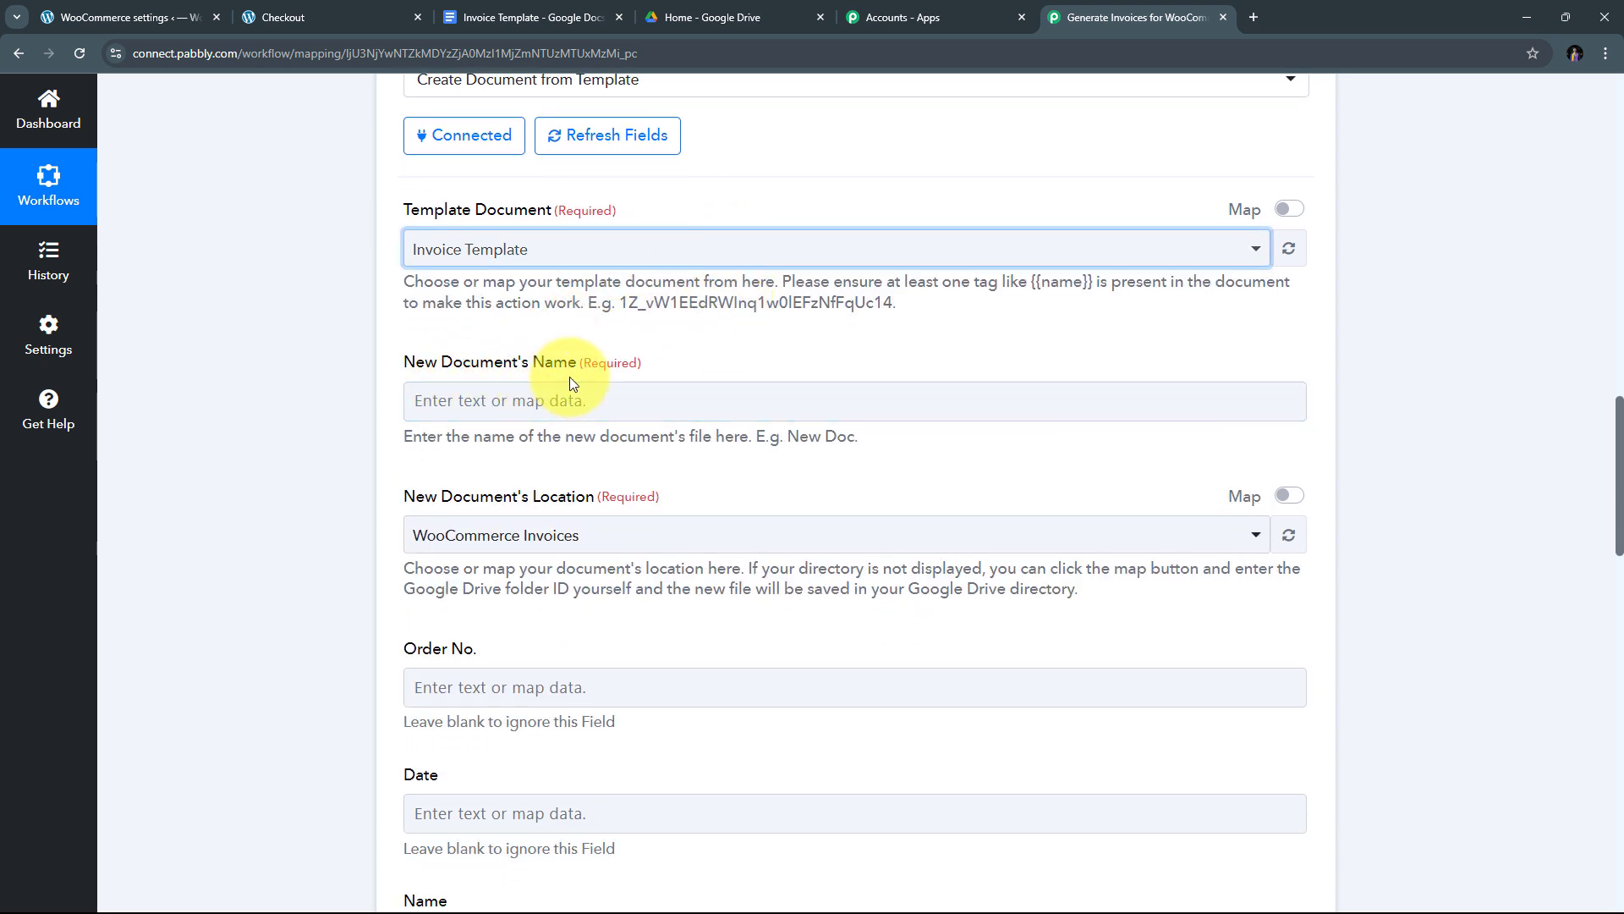
click(502, 408)
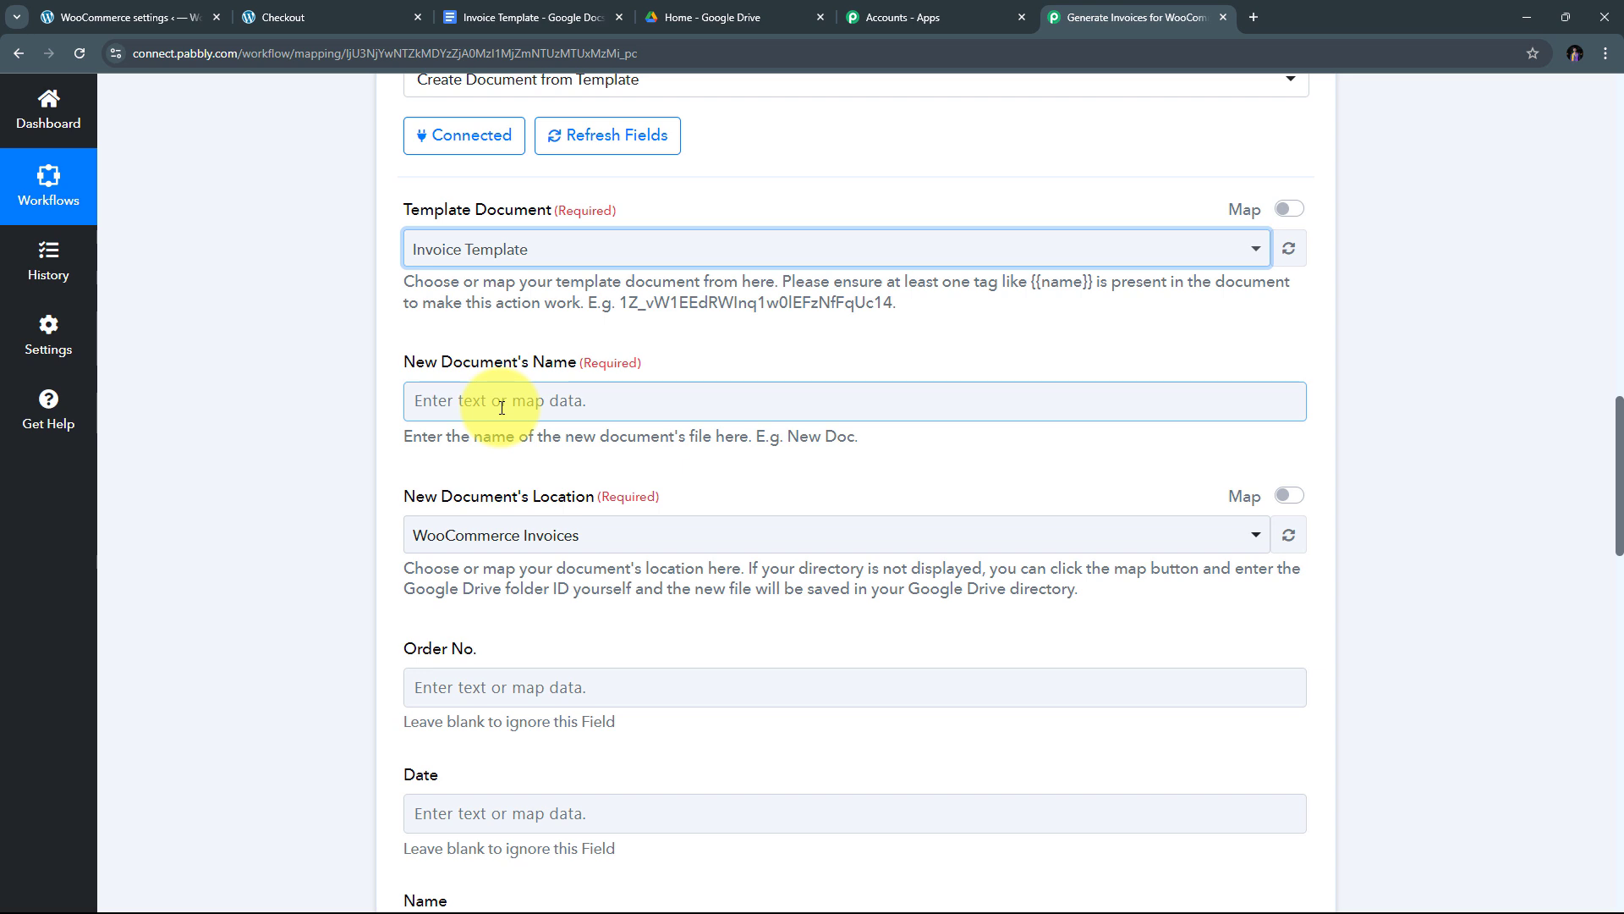
click(486, 402)
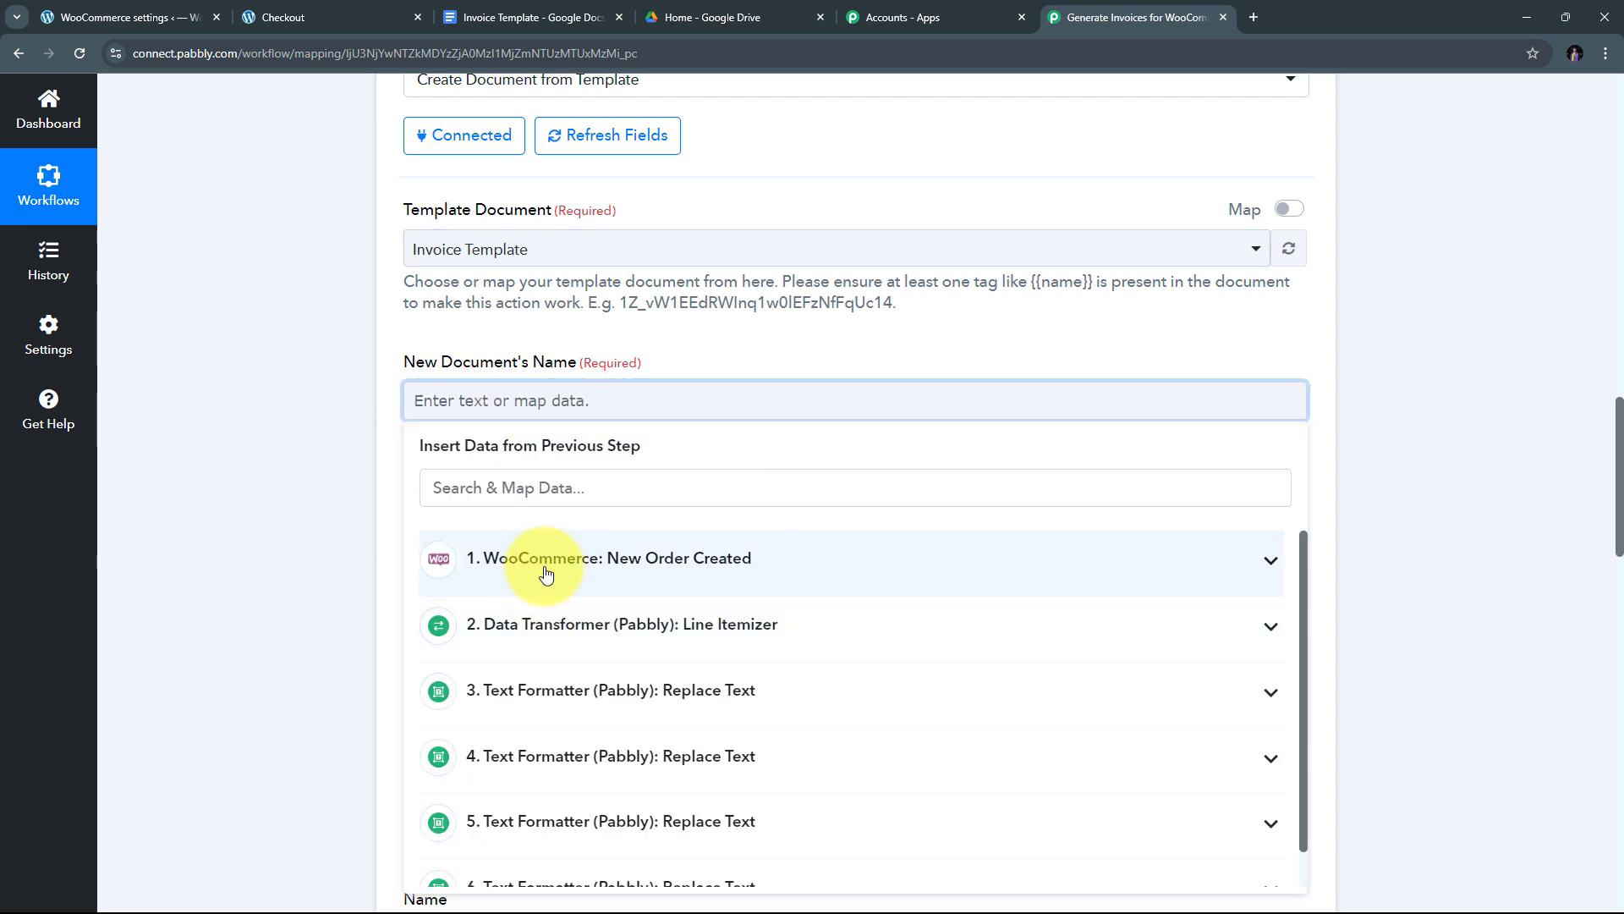
click(589, 566)
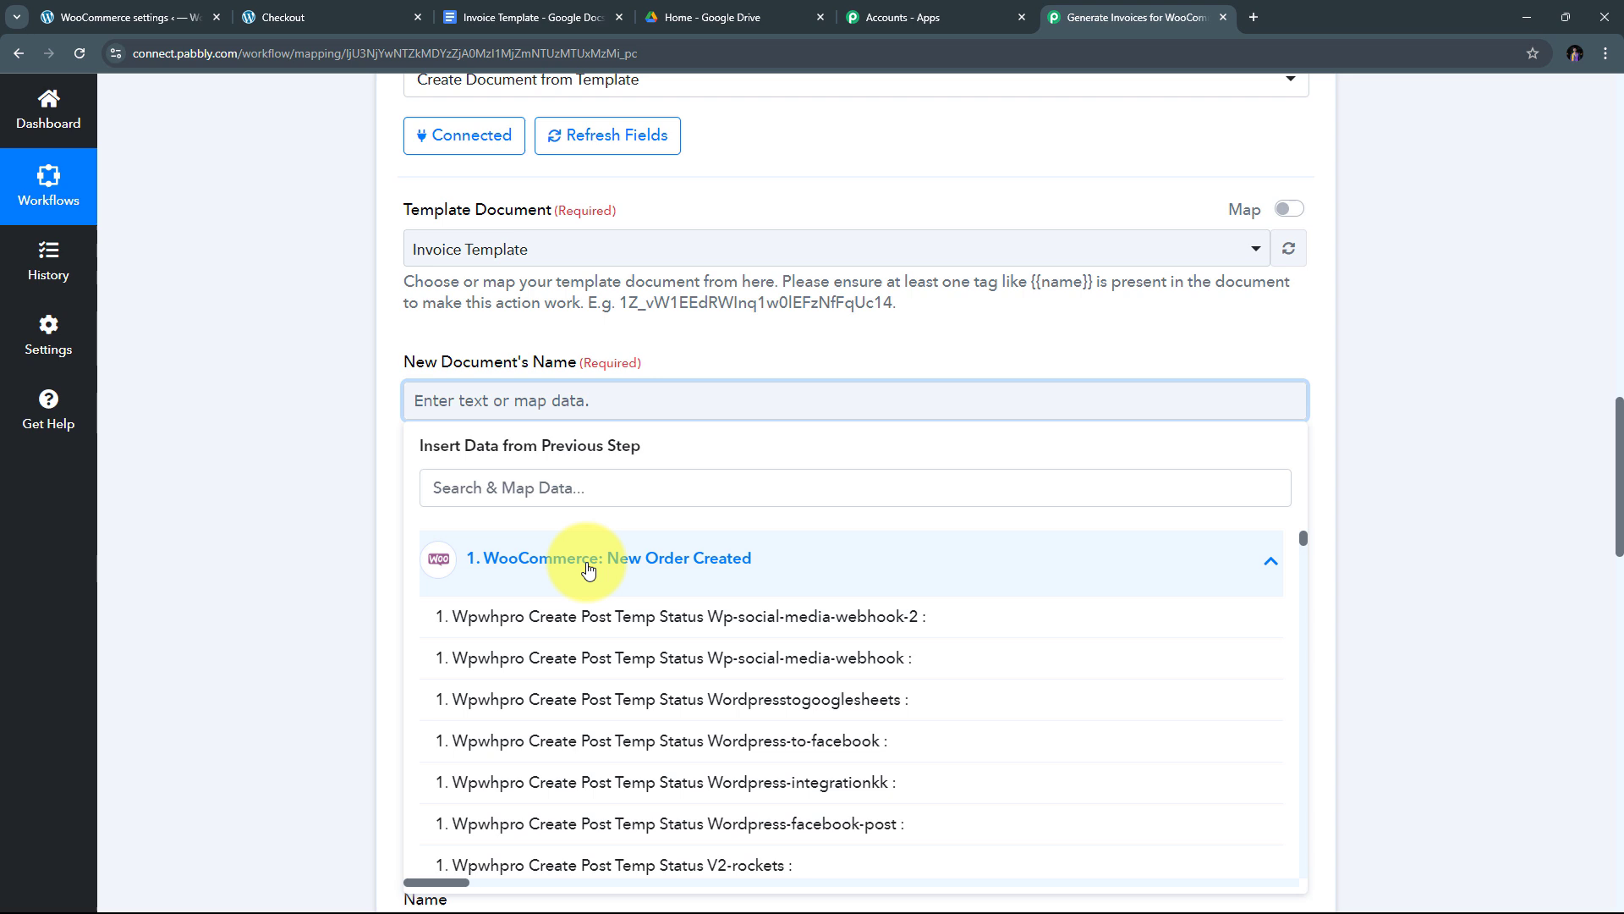
click(528, 485)
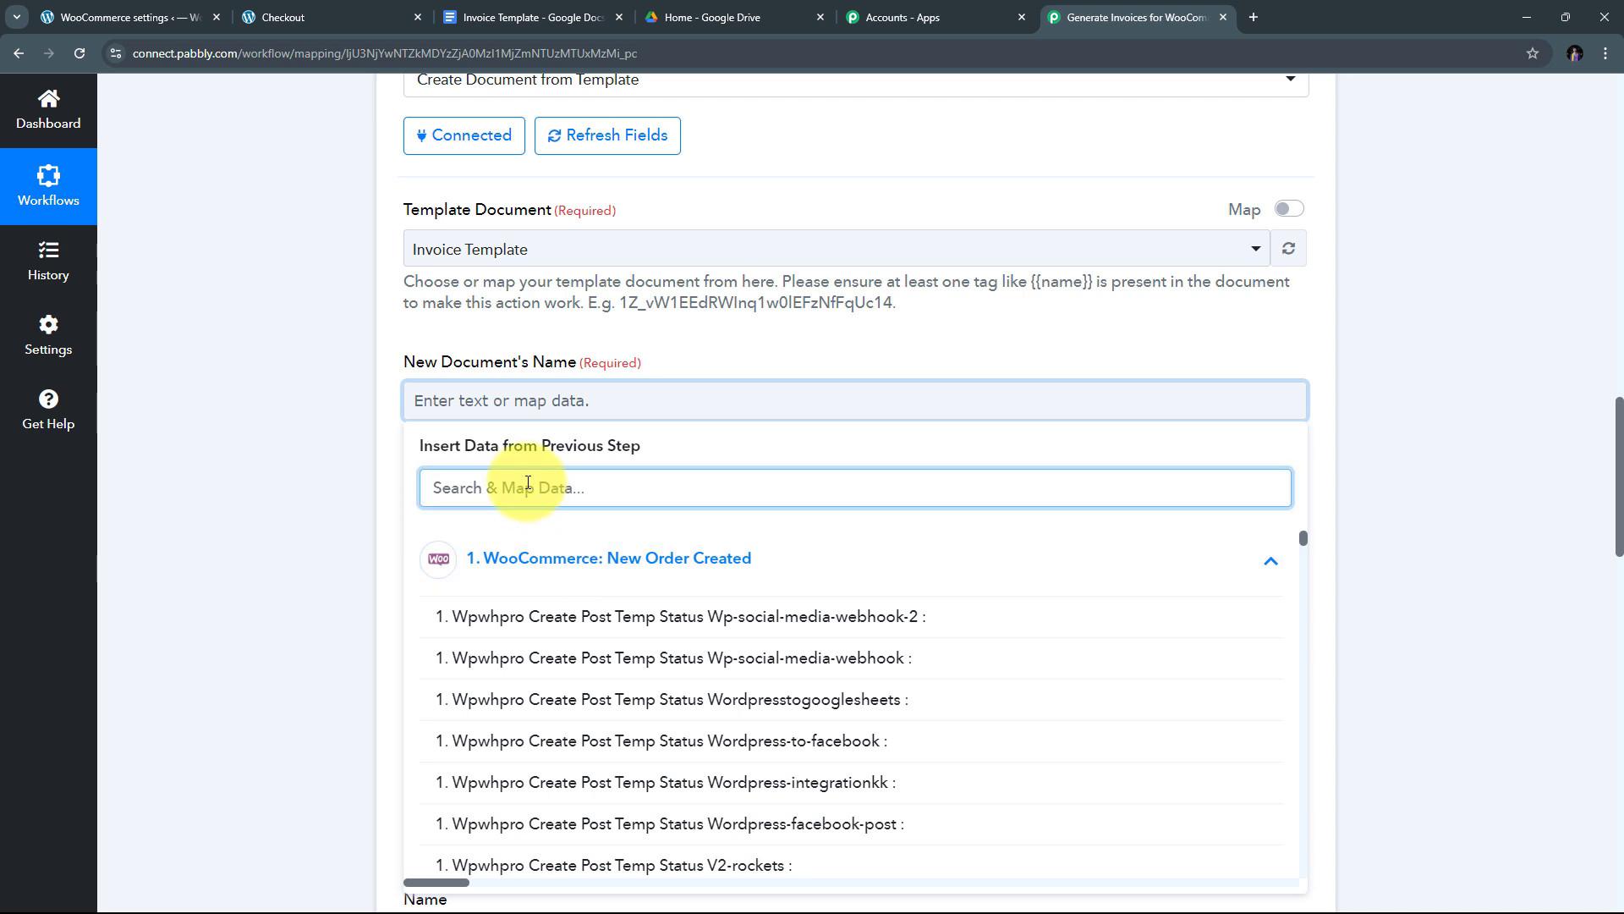
text(Name)
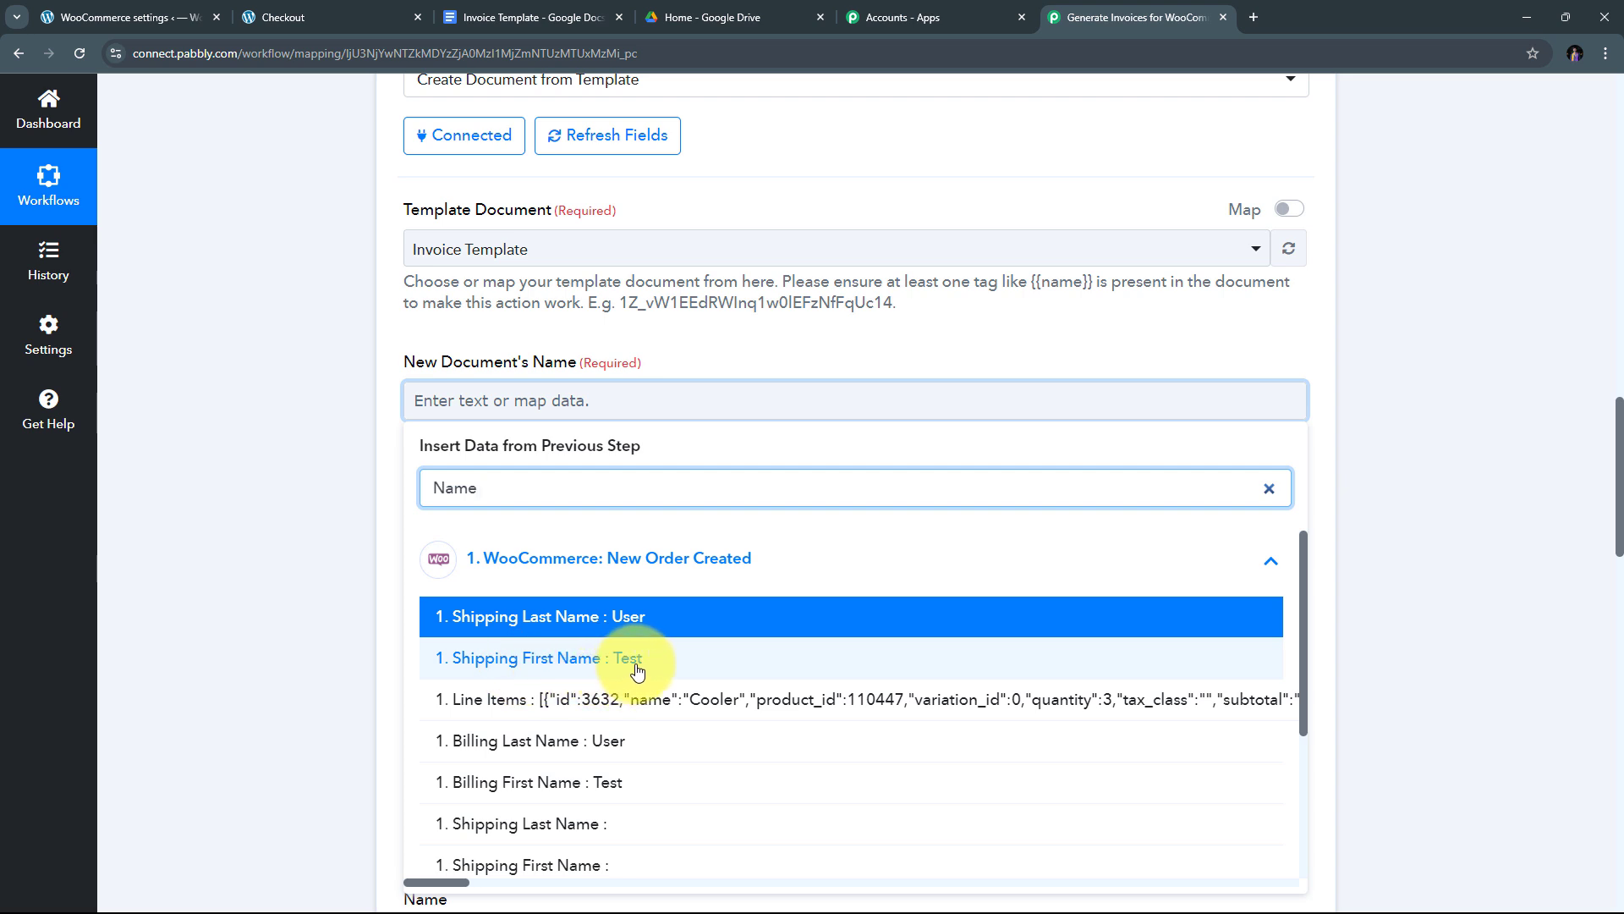
click(629, 666)
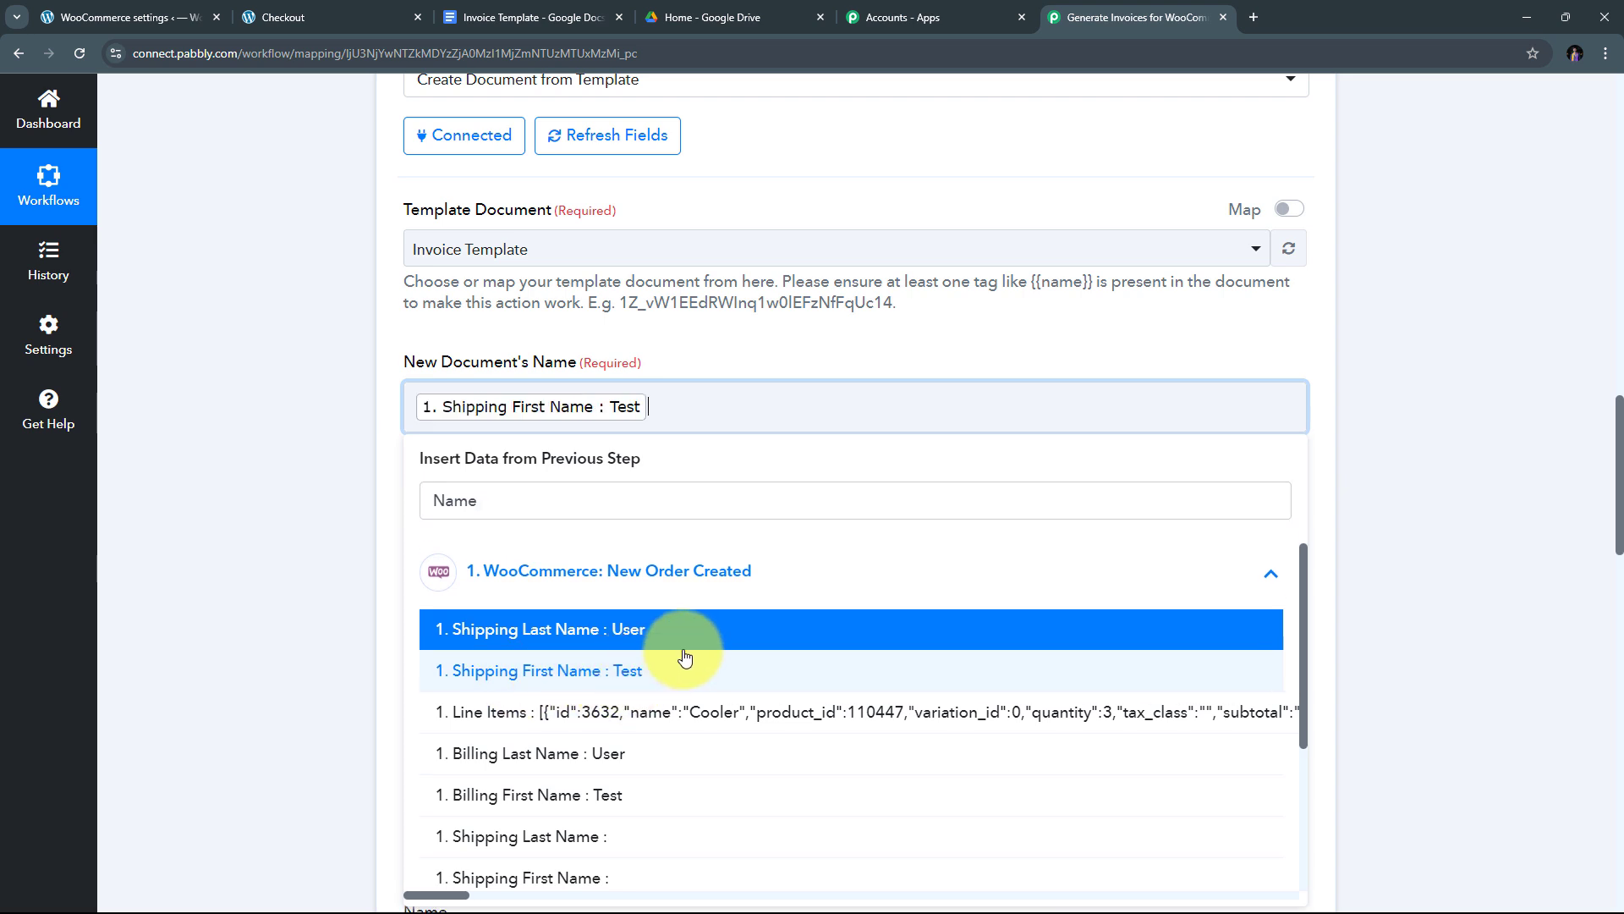
click(607, 638)
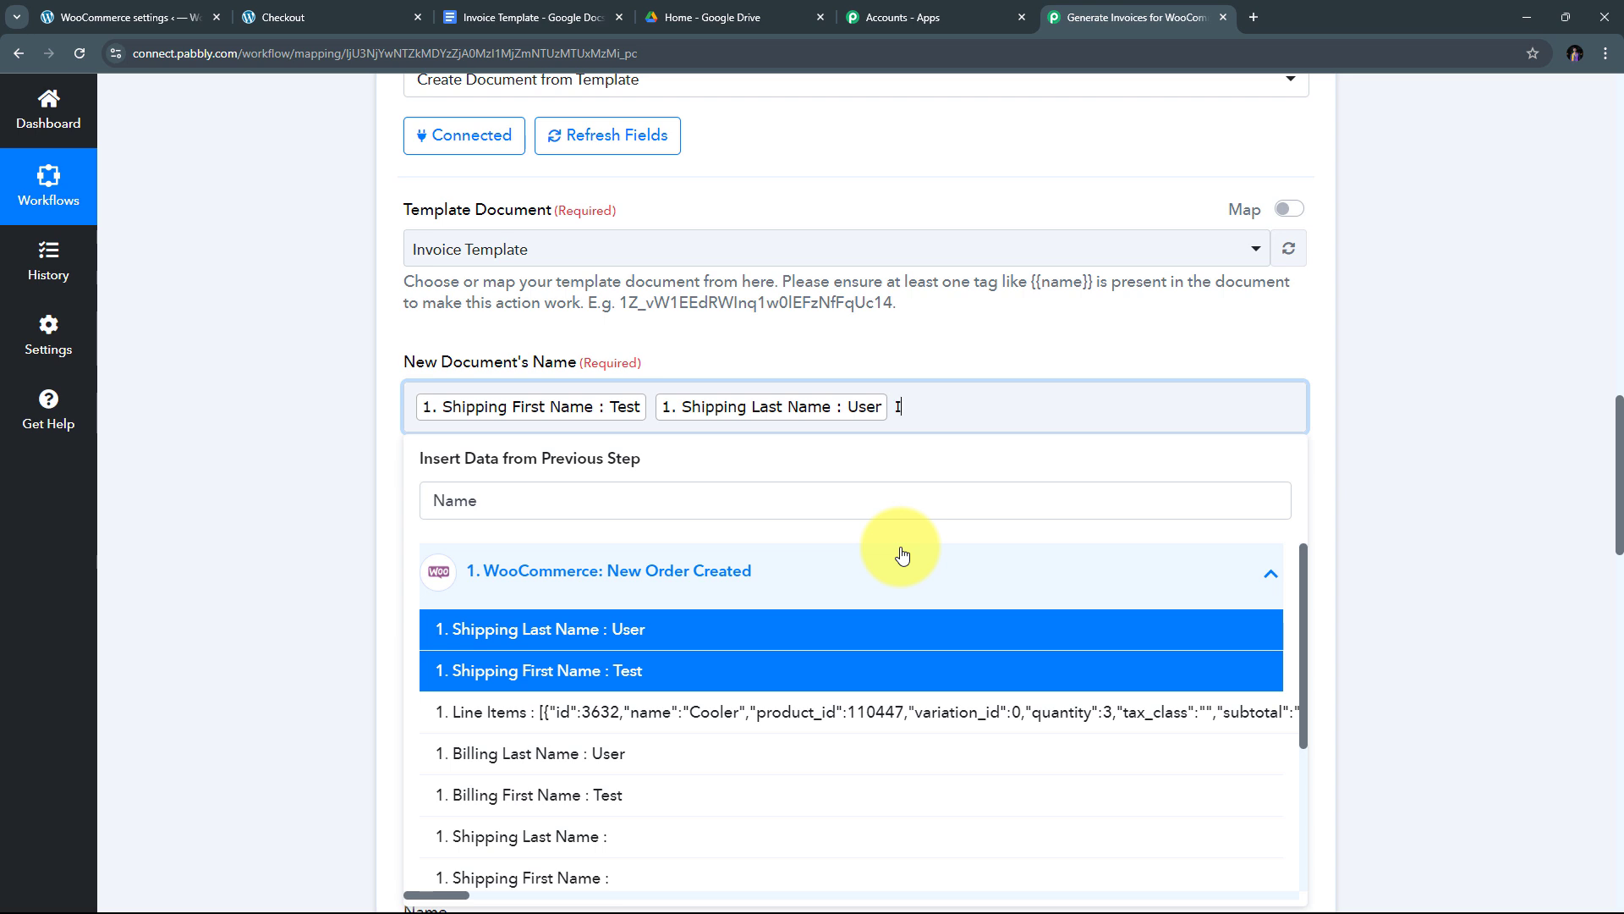
click(506, 345)
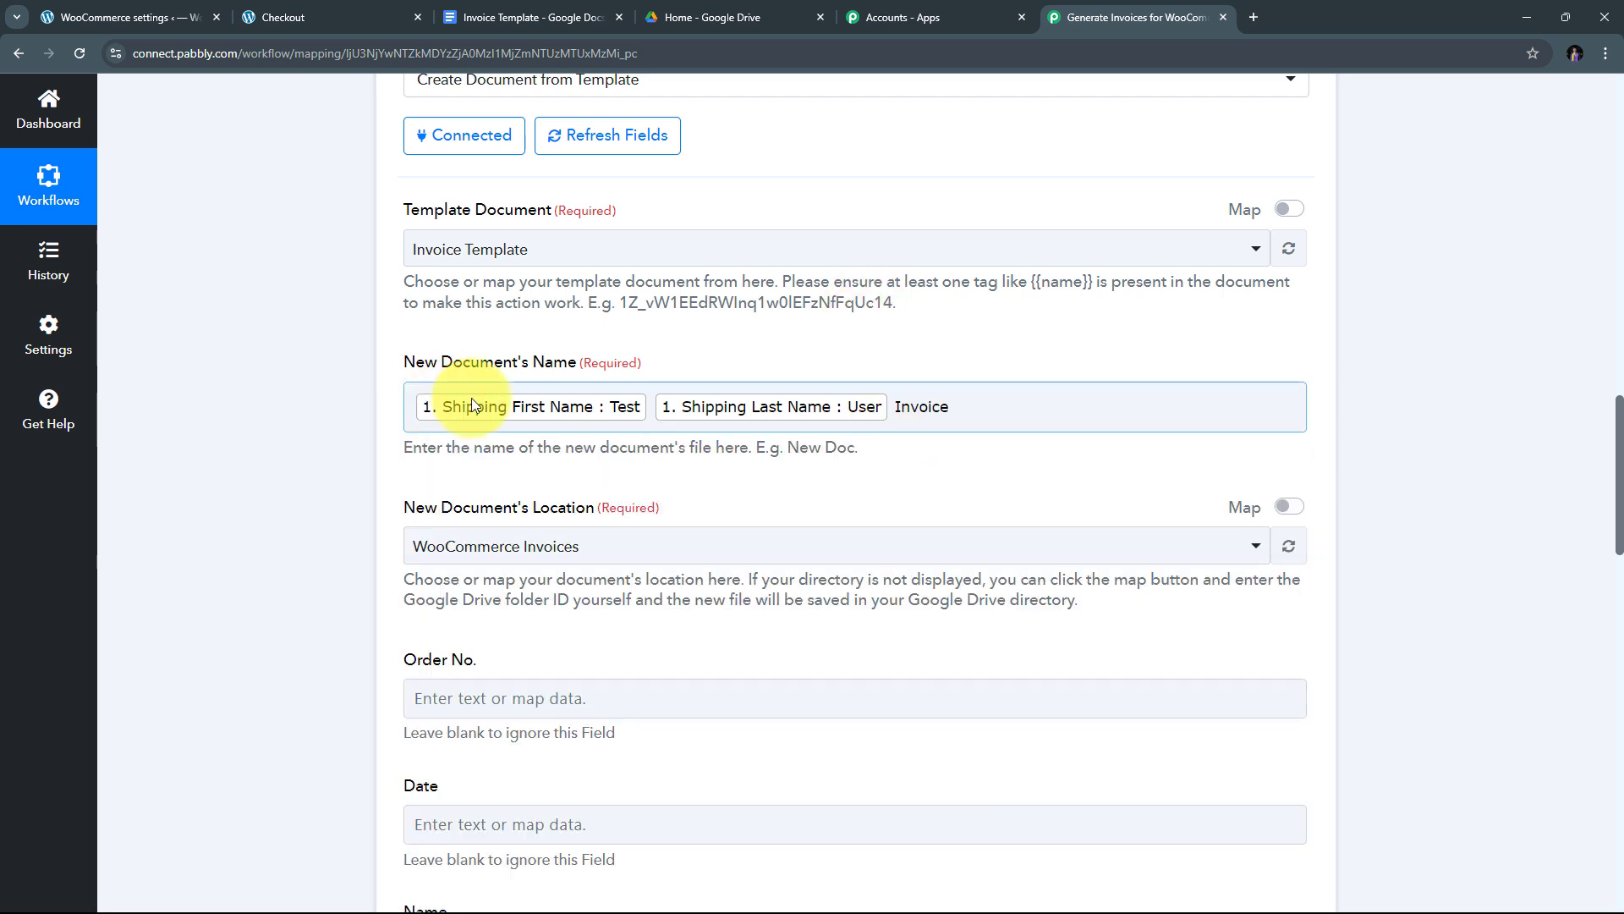
- Switch to Google Drive and open the WooCommerce Invoices folder to check its contents
scroll(800, 354, down, 2)
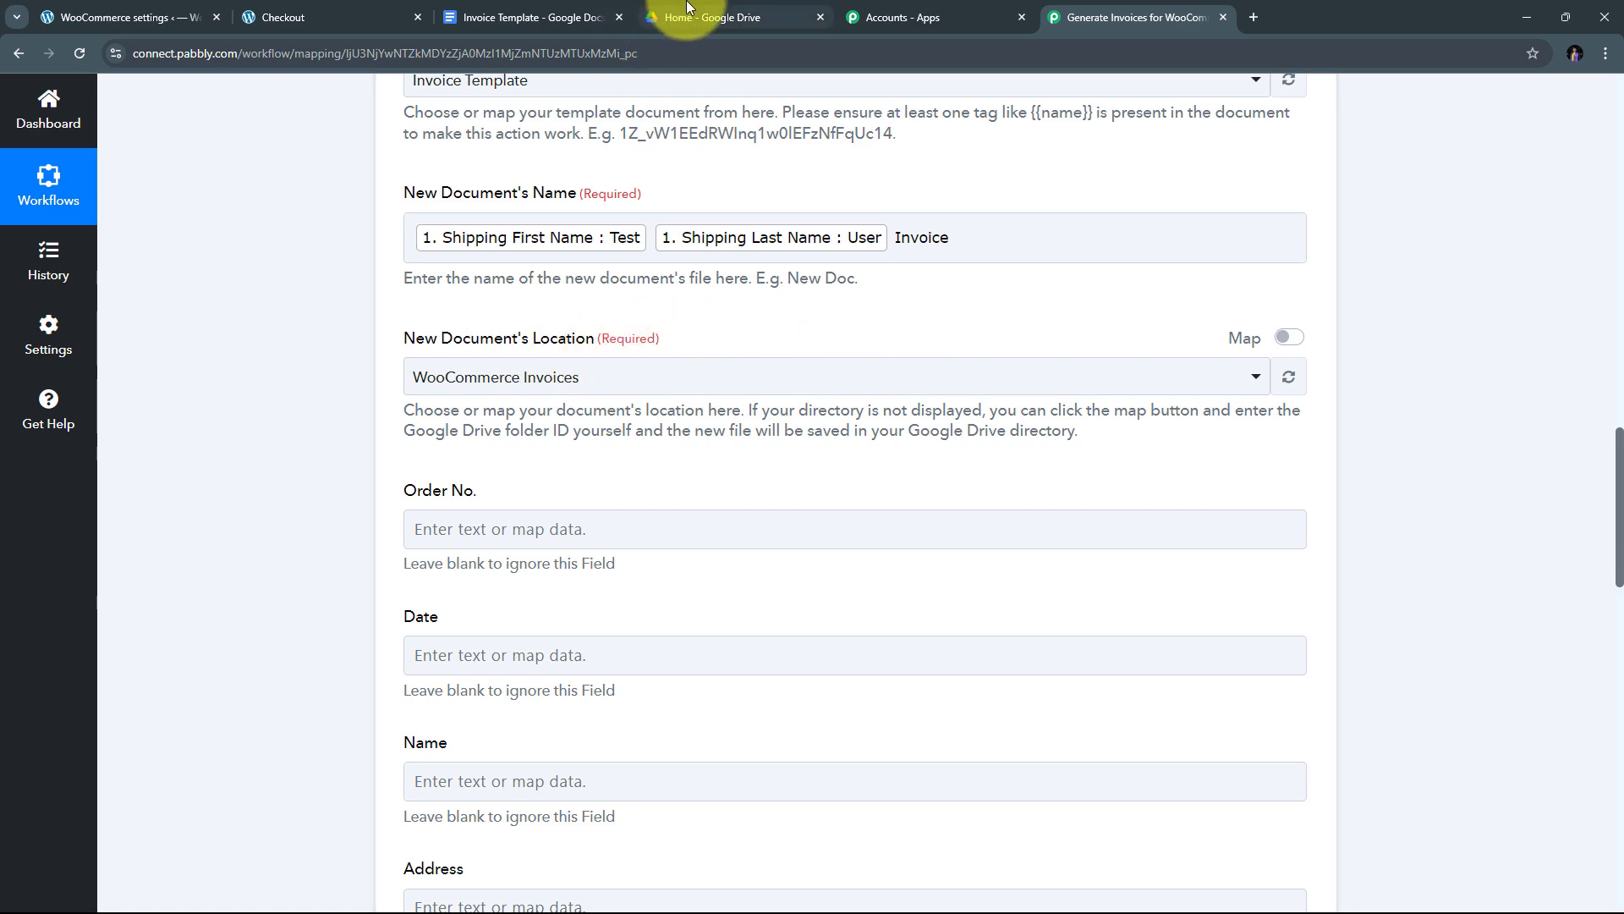
click(713, 17)
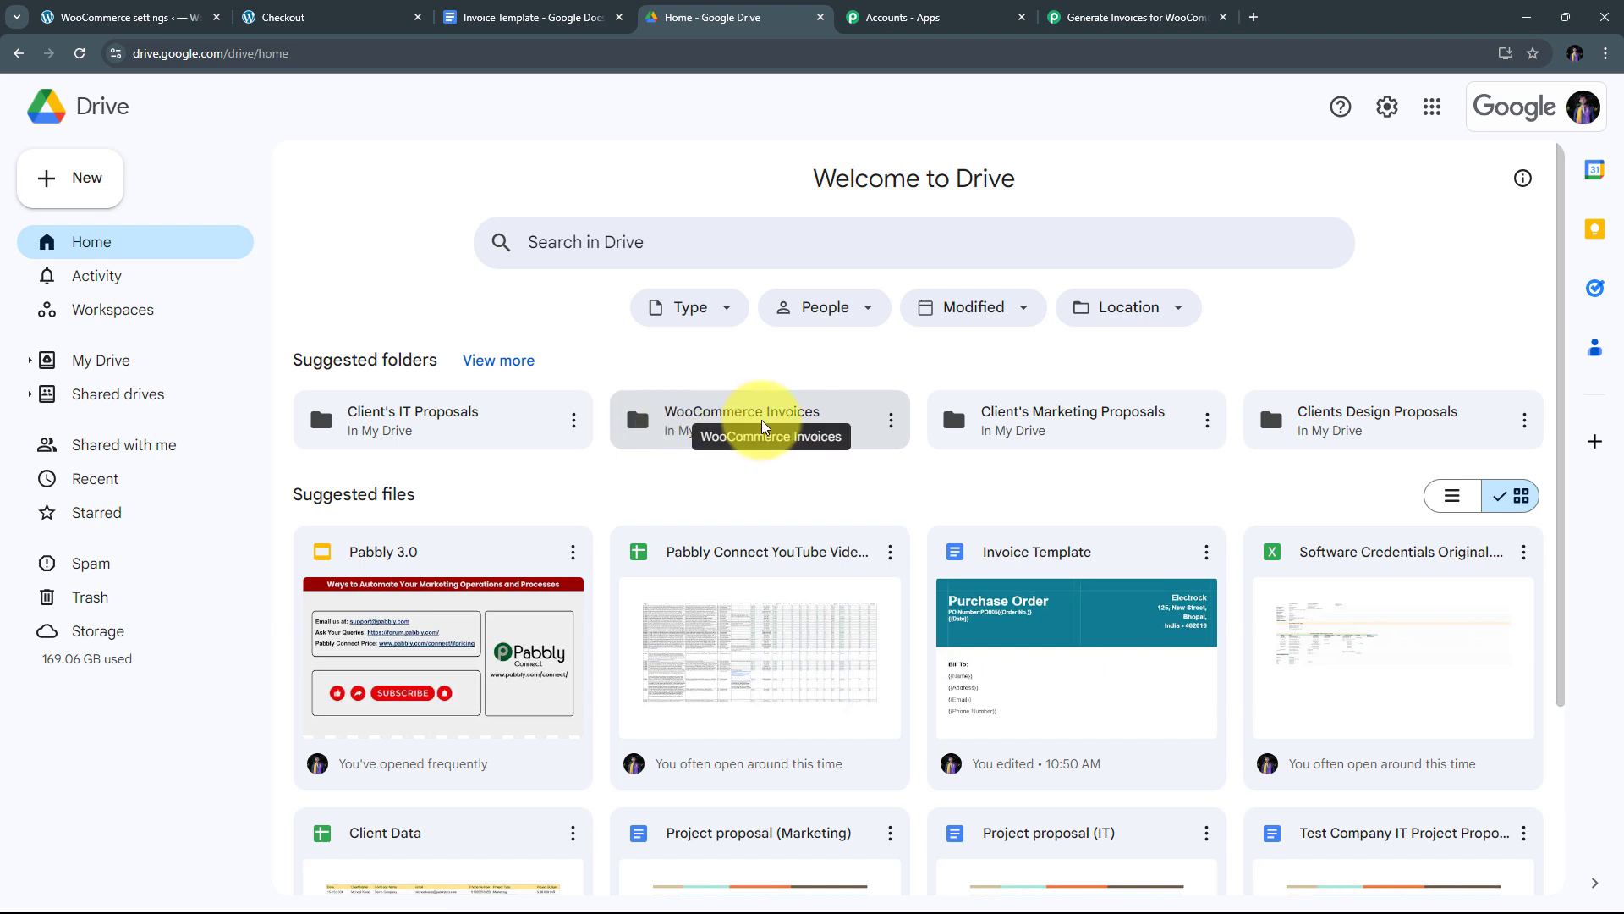
double_click(739, 423)
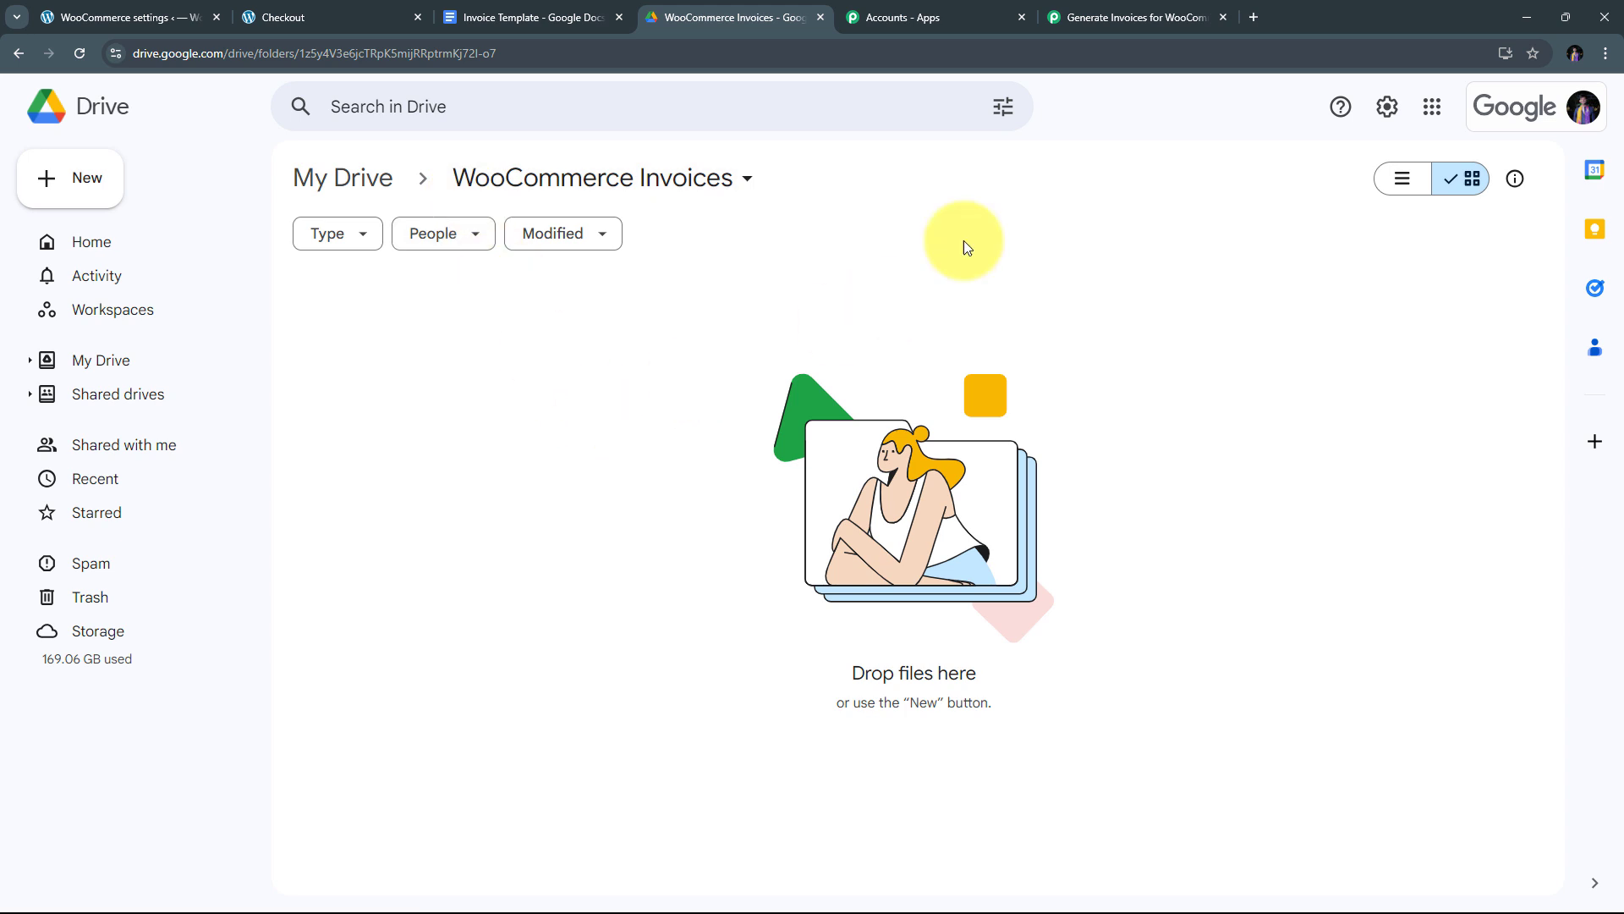
- Return to the Pabbly Connect workflow and select WooCommerce Invoices as the New Document's Location
click(1105, 18)
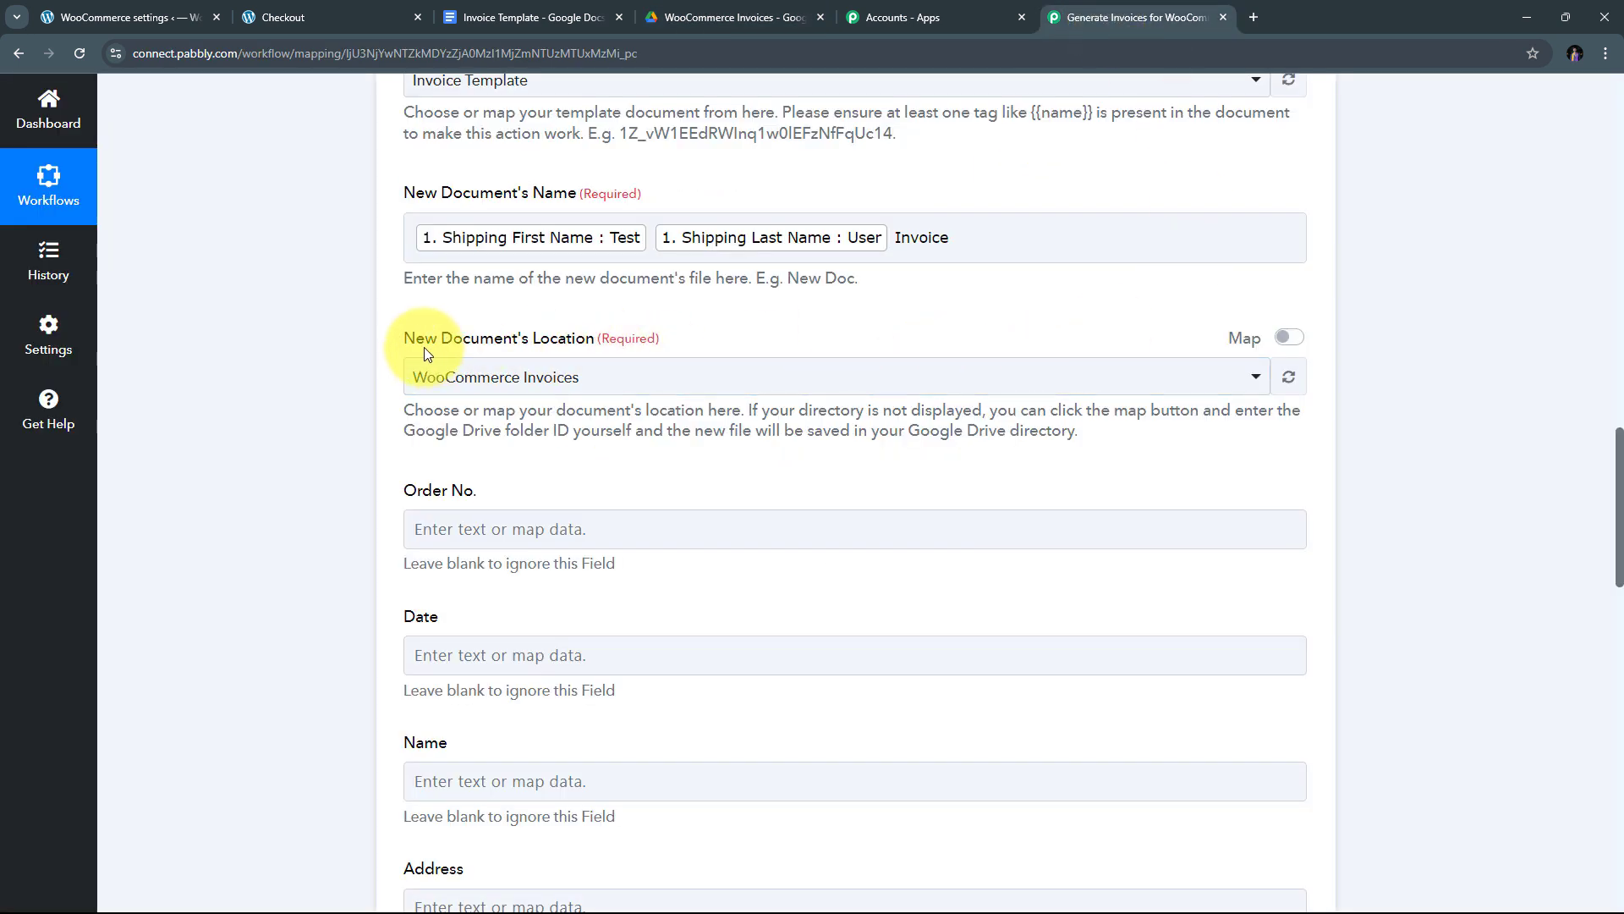
click(781, 378)
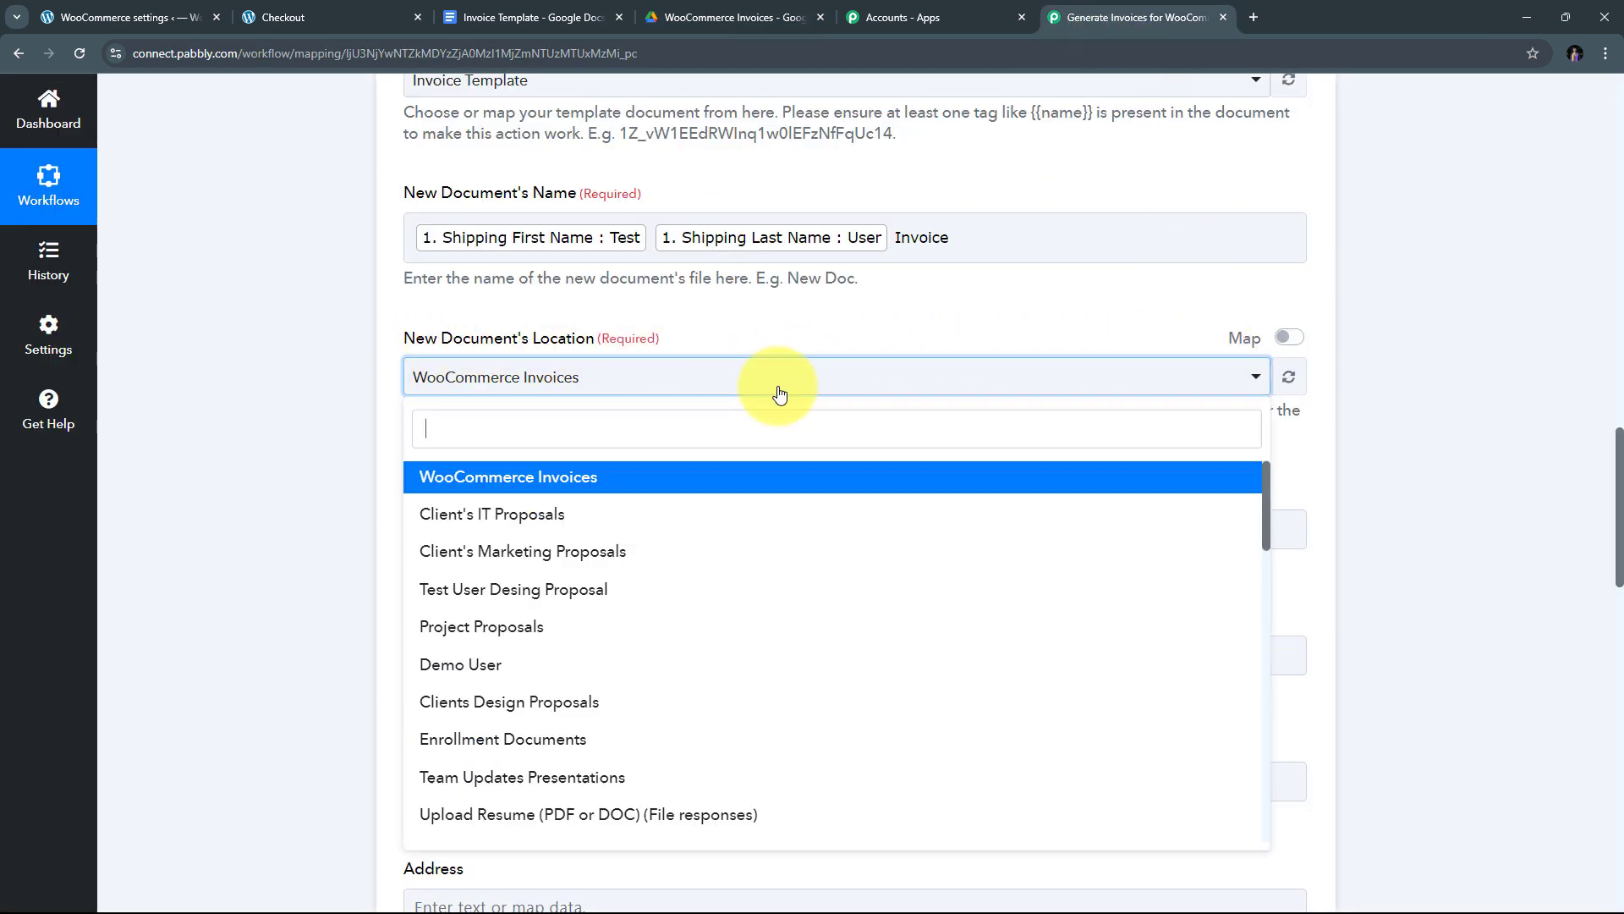
scroll(775, 552, down, 6)
scroll(775, 552, up, 6)
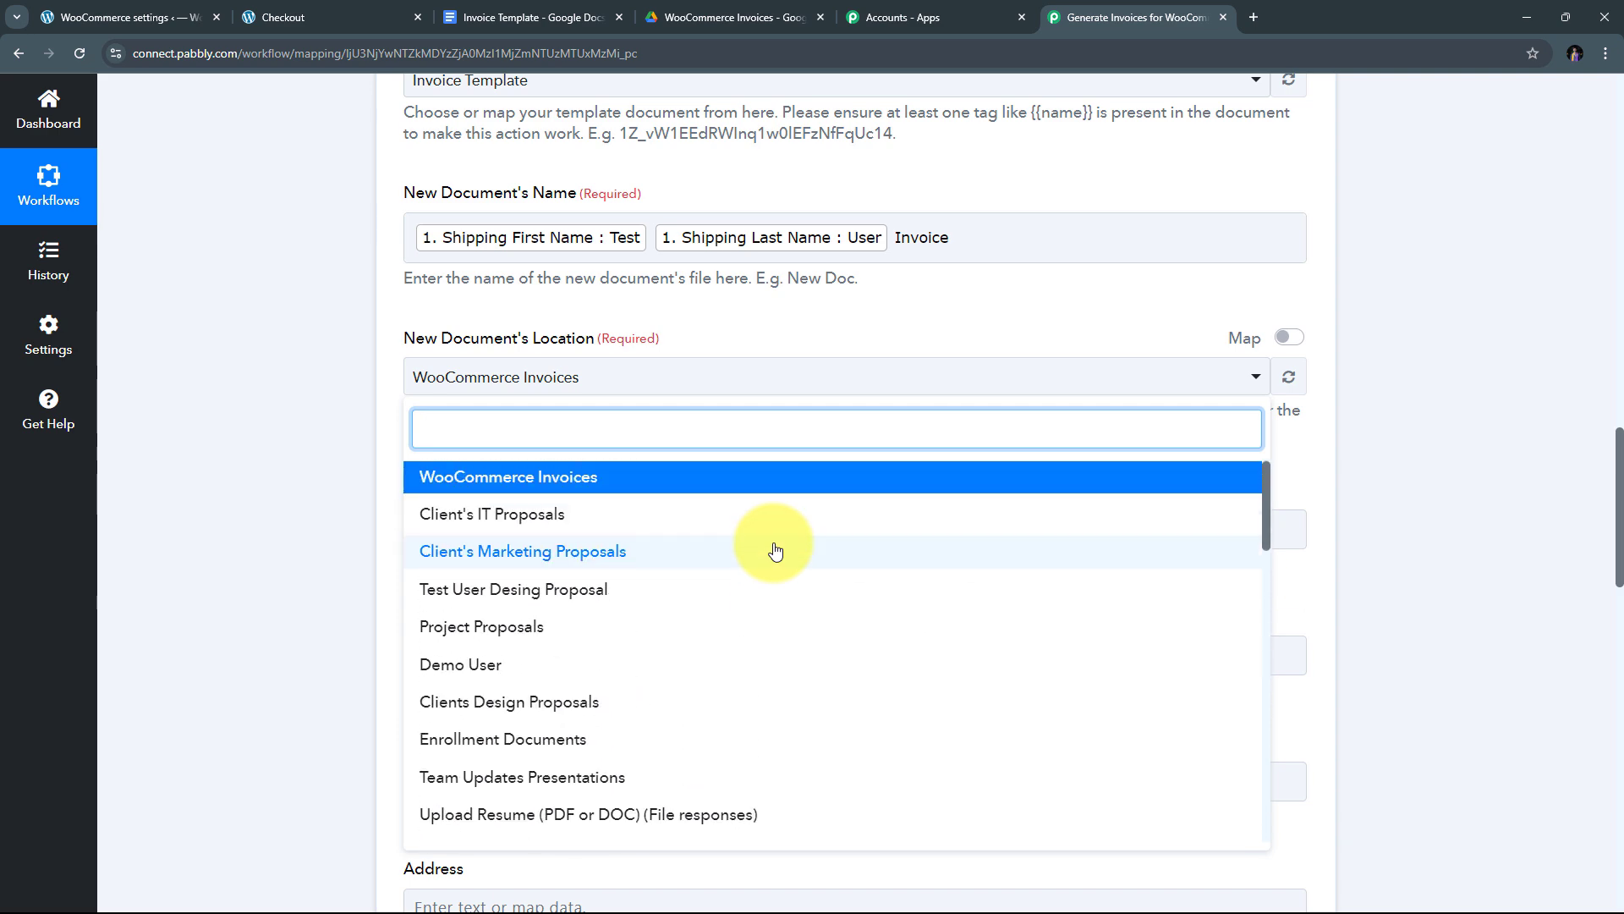
scroll(775, 551, up, 1)
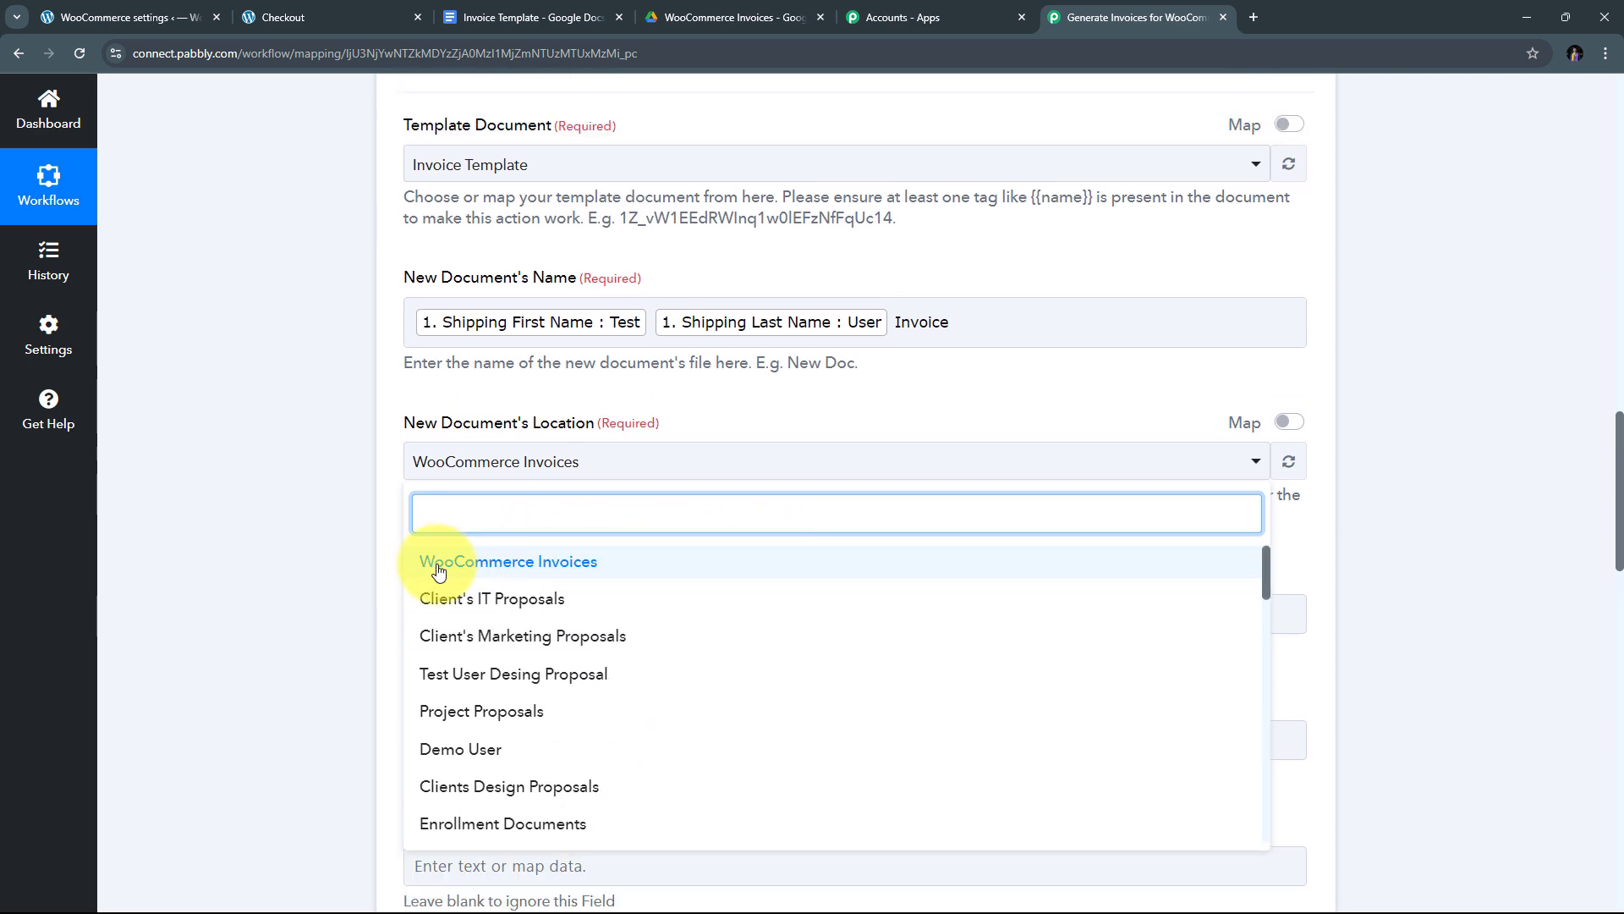
click(559, 573)
- Examine the invoice template fields available for mapping, from Order No. down to Total Amount
scroll(747, 406, down, 9)
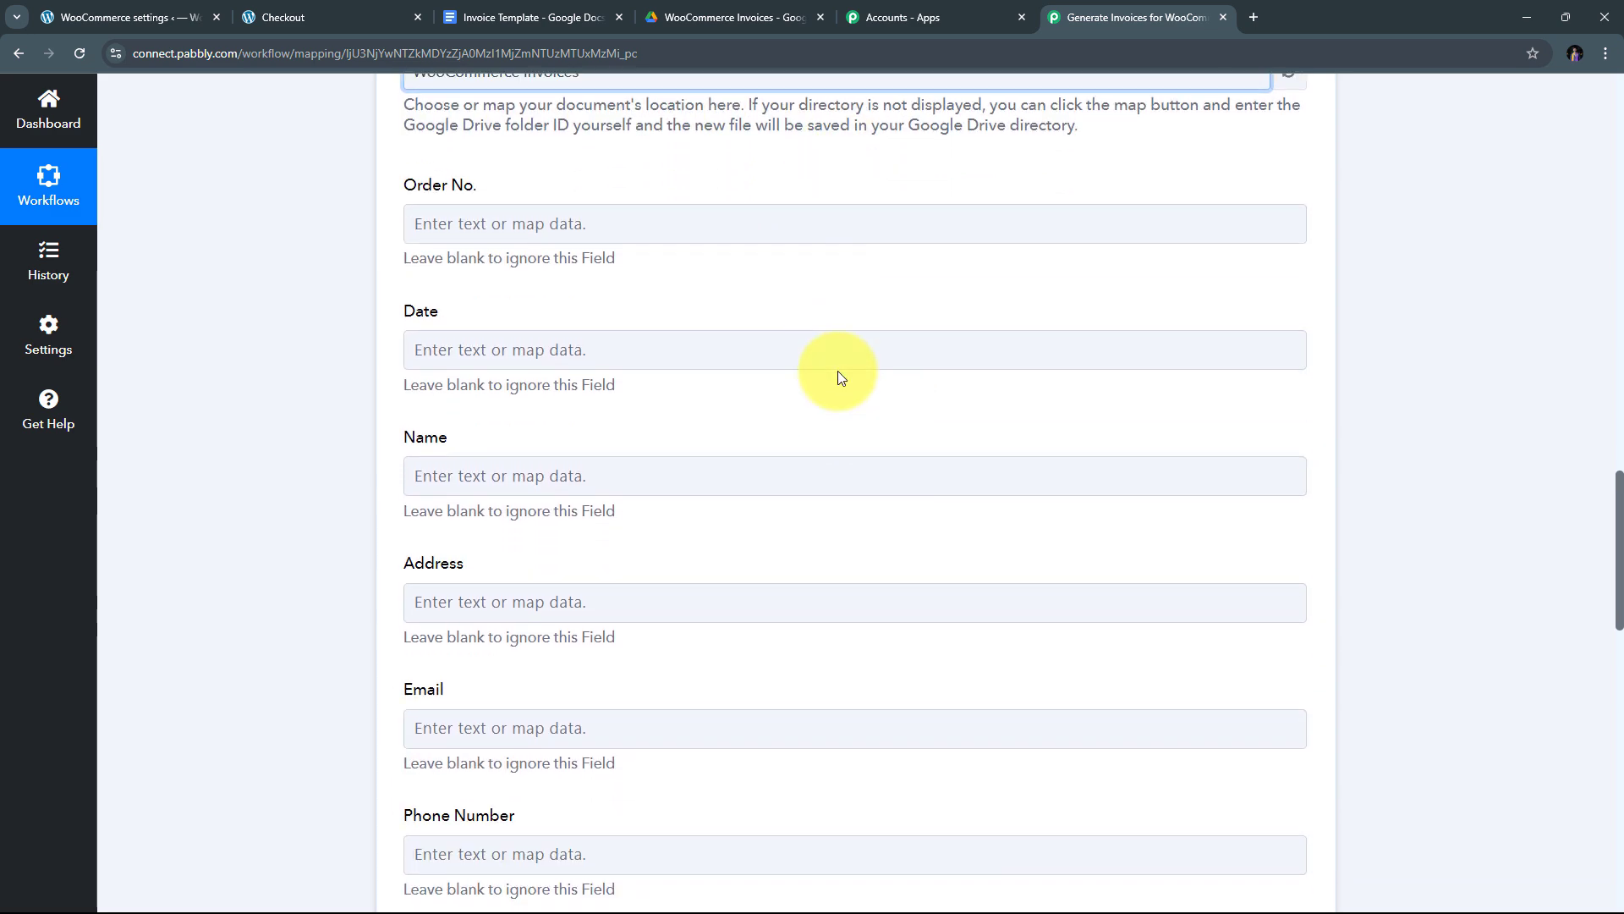
scroll(804, 382, up, 5)
scroll(688, 406, down, 6)
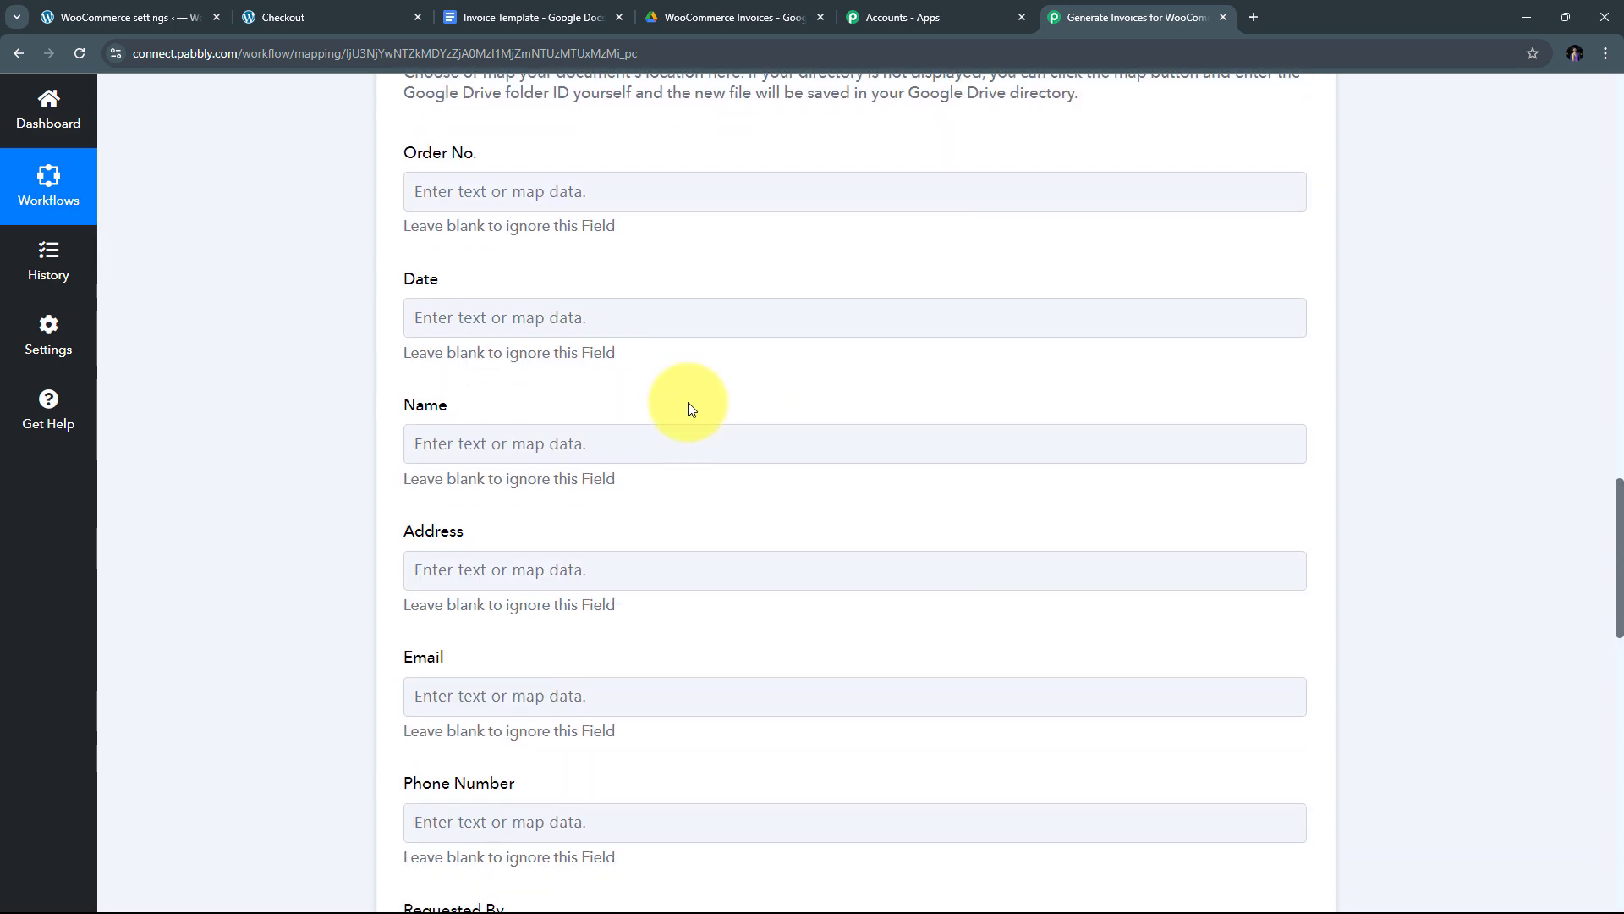
scroll(688, 409, down, 8)
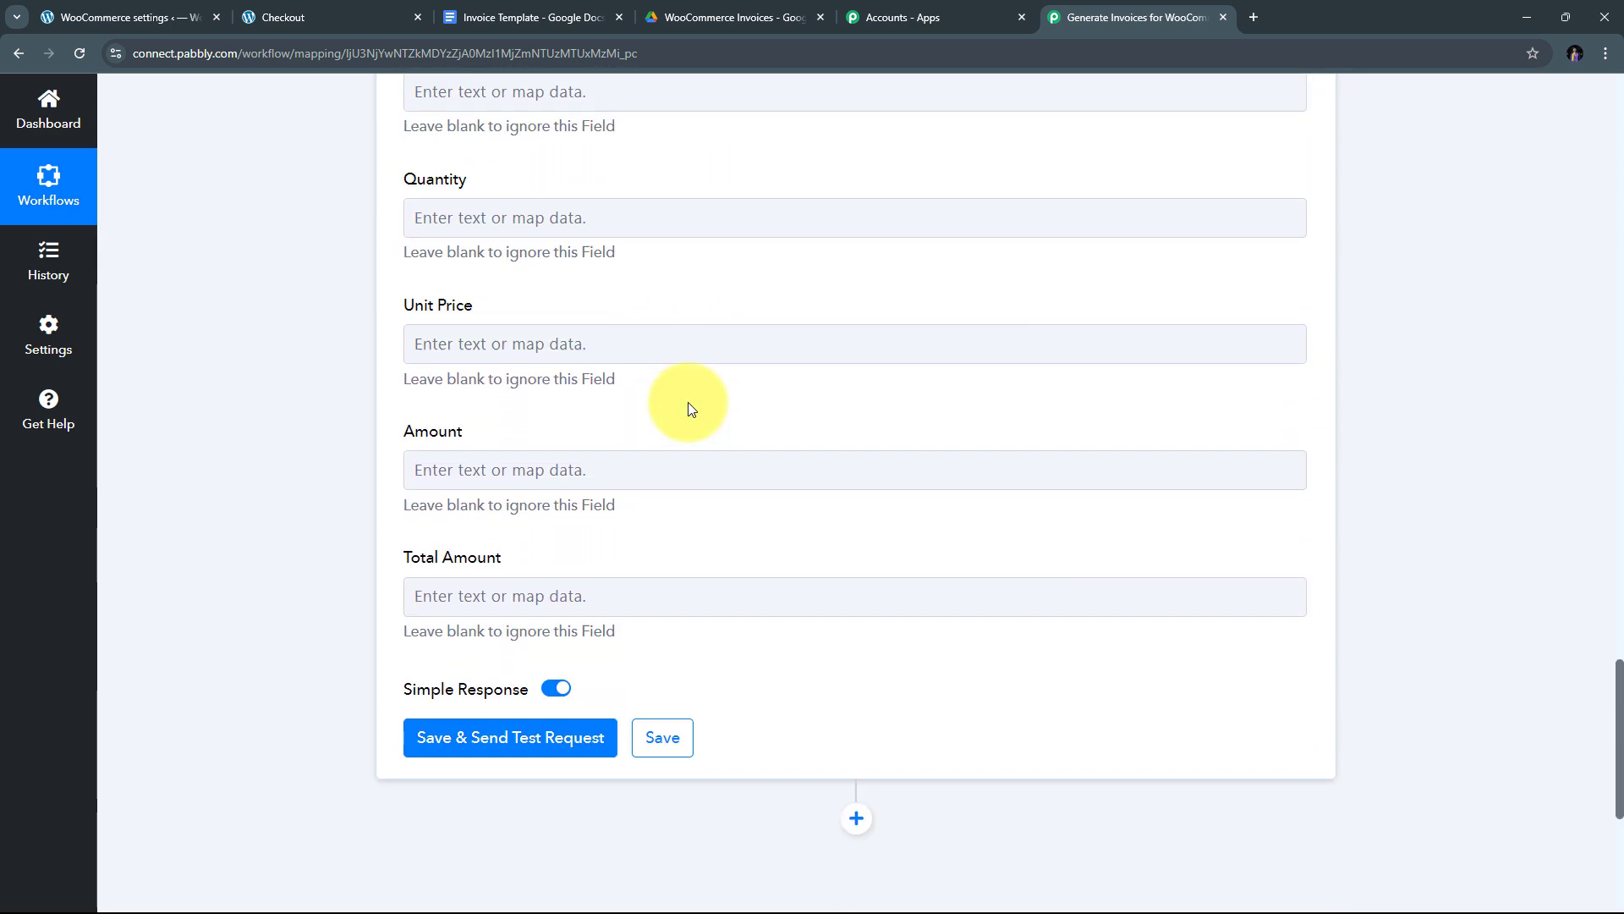
scroll(687, 409, up, 6)
scroll(691, 409, up, 8)
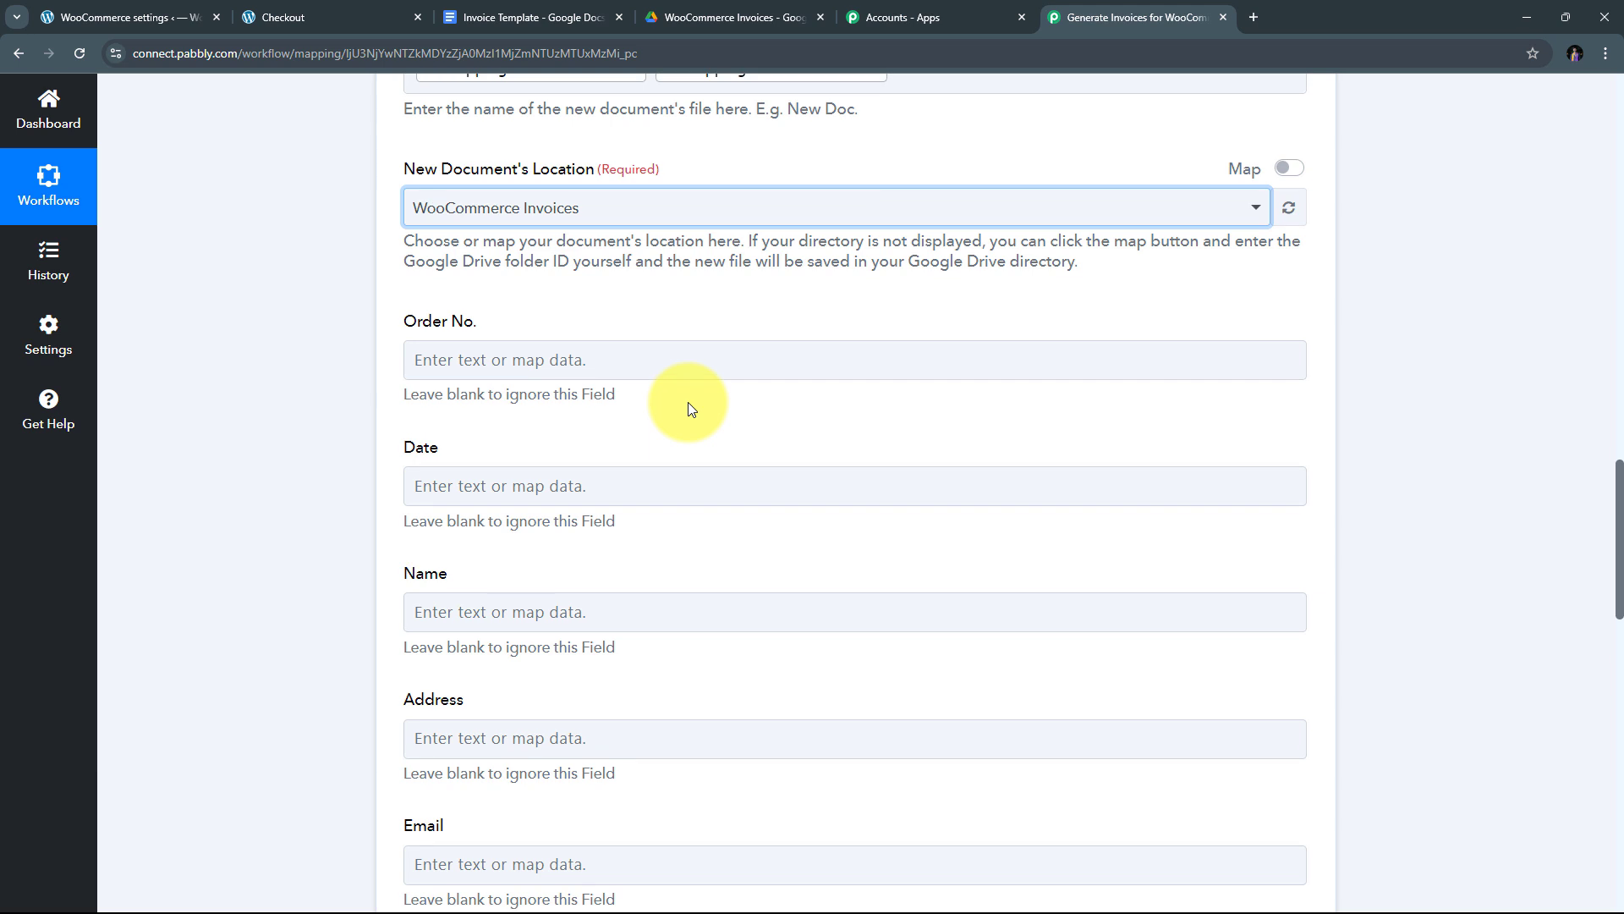
click(664, 609)
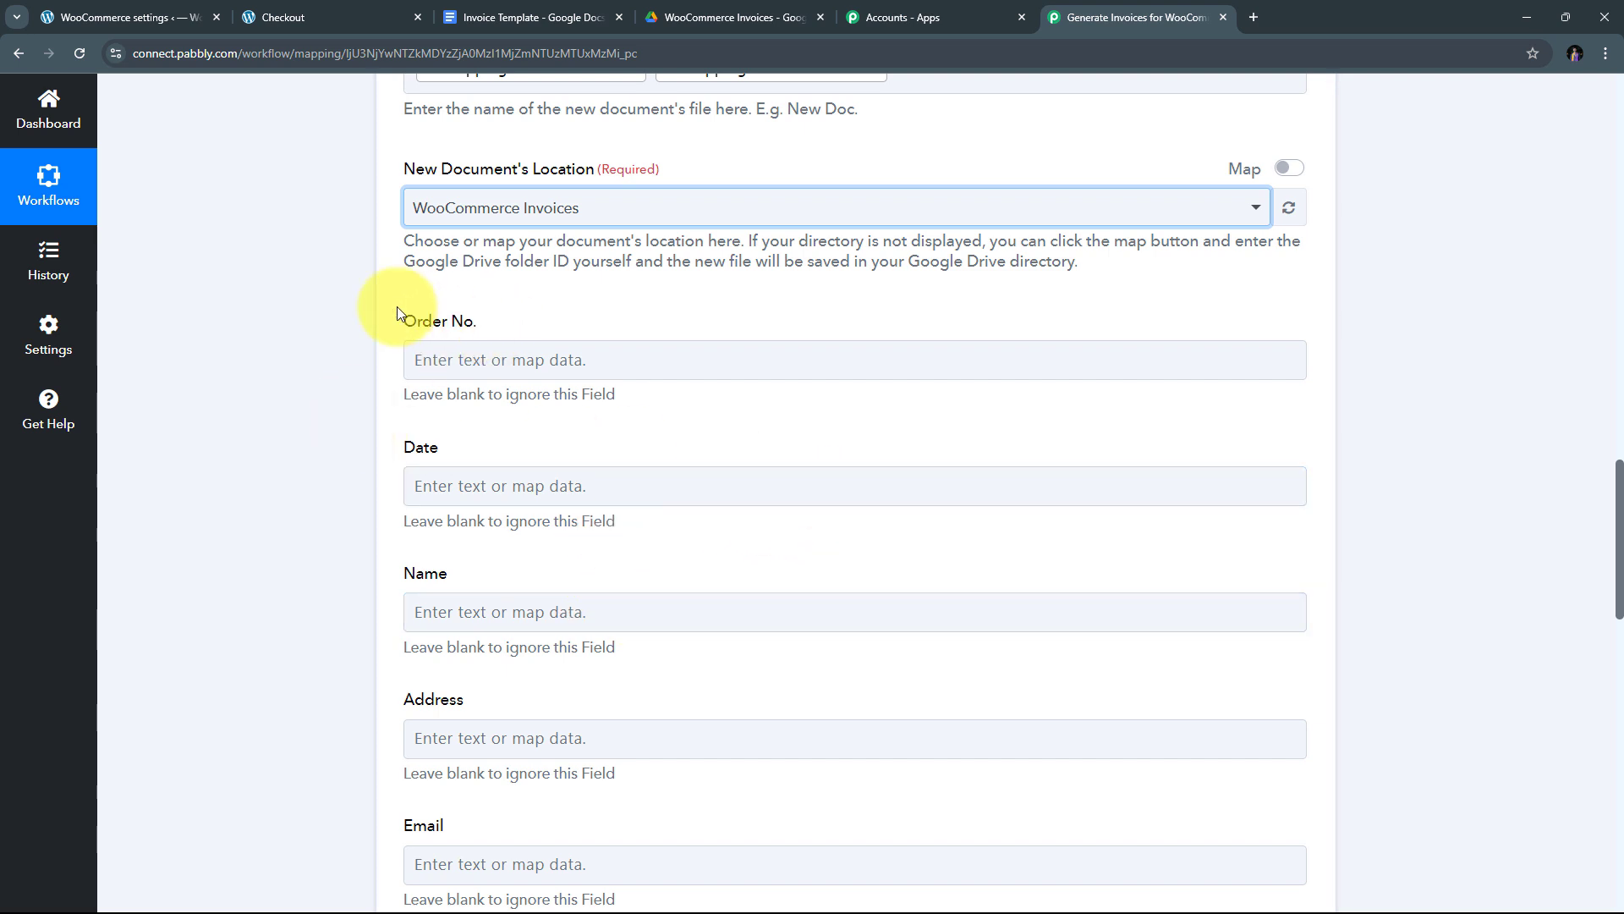
- Map the Order No. field to the Order Key from the WooCommerce New Order Created step
scroll(596, 290, down, 1)
click(435, 274)
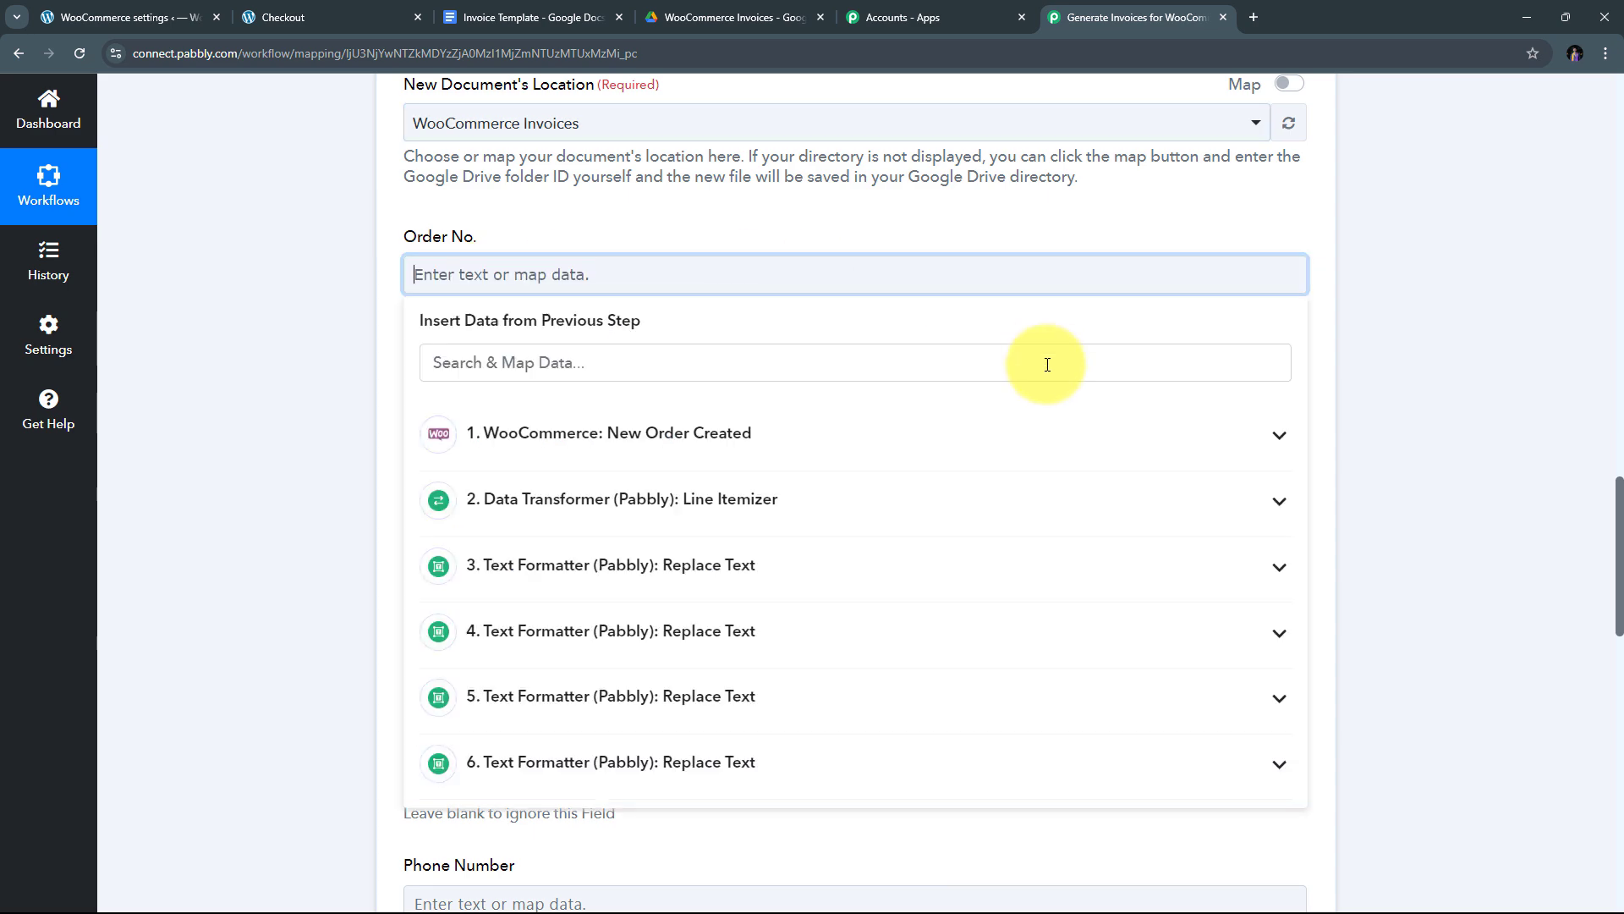
click(661, 432)
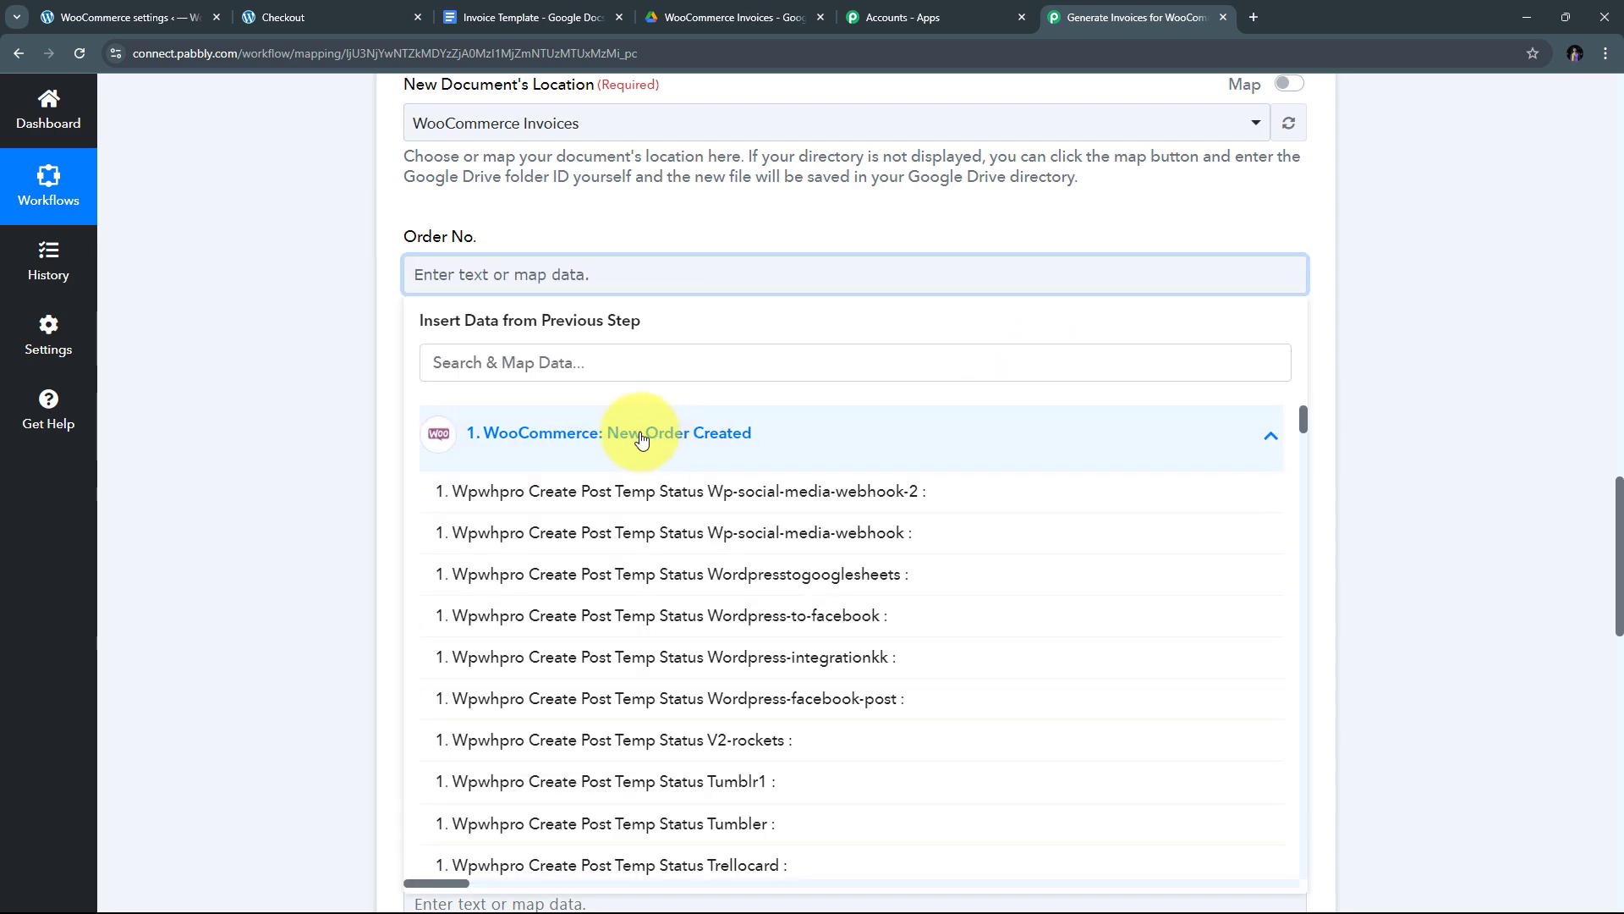
click(572, 363)
text(Order)
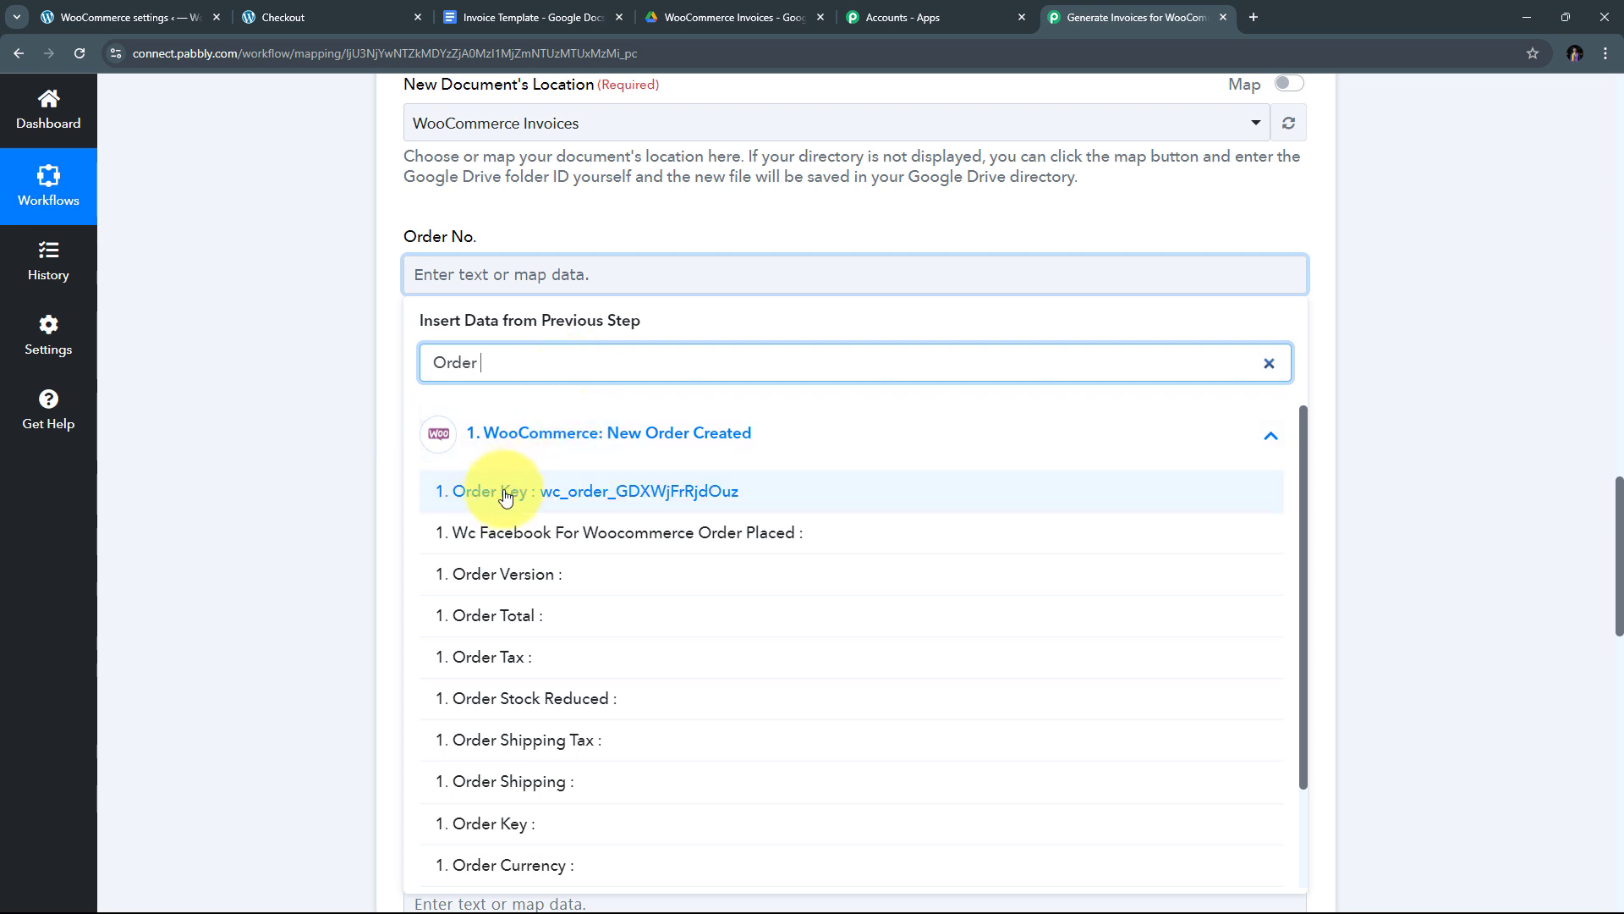
click(639, 490)
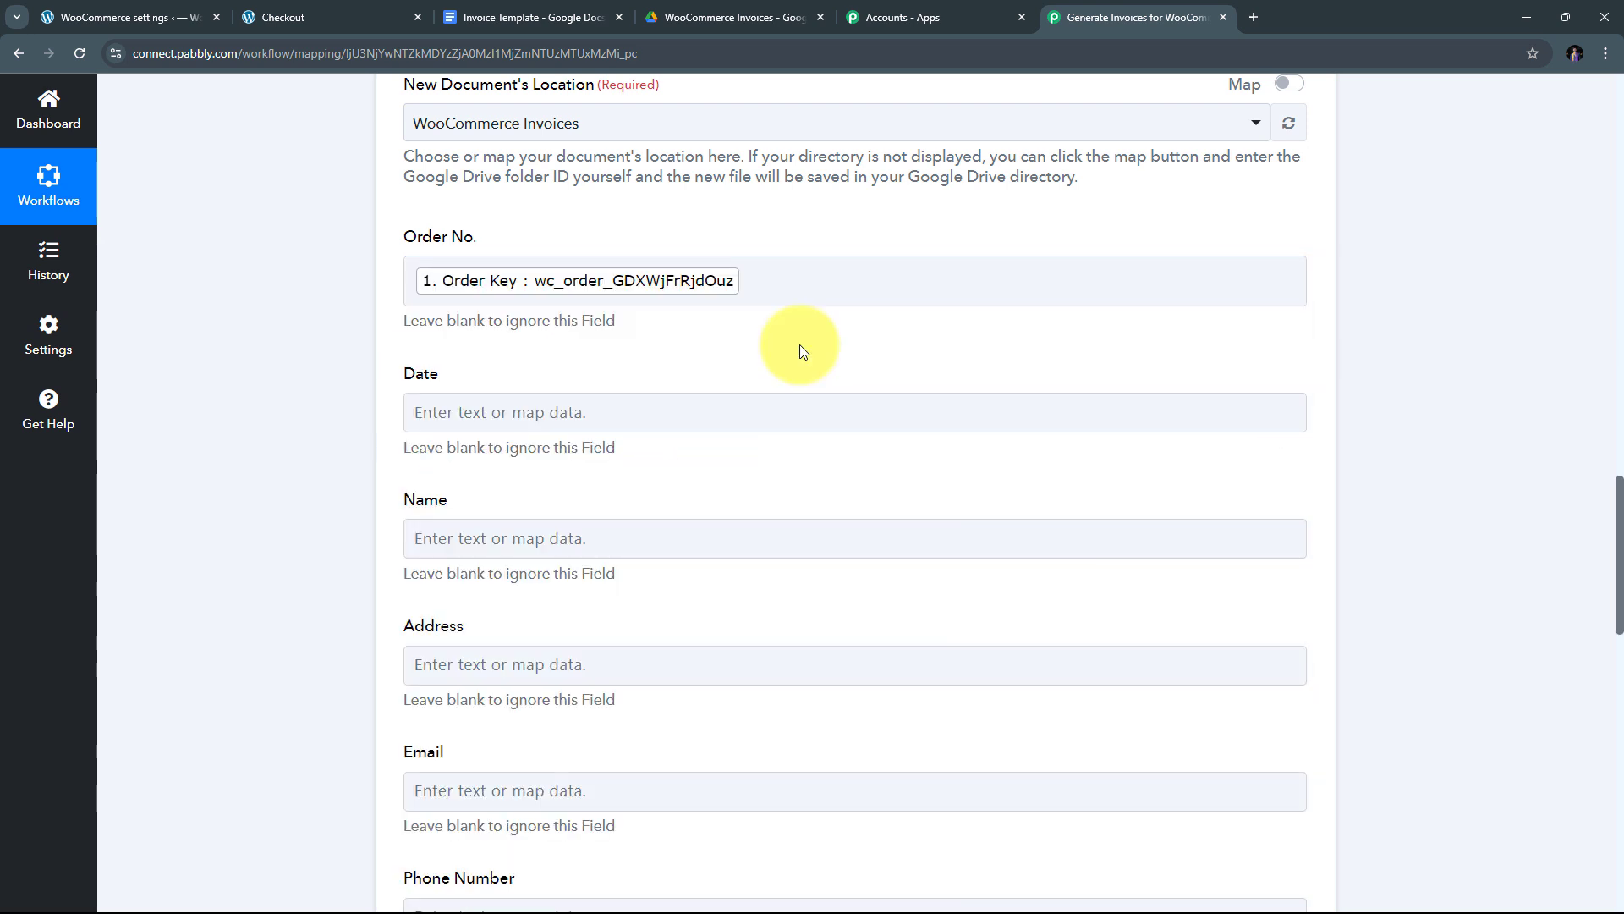
- Map the Date field to the Date Created value from the WooCommerce New Order Created step
scroll(803, 352, down, 4)
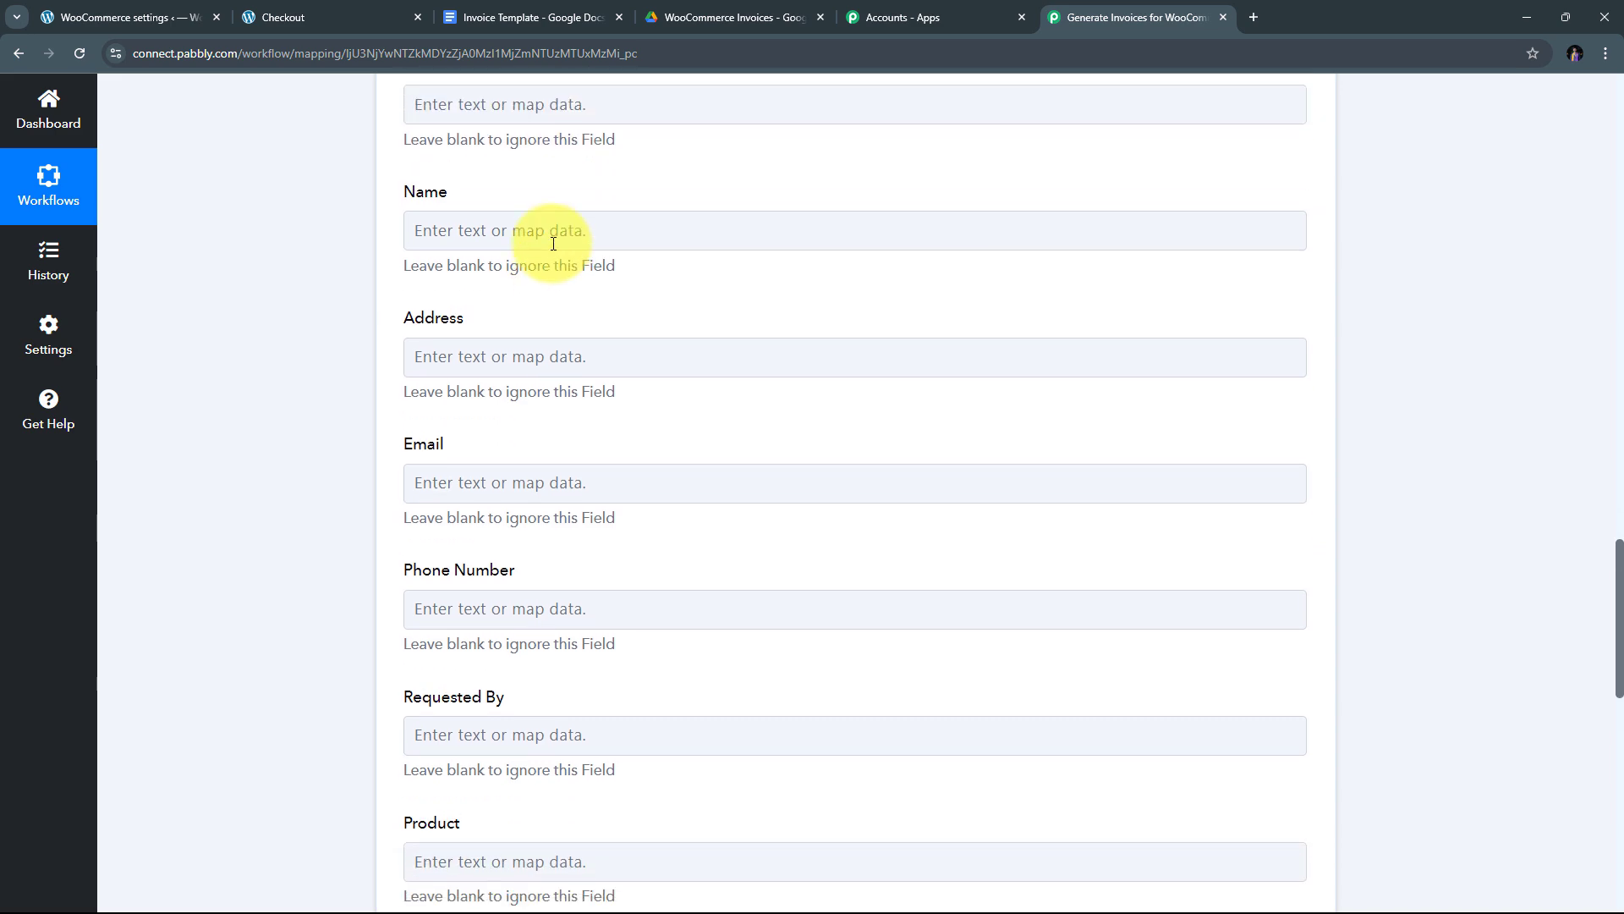
scroll(553, 243, up, 1)
click(413, 156)
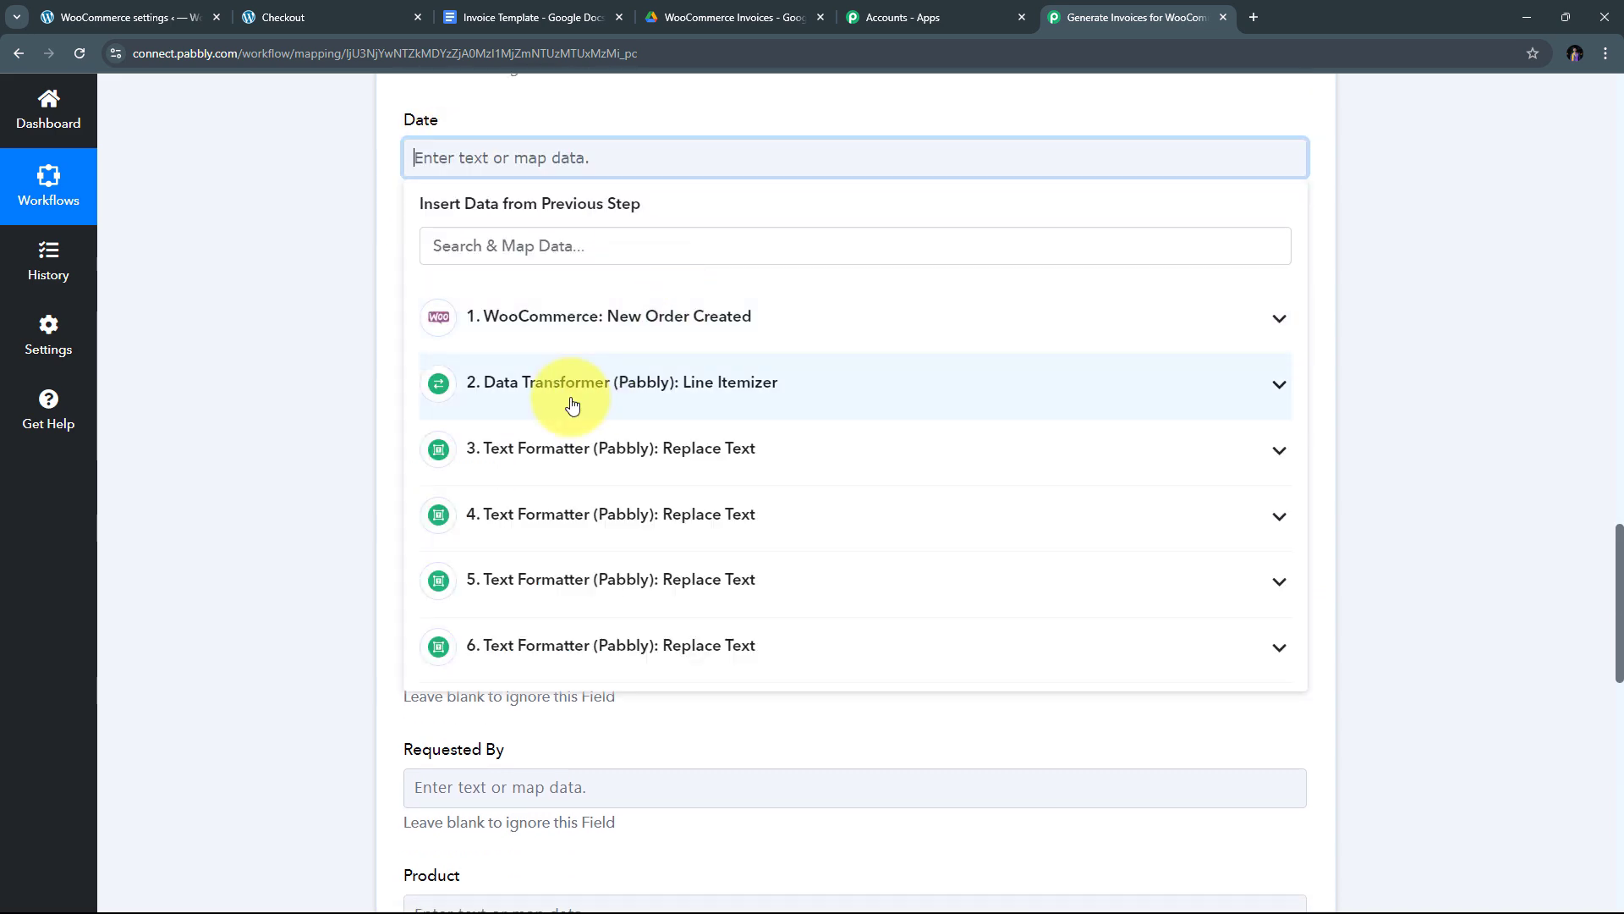
click(574, 322)
click(499, 244)
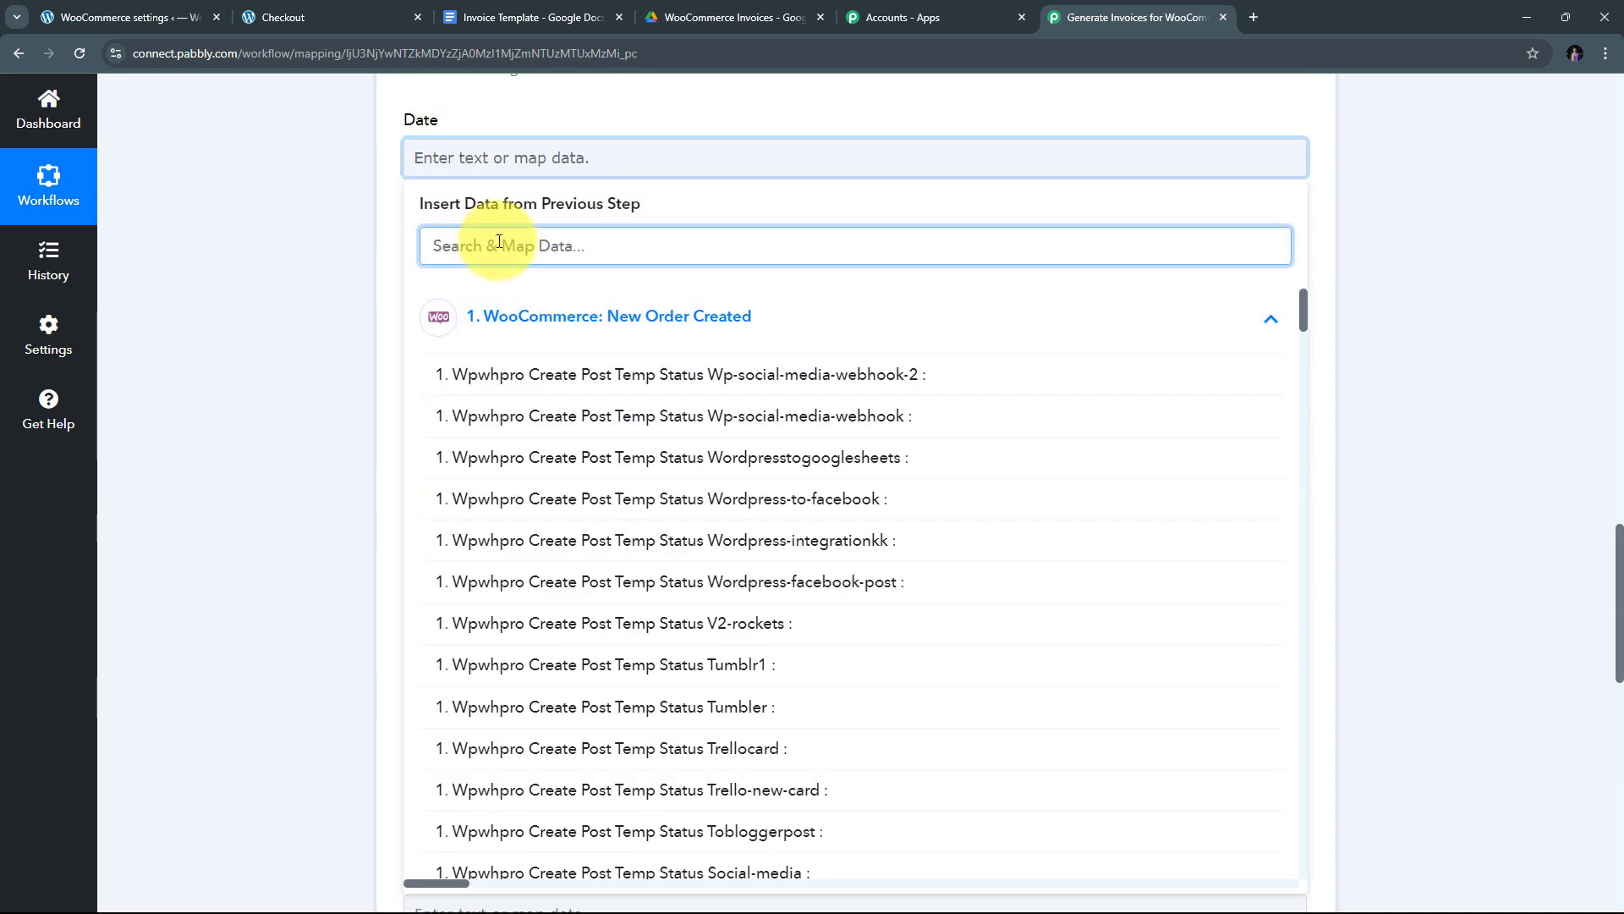
text(Date)
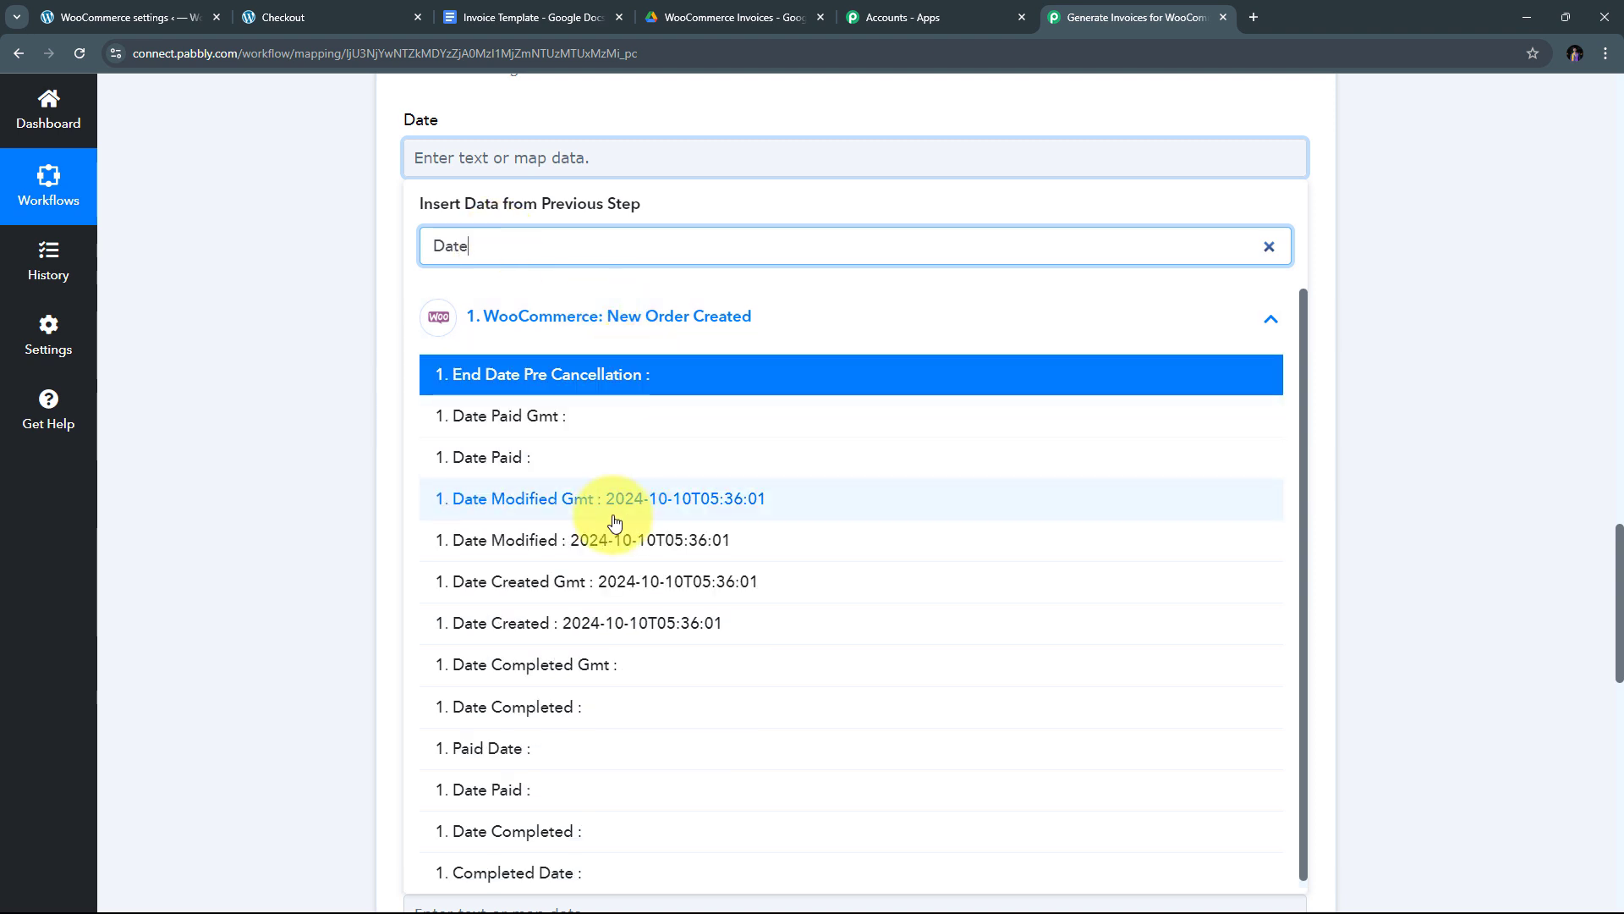
click(578, 641)
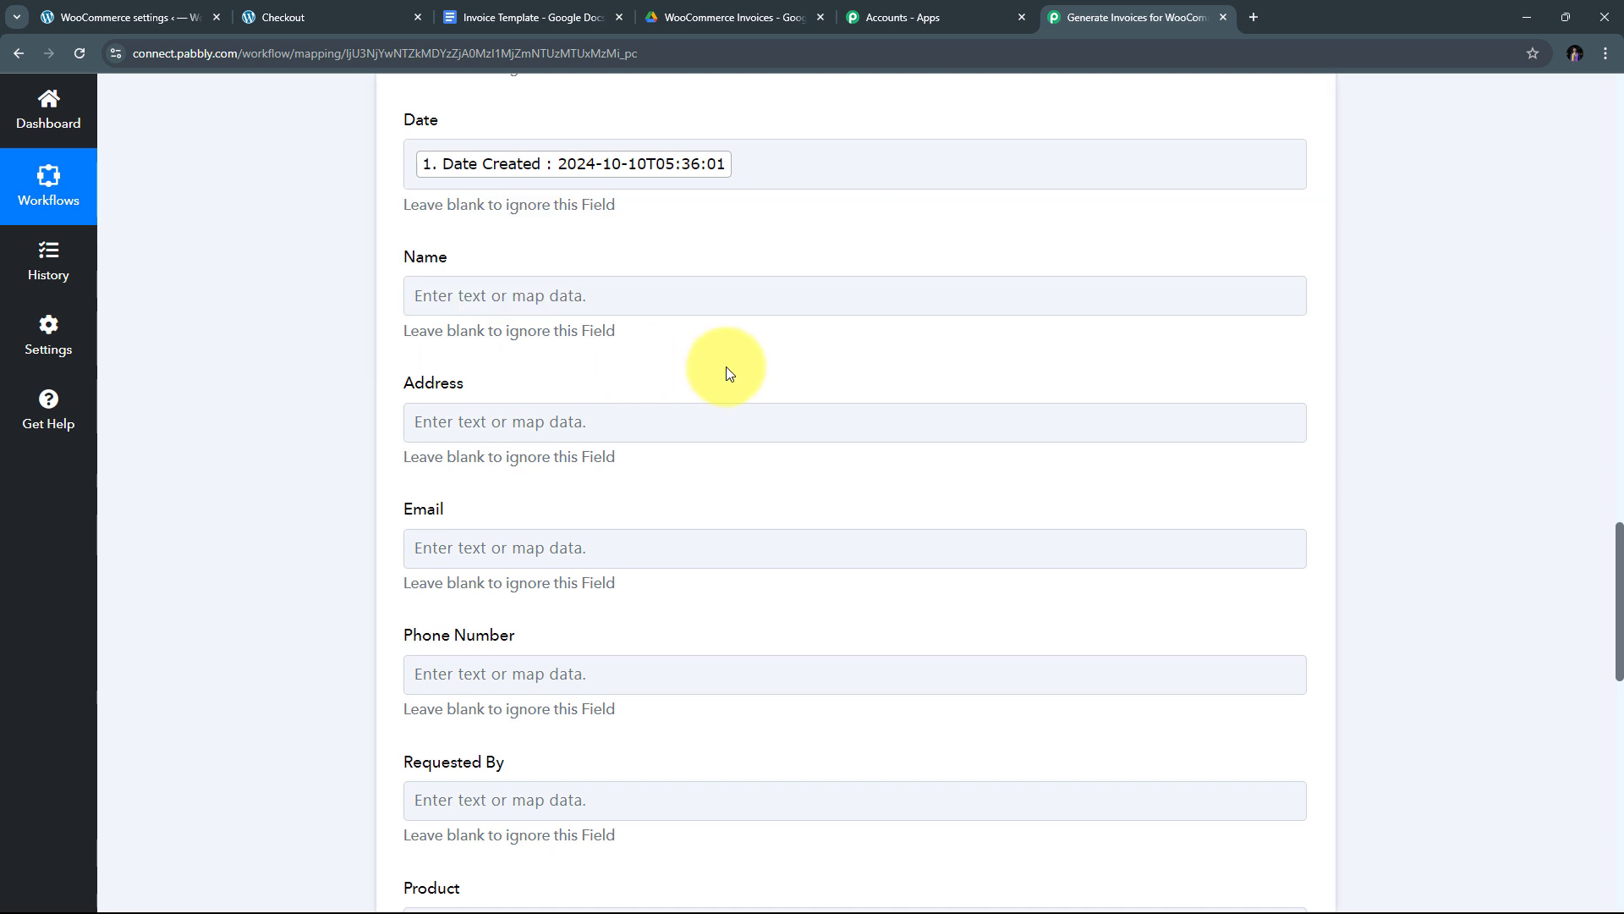
- Map the Name field to the WooCommerce Shipping First Name followed by the Shipping Last Name
scroll(726, 367, down, 1)
click(465, 212)
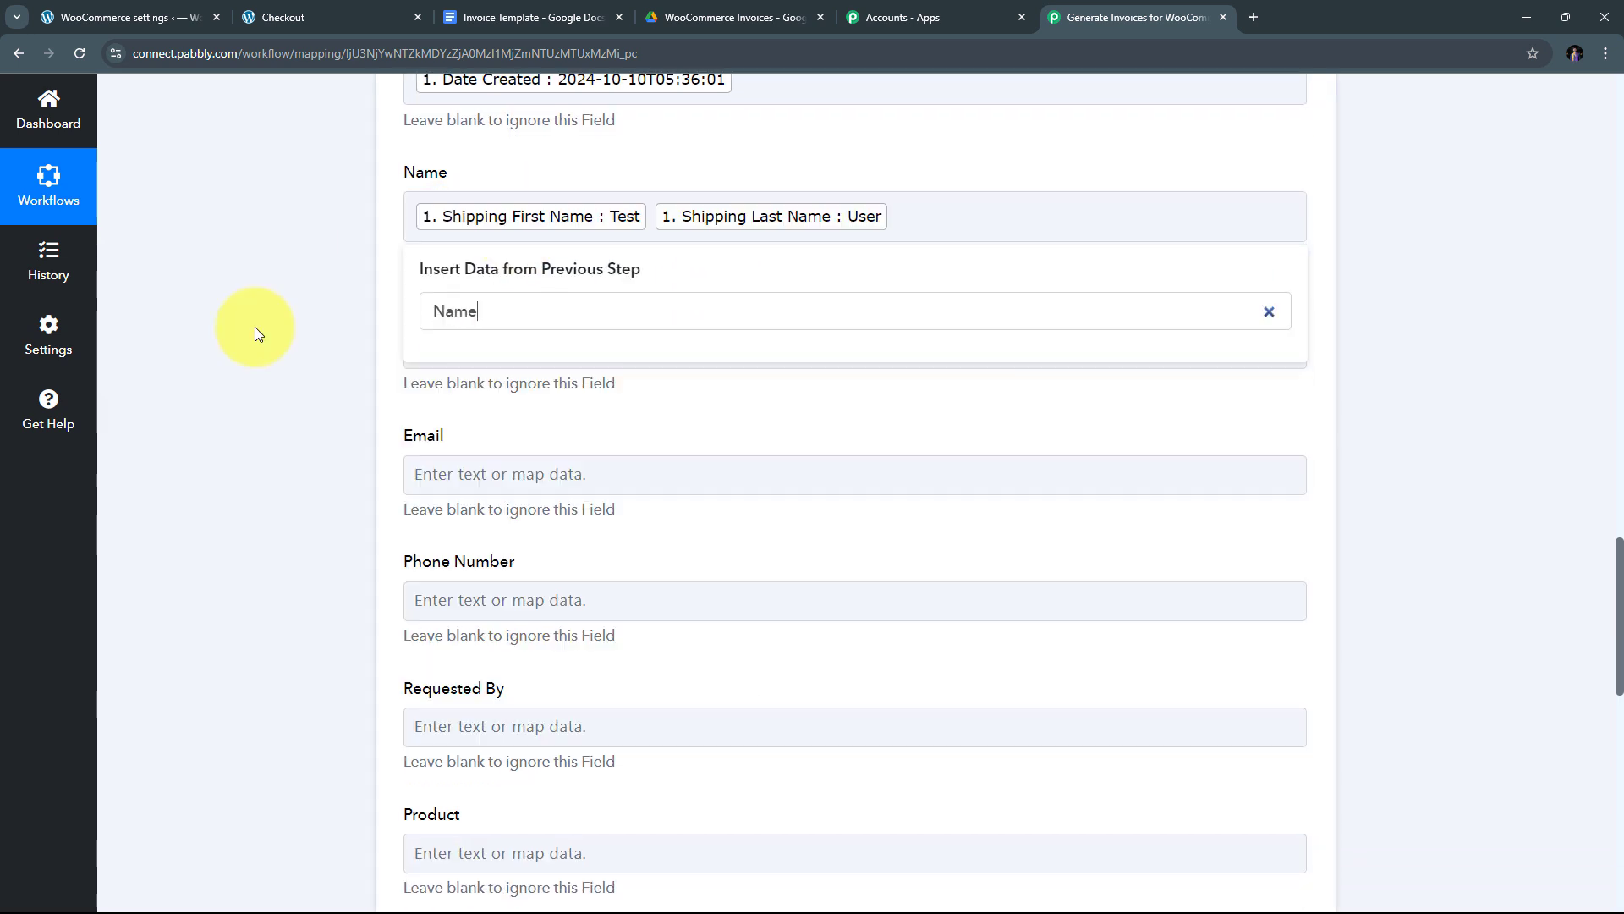
click(242, 333)
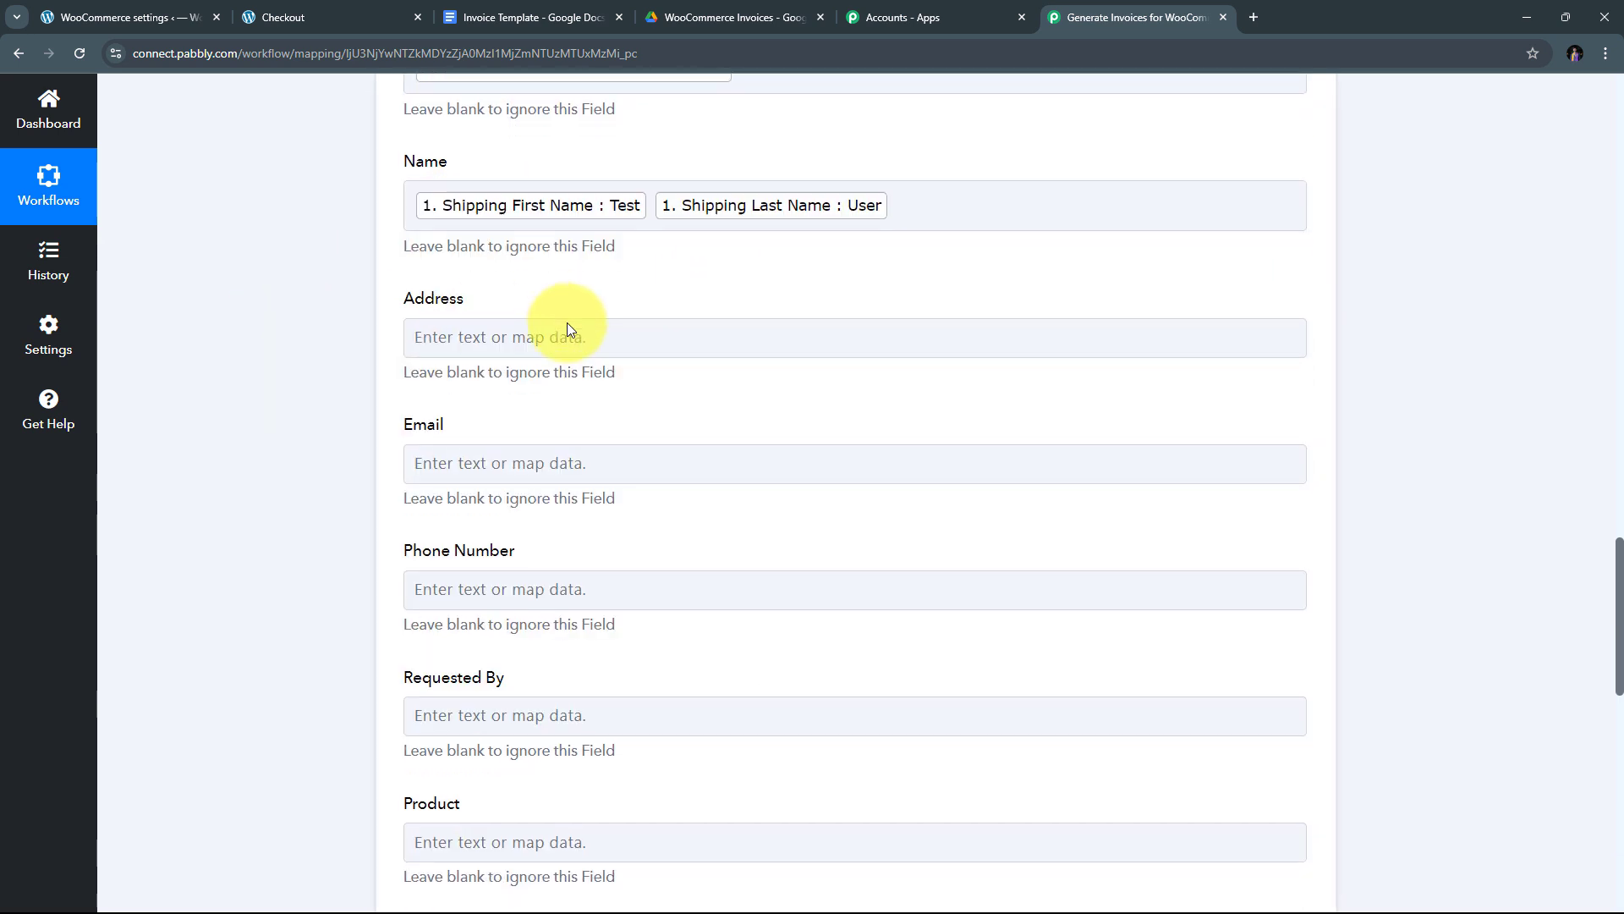
- Map the customer's contact fields from the WooCommerce order: the Address, Billing Email for Email and Billing Phone for Phone Number
scroll(562, 319, down, 1)
click(445, 274)
click(430, 387)
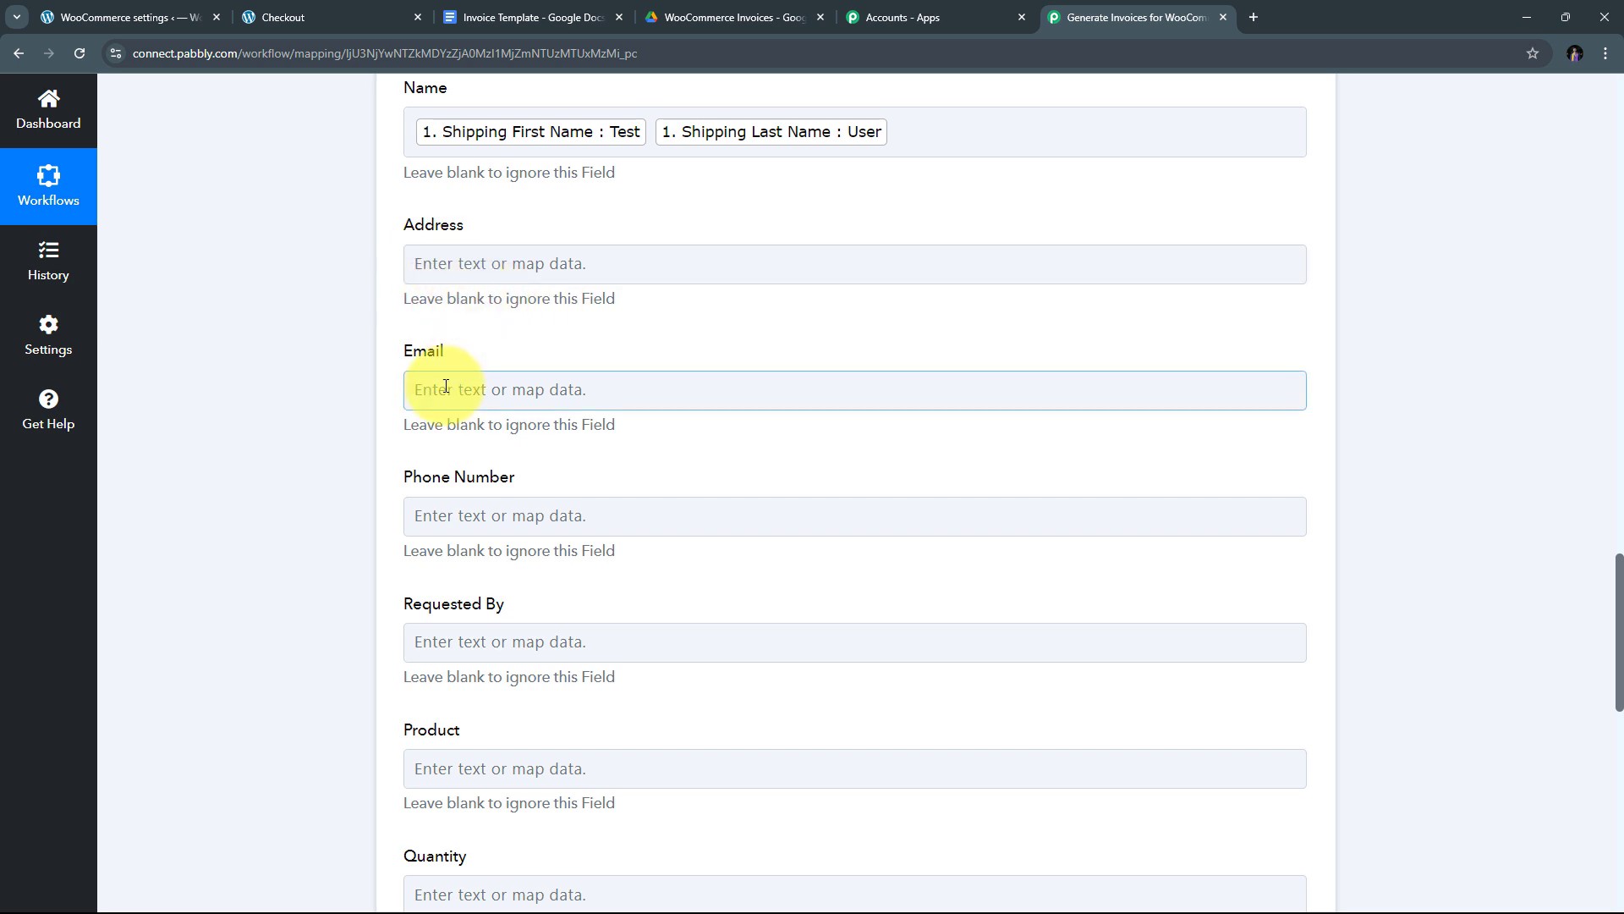
click(462, 506)
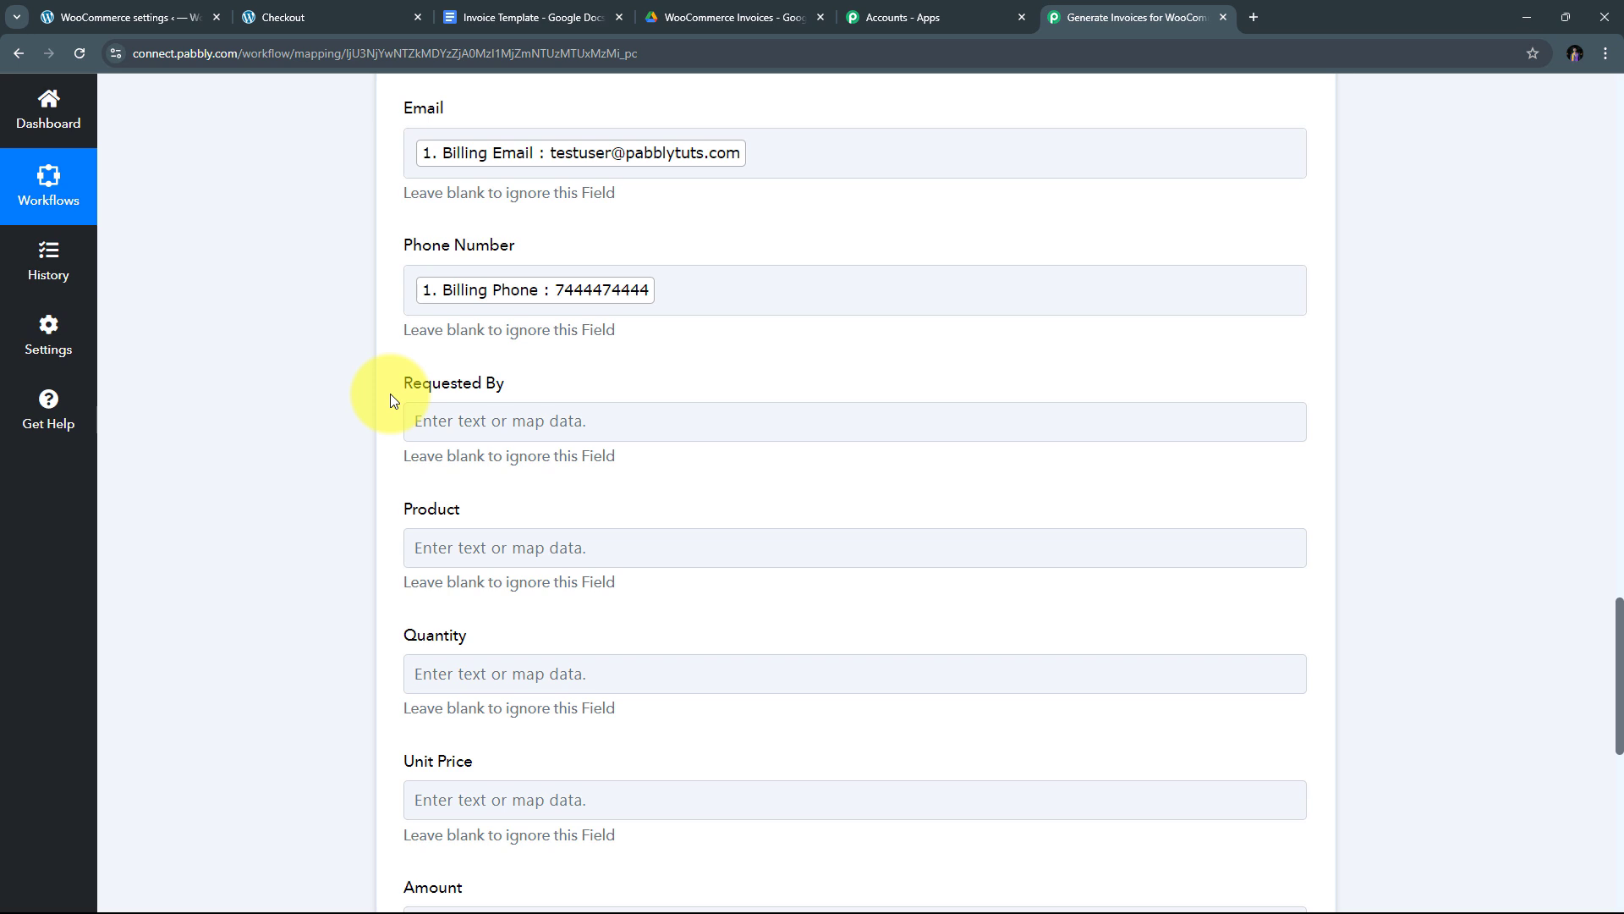
- Map the Requested By field to the WooCommerce Shipping First Name and Shipping Last Name
click(461, 423)
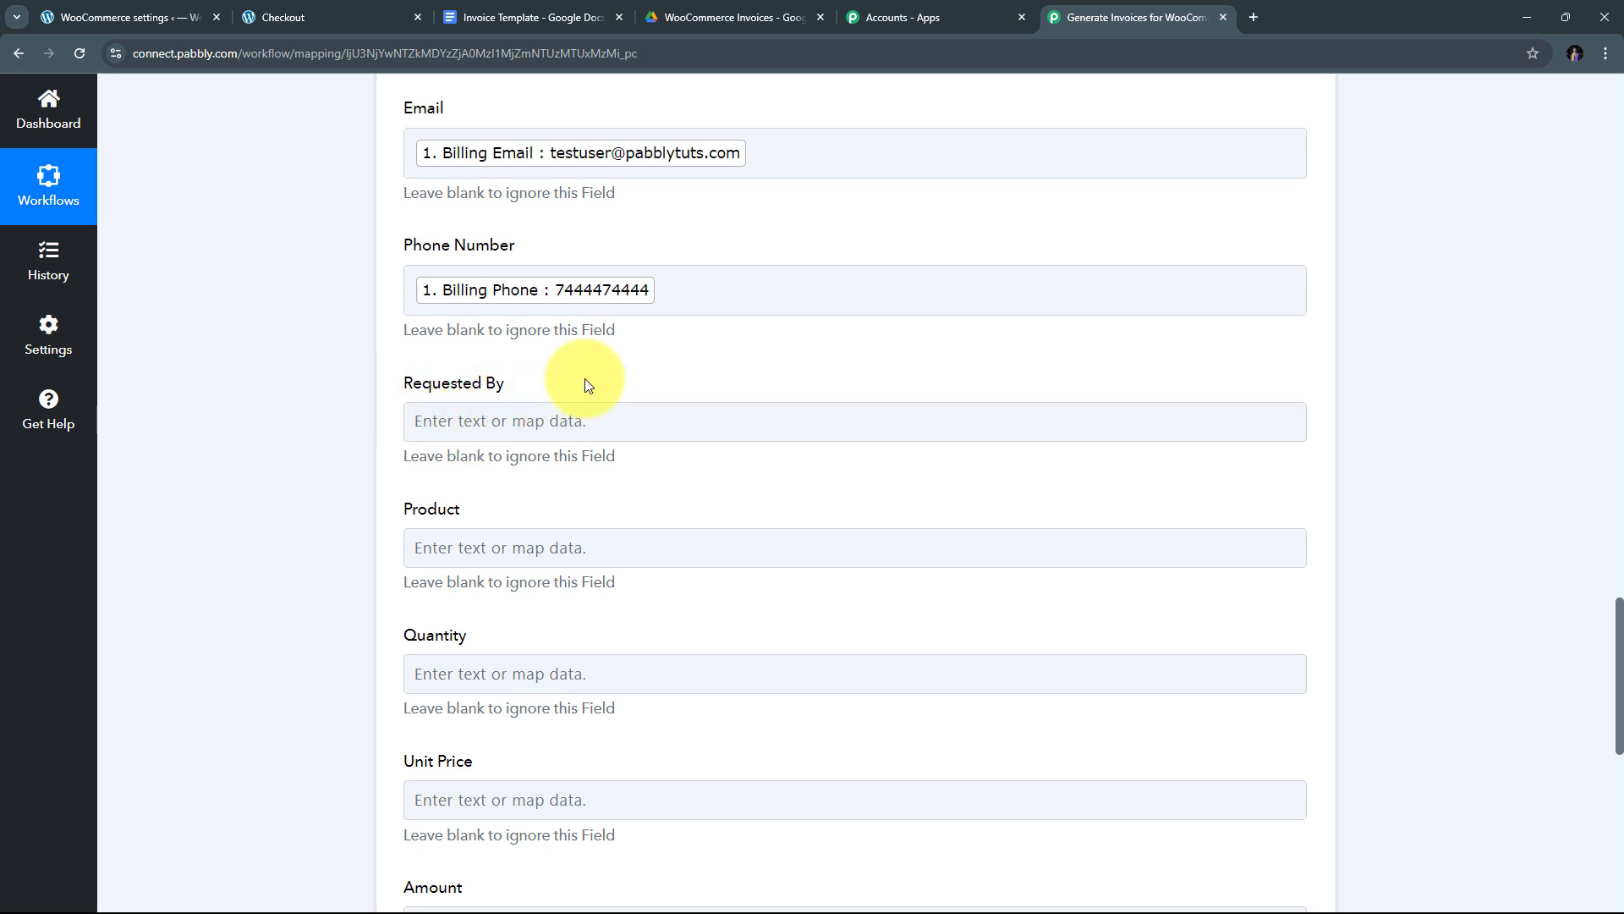
scroll(549, 372, down, 1)
click(473, 339)
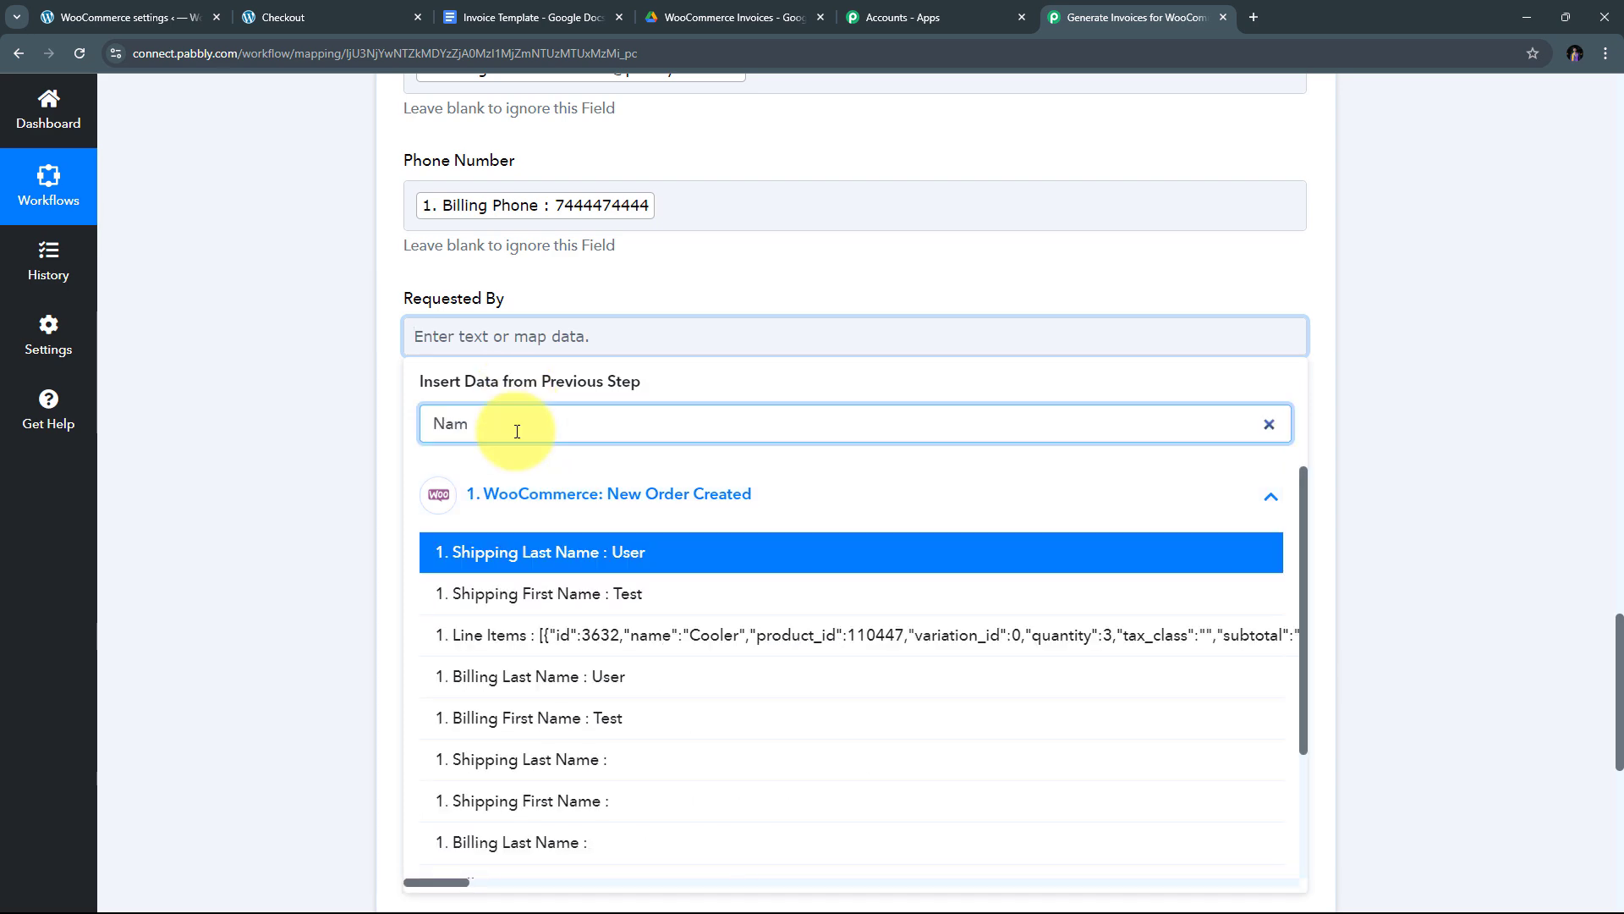
key(BackSpace)
key(BackSpace)
key(BackSpace)
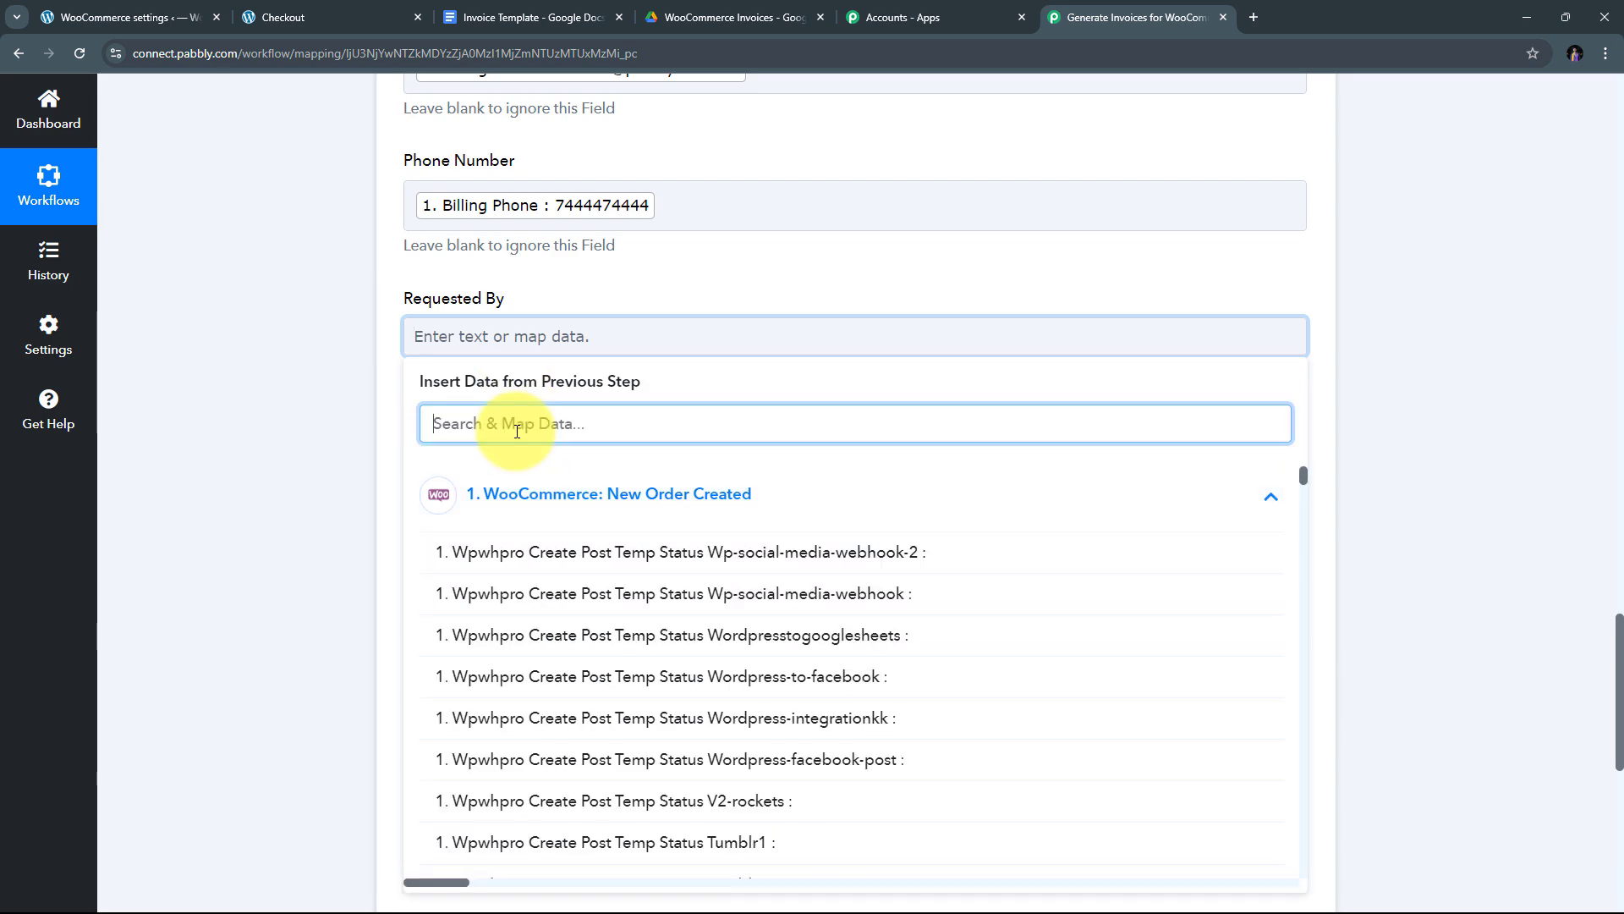
text(Name)
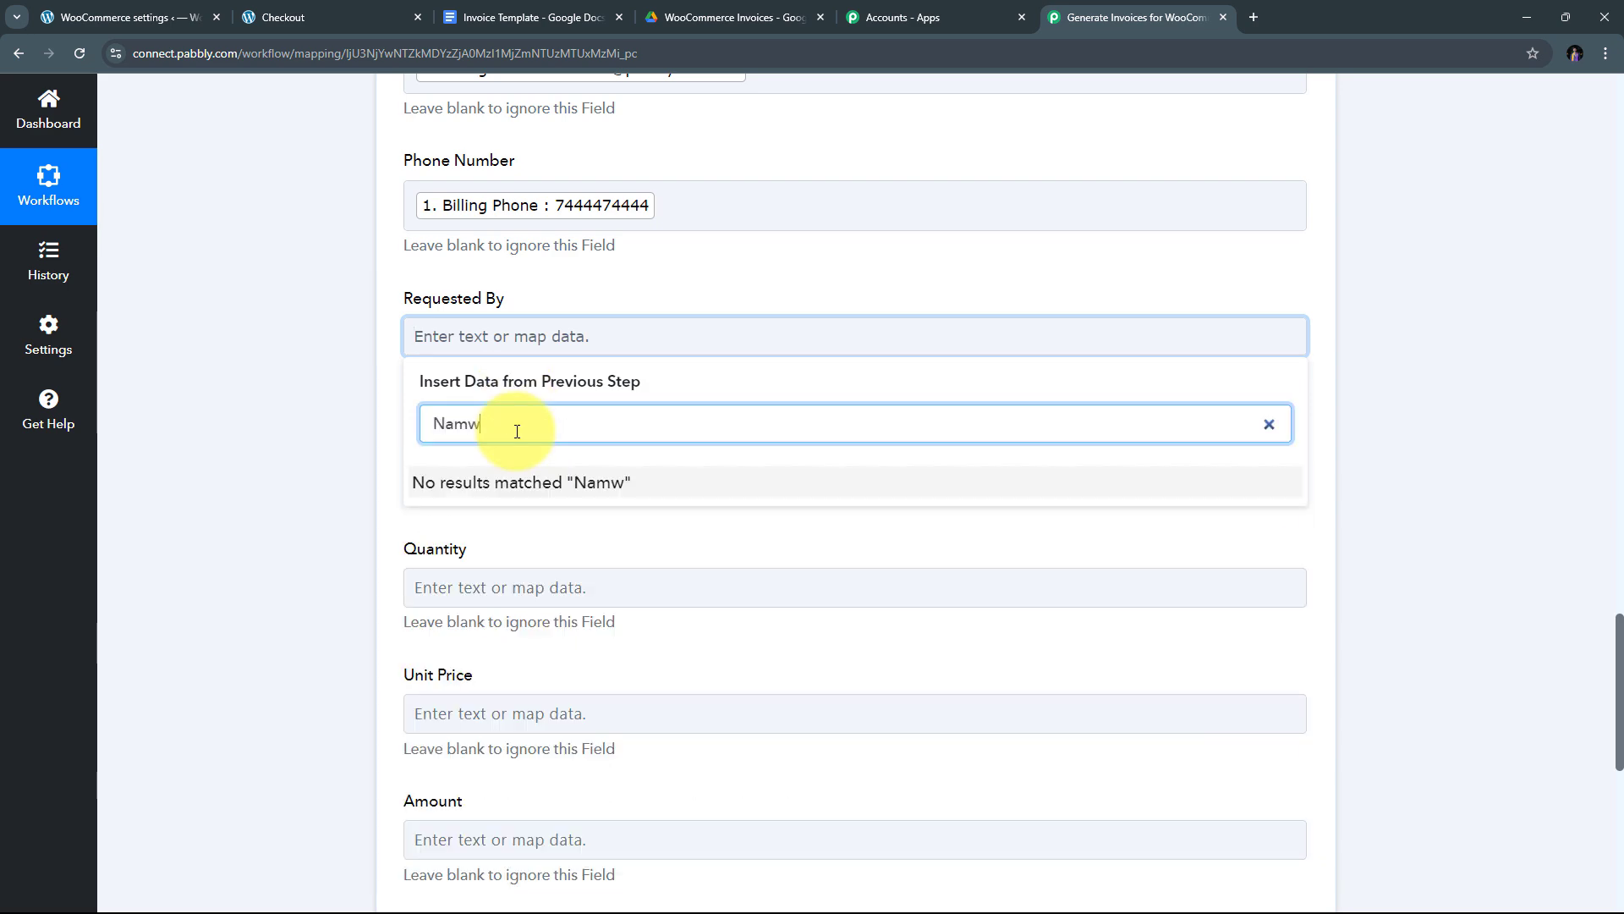
click(624, 592)
click(624, 554)
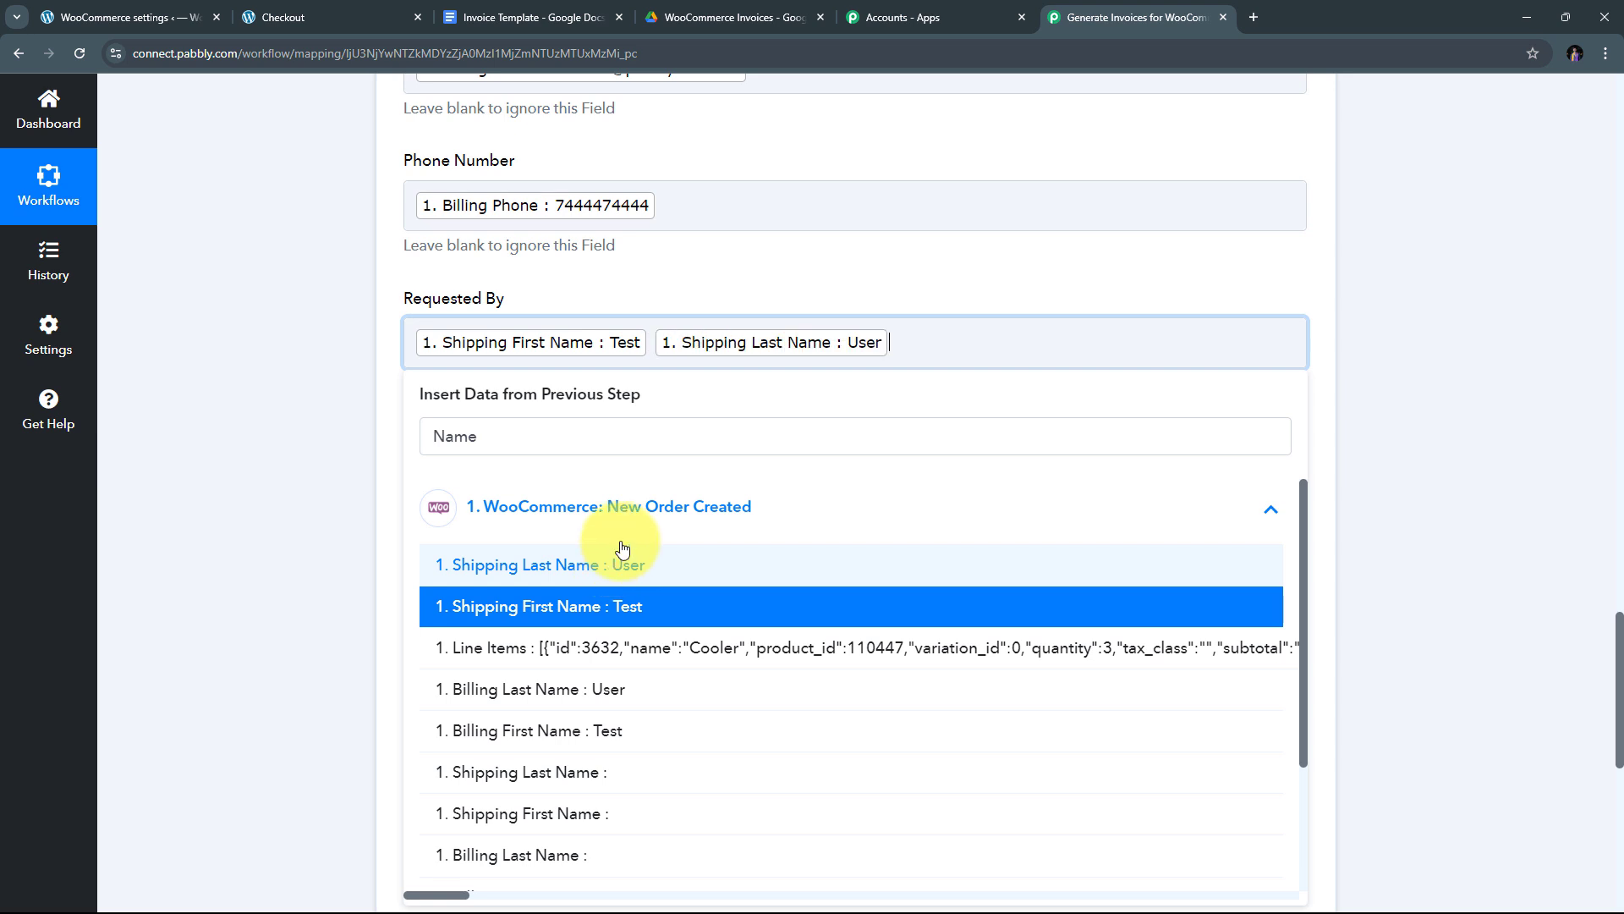
- Map the Product field to the Result of step 3, the Text Formatter Replace Text action listing the product names
scroll(456, 300, down, 2)
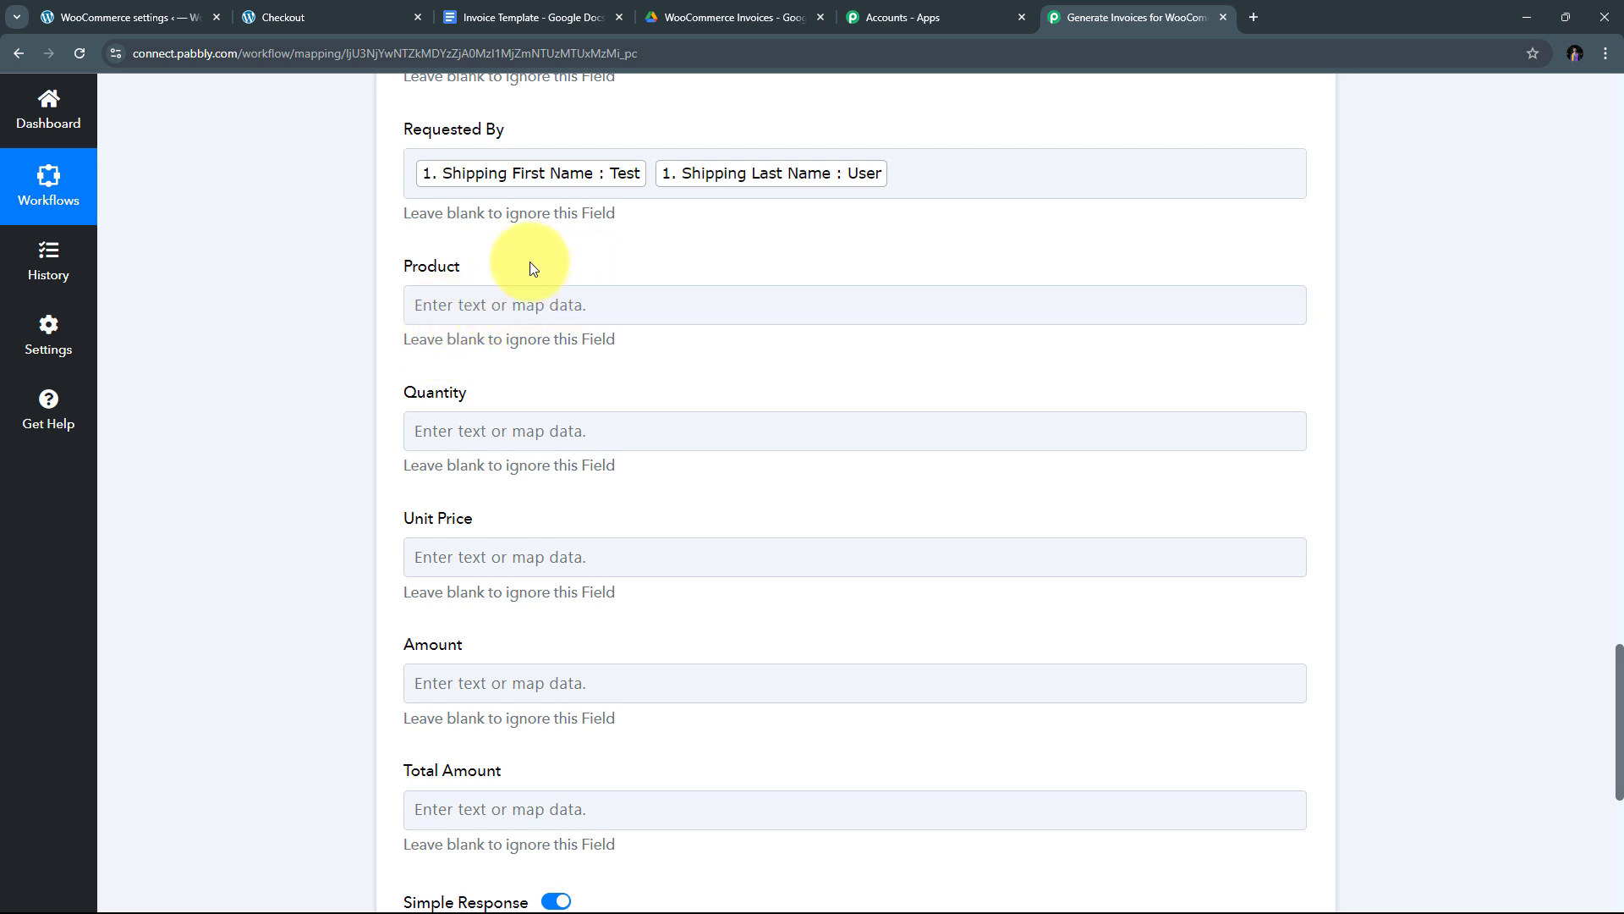
click(440, 305)
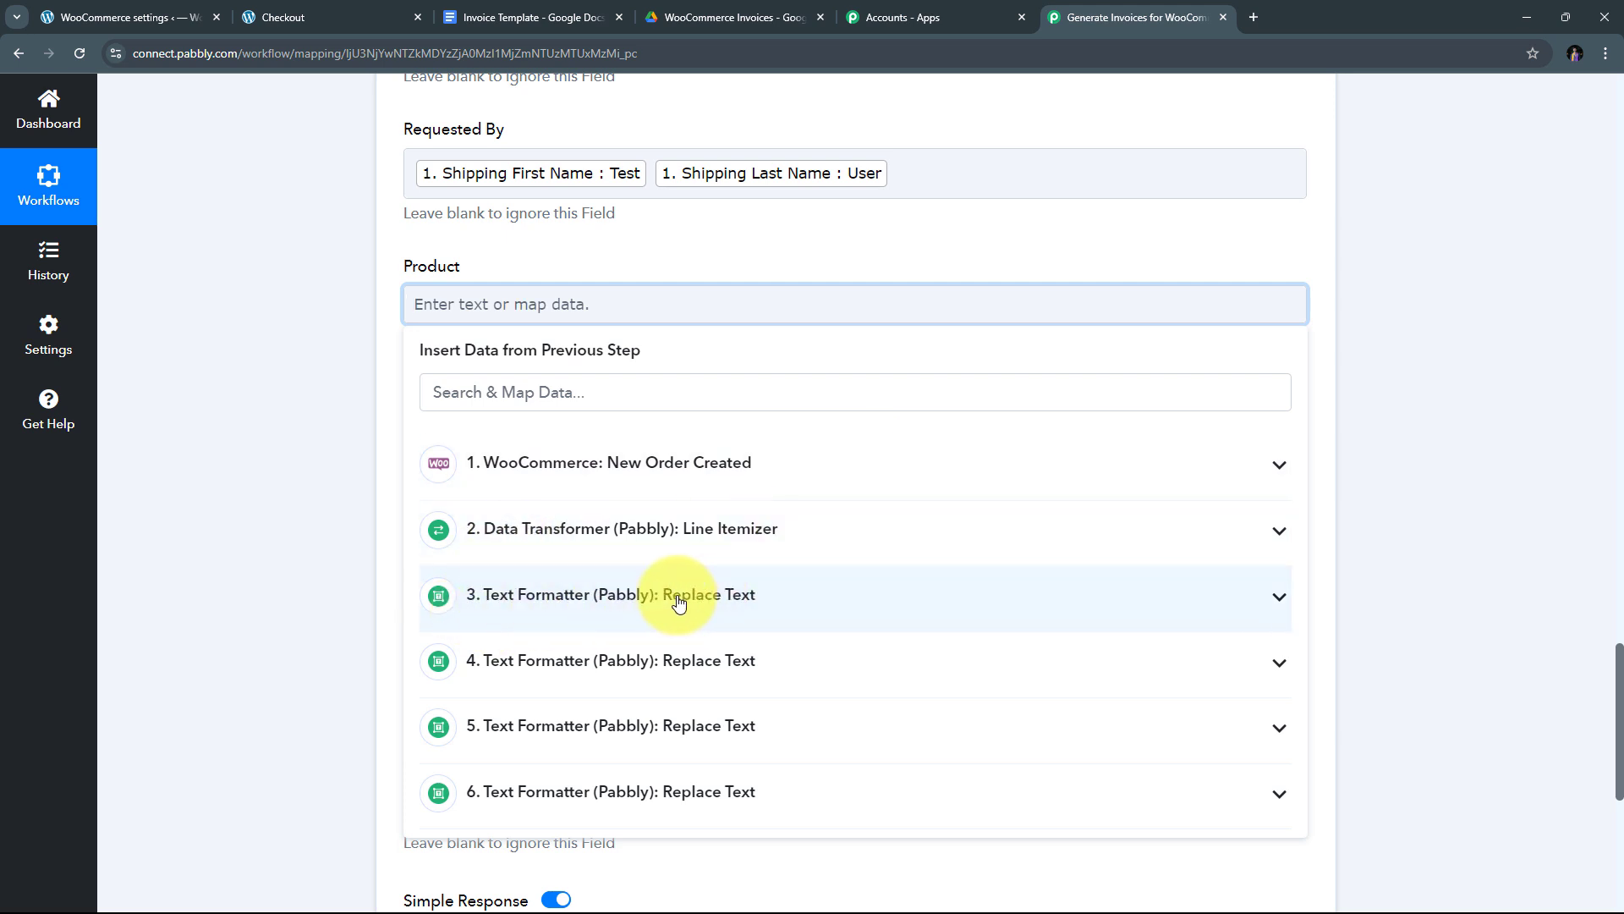
click(946, 620)
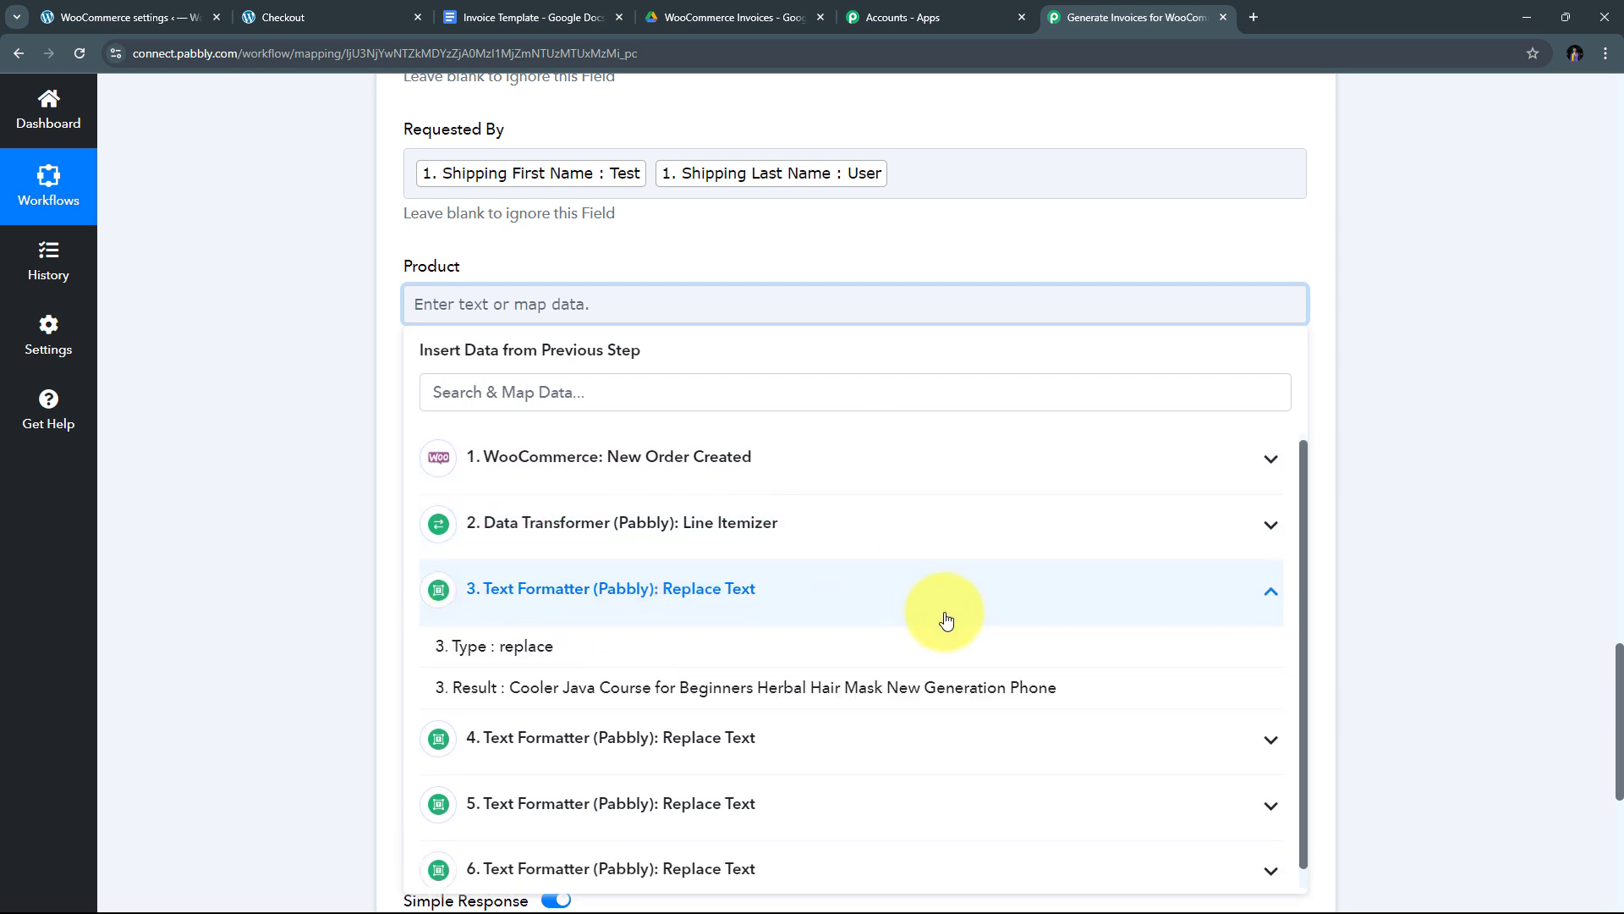
click(787, 668)
click(246, 490)
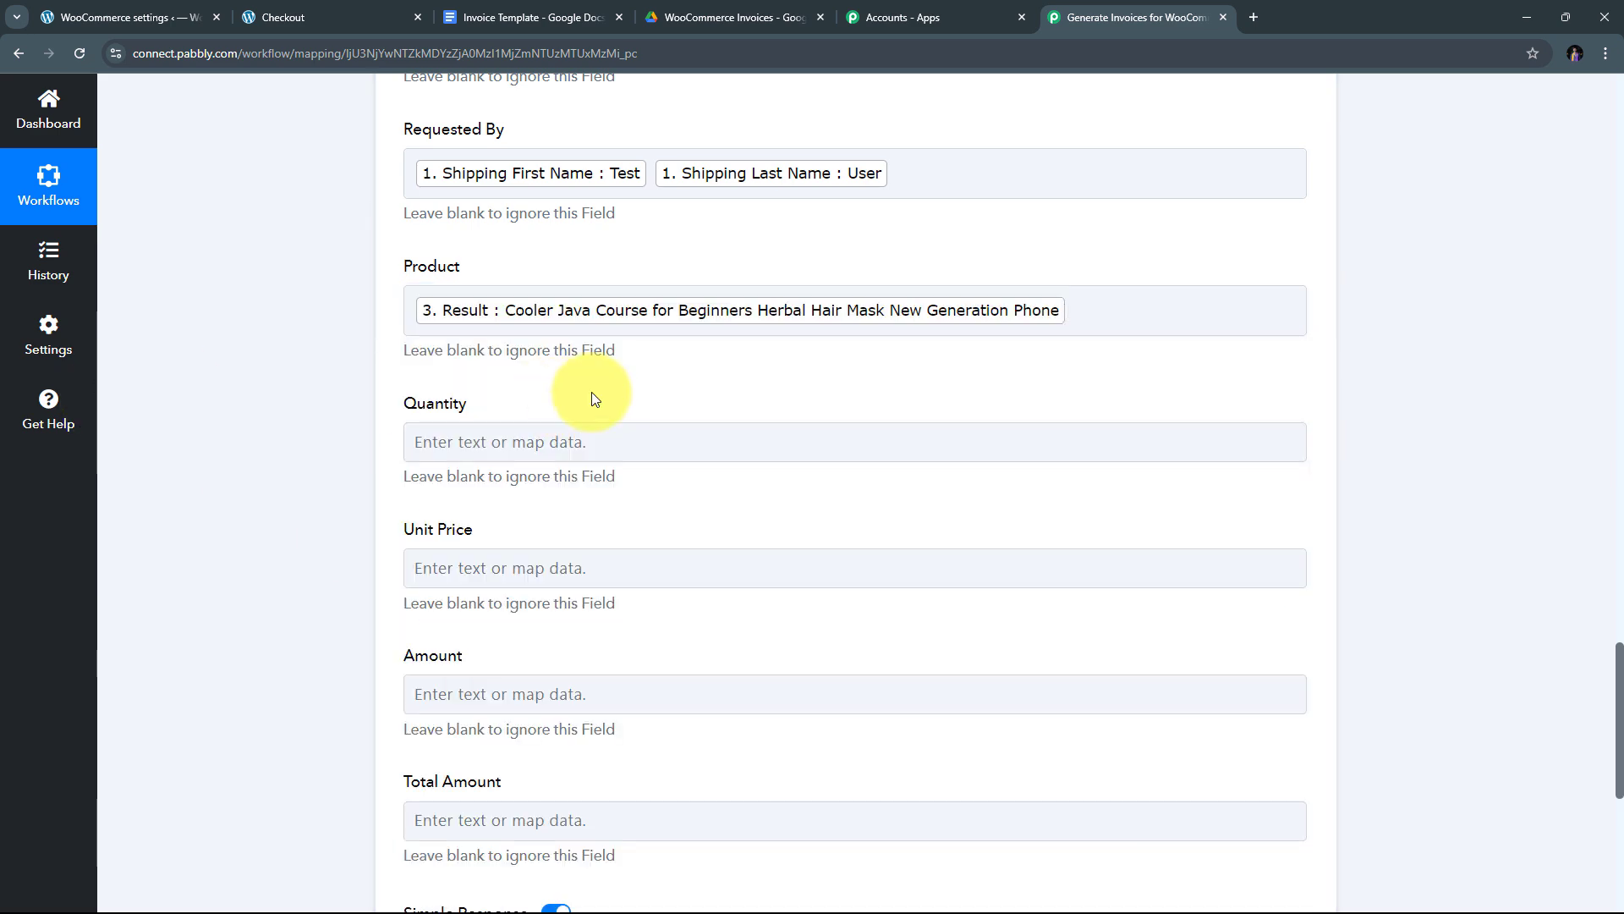
- Map the Quantity field to the Result of step 4, the Text Formatter Replace Text action
scroll(463, 359, down, 1)
click(463, 360)
click(542, 739)
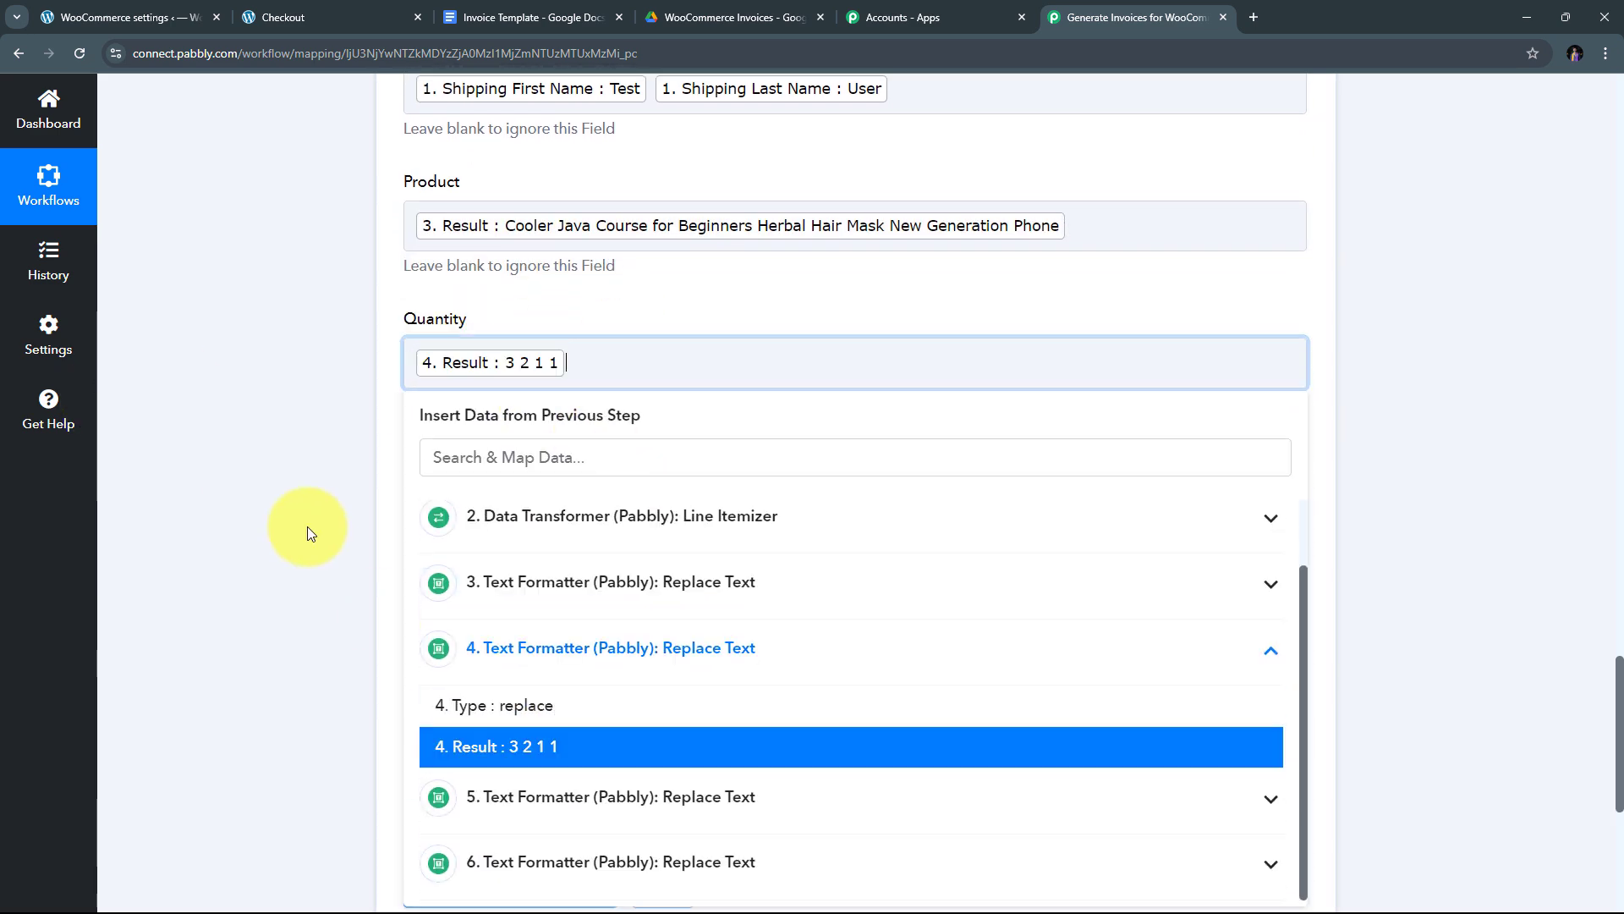
- Map the Unit Price field to the Result of step 5 and the Amount field to the Result of step 6, both Text Formatter Replace Text actions
click(293, 427)
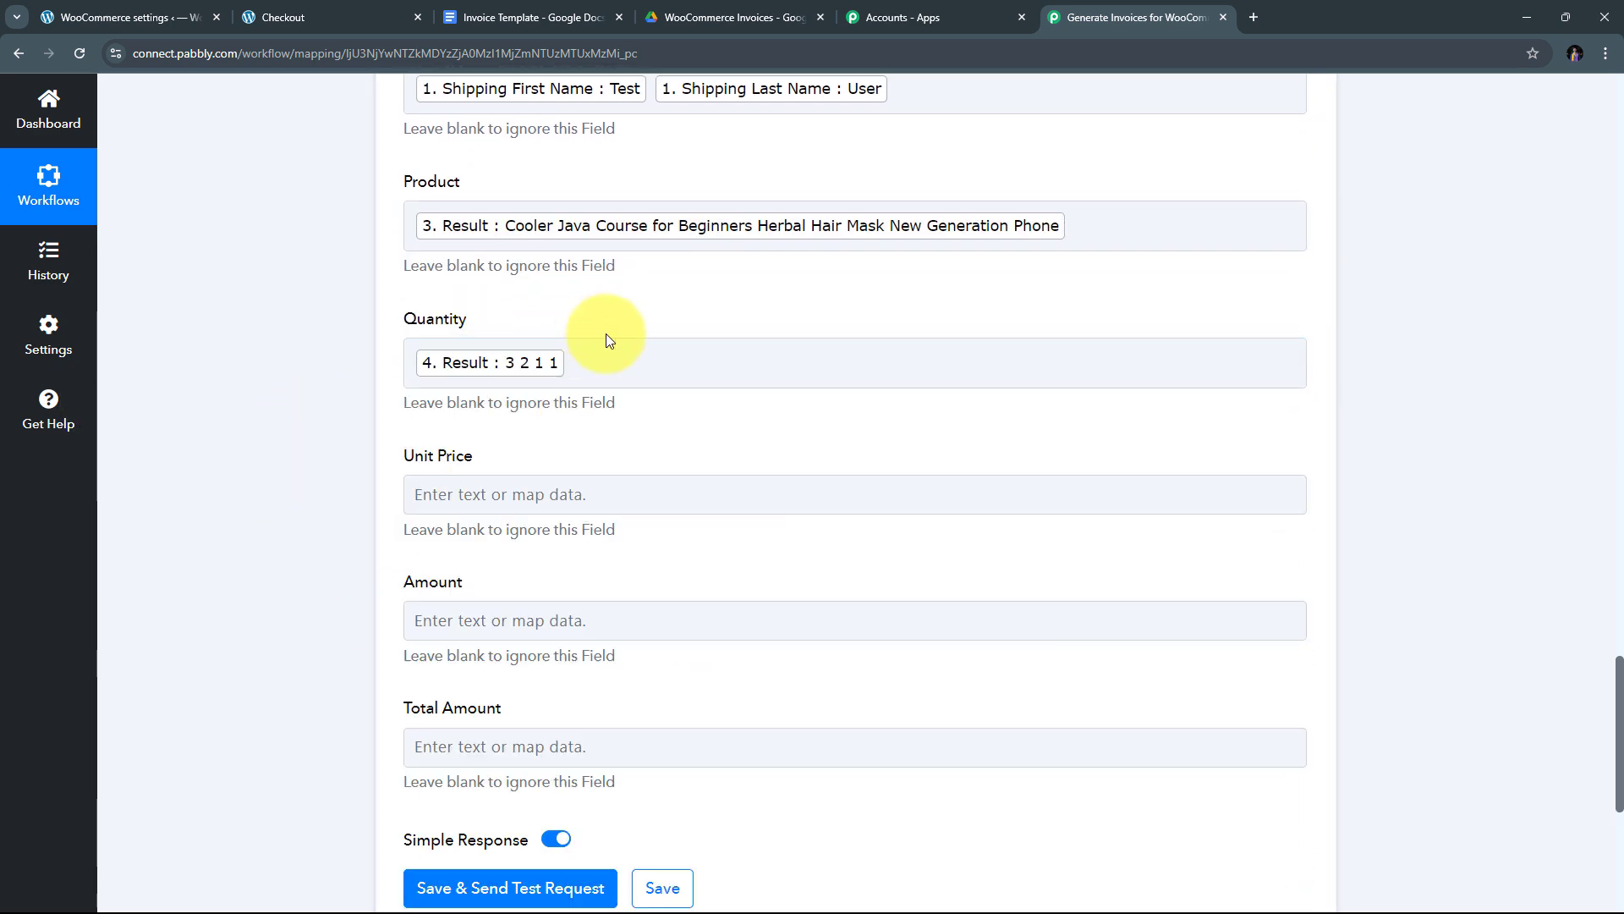
scroll(491, 406, down, 1)
click(465, 418)
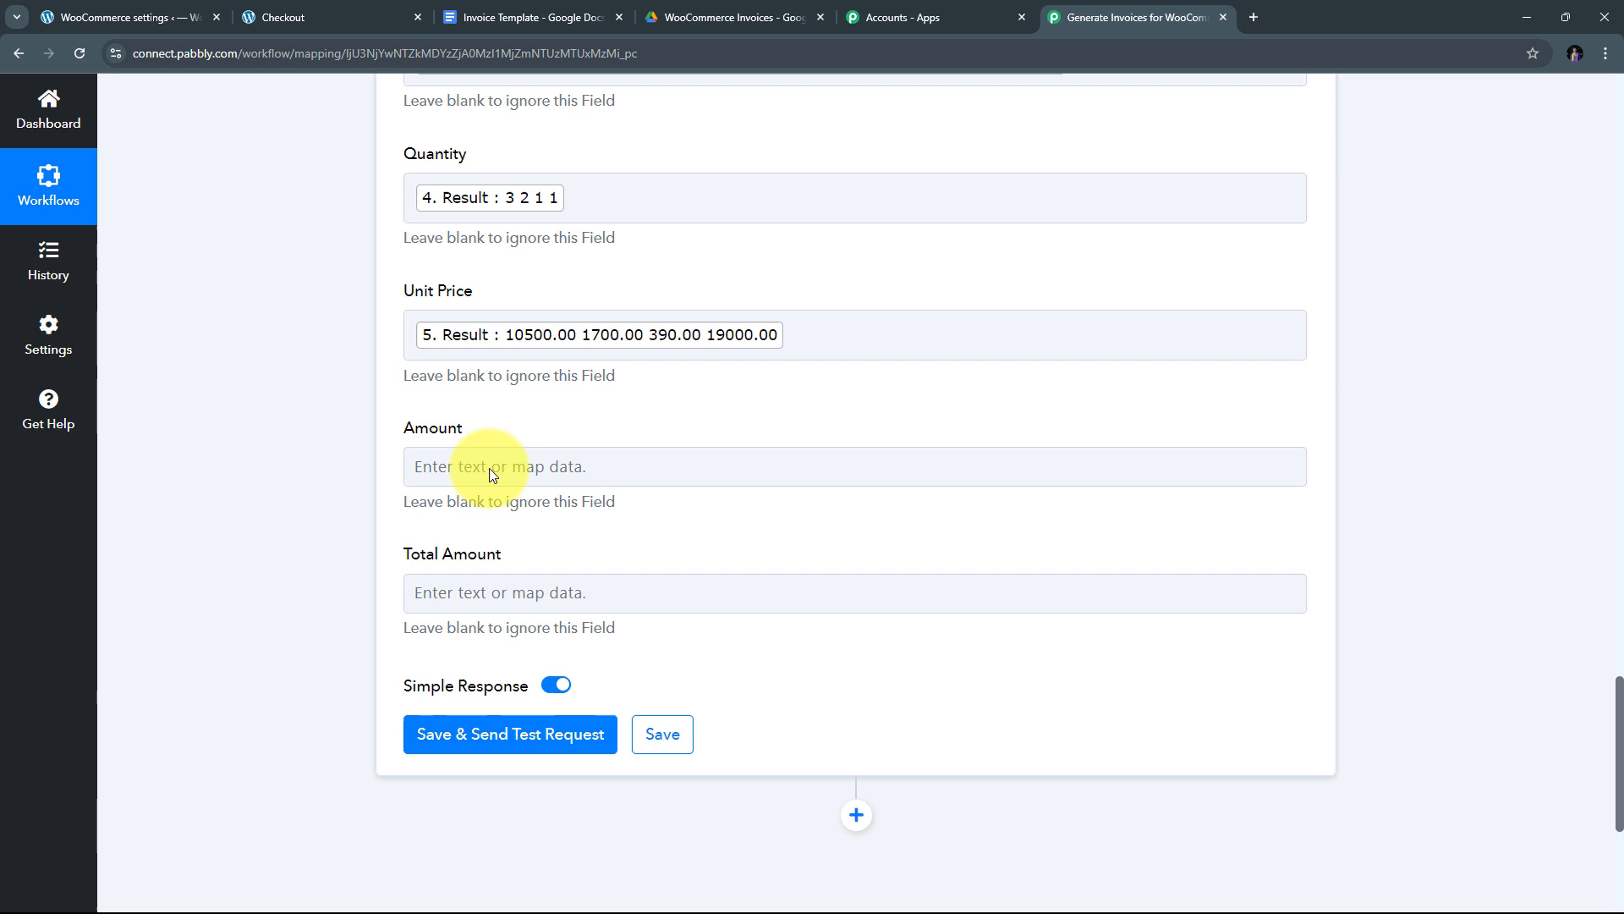
click(454, 462)
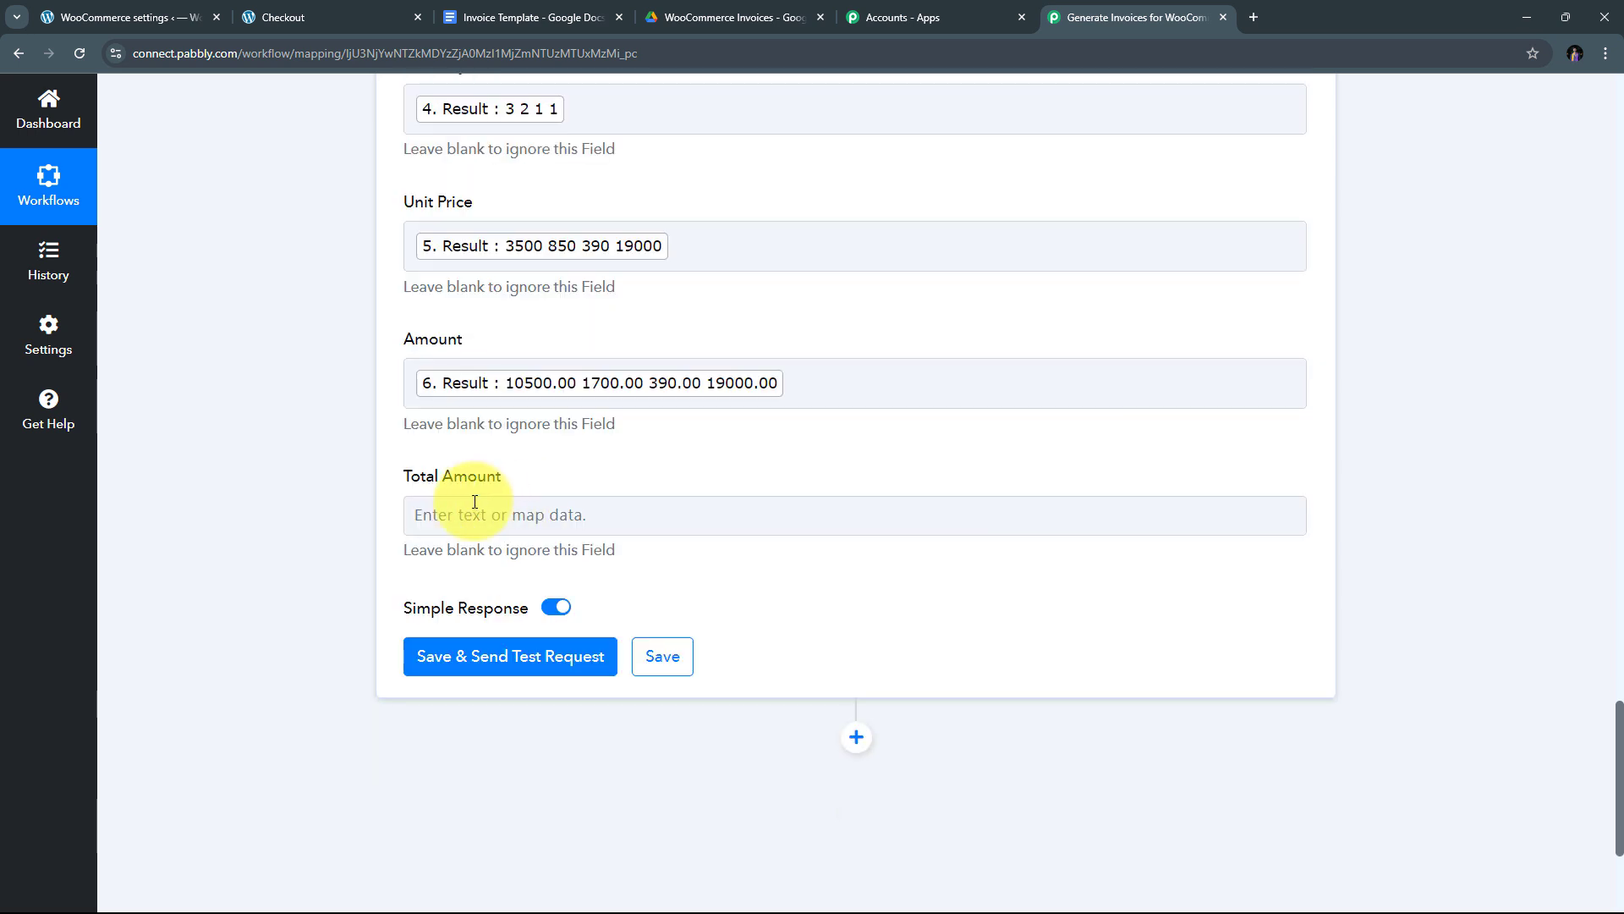
- Map the Total Amount field to the Total value of the WooCommerce New Order Created trigger
click(512, 514)
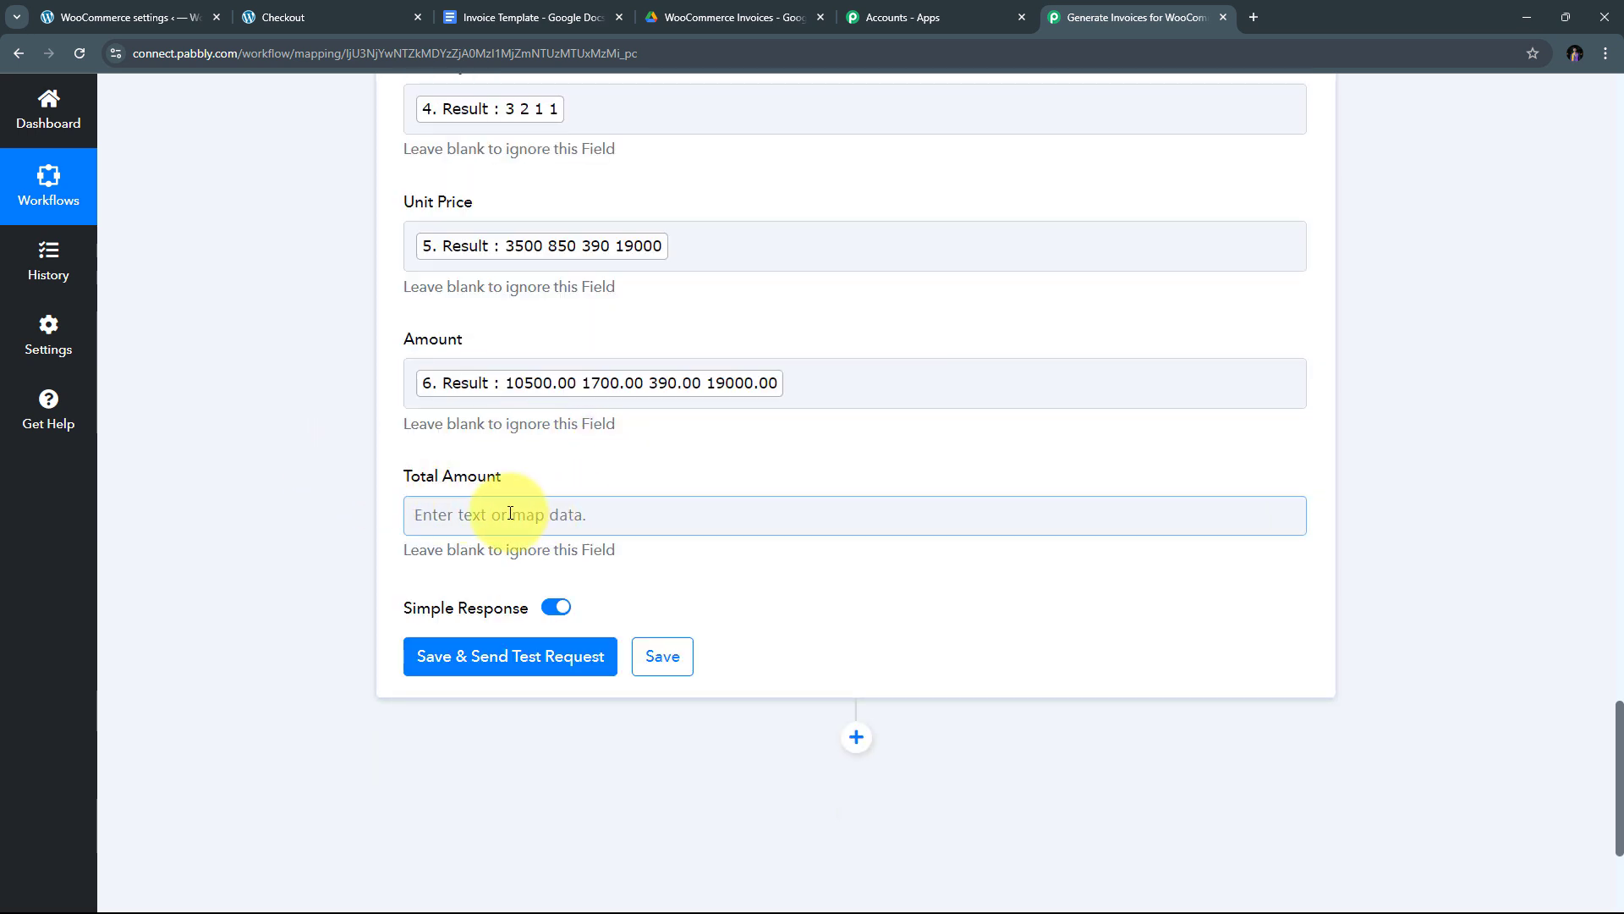
scroll(510, 513, down, 2)
click(541, 342)
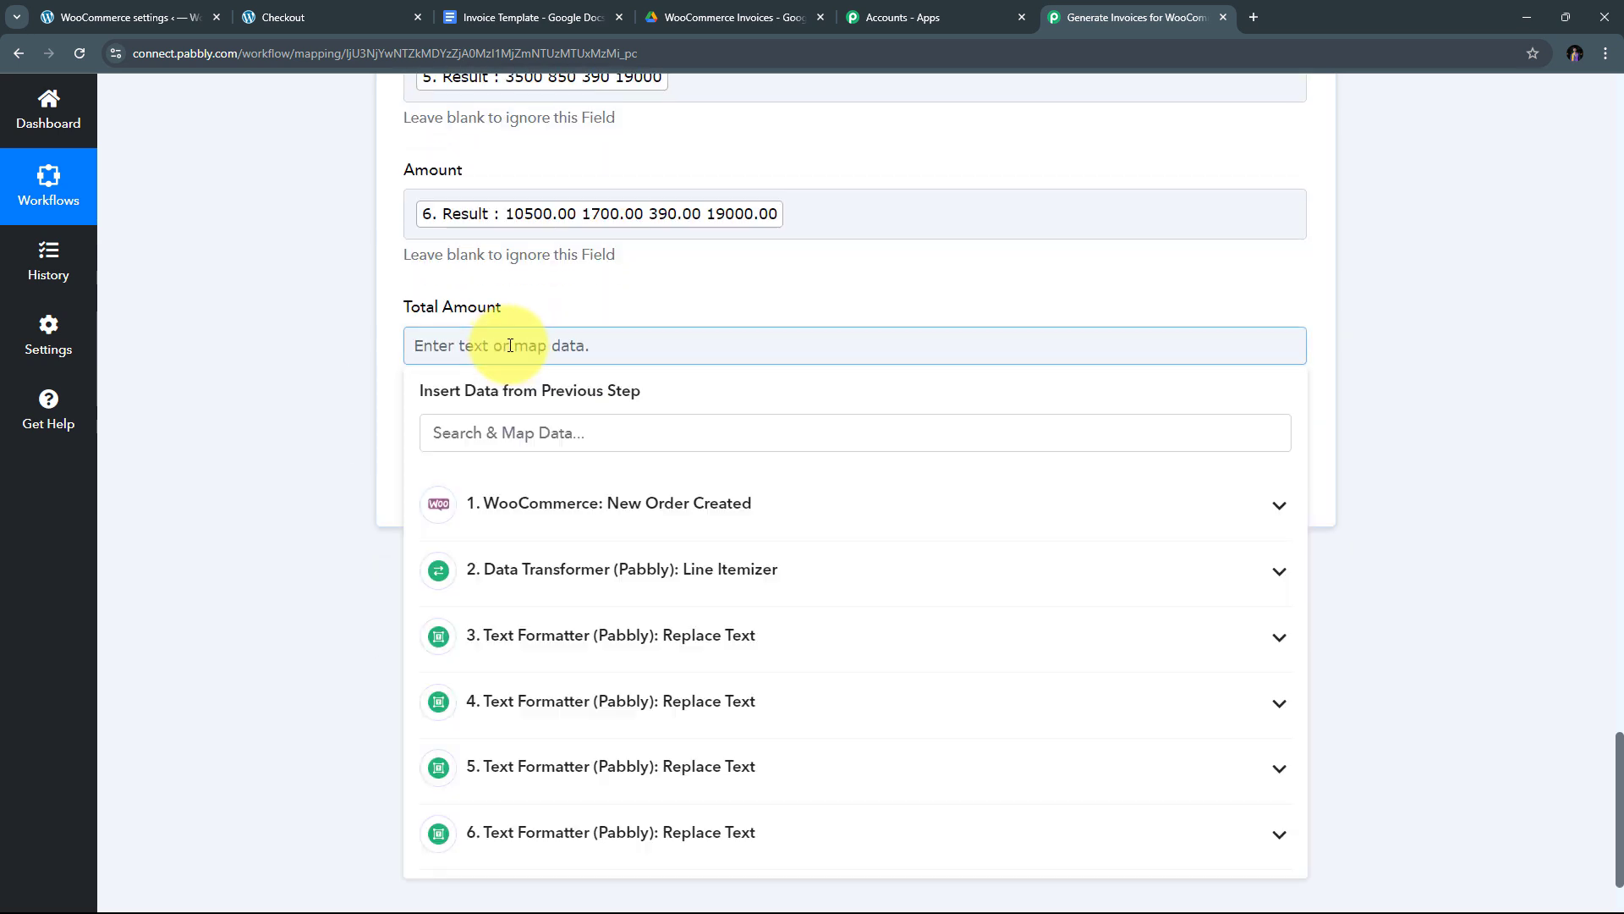
click(555, 519)
click(513, 437)
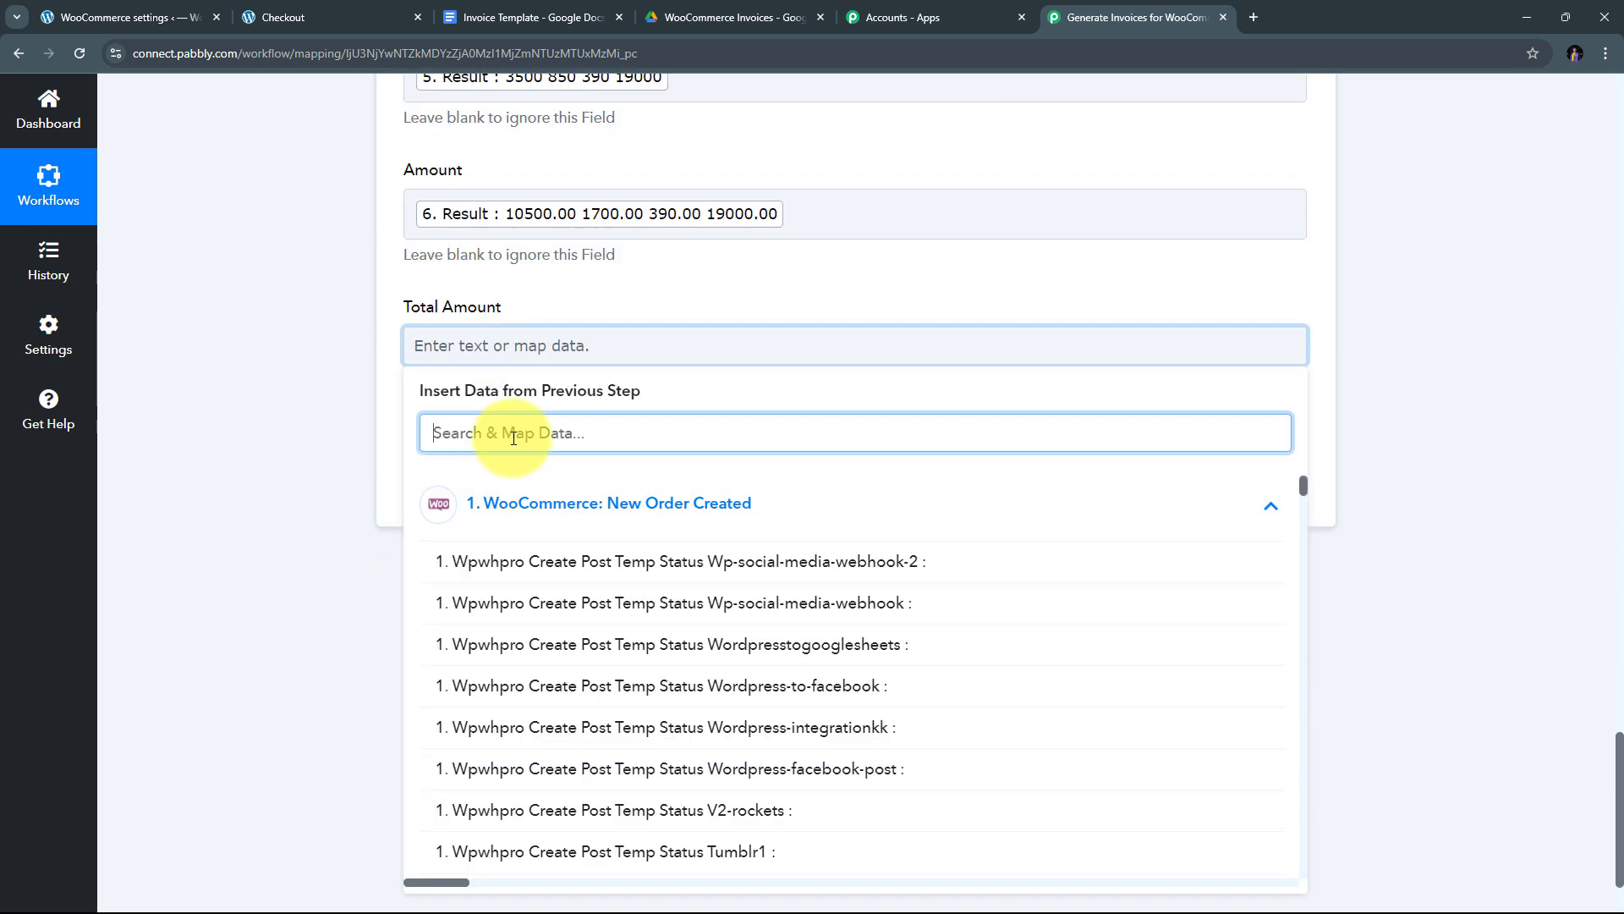
text(Total)
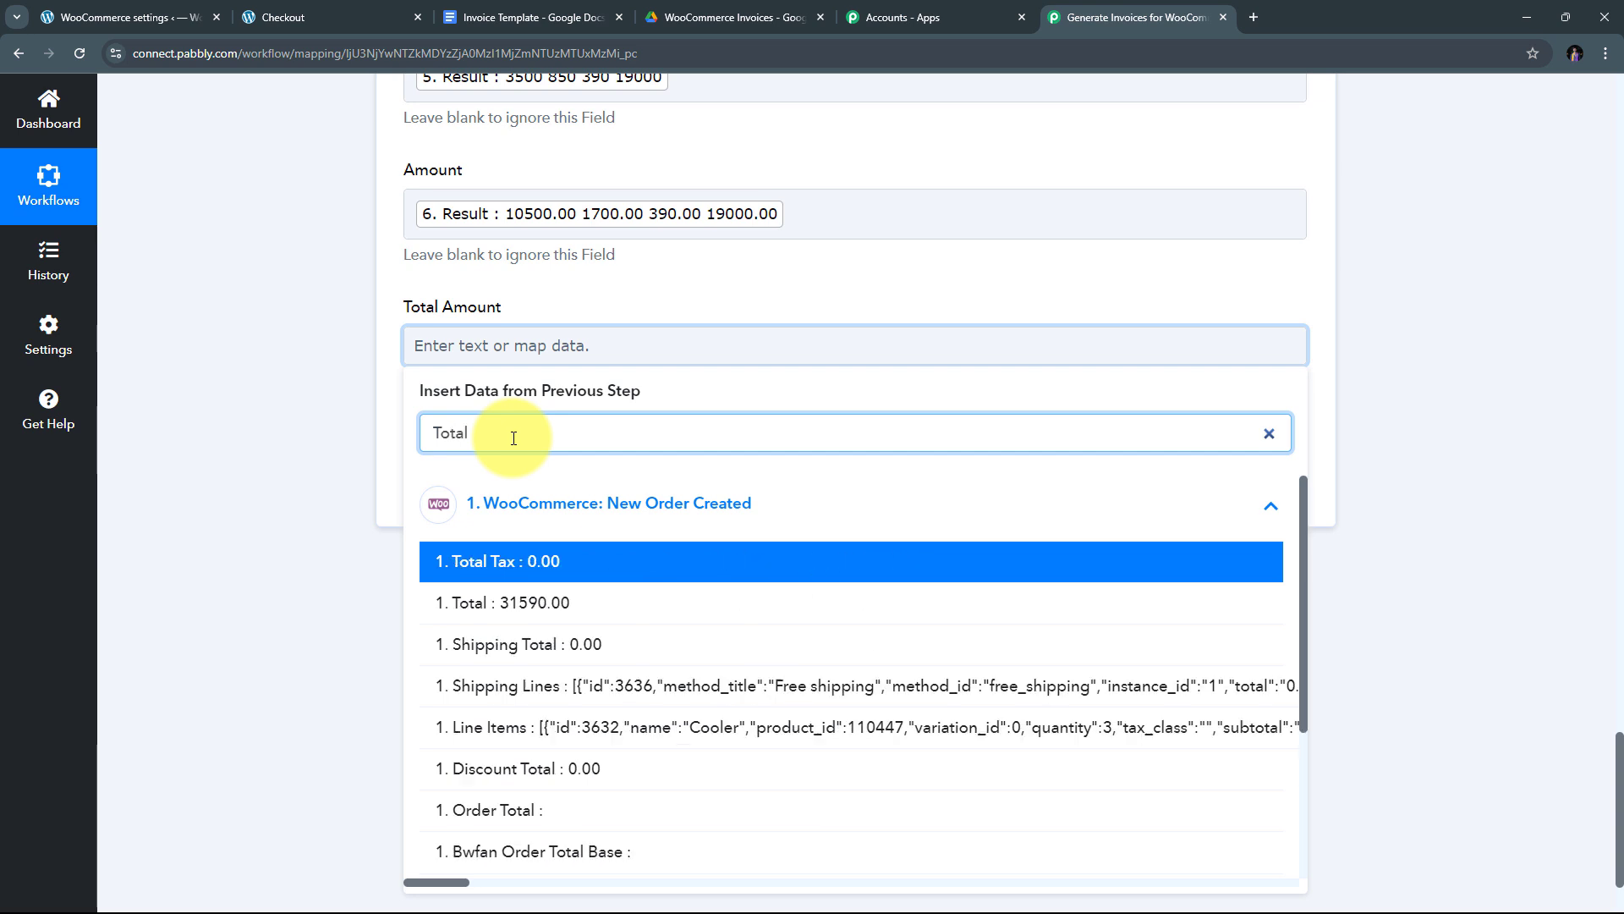
click(566, 611)
click(327, 464)
- Check the mapped template fields, save the Google Docs action with a test request and review the response received
scroll(832, 464, up, 7)
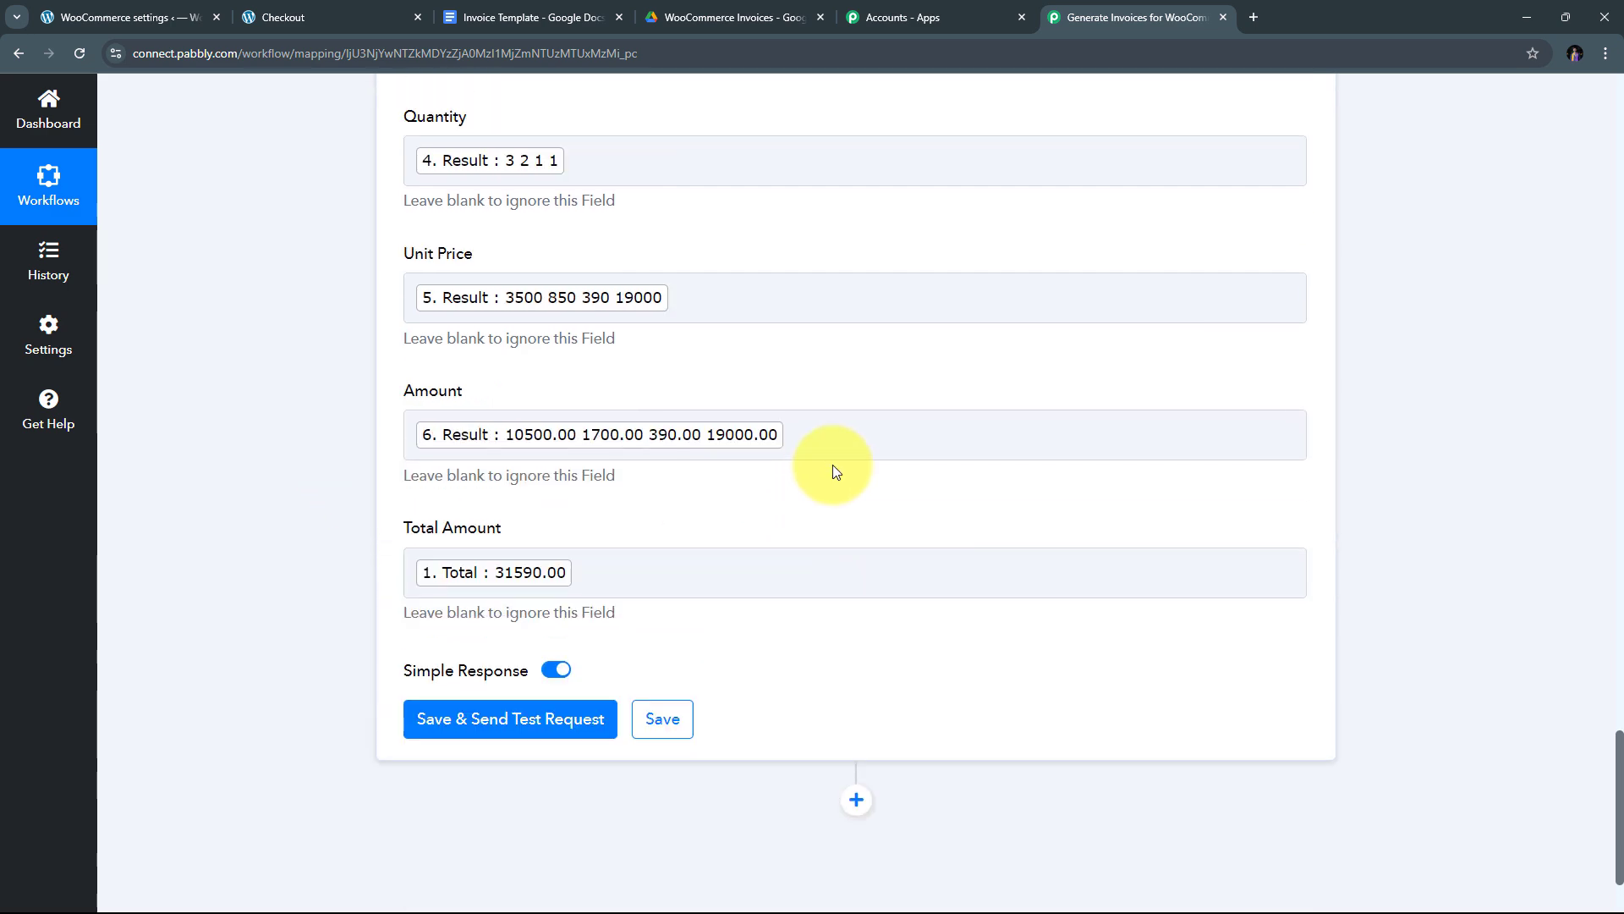
scroll(832, 466, down, 3)
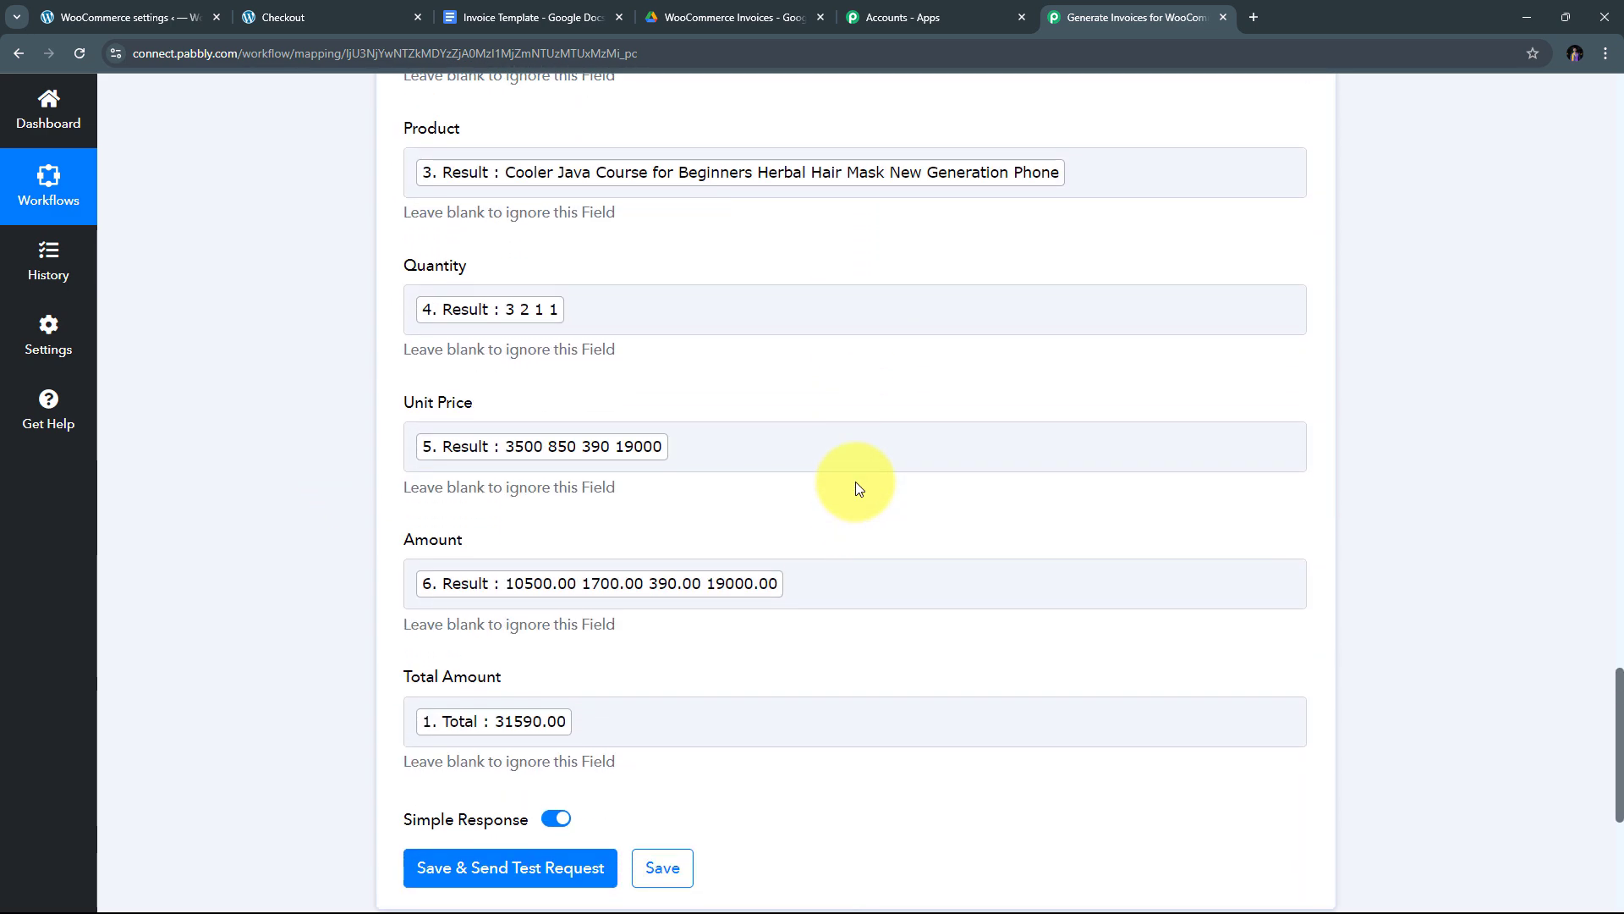
scroll(855, 482, up, 5)
scroll(911, 254, down, 7)
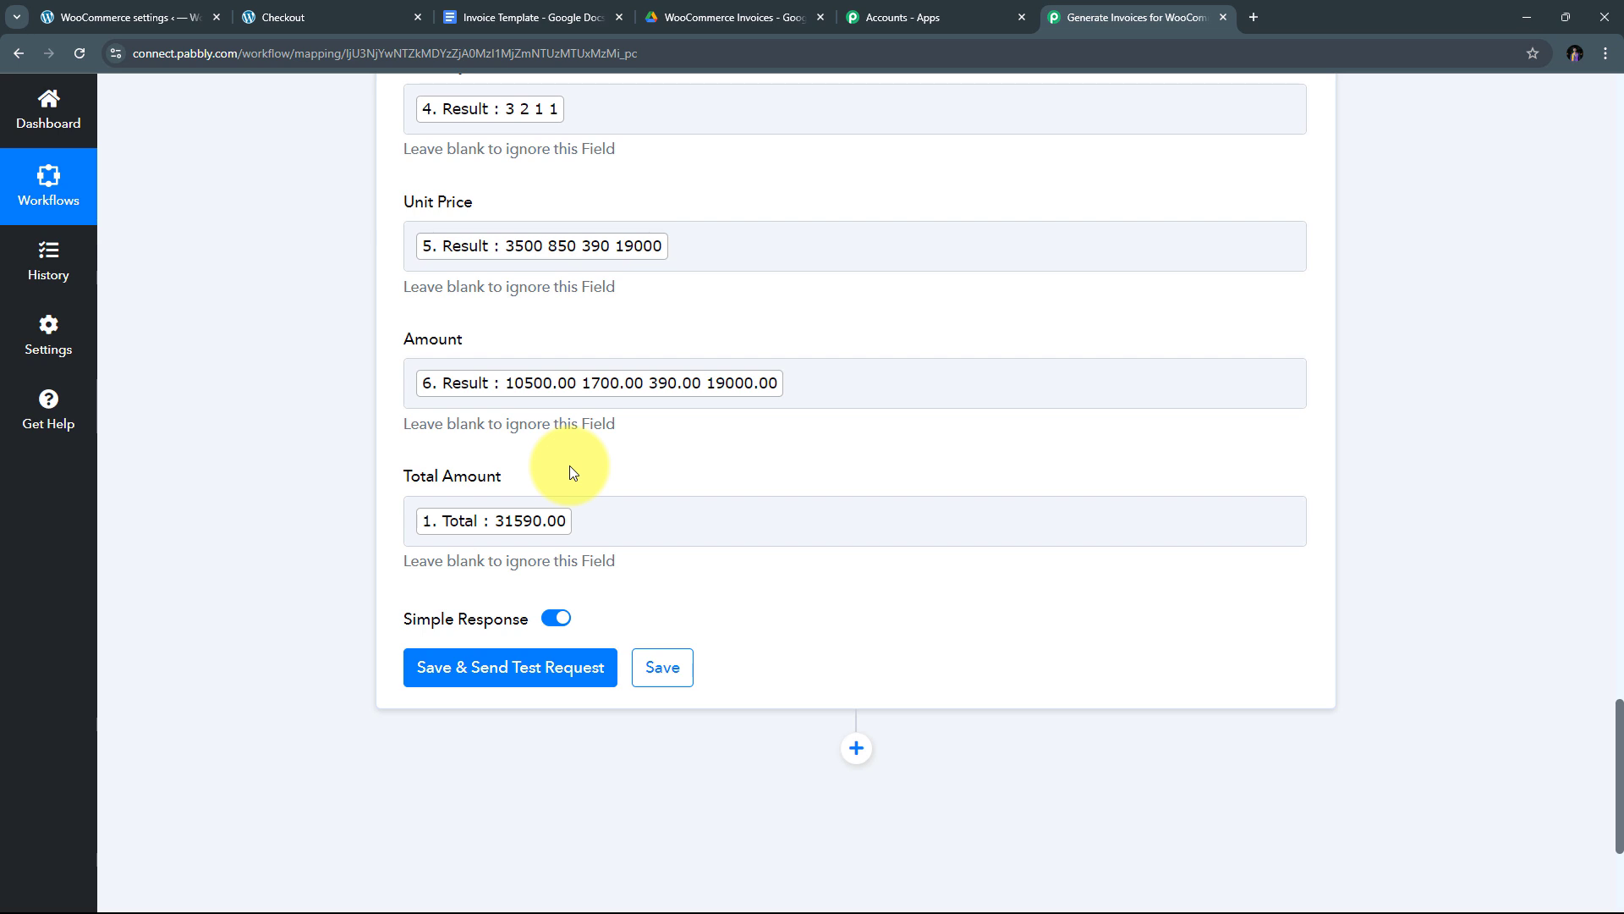
scroll(392, 374, down, 3)
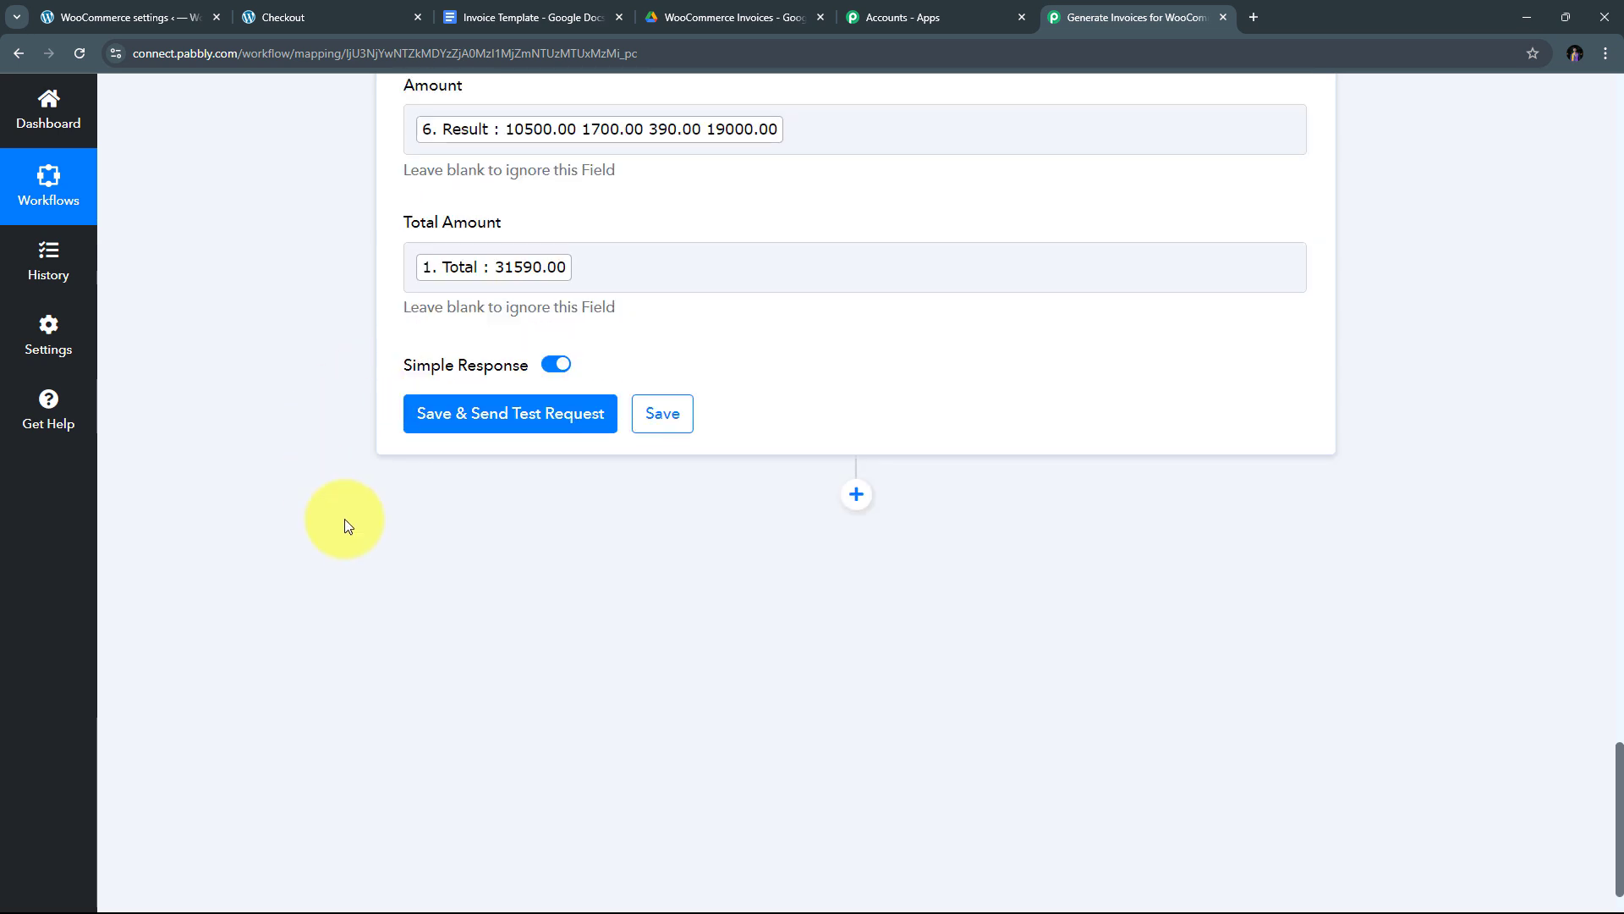
click(488, 427)
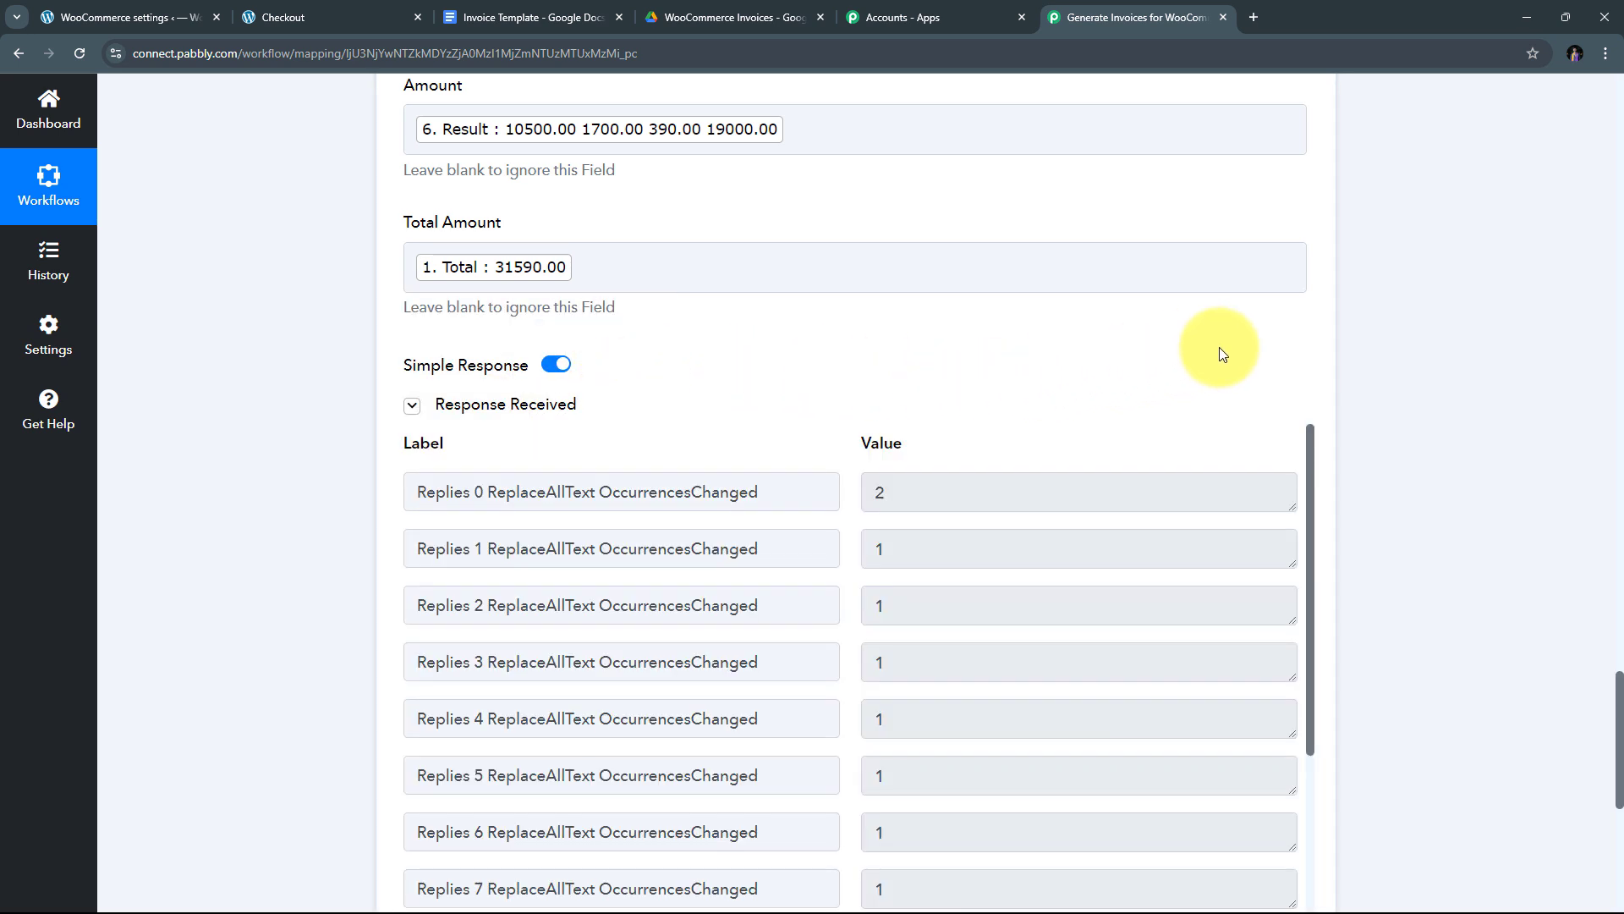
scroll(1491, 364, down, 2)
scroll(1088, 408, down, 4)
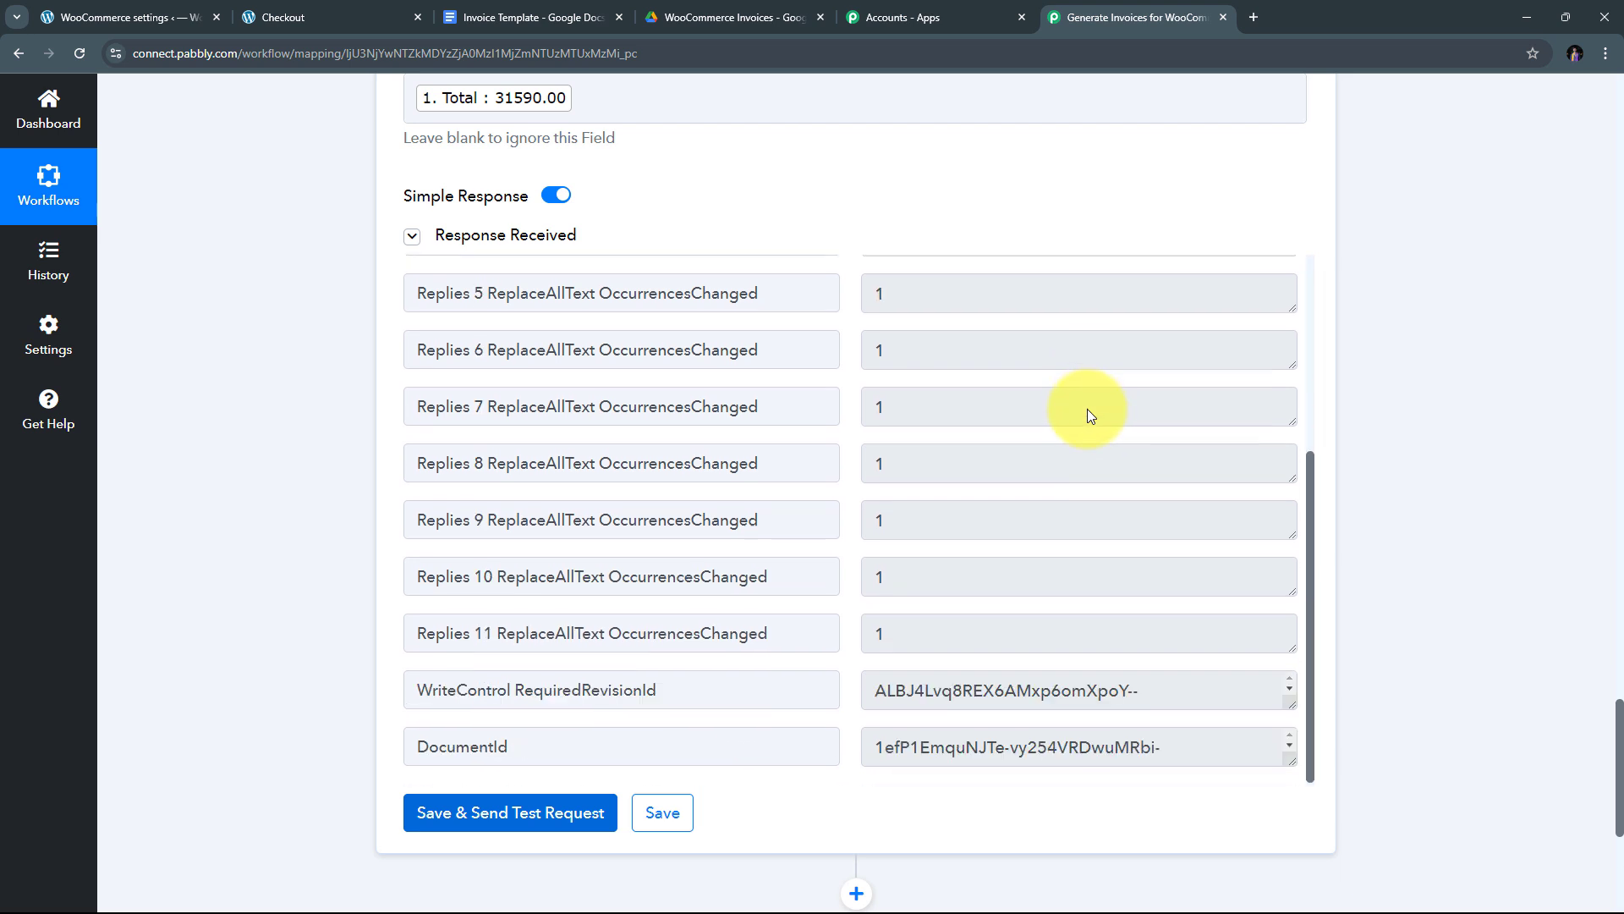
scroll(1088, 408, up, 4)
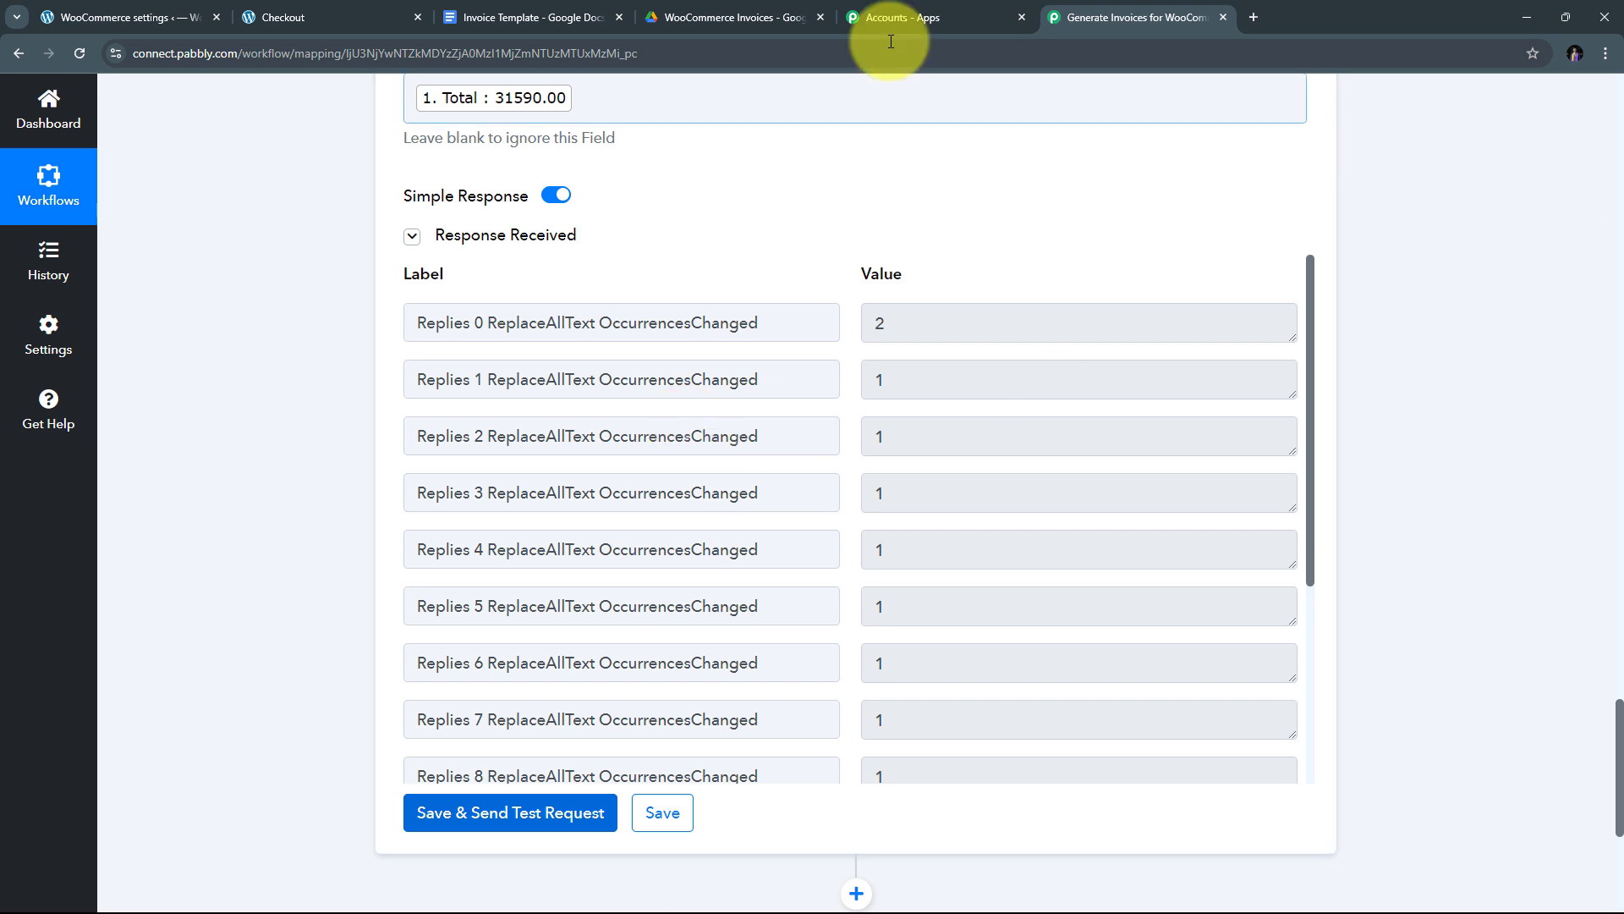
- Switch to Google Drive, open the generated invoice in the WooCommerce Invoices folder and check its billing details, line items and total
click(716, 6)
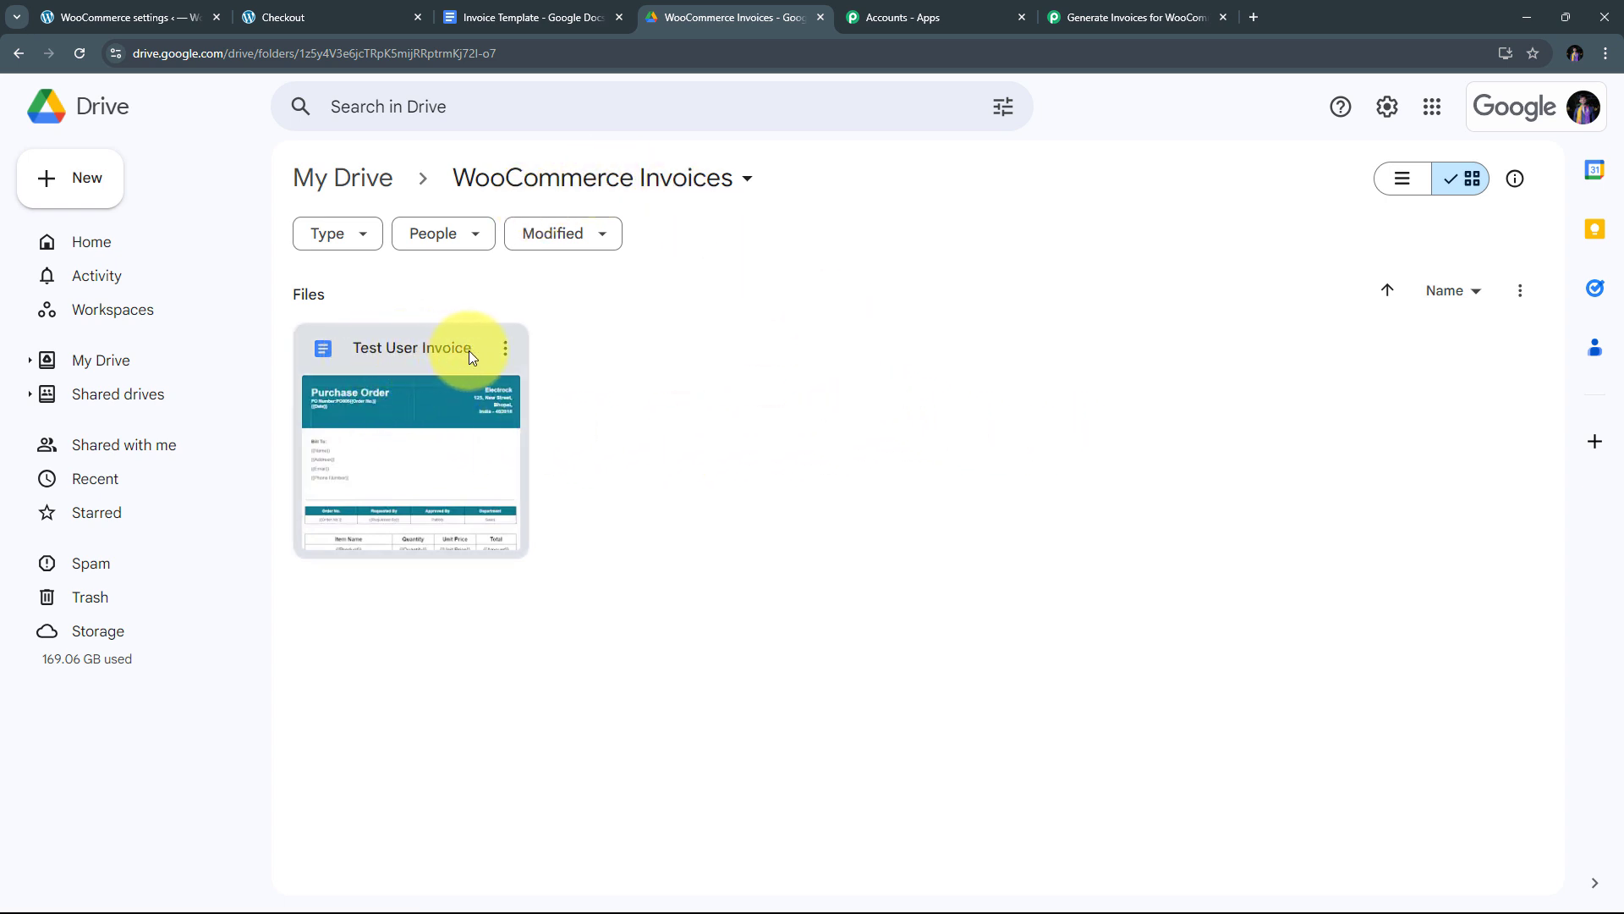
double_click(406, 420)
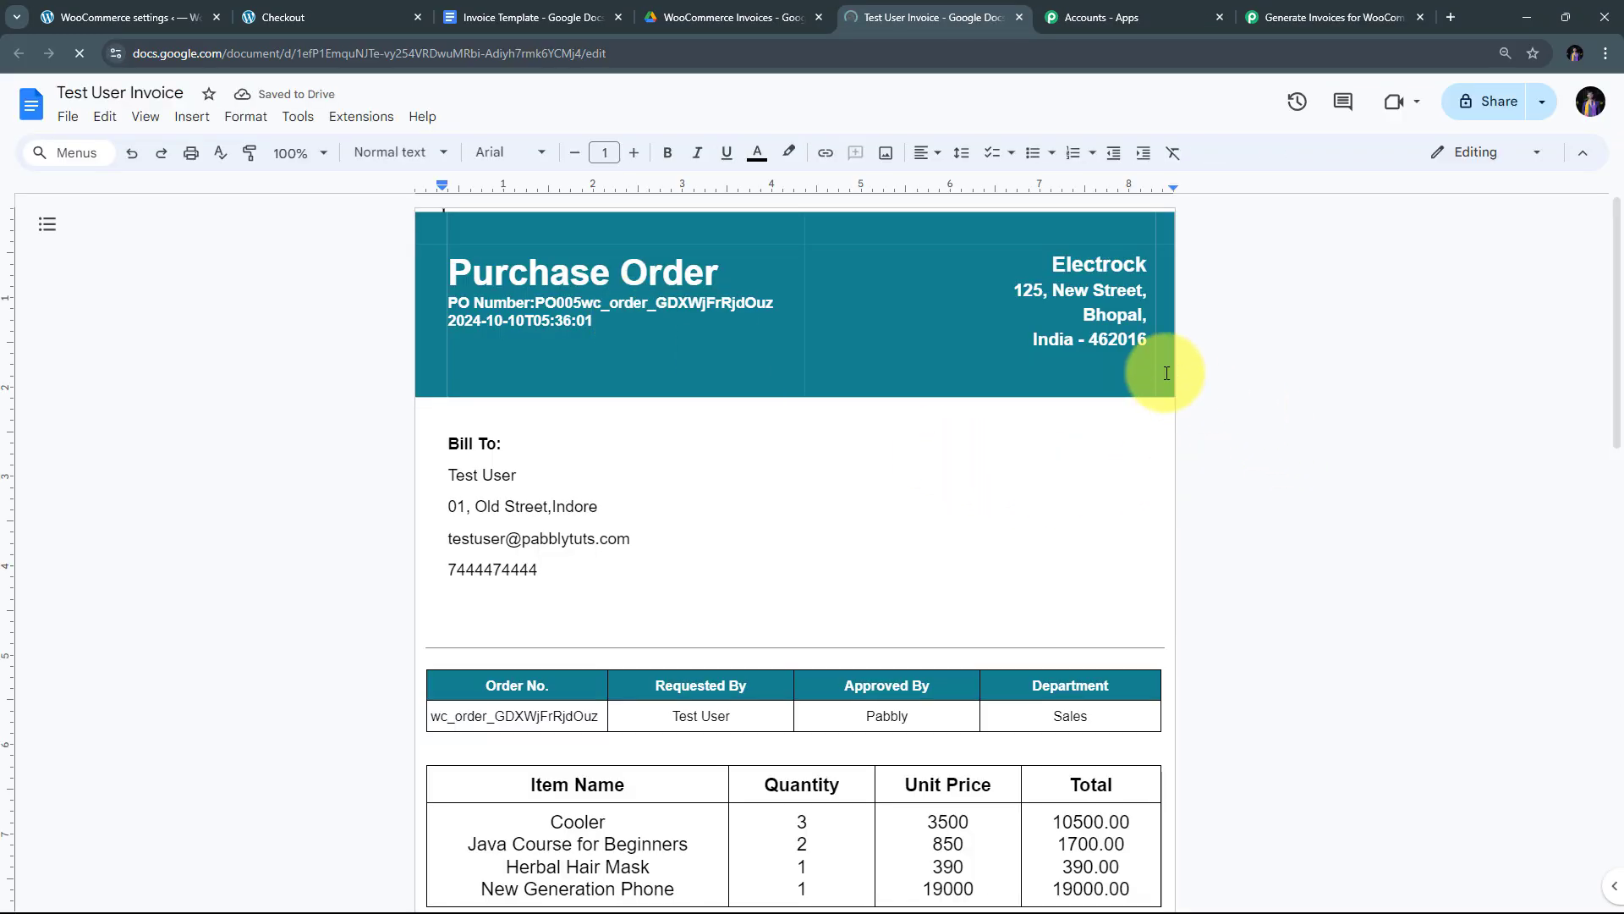
scroll(1163, 373, down, 8)
scroll(1154, 367, up, 8)
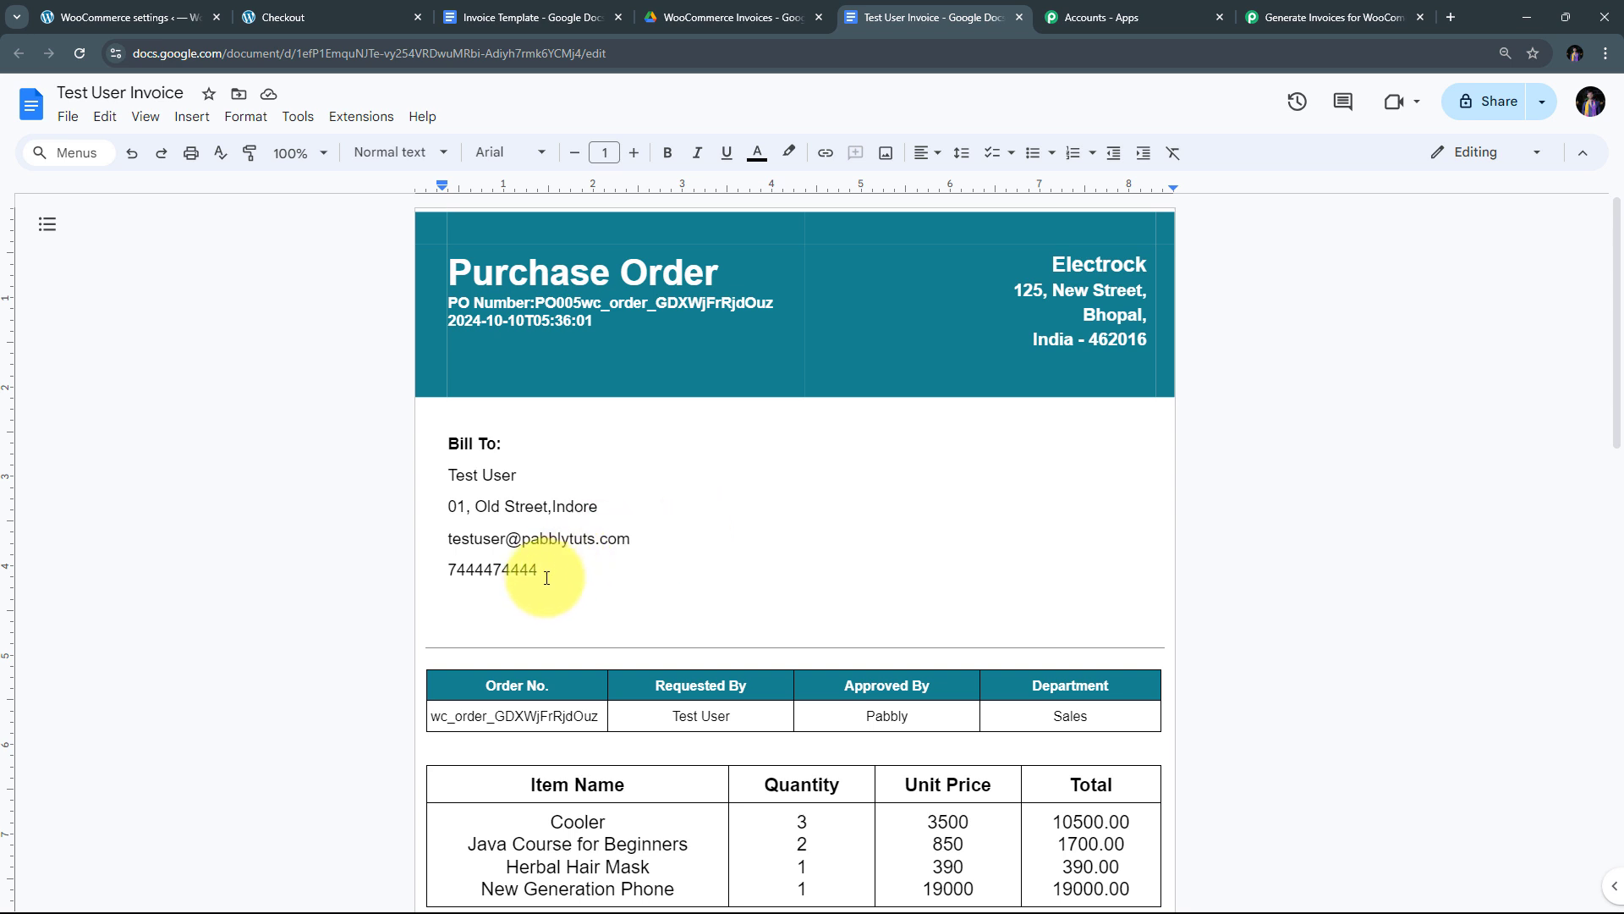
scroll(786, 499, down, 3)
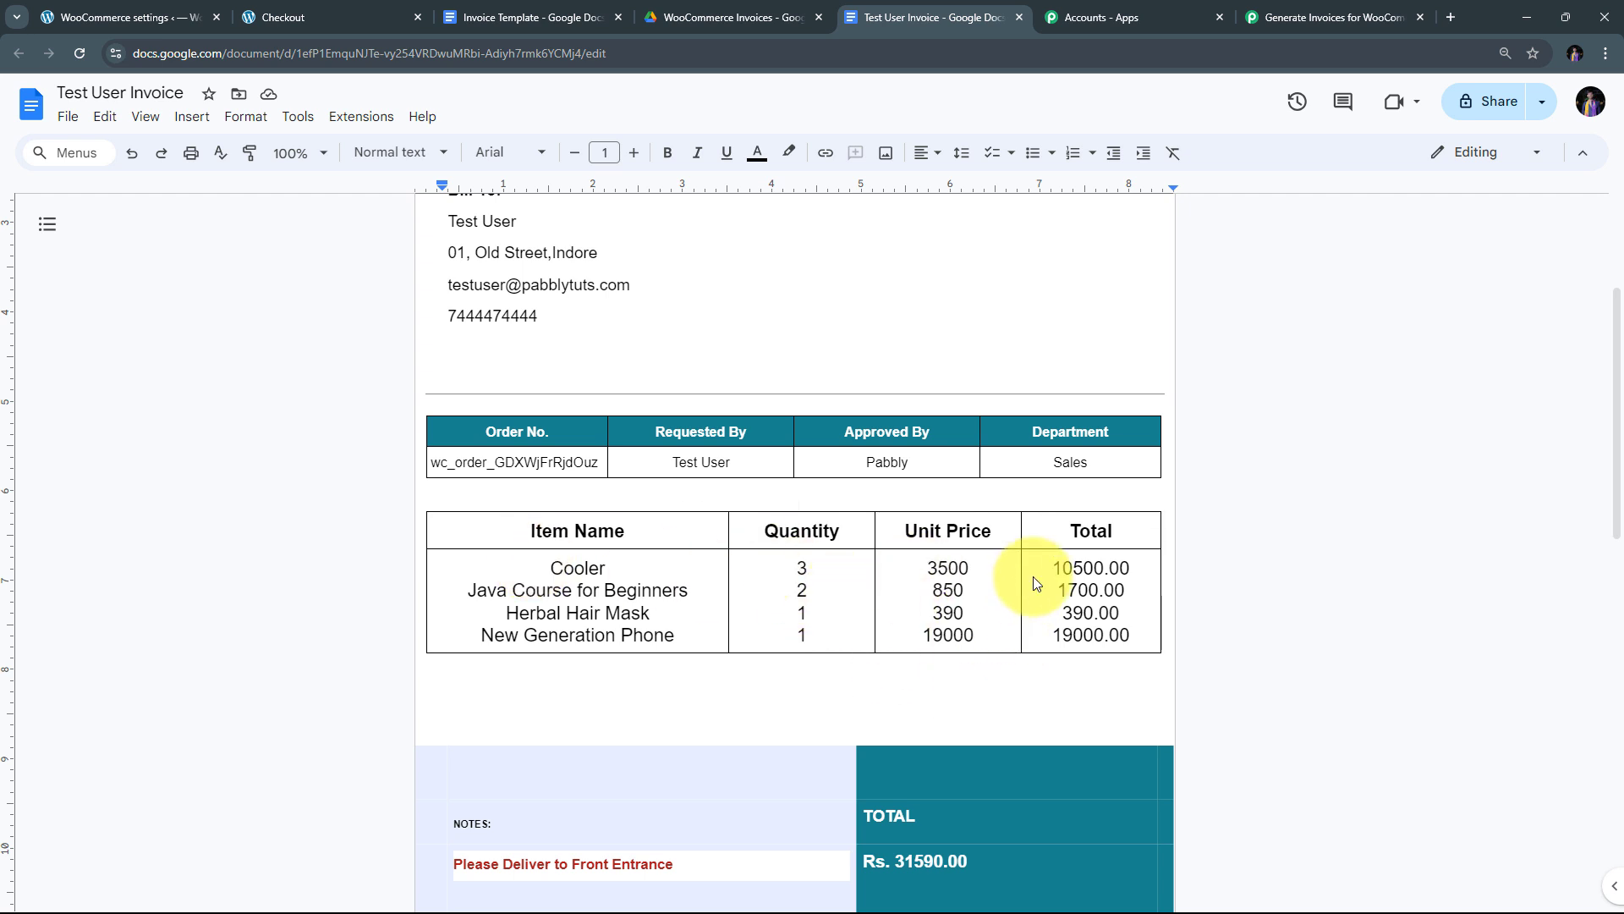
scroll(1039, 571, down, 2)
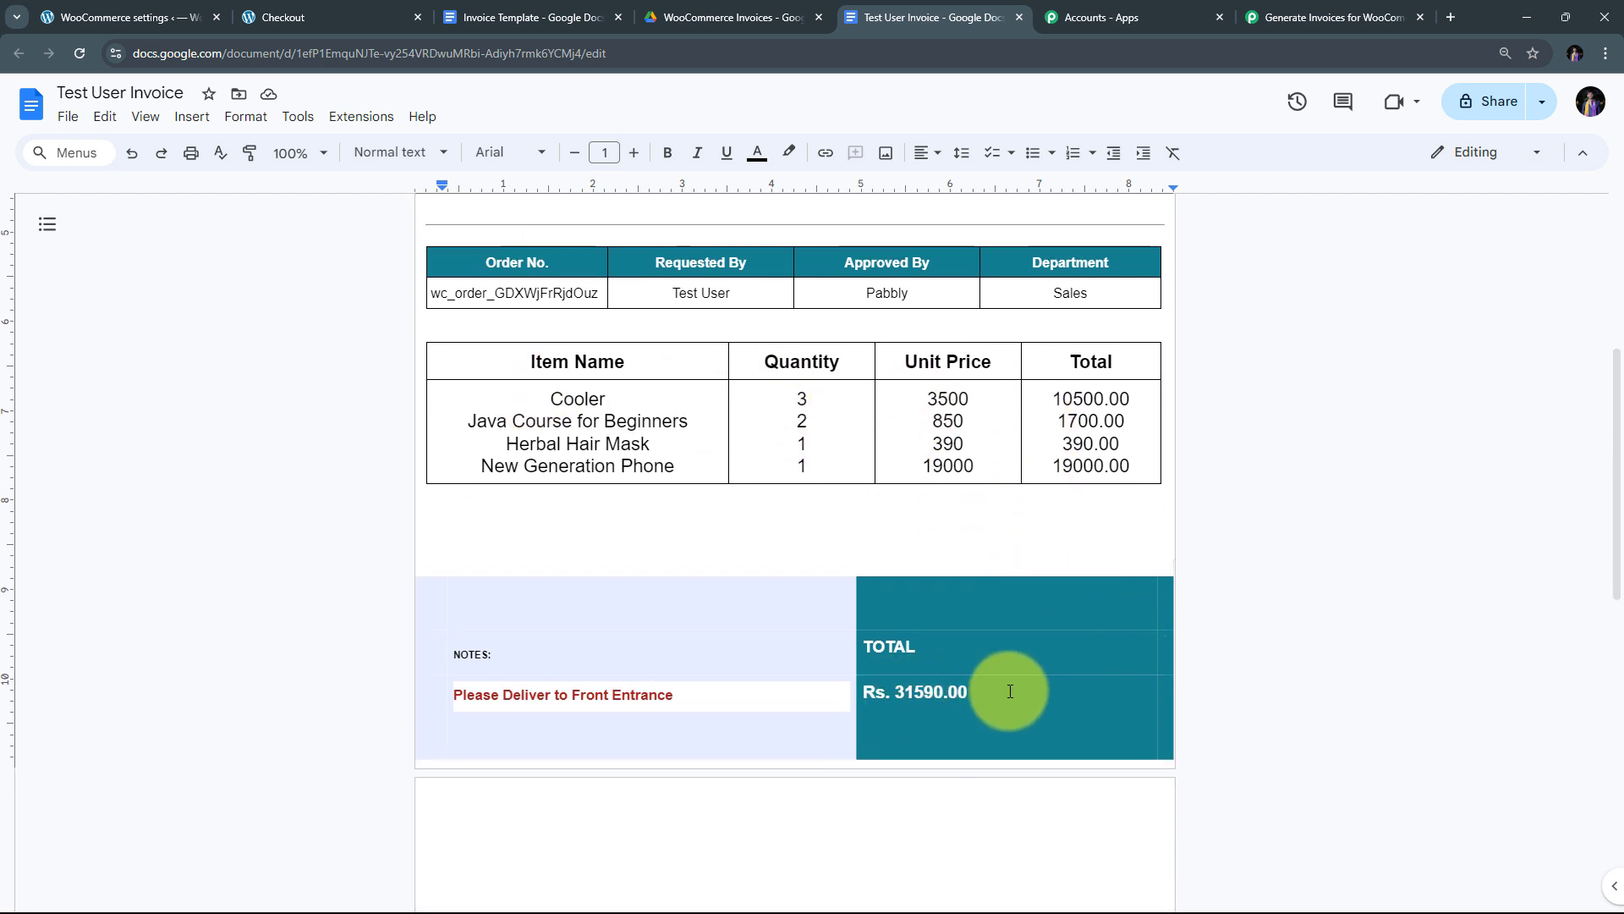
drag(1010, 691, 820, 690)
click(1449, 634)
scroll(1292, 618, up, 4)
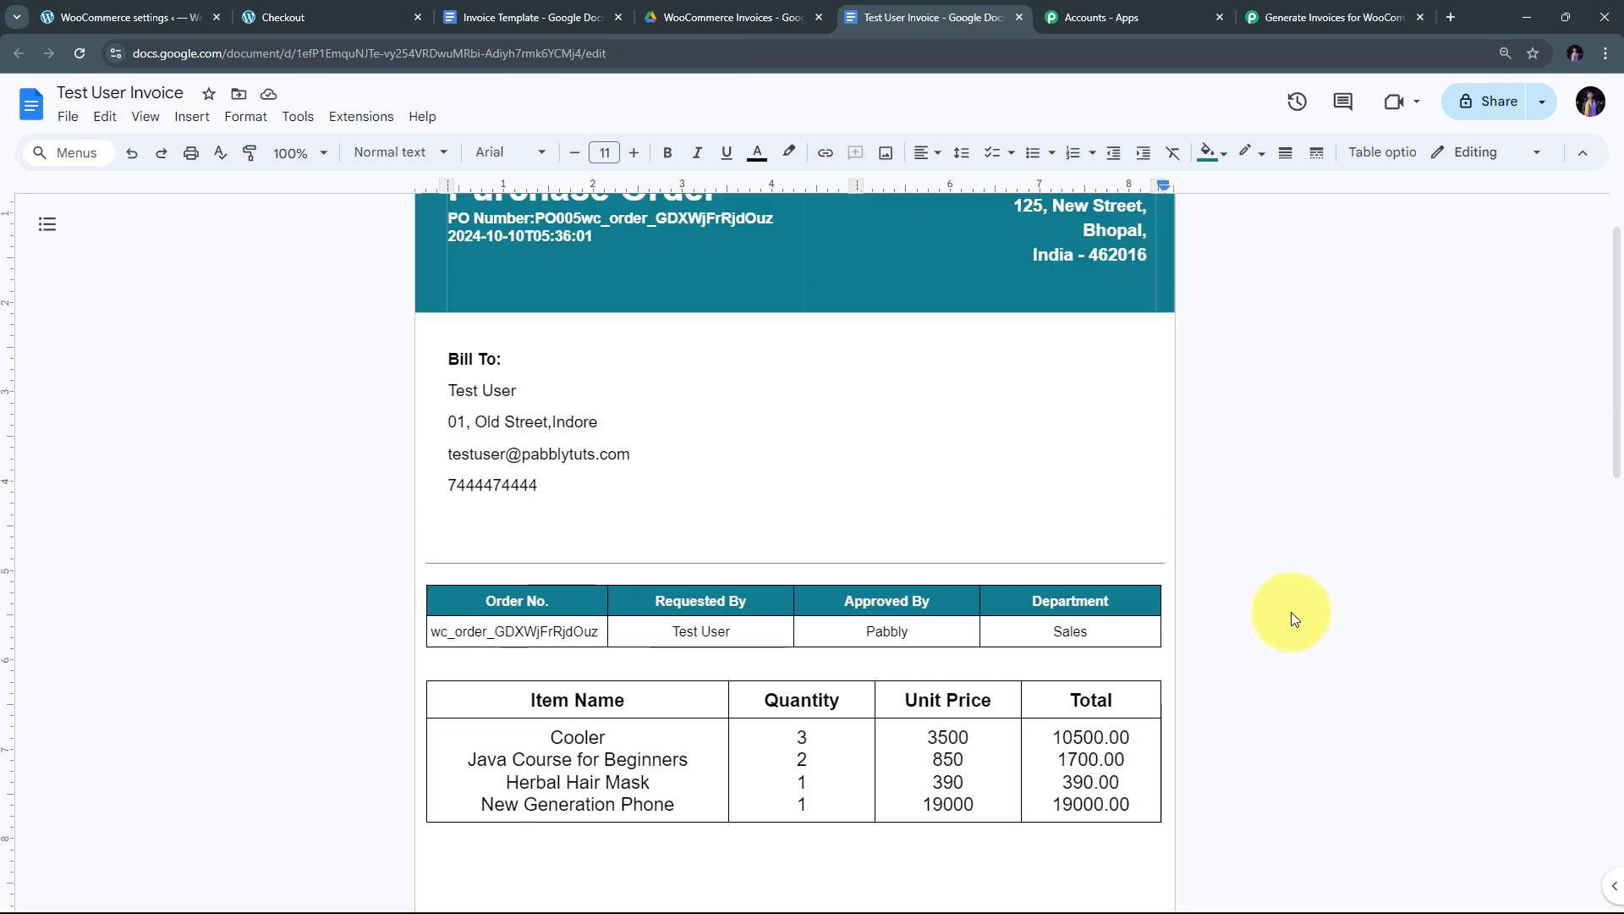
scroll(1291, 618, up, 1)
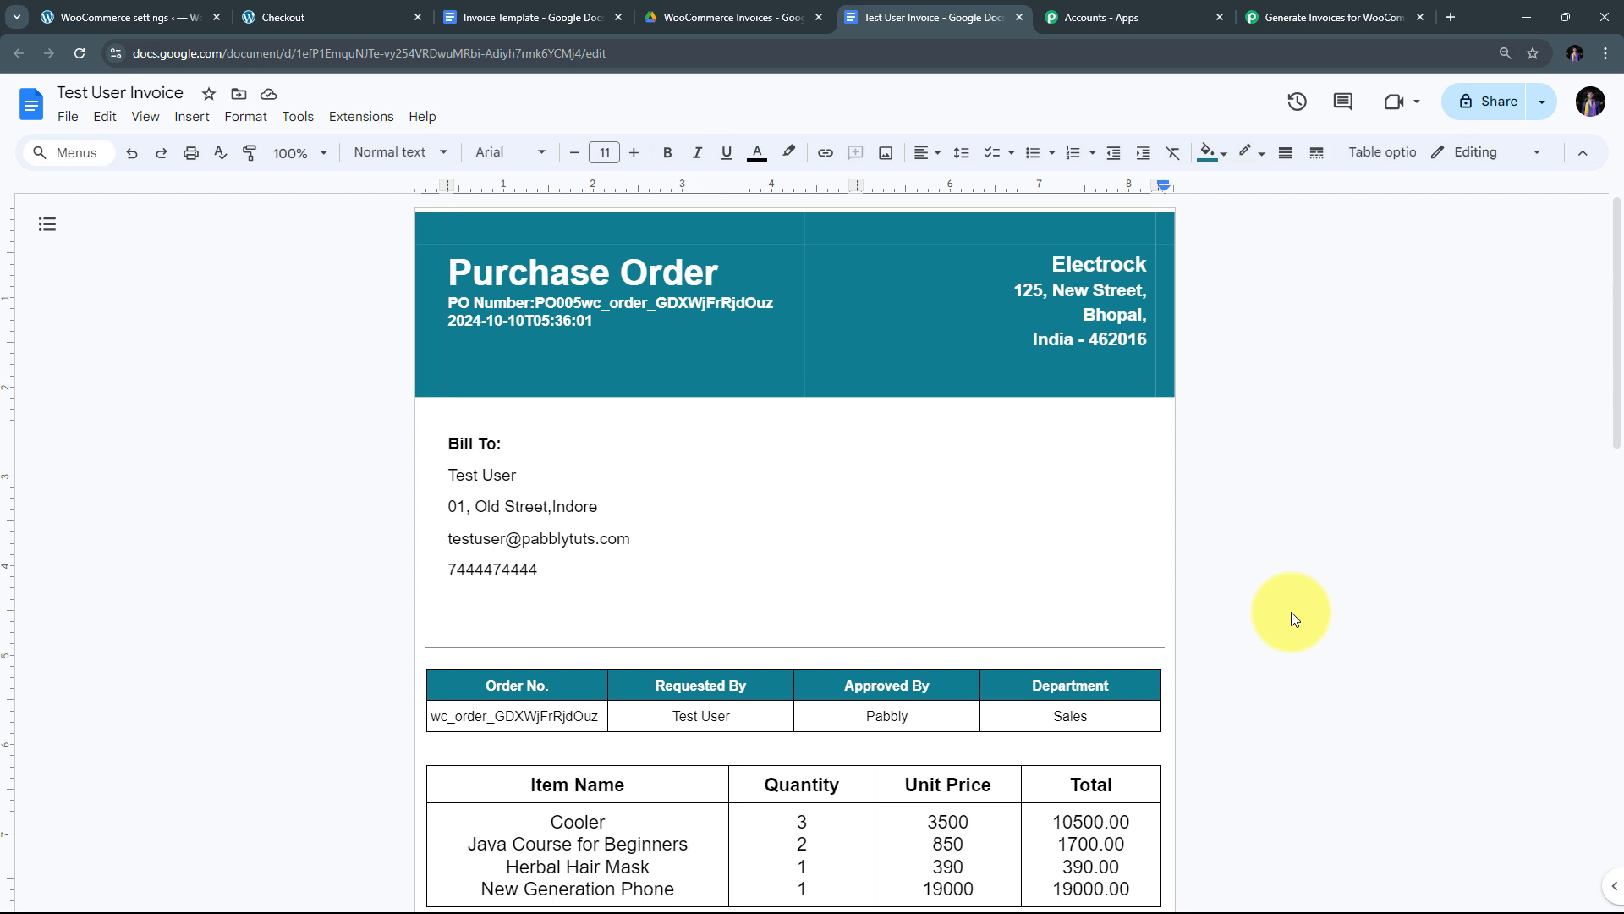
- Review the Invoice Template document and the Pabbly Connect workflow from the WooCommerce trigger to the Google Docs Create Document from Template action
click(146, 12)
click(483, 17)
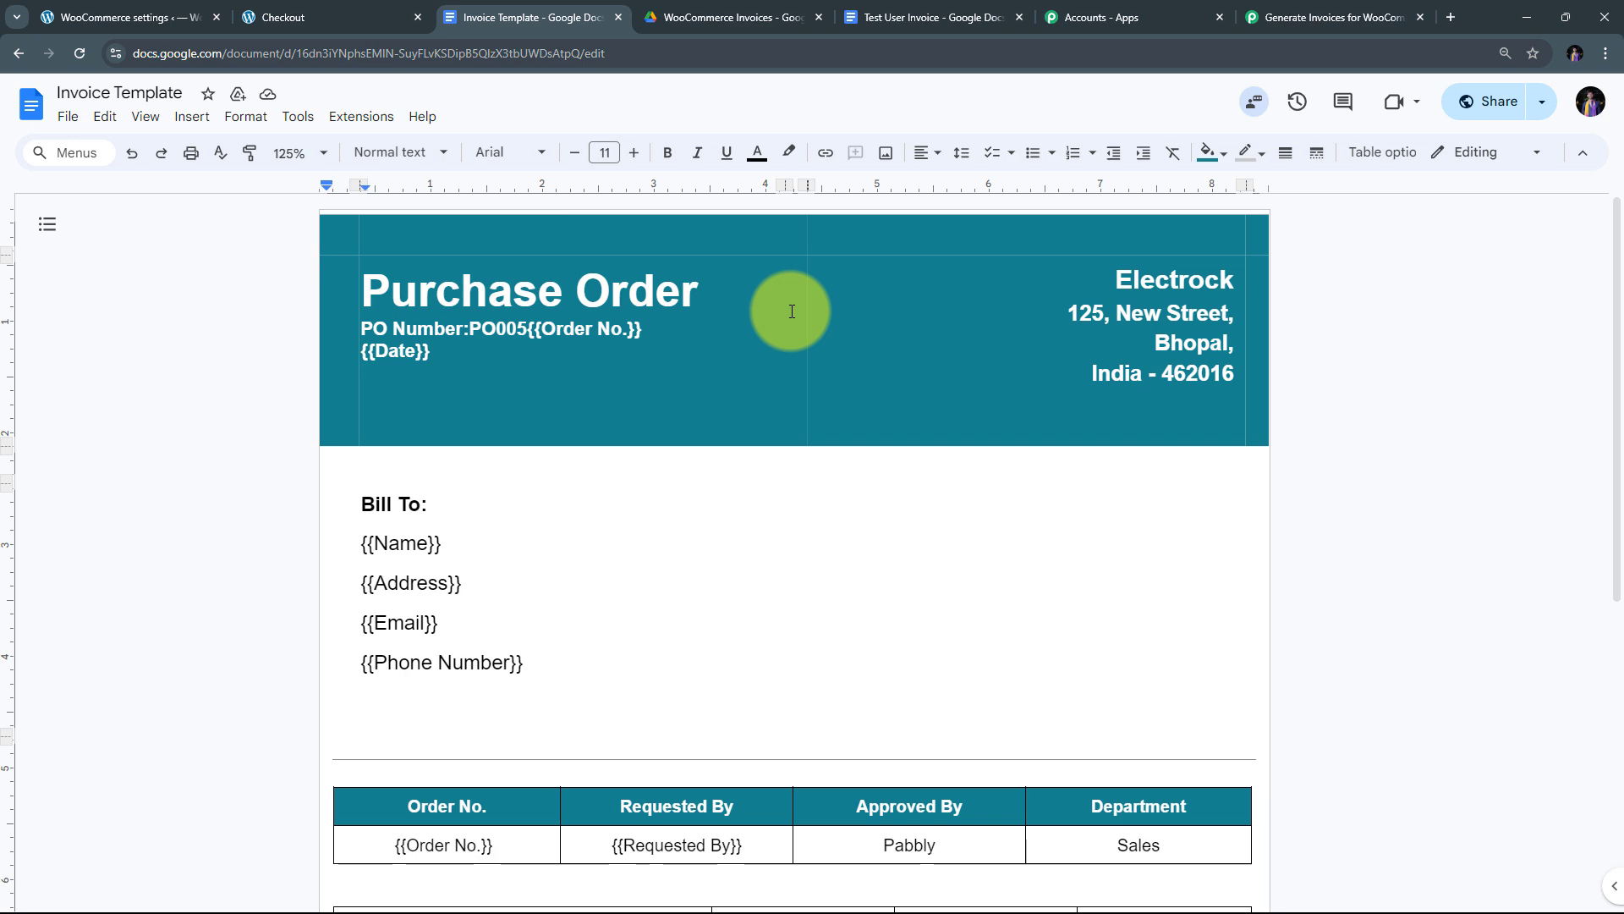
click(1320, 17)
scroll(247, 517, up, 10)
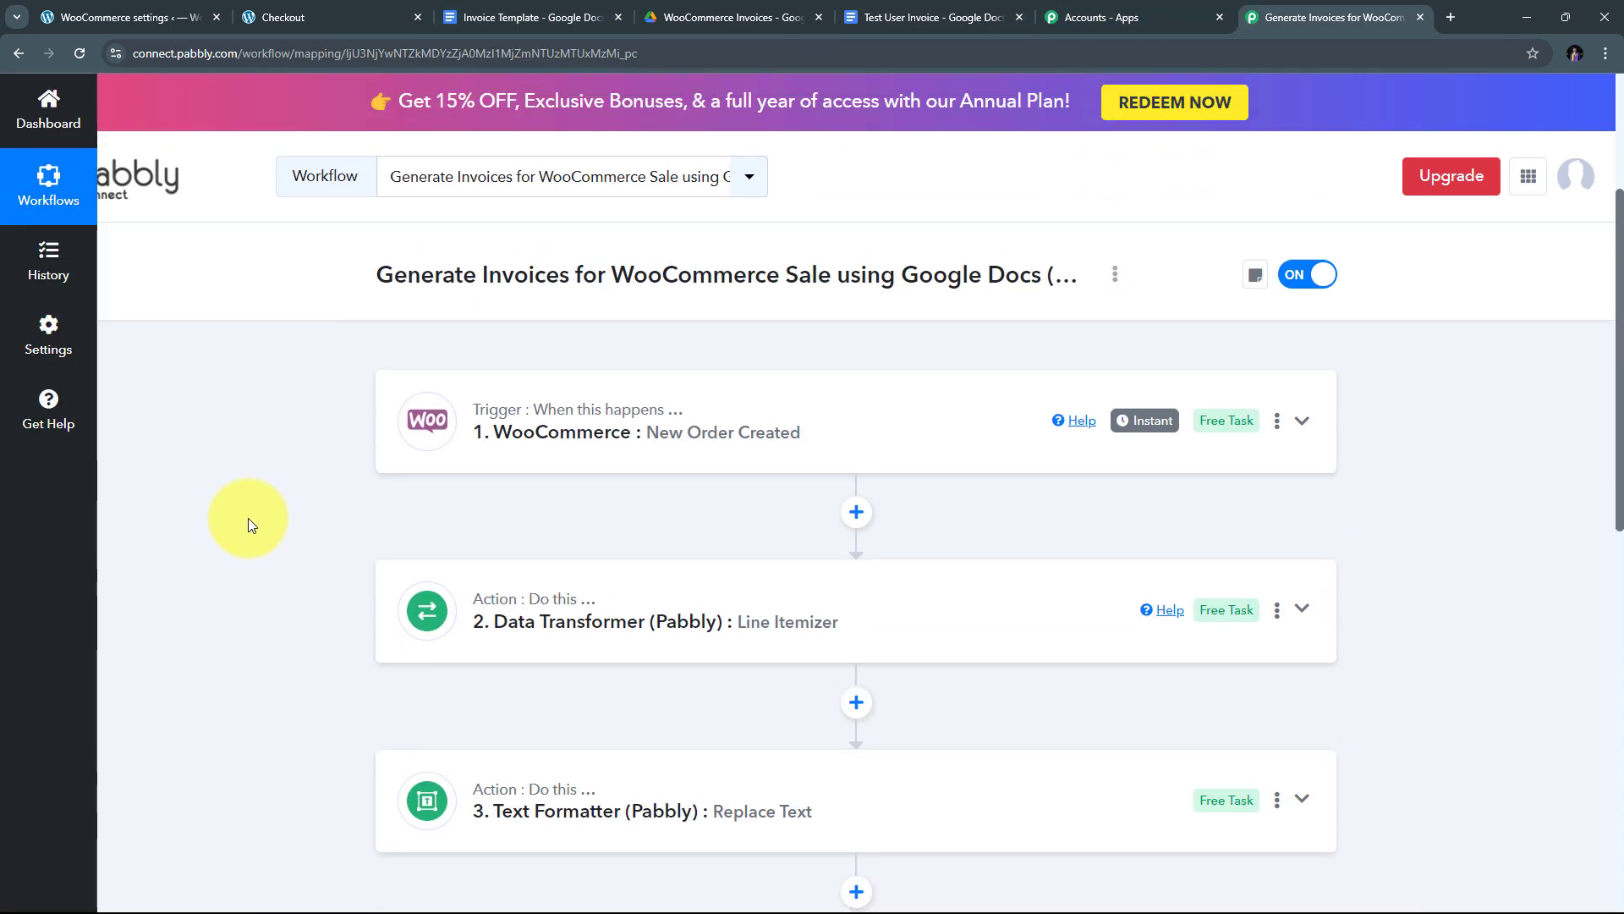
scroll(428, 457, down, 9)
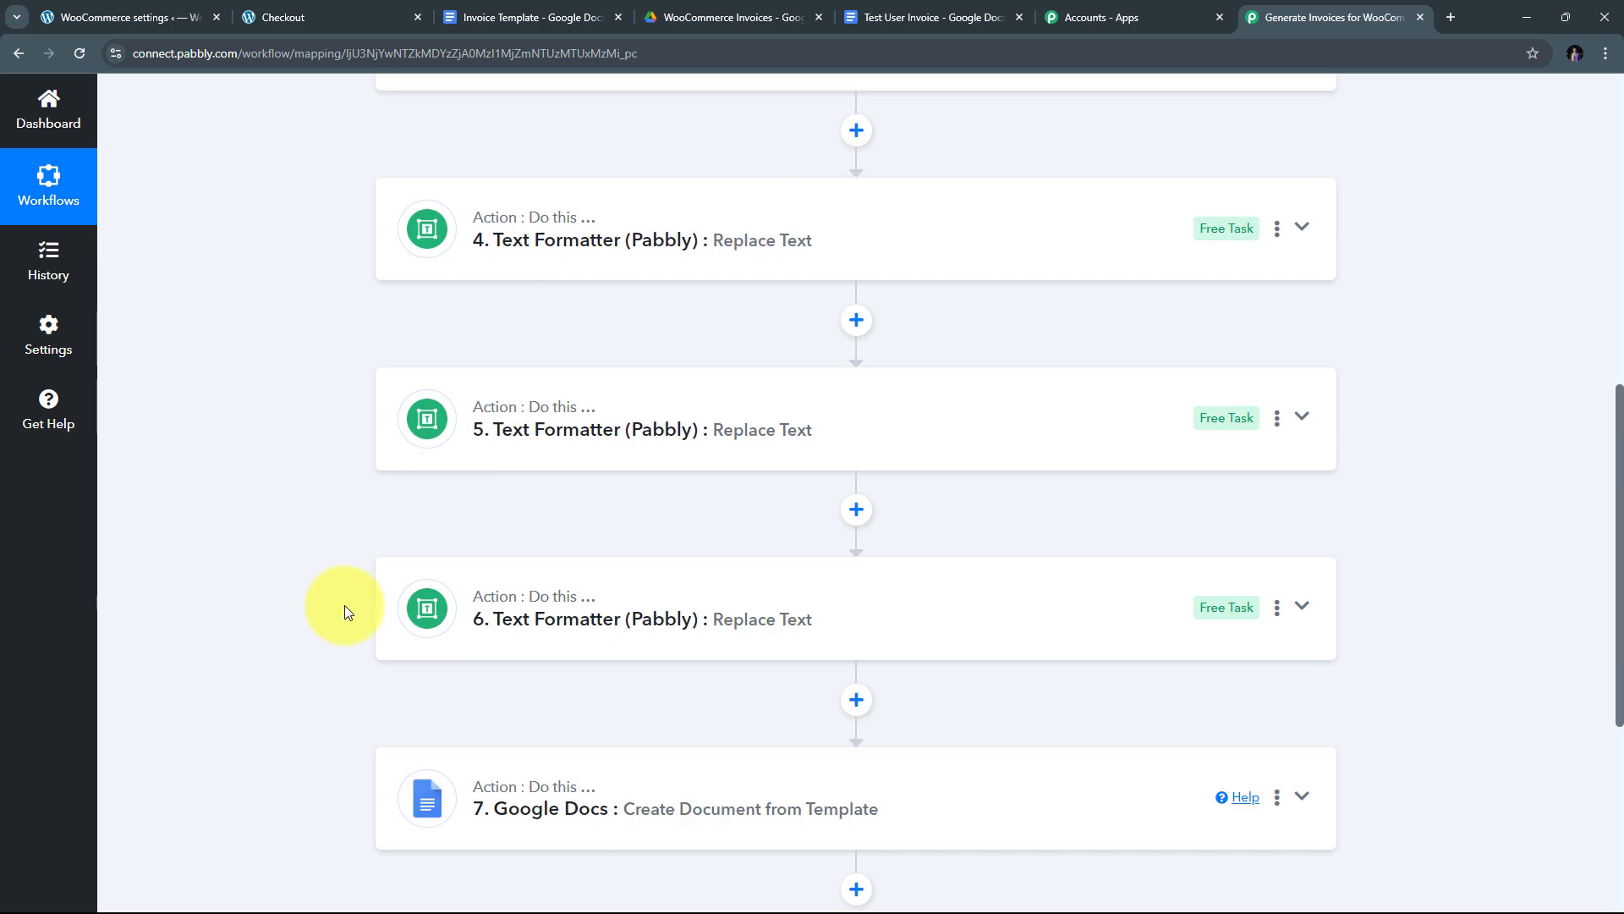
scroll(357, 641, up, 10)
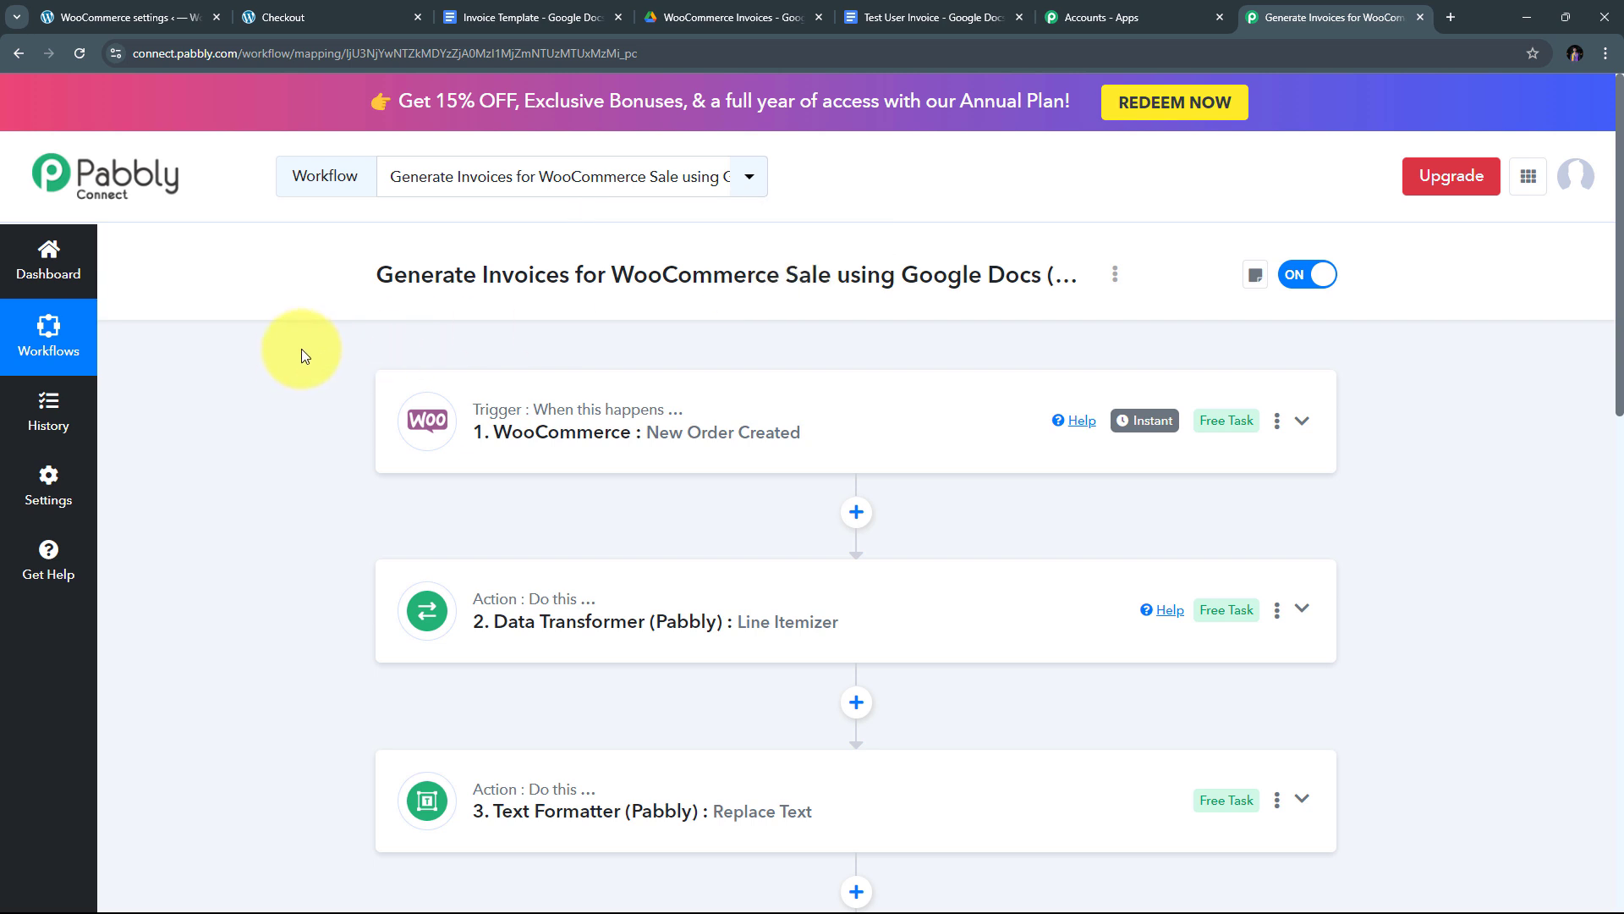
scroll(301, 349, down, 2)
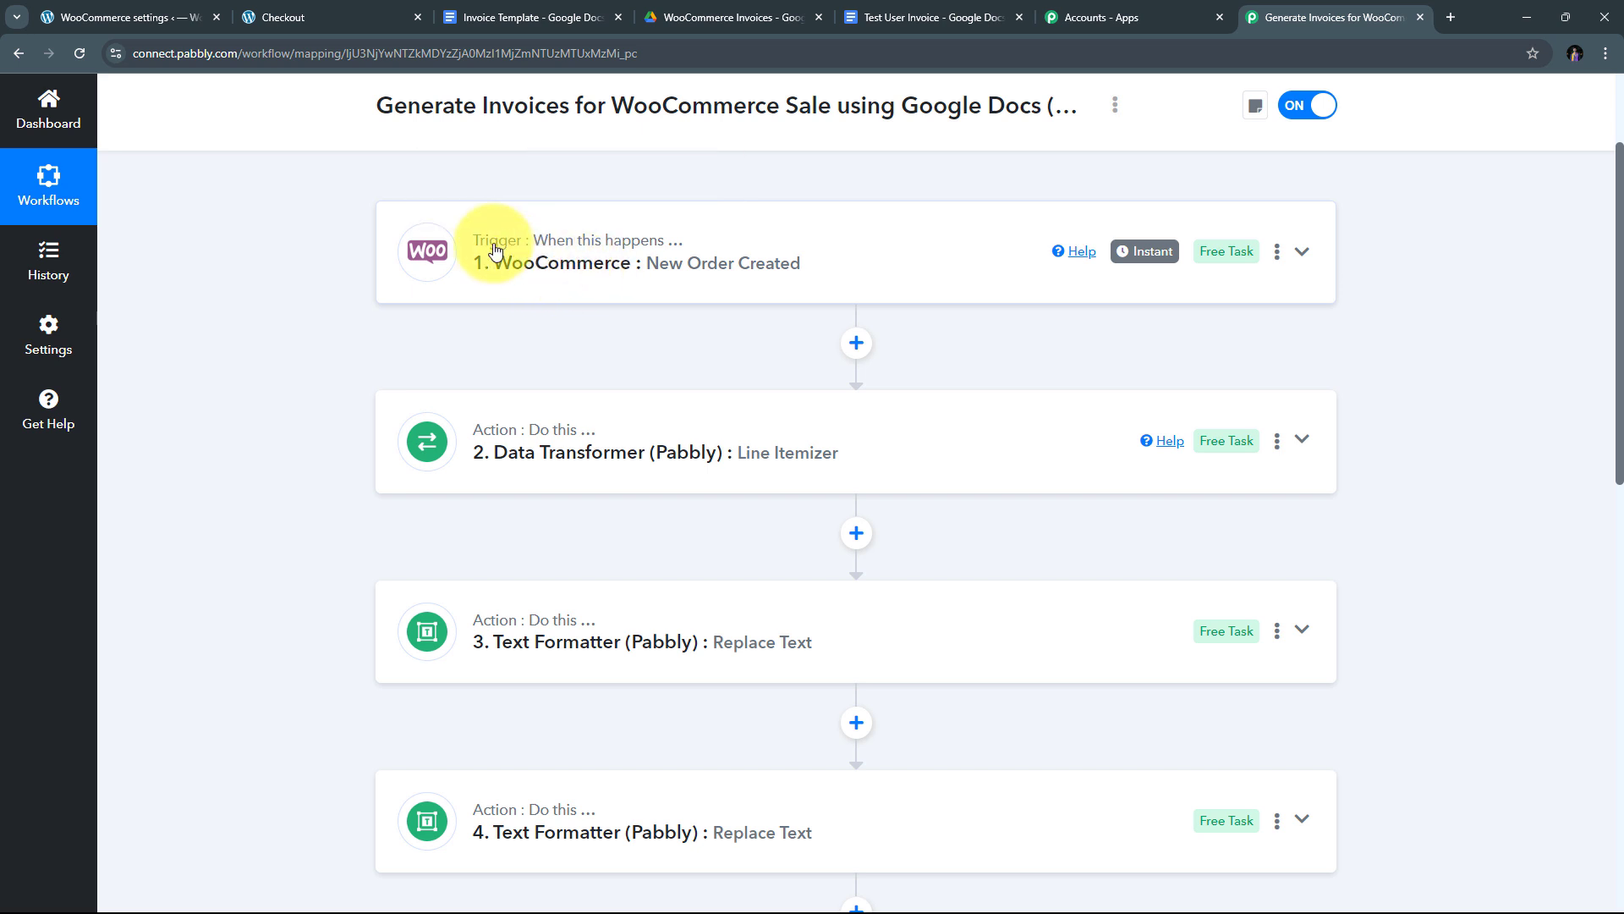
scroll(378, 258, down, 1)
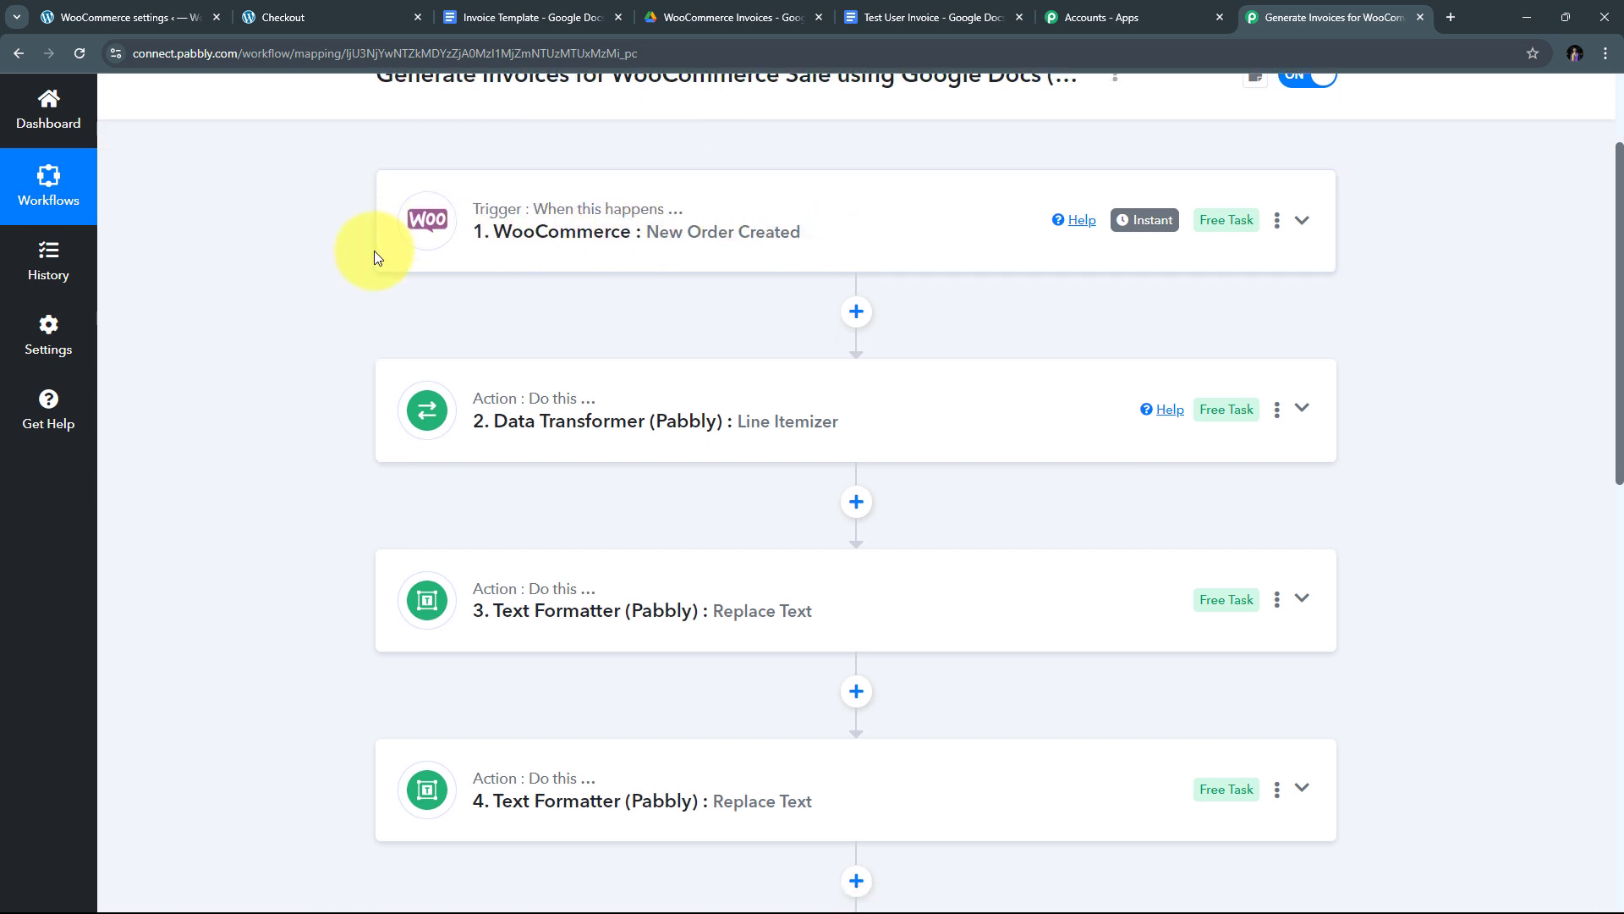
scroll(374, 250, down, 6)
scroll(374, 251, up, 5)
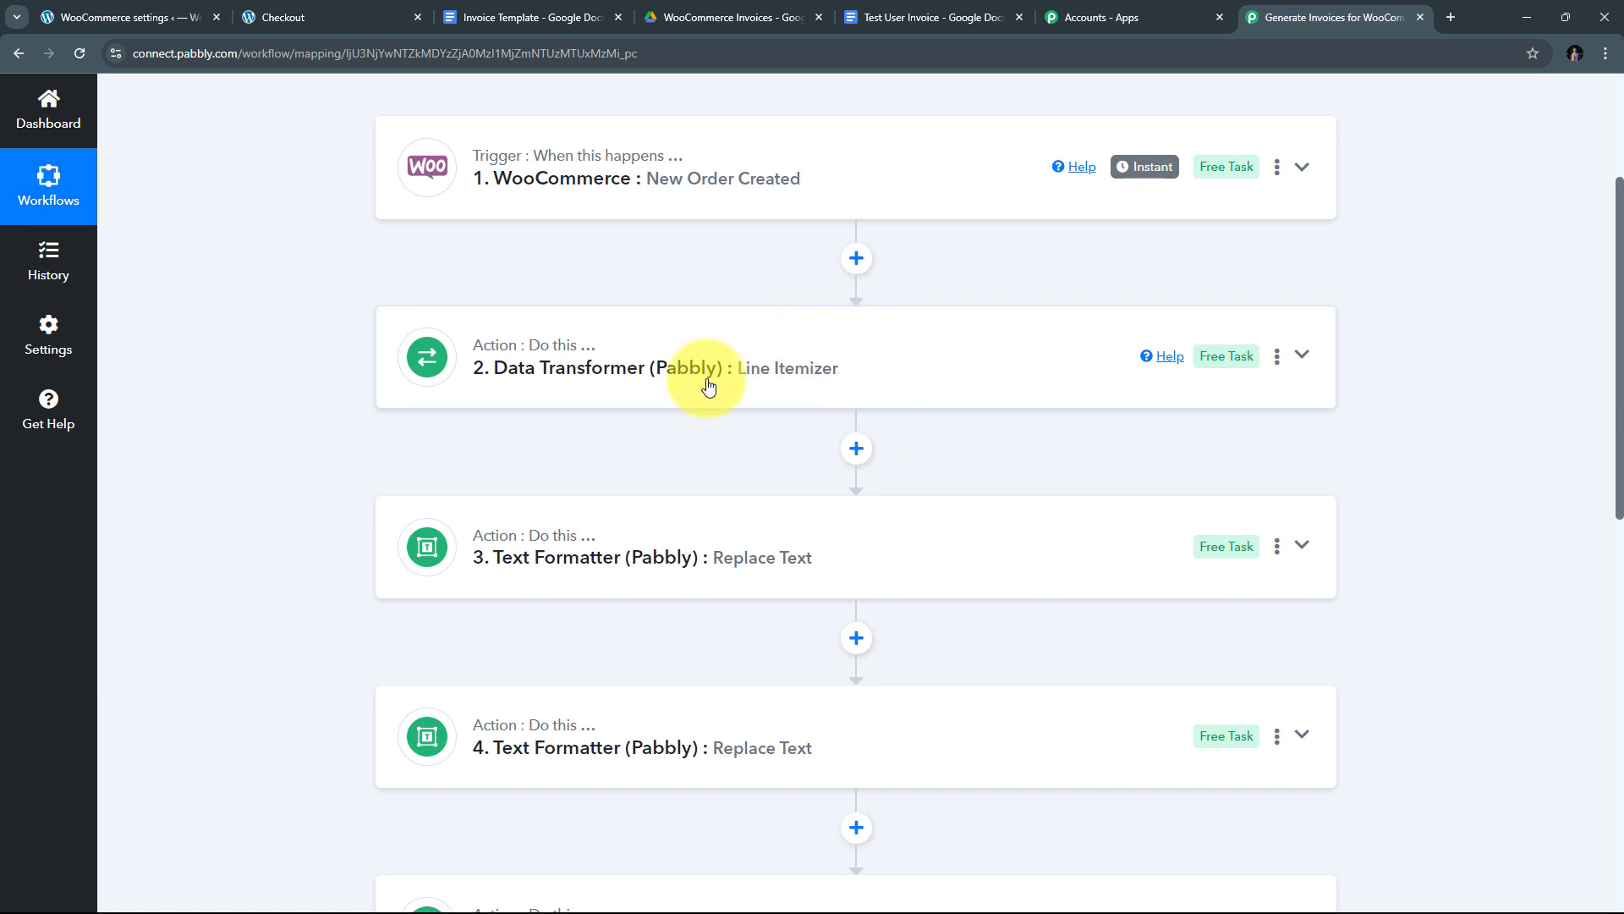
scroll(319, 398, down, 4)
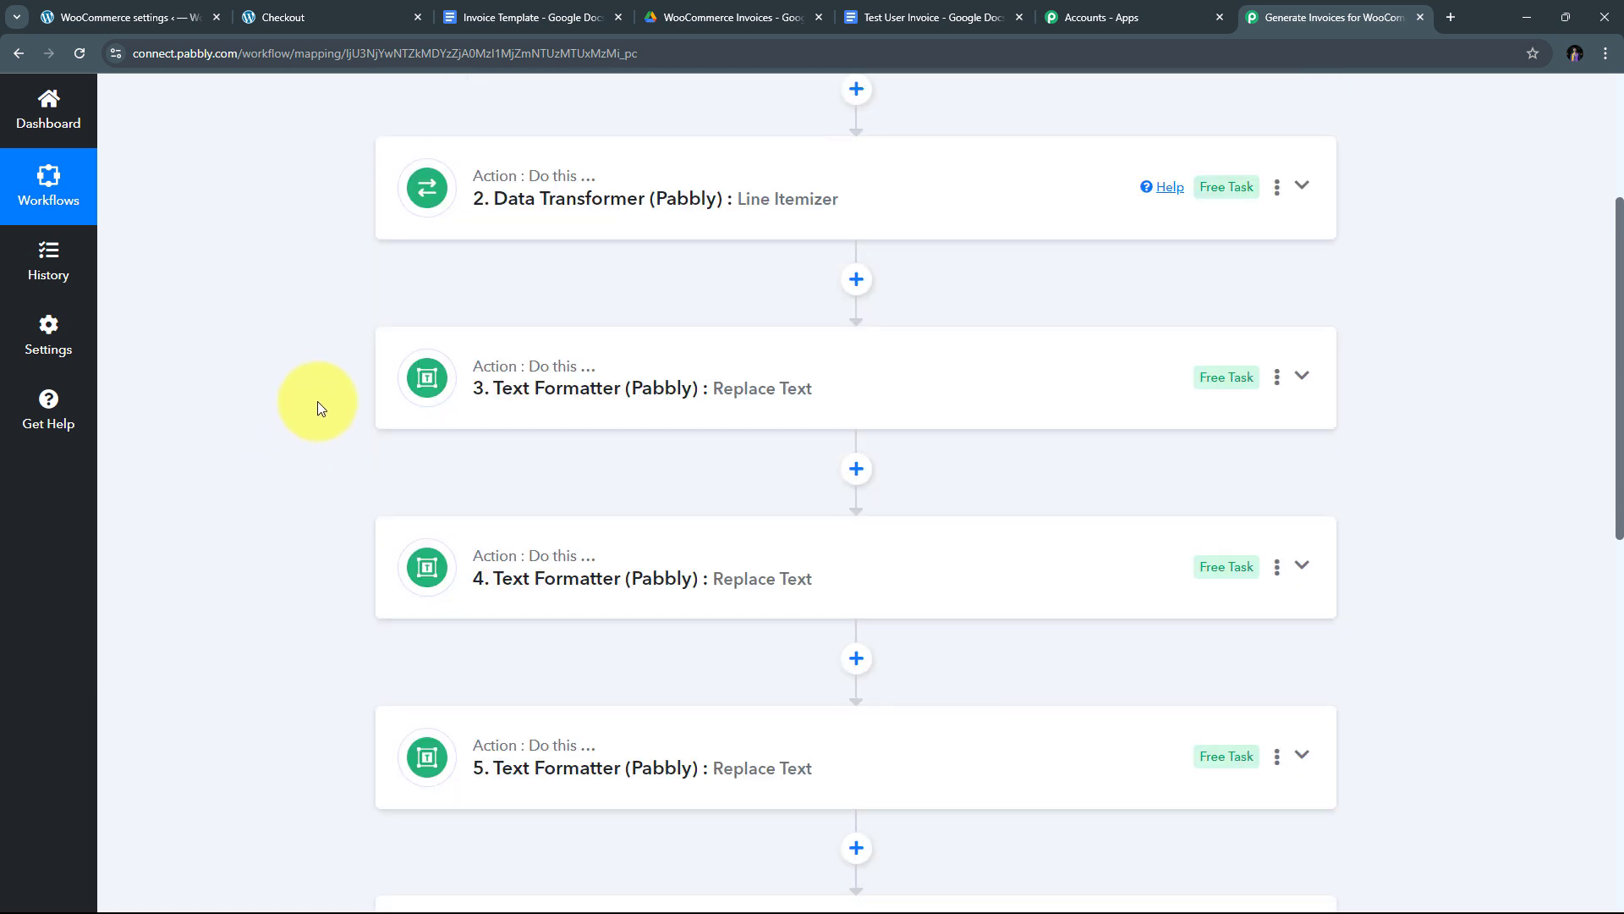
scroll(323, 384, down, 2)
scroll(323, 384, up, 3)
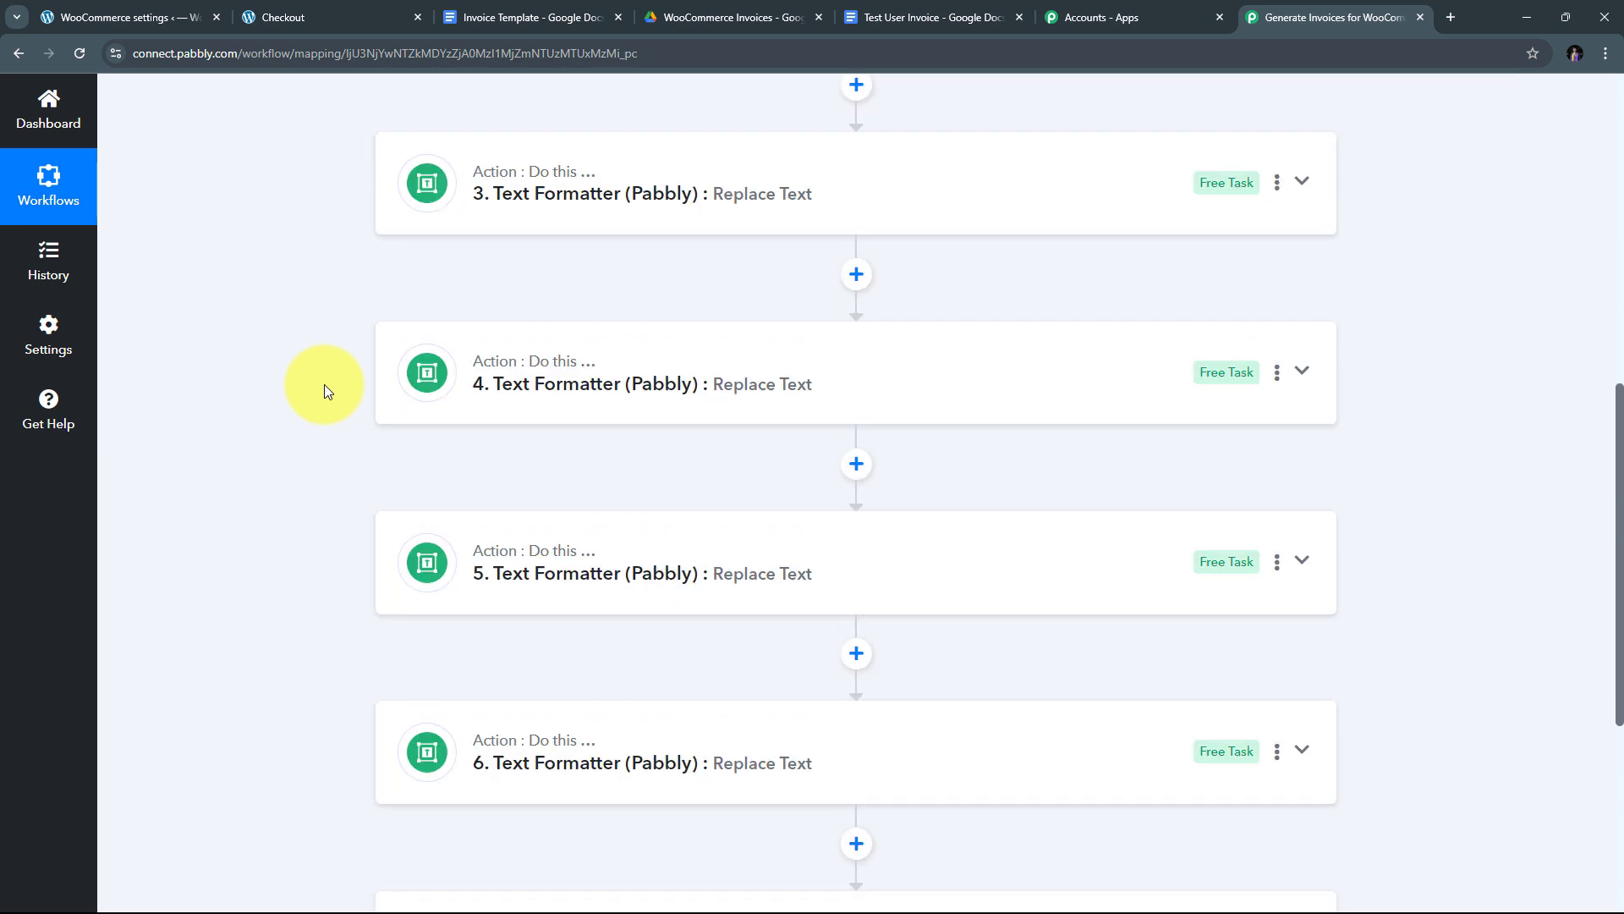
scroll(323, 384, down, 2)
scroll(323, 384, down, 6)
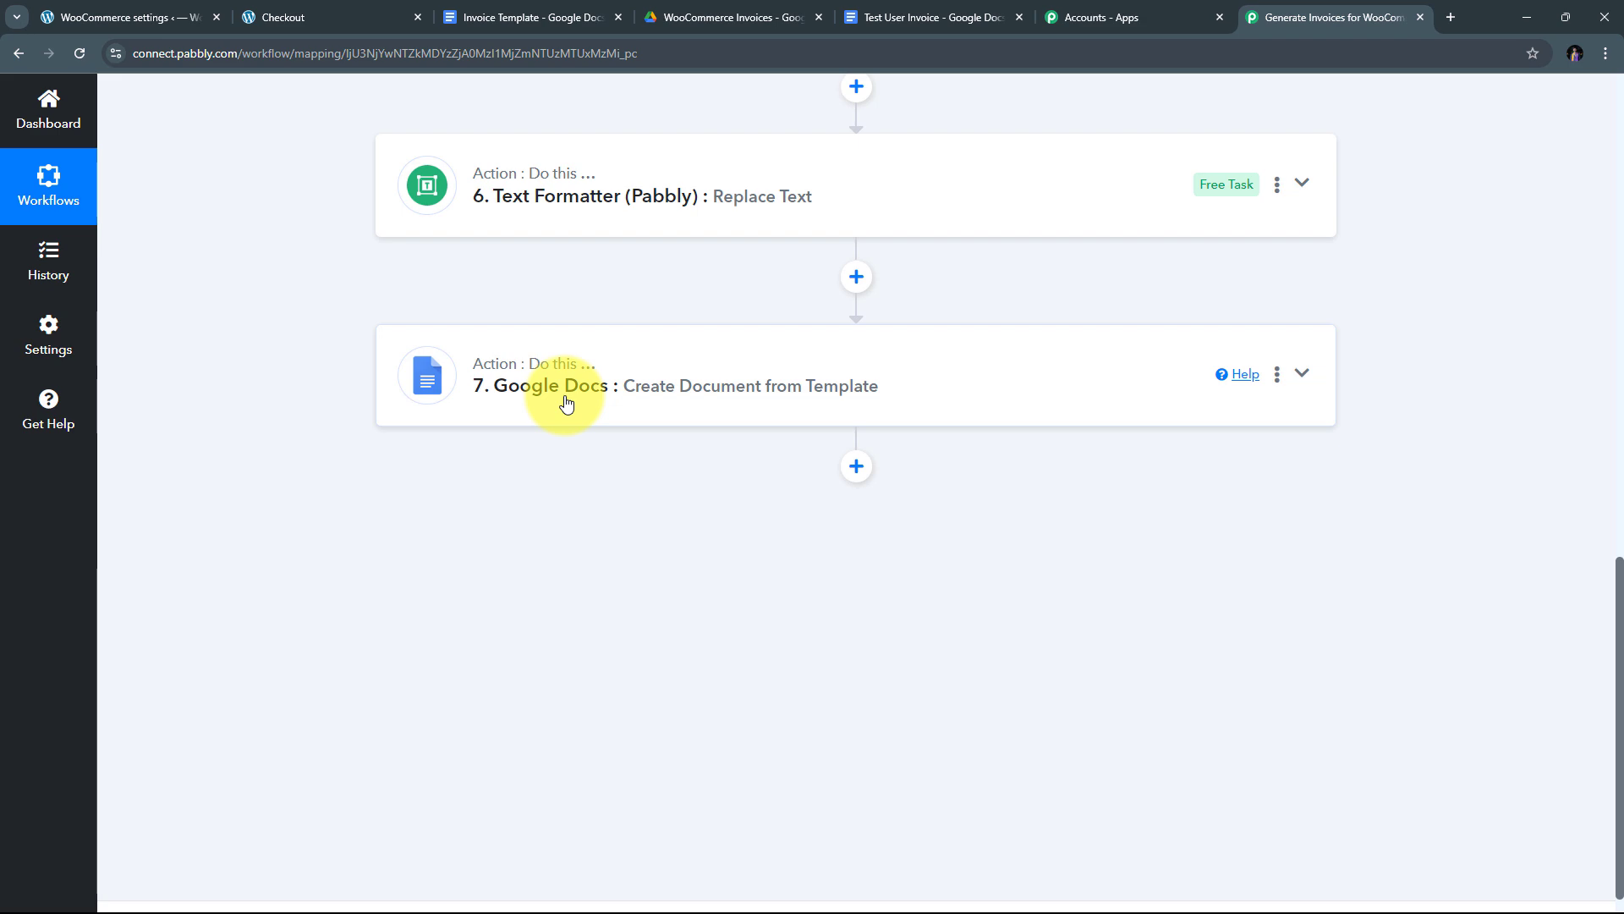
scroll(645, 406, up, 9)
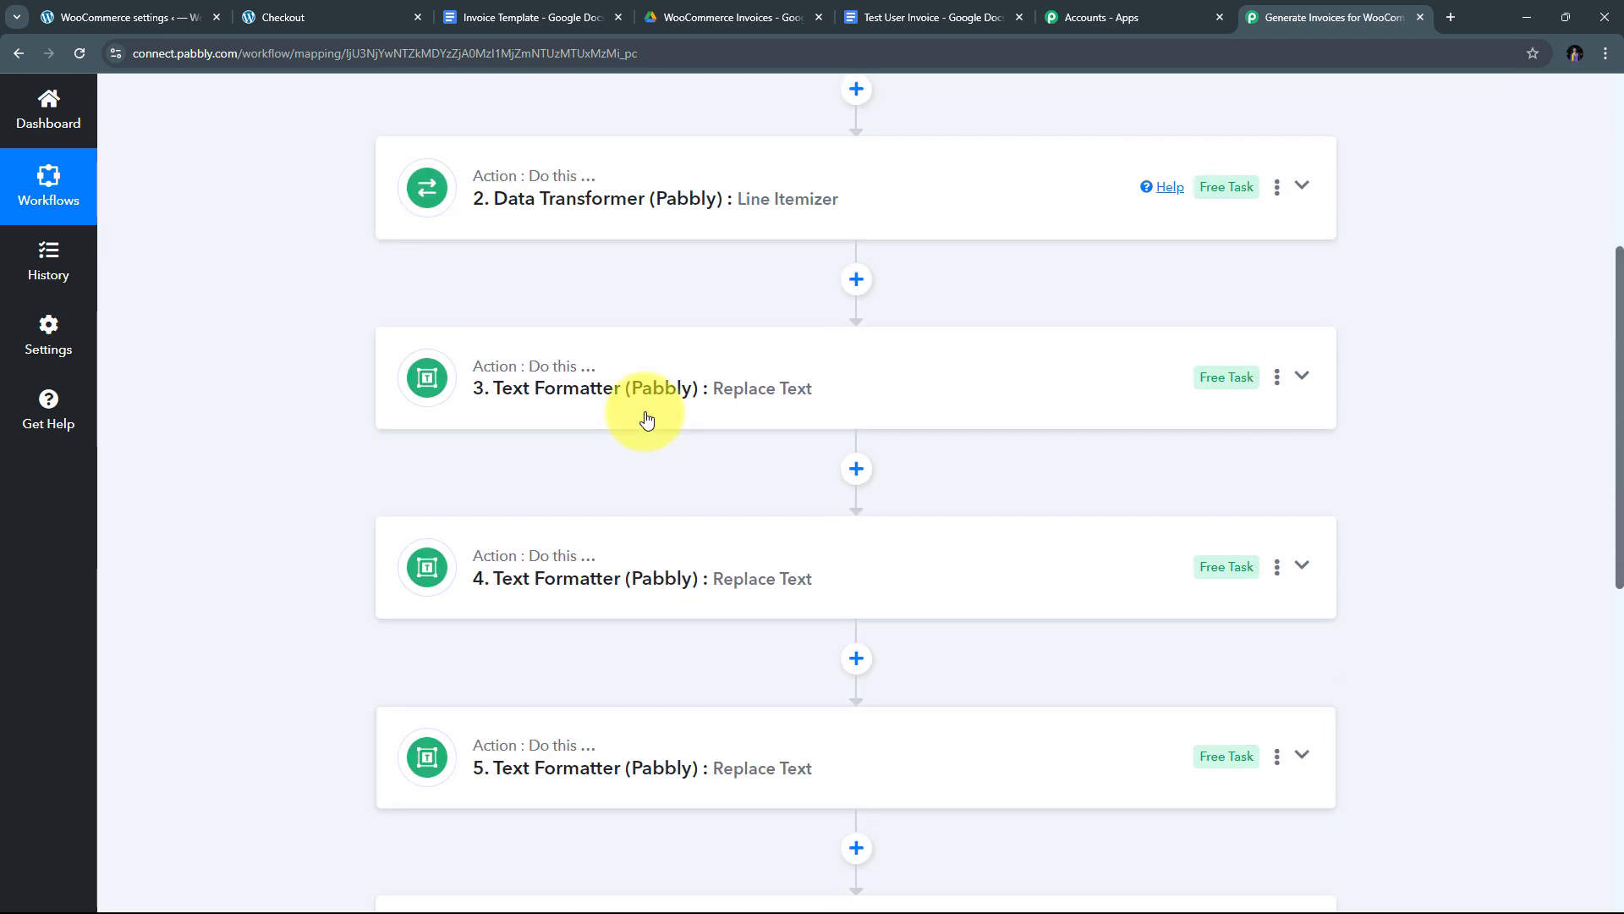
scroll(647, 418, up, 4)
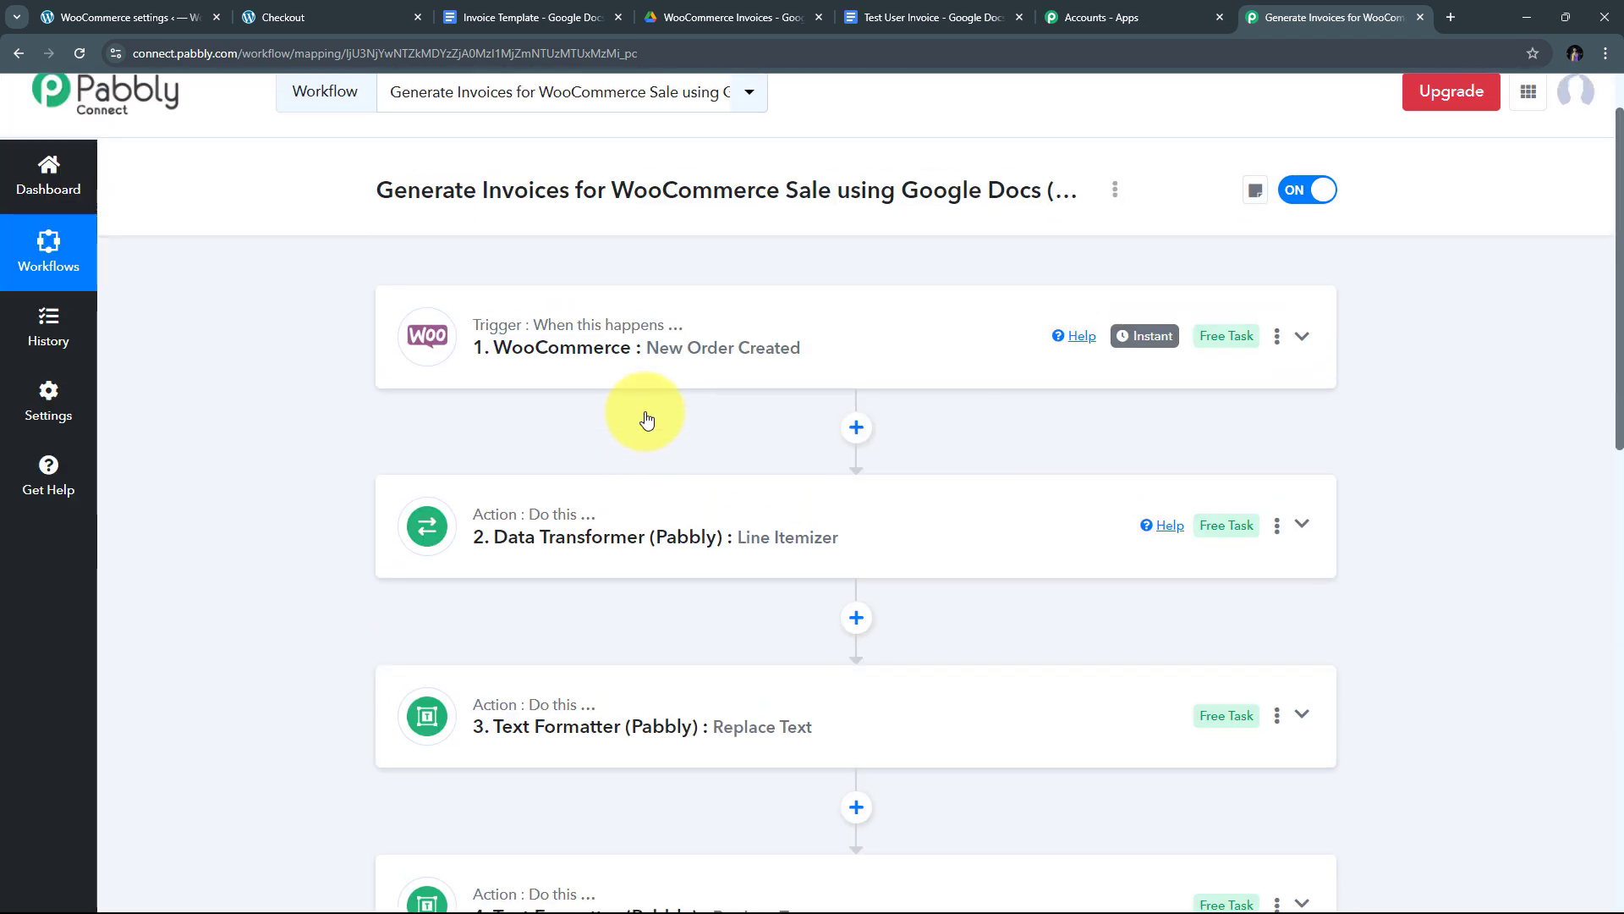